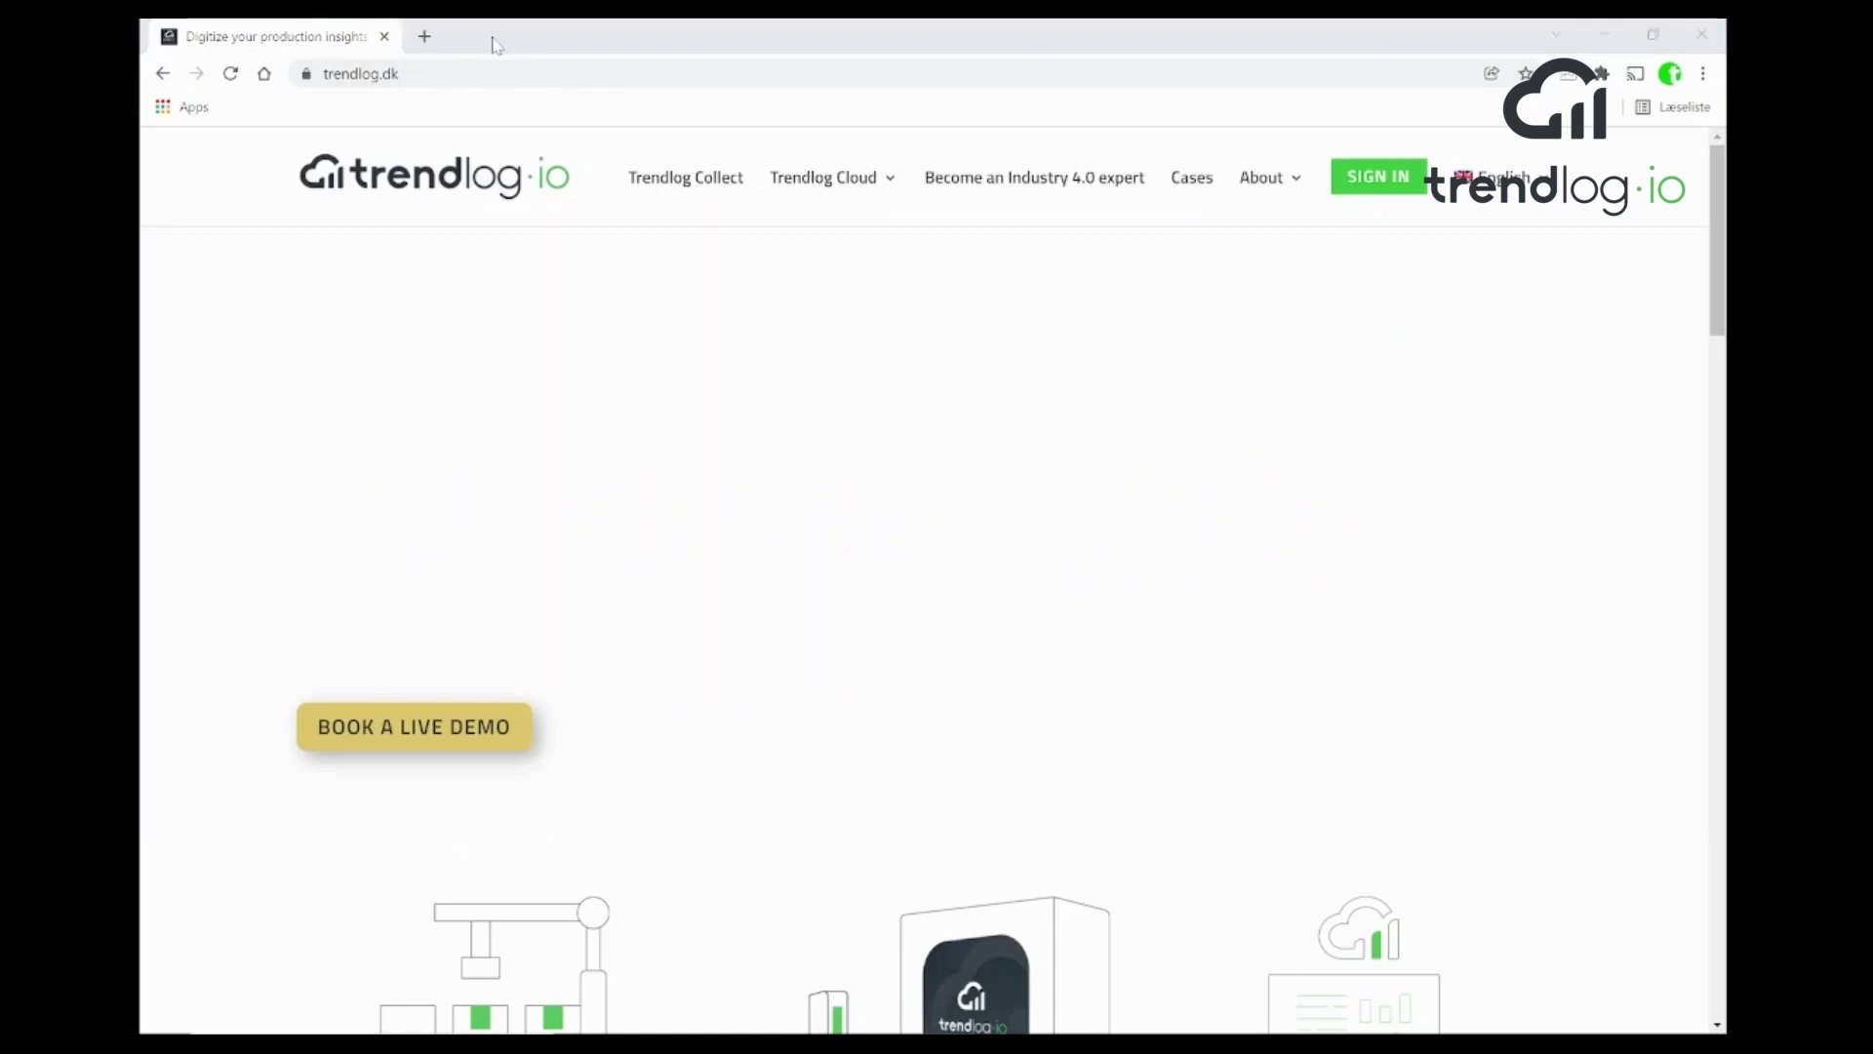
- Open the collector box's web interface at 192.168.0.228 in a new browser tab and go to its data forwarder configuration
left_click(425, 37)
type("192")
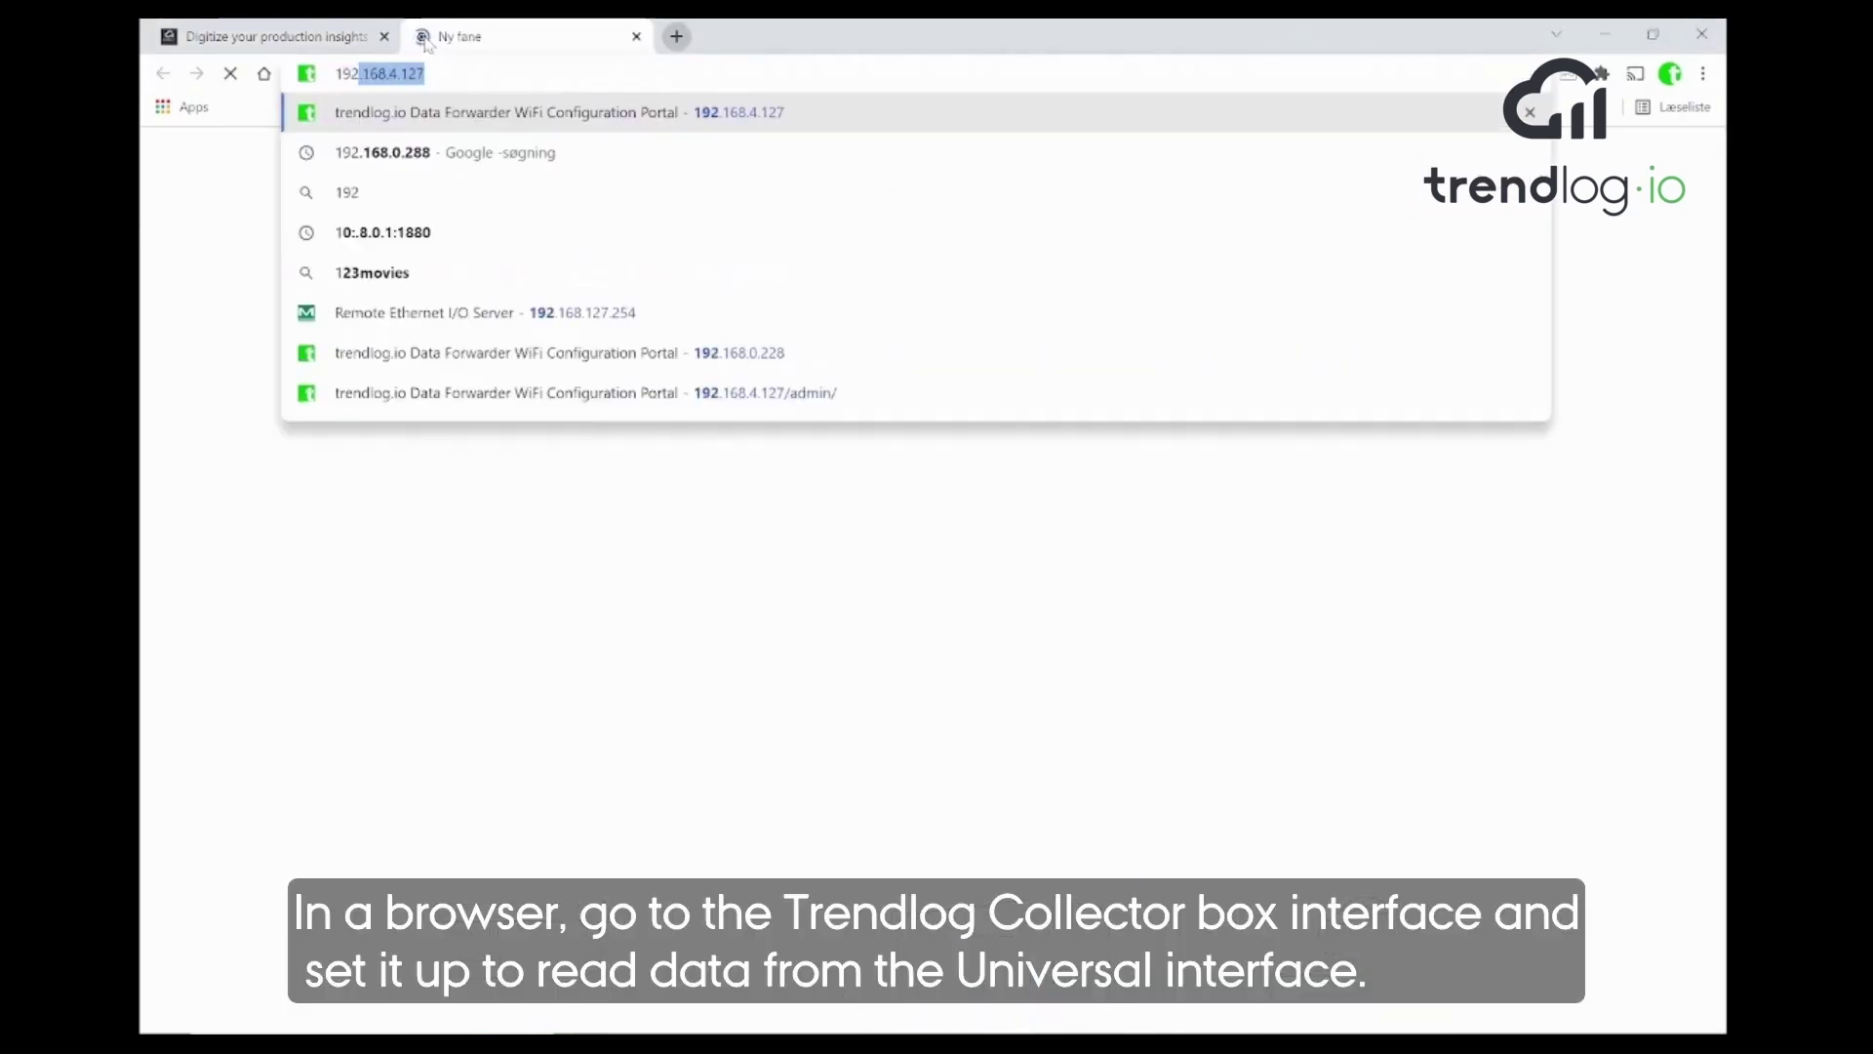
type(".168")
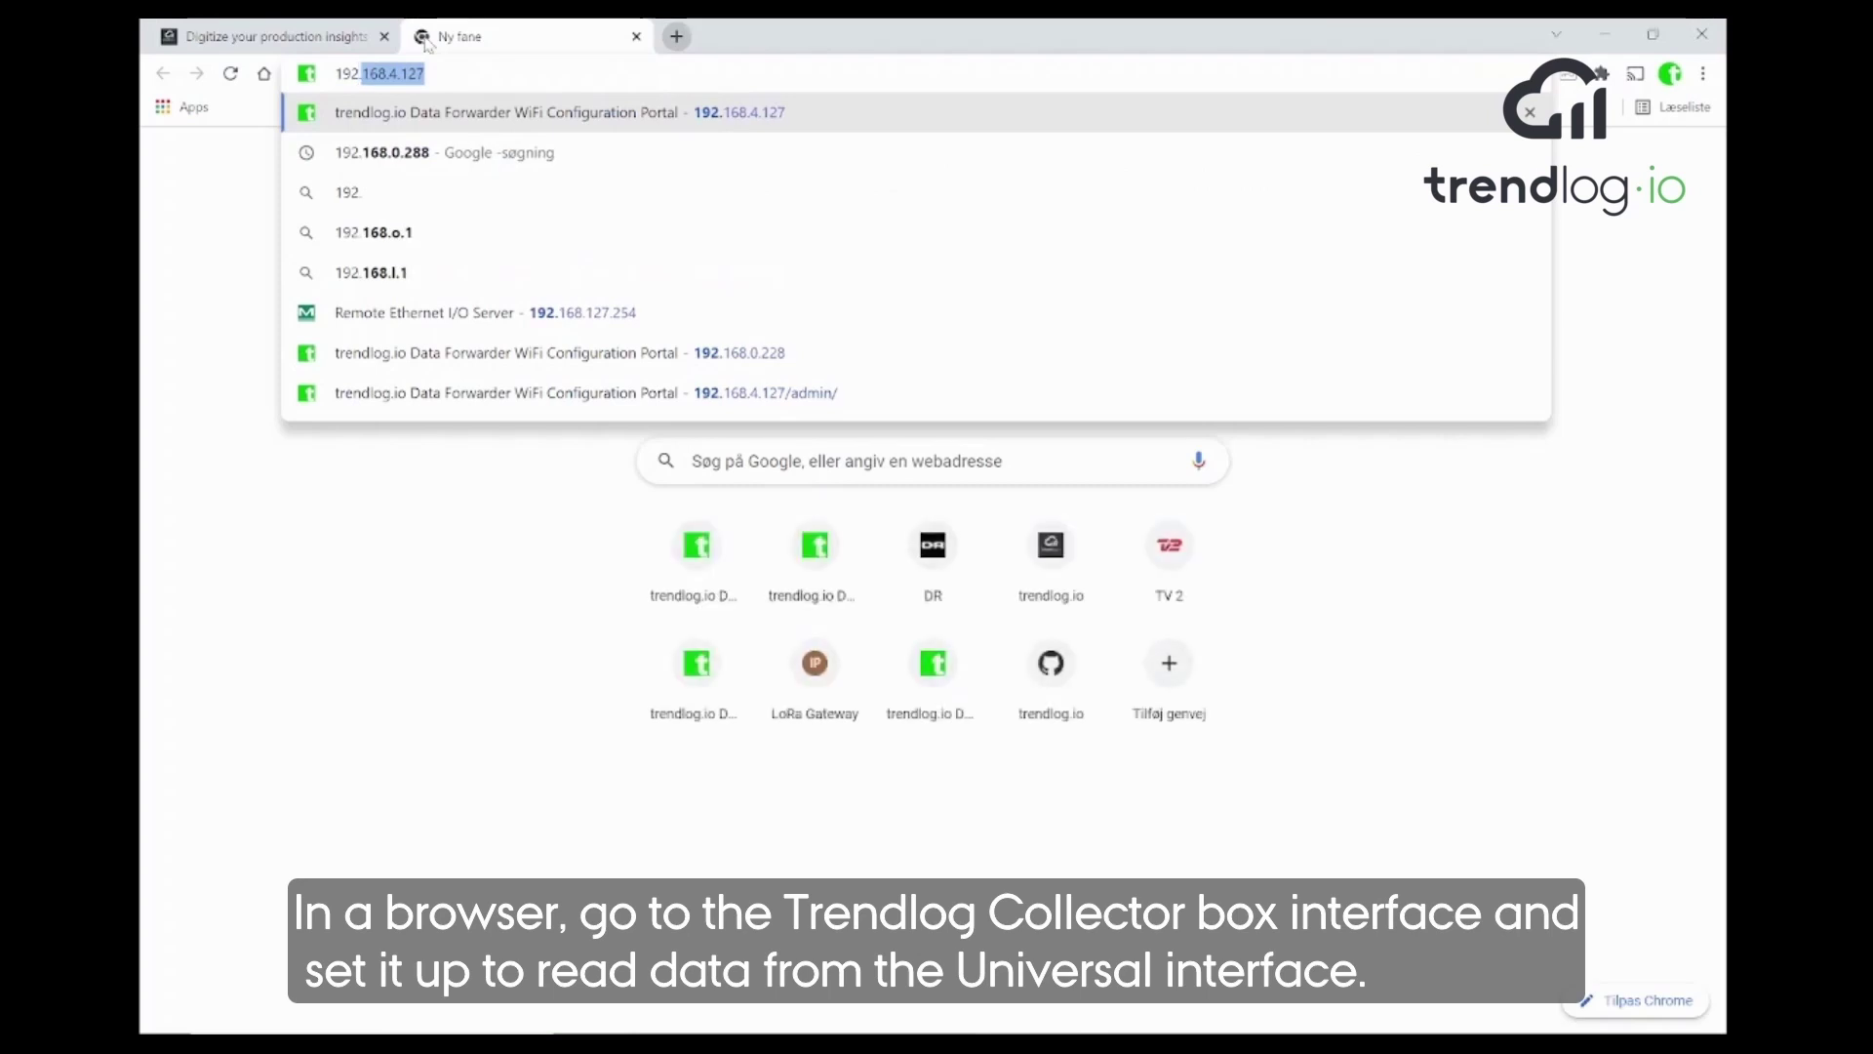
type(".0.228")
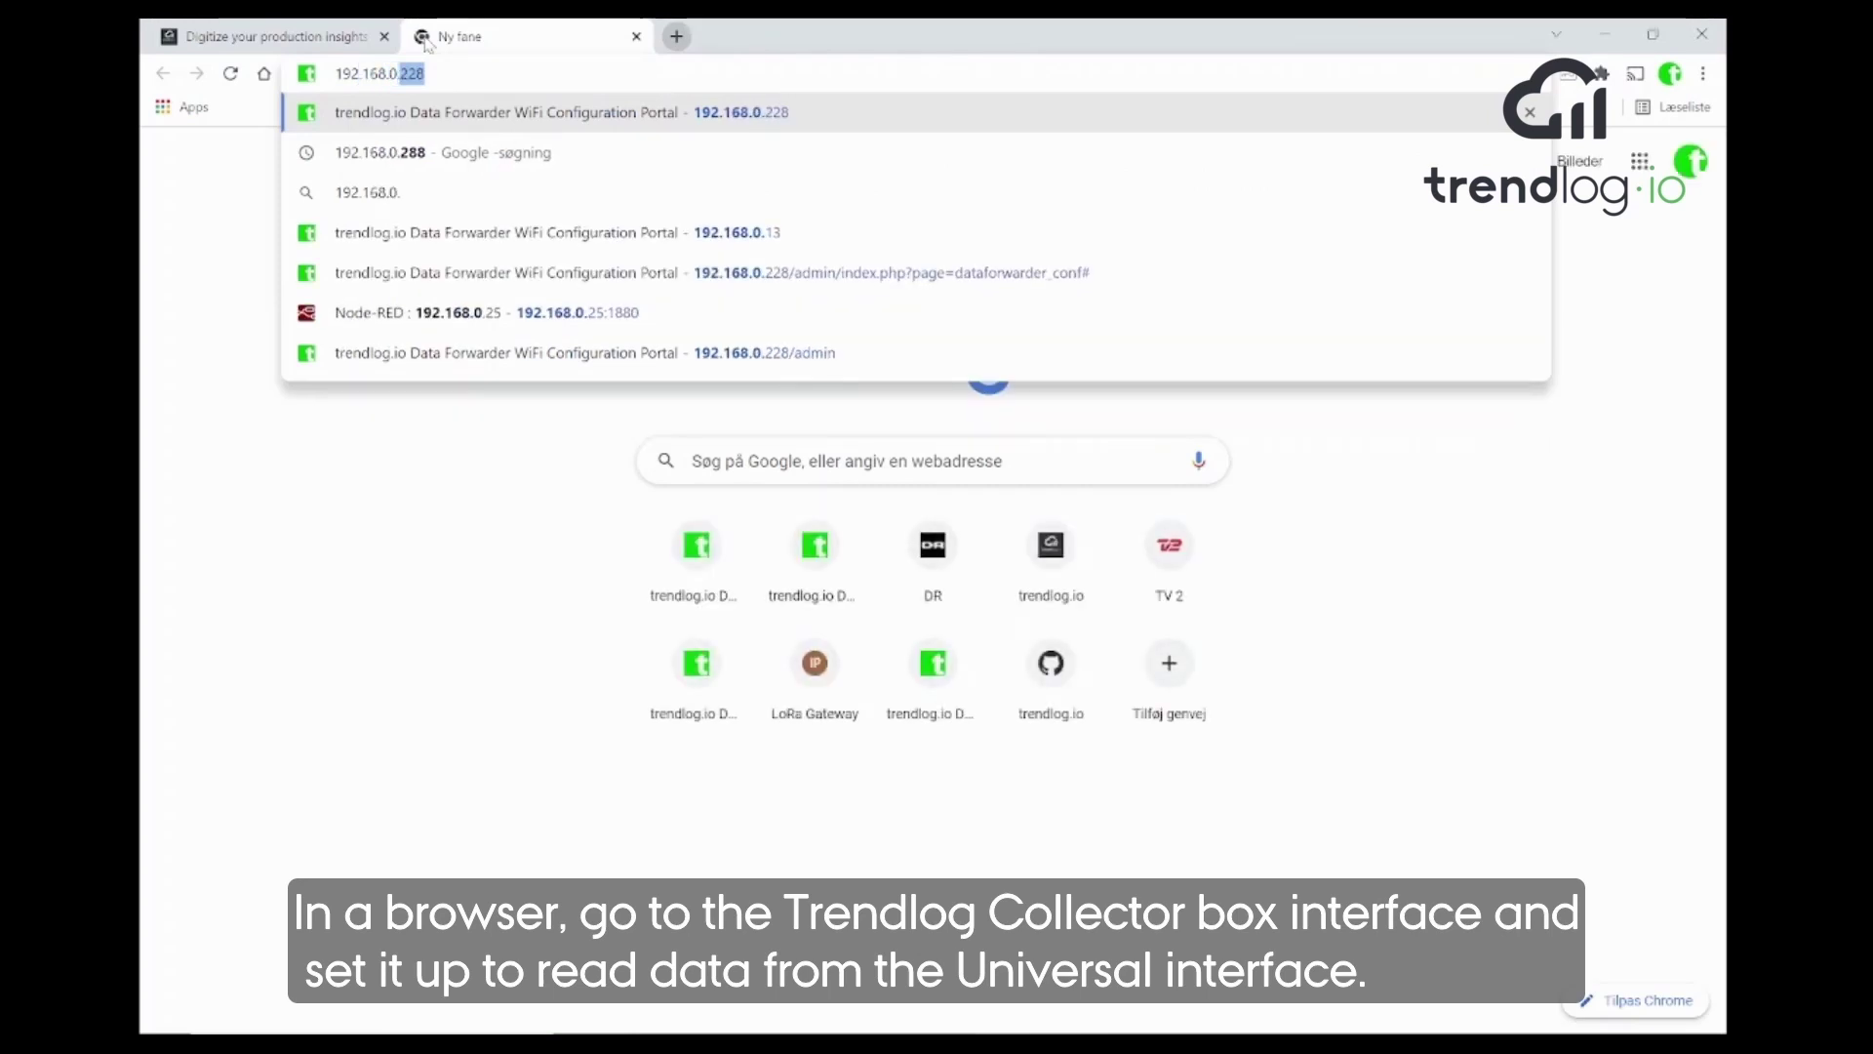
key("Return")
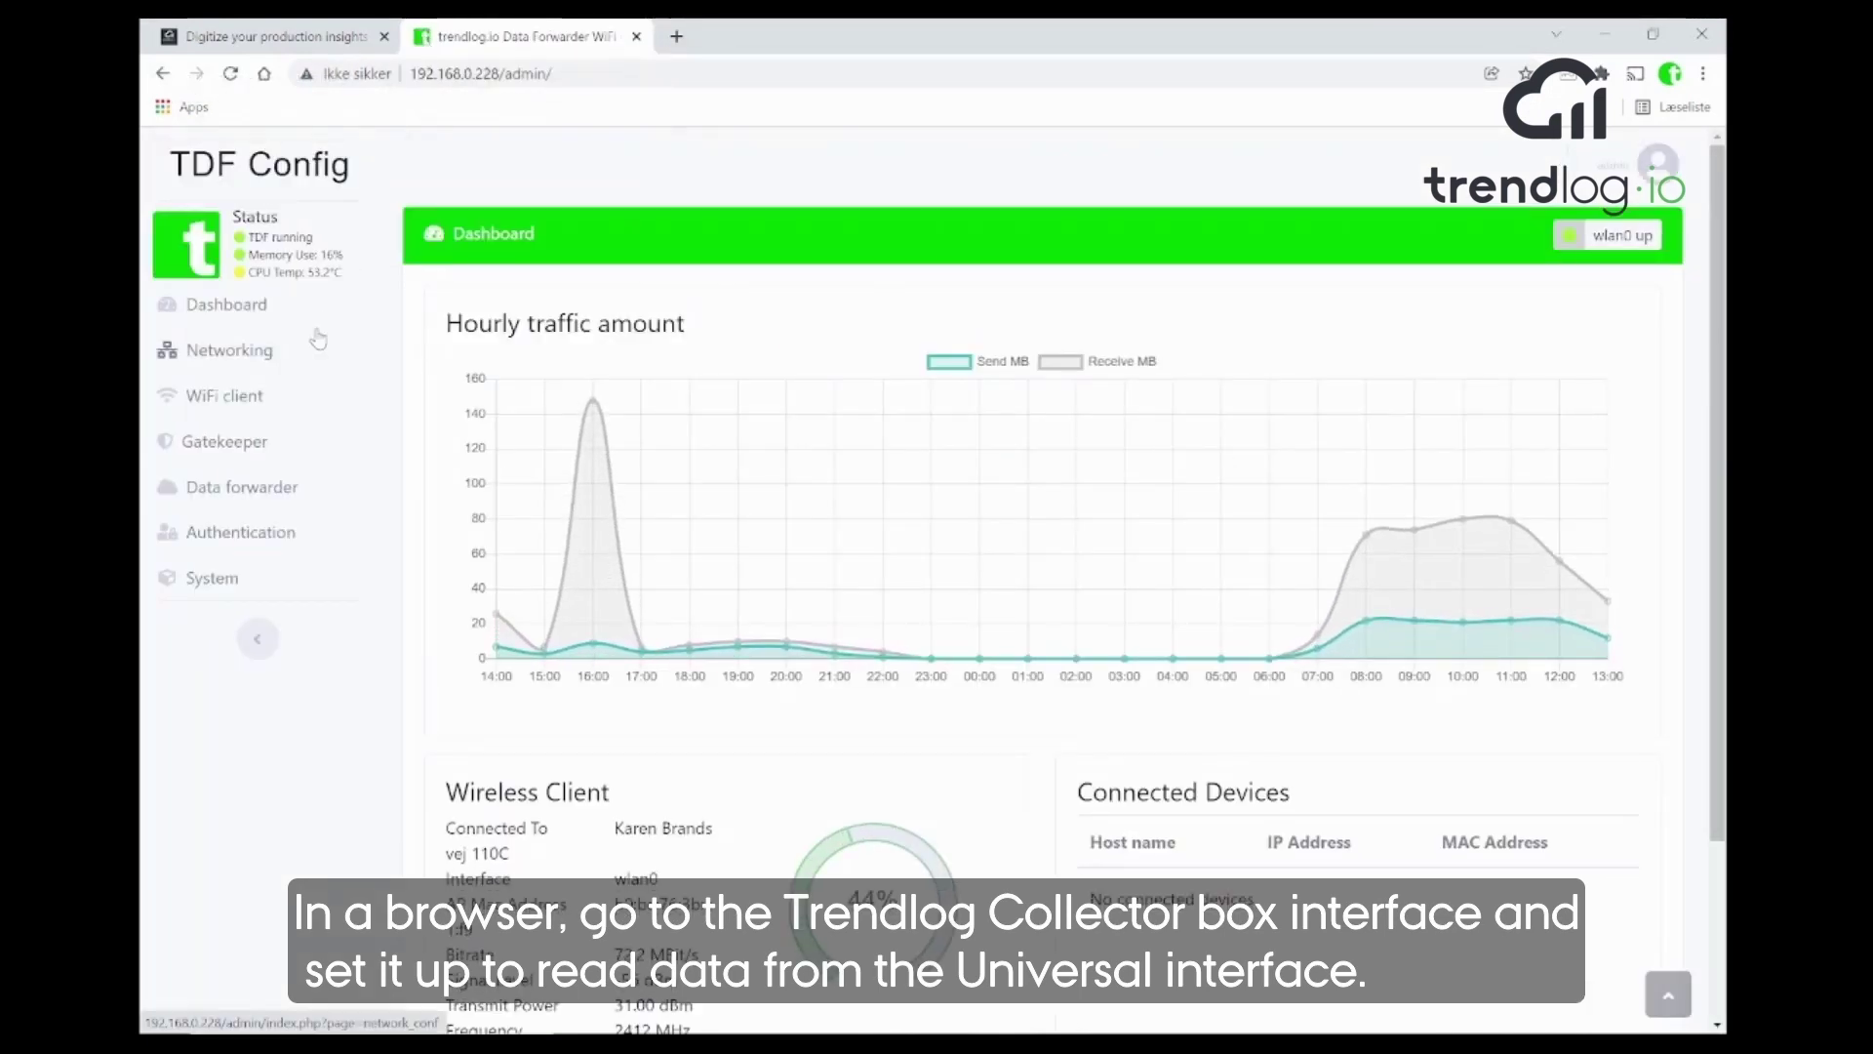
left_click(238, 491)
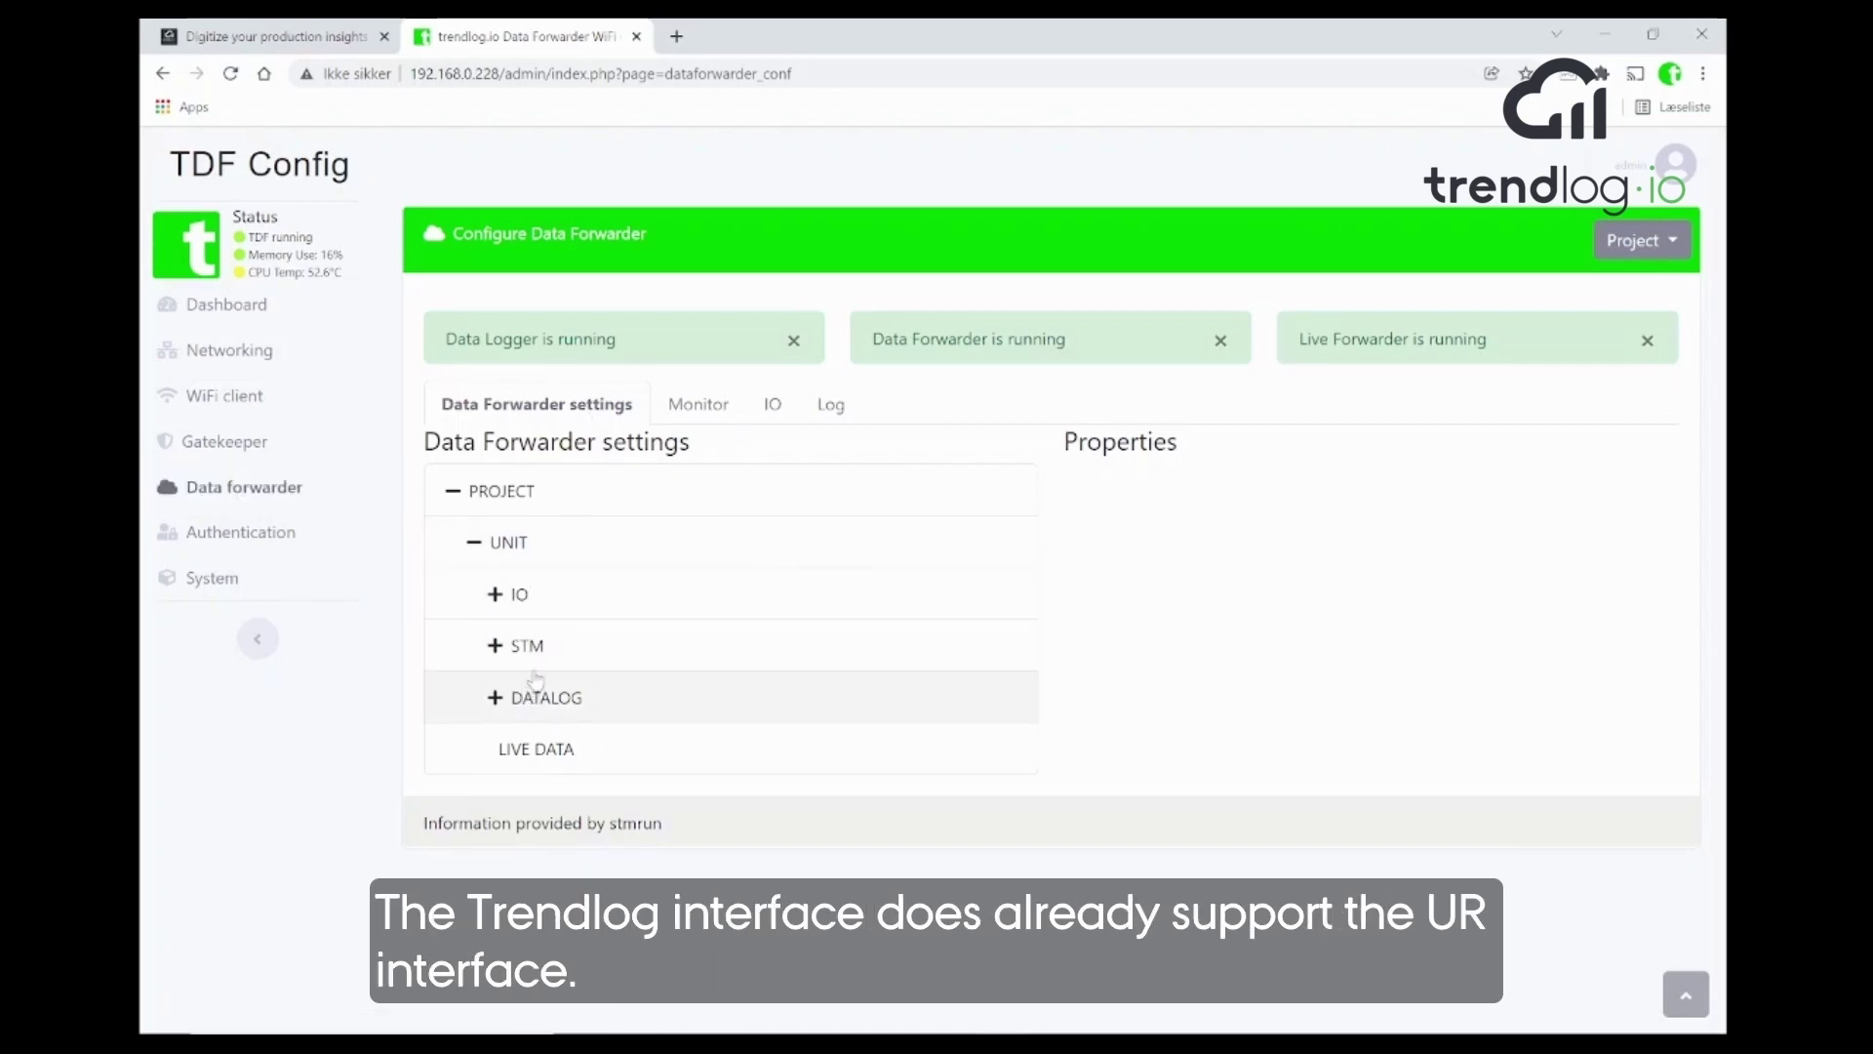
- Add a new protocol of type UR Universal Robots under the unit's IO node
left_click(520, 601)
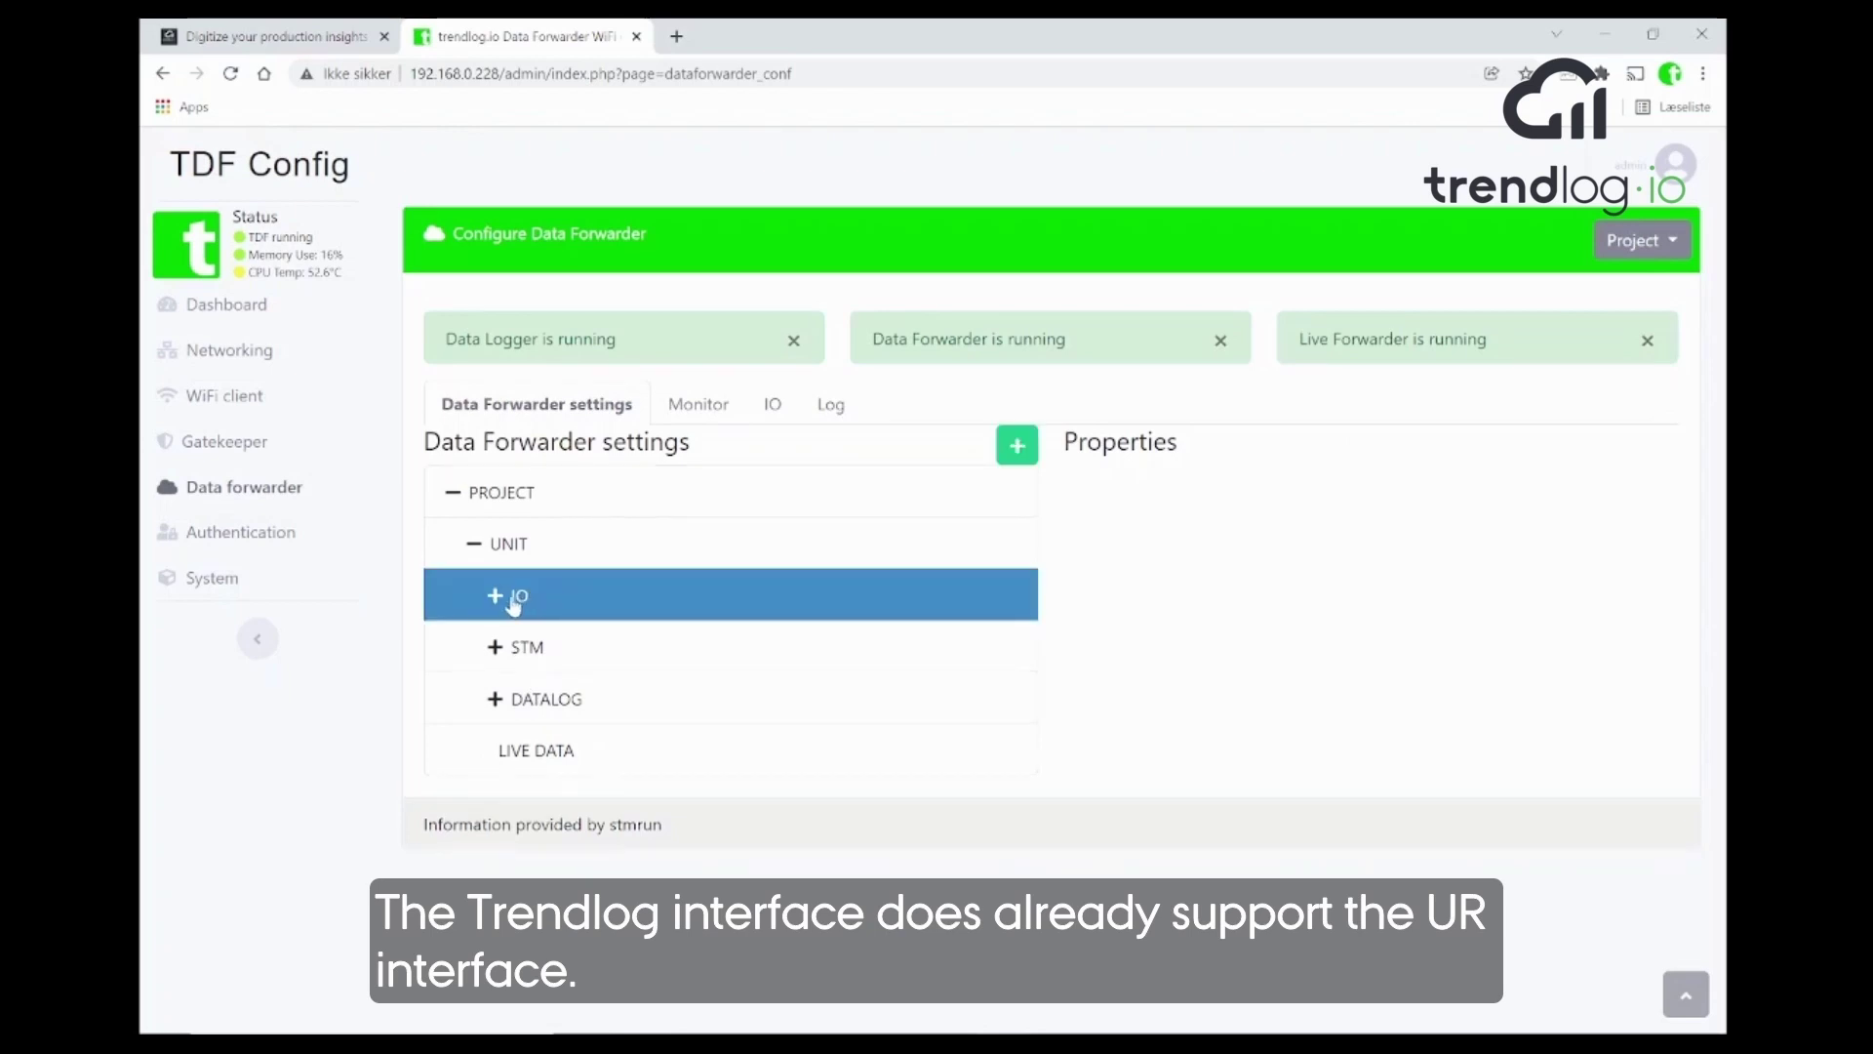
left_click(495, 596)
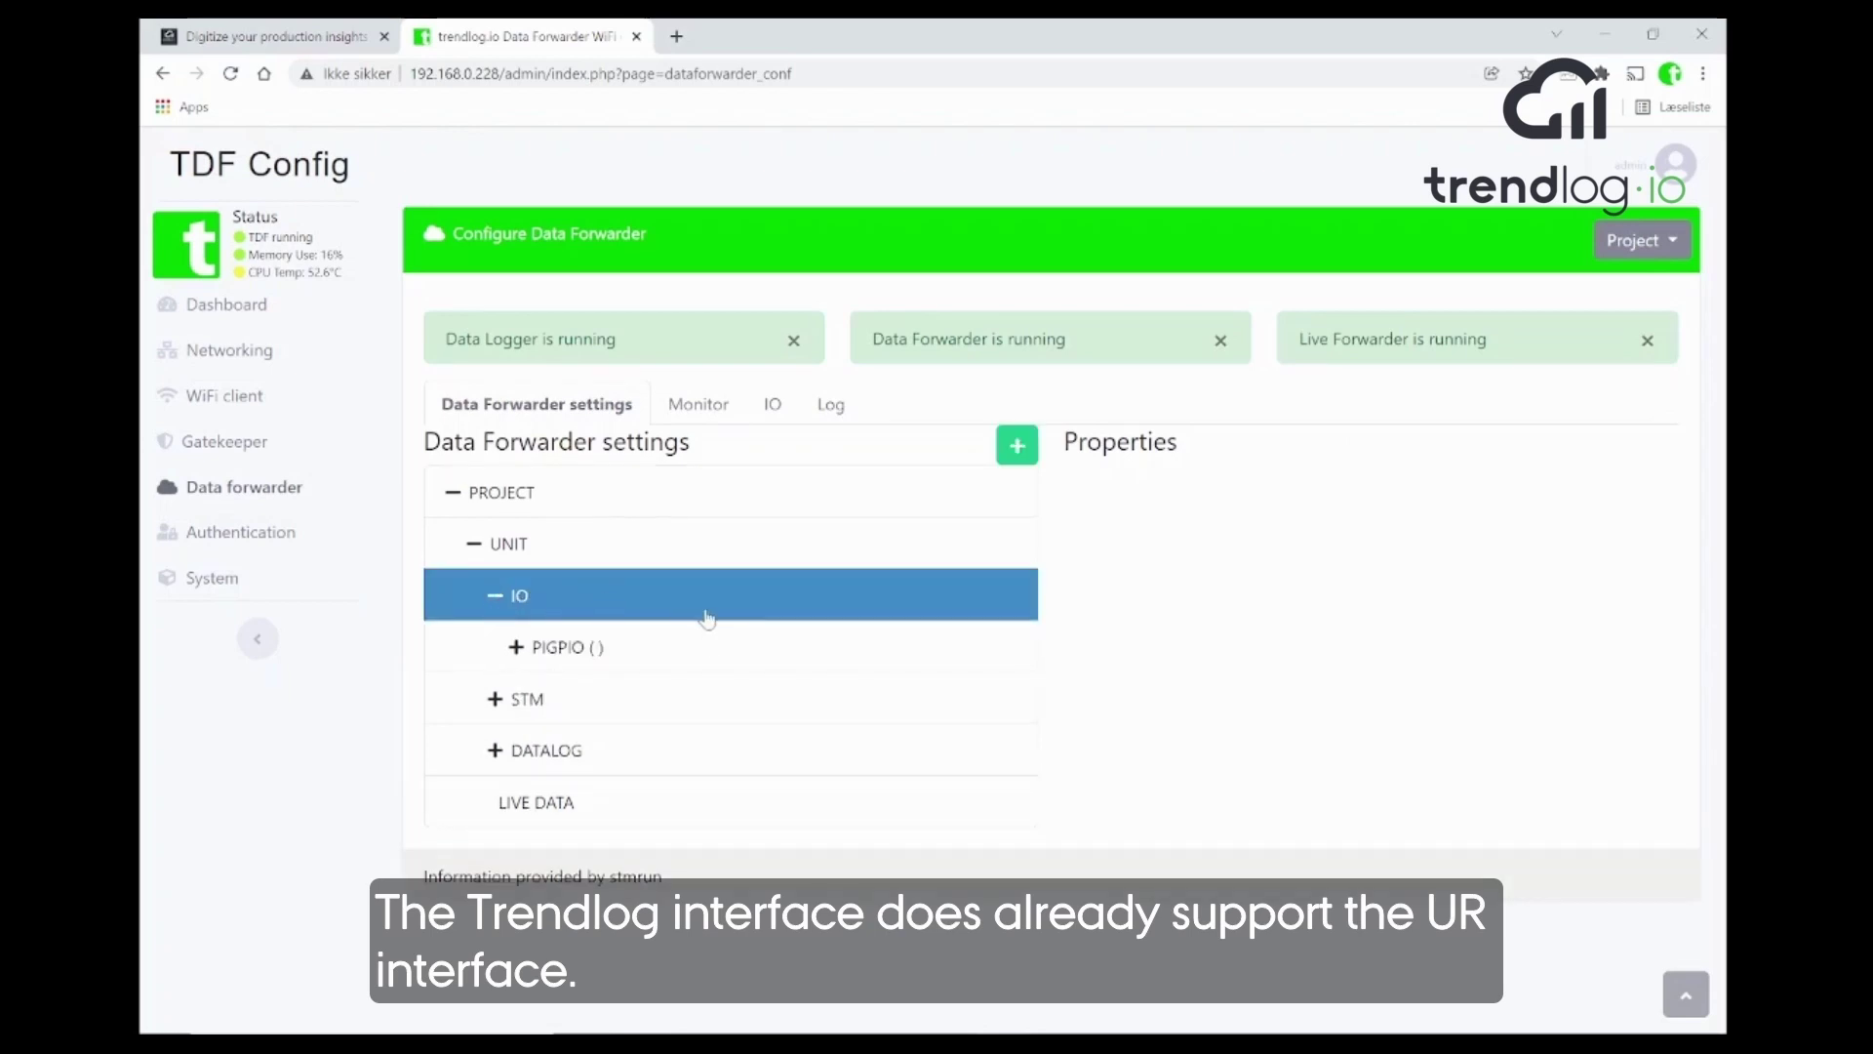
left_click(1014, 447)
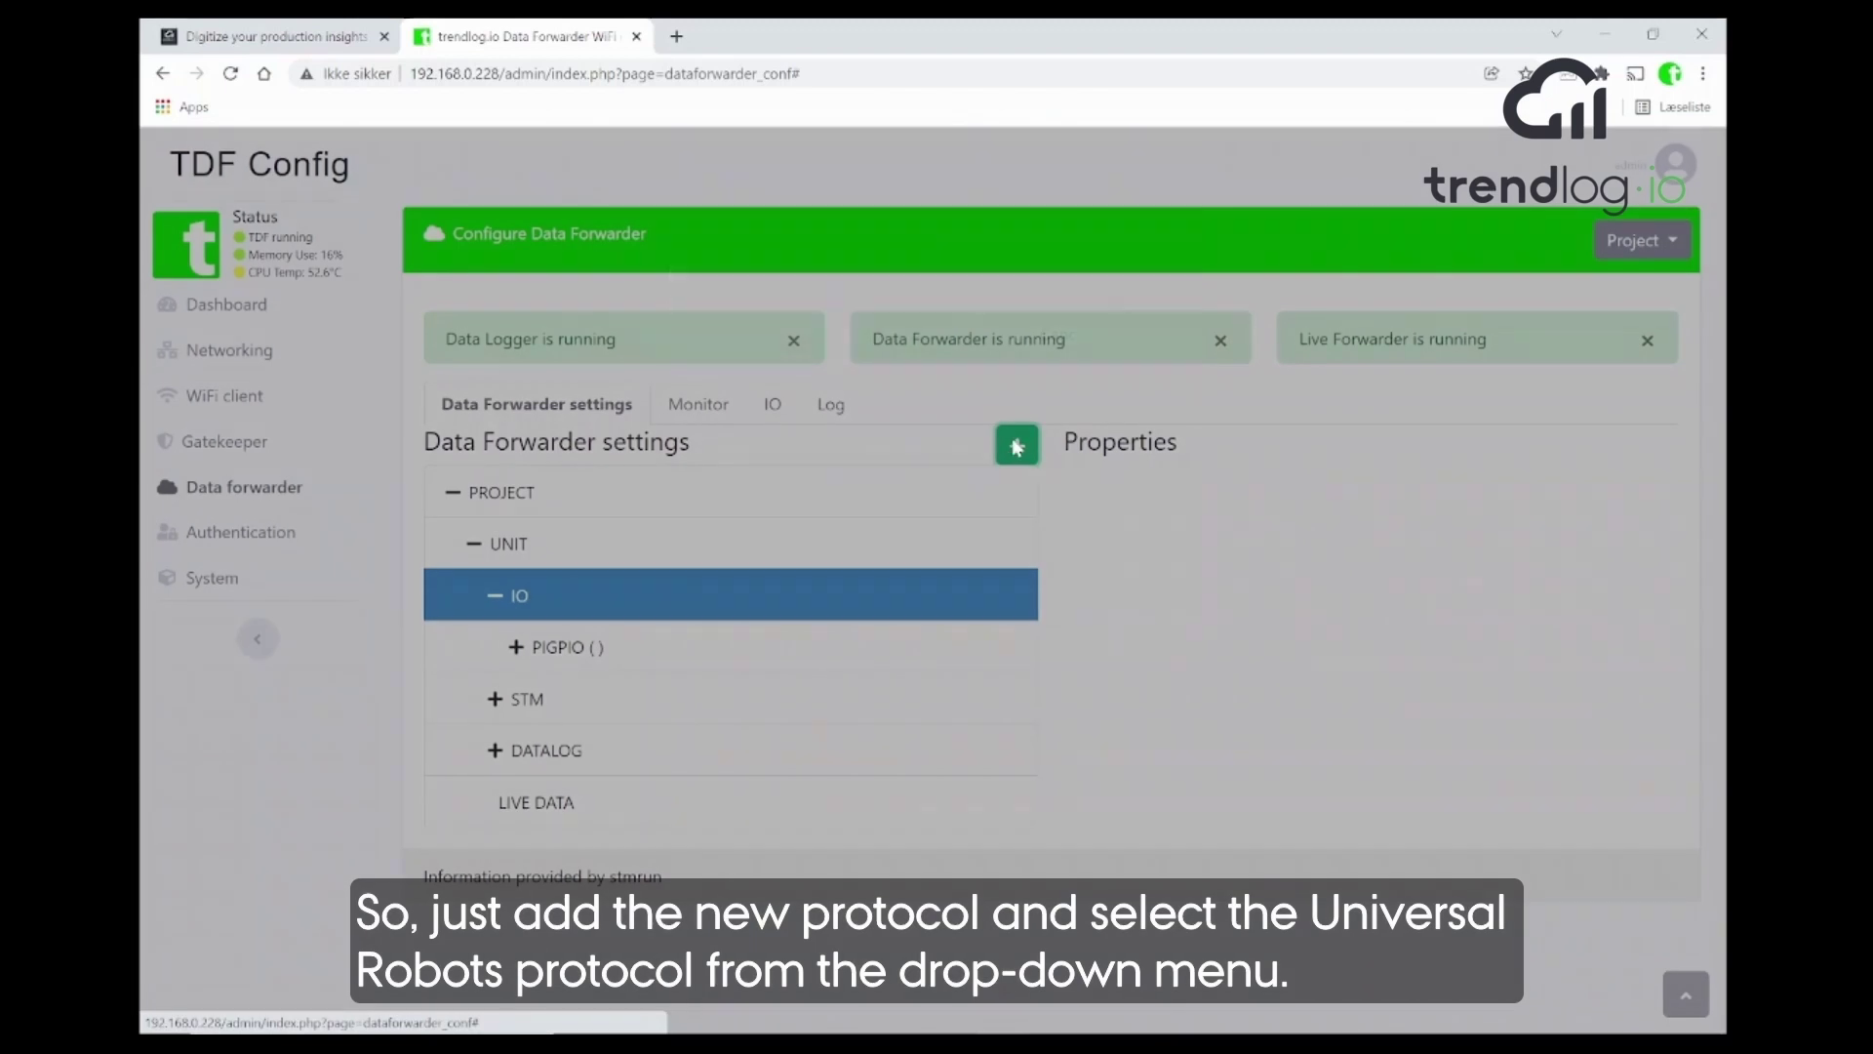
left_click(885, 318)
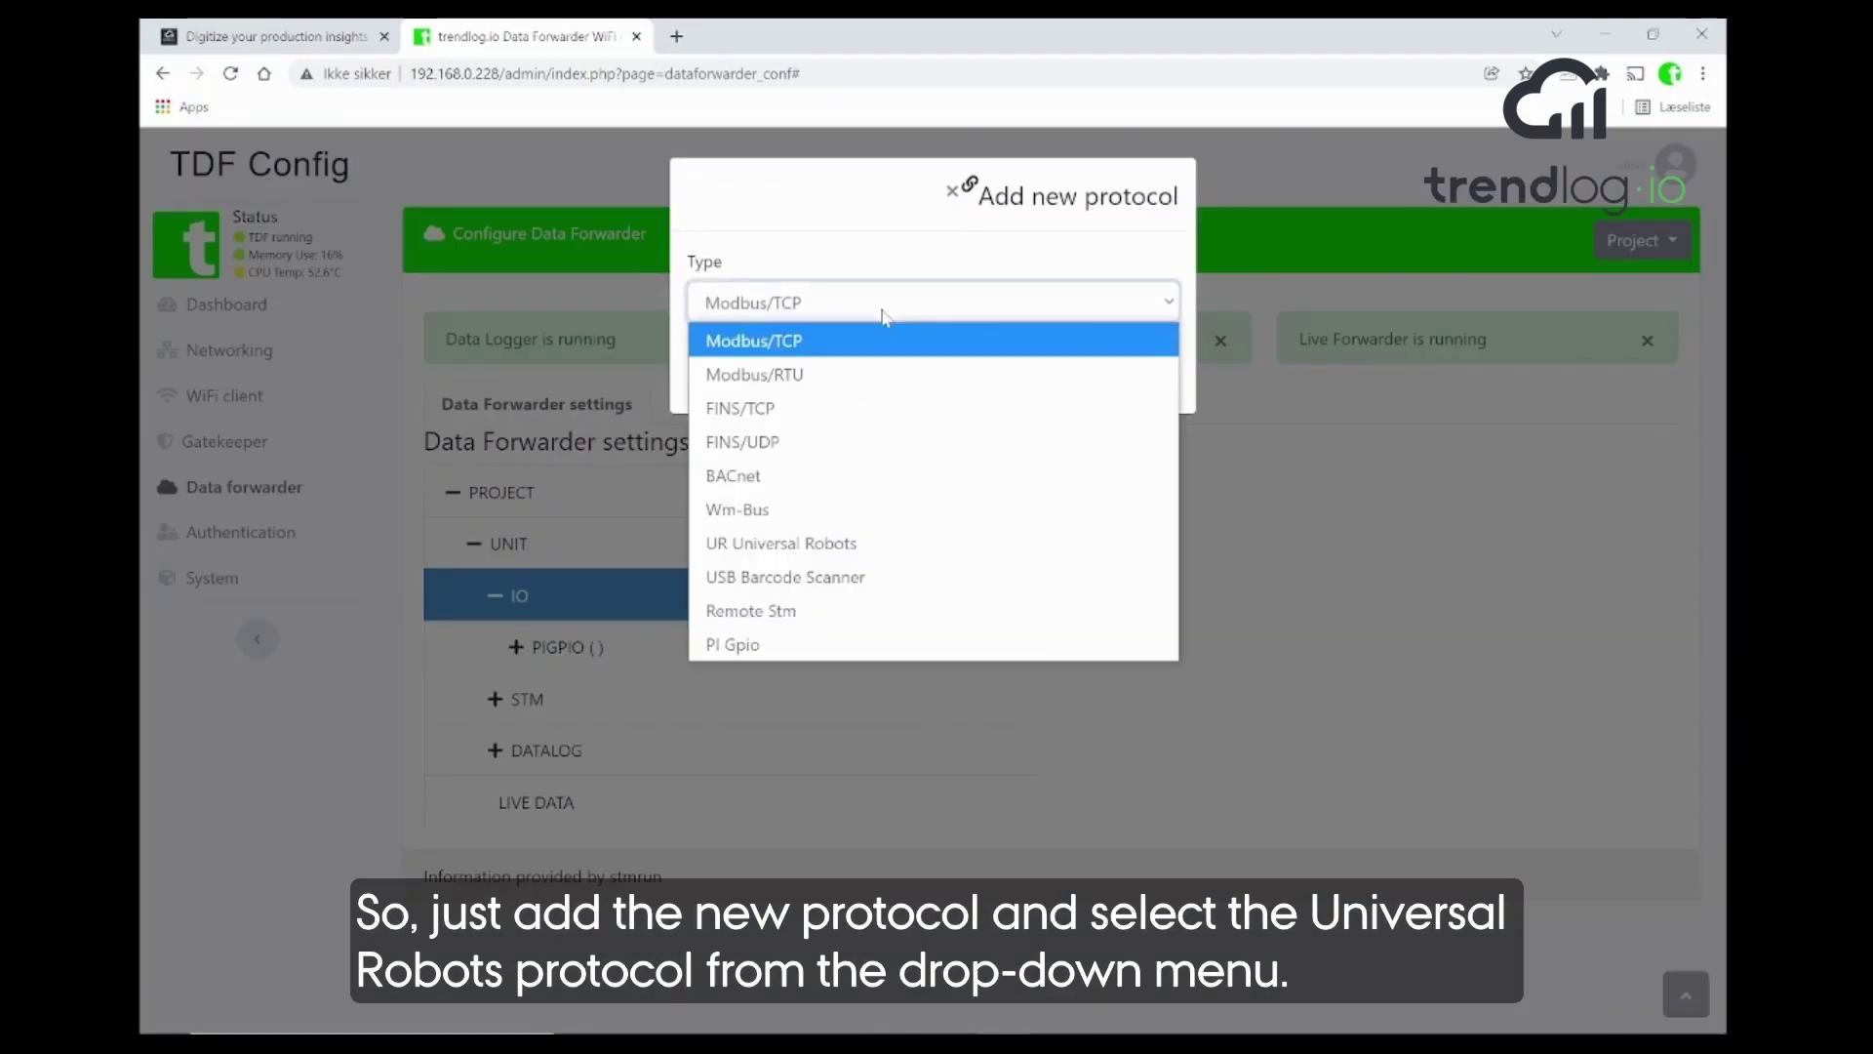
left_click(828, 546)
left_click(1142, 383)
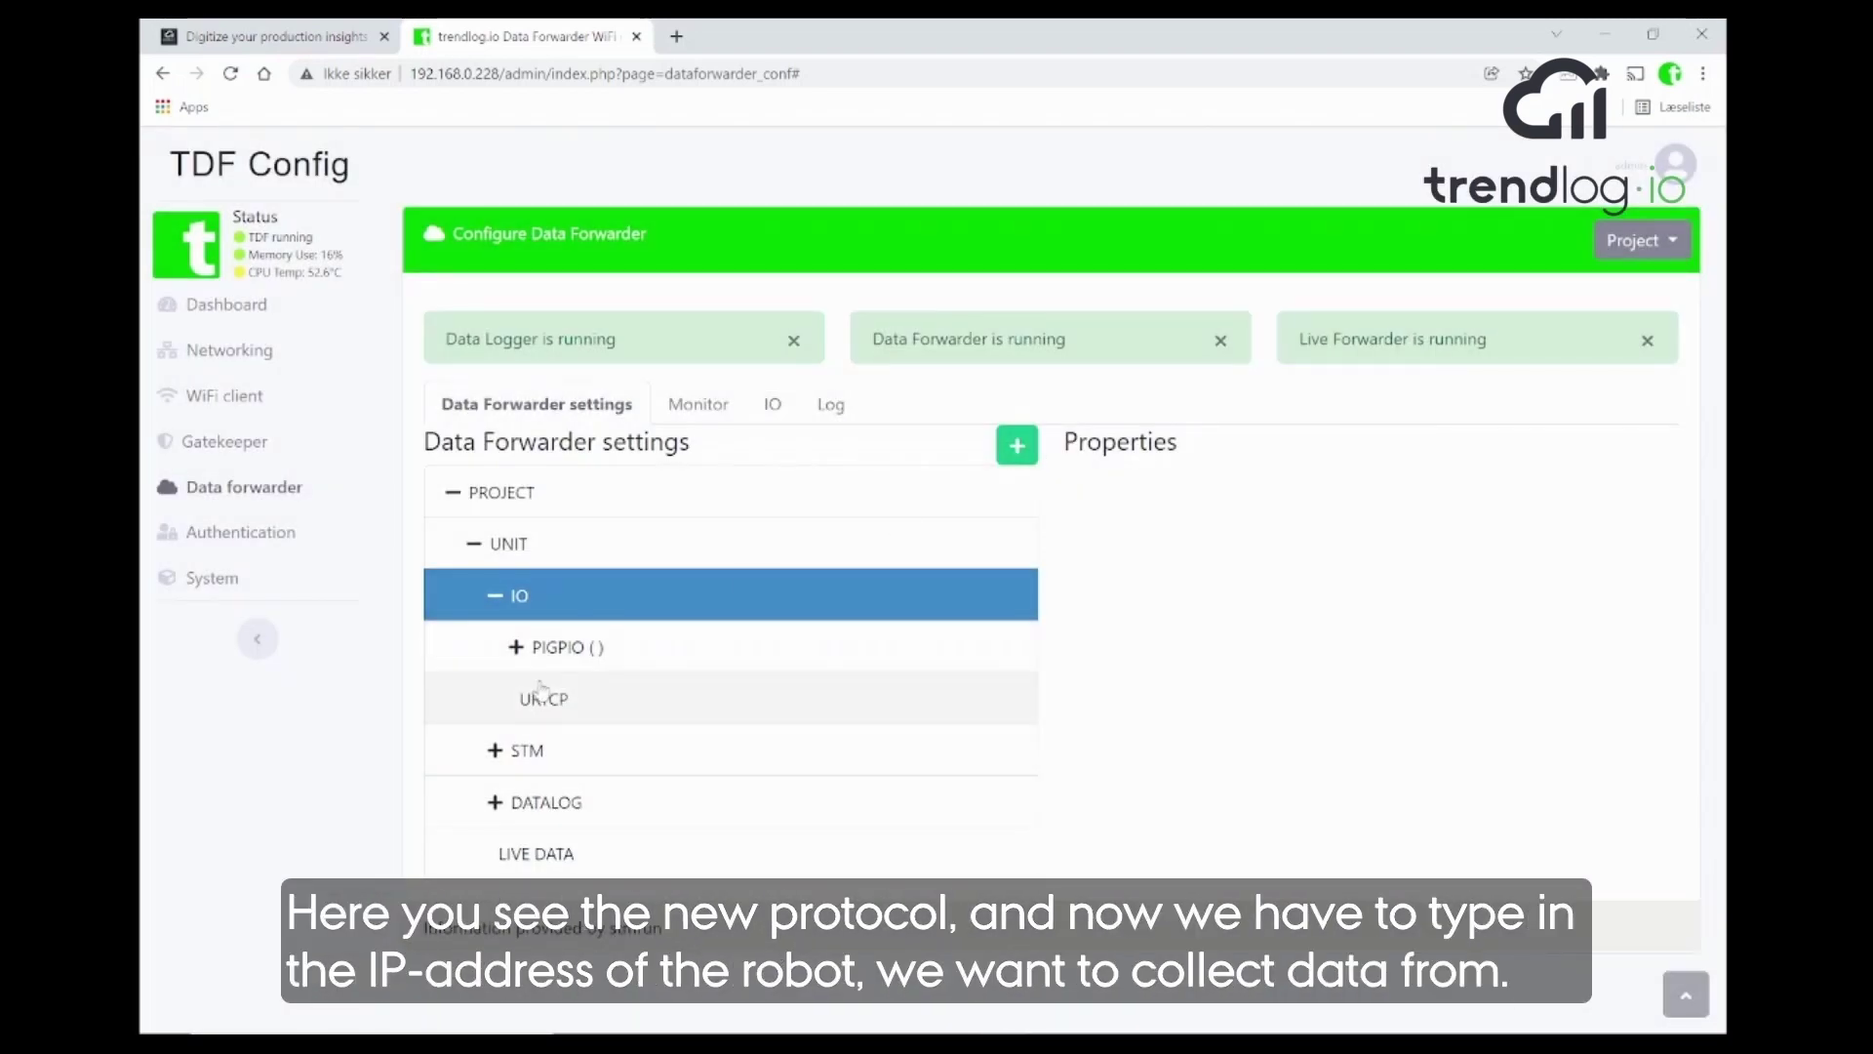
- Set the URTCP protocol's IP address to 192.168.0.28 and its port to Primary interface (30001)
left_click(604, 701)
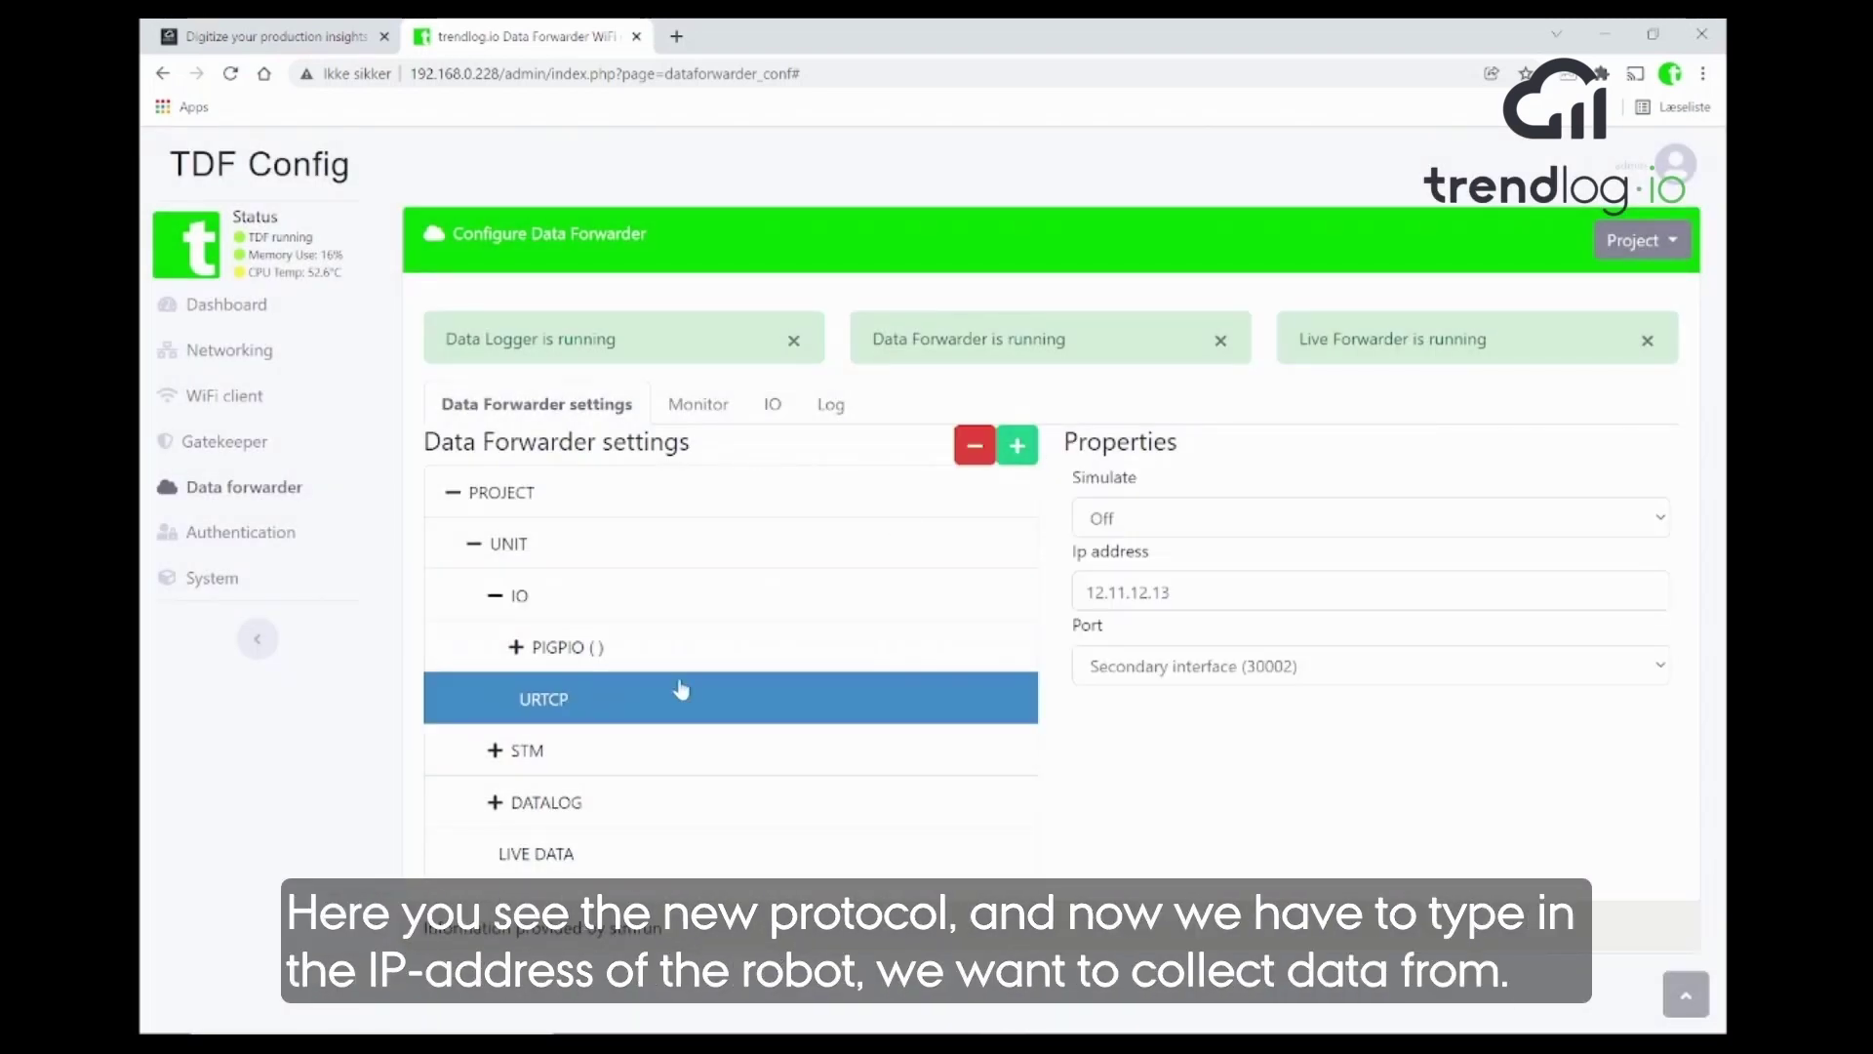
left_click(1169, 592)
key("BackSpace")
key("BackSpace")
key("BackSpace")
key("BackSpace")
key("BackSpace")
key("BackSpace")
key("BackSpace")
key("BackSpace")
key("BackSpace")
key("BackSpace")
key("BackSpace")
type("1")
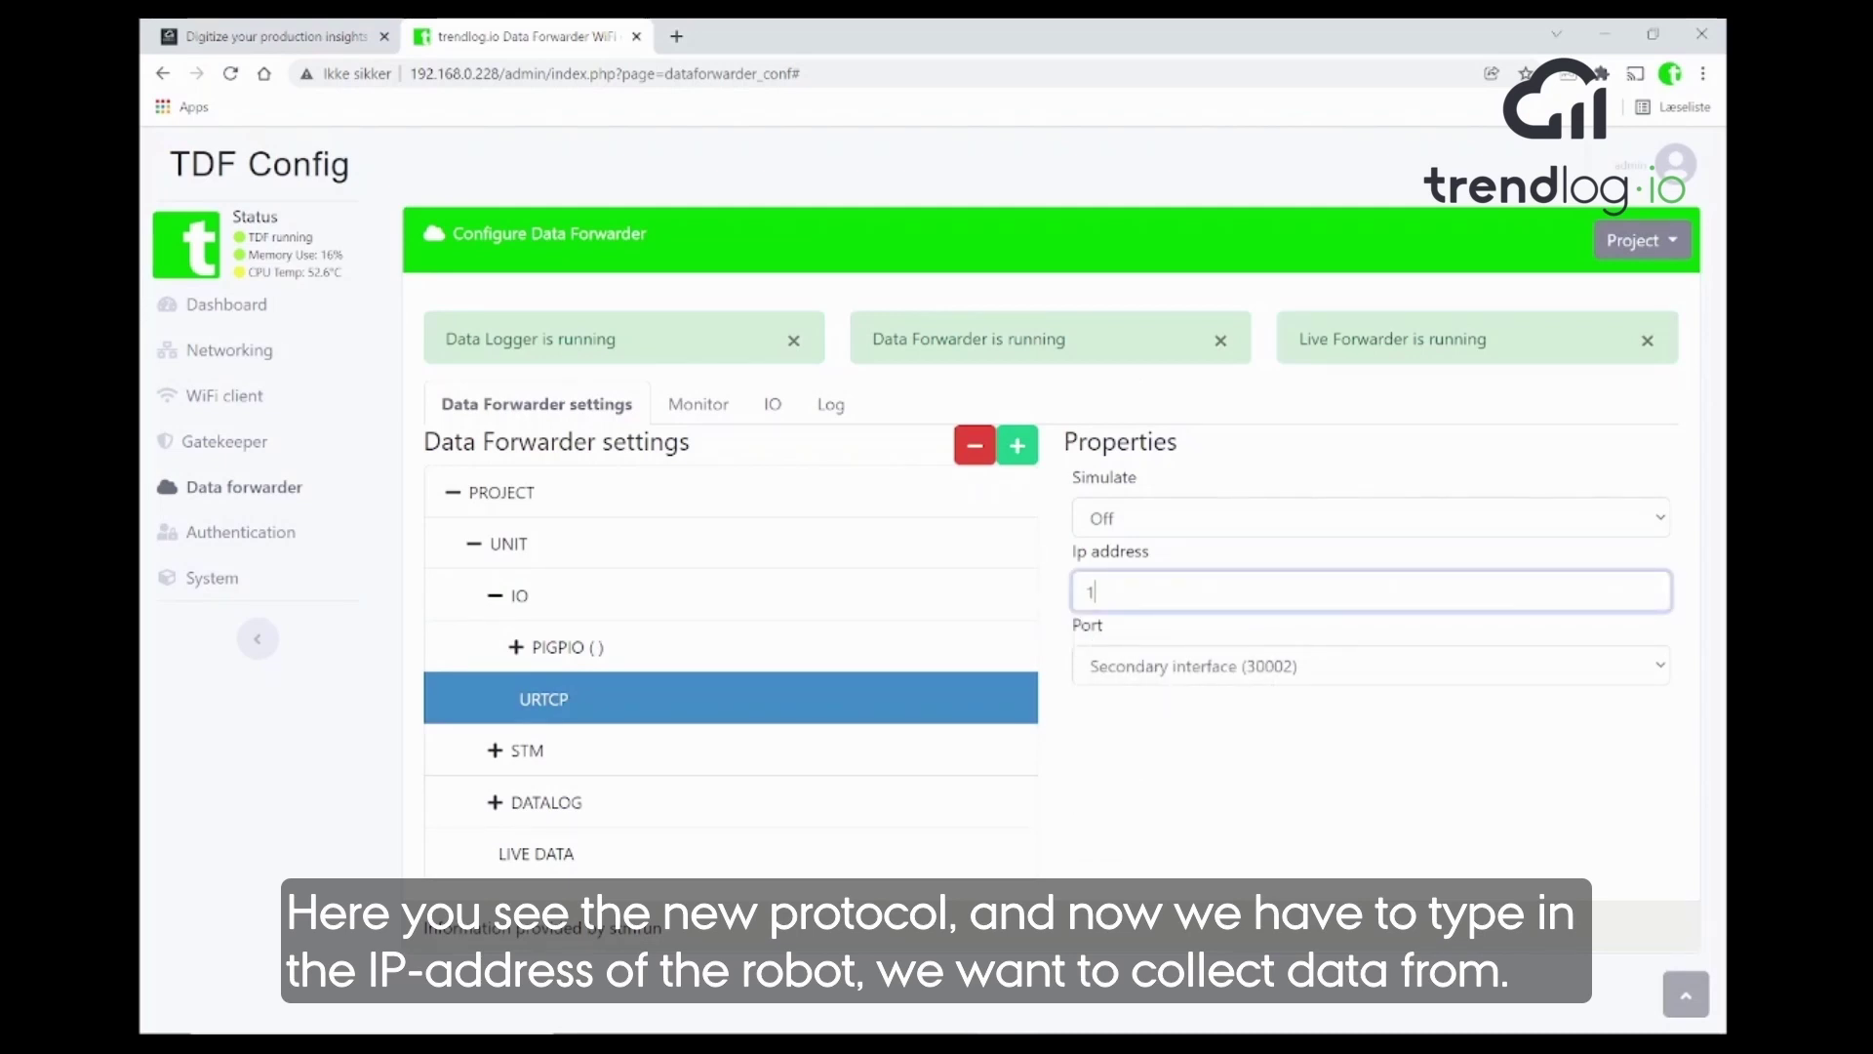
type("92.168")
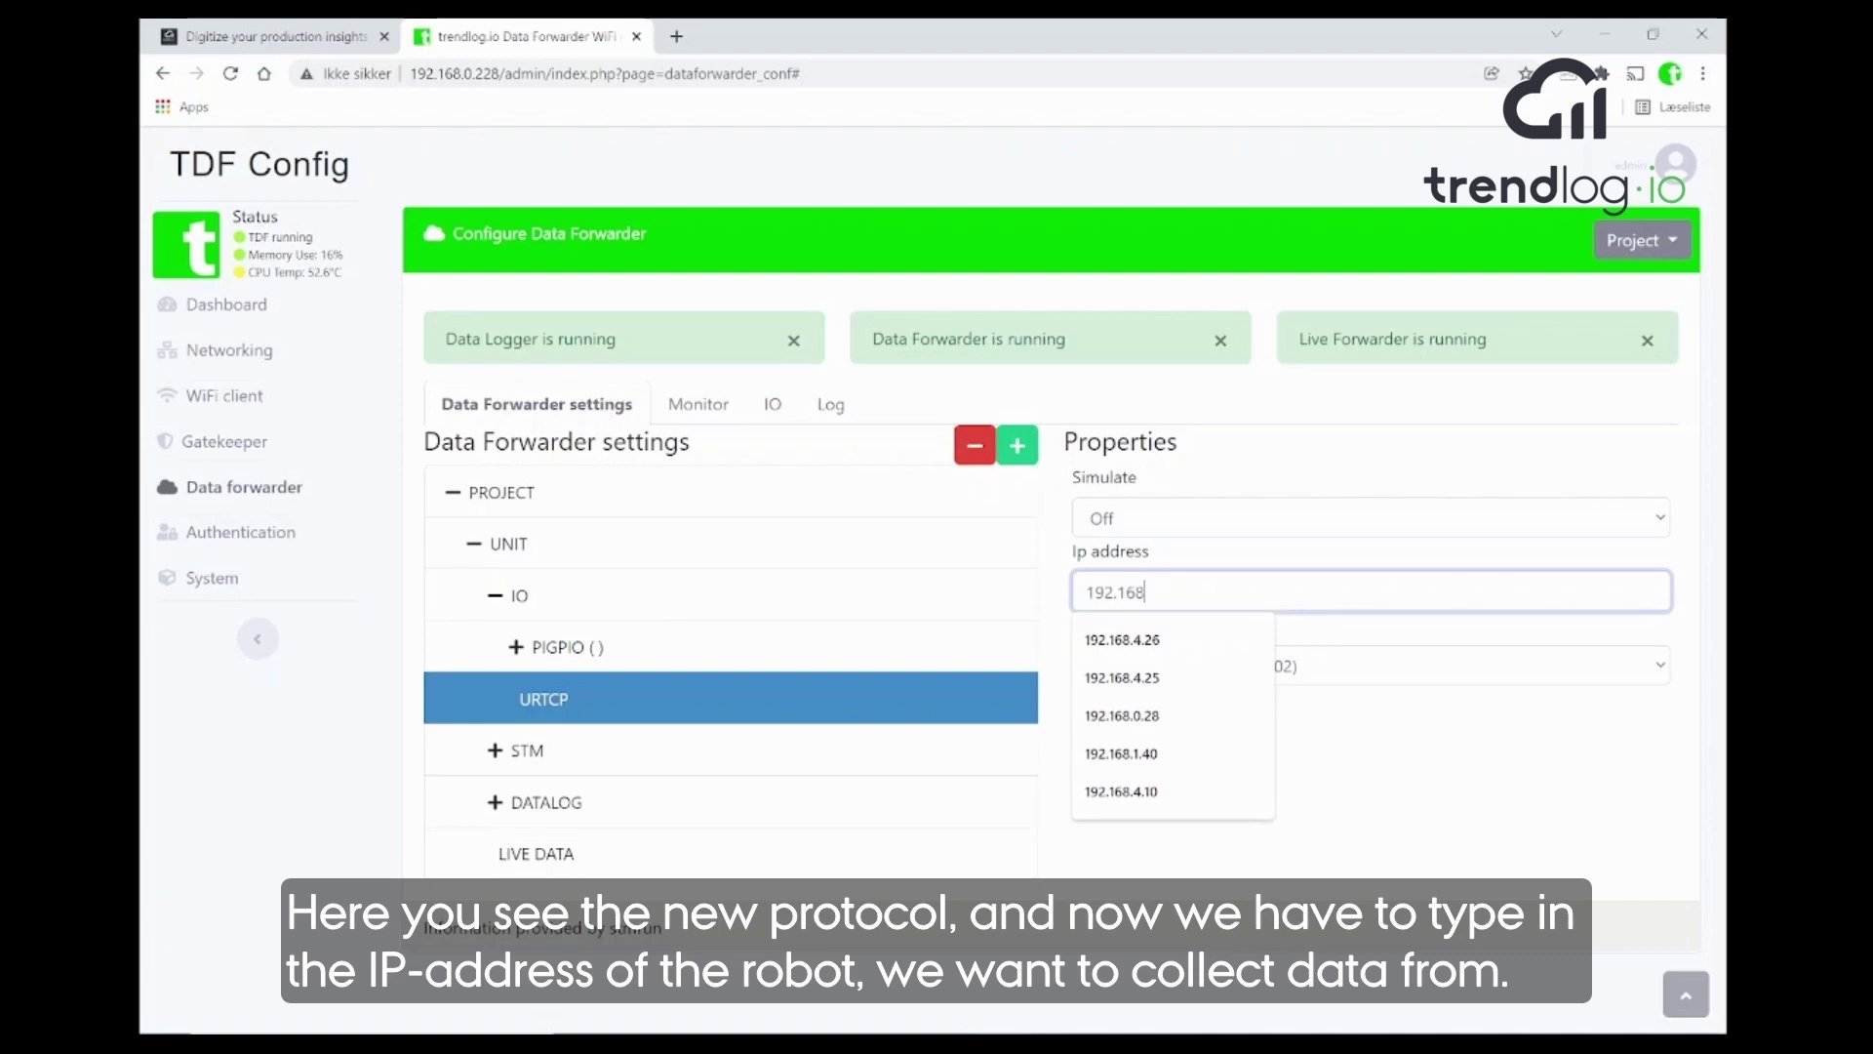
type(".0.28")
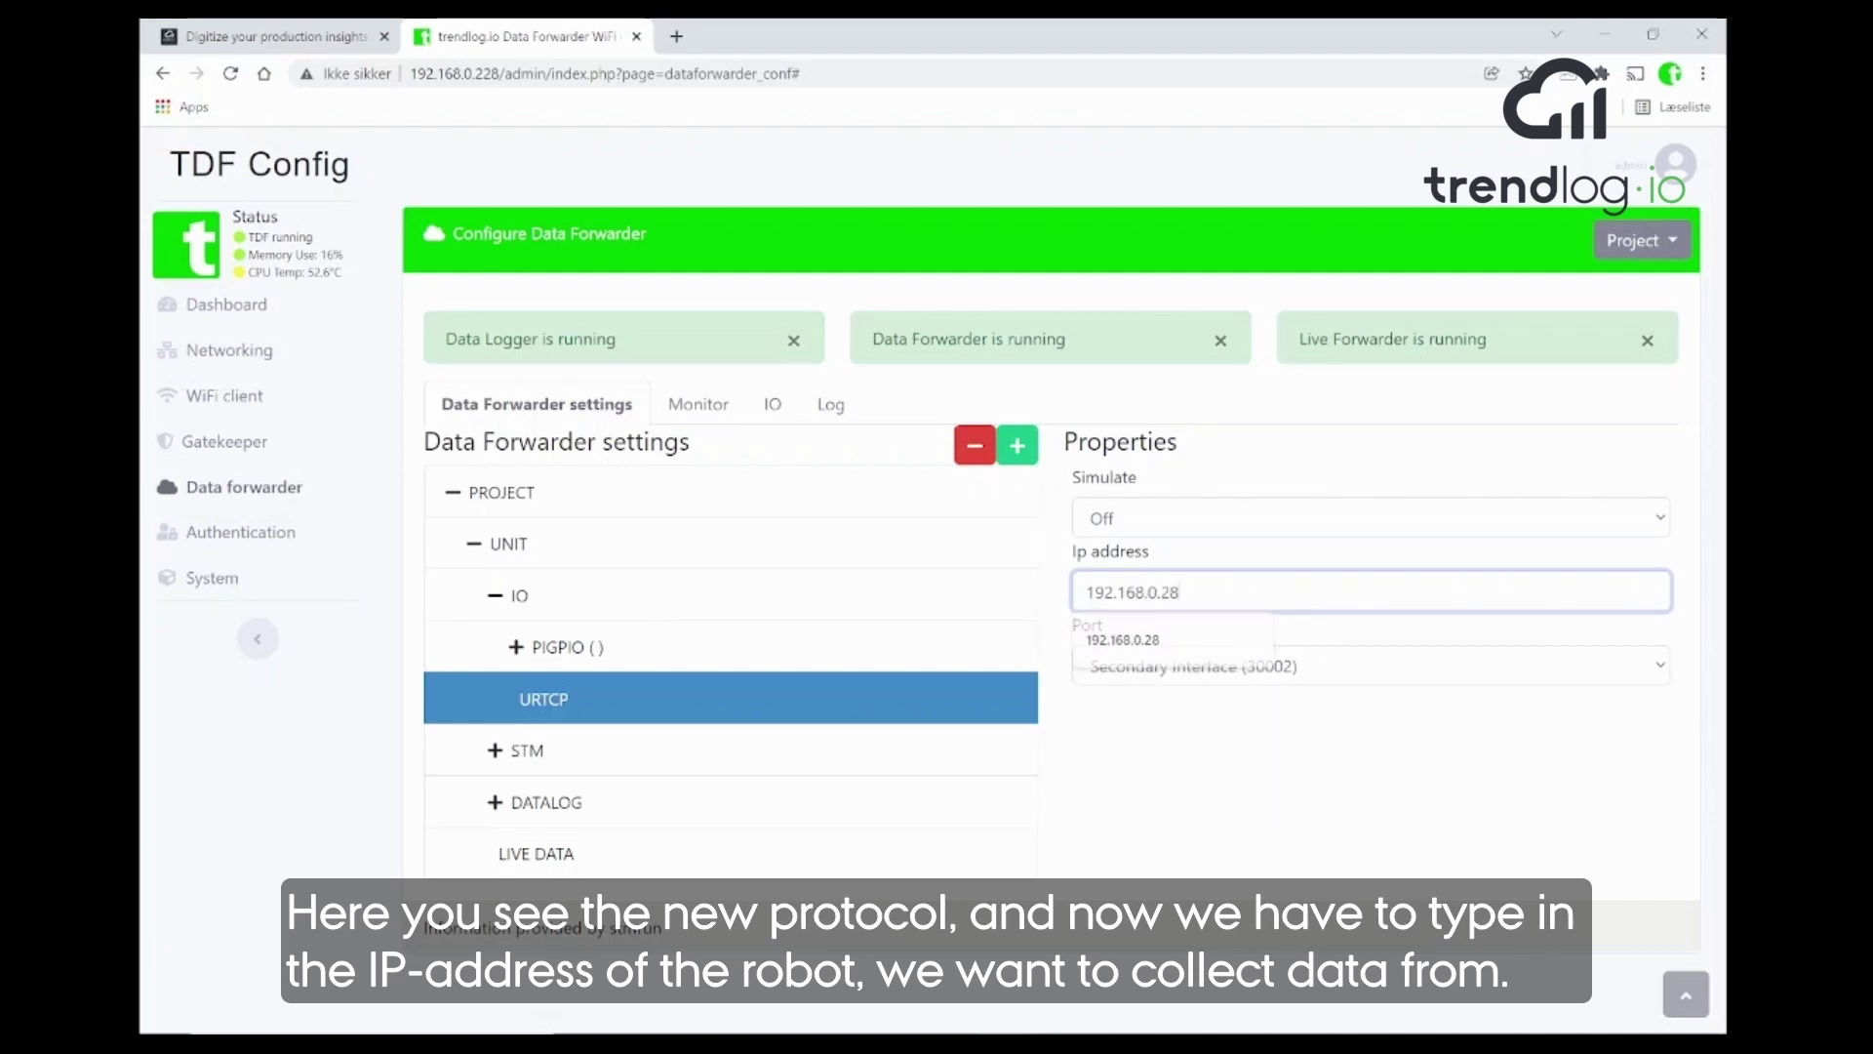
left_click(1198, 673)
left_click(1190, 702)
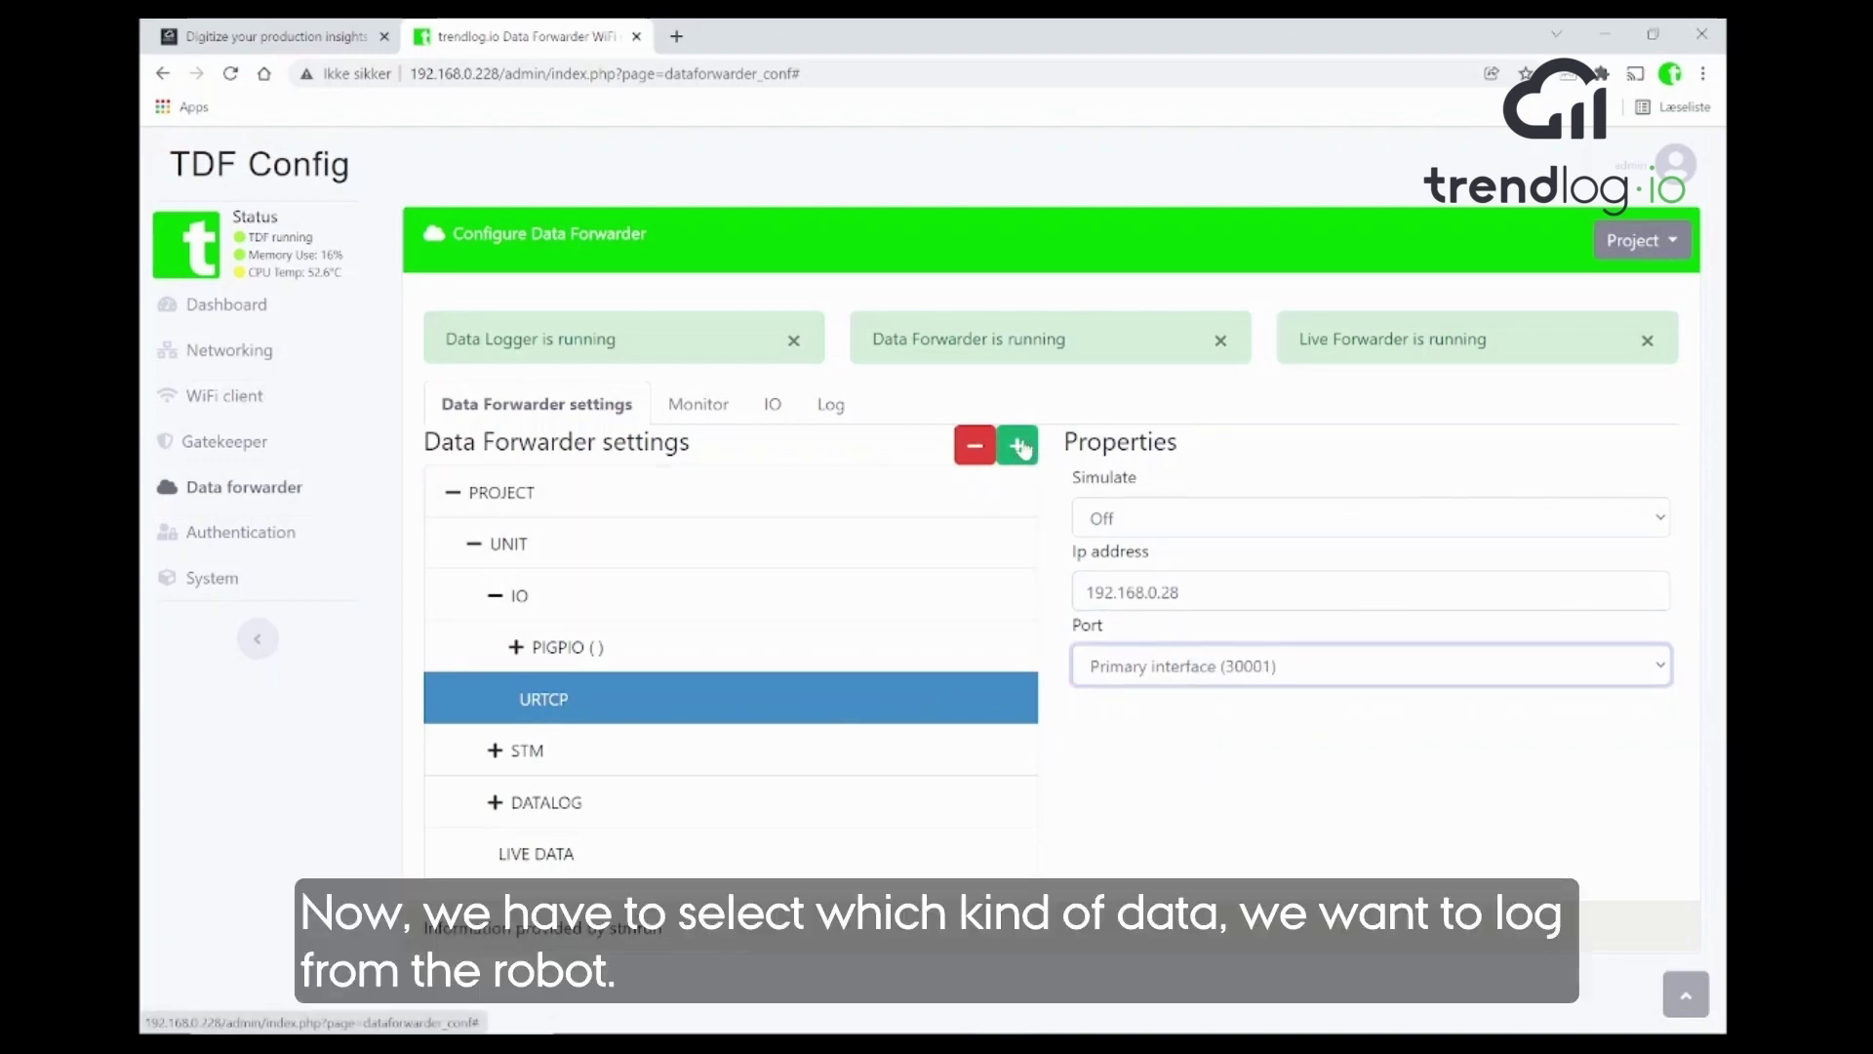
- Add a Robot Mode Data IO to the URTCP protocol and inspect its package structure for the ProgramRunning field
left_click(1020, 447)
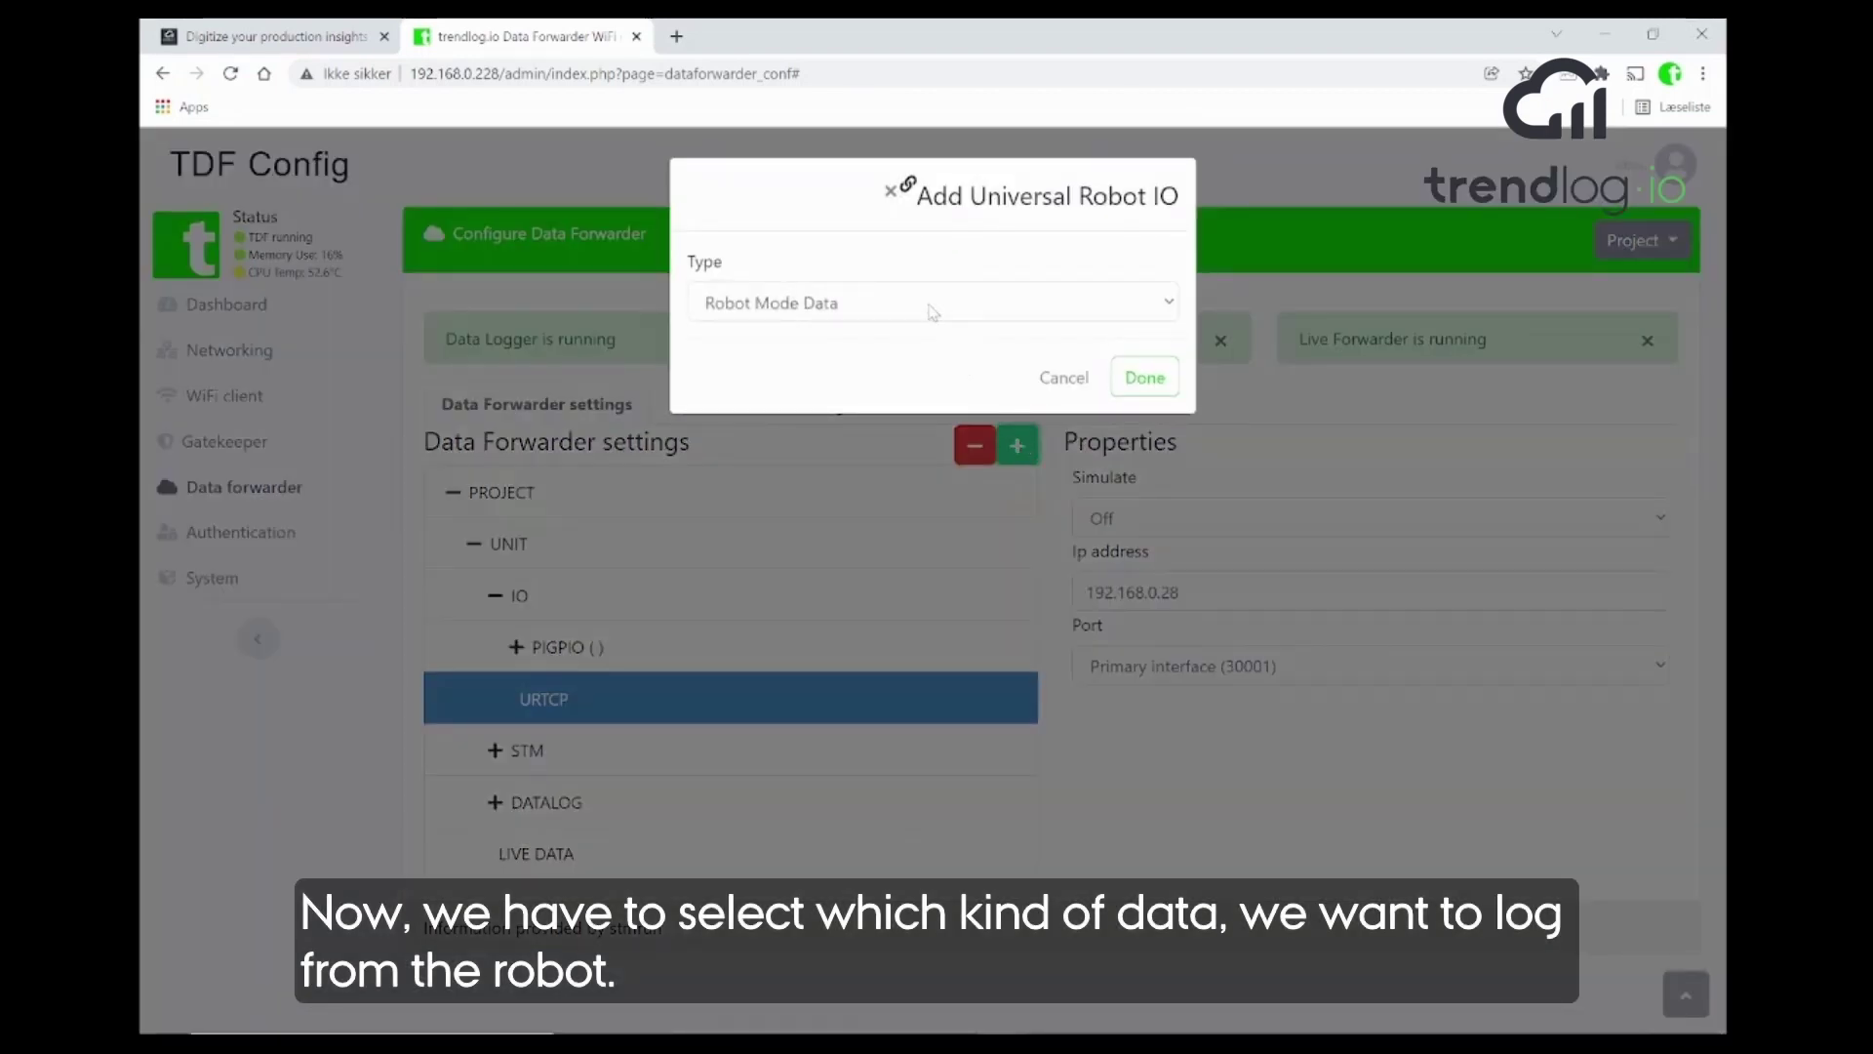
left_click(932, 307)
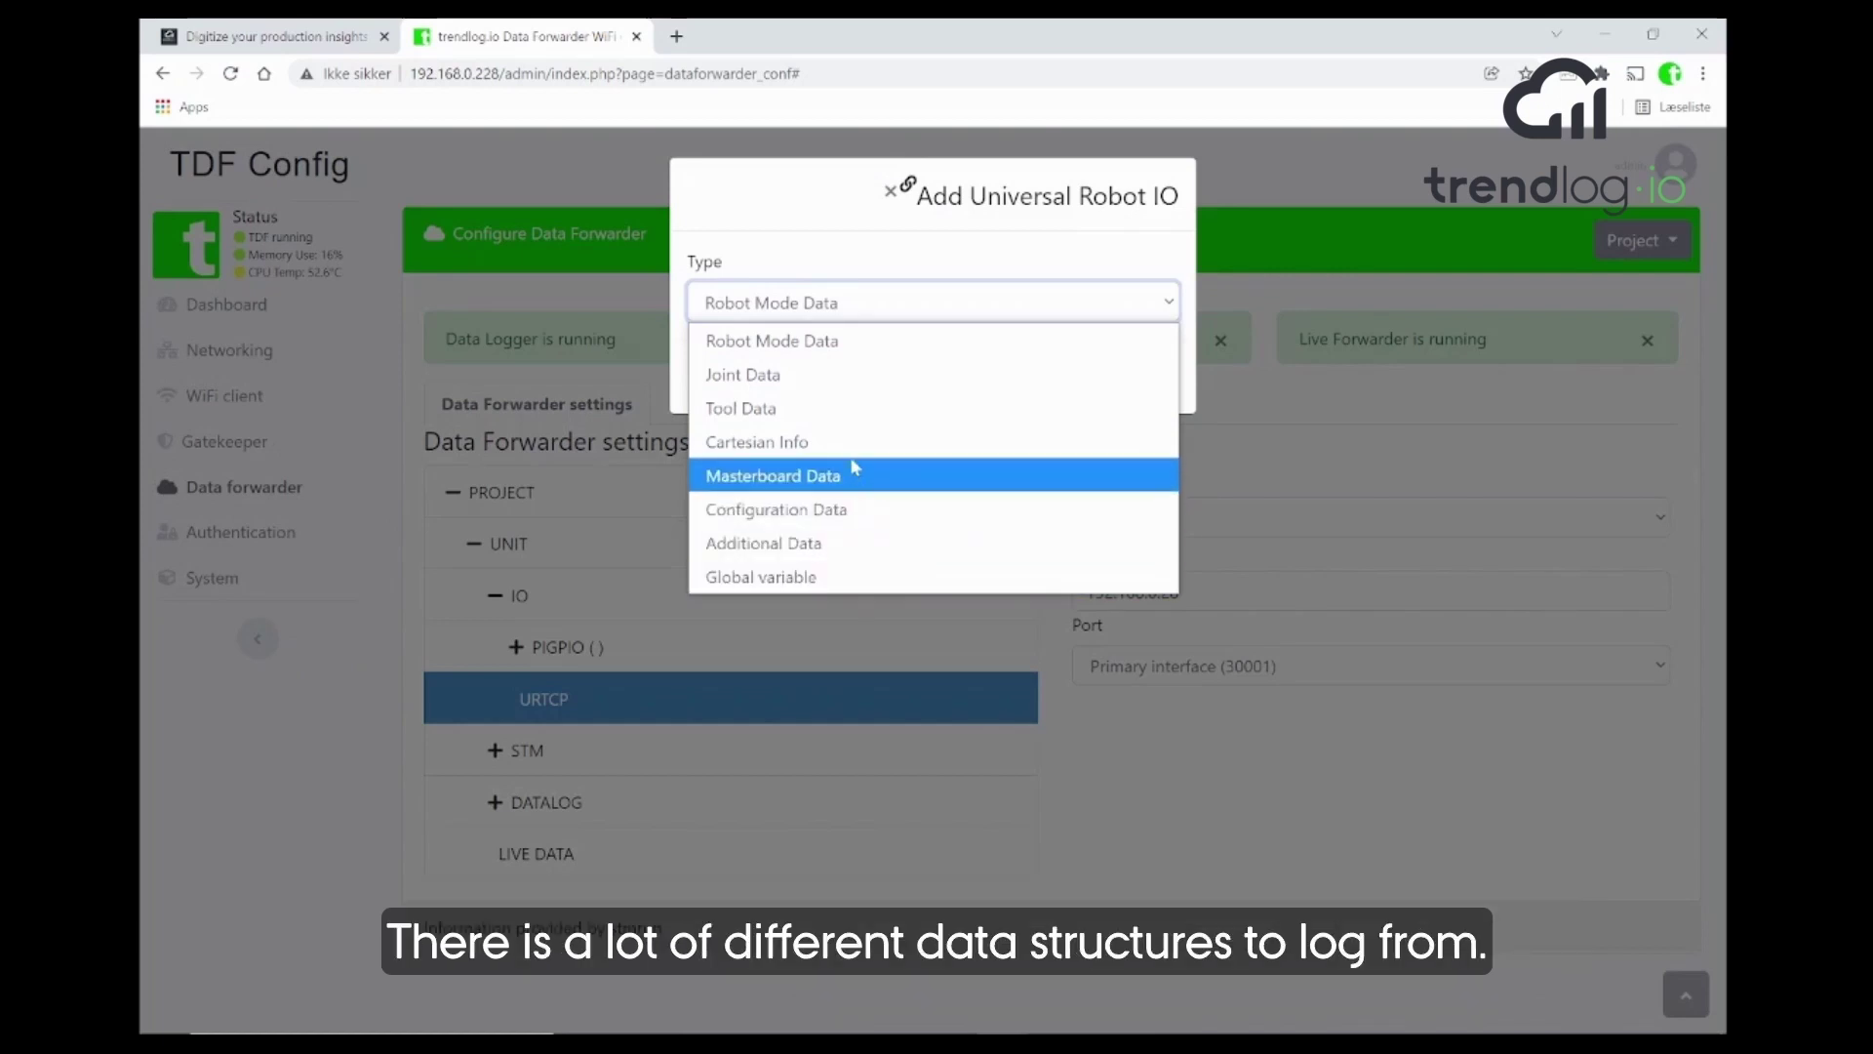
left_click(835, 342)
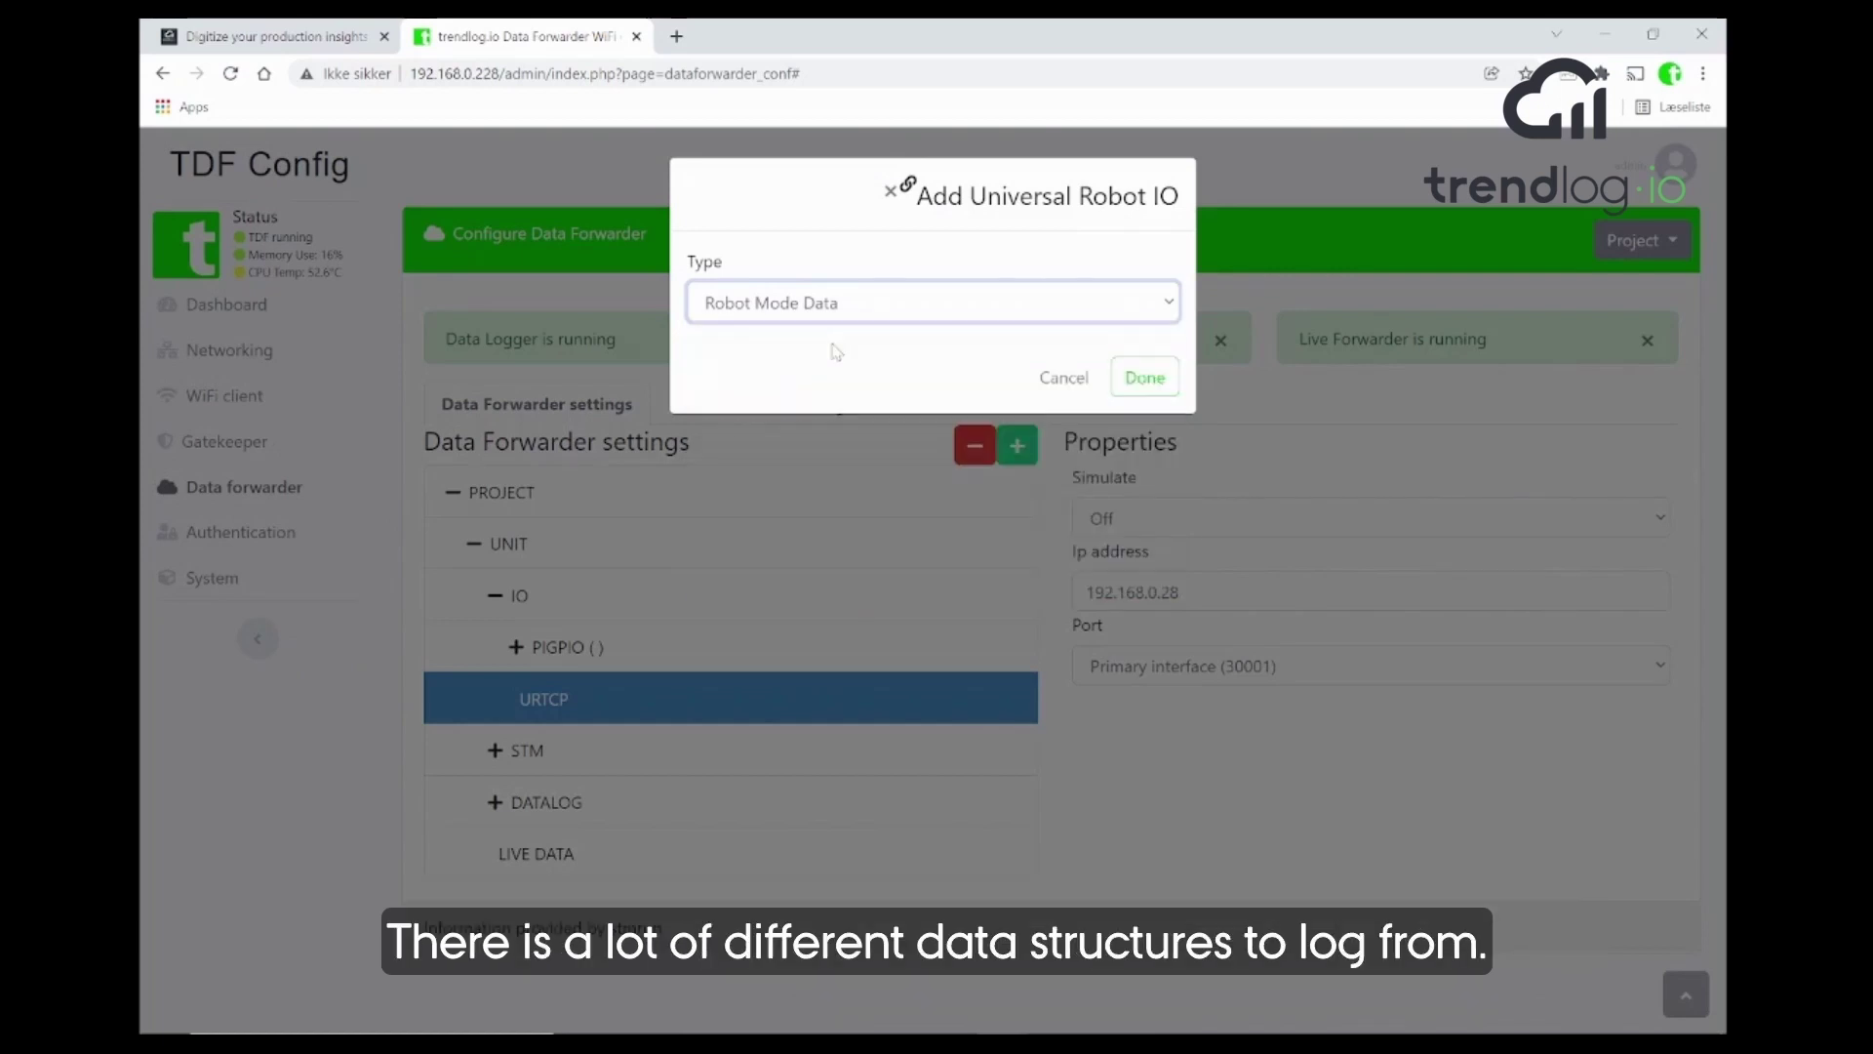
left_click(1146, 378)
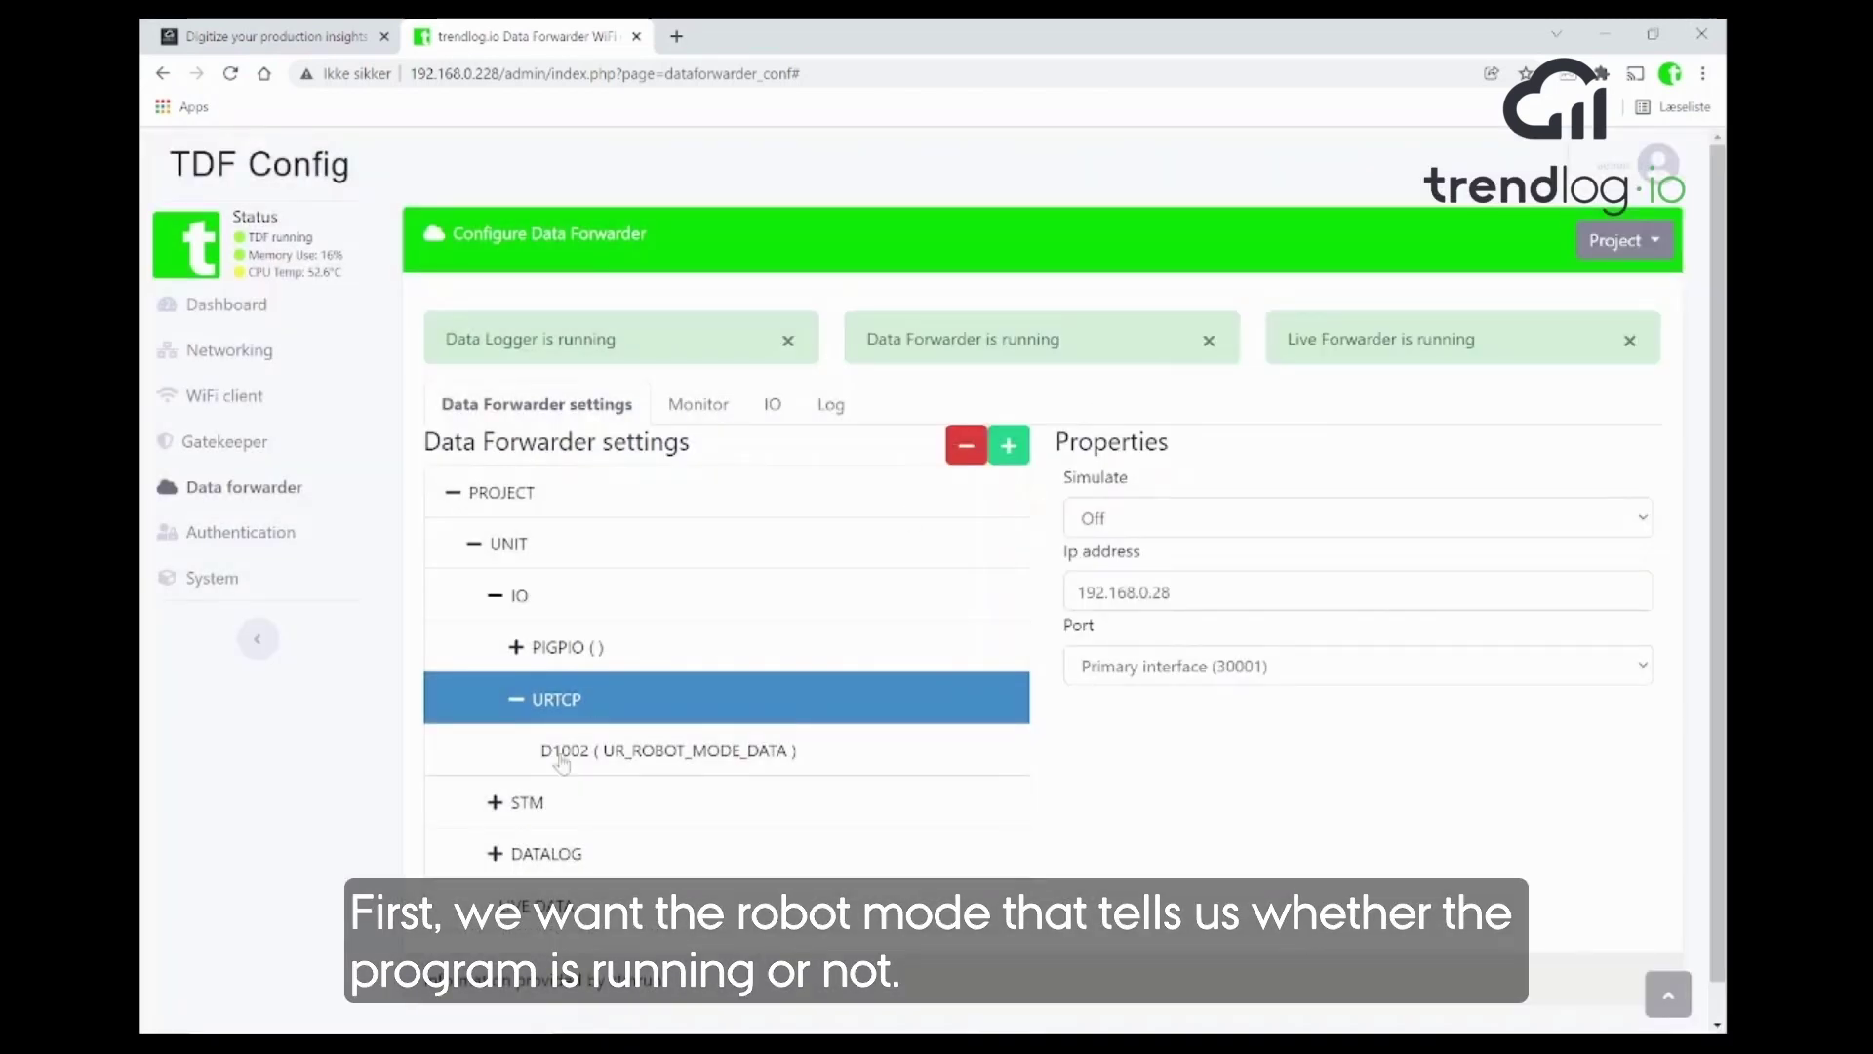
left_click(645, 760)
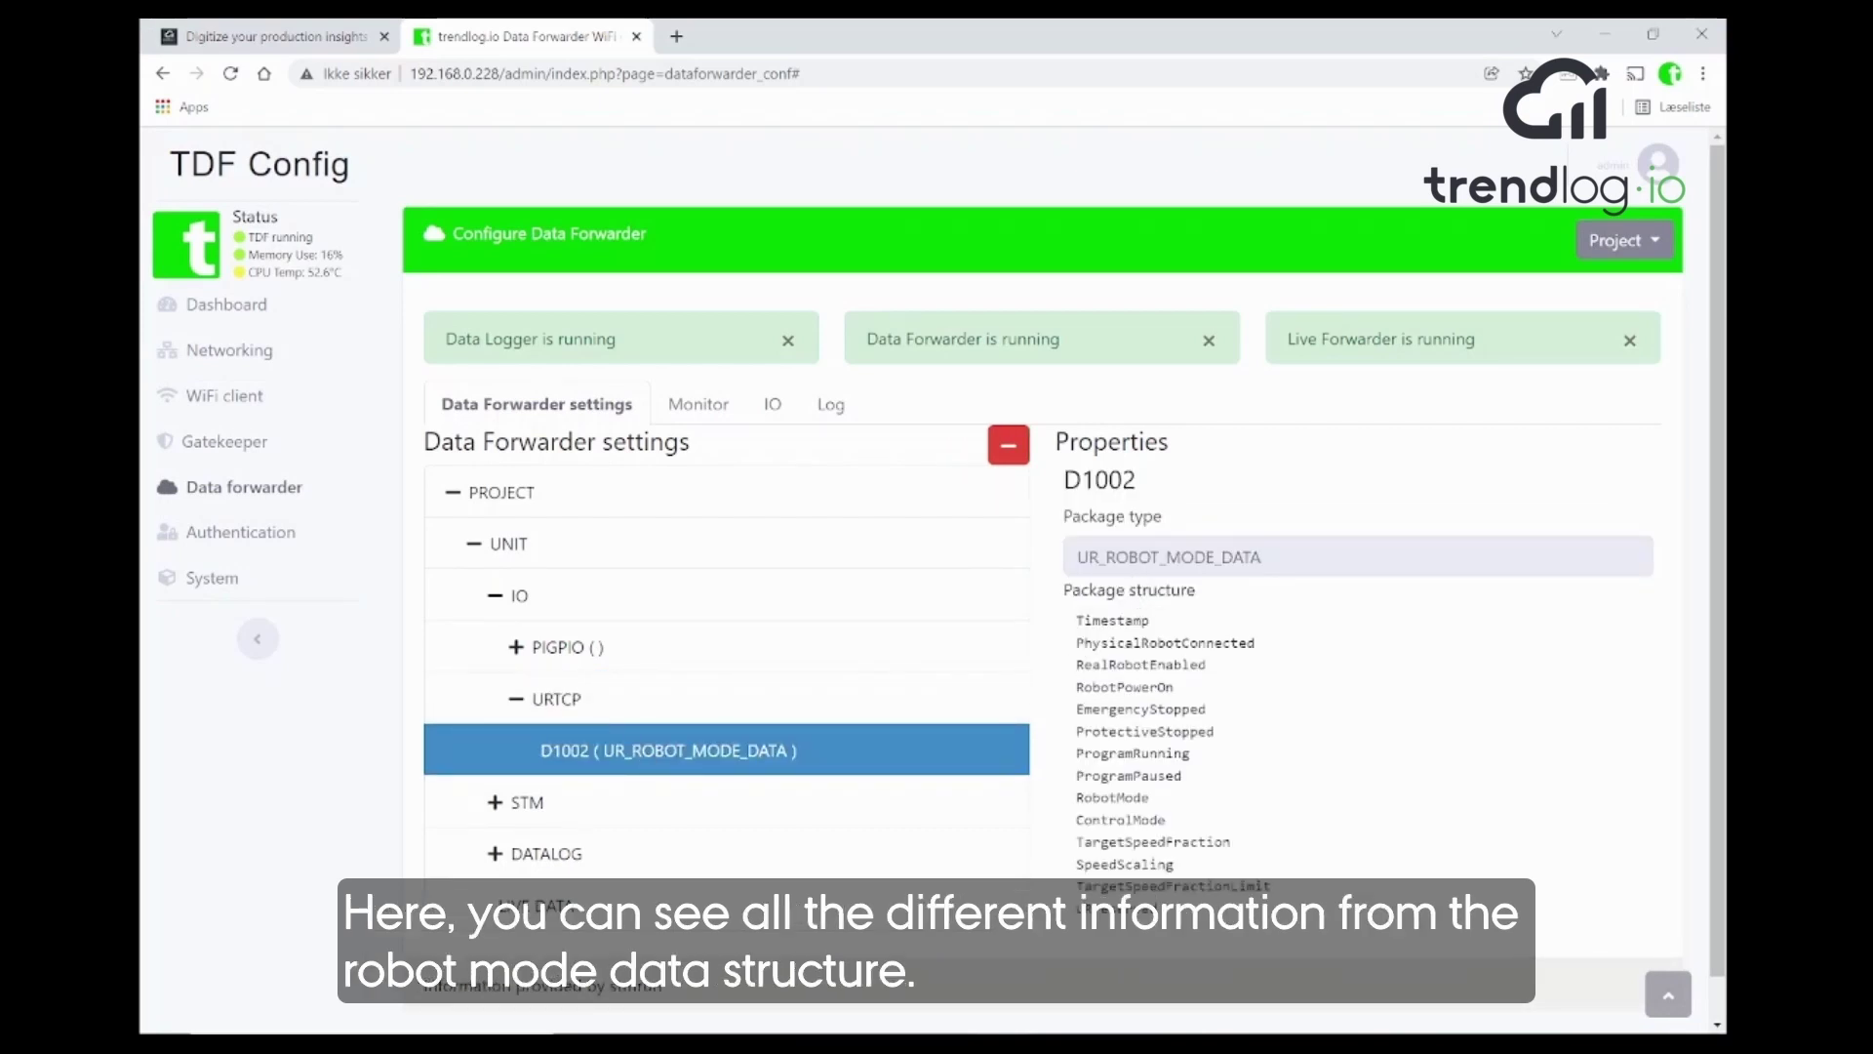
left_click_drag(1075, 753, 1194, 762)
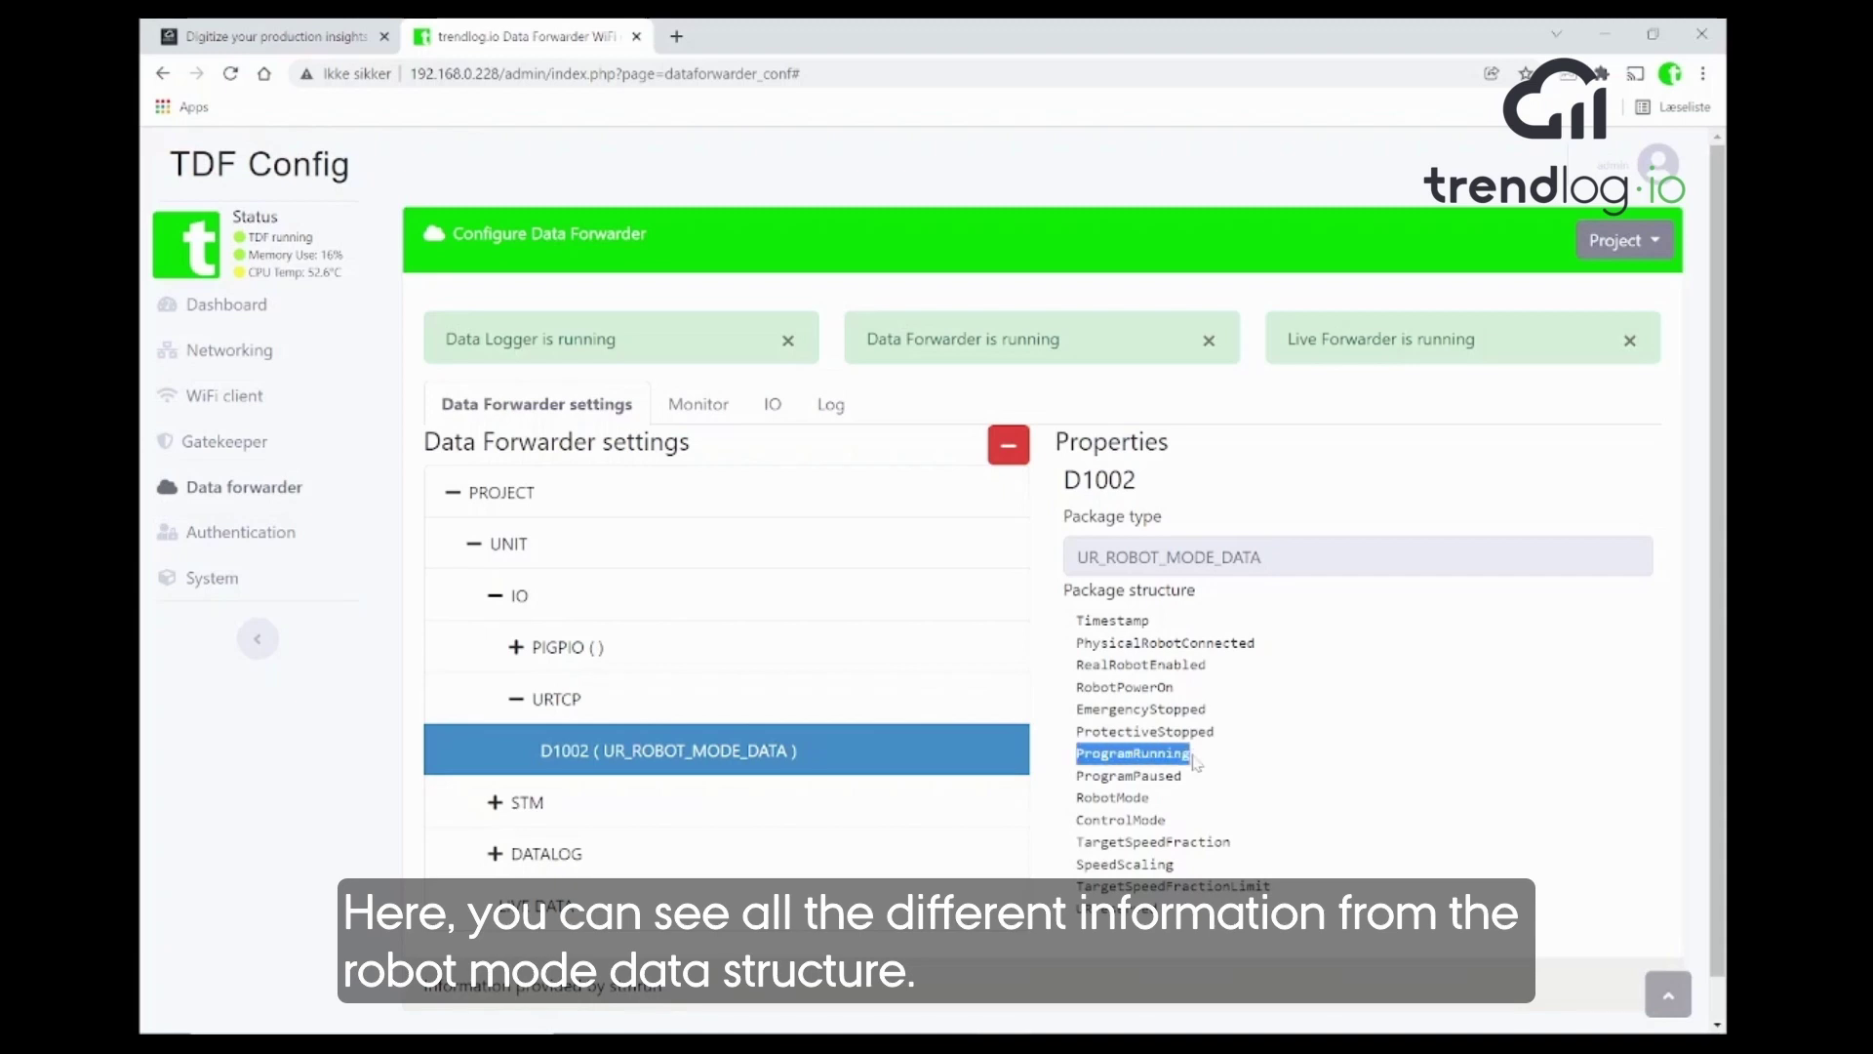
- Collapse the URTCP node, activate the project settings and restart to apply the changes
left_click(517, 810)
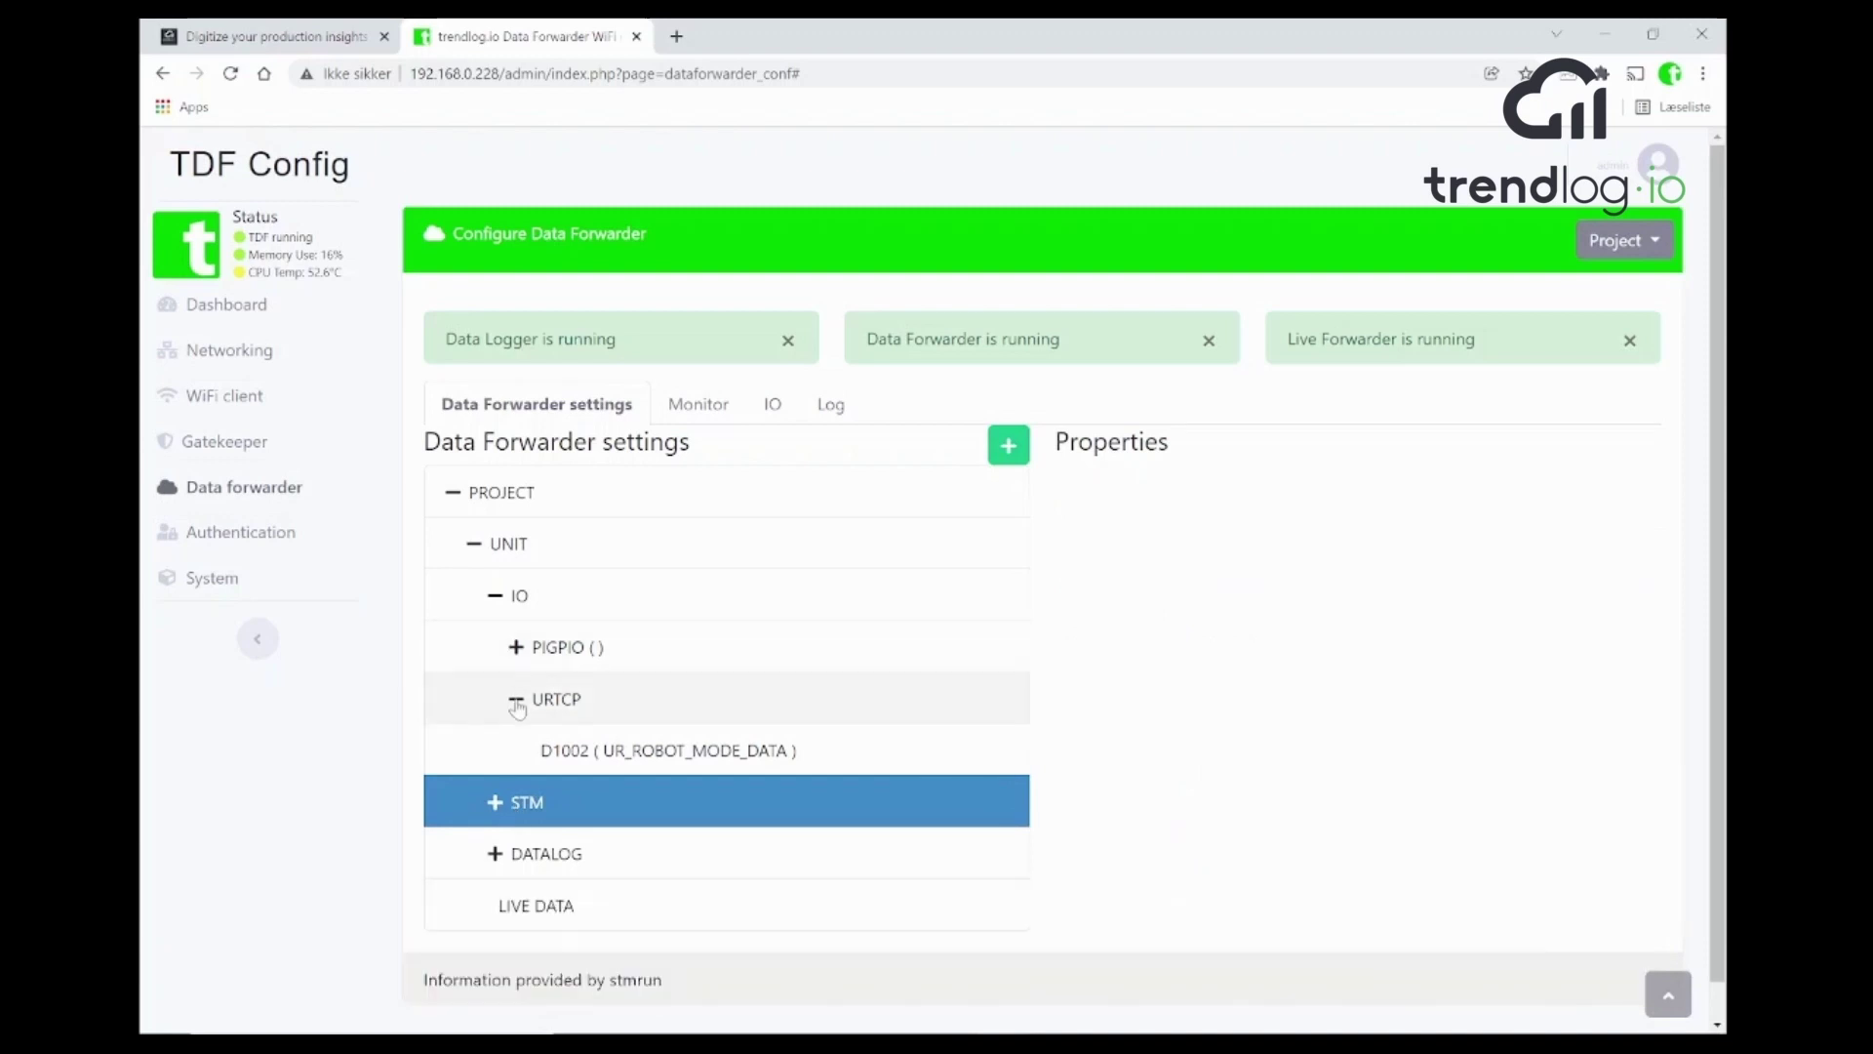
left_click(516, 703)
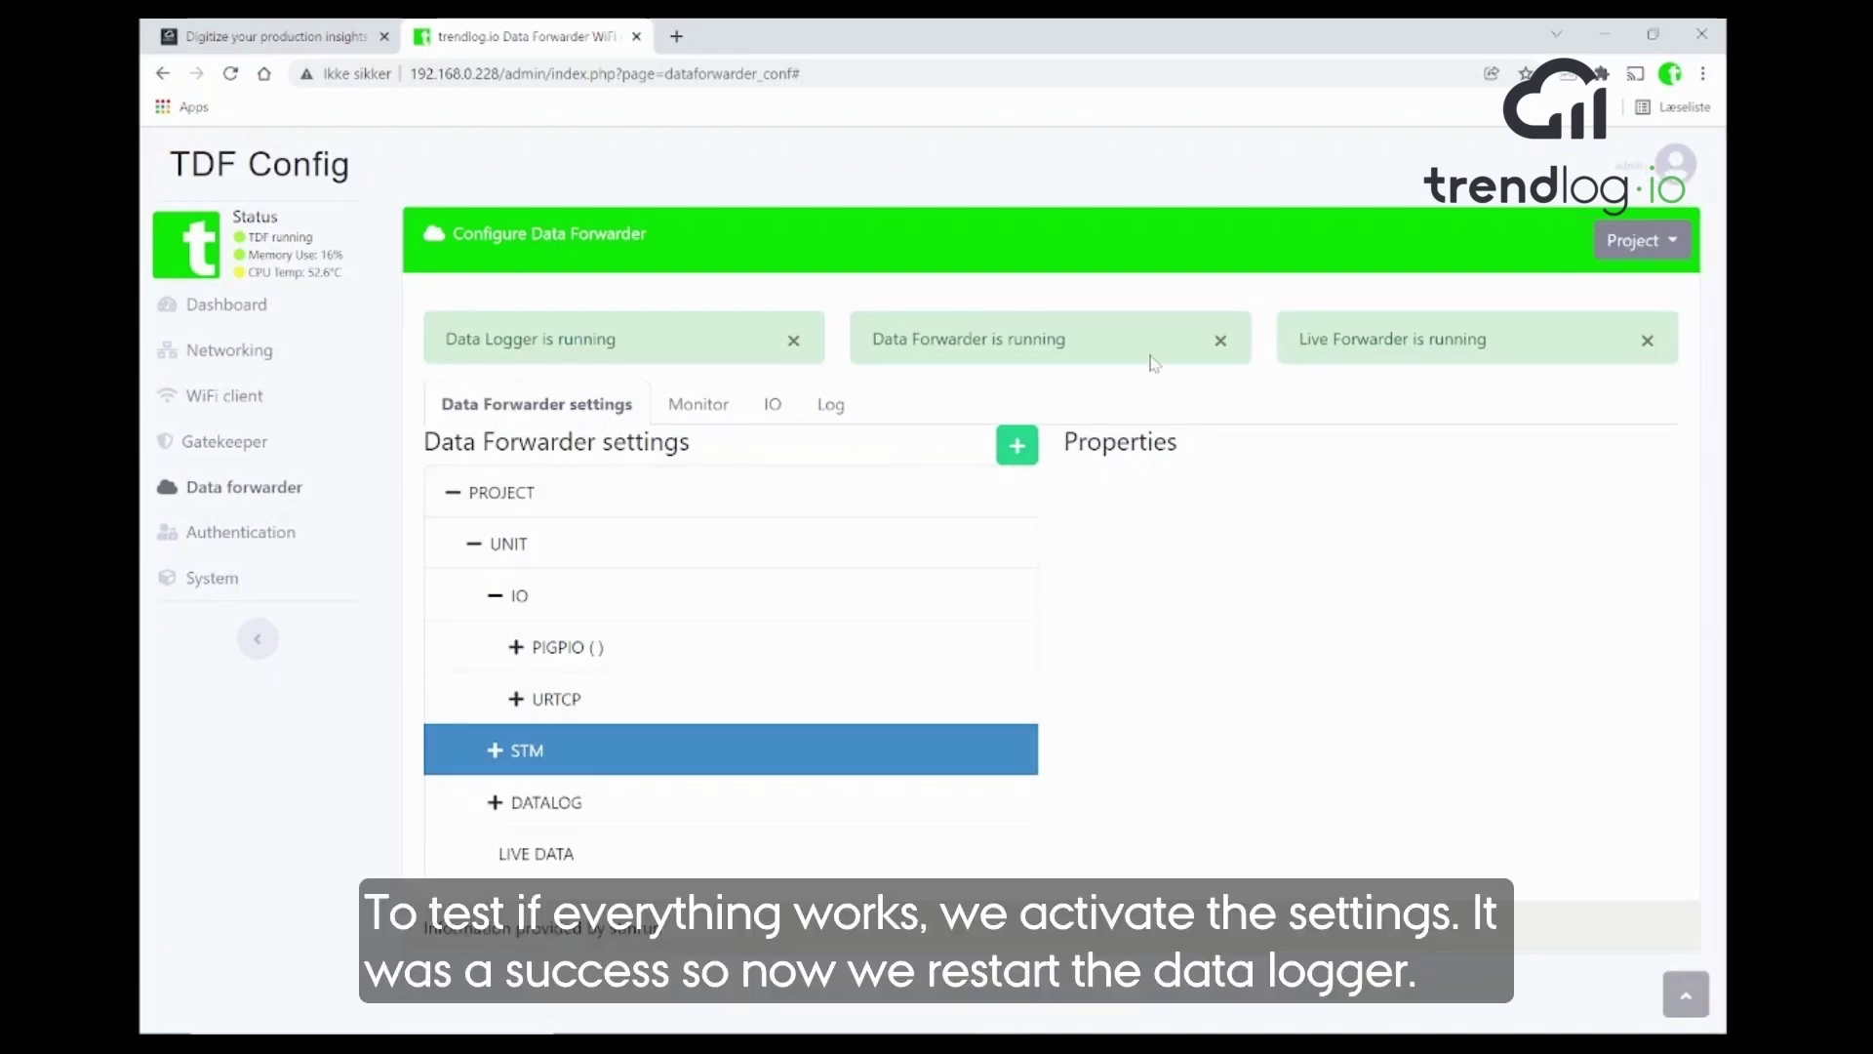
left_click(1641, 251)
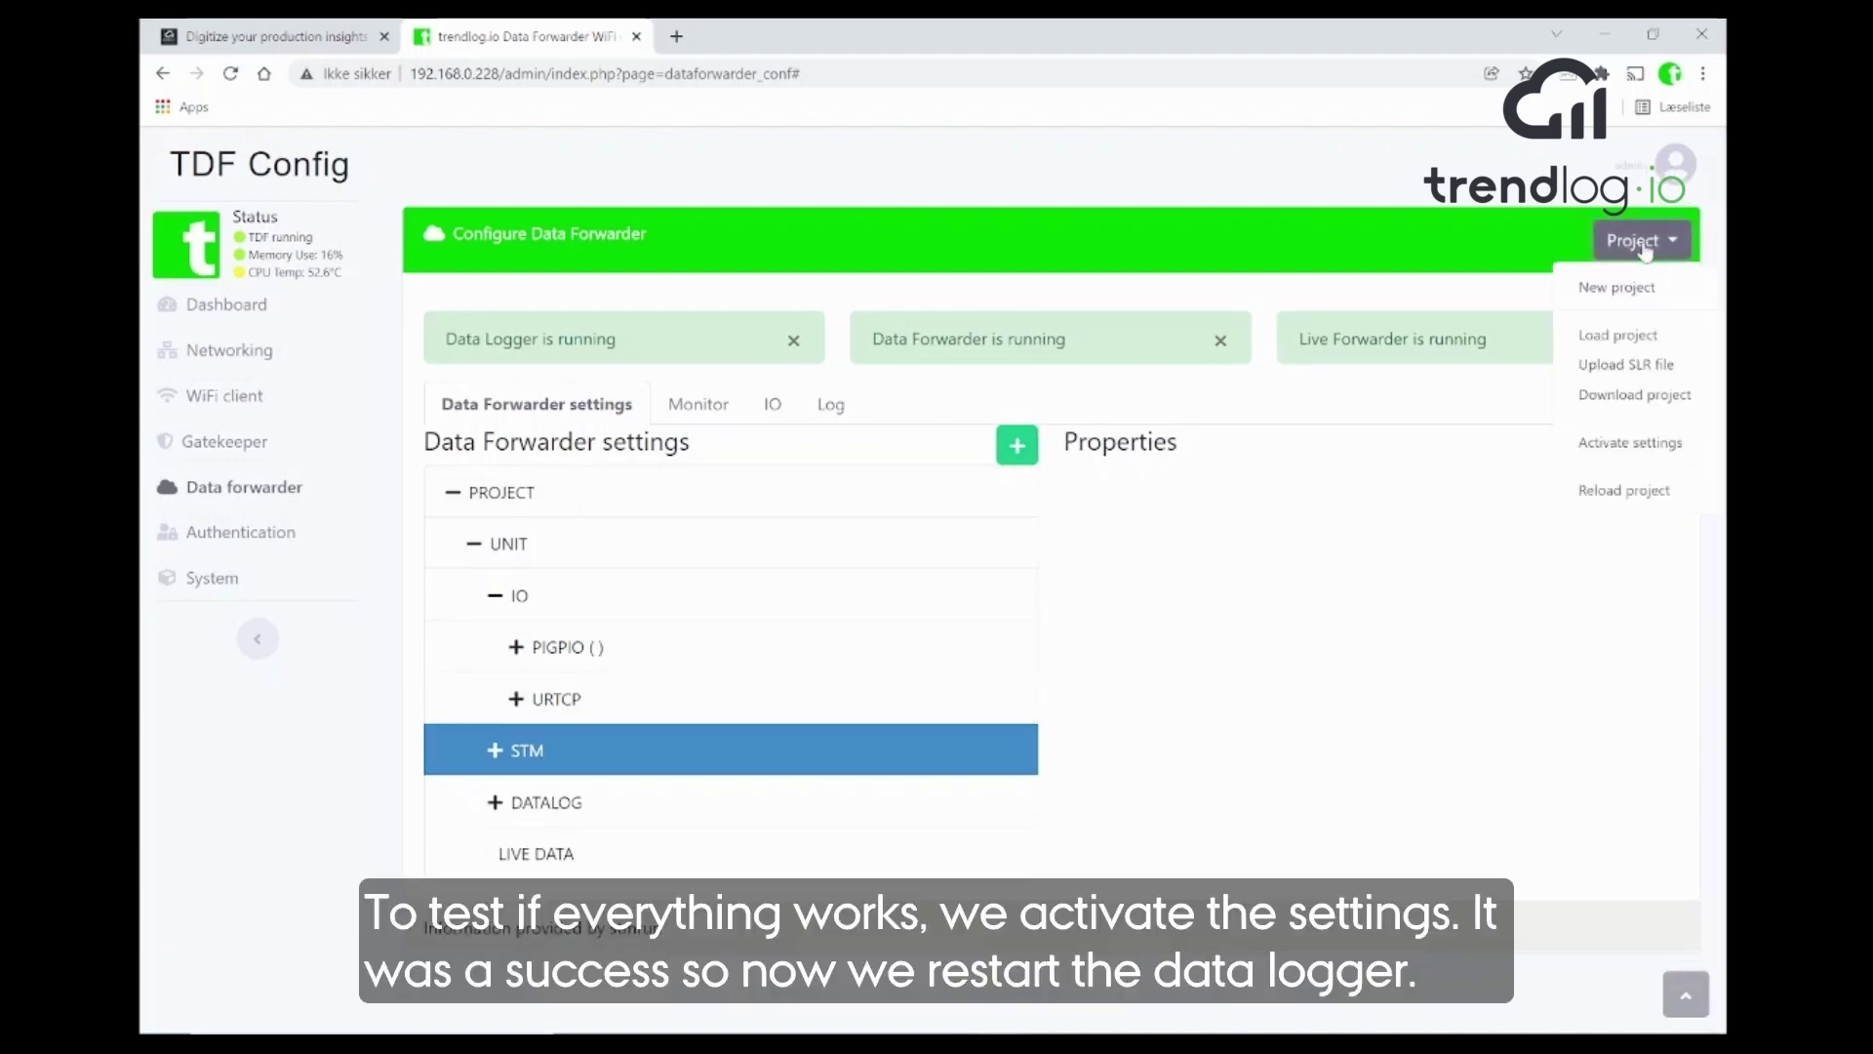
left_click(1615, 444)
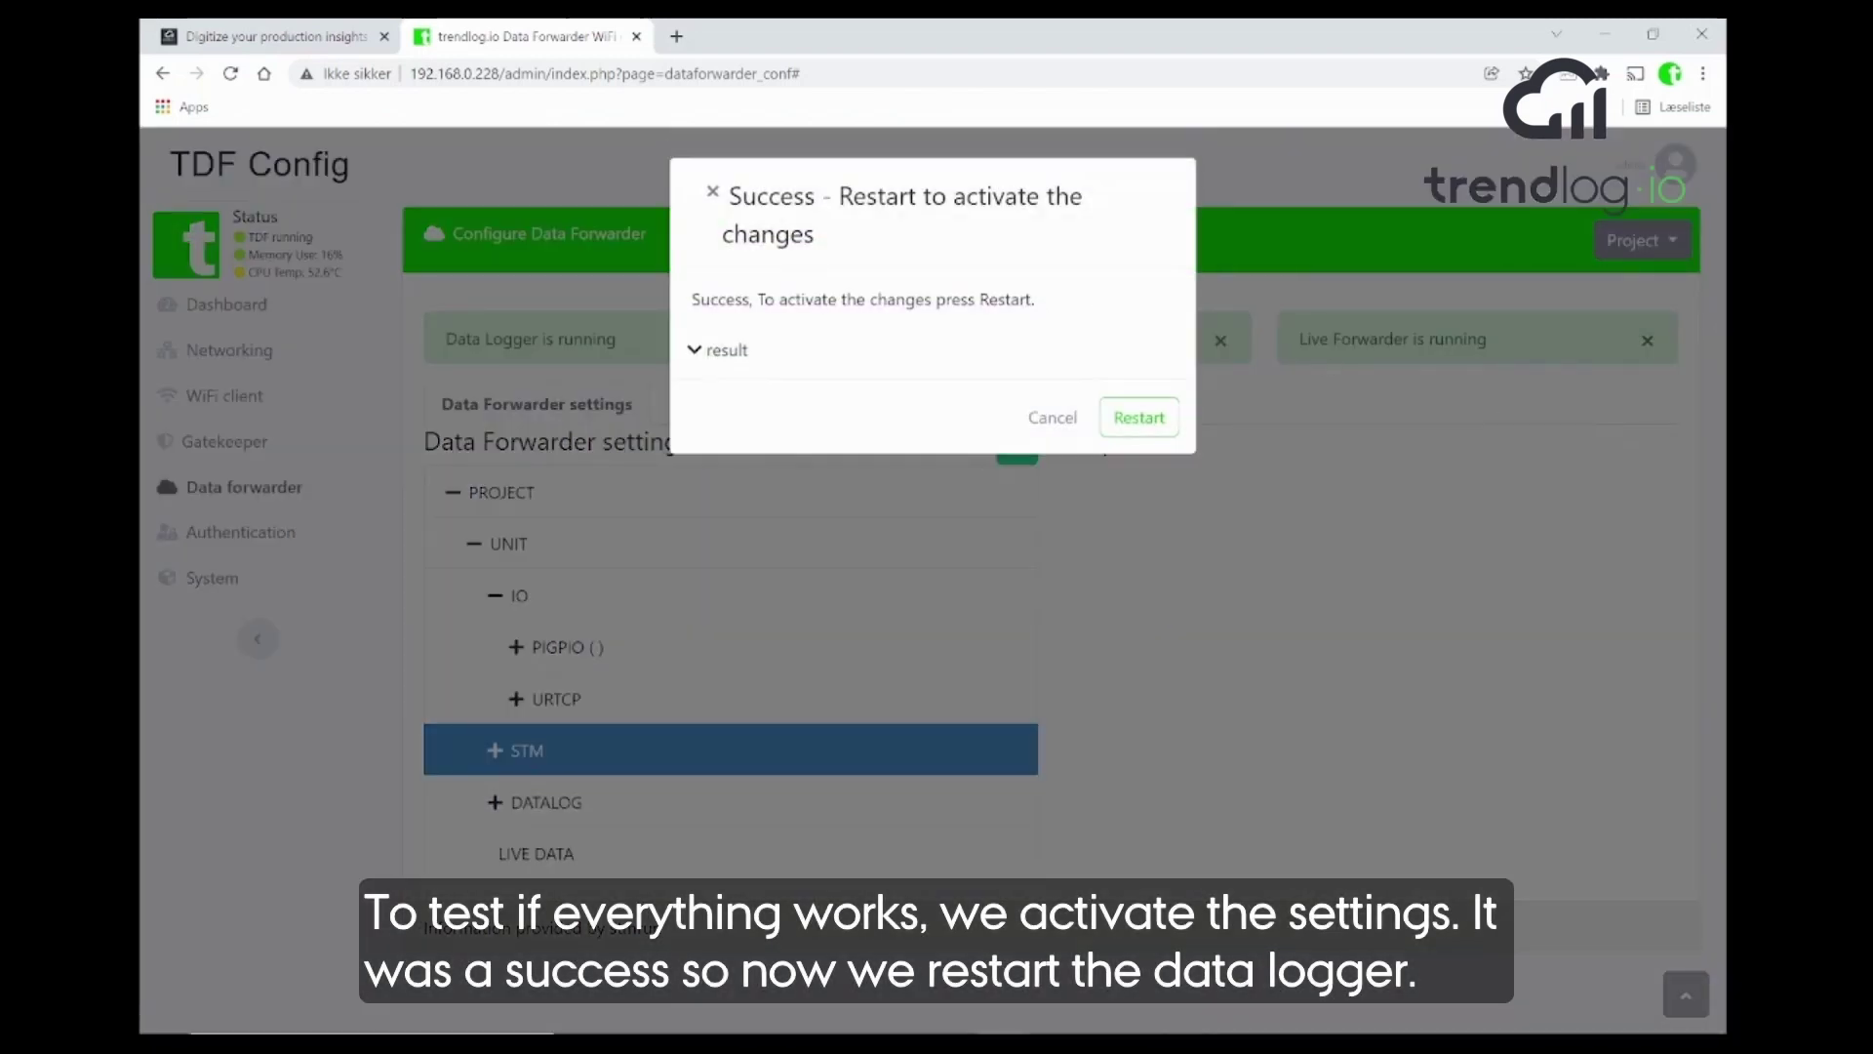
left_click(1129, 420)
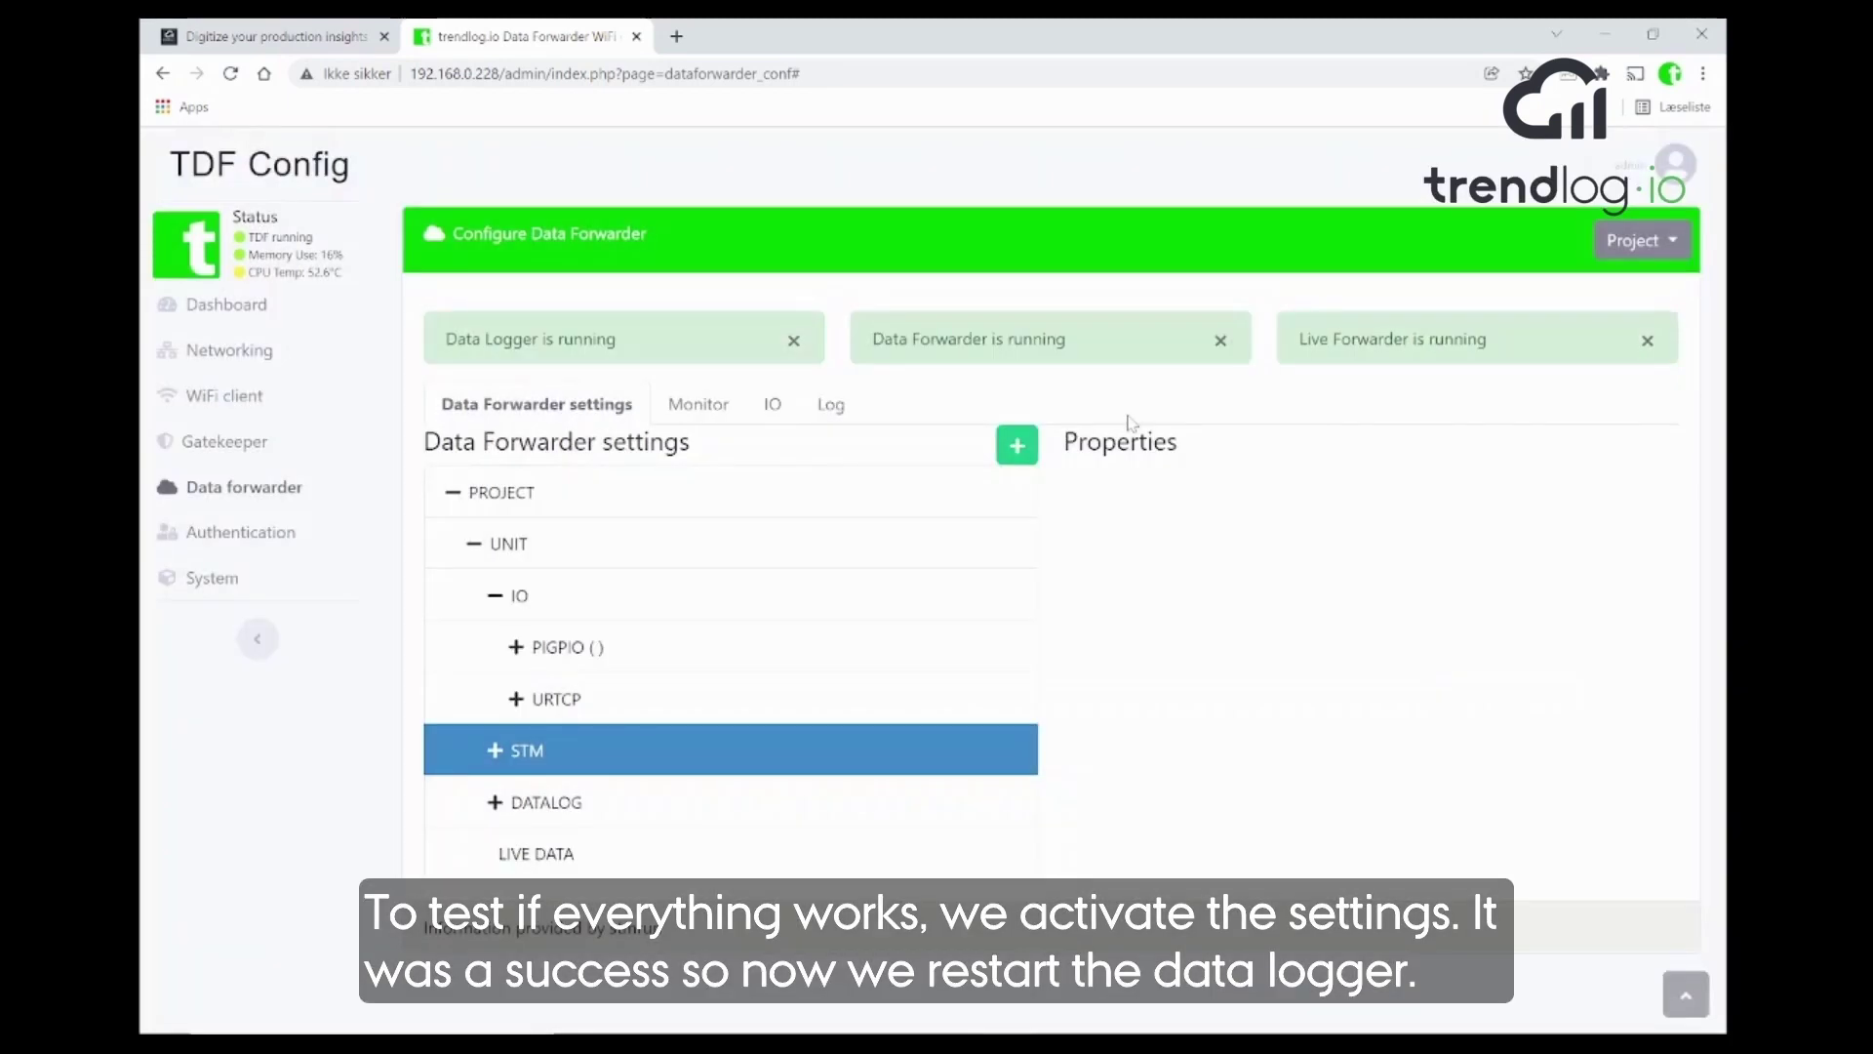
- Check the connection status of the UR robot at 192.168.0.28 in the IO overview
left_click(698, 410)
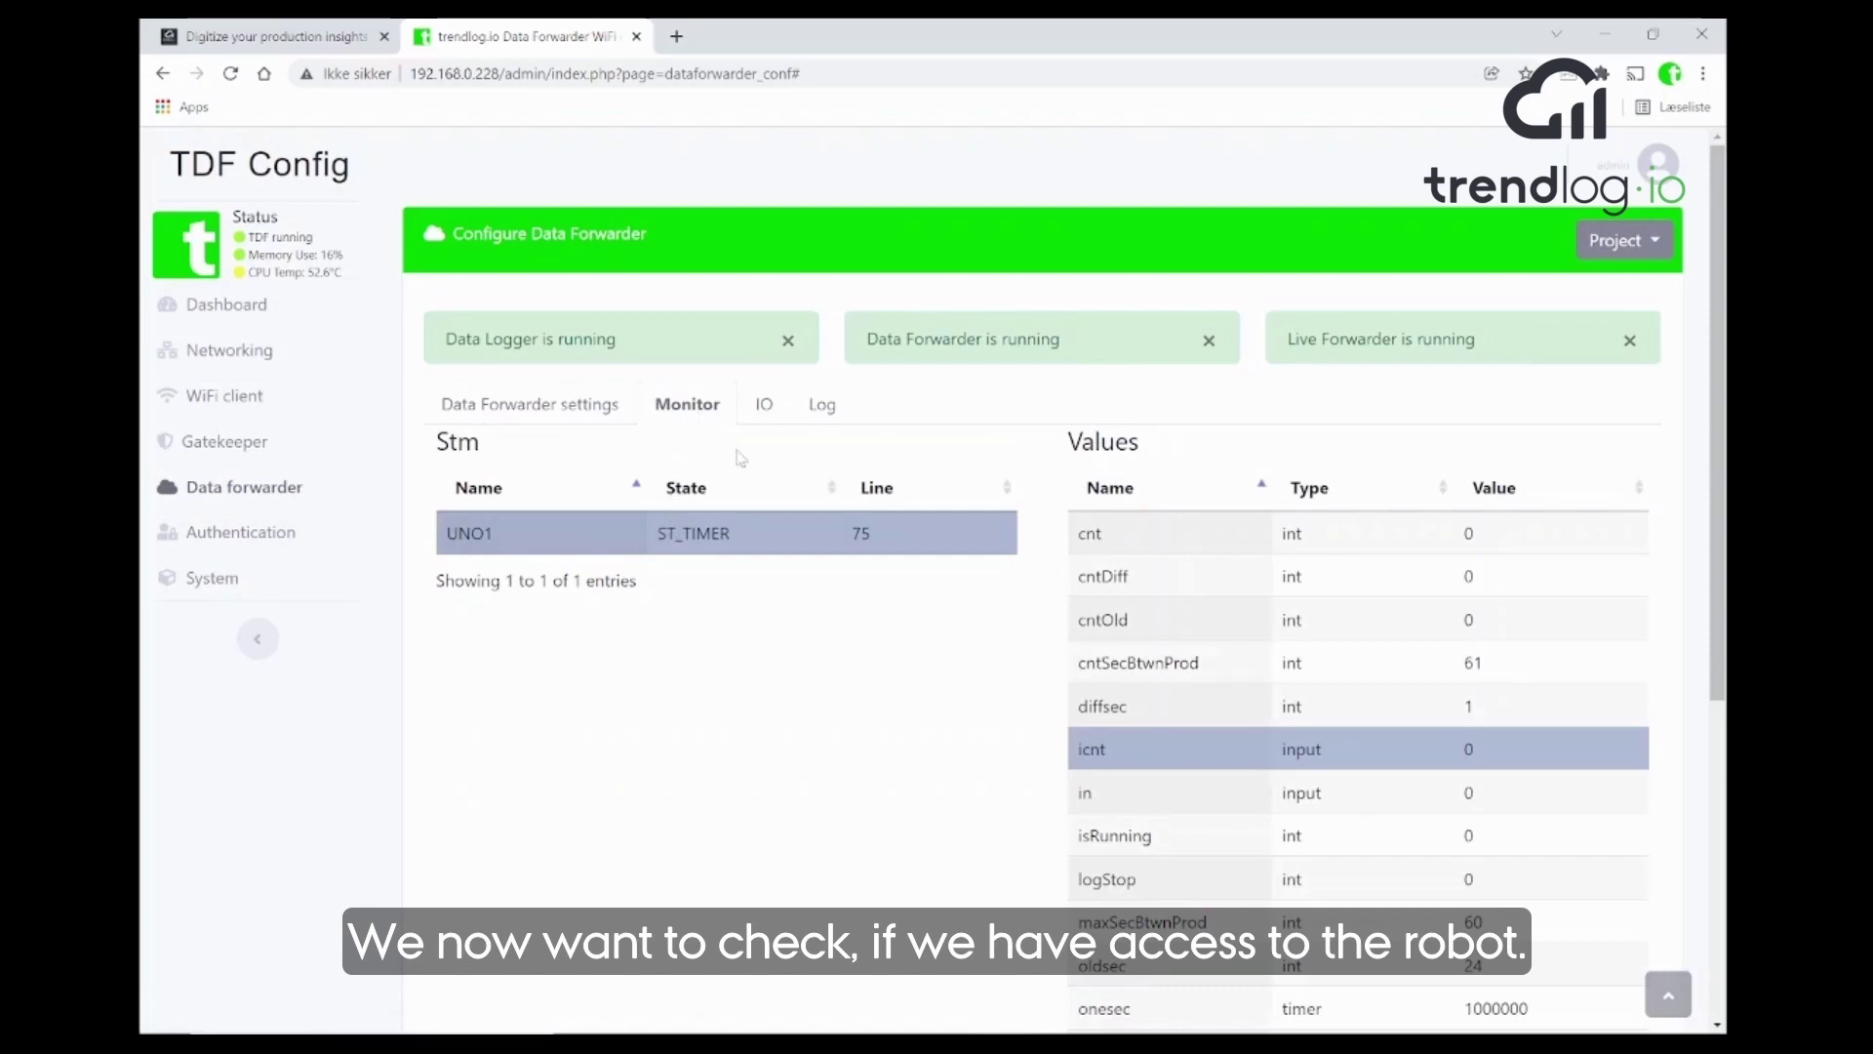
left_click(766, 410)
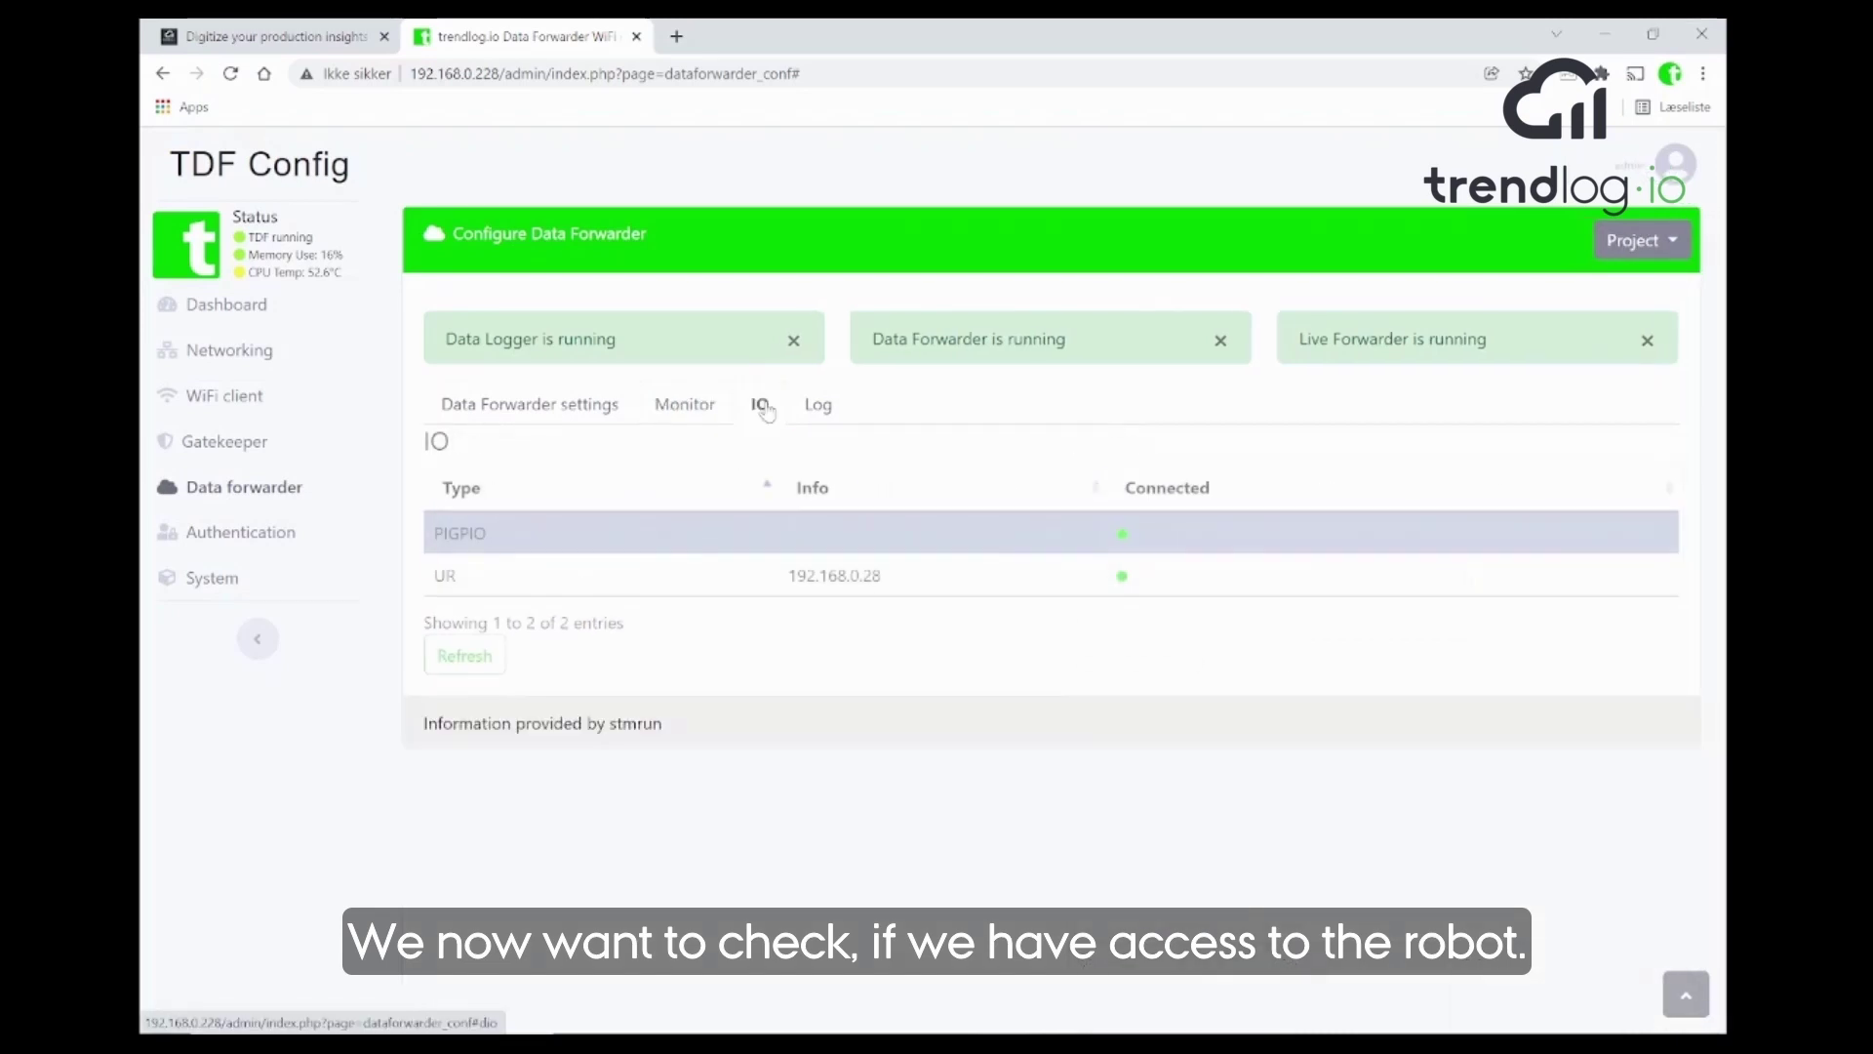
left_click_drag(788, 575, 873, 576)
left_click(1007, 588)
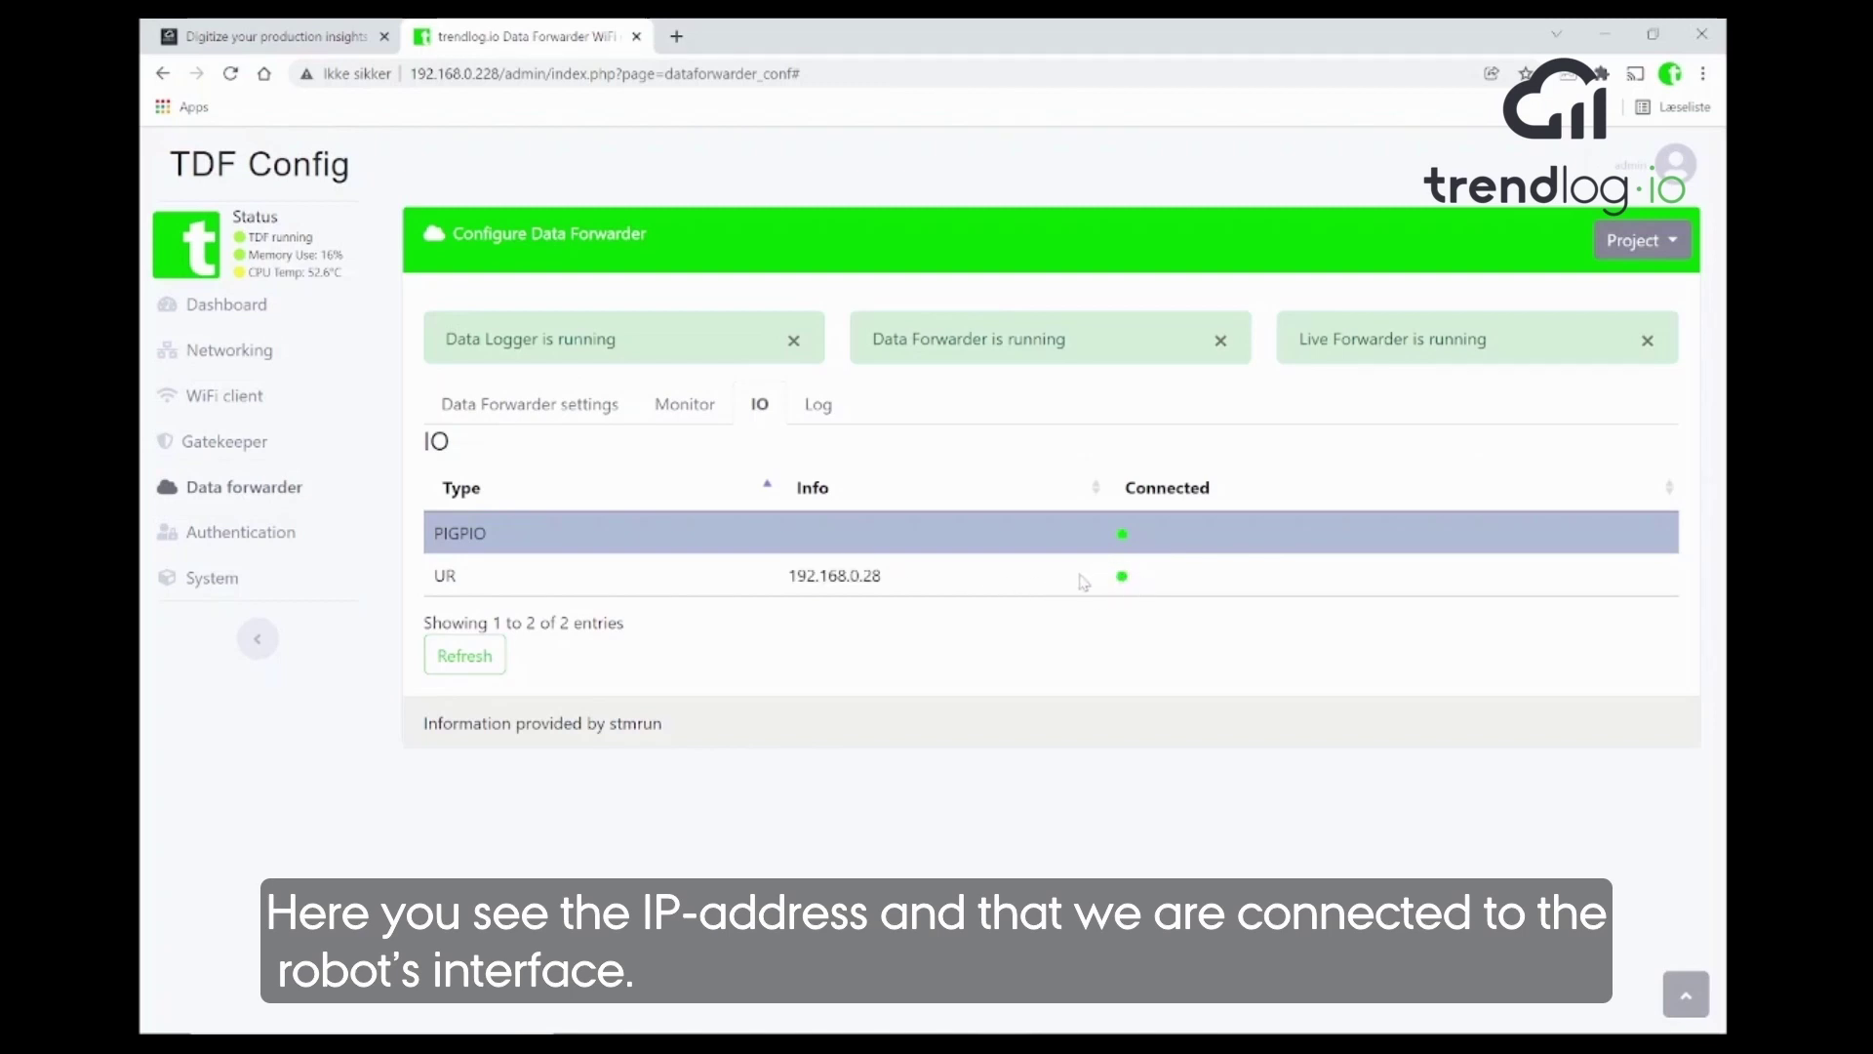
- Return to the data forwarder settings, collapse the IO node and add a new state machine under STM
left_click(549, 417)
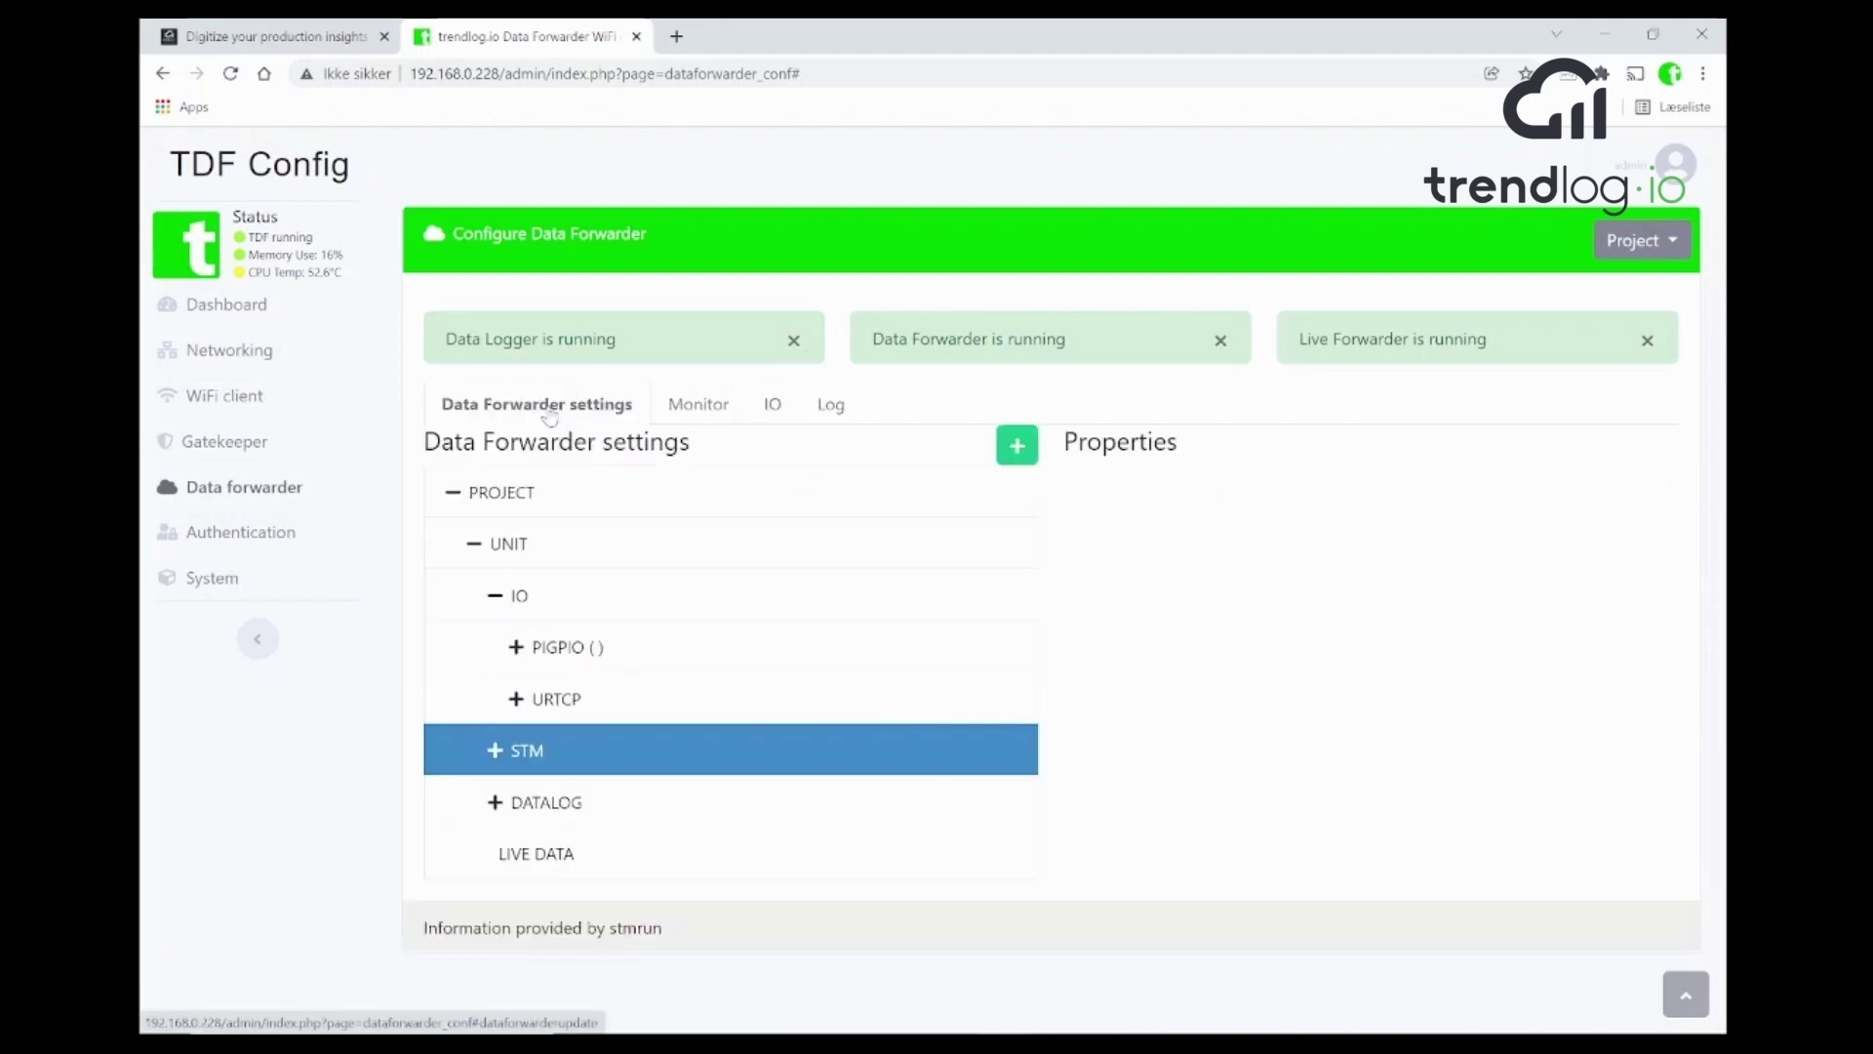
left_click(498, 595)
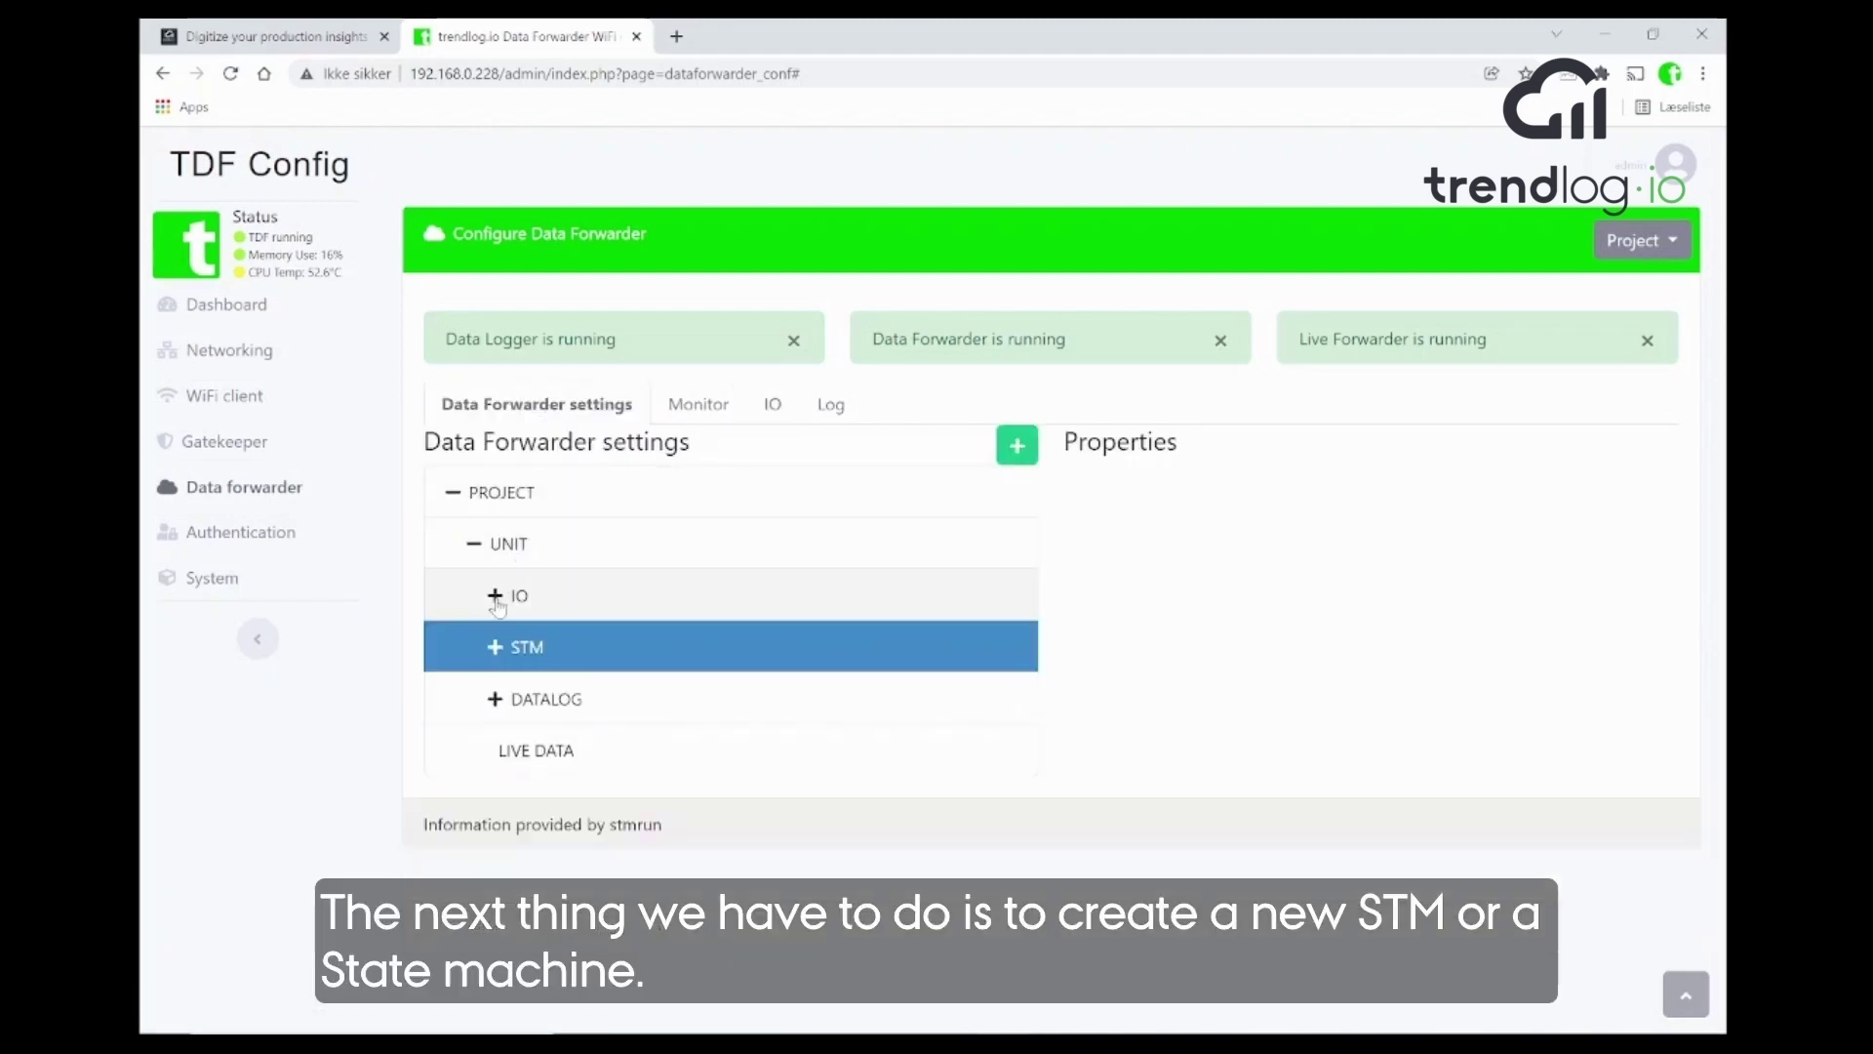
left_click(493, 652)
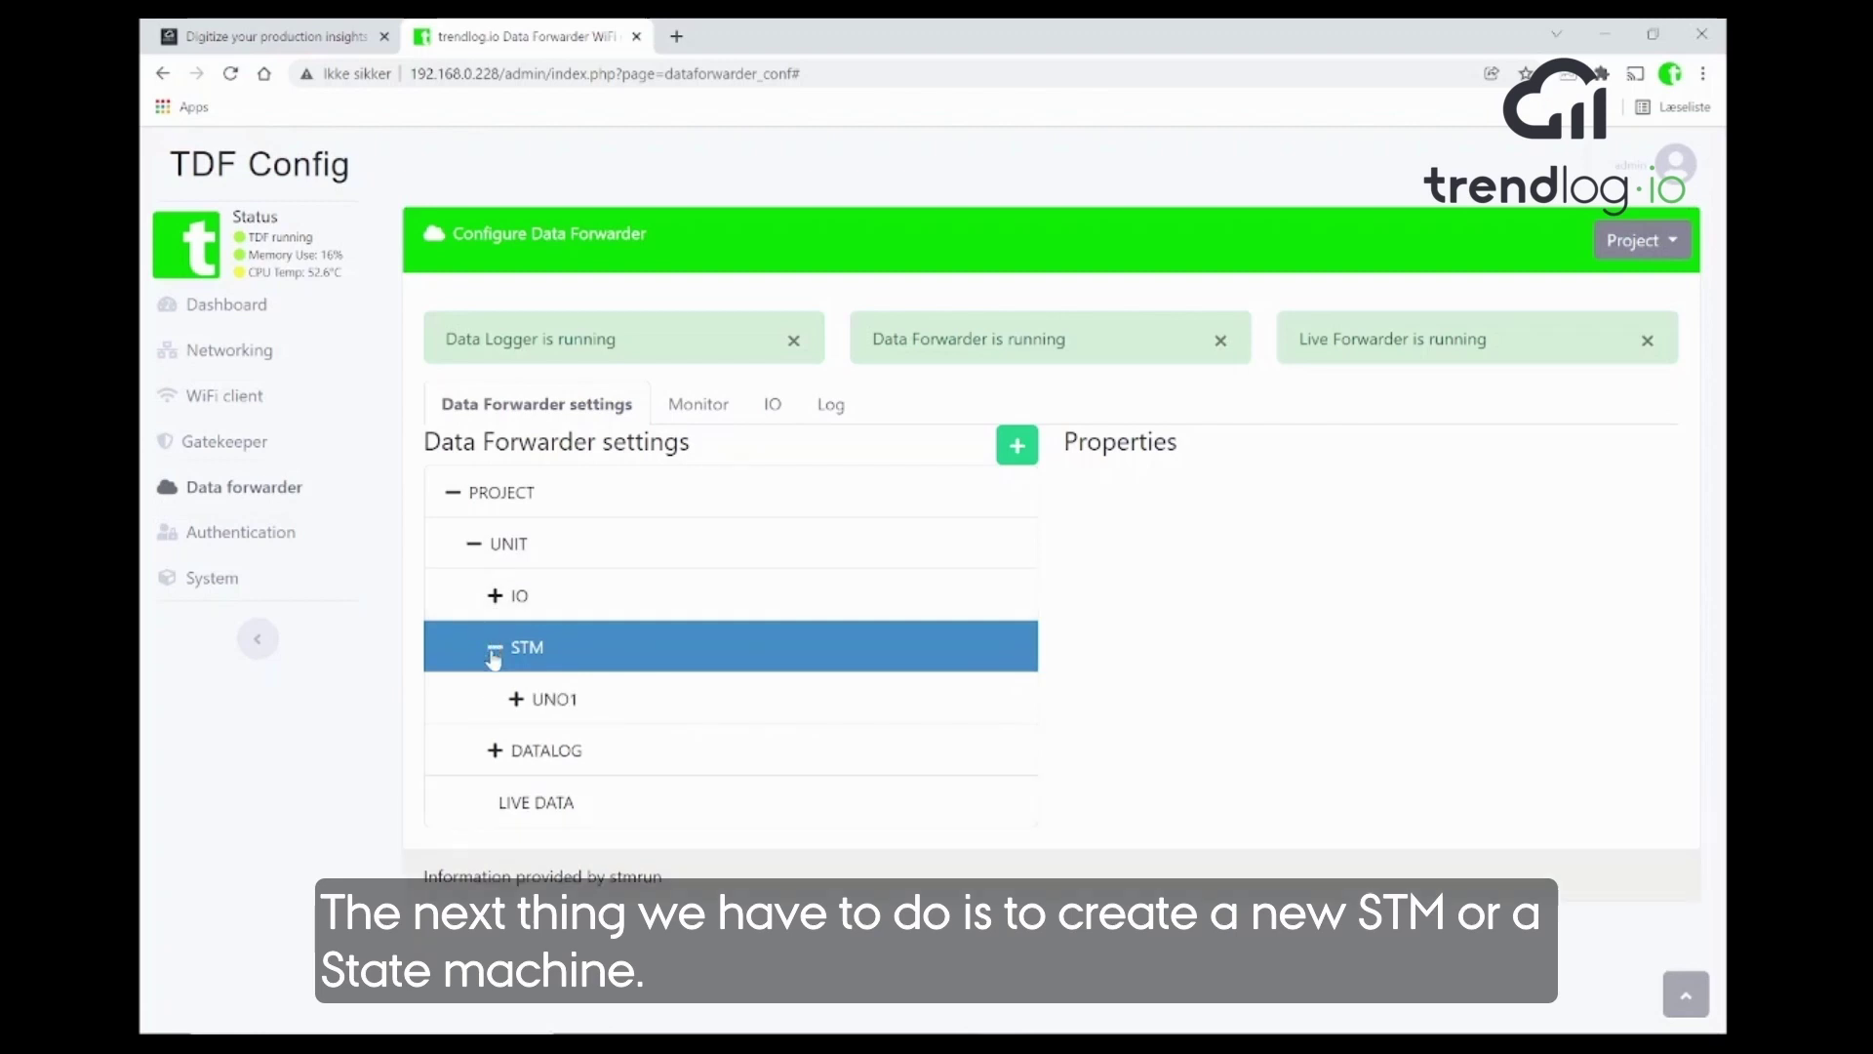
left_click(572, 655)
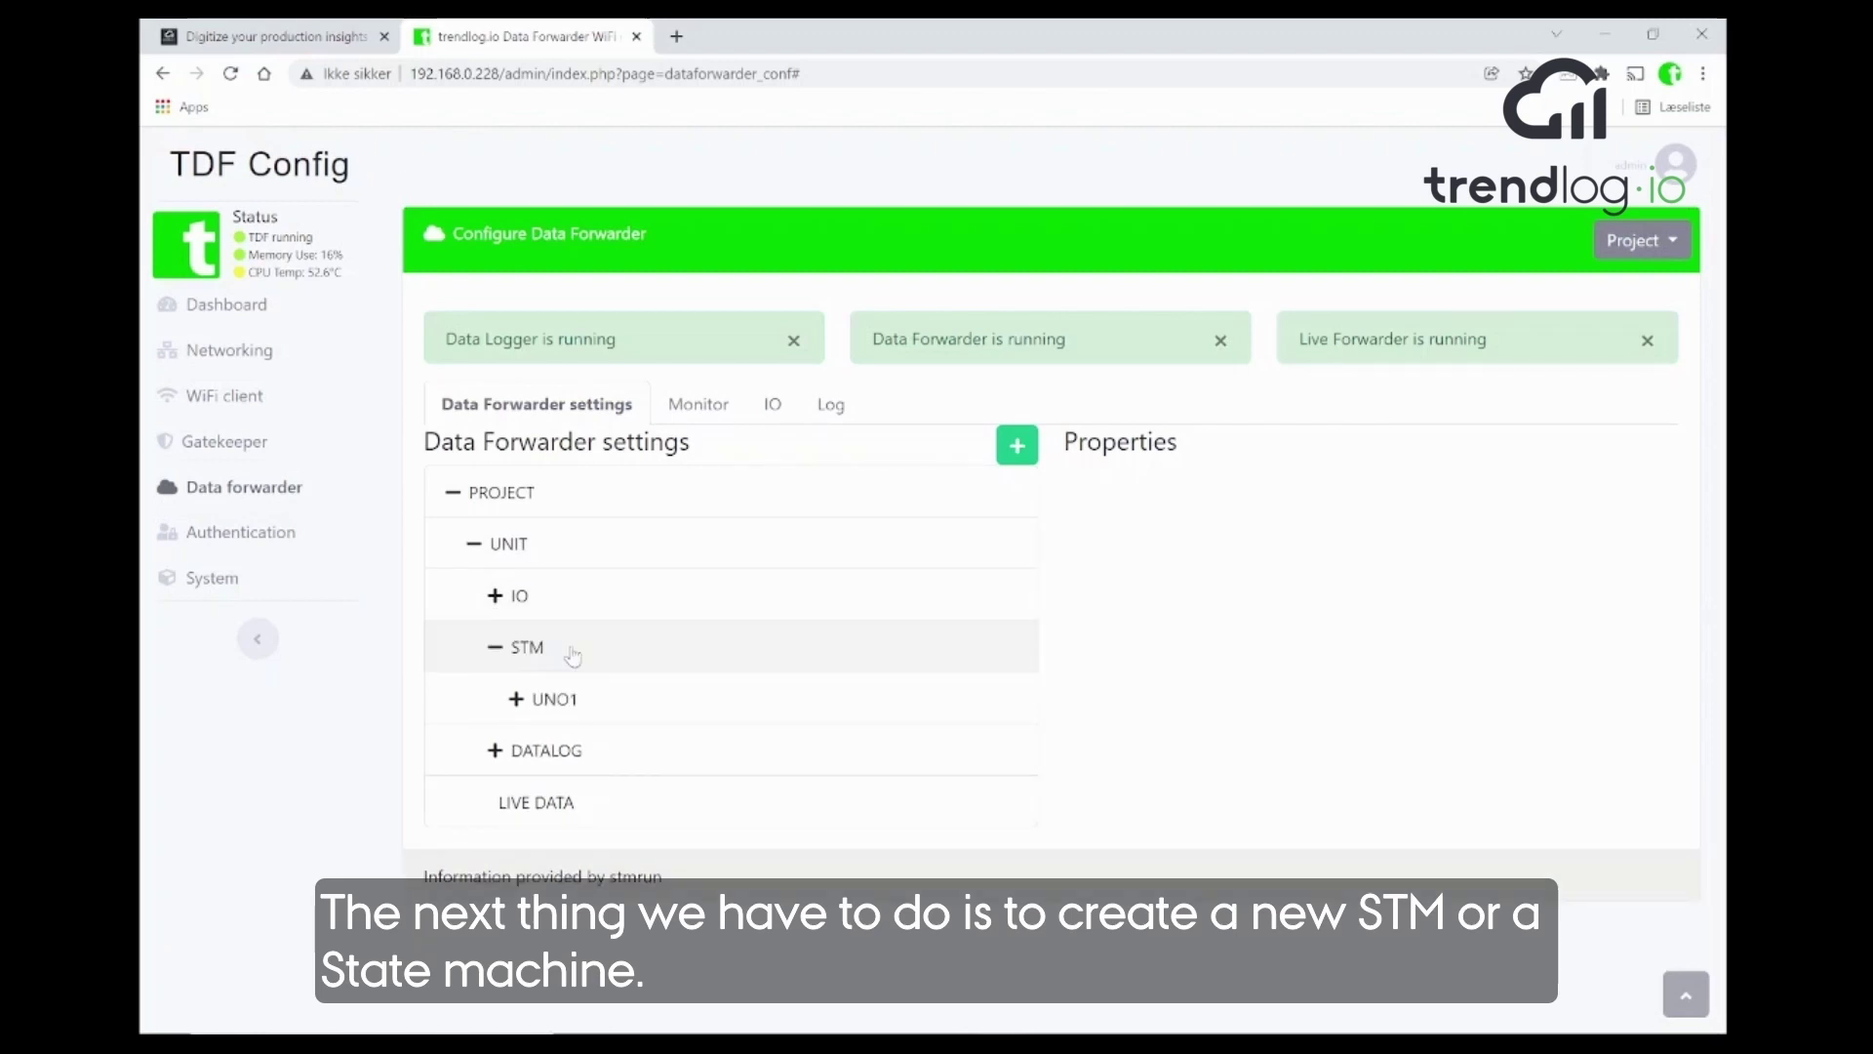
left_click(573, 656)
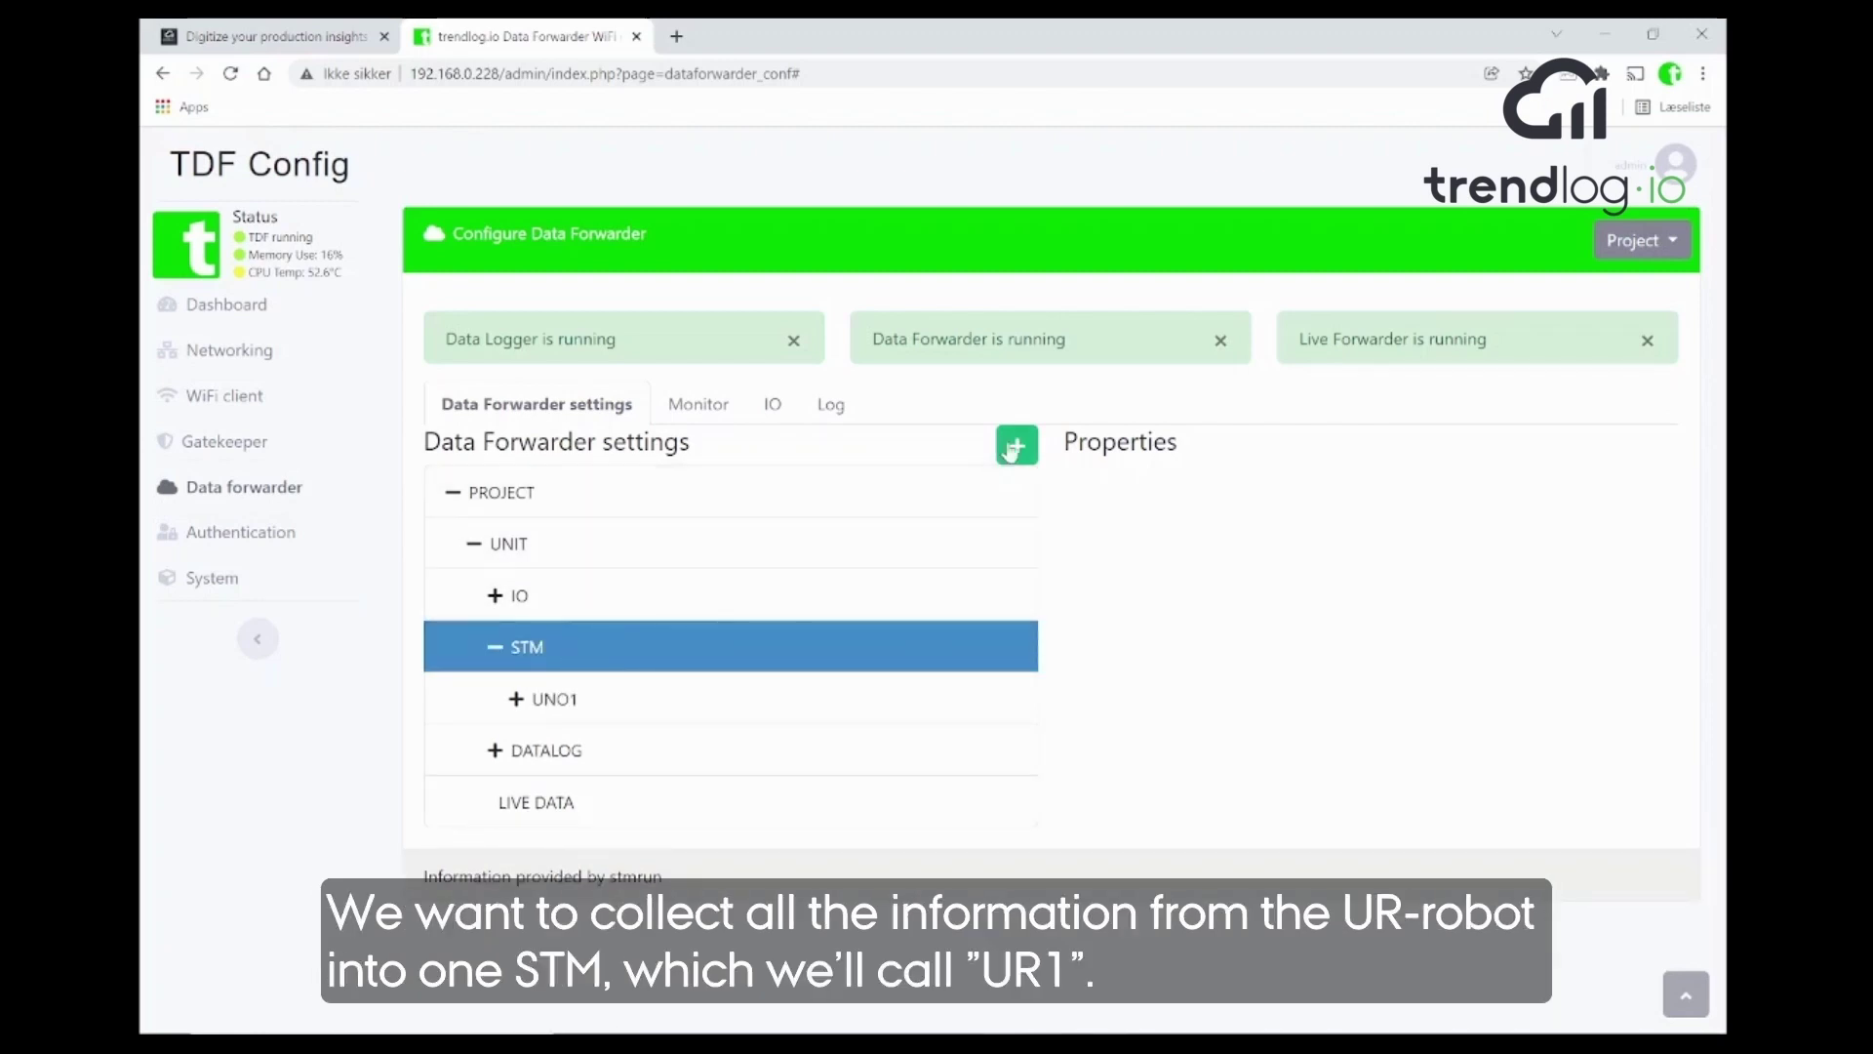
left_click(1015, 446)
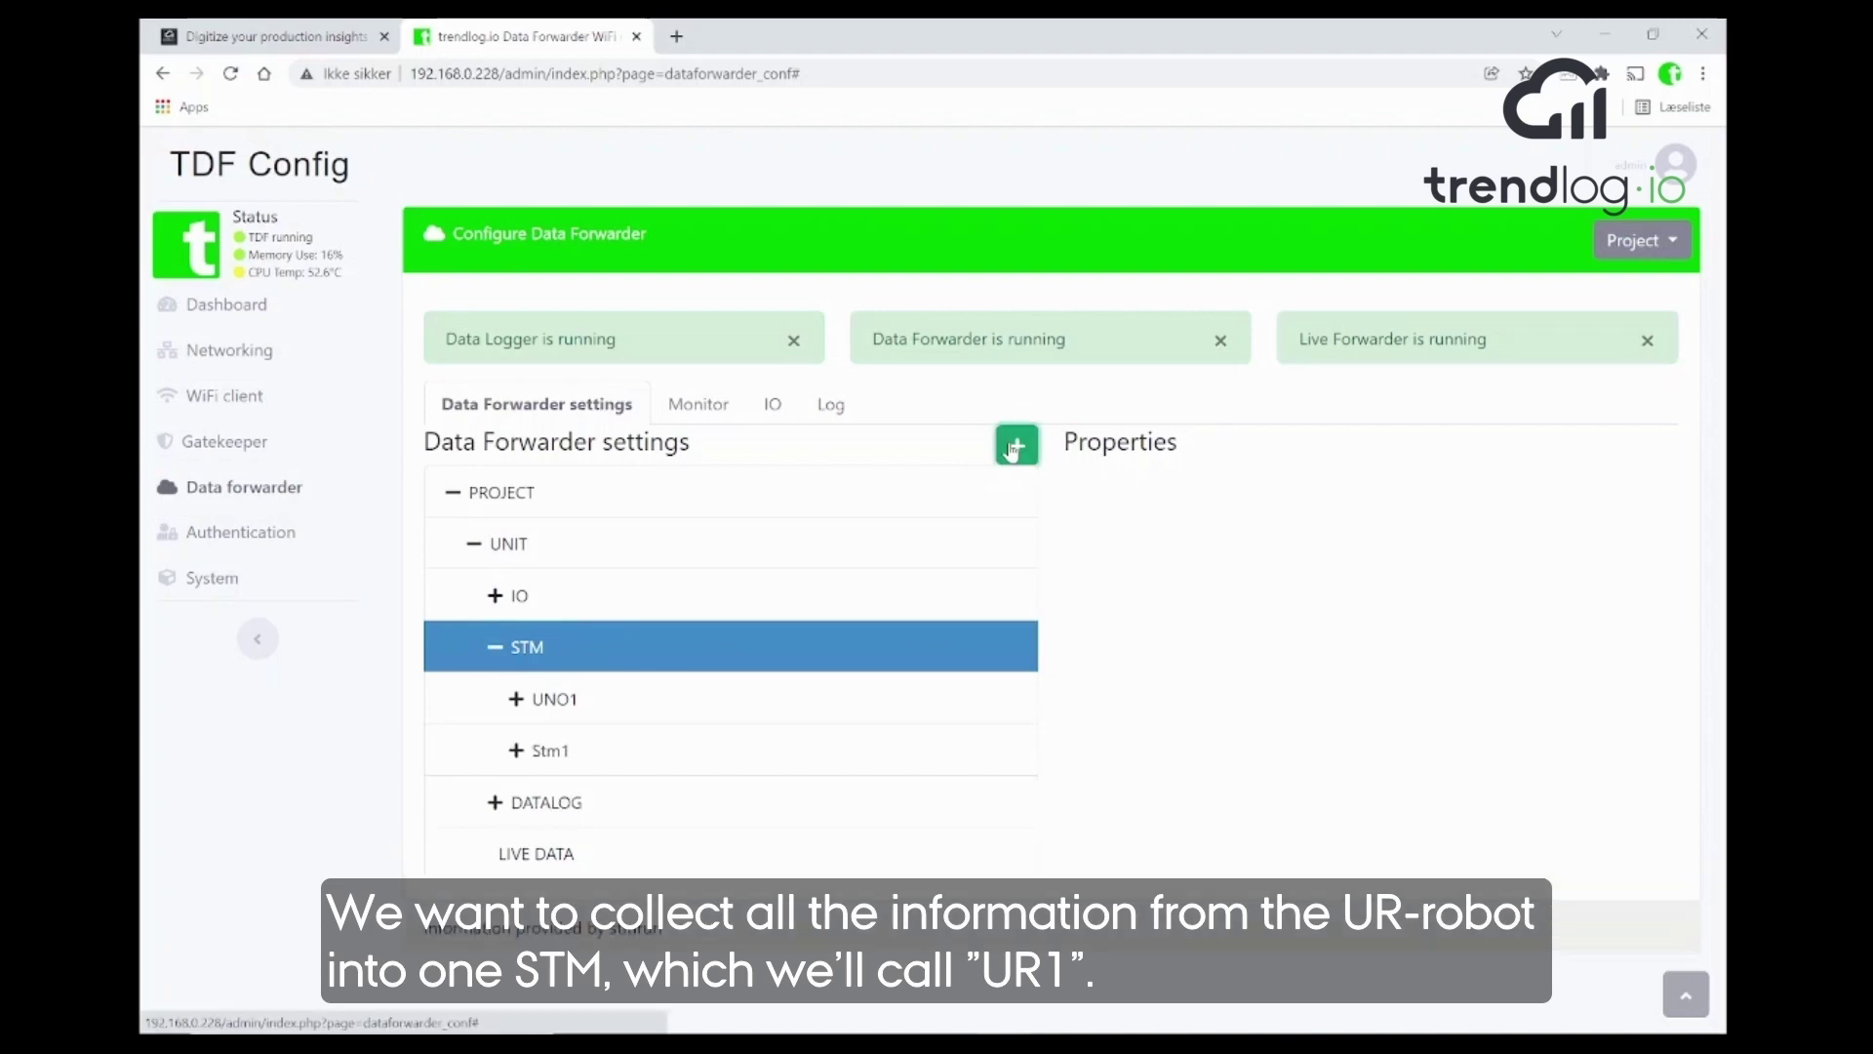
- Rename the new Stm1 state machine as UR1
left_click(608, 753)
double_click(1122, 518)
type("UR1")
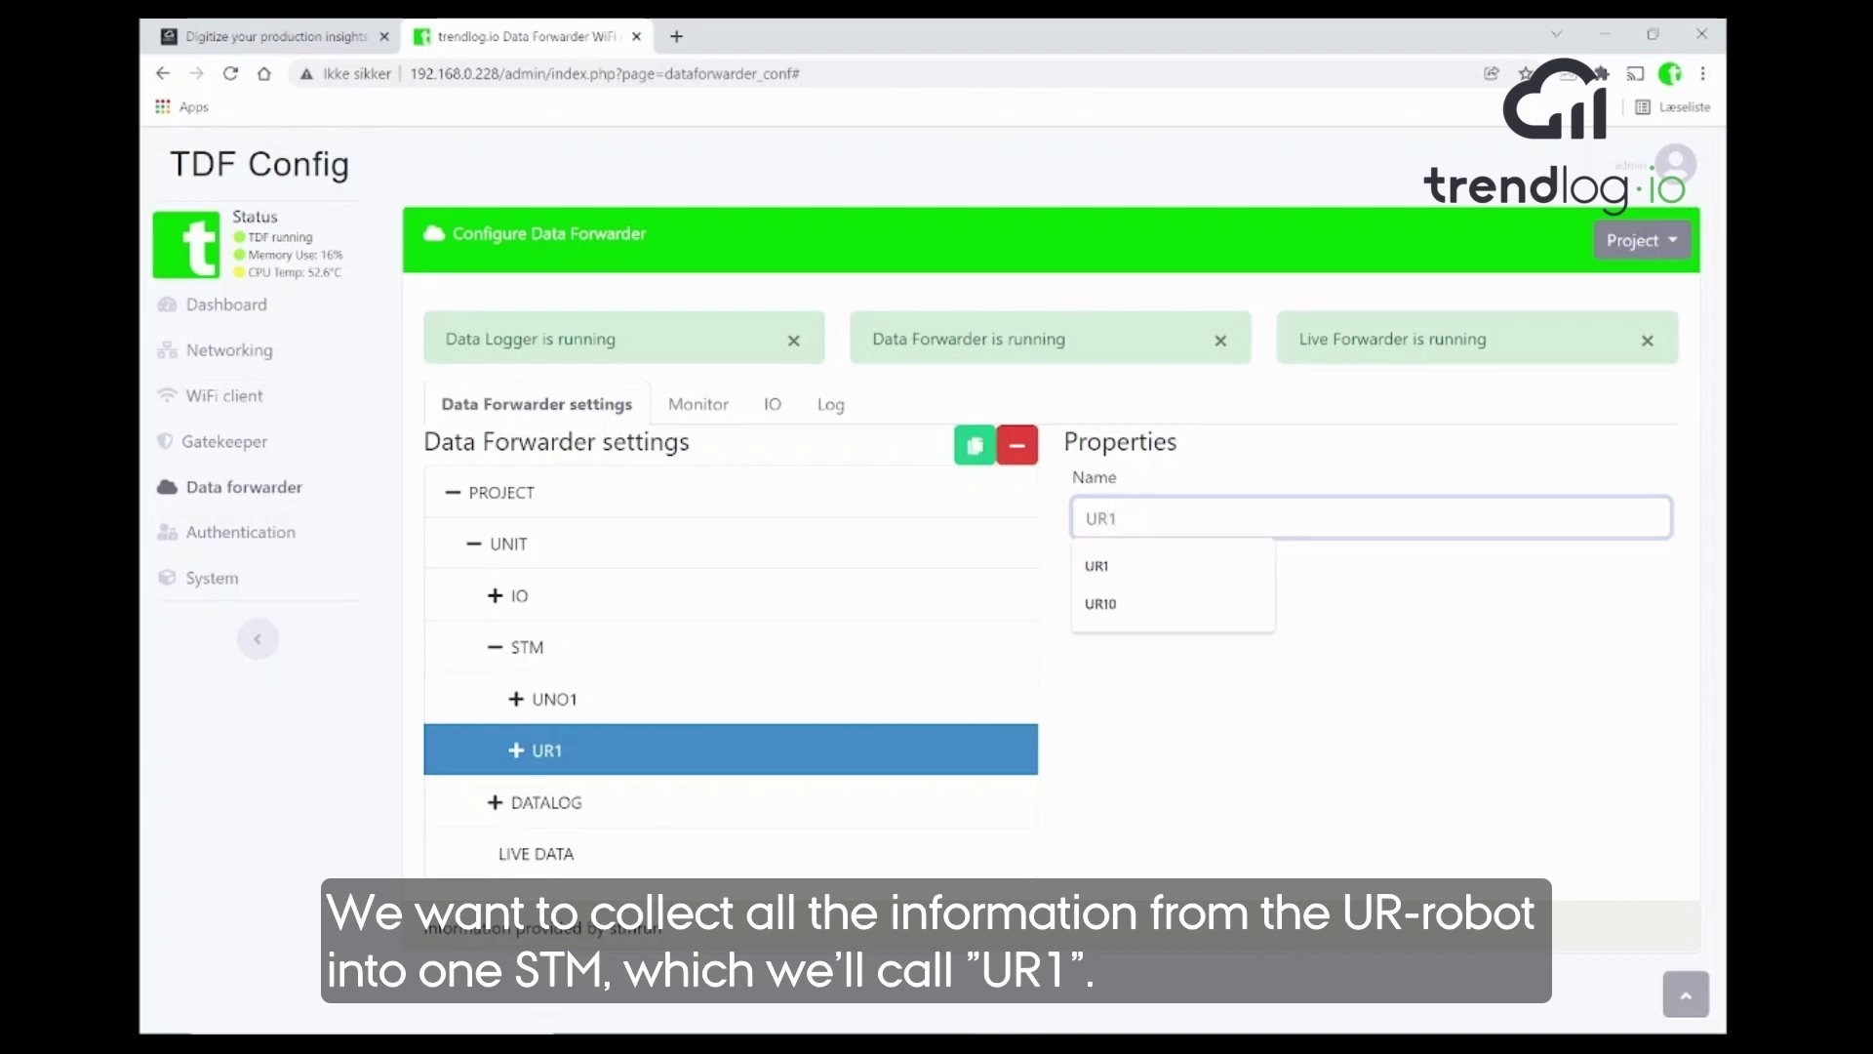
- Add a variable to the UR1 state machine and name it run
left_click(516, 764)
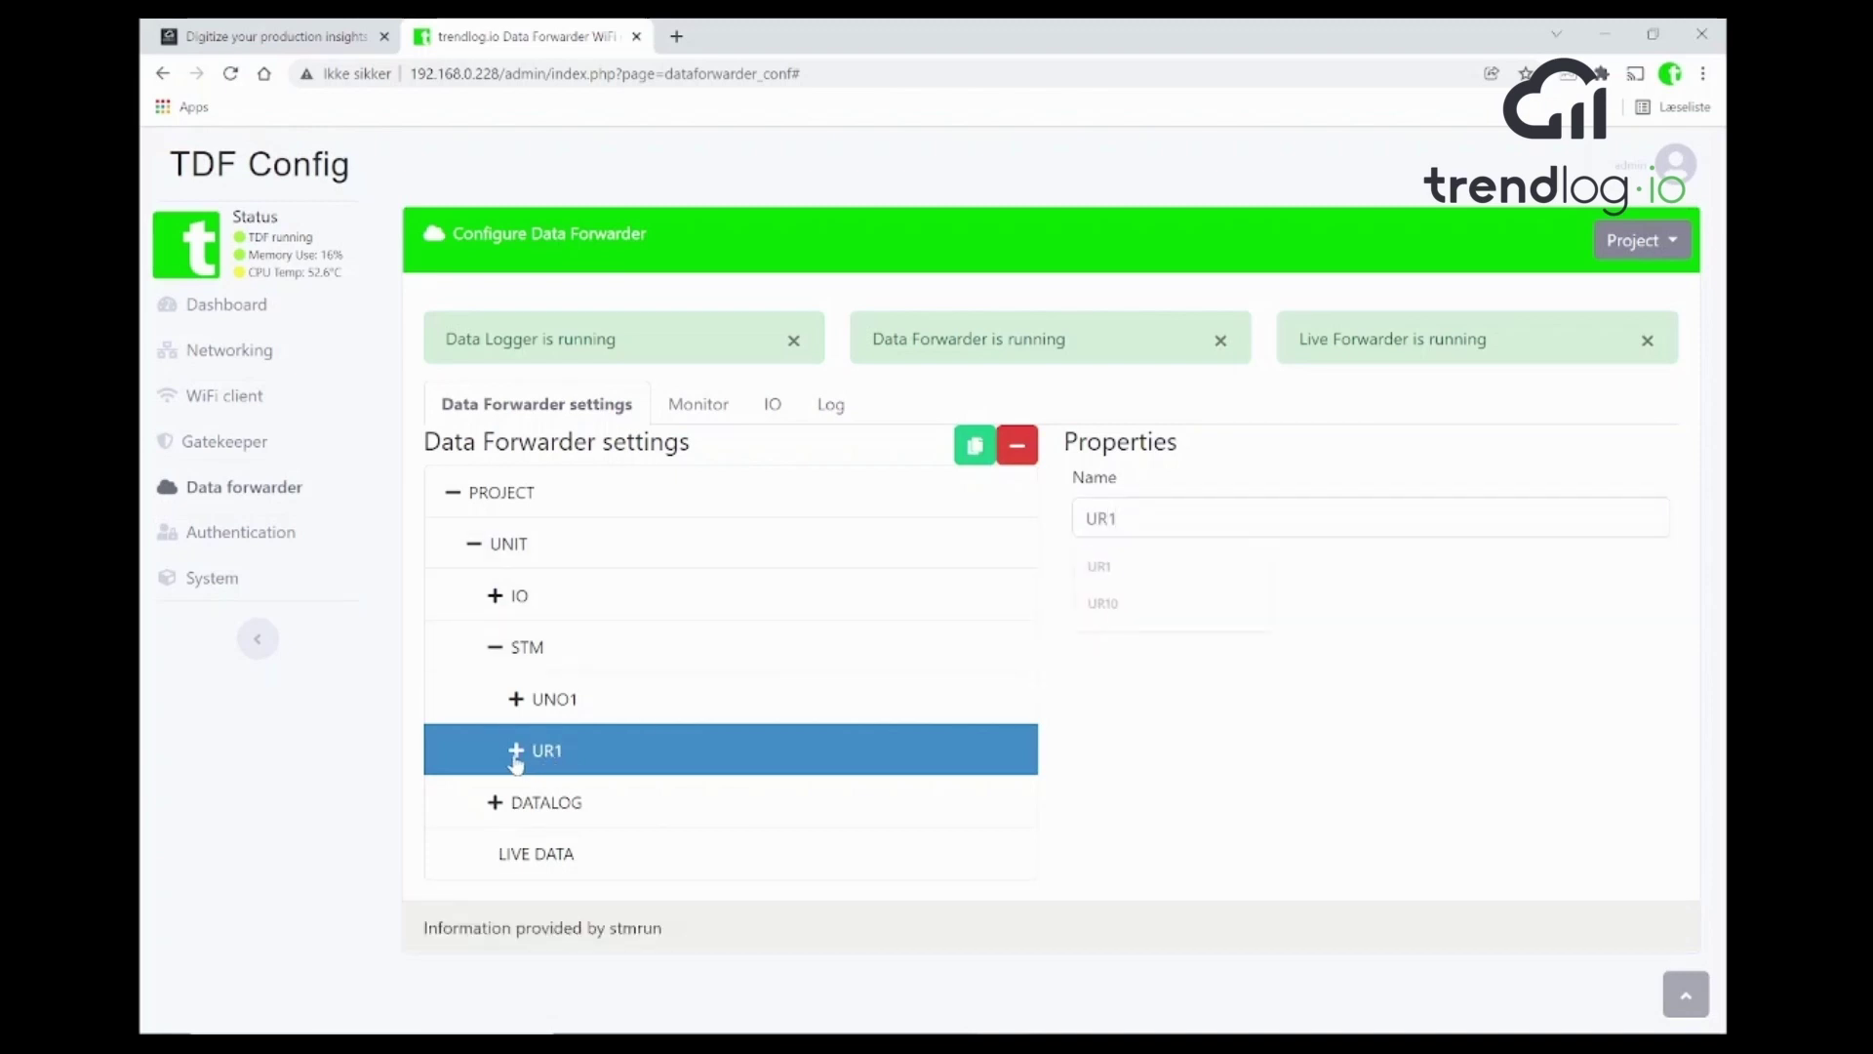
left_click(582, 808)
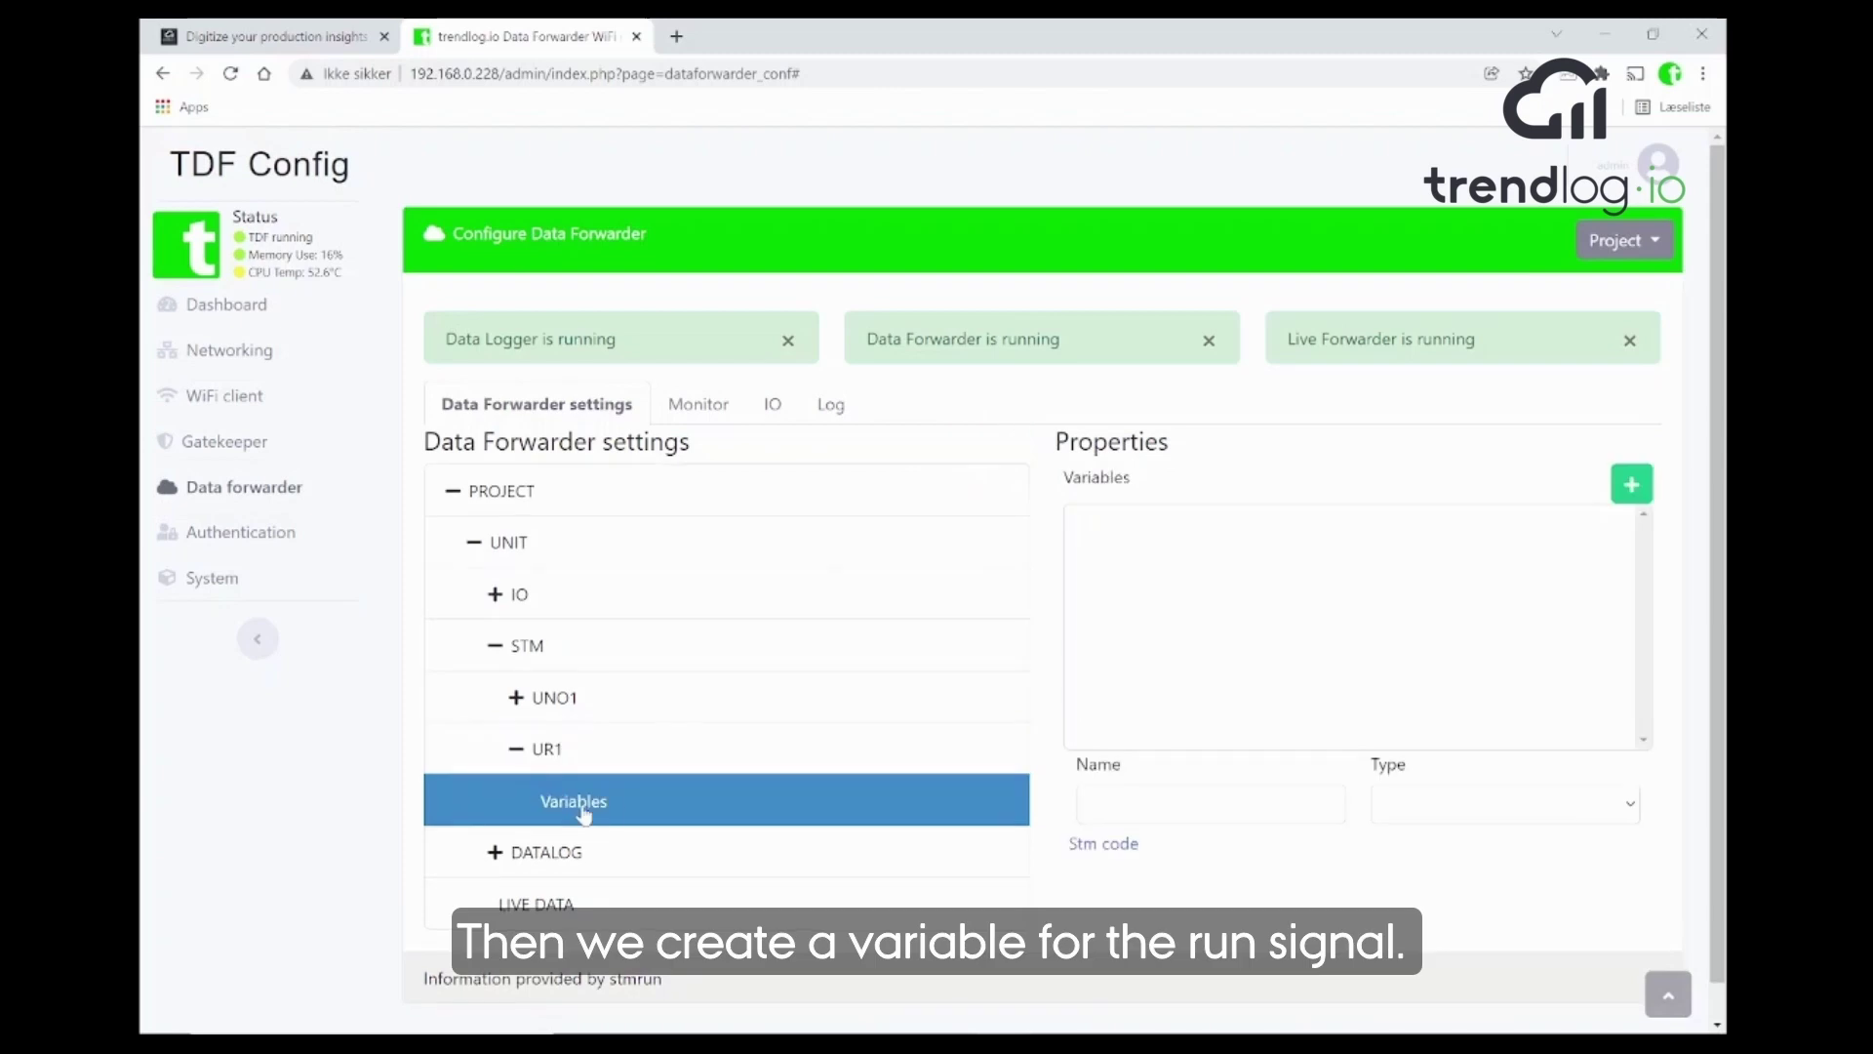
left_click(1632, 488)
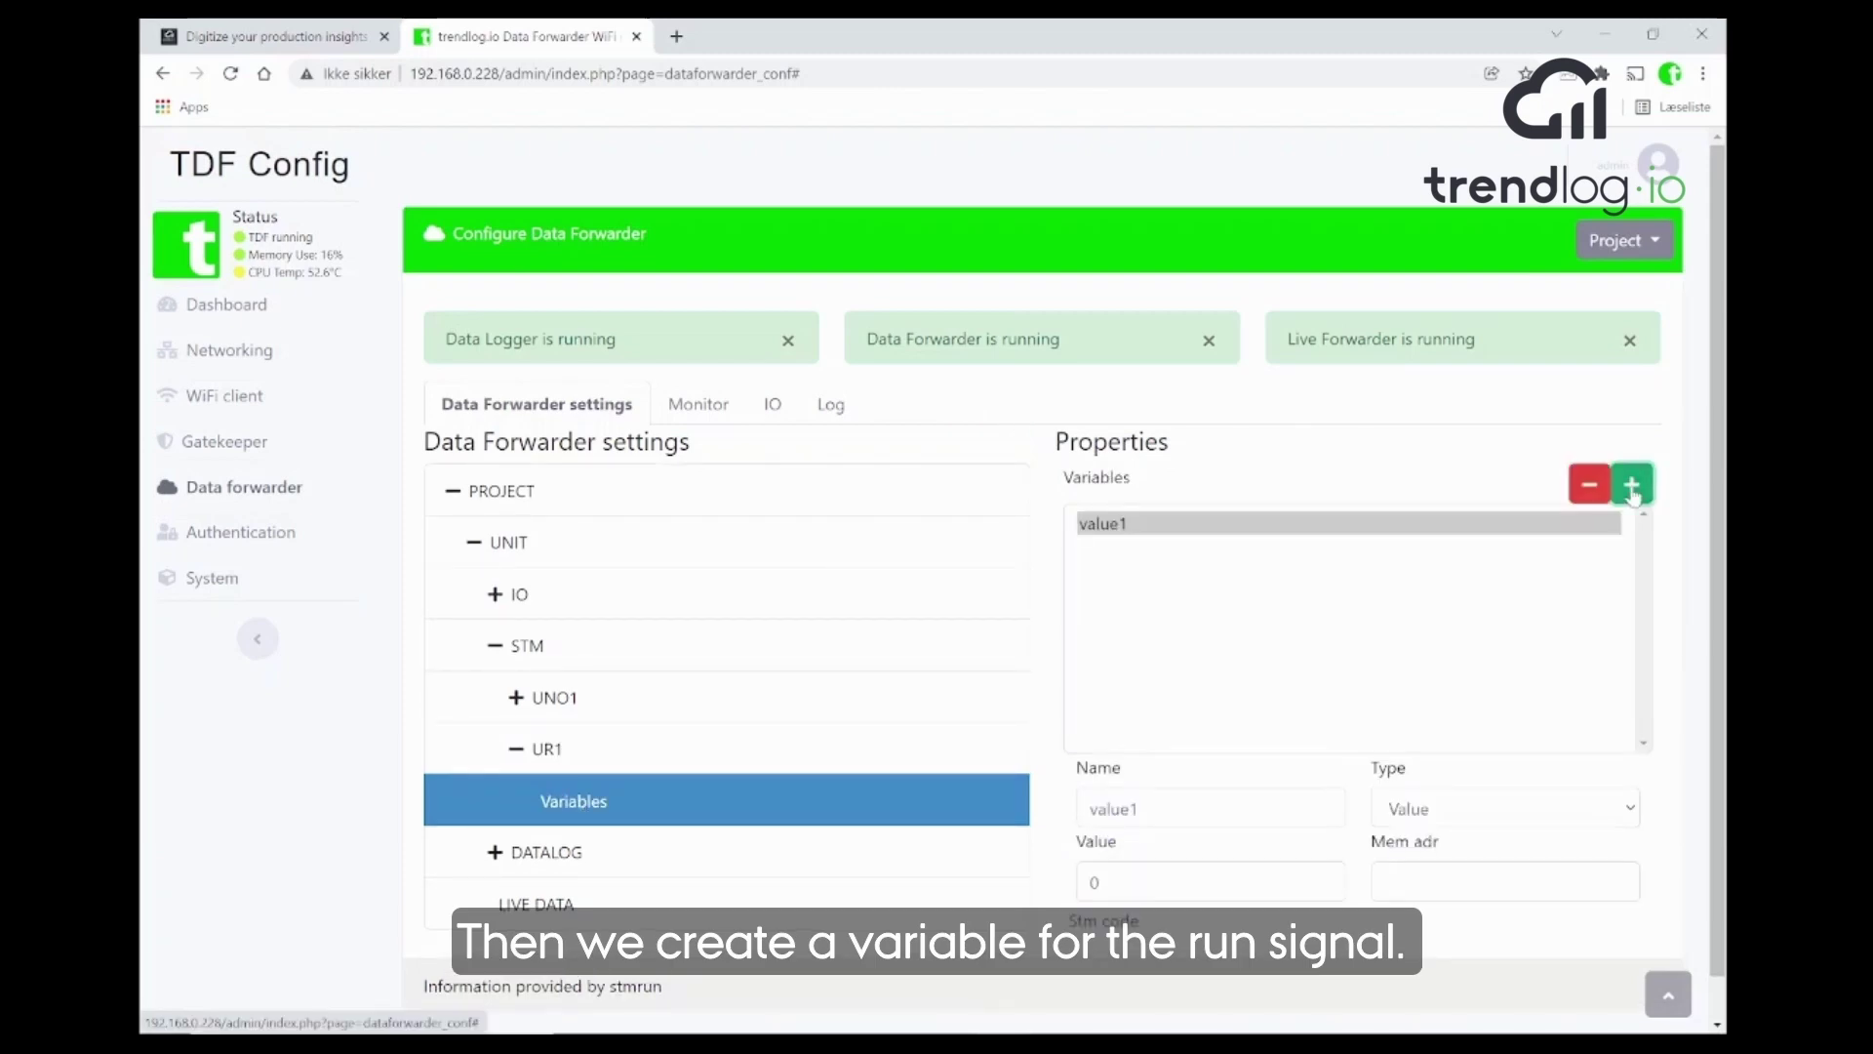
double_click(1113, 809)
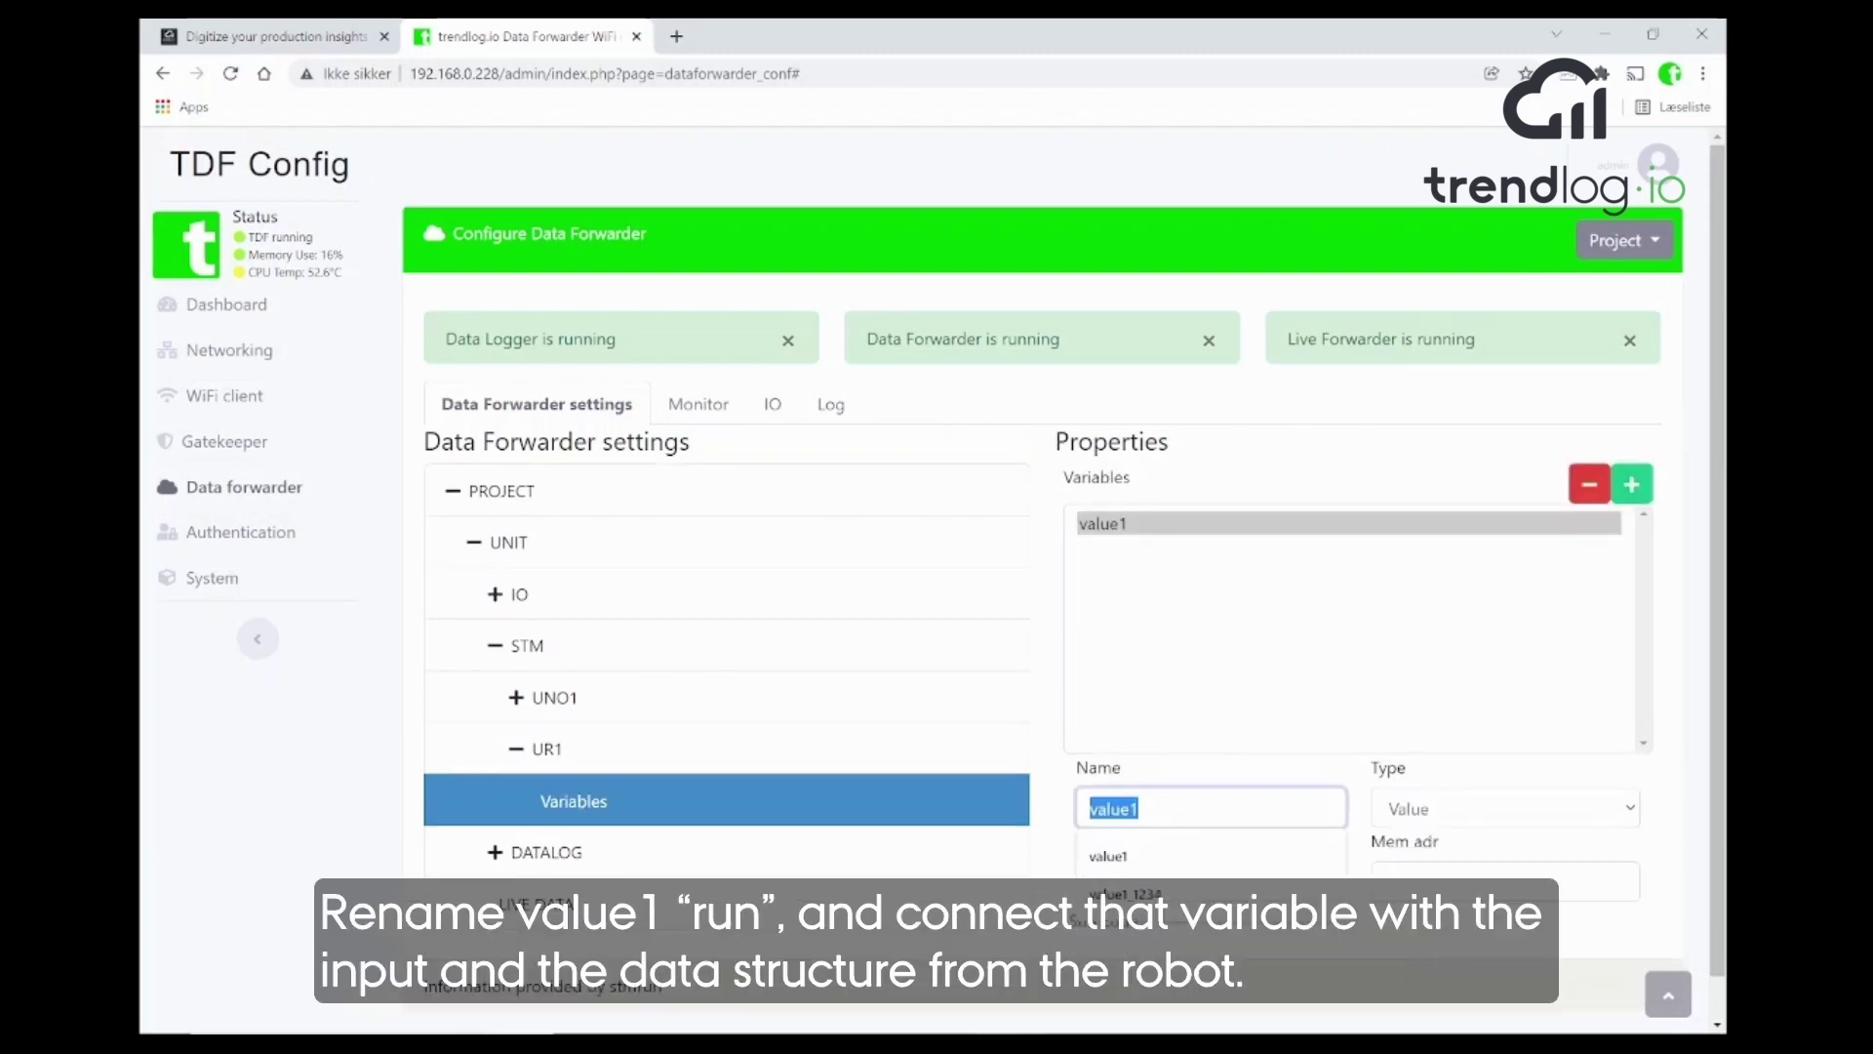
type("run")
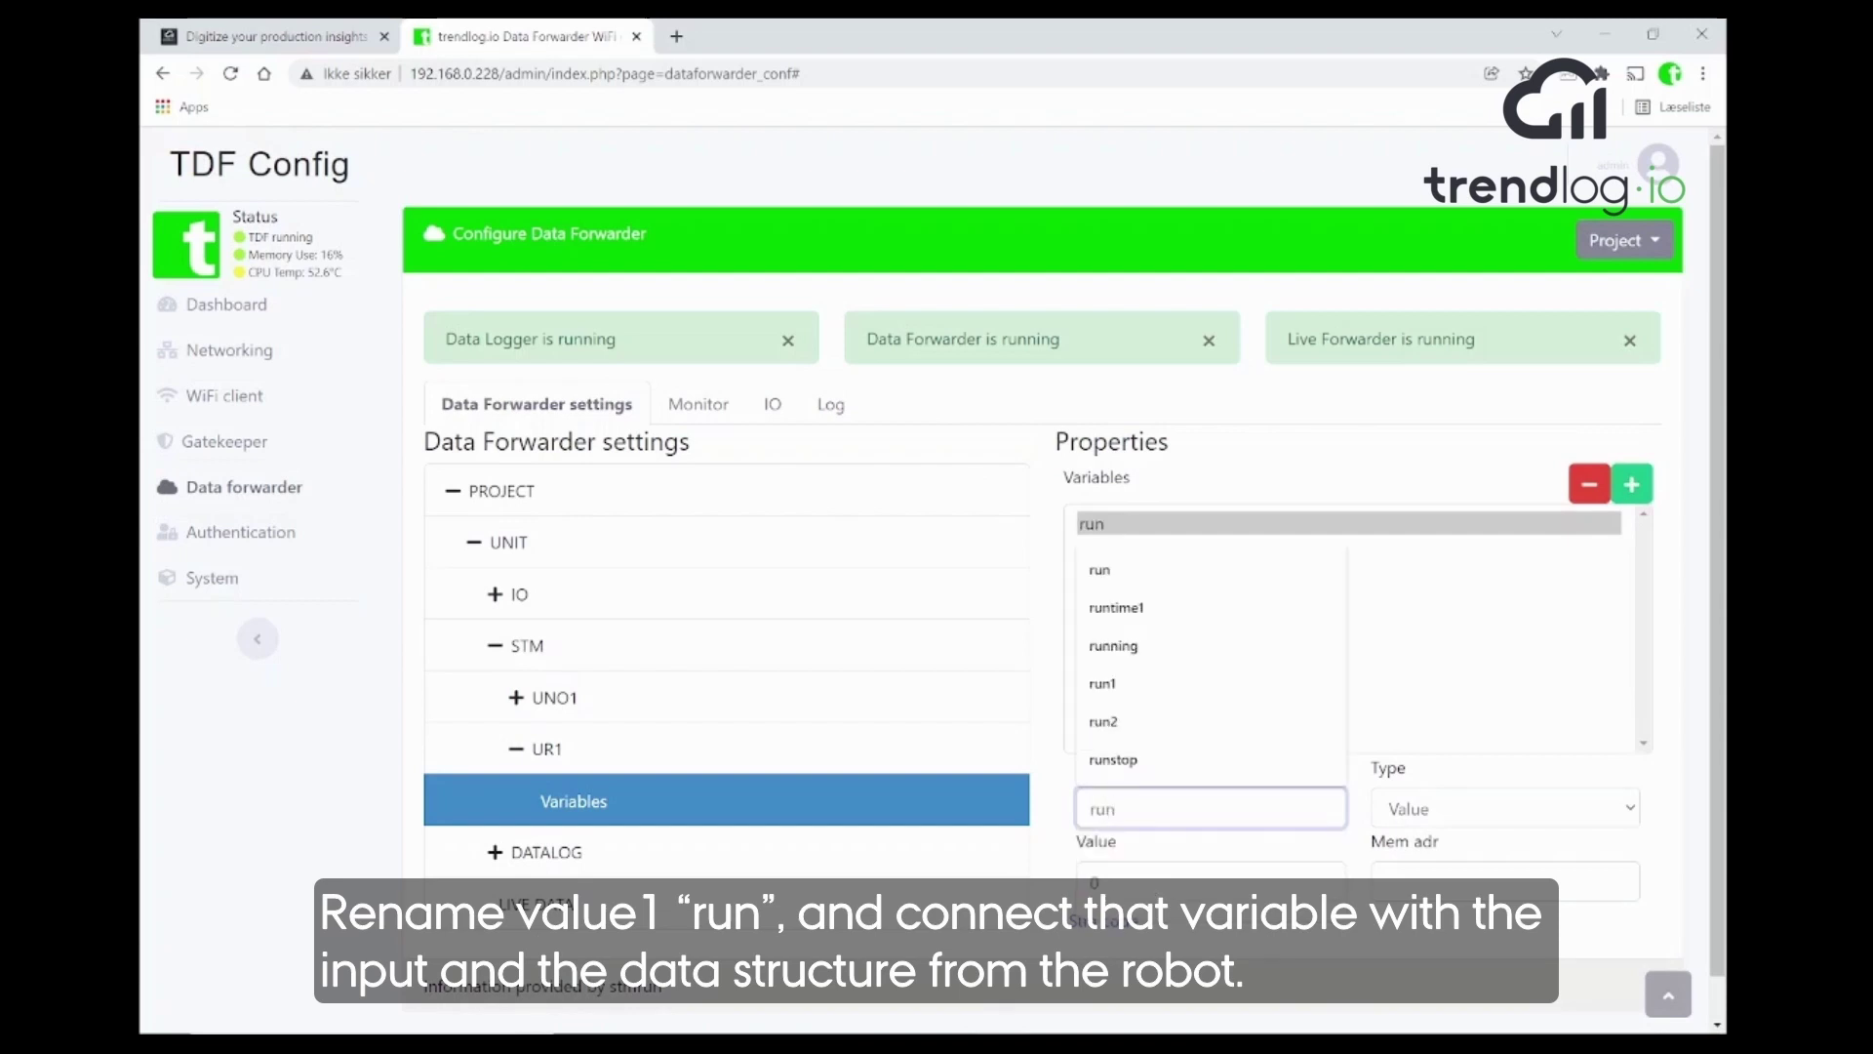
left_click(1429, 719)
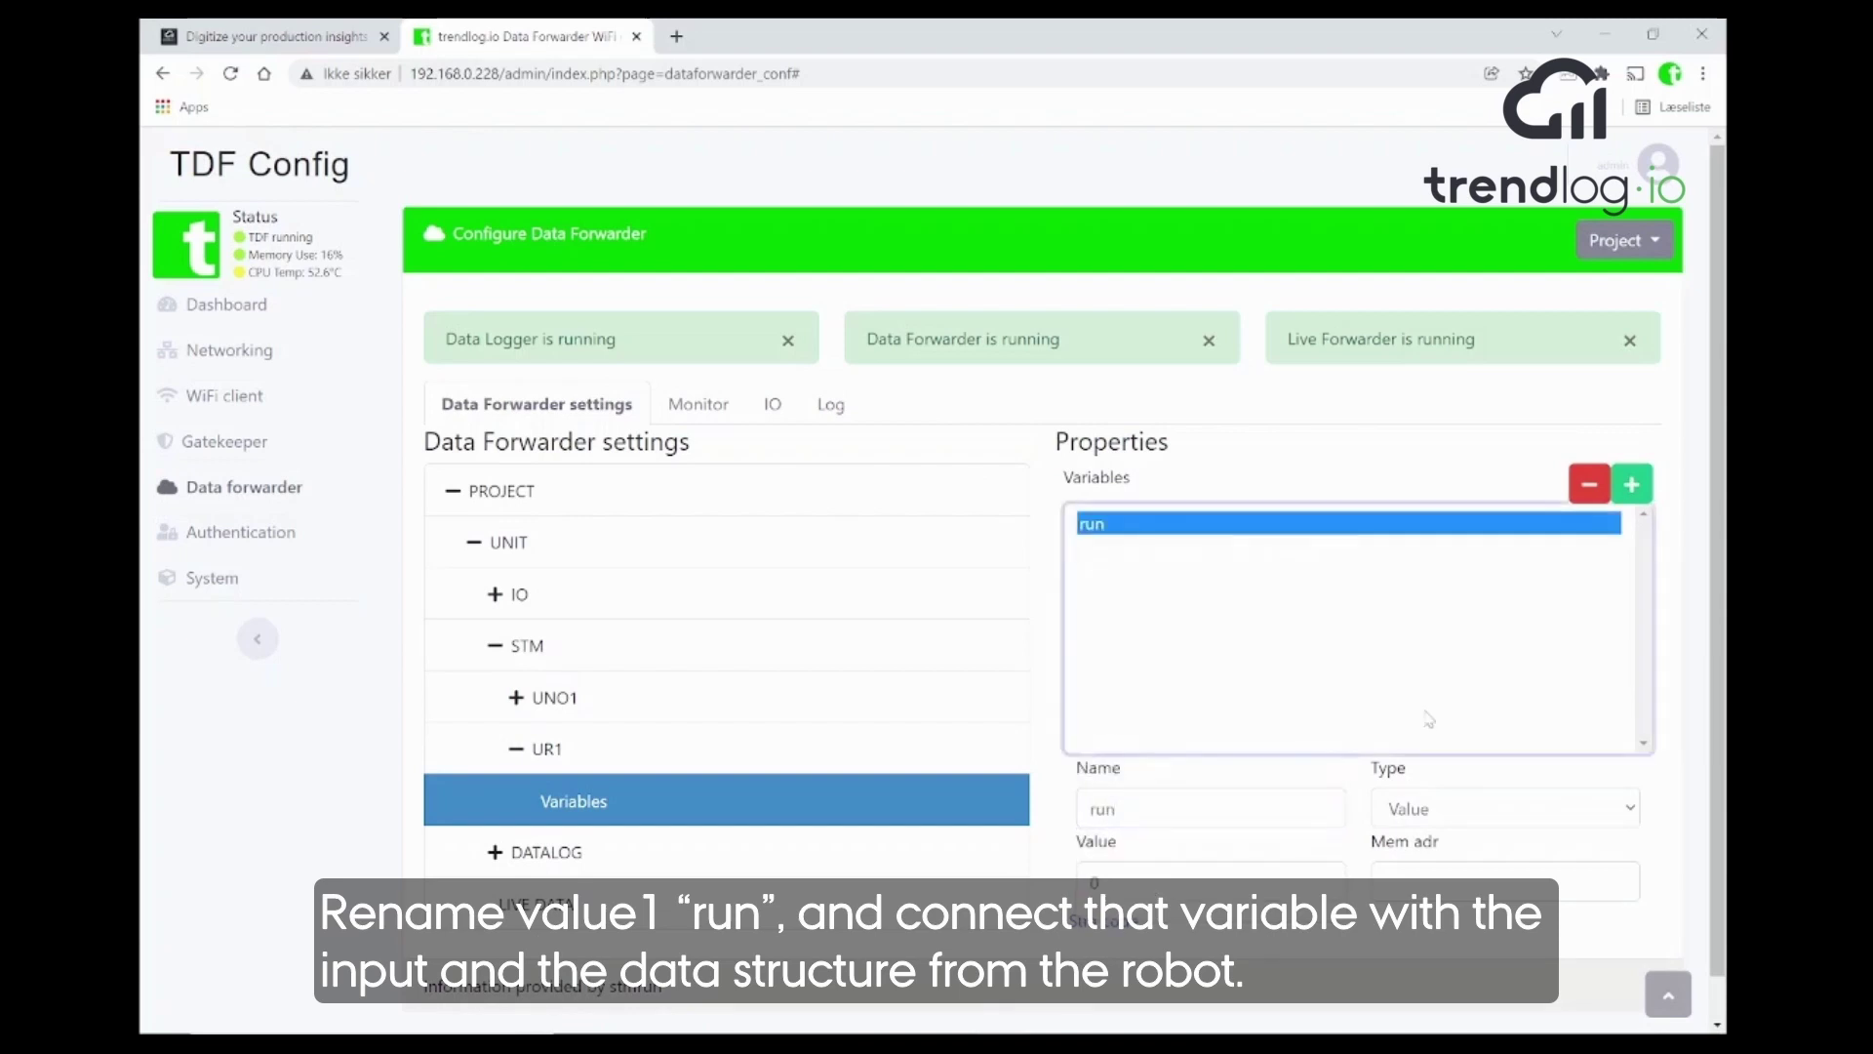
- Set the run variable's type to Input and link it to D1002.ProgramRunning
left_click(1445, 823)
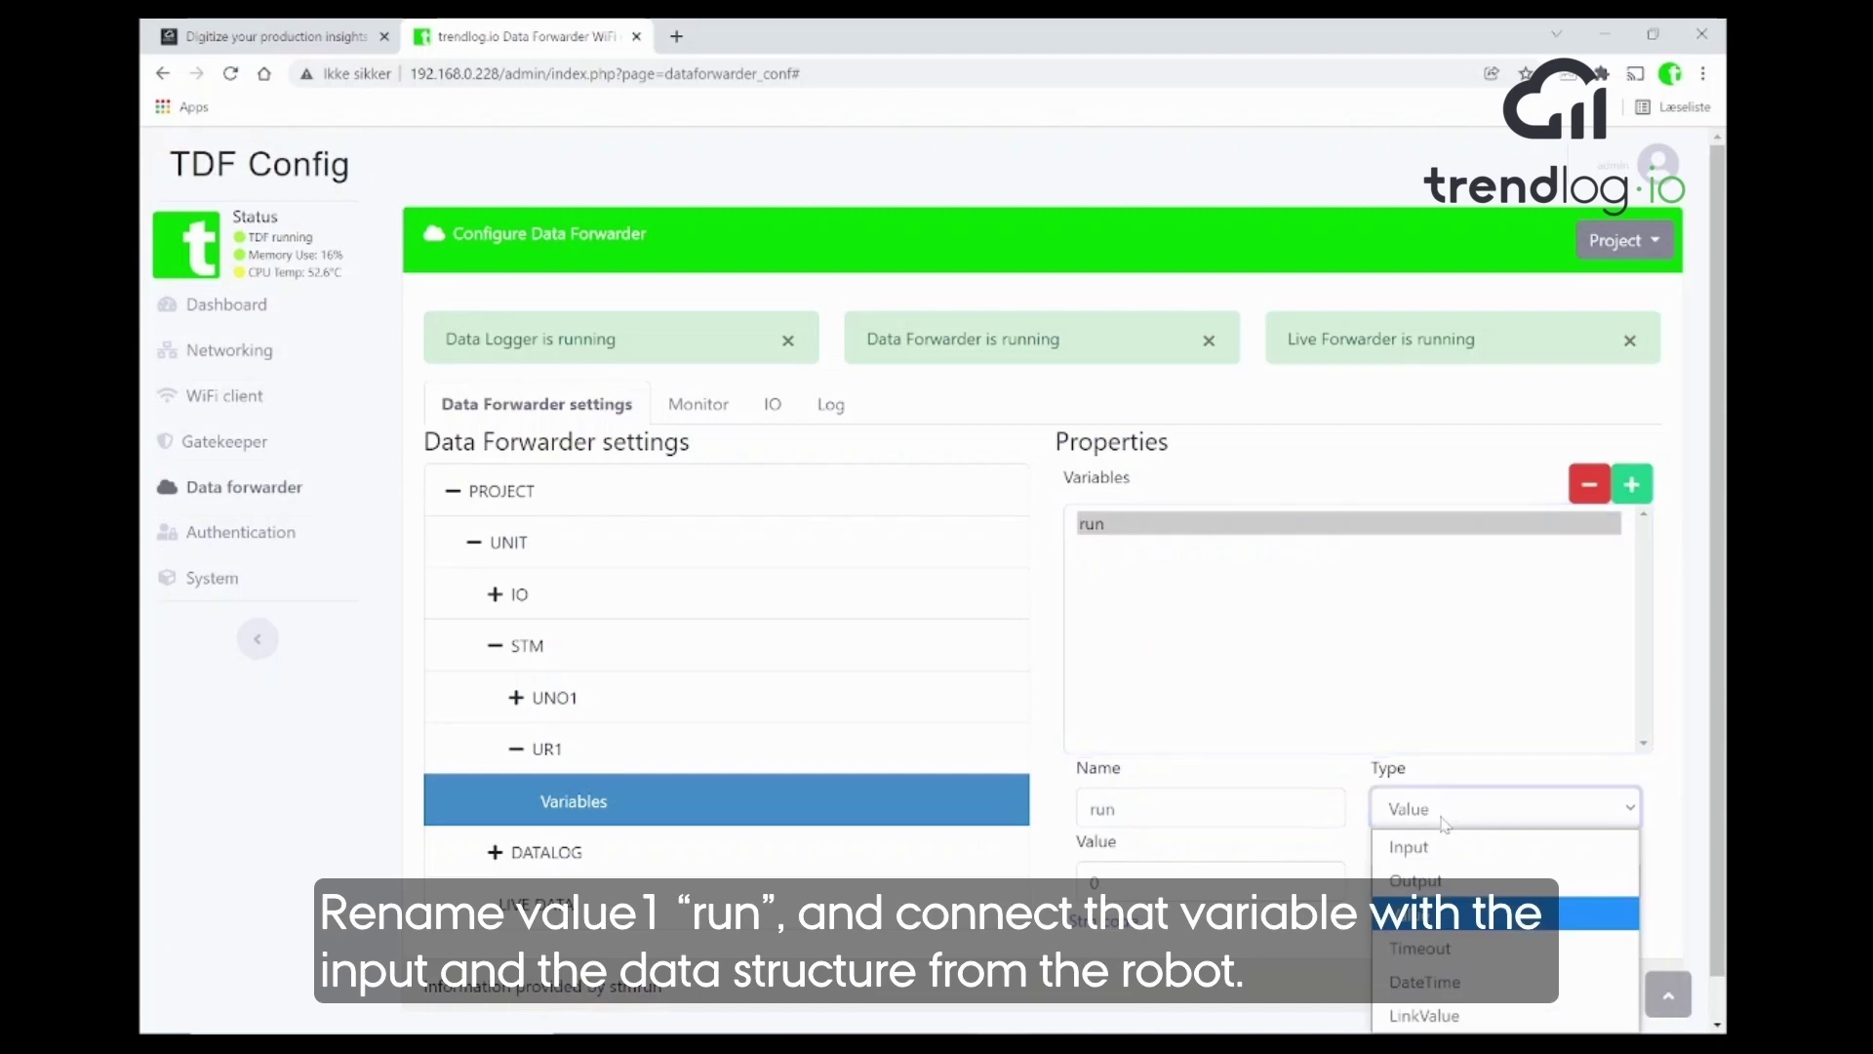
left_click(1440, 846)
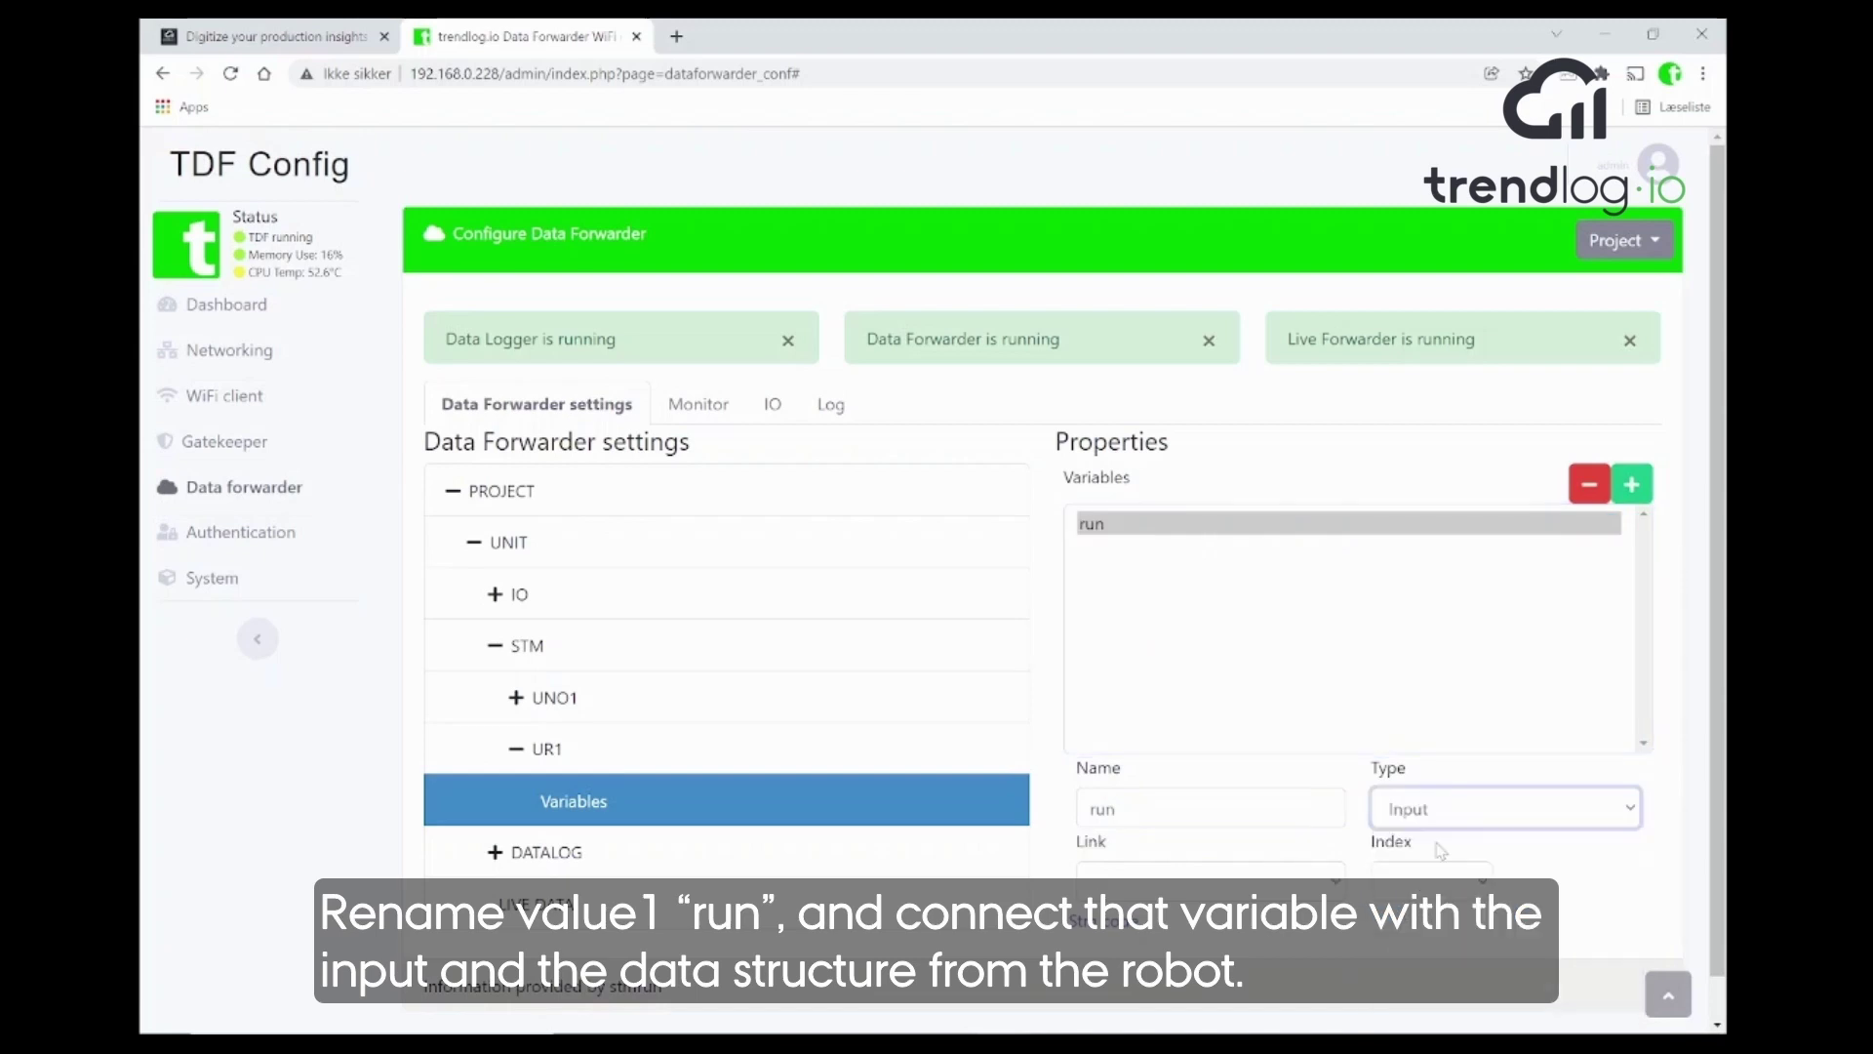
left_click(1209, 881)
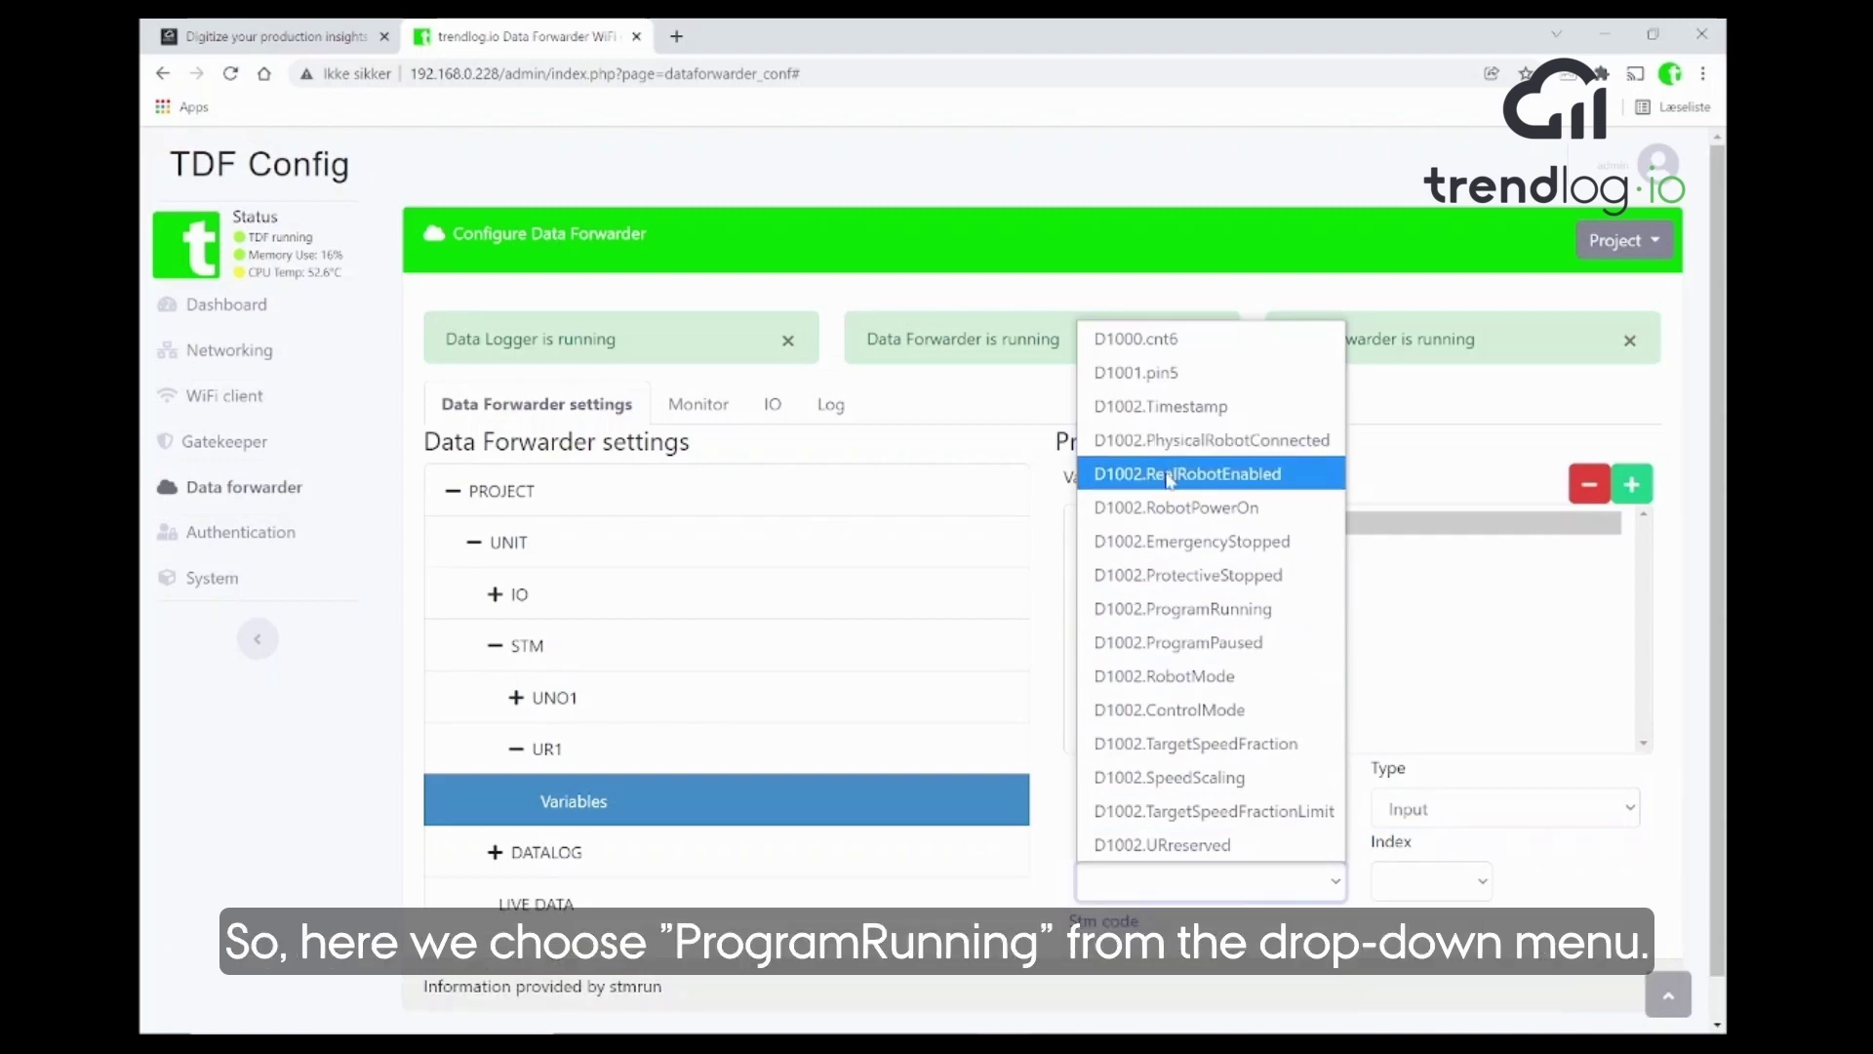
left_click(1184, 609)
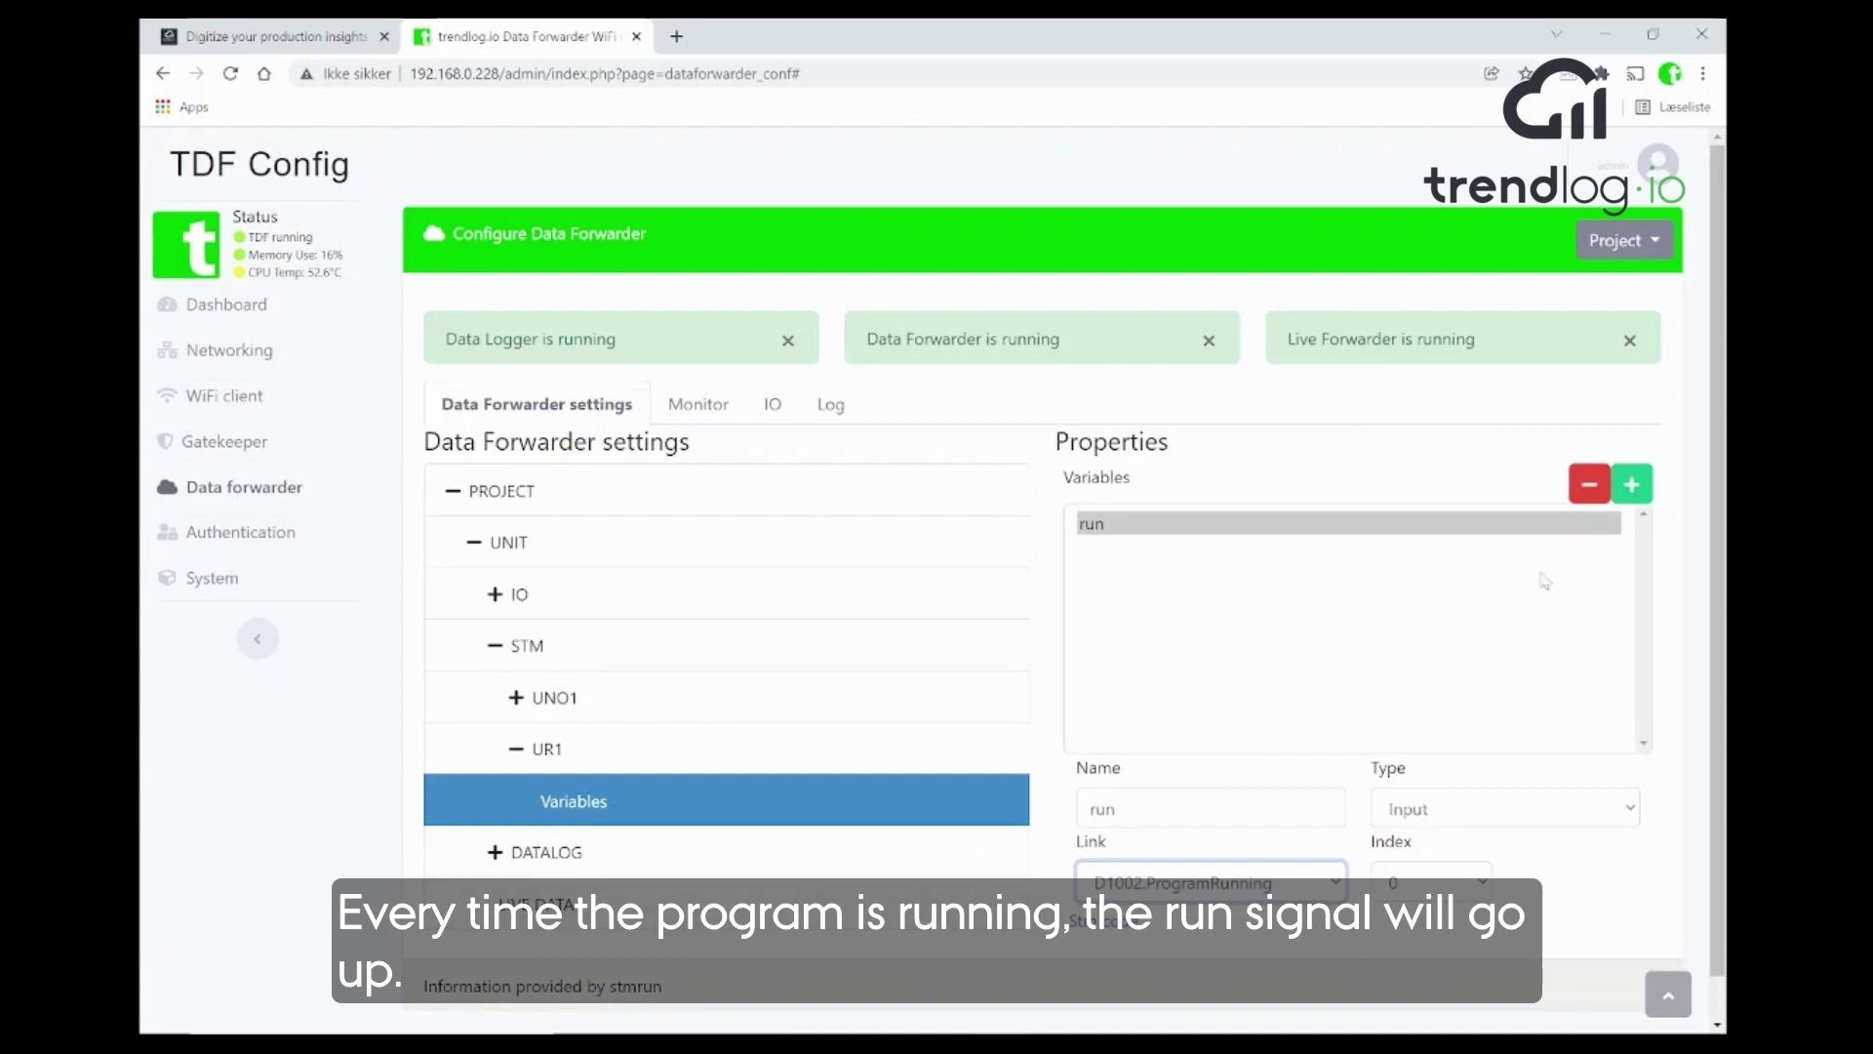
- Activate the project settings with the new run variable and restart to apply them
left_click(1627, 242)
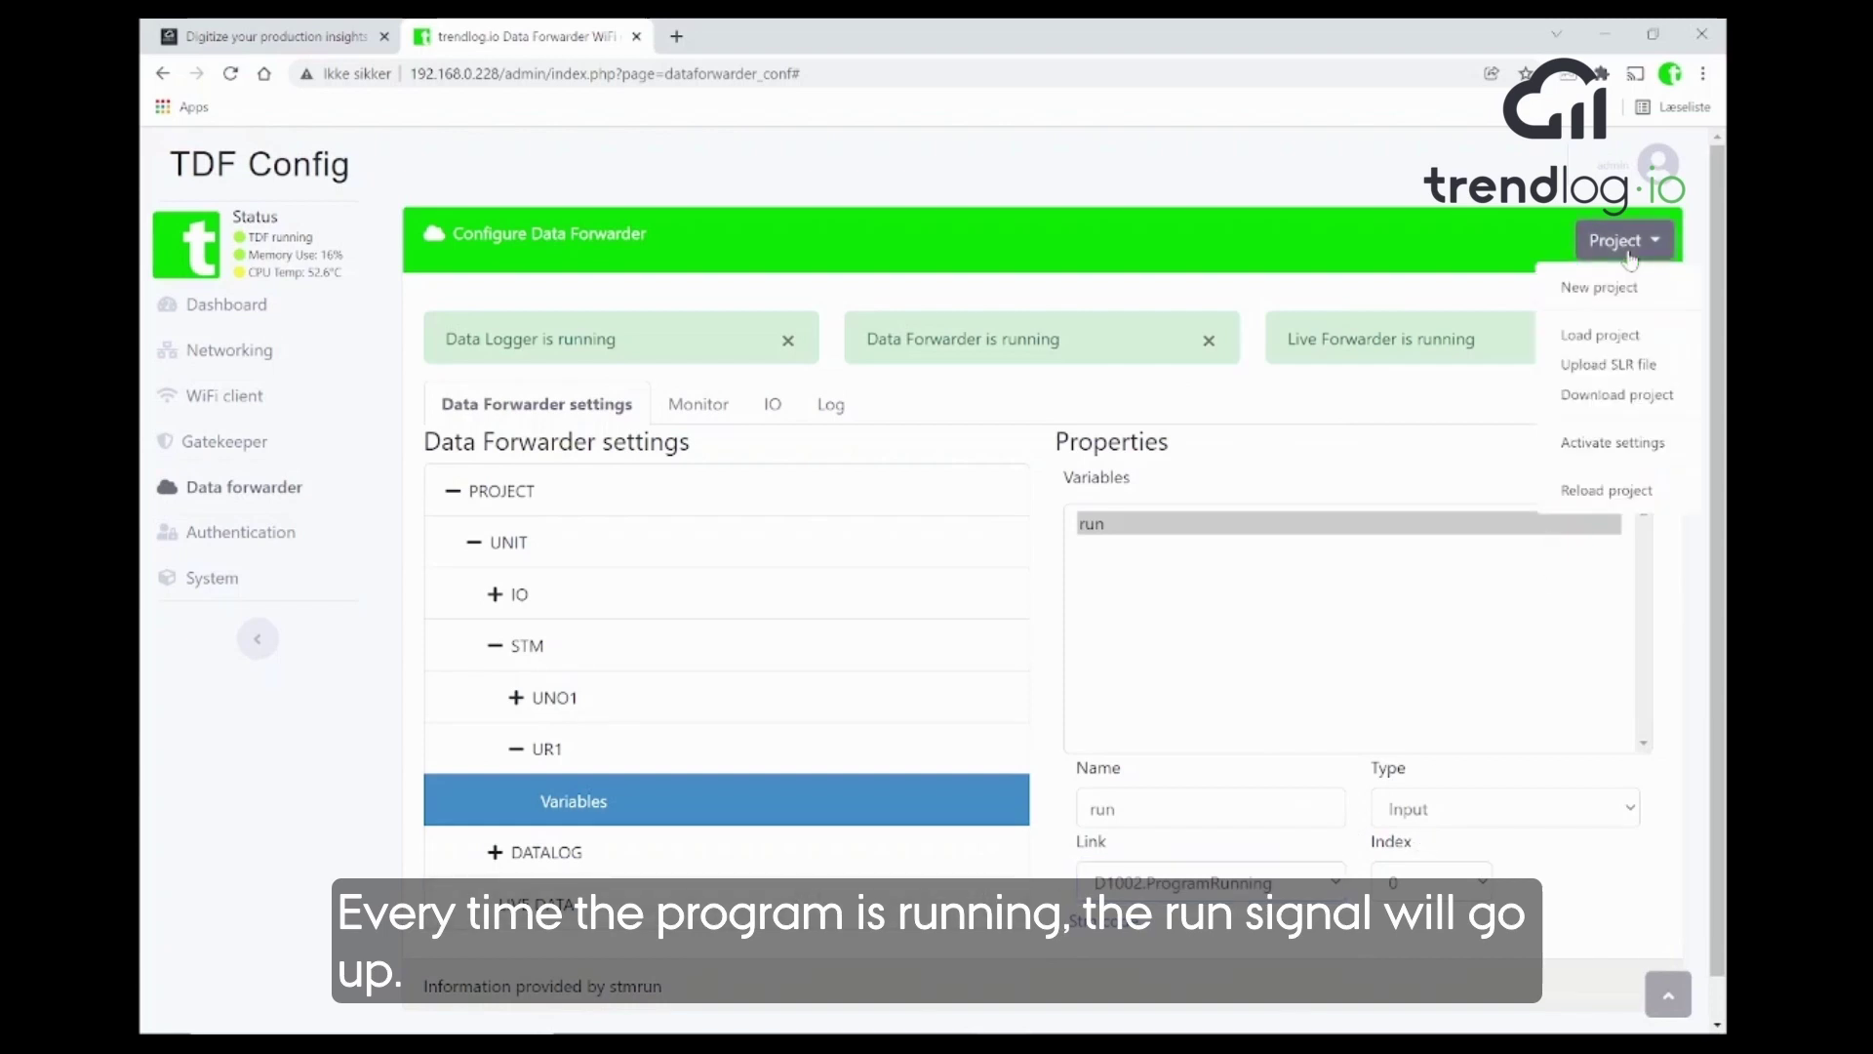
left_click(1614, 442)
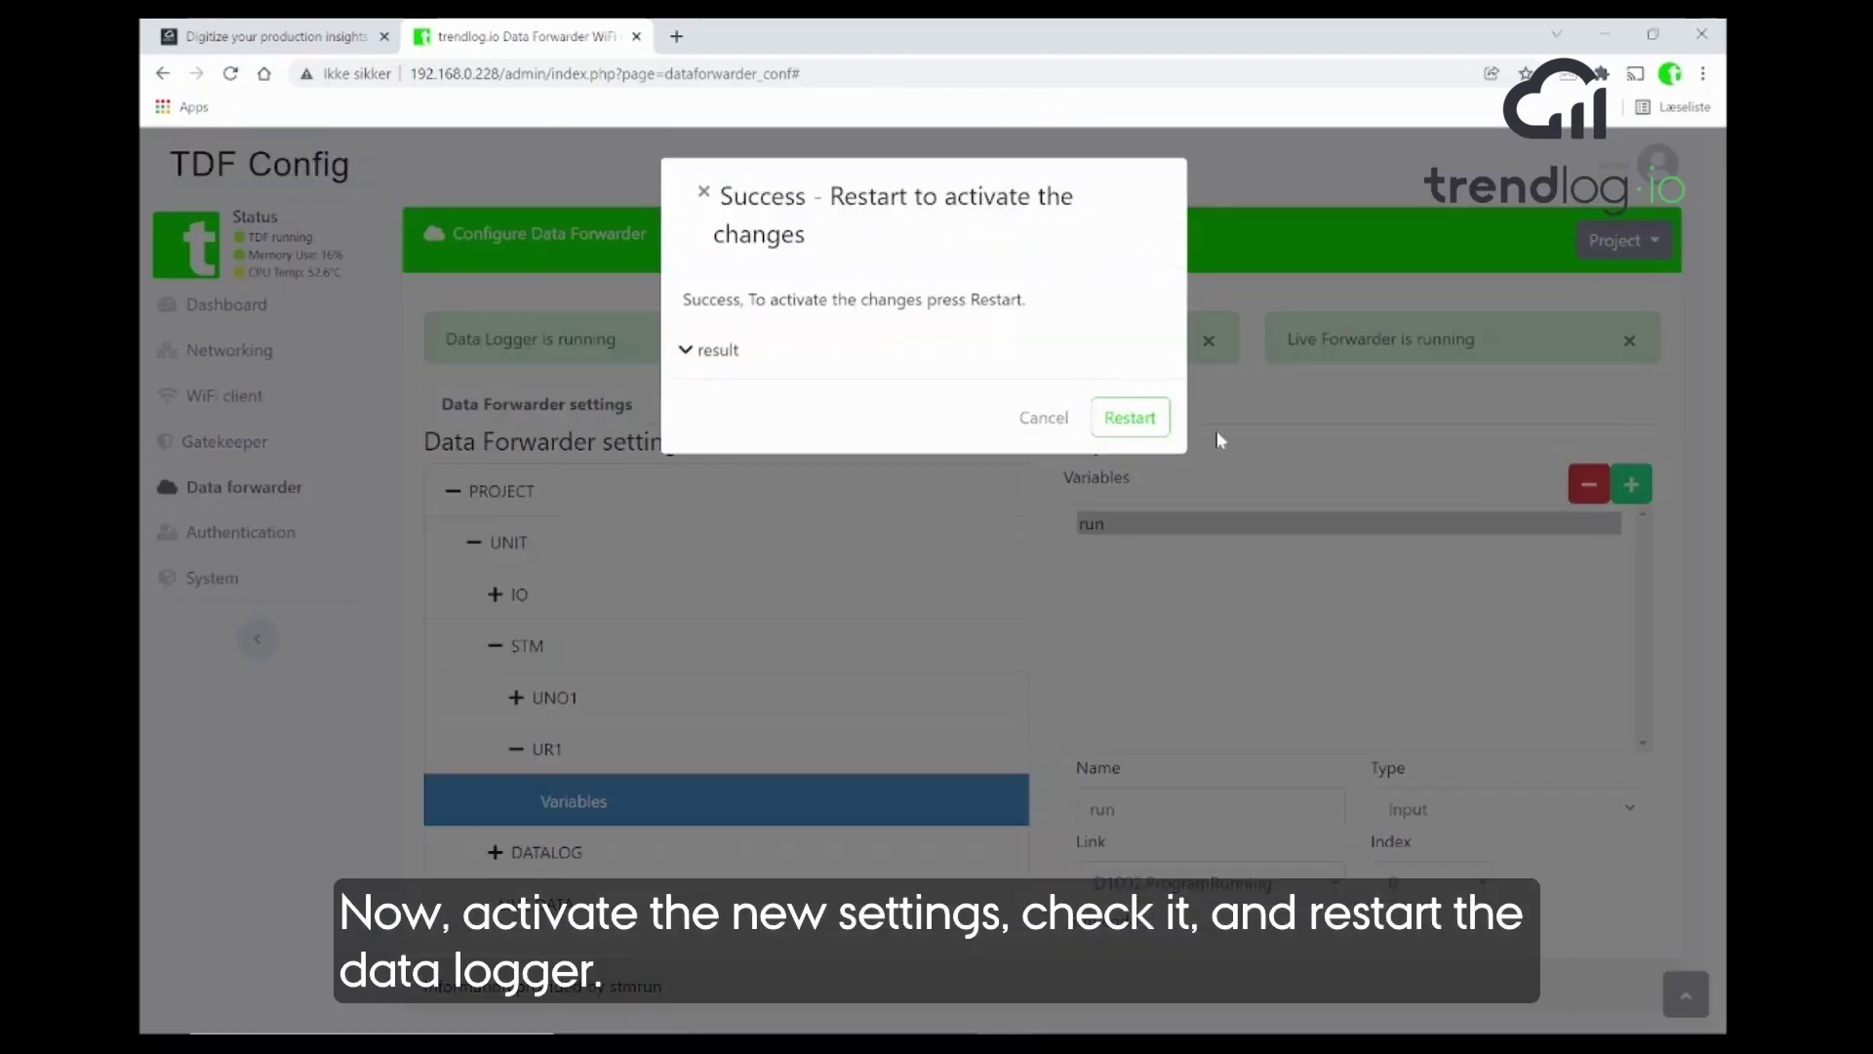
left_click(1127, 418)
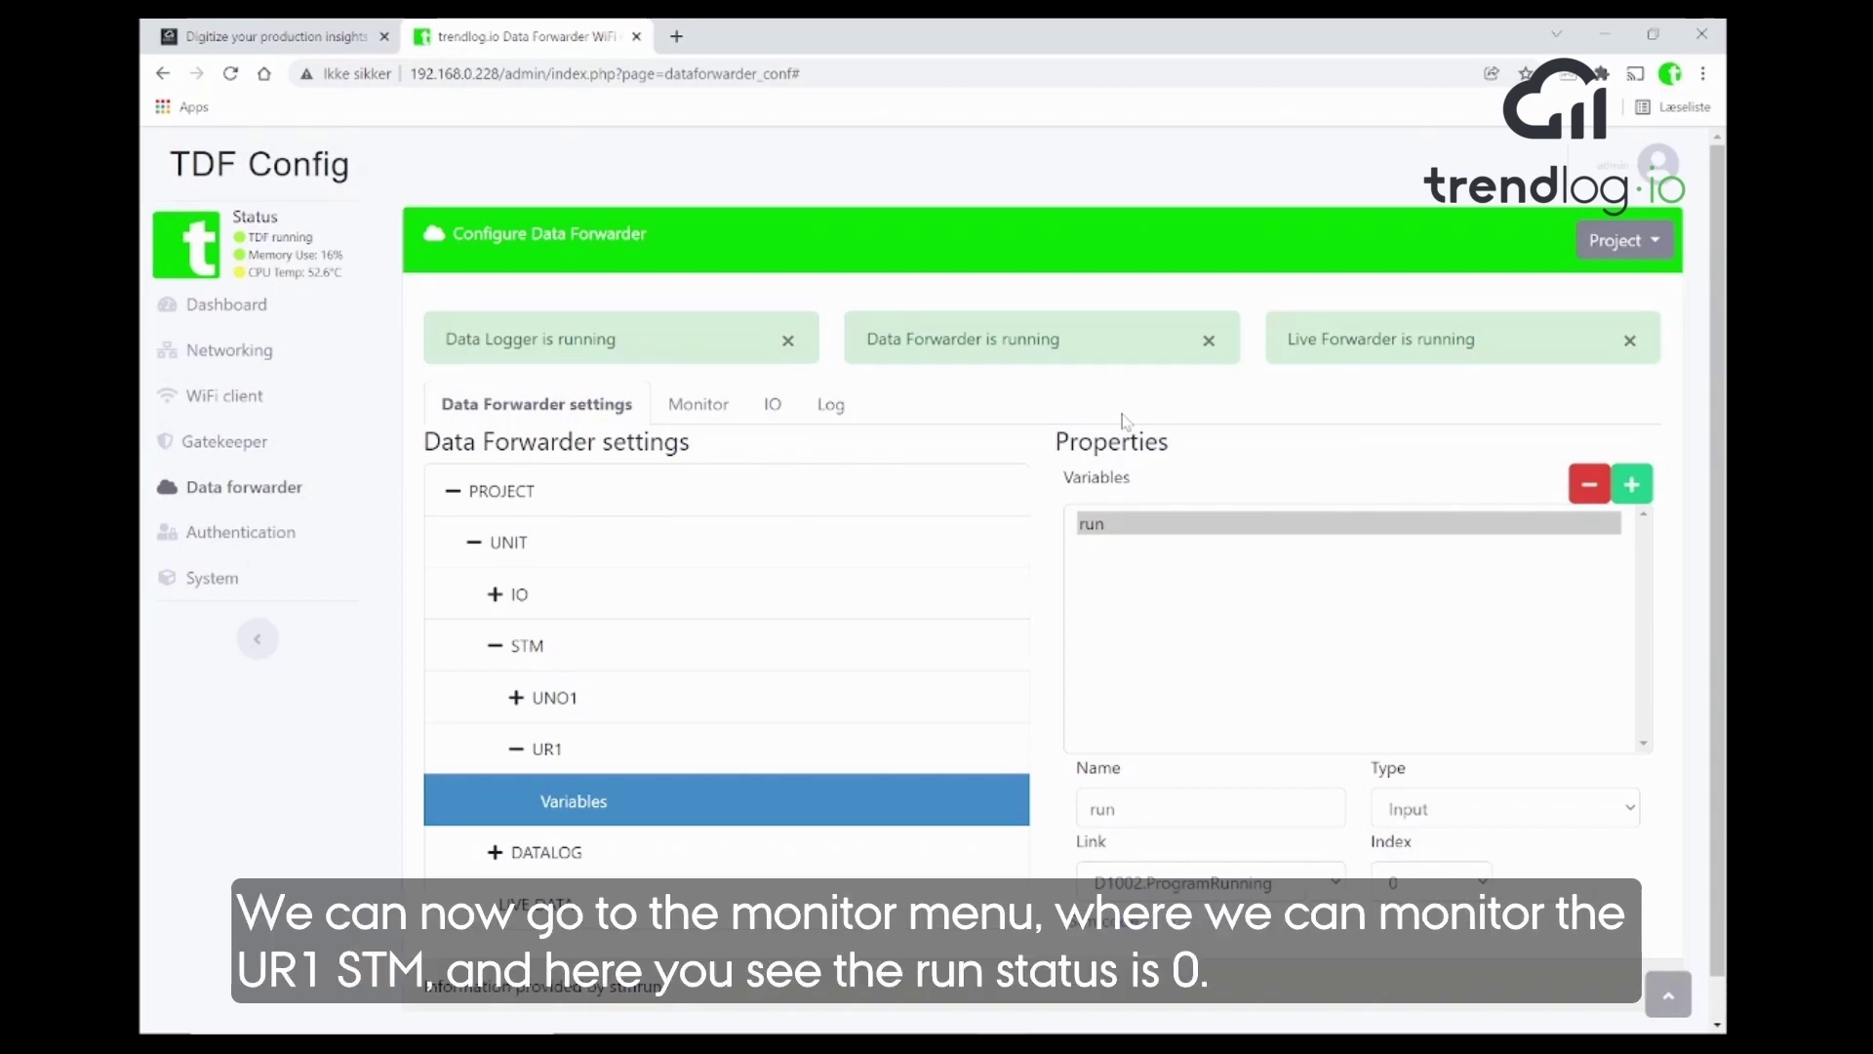
- Show UR1's values in the monitor, and play the test robot program from the beginning in the Universal Robots virtual machine
left_click(709, 408)
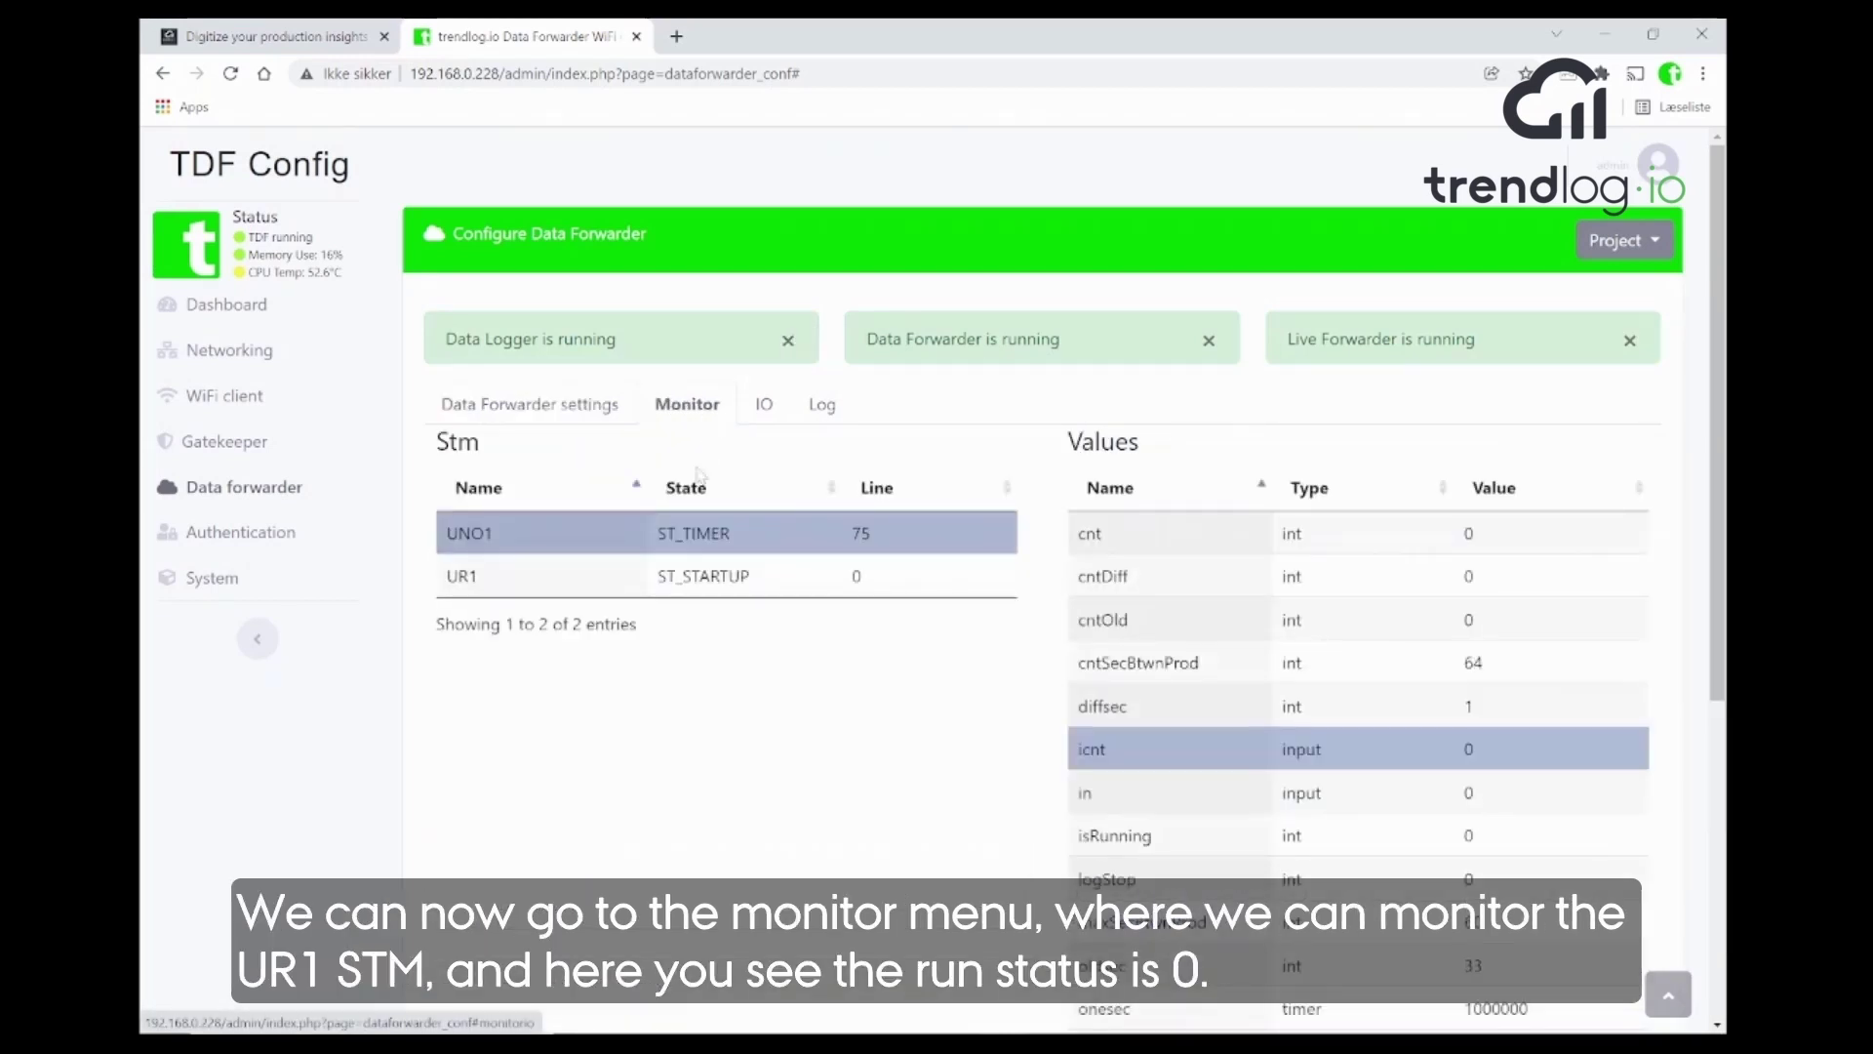
left_click(569, 578)
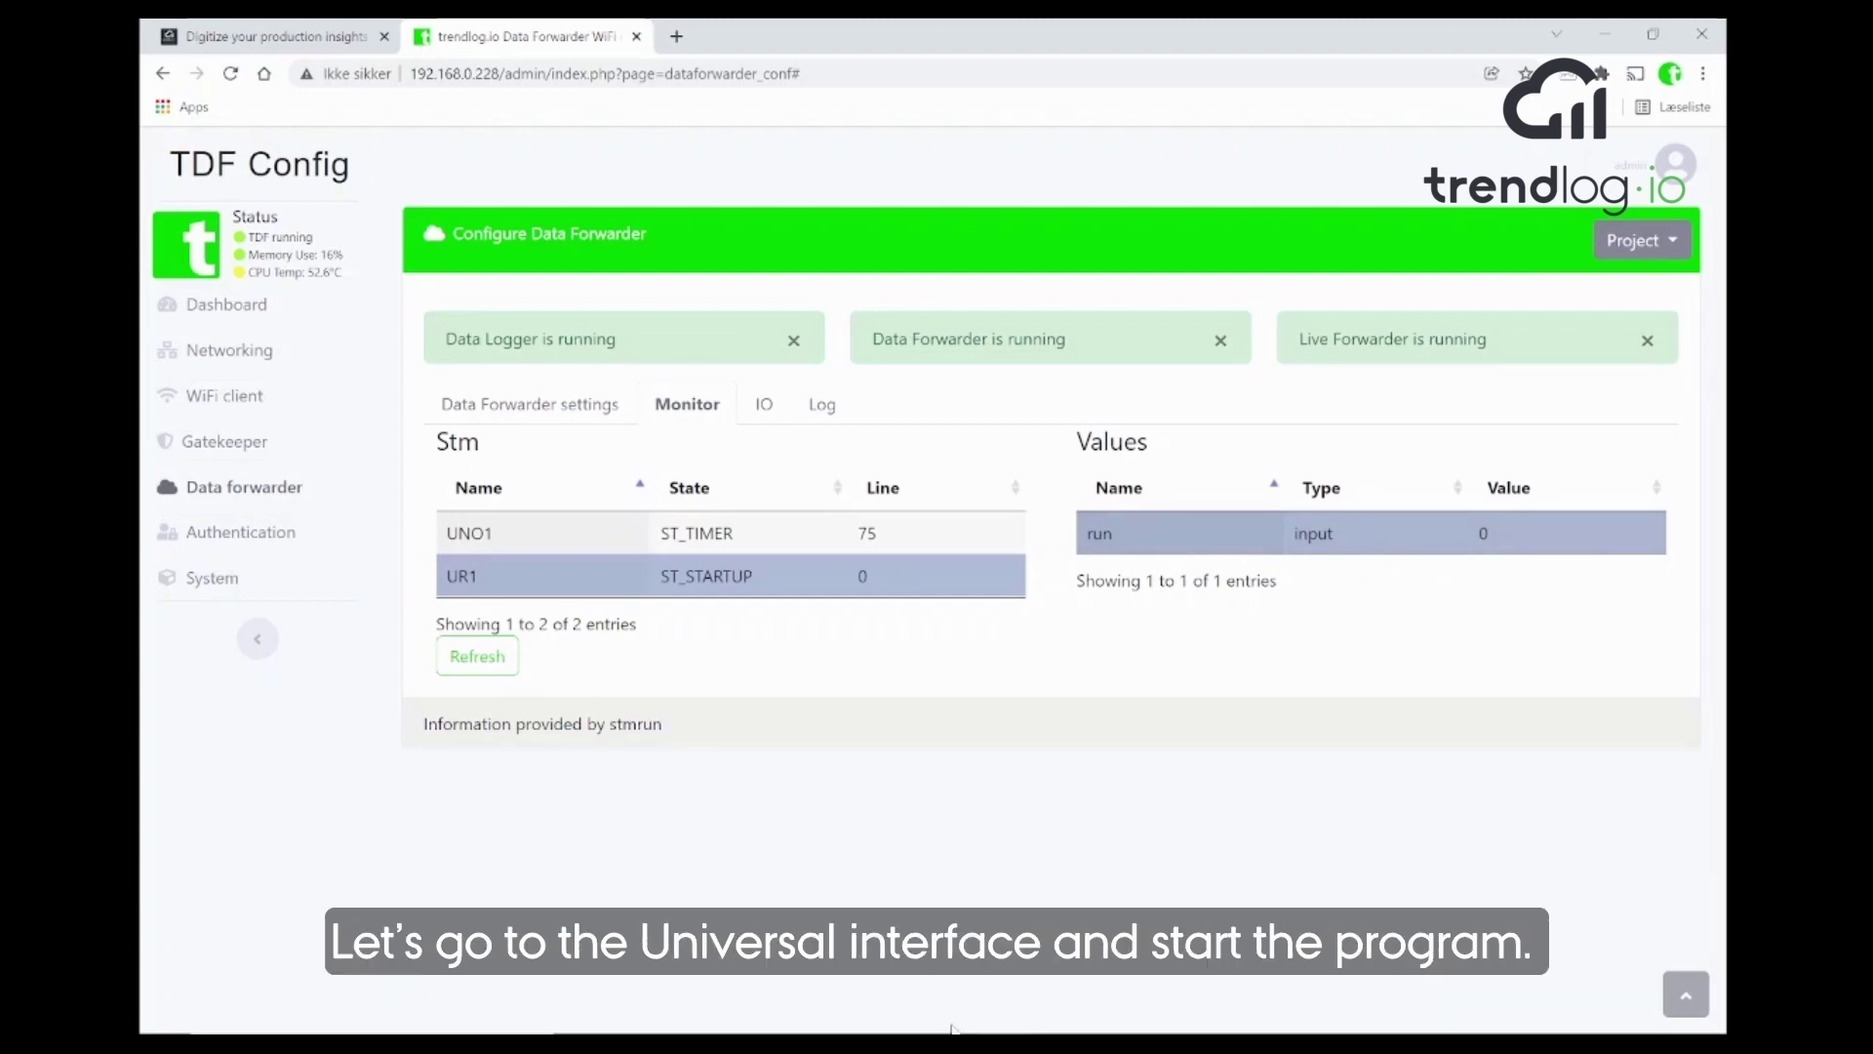
left_click(941, 898)
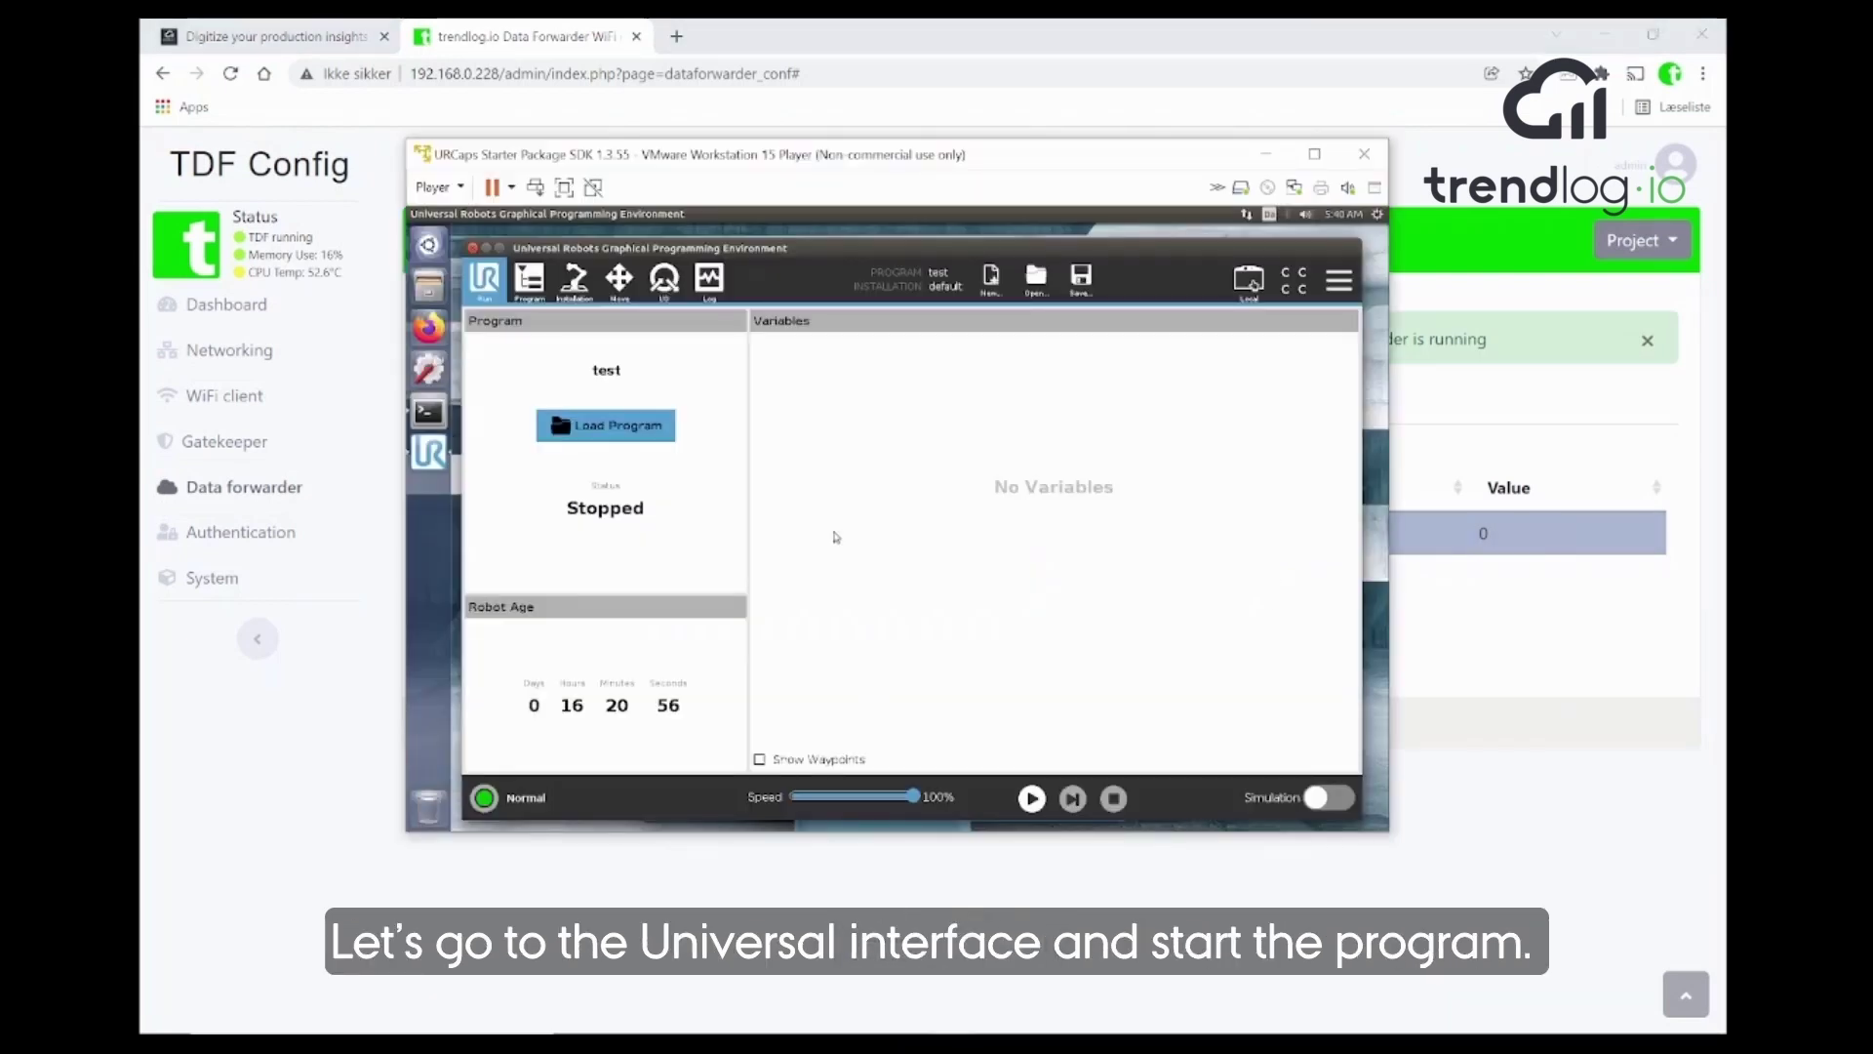
left_click_drag(827, 164, 672, 185)
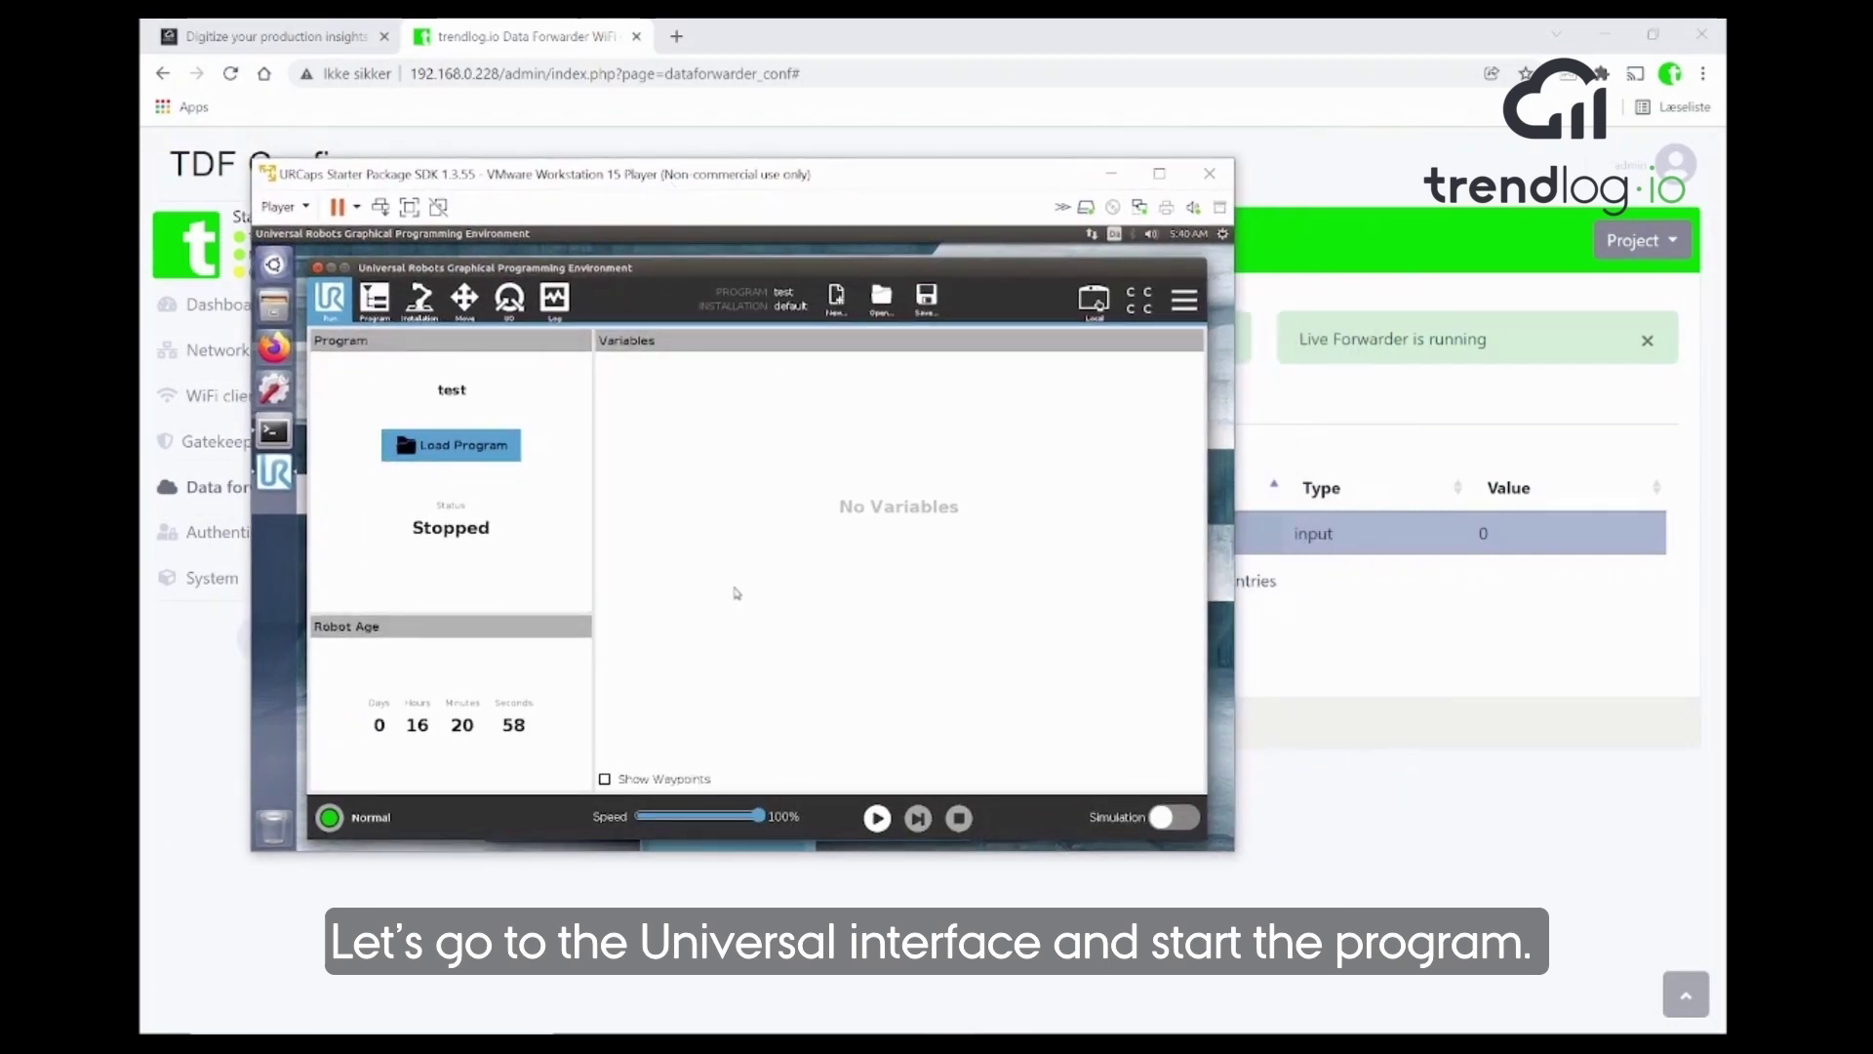
left_click(876, 820)
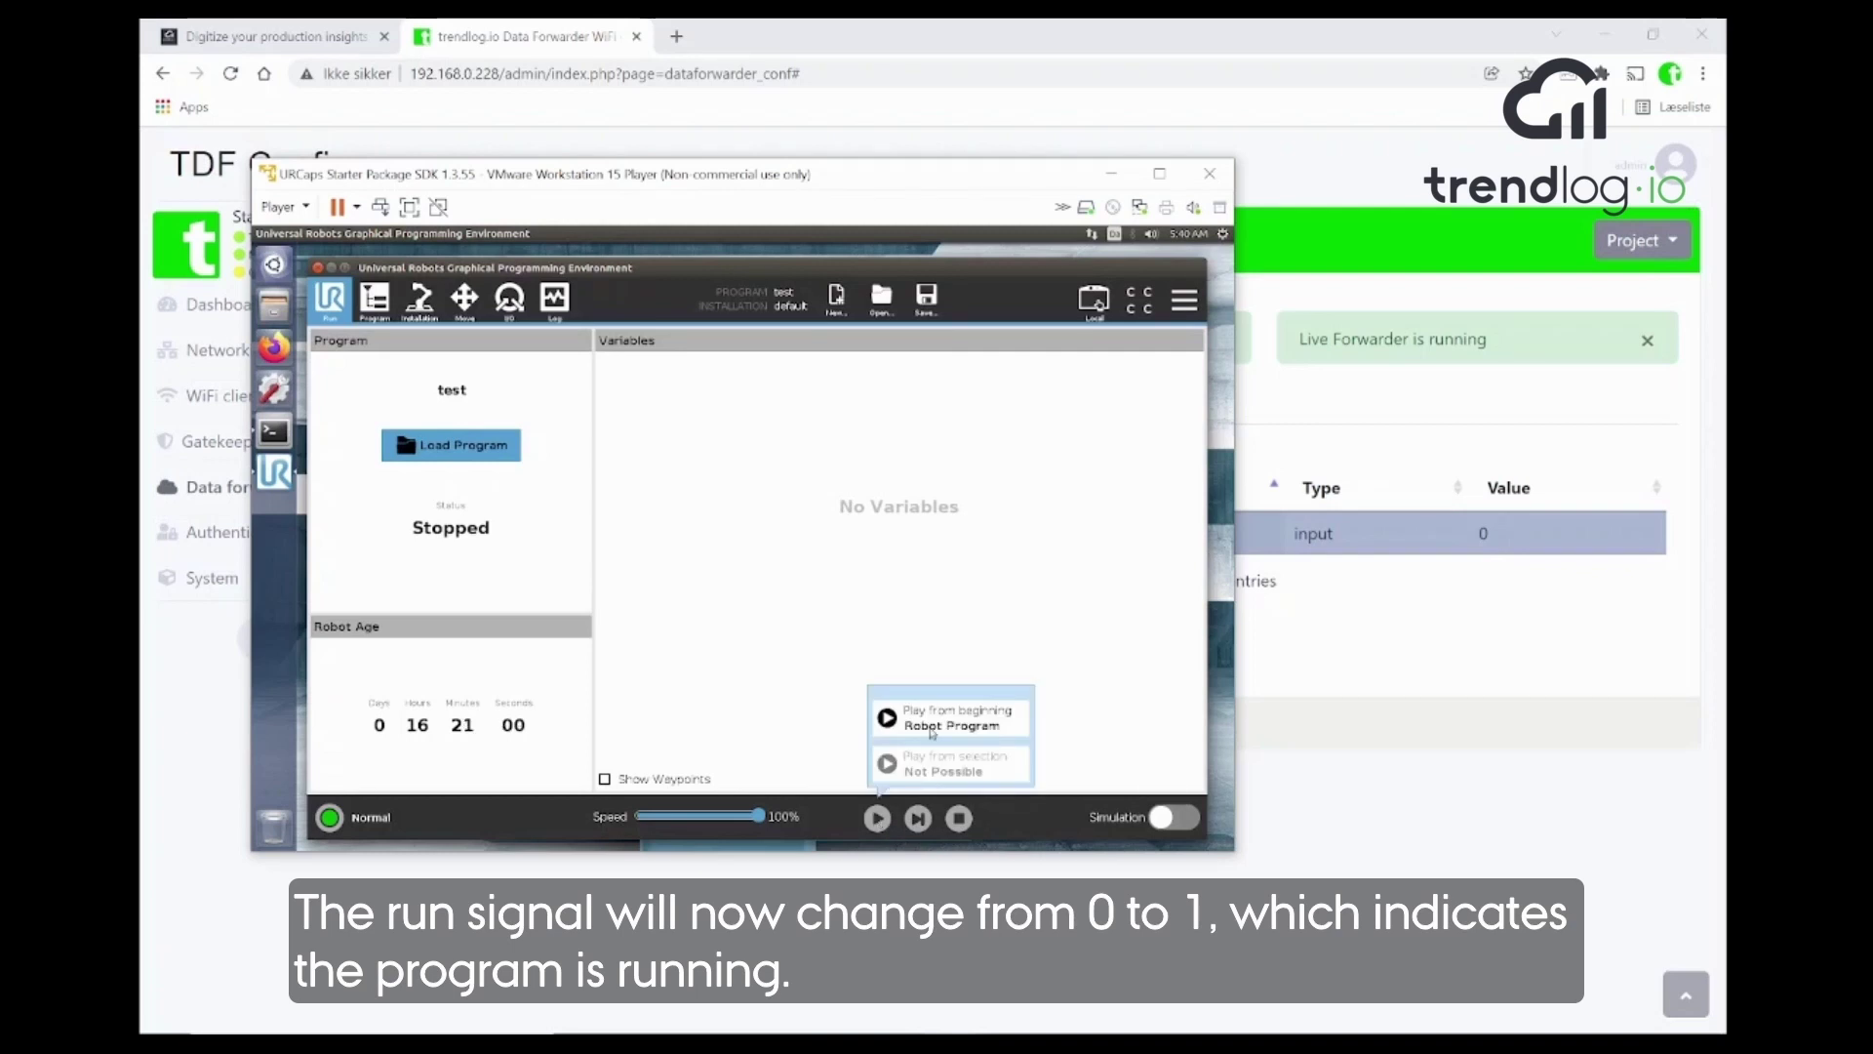
left_click(931, 727)
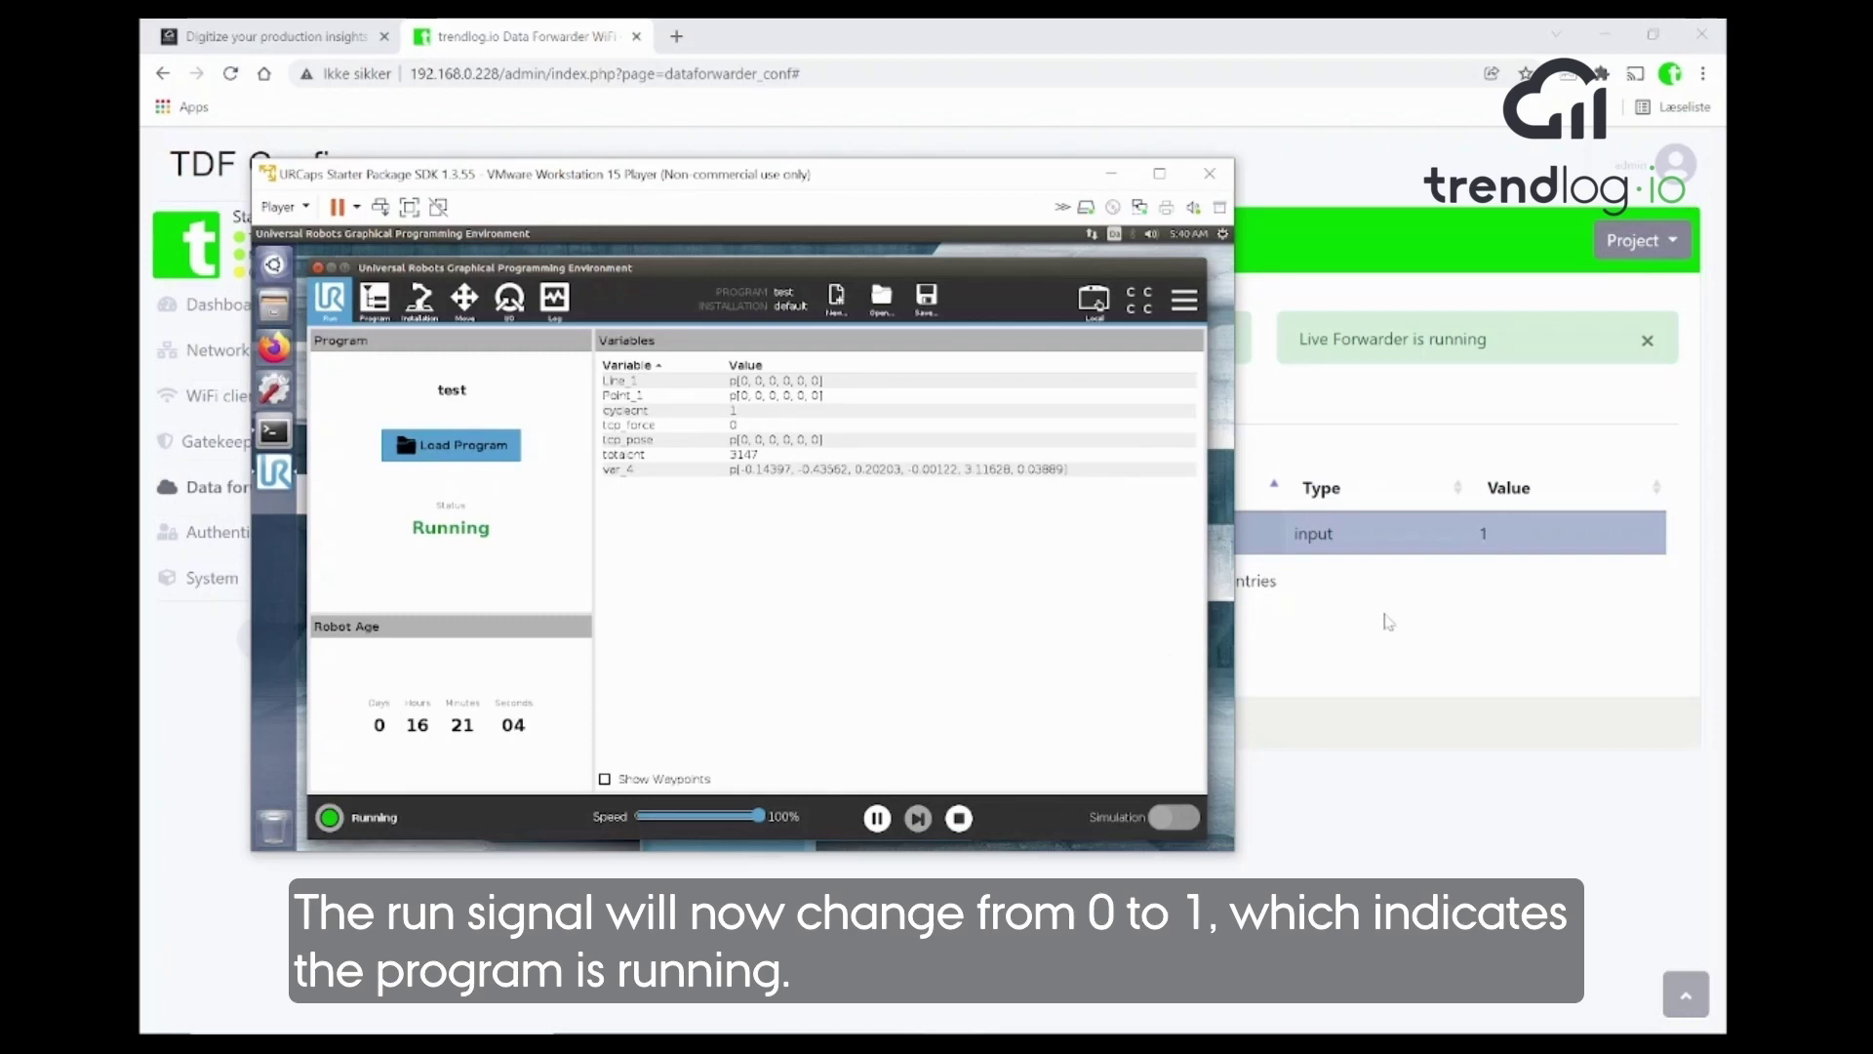
- Check UR1's run value in the browser monitor, pause the robot program in the virtual machine and check the value again
left_click(1388, 621)
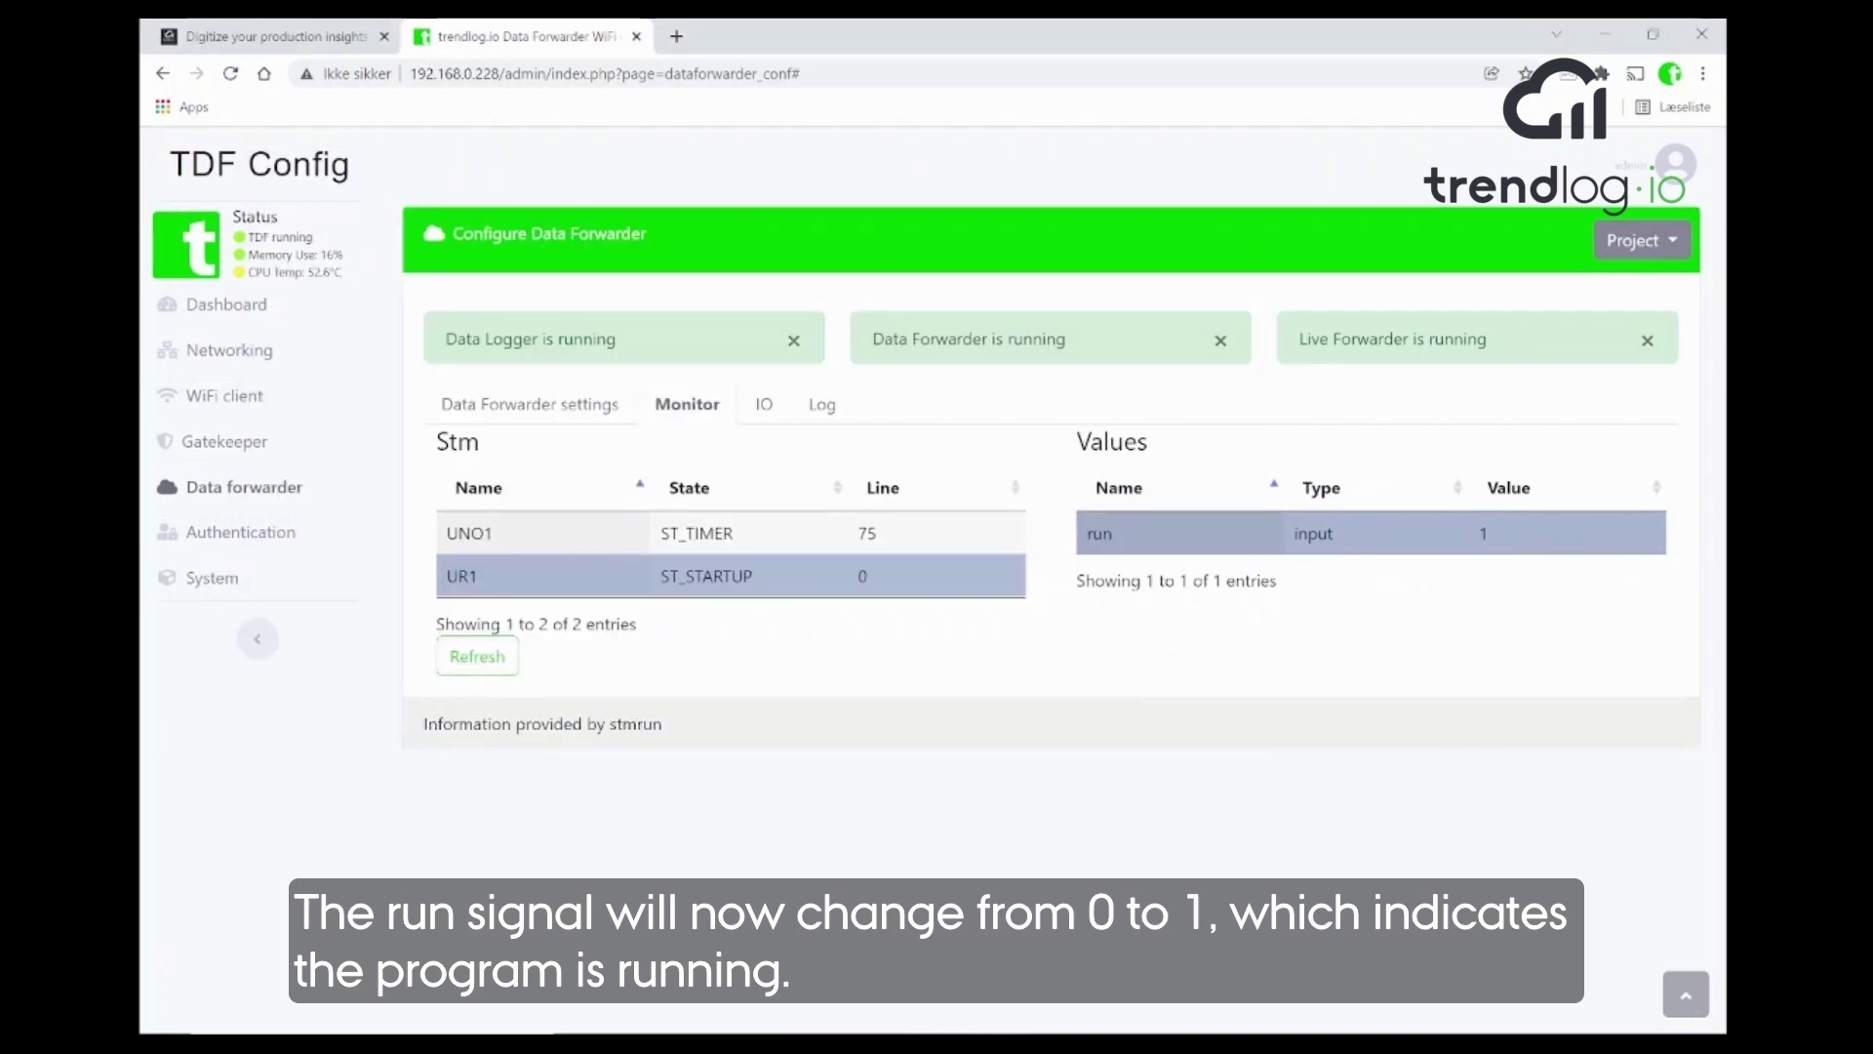
triple_click(1471, 541)
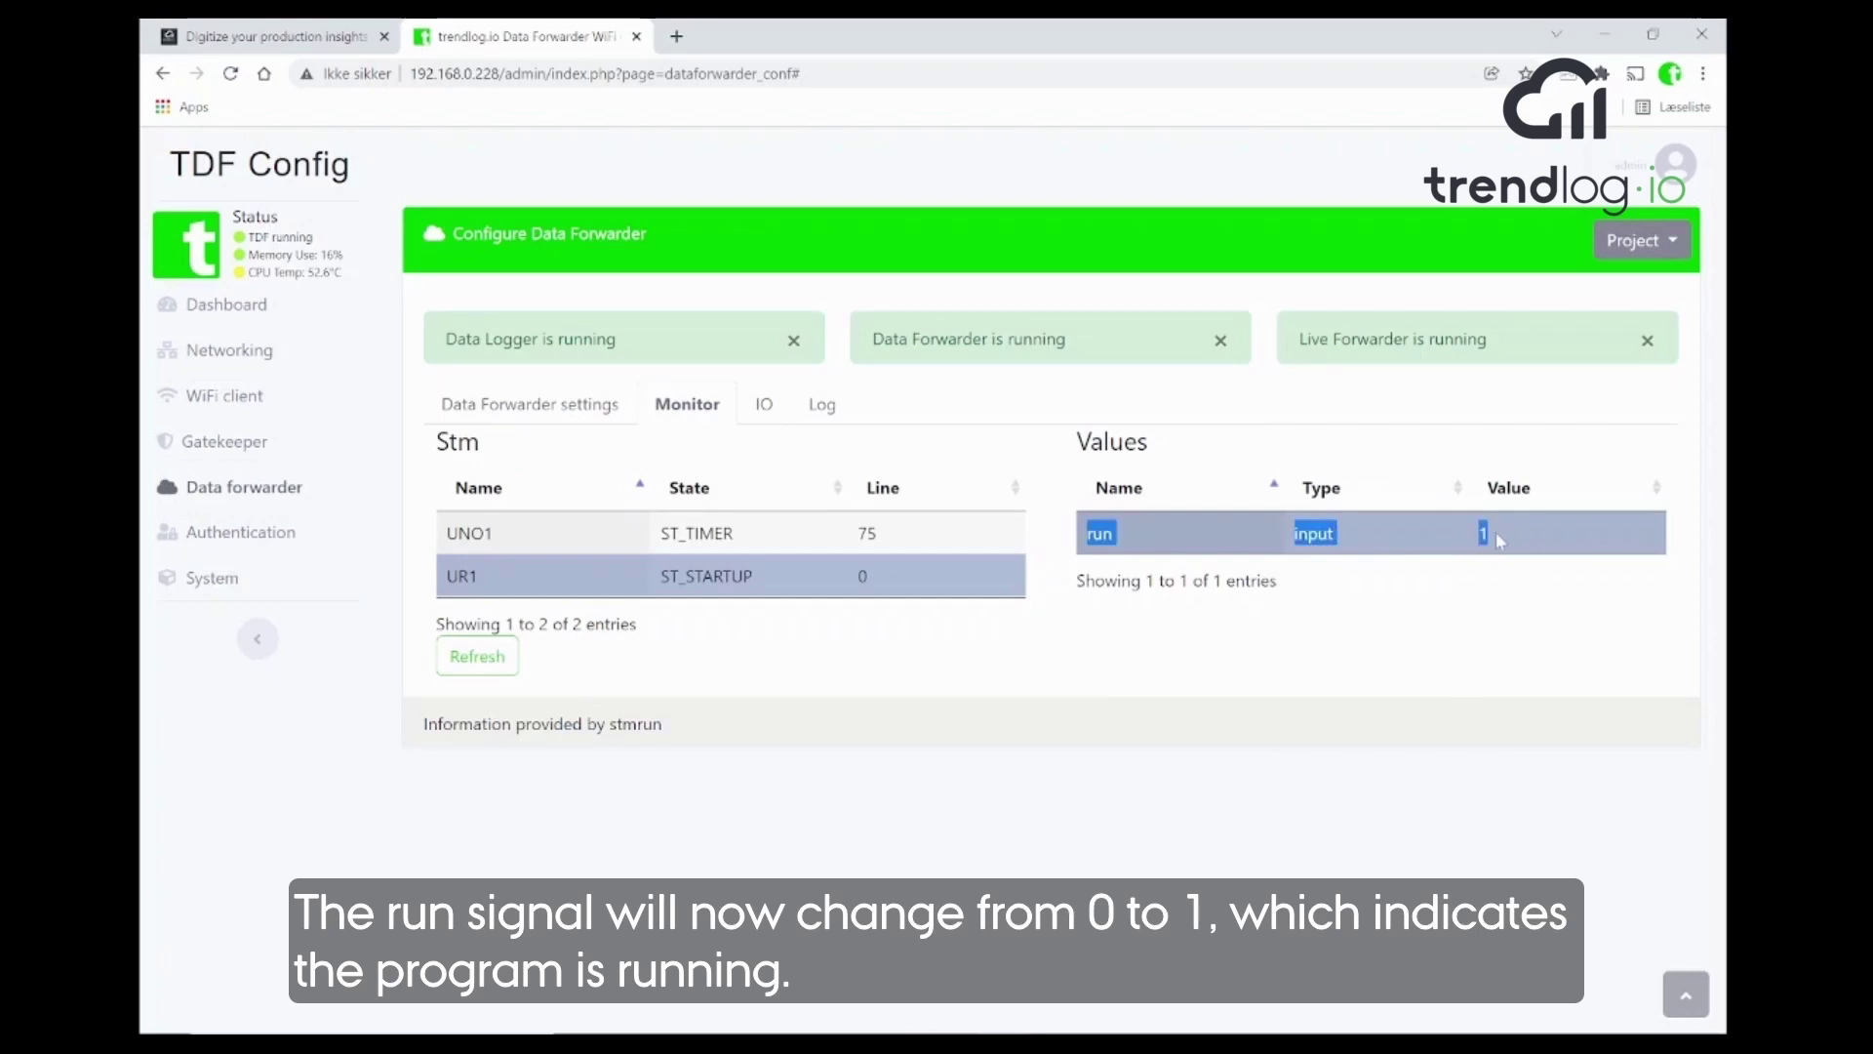
left_click(1346, 617)
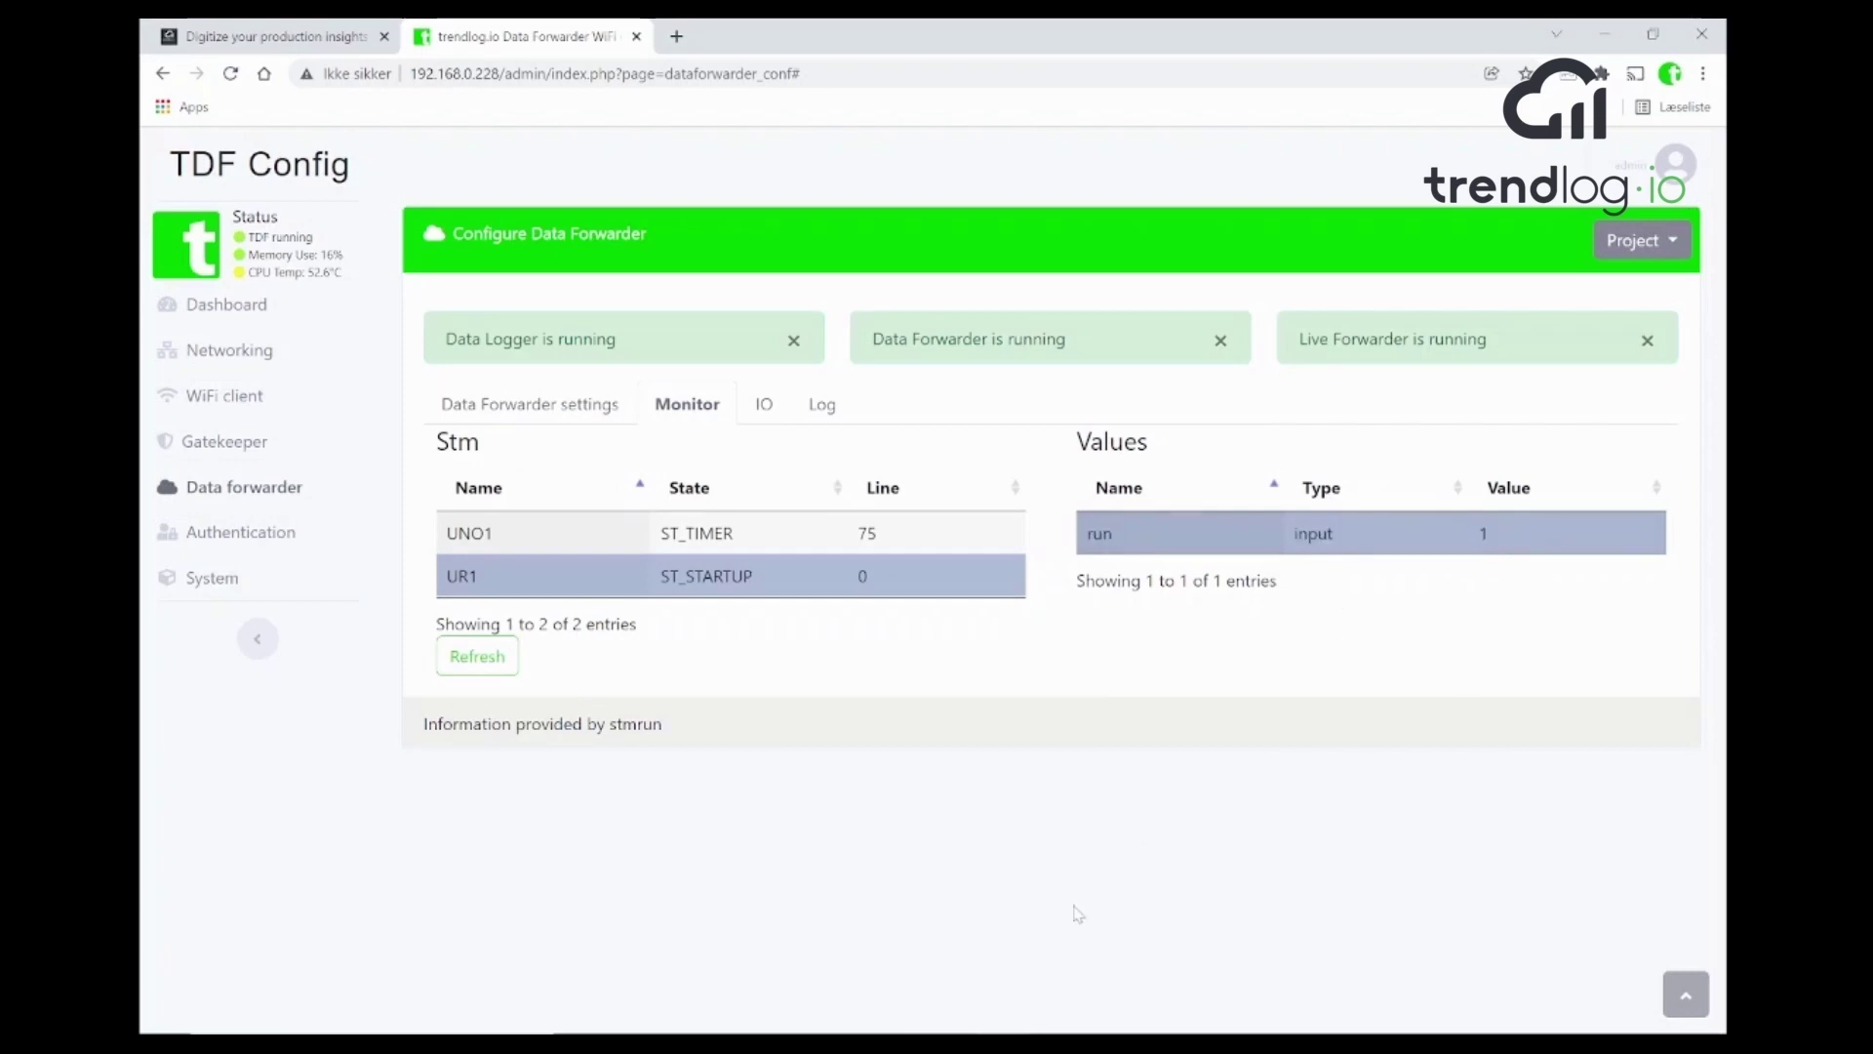
key("alt+Tab")
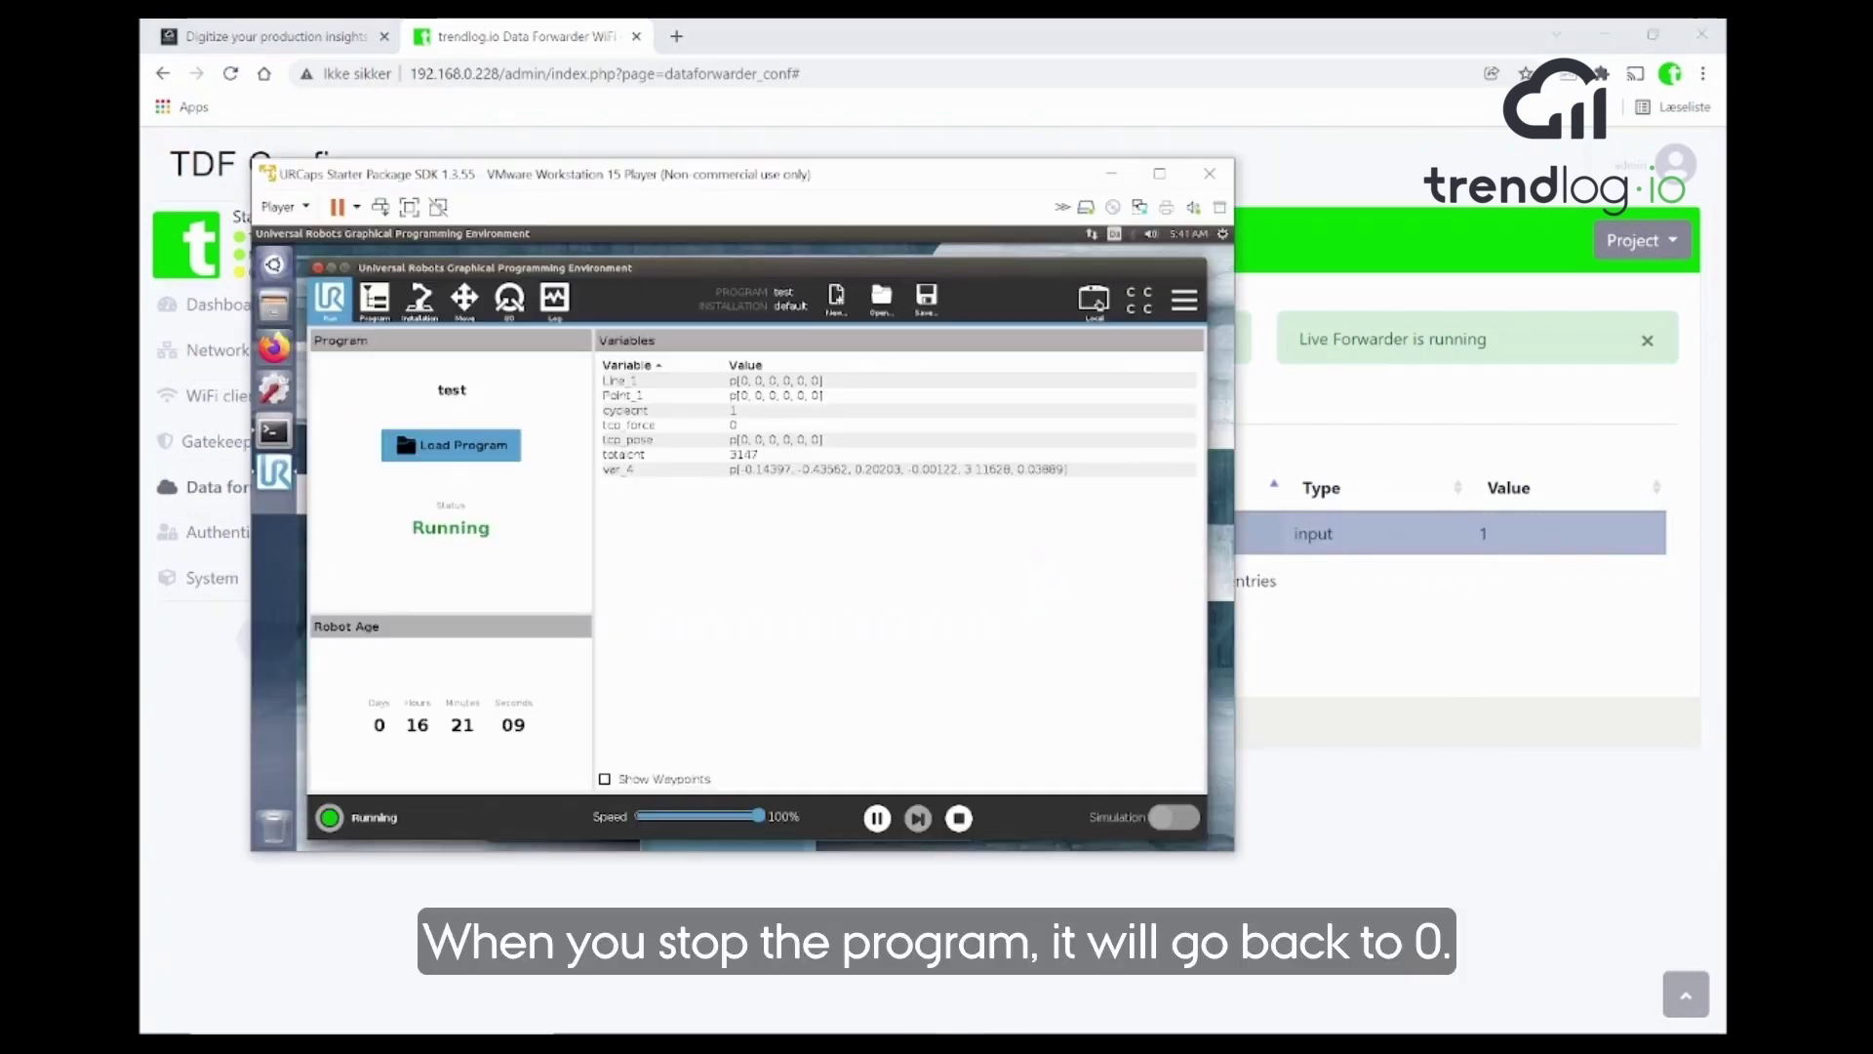
left_click(877, 819)
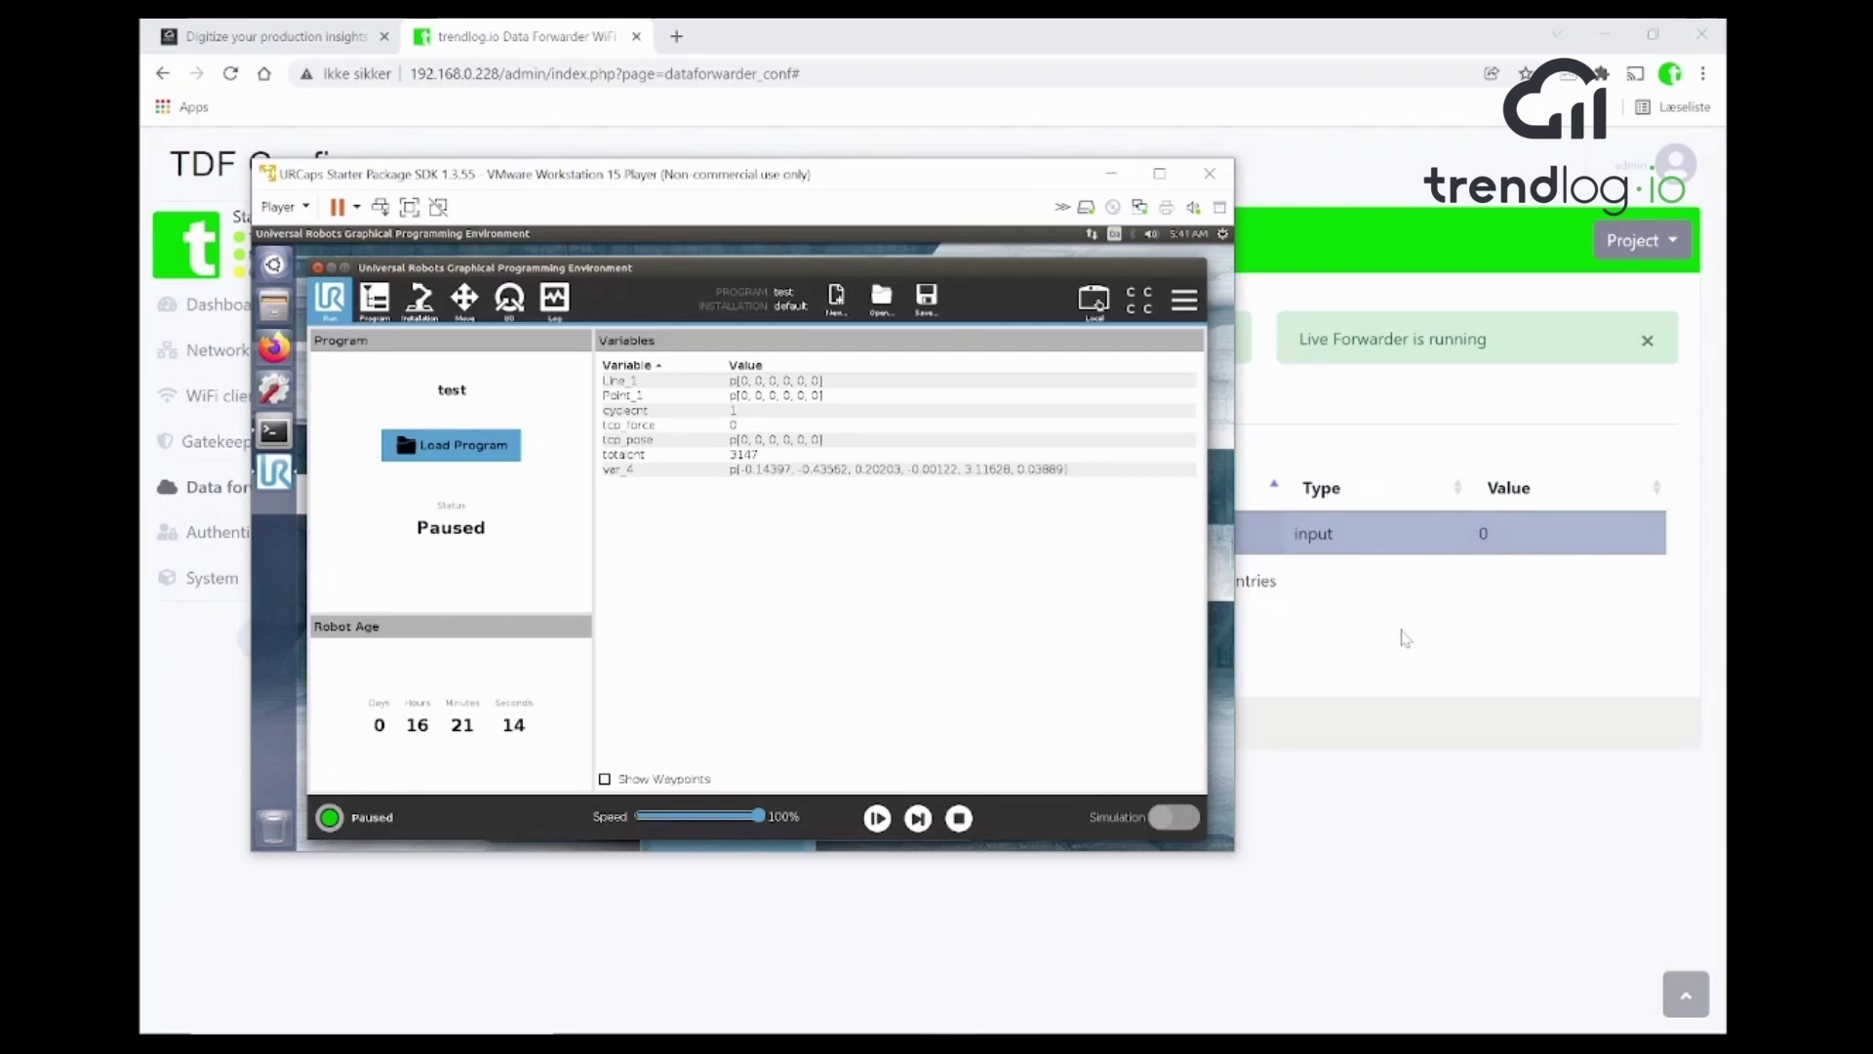
left_click(1403, 636)
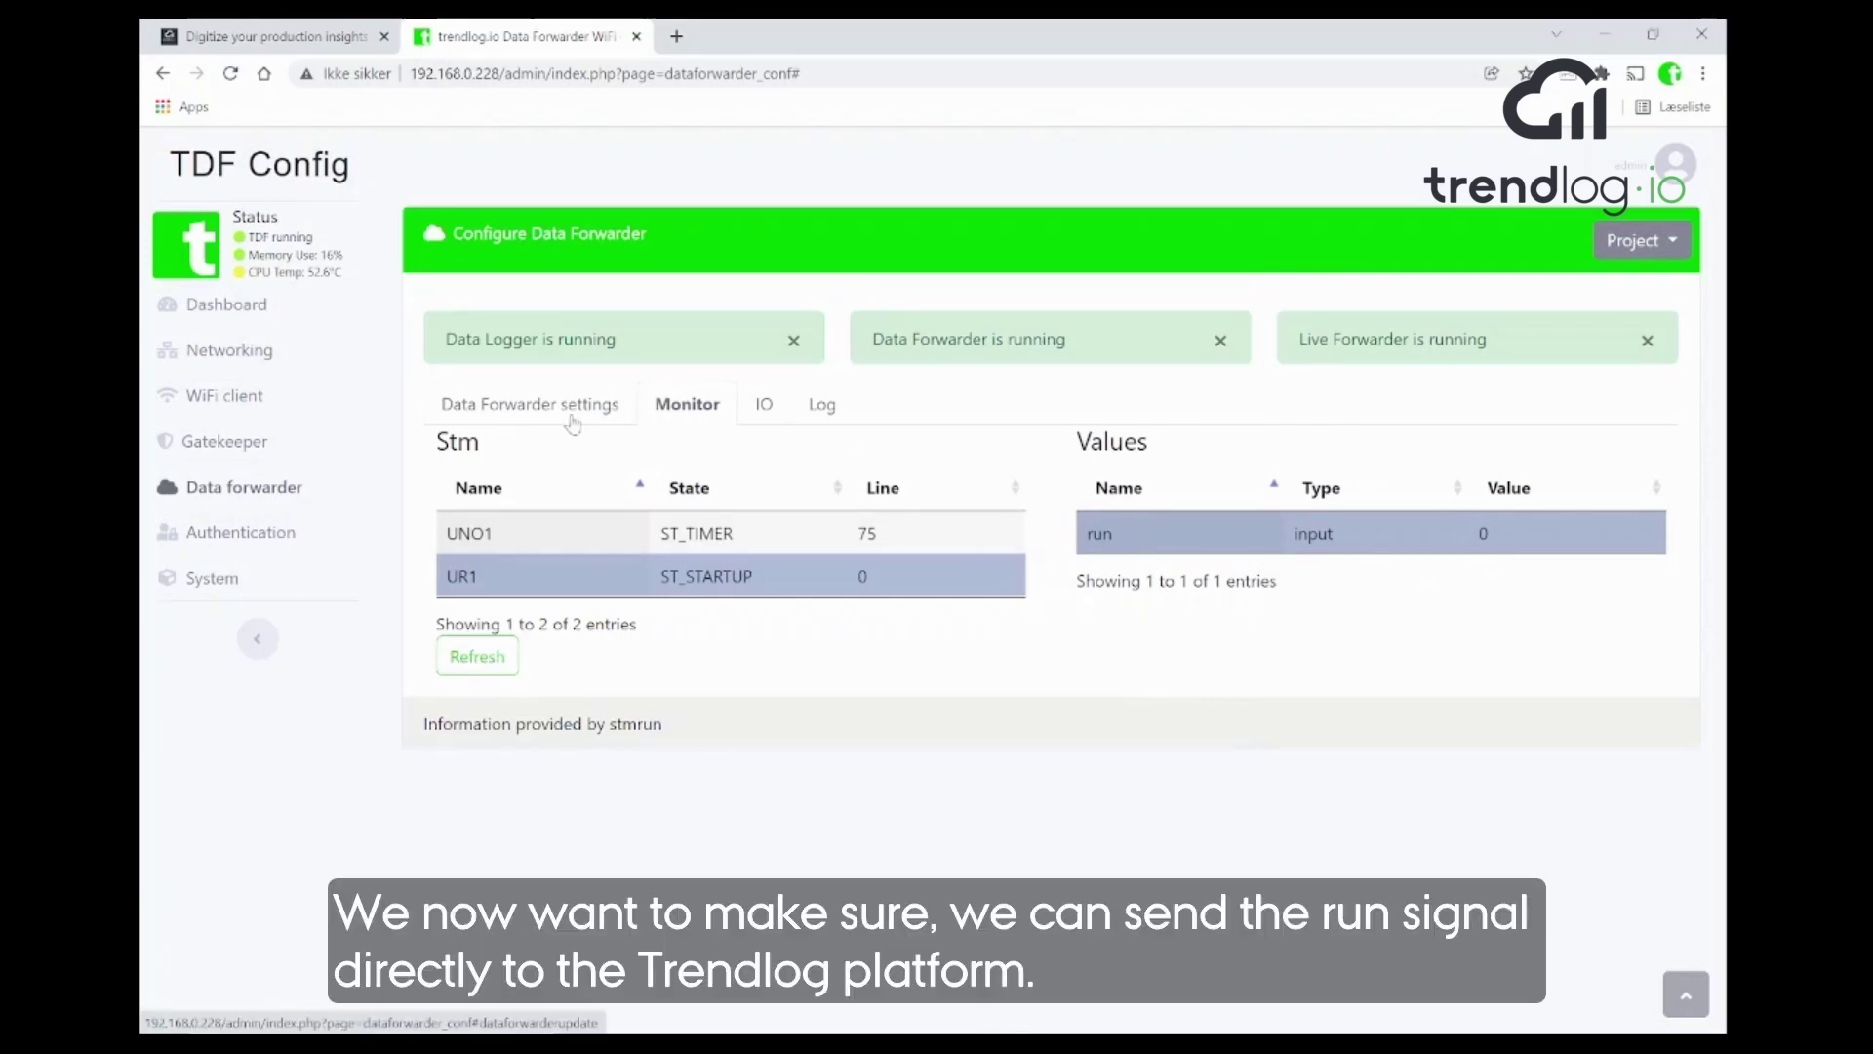
- Add the run variable of the UR1 state machine to the live data variables in the data forwarder settings
left_click(567, 413)
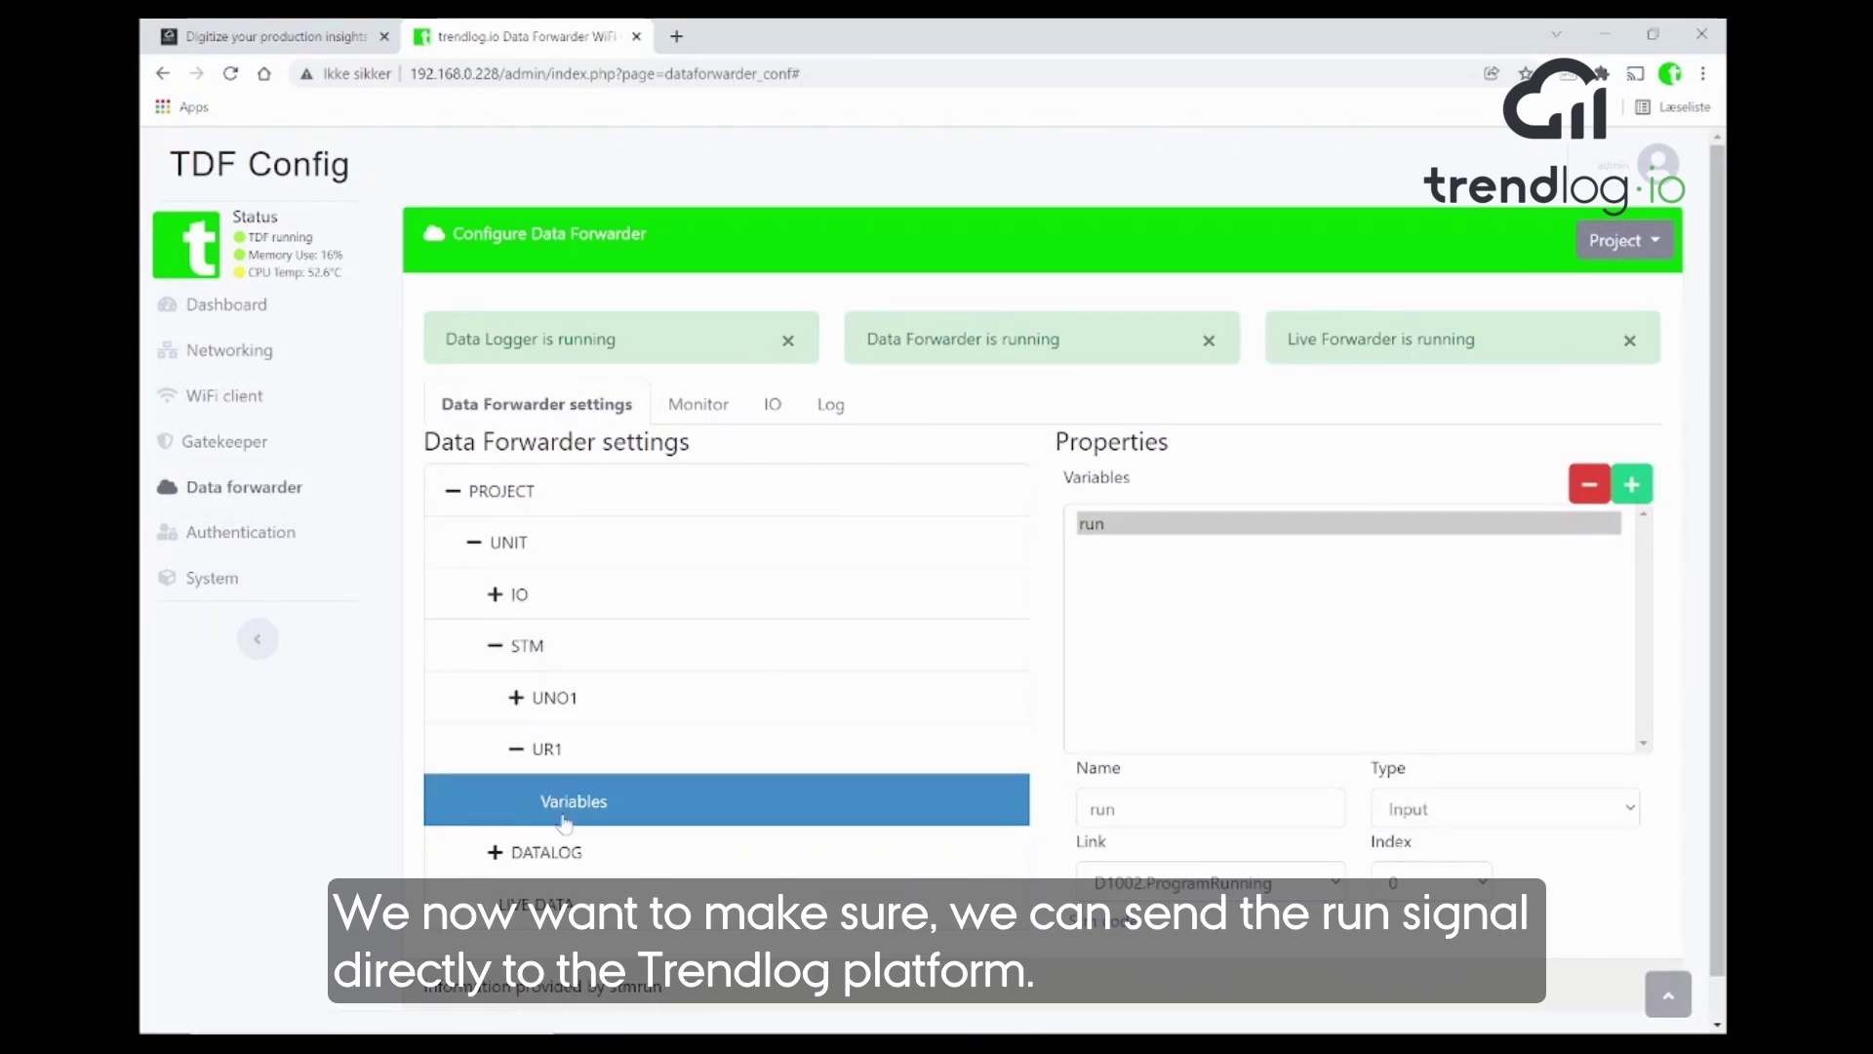
left_click(539, 904)
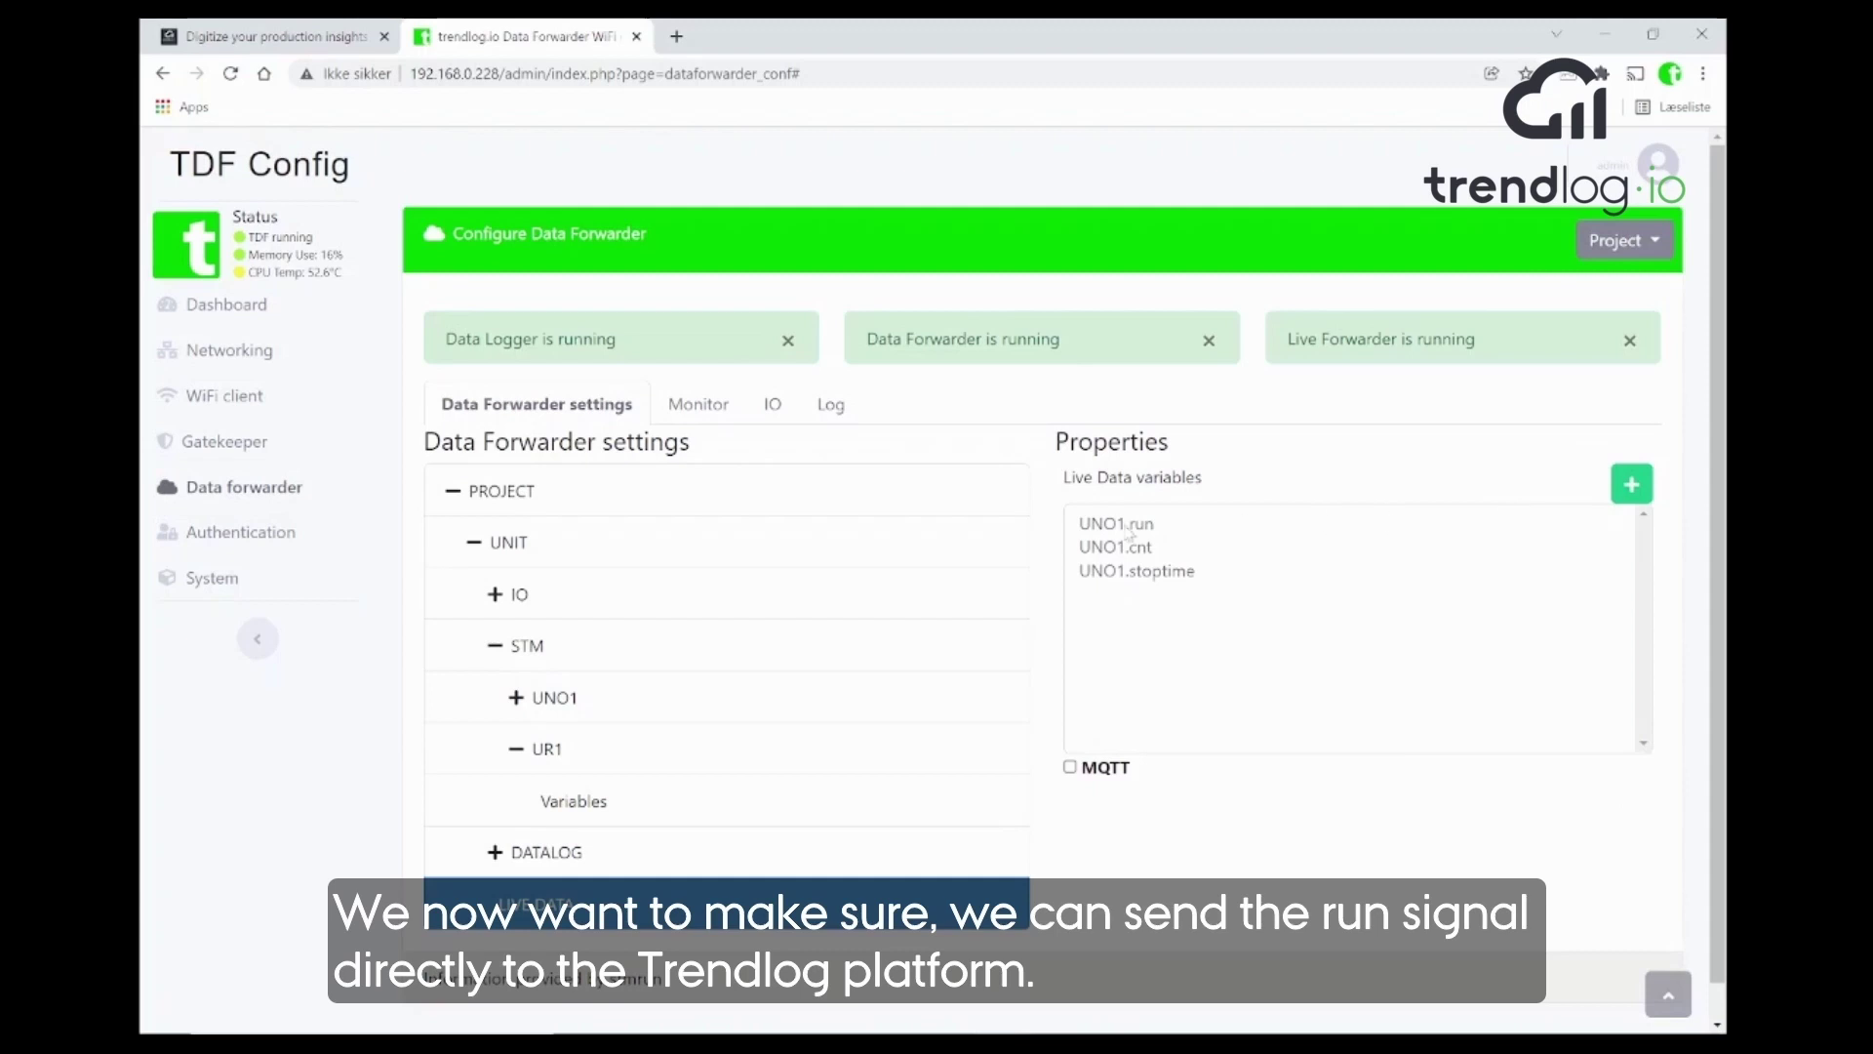
left_click(1633, 485)
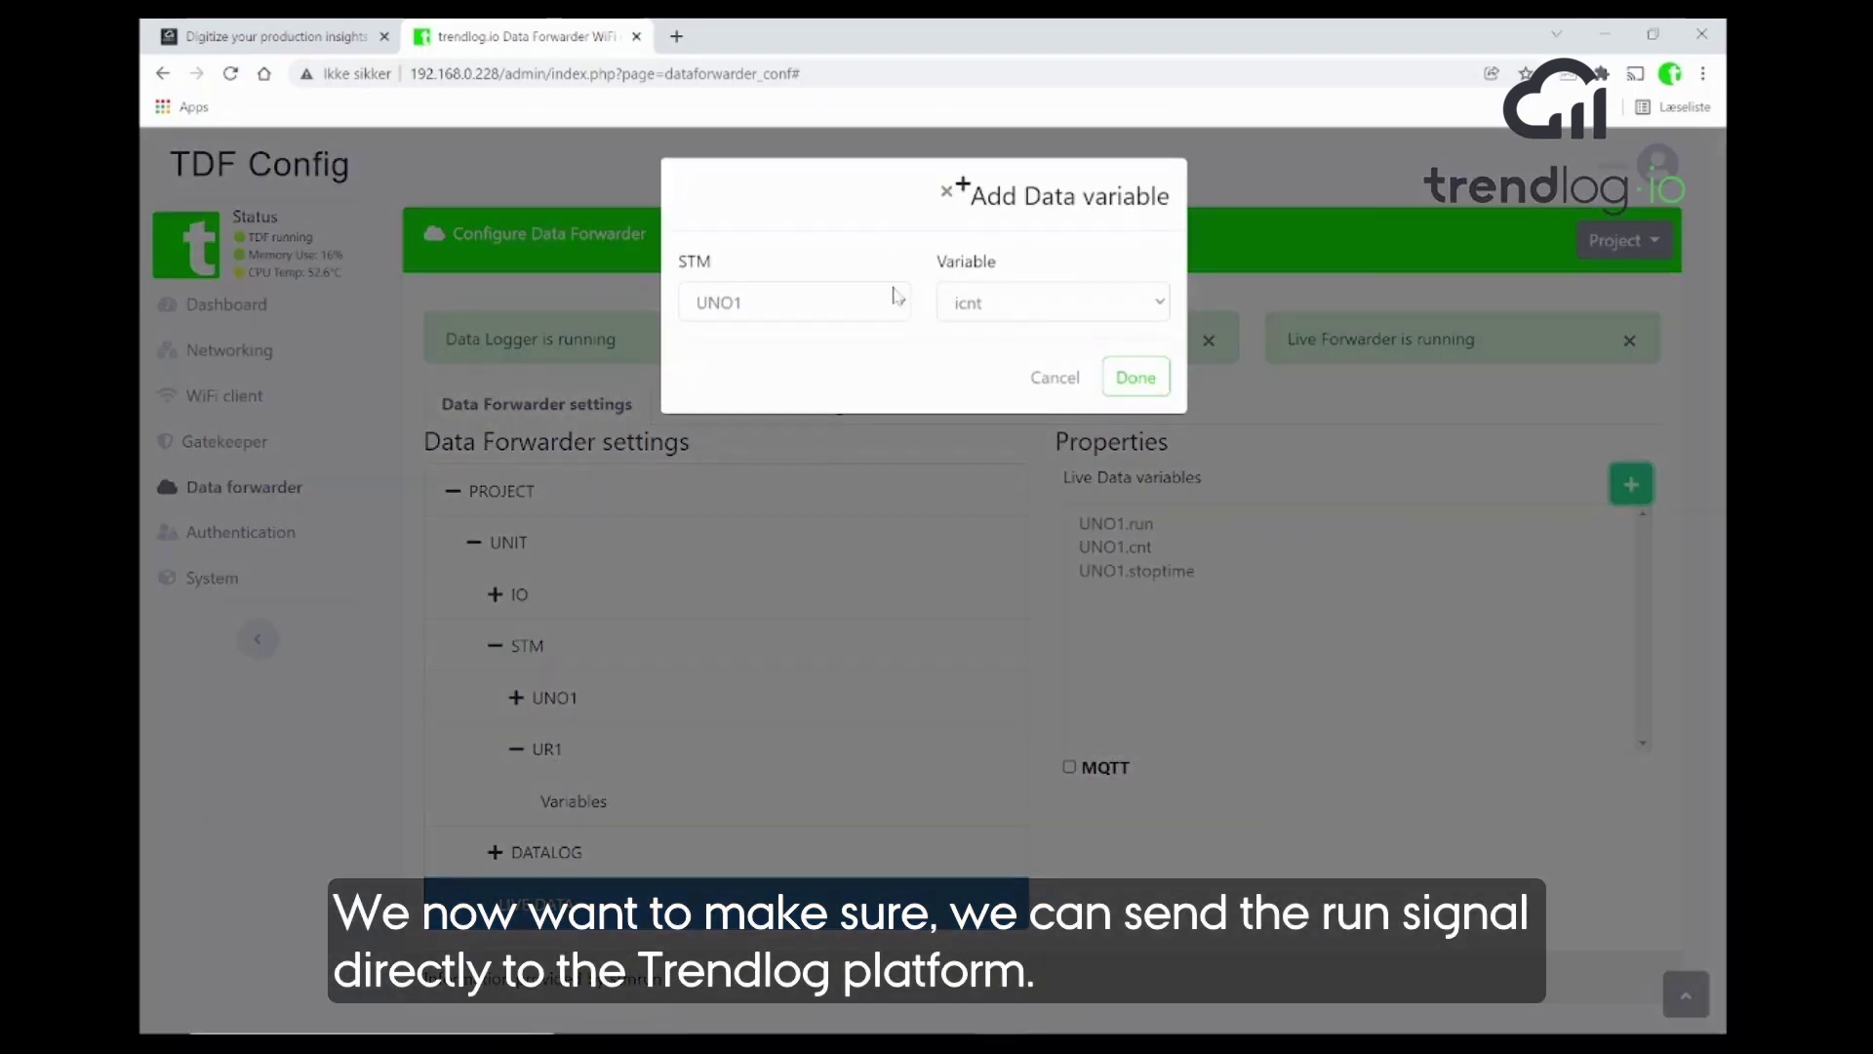
left_click(876, 304)
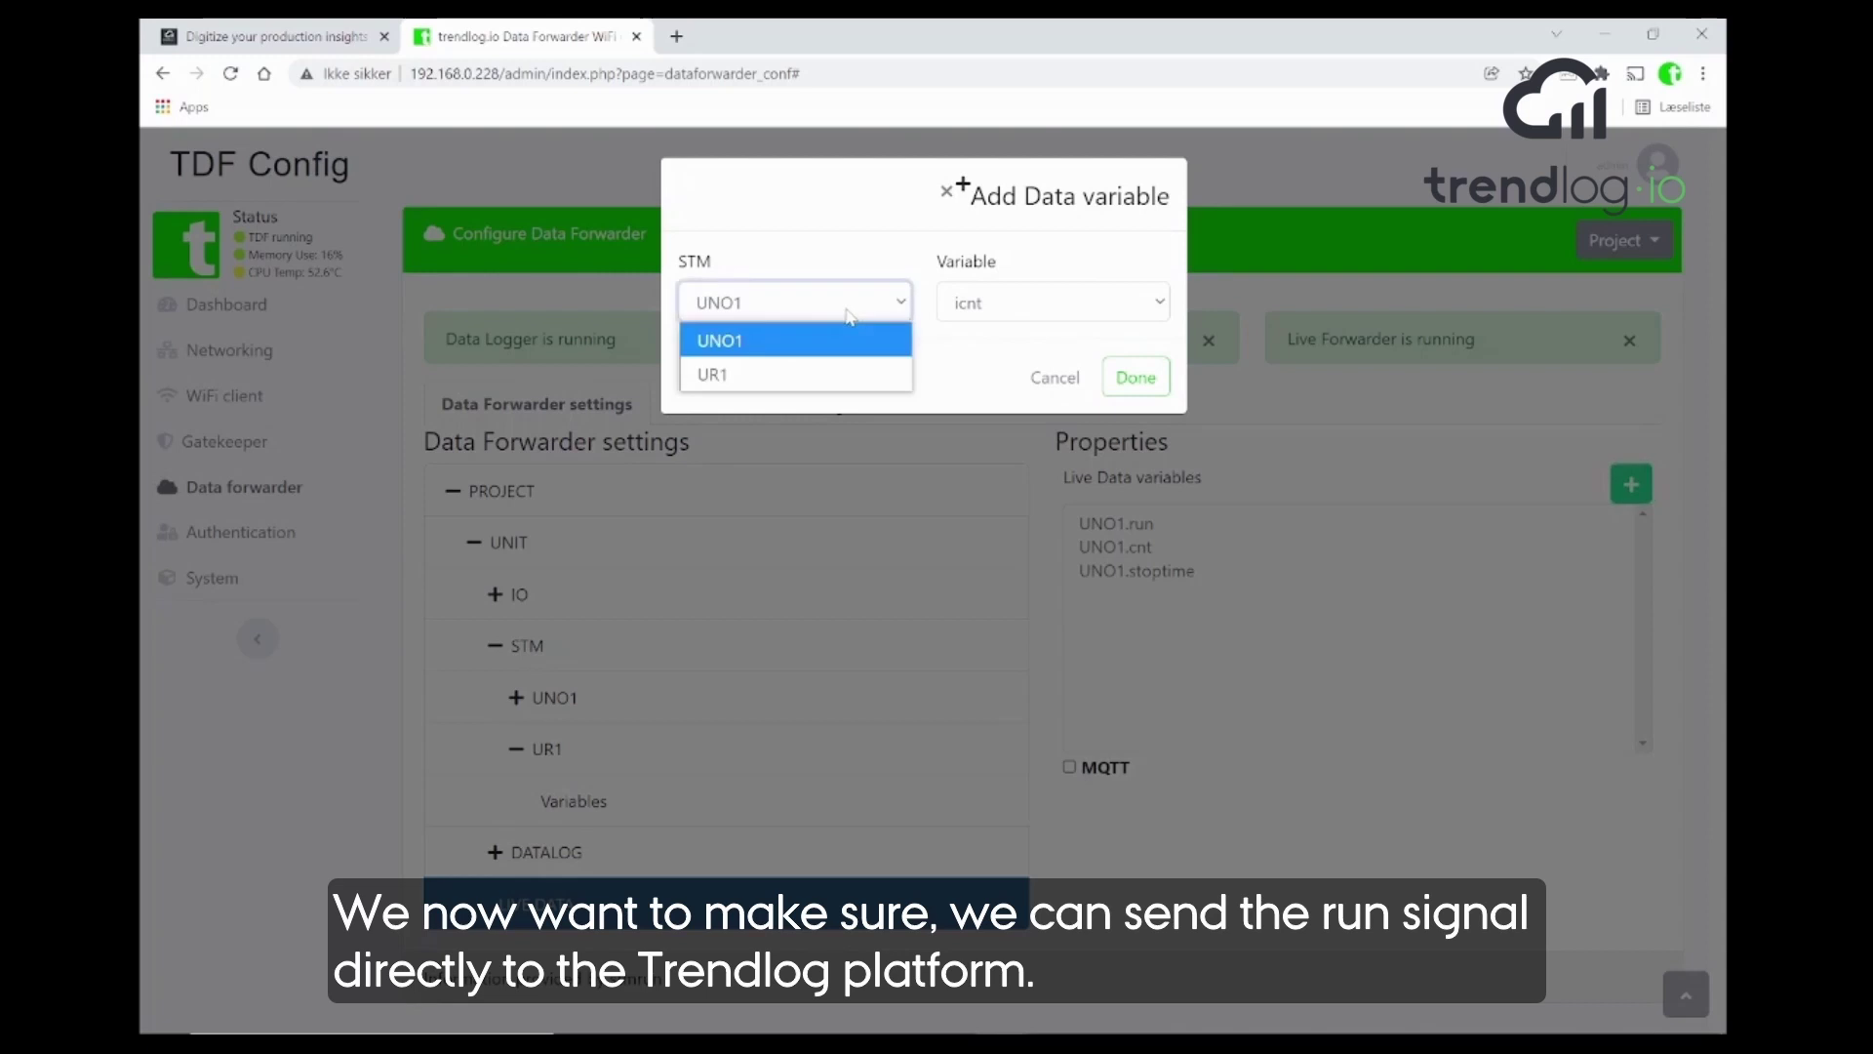
left_click(832, 376)
left_click(1003, 313)
left_click(1004, 317)
left_click(1133, 378)
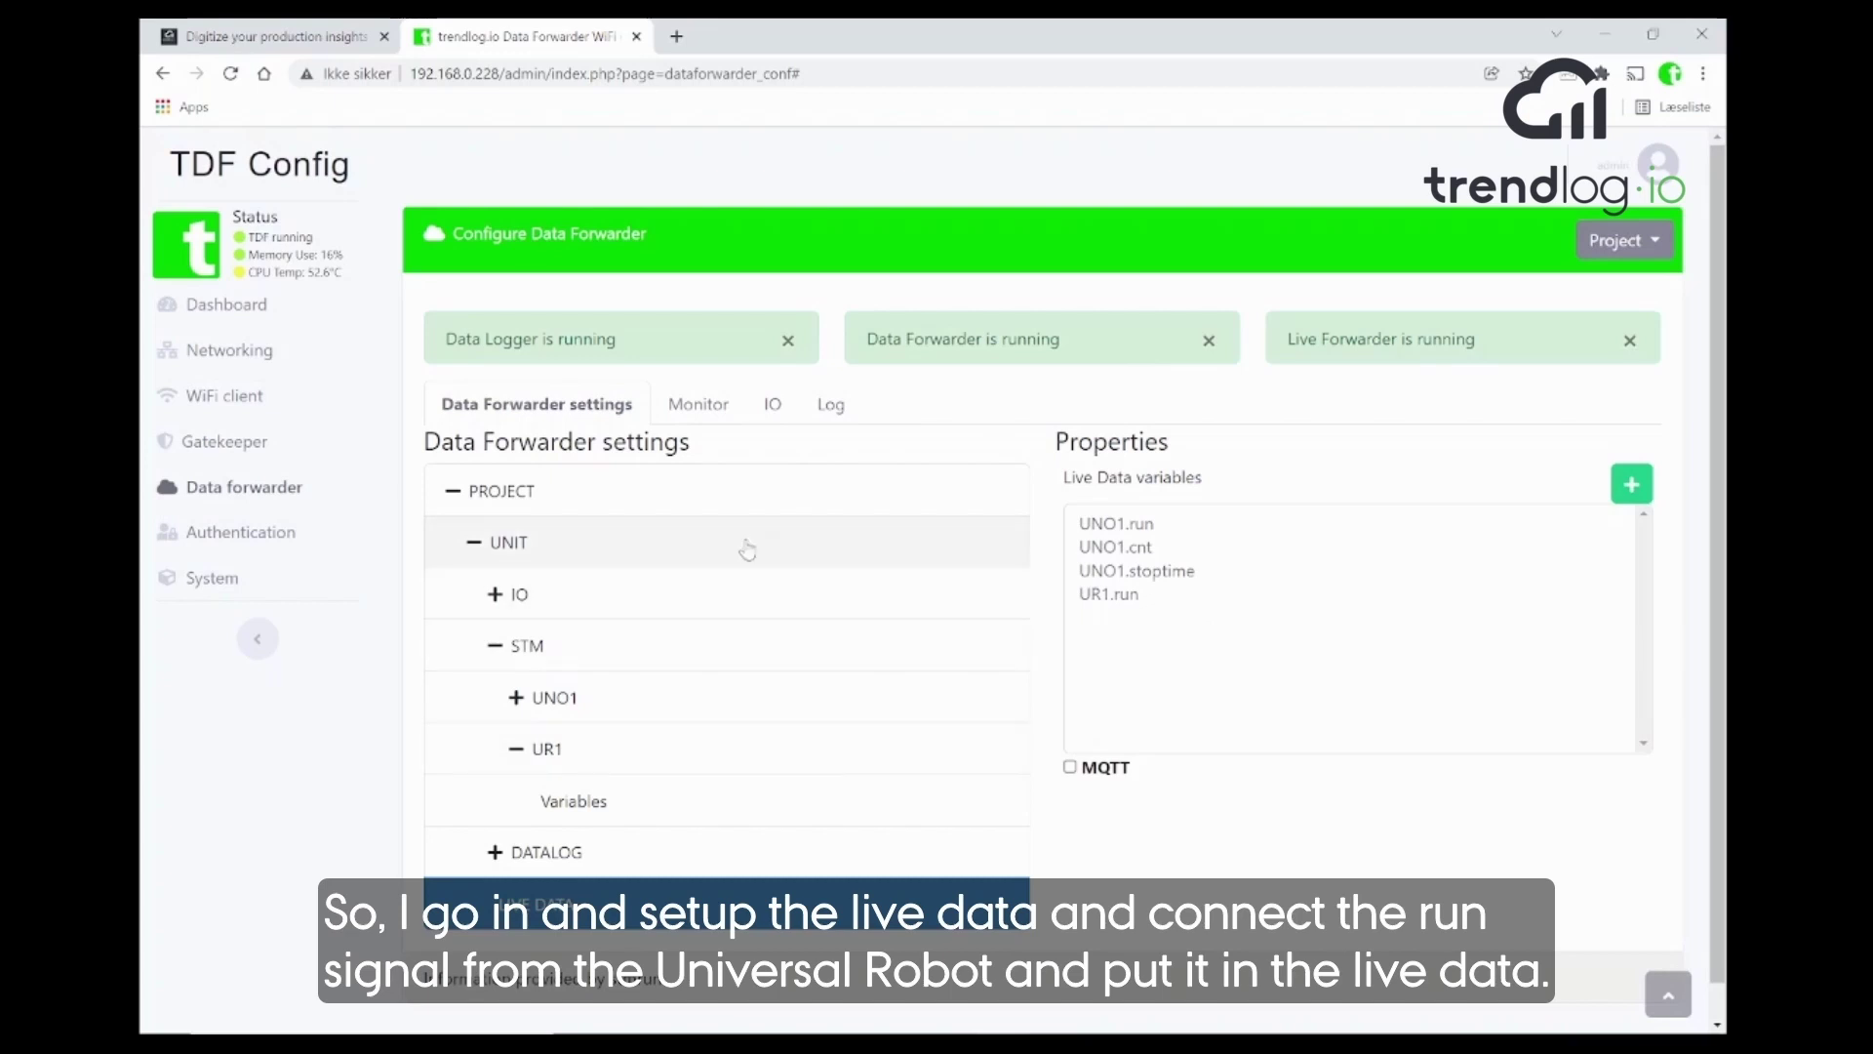
- Activate the updated live data settings and restart to put them into effect
left_click(1648, 254)
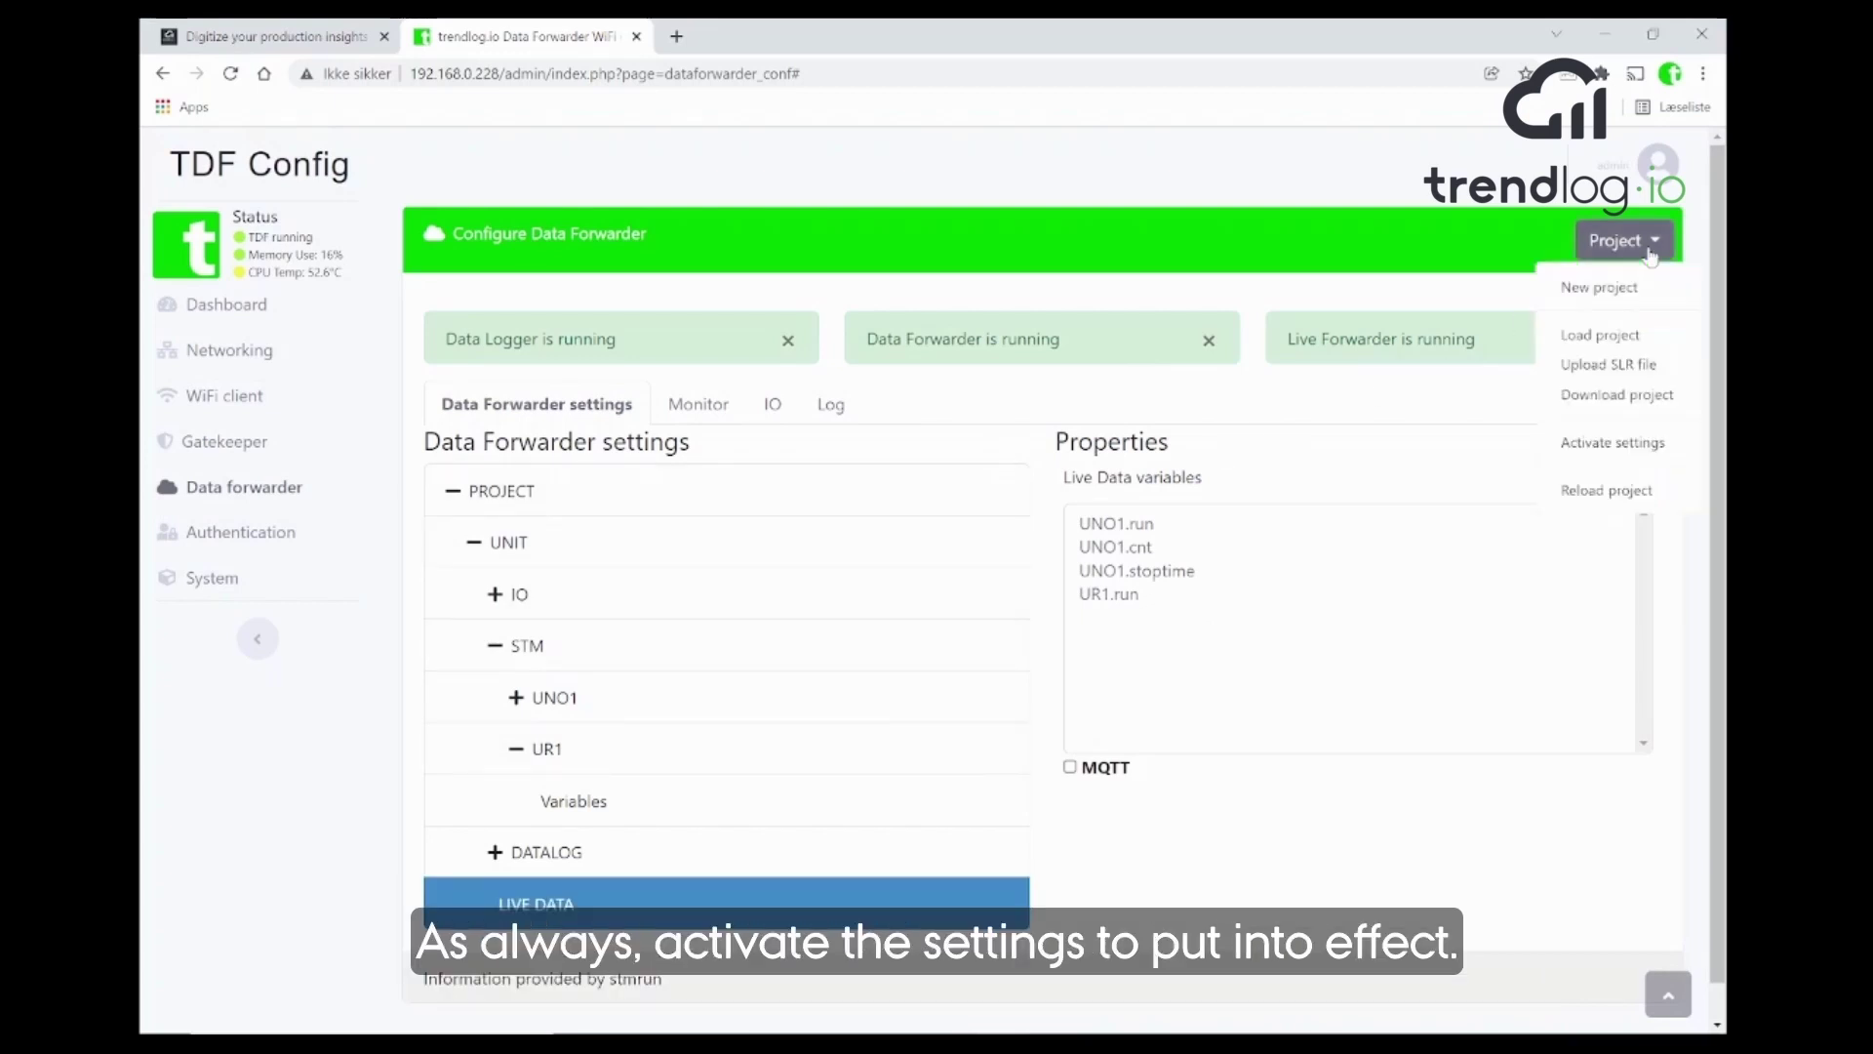
left_click(1596, 450)
left_click(1130, 417)
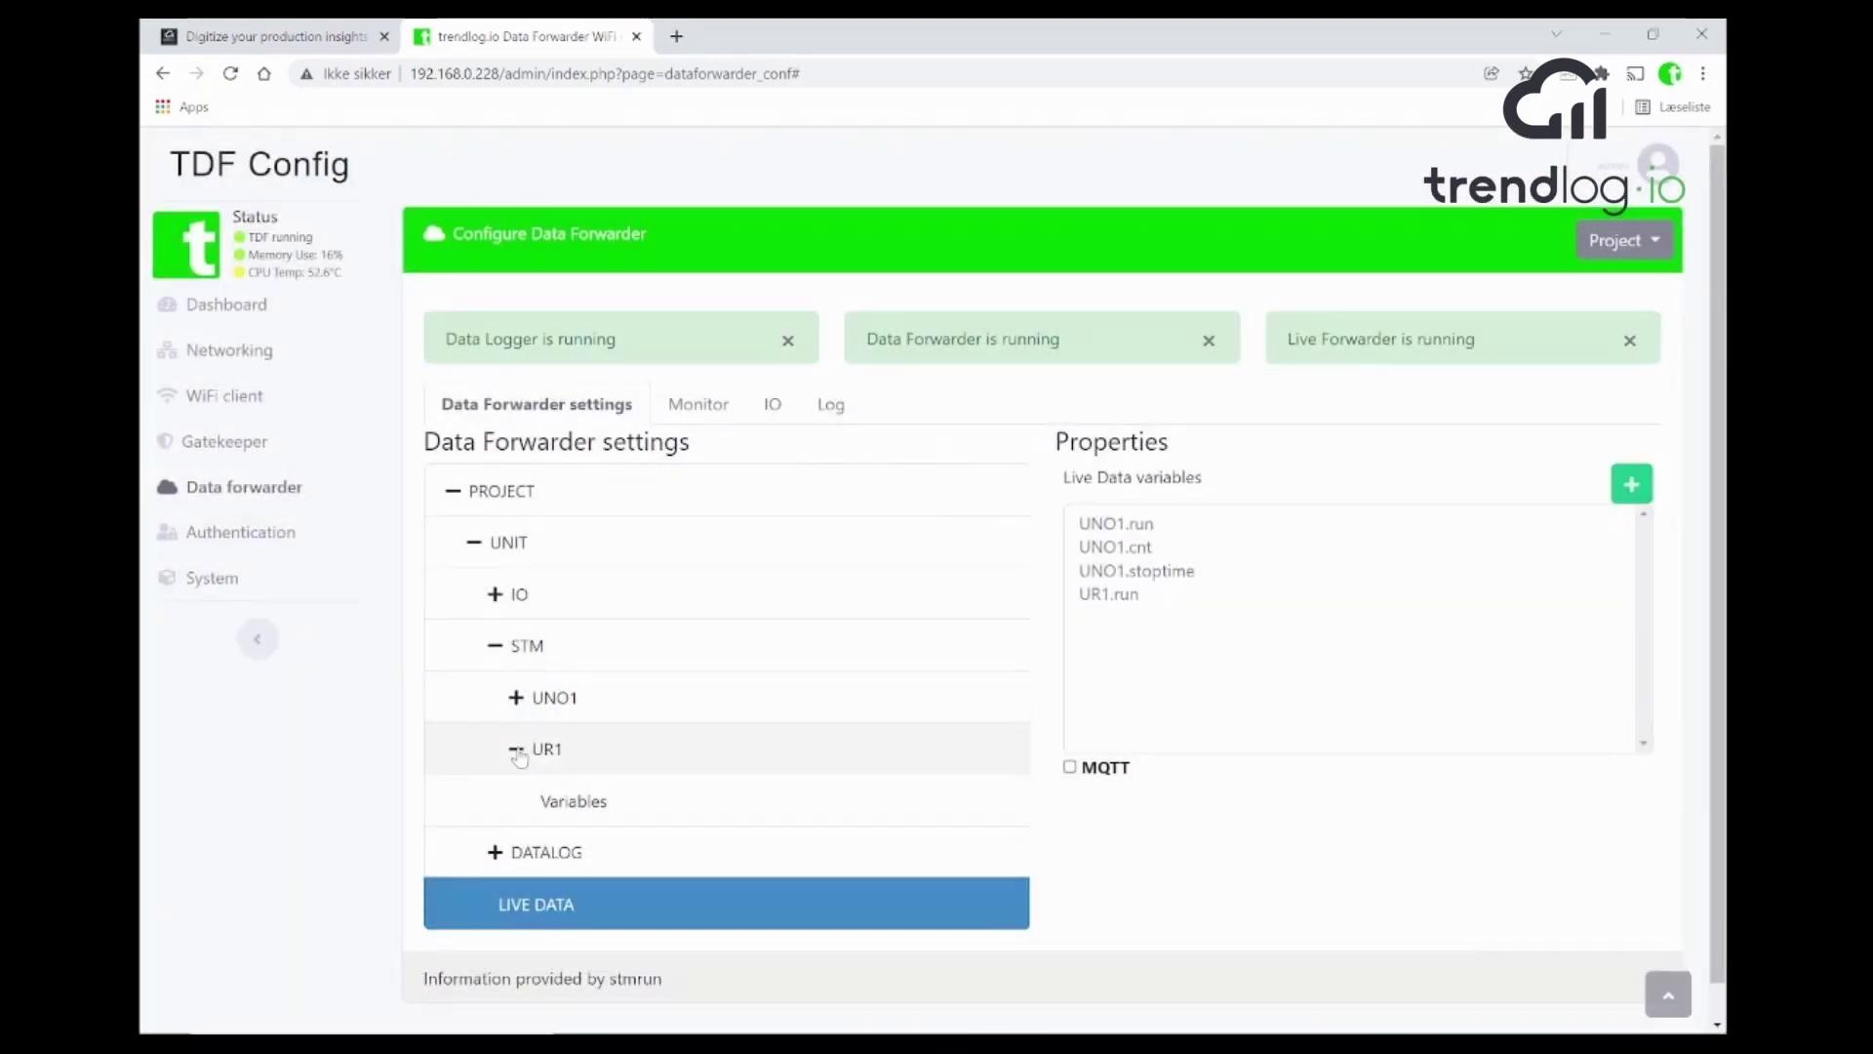
- Copy the device ID prefix from the DATALOG properties in the data forwarder settings
left_click(497, 647)
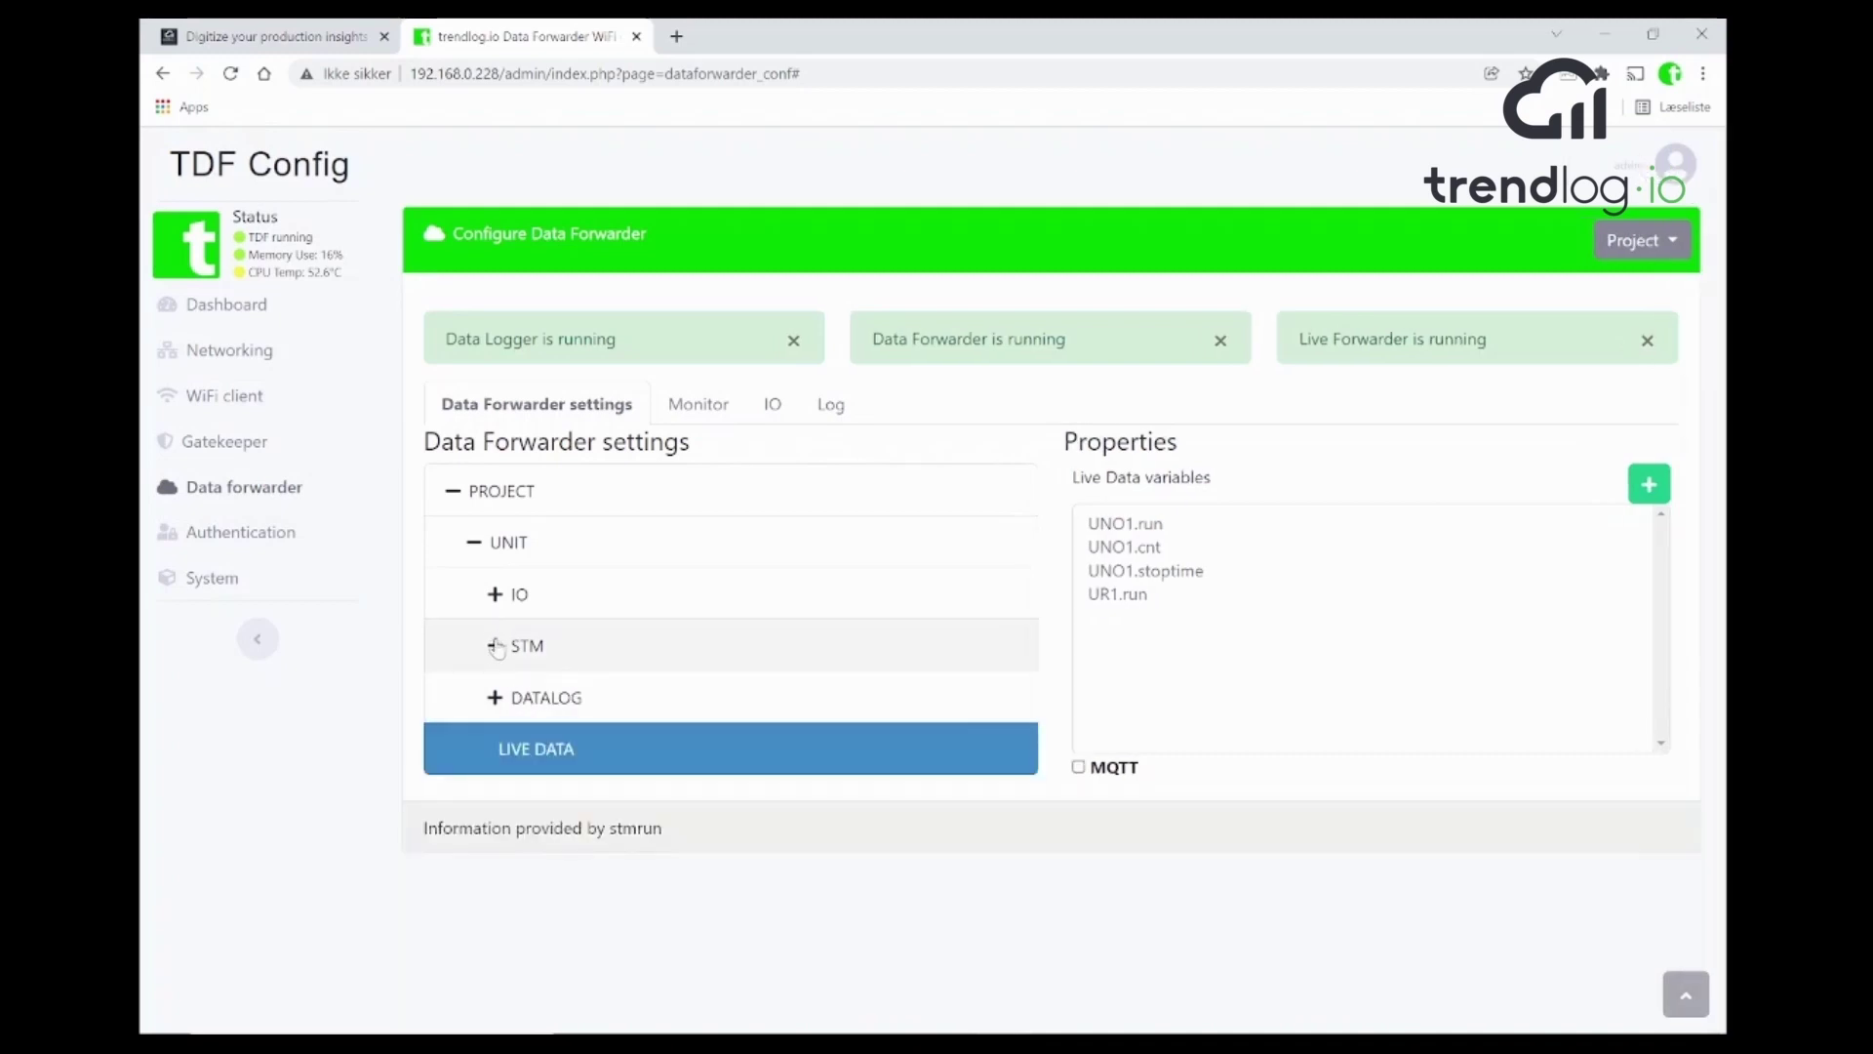
left_click(535, 703)
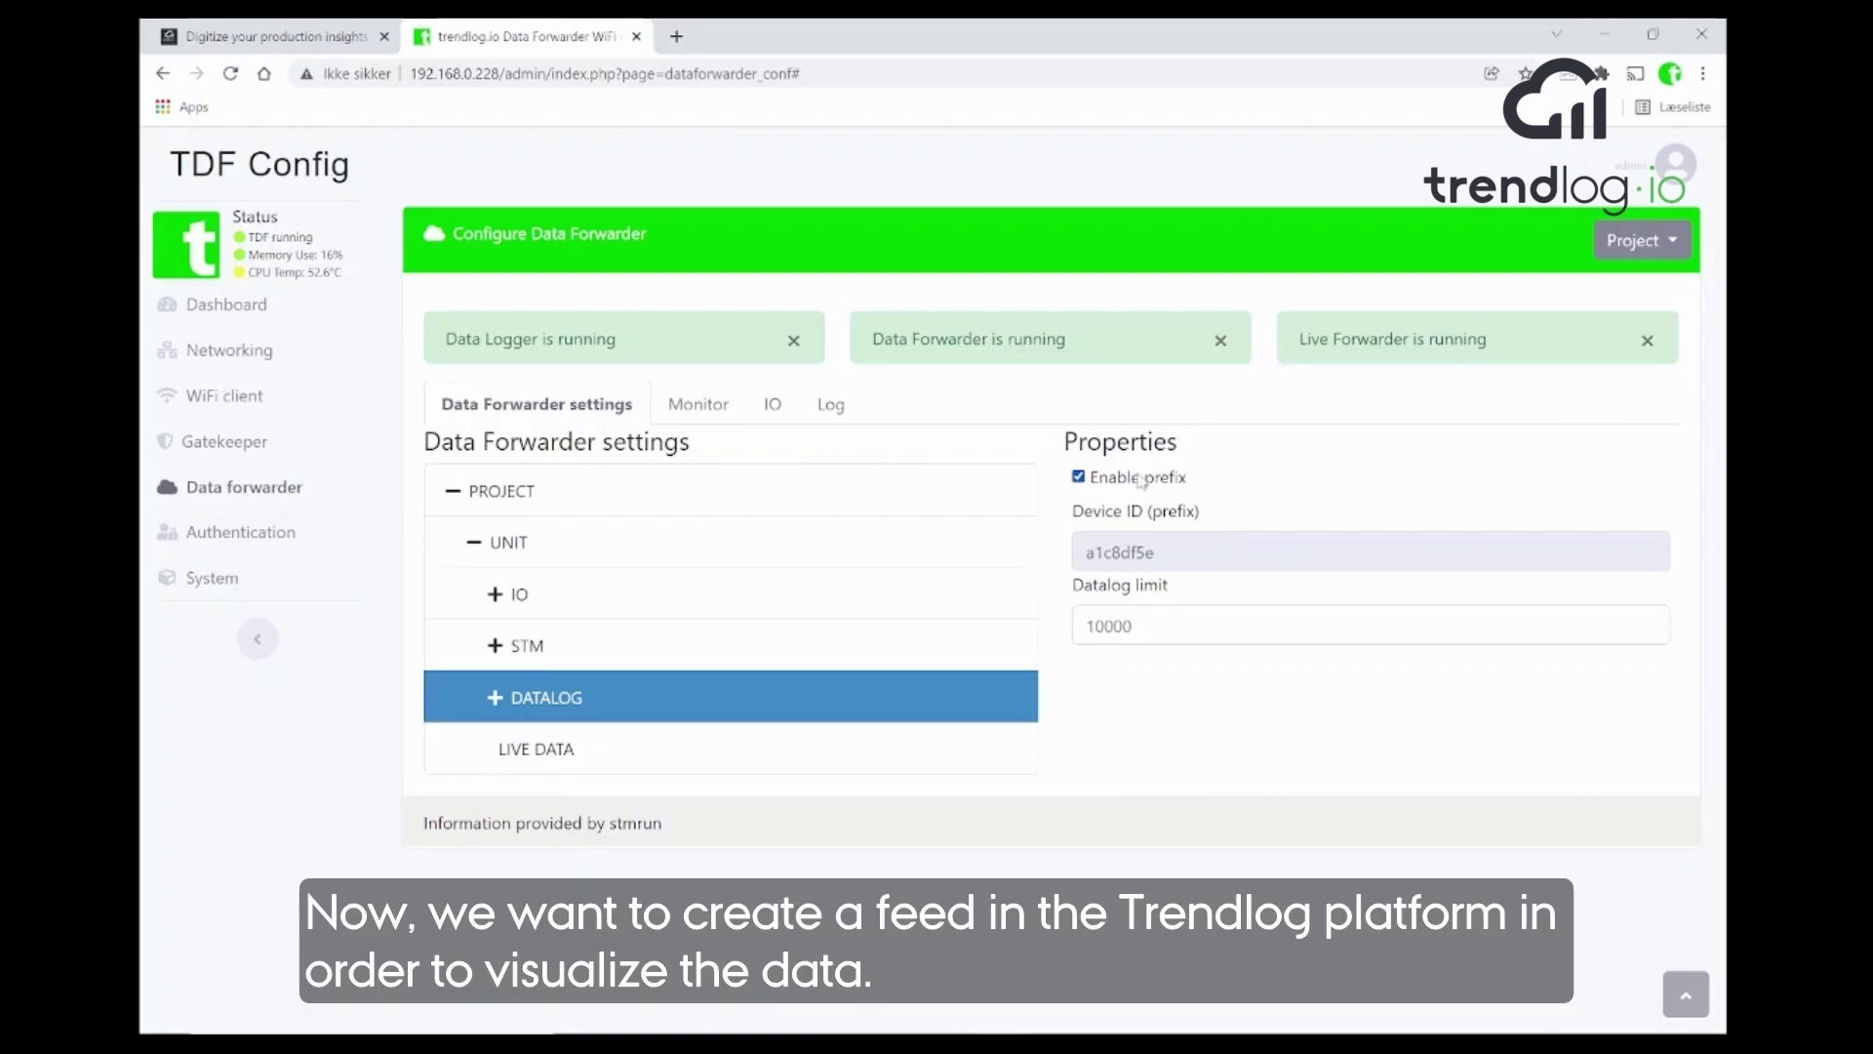
left_click_drag(1085, 553, 1146, 552)
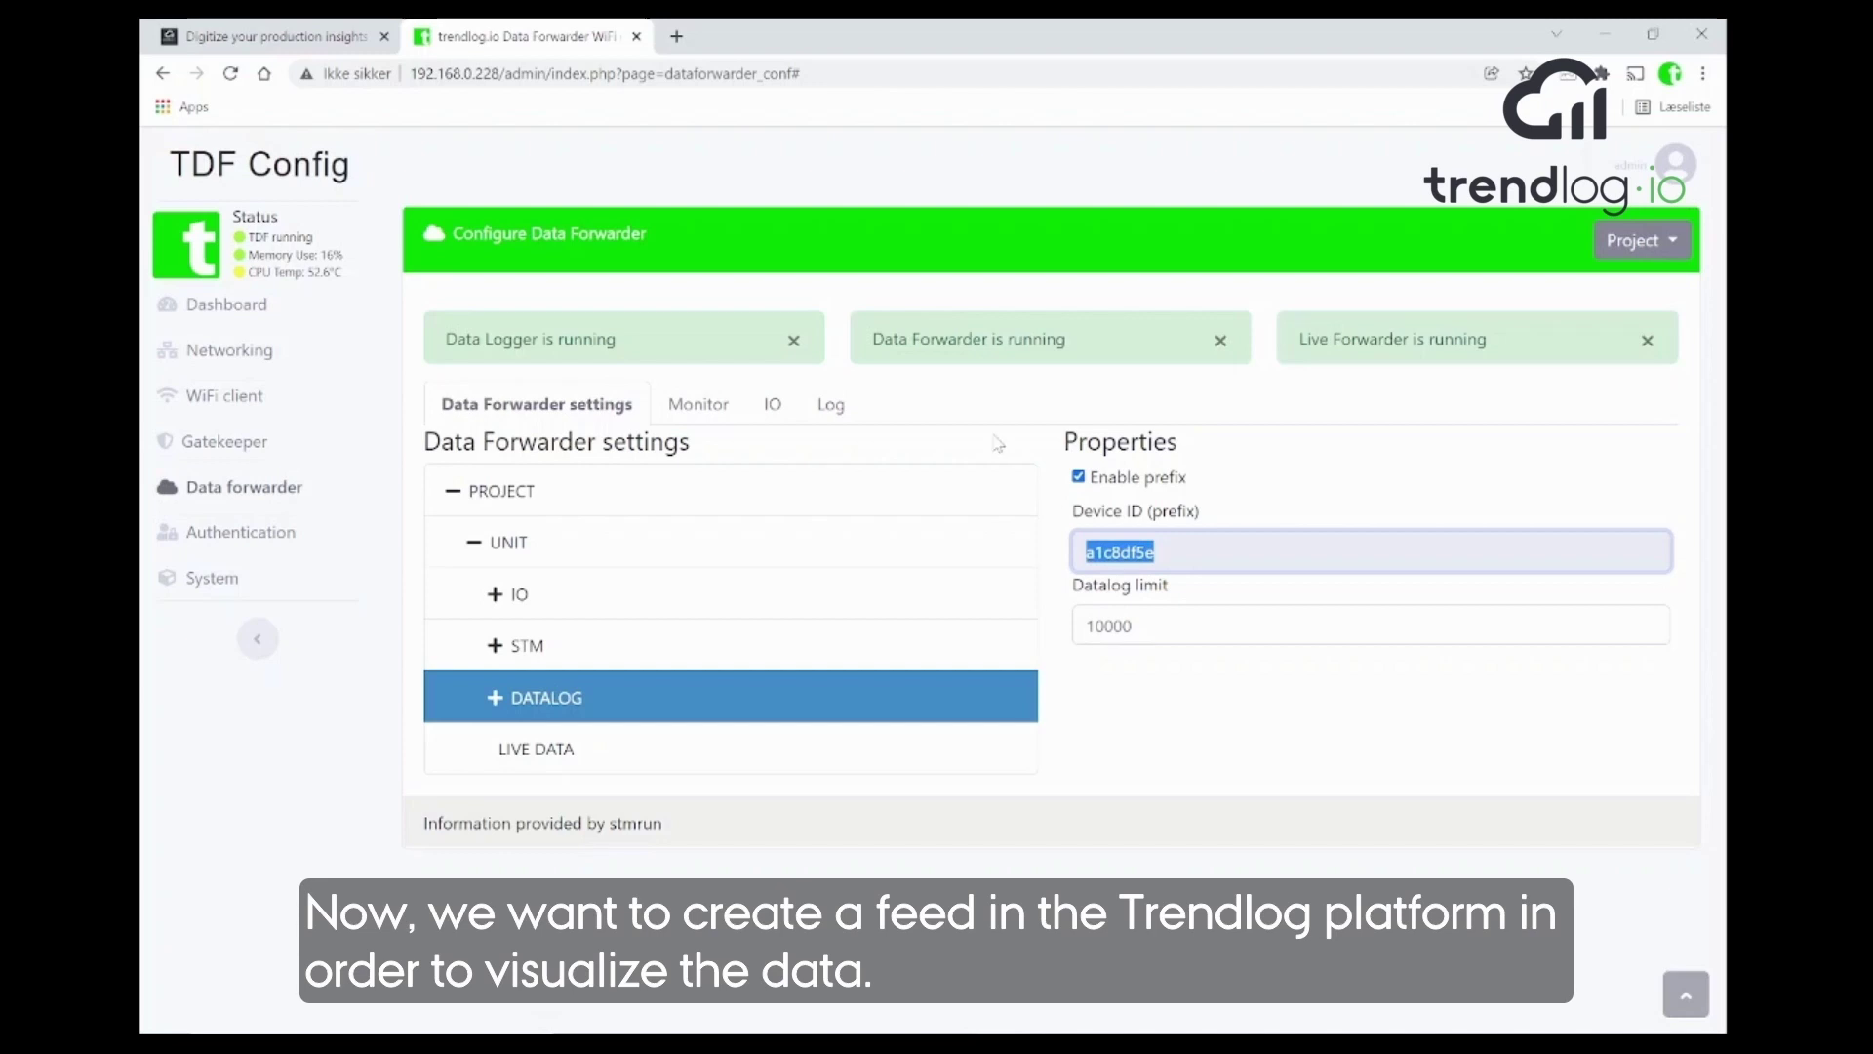
left_click(519, 159)
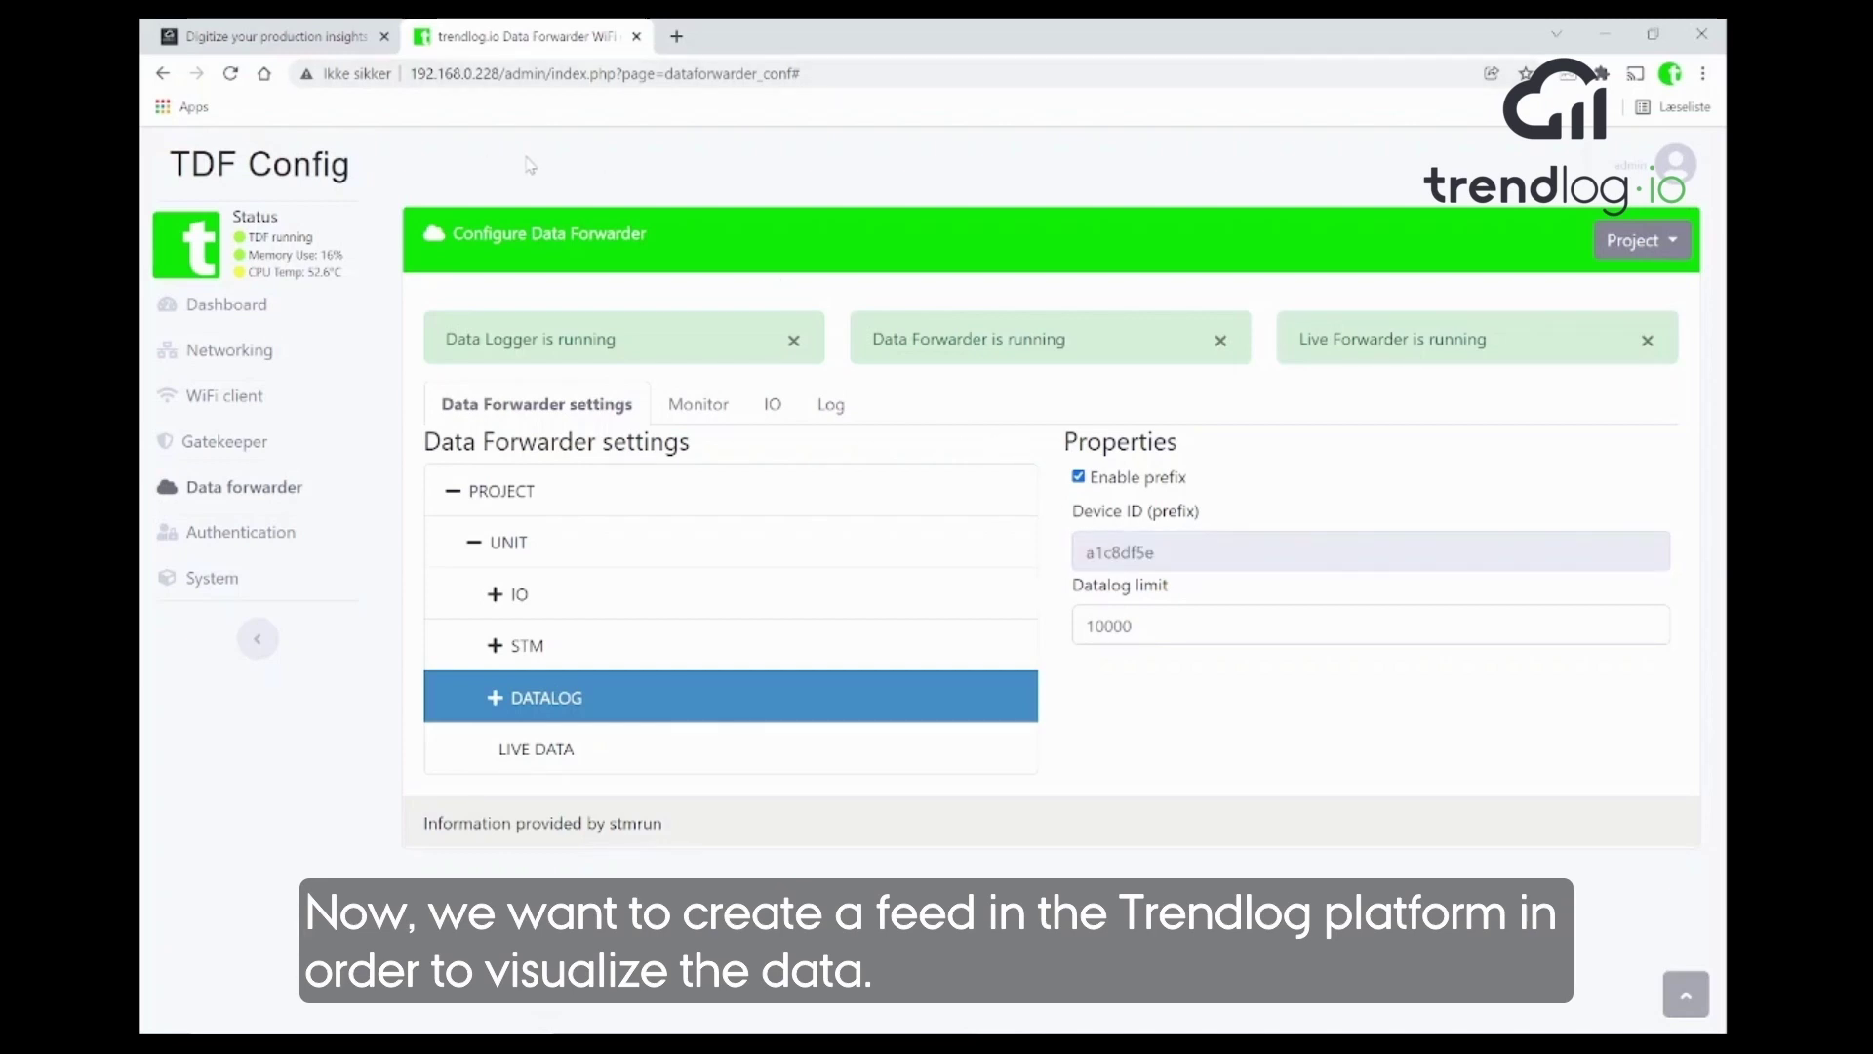
- Switch to the Trendlog website and sign in to the platform with the saved account credentials
left_click(291, 37)
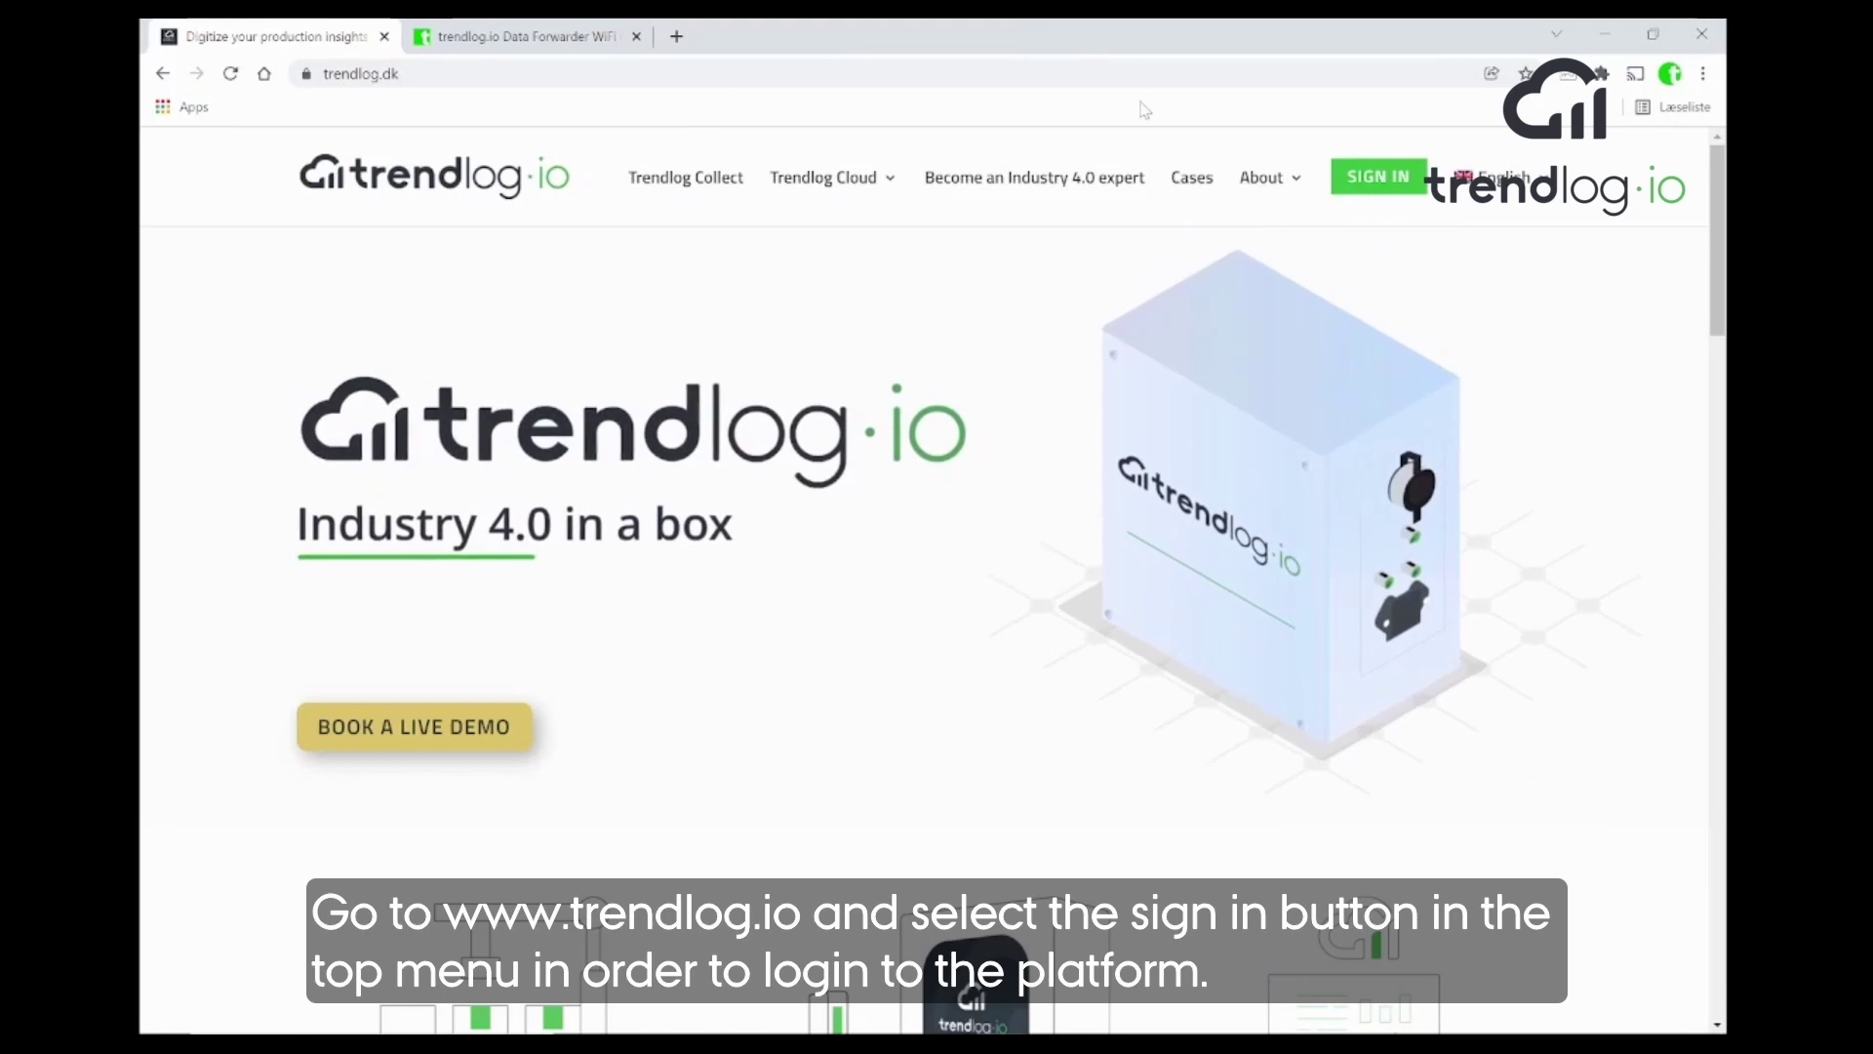
left_click(1376, 181)
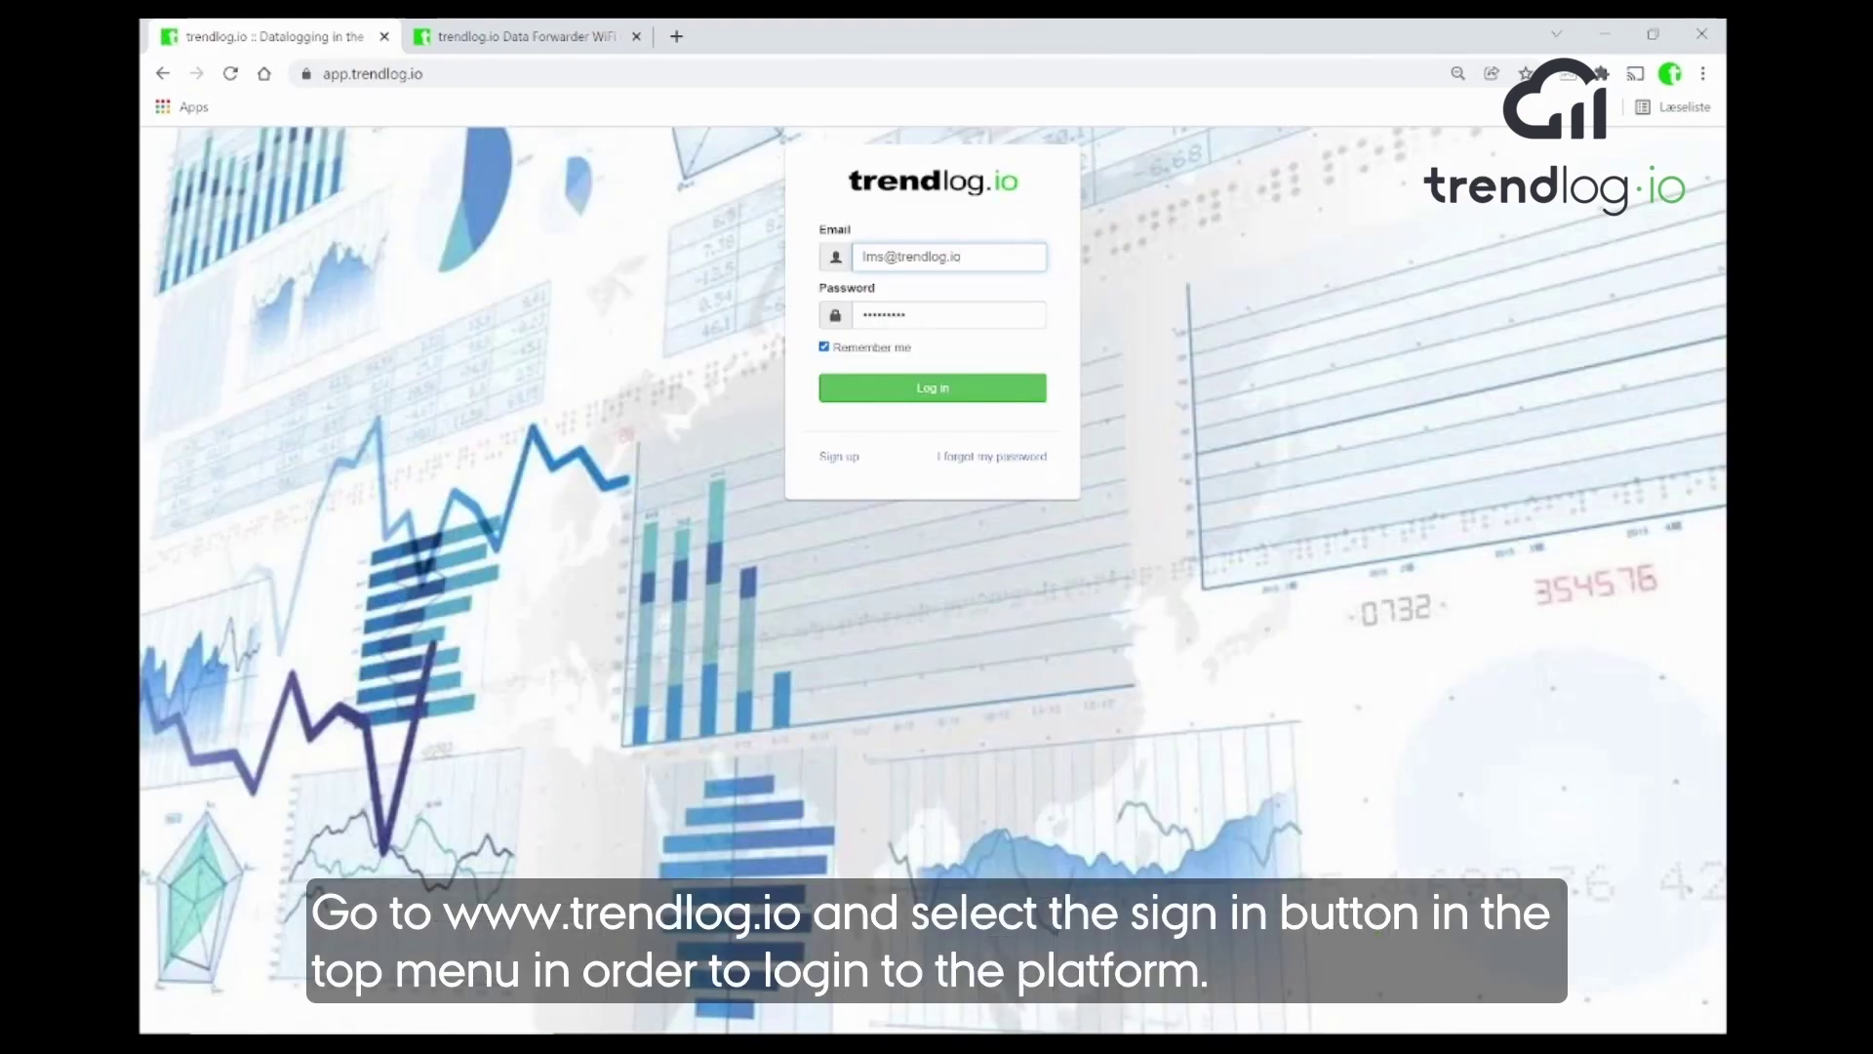
left_click(935, 390)
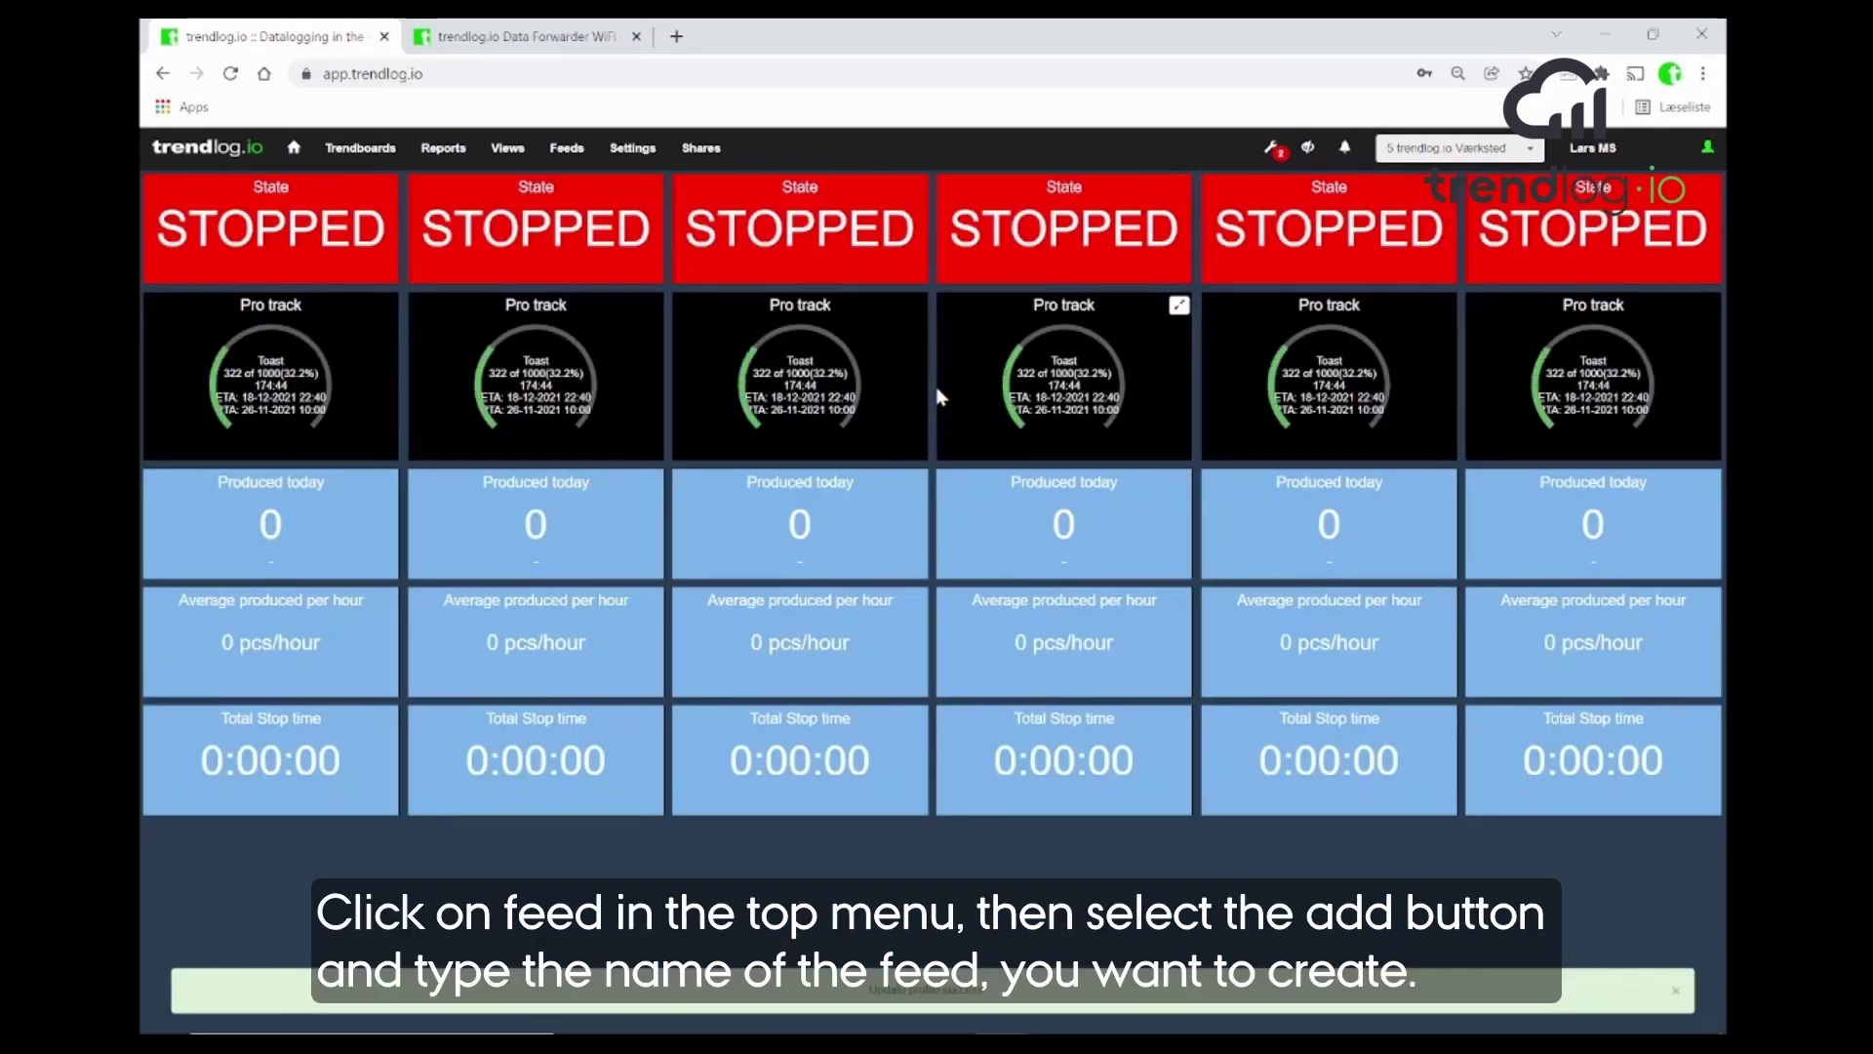
- Create a new feed named a1c8df5e_UR1_run in the Trendlog platform, without a feed label
left_click(570, 149)
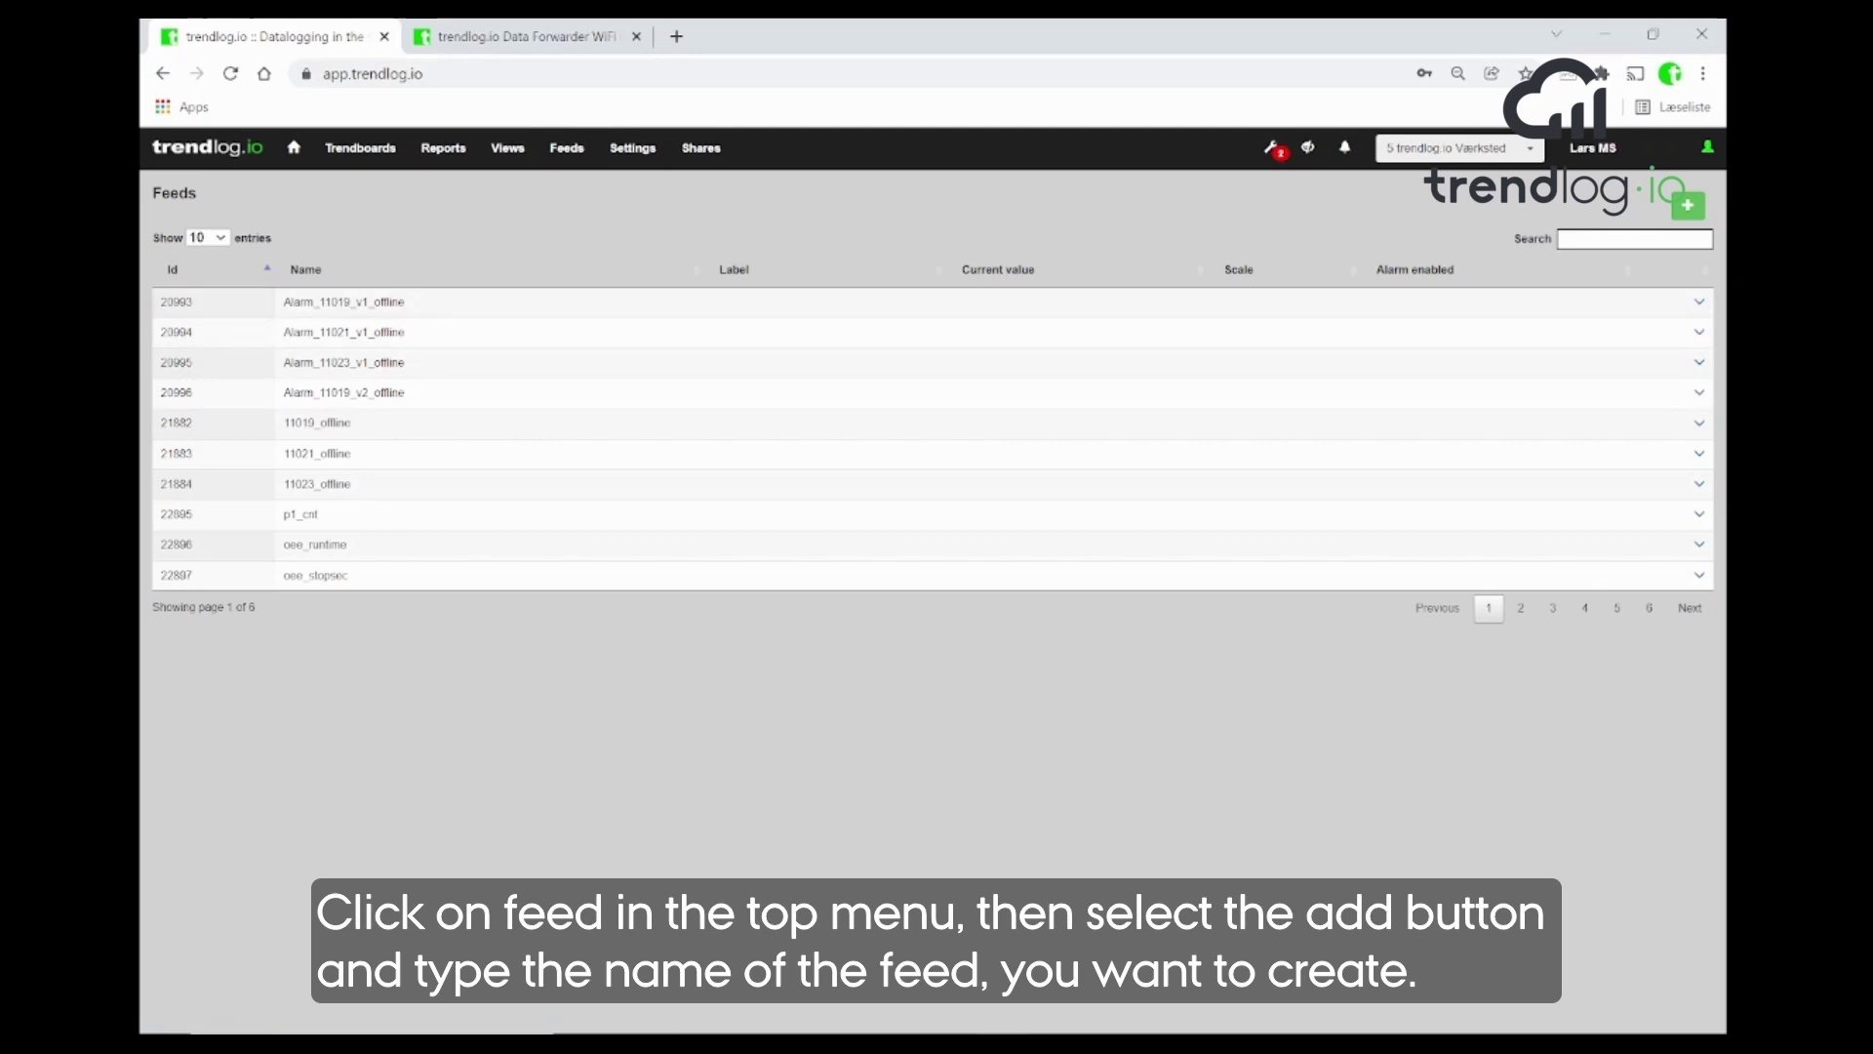
left_click(1688, 206)
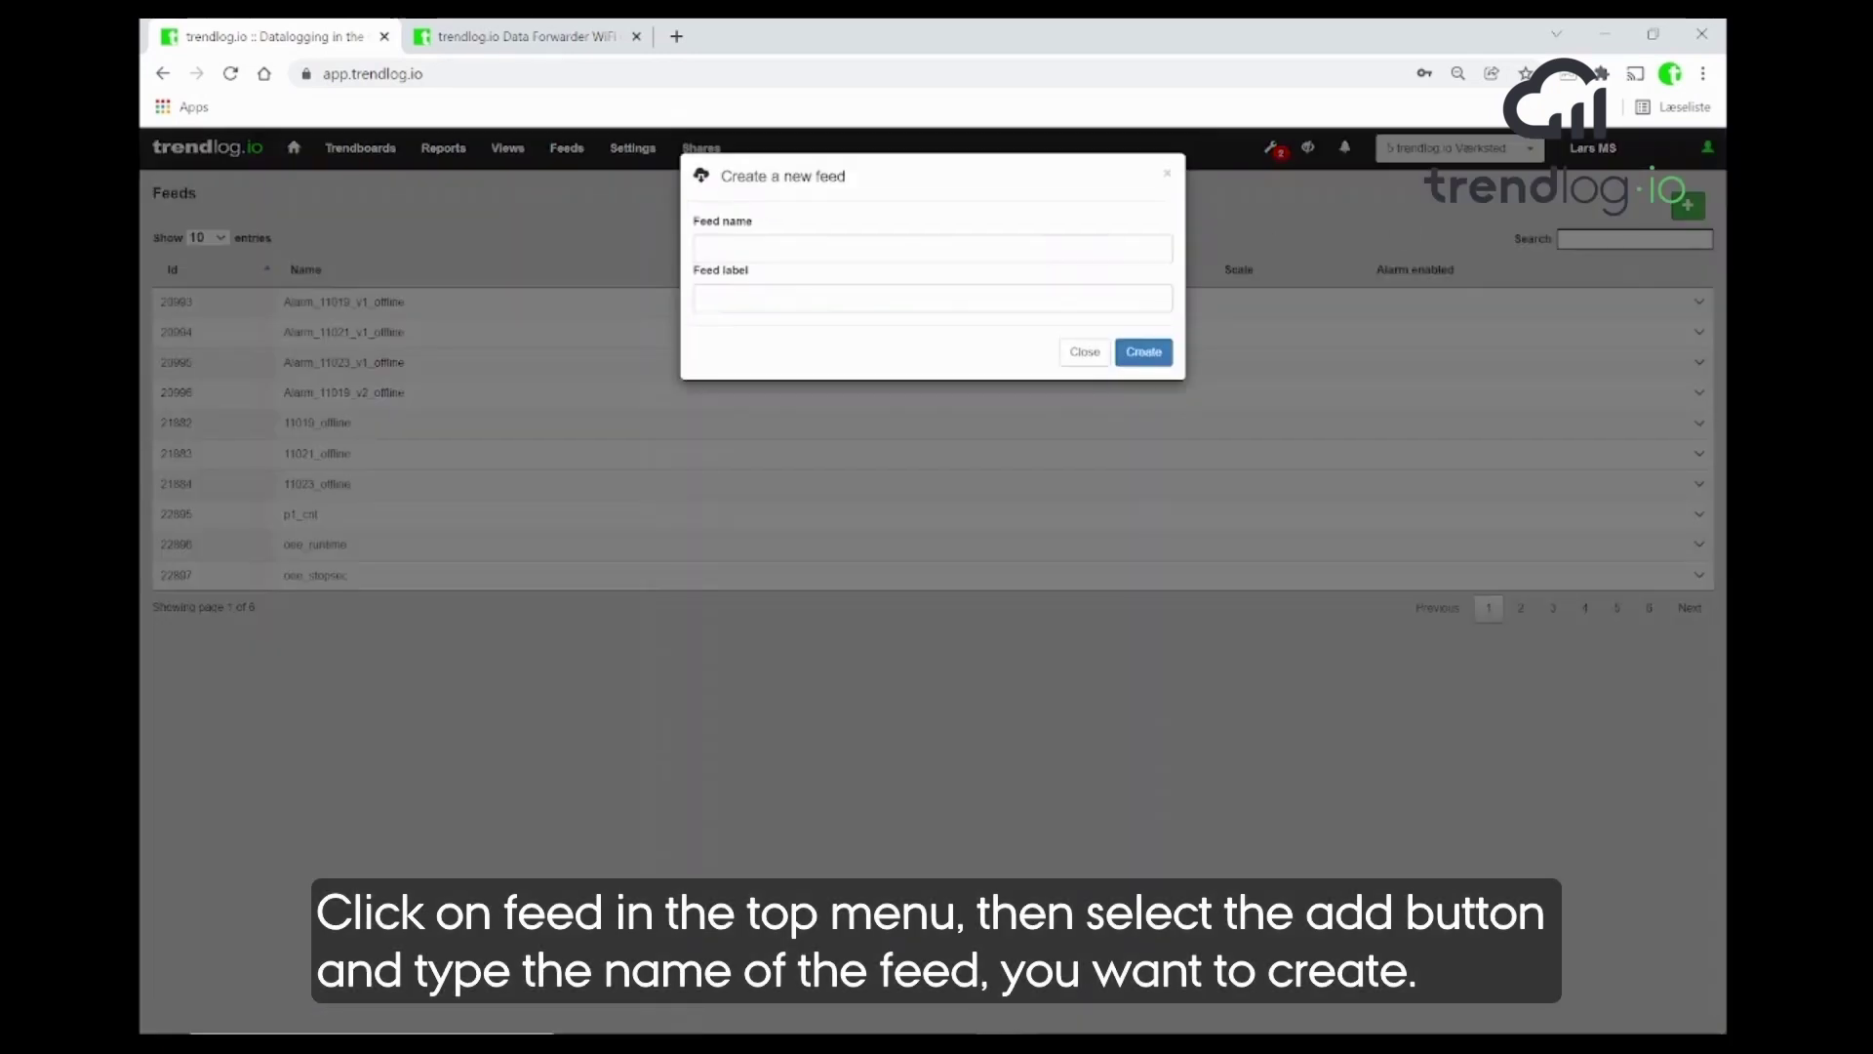
left_click(932, 248)
type("a1c8df5e")
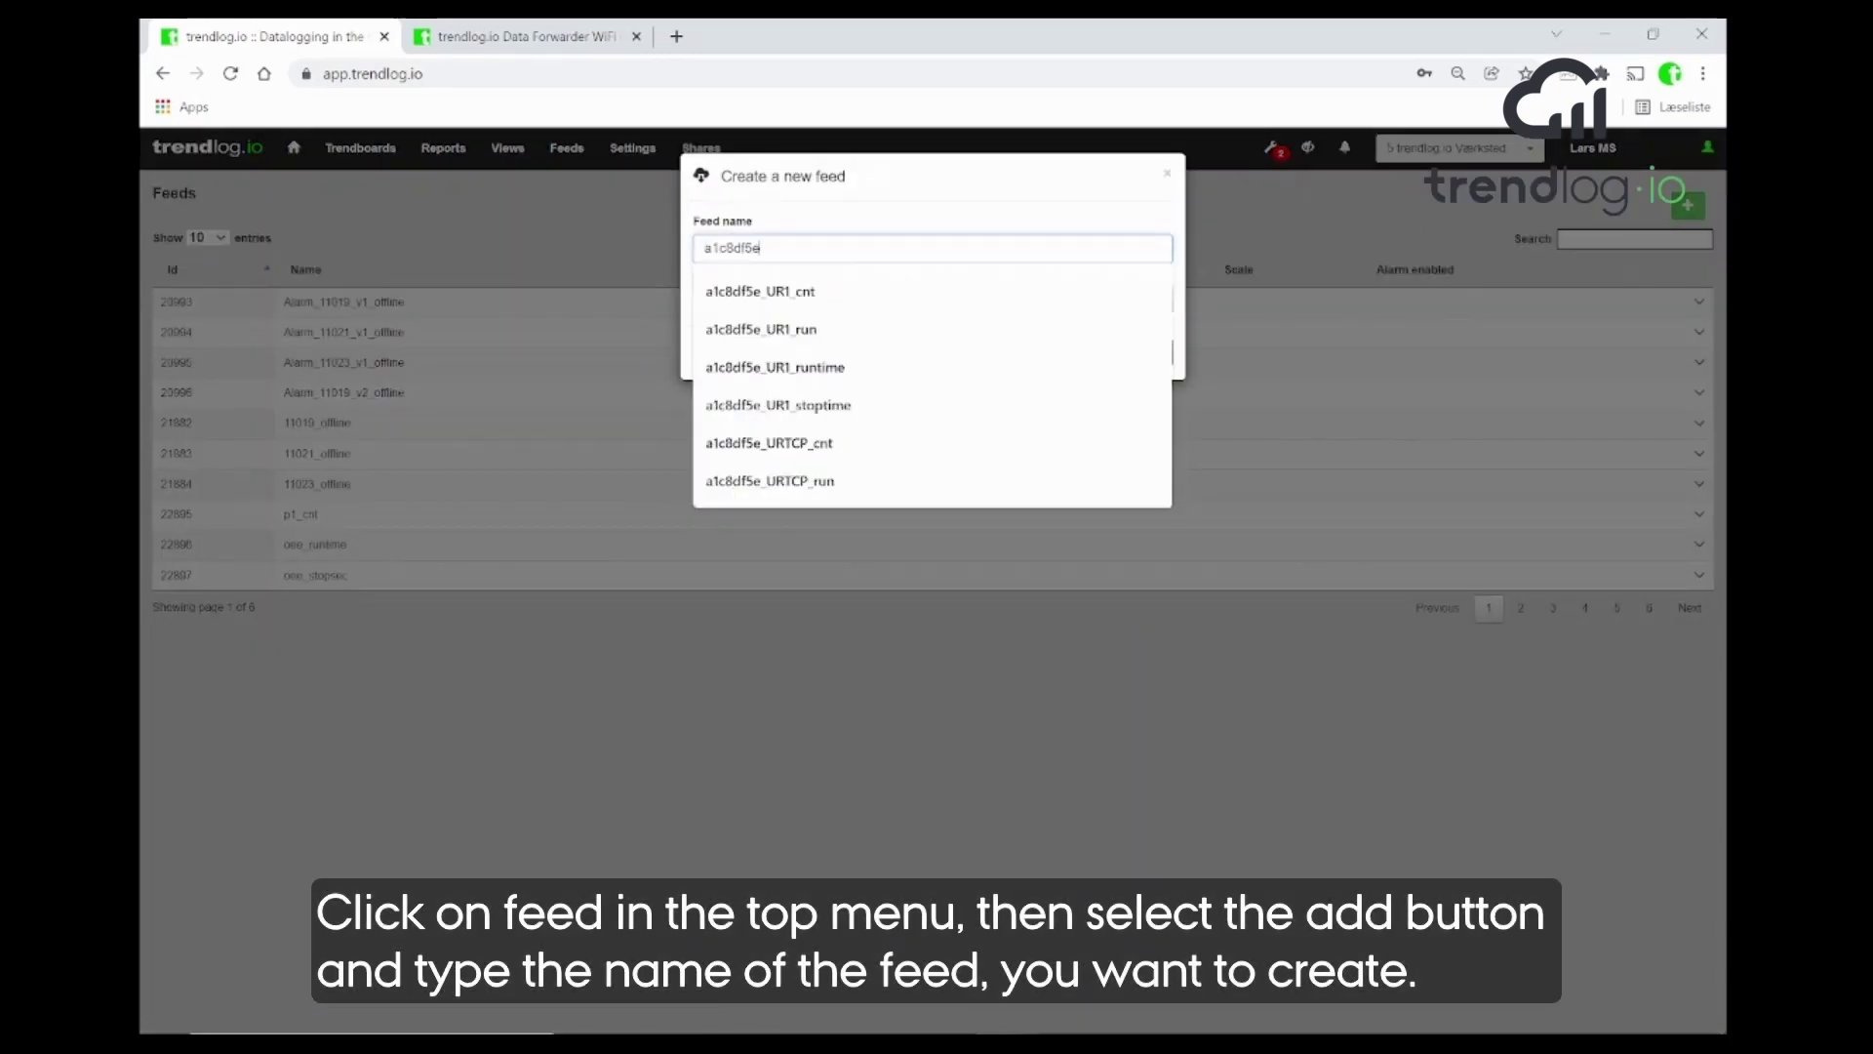
type("_UR")
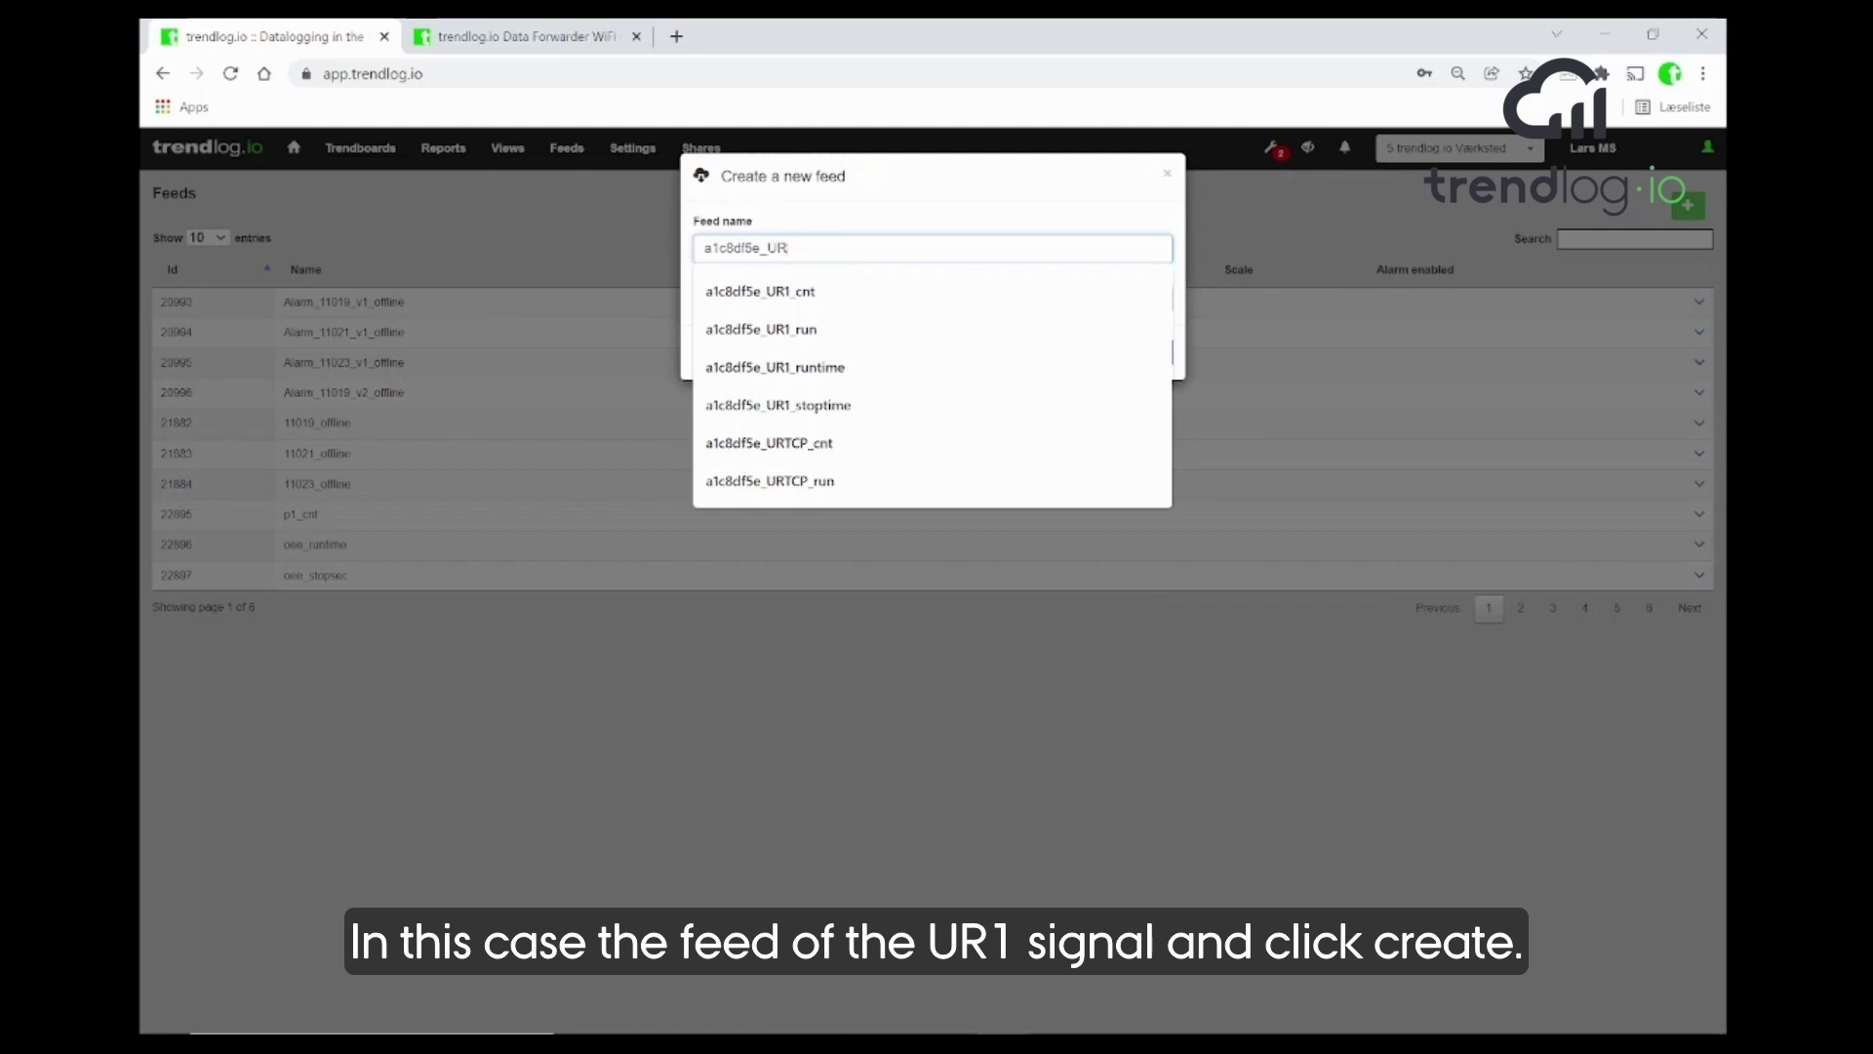
type("1")
type("_run")
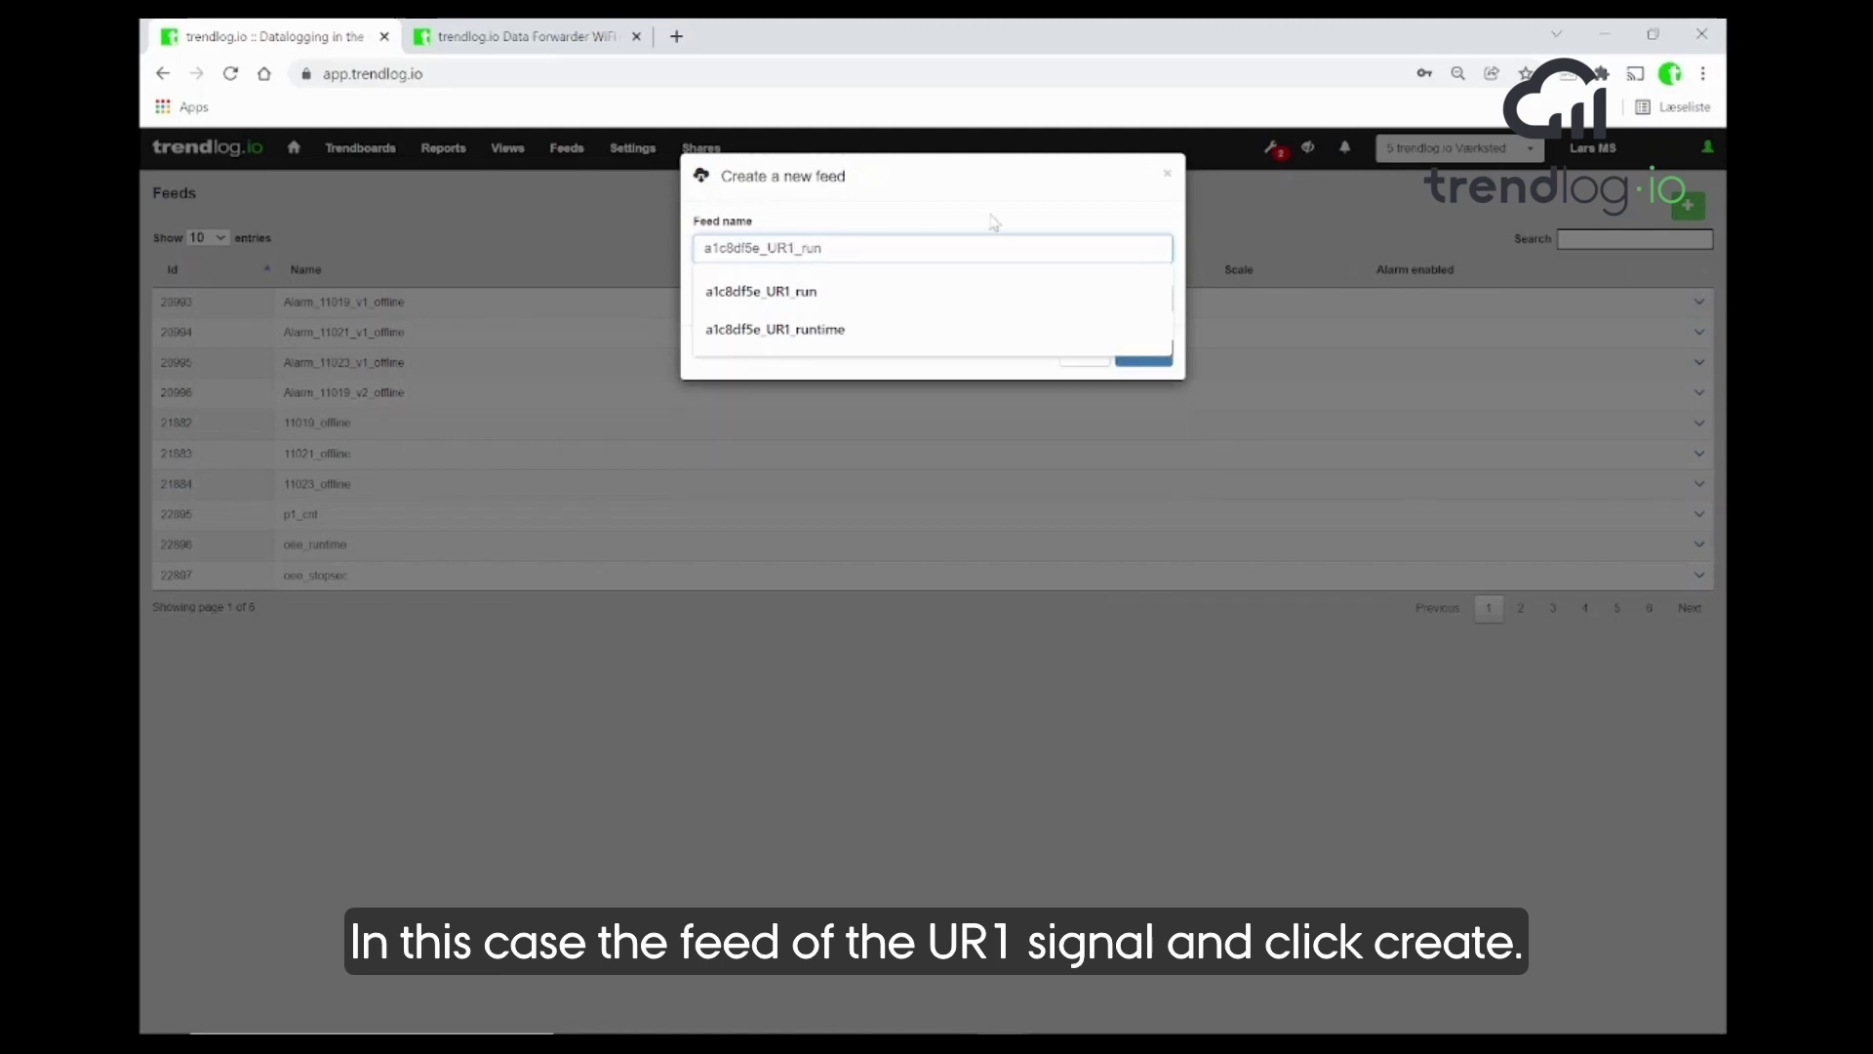
left_click(993, 222)
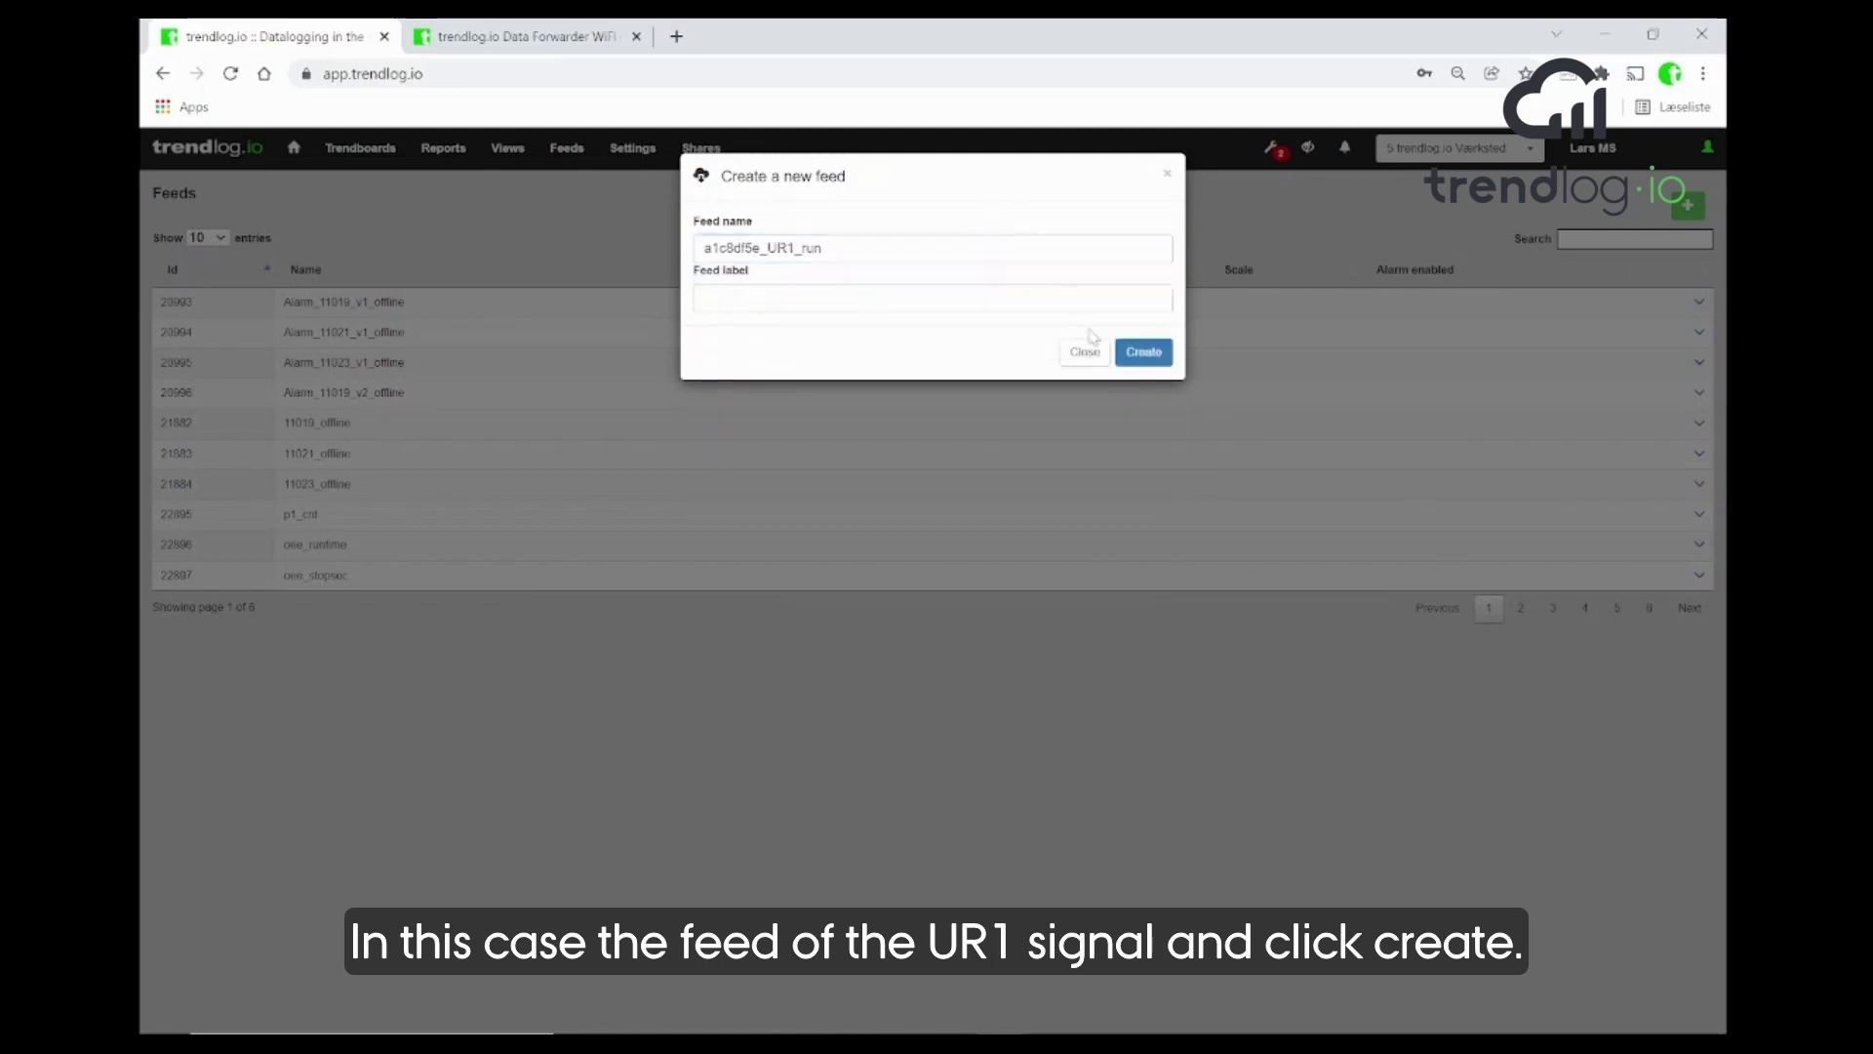
left_click(1144, 354)
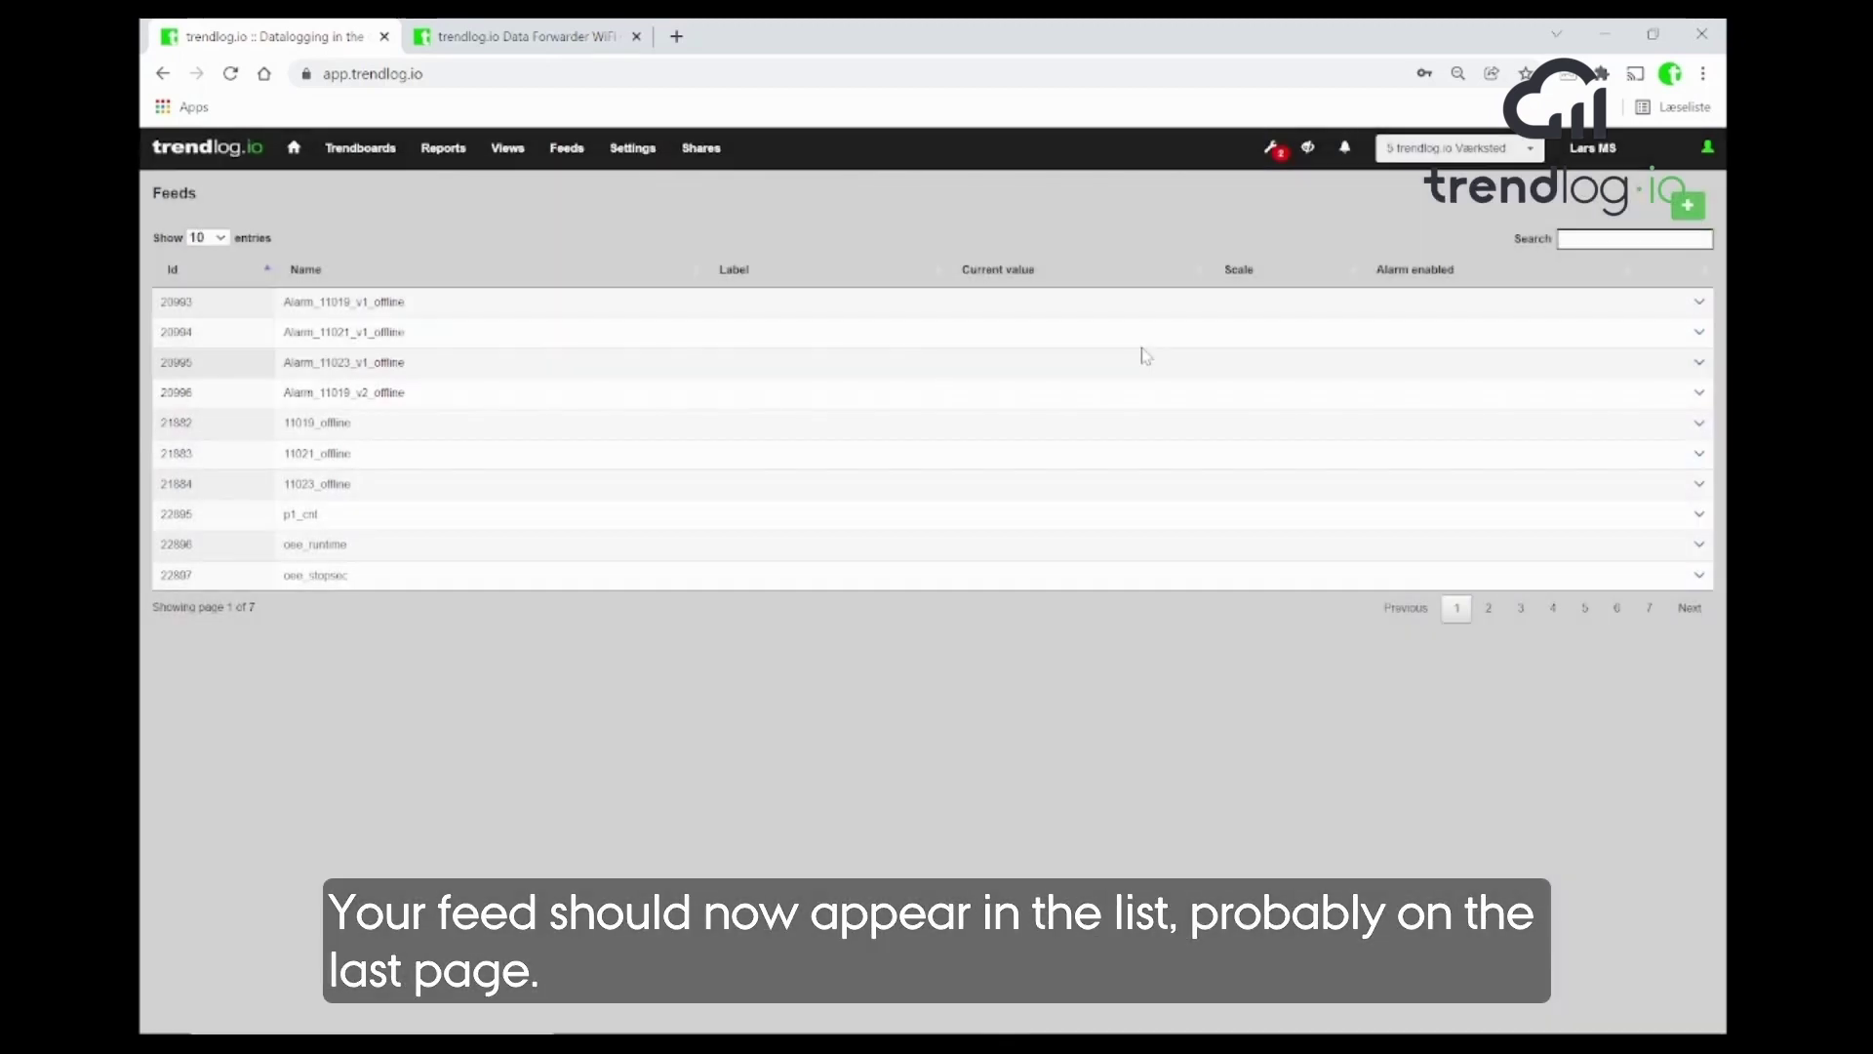
- Search the feeds list for UR1 and select the a1c8df5e_UR1_run feed
left_click(1635, 239)
type("UR1")
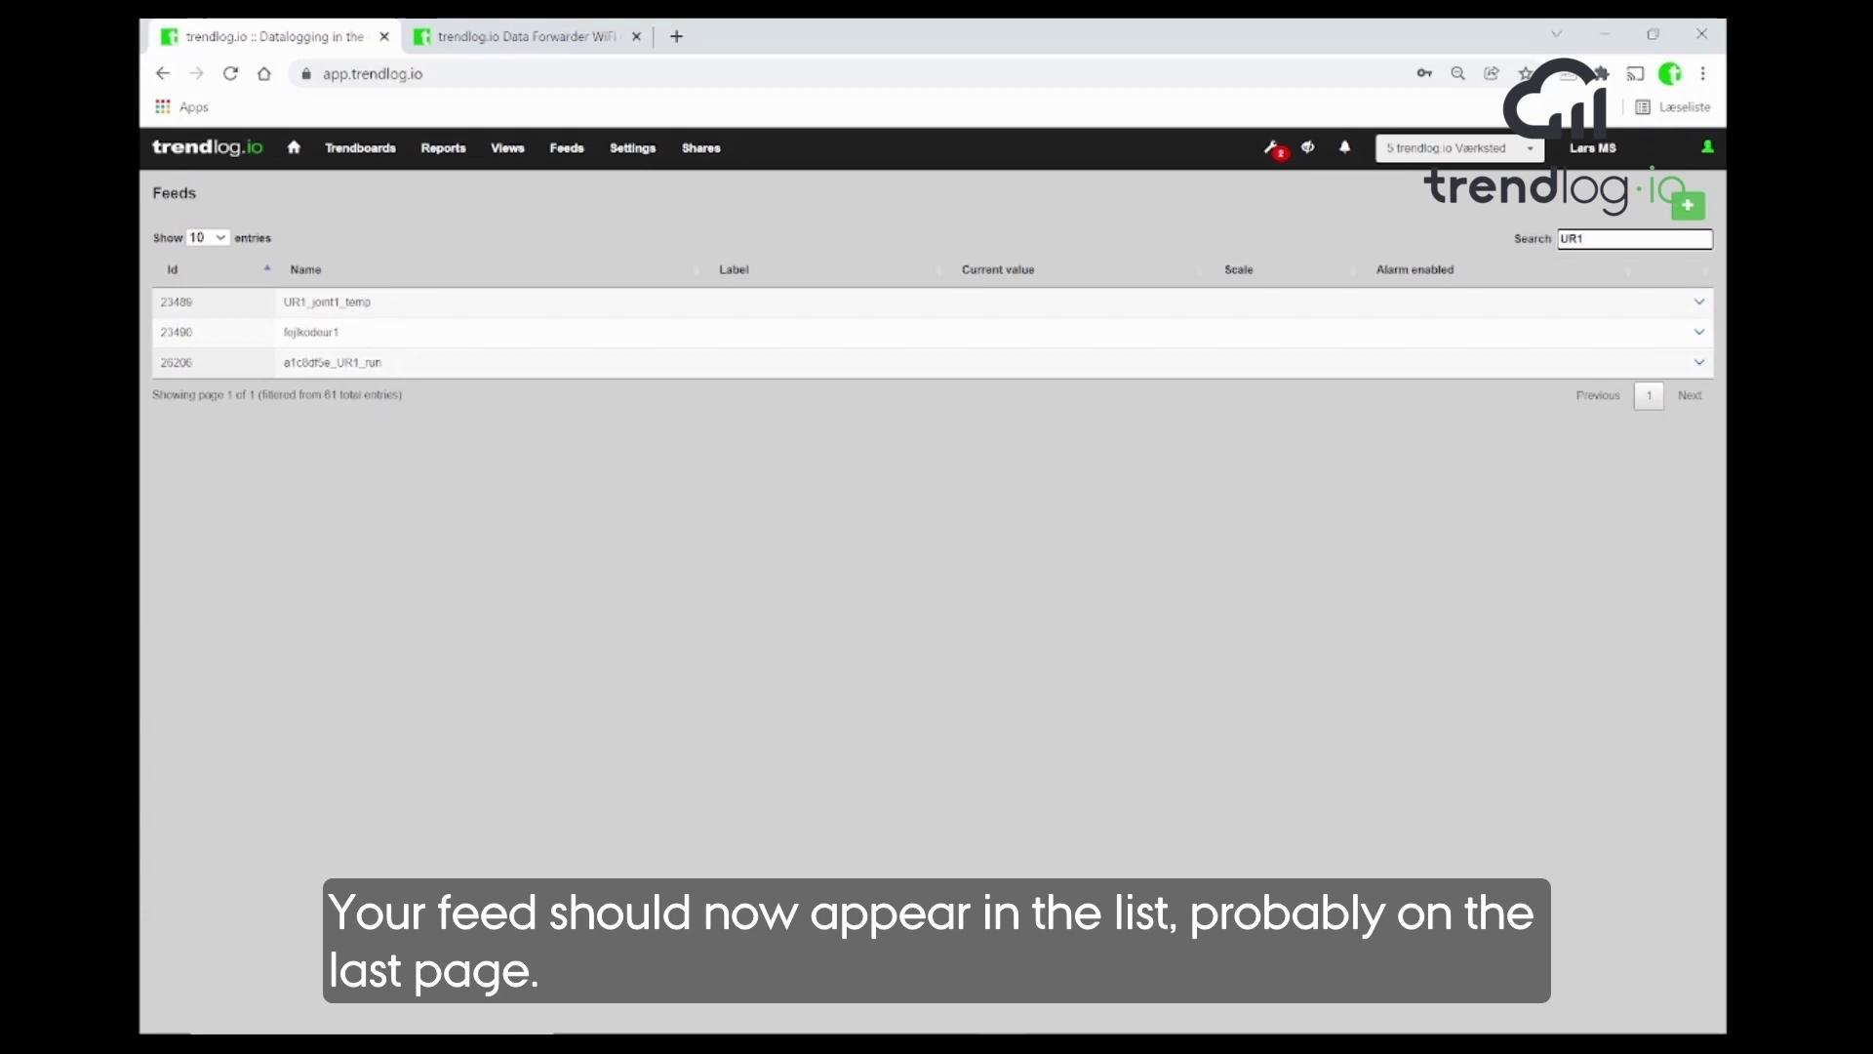
left_click(680, 366)
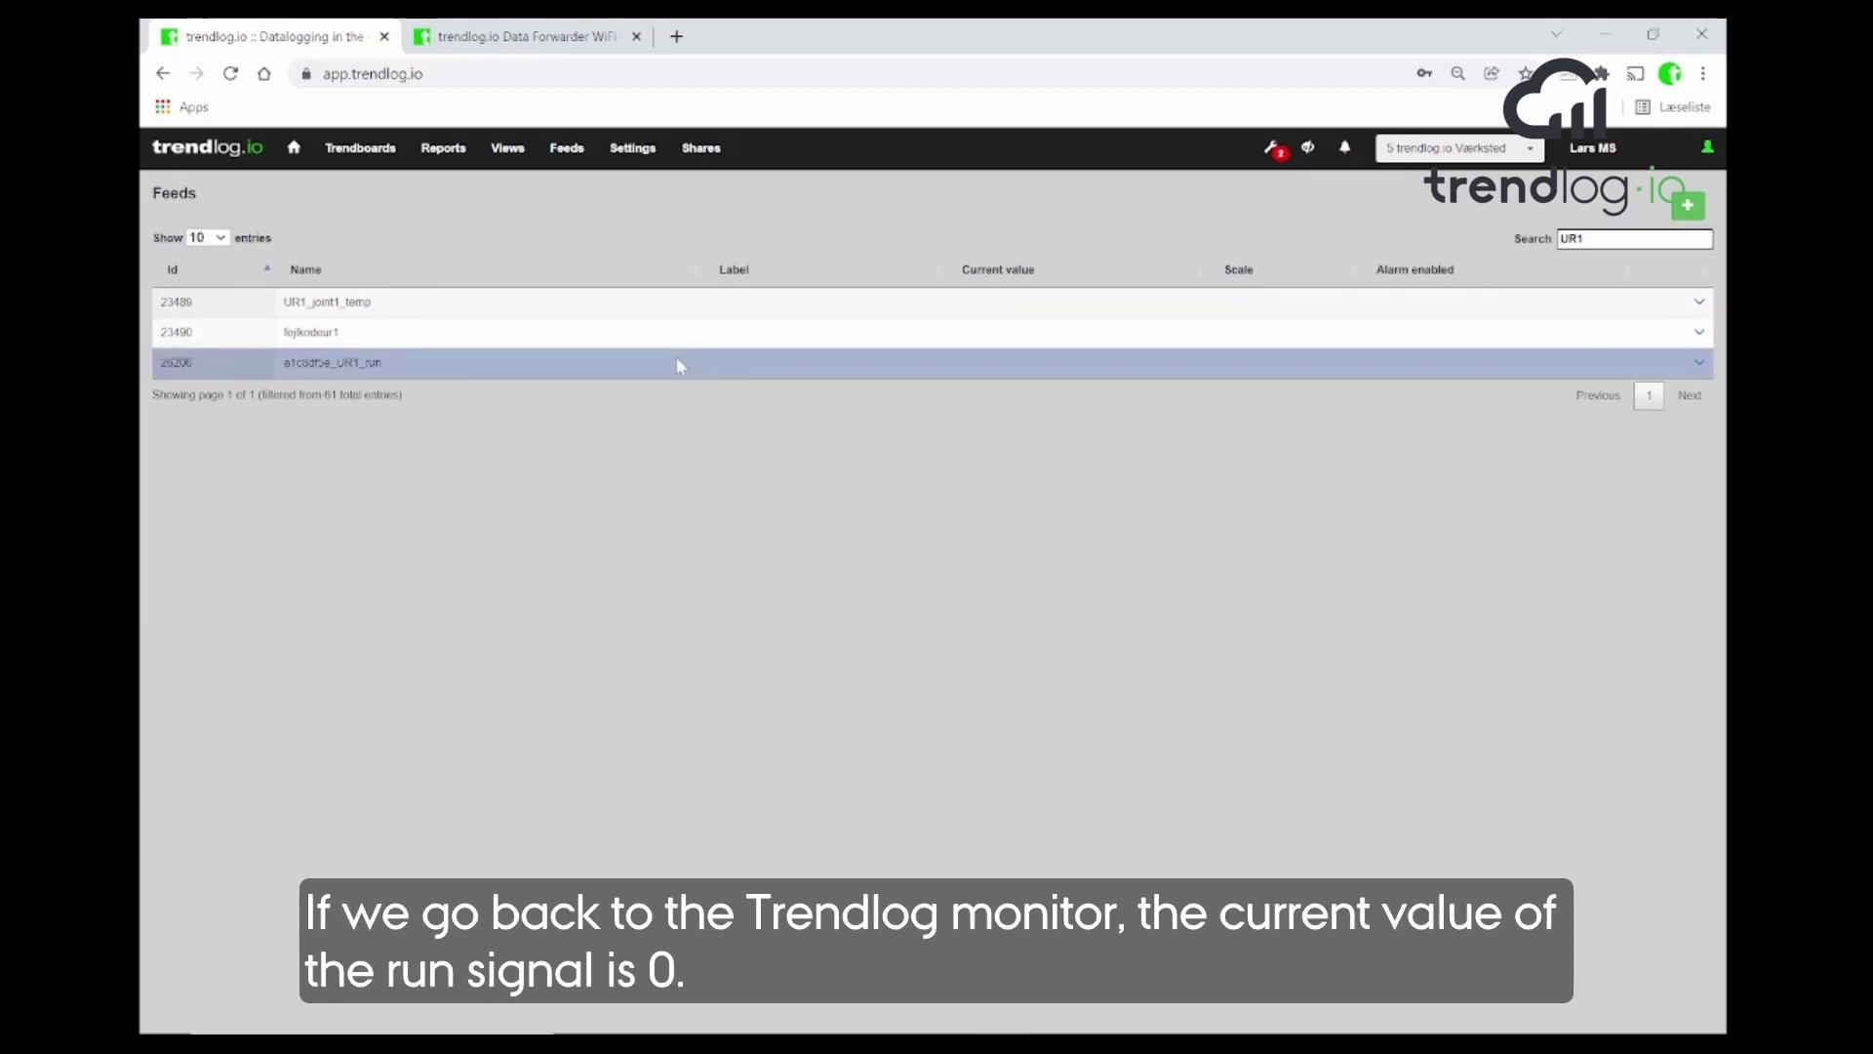
- Resume the paused robot program in the virtual machine, checking UR1's run value in the data forwarder monitor and in the platform's feeds list
left_click(539, 48)
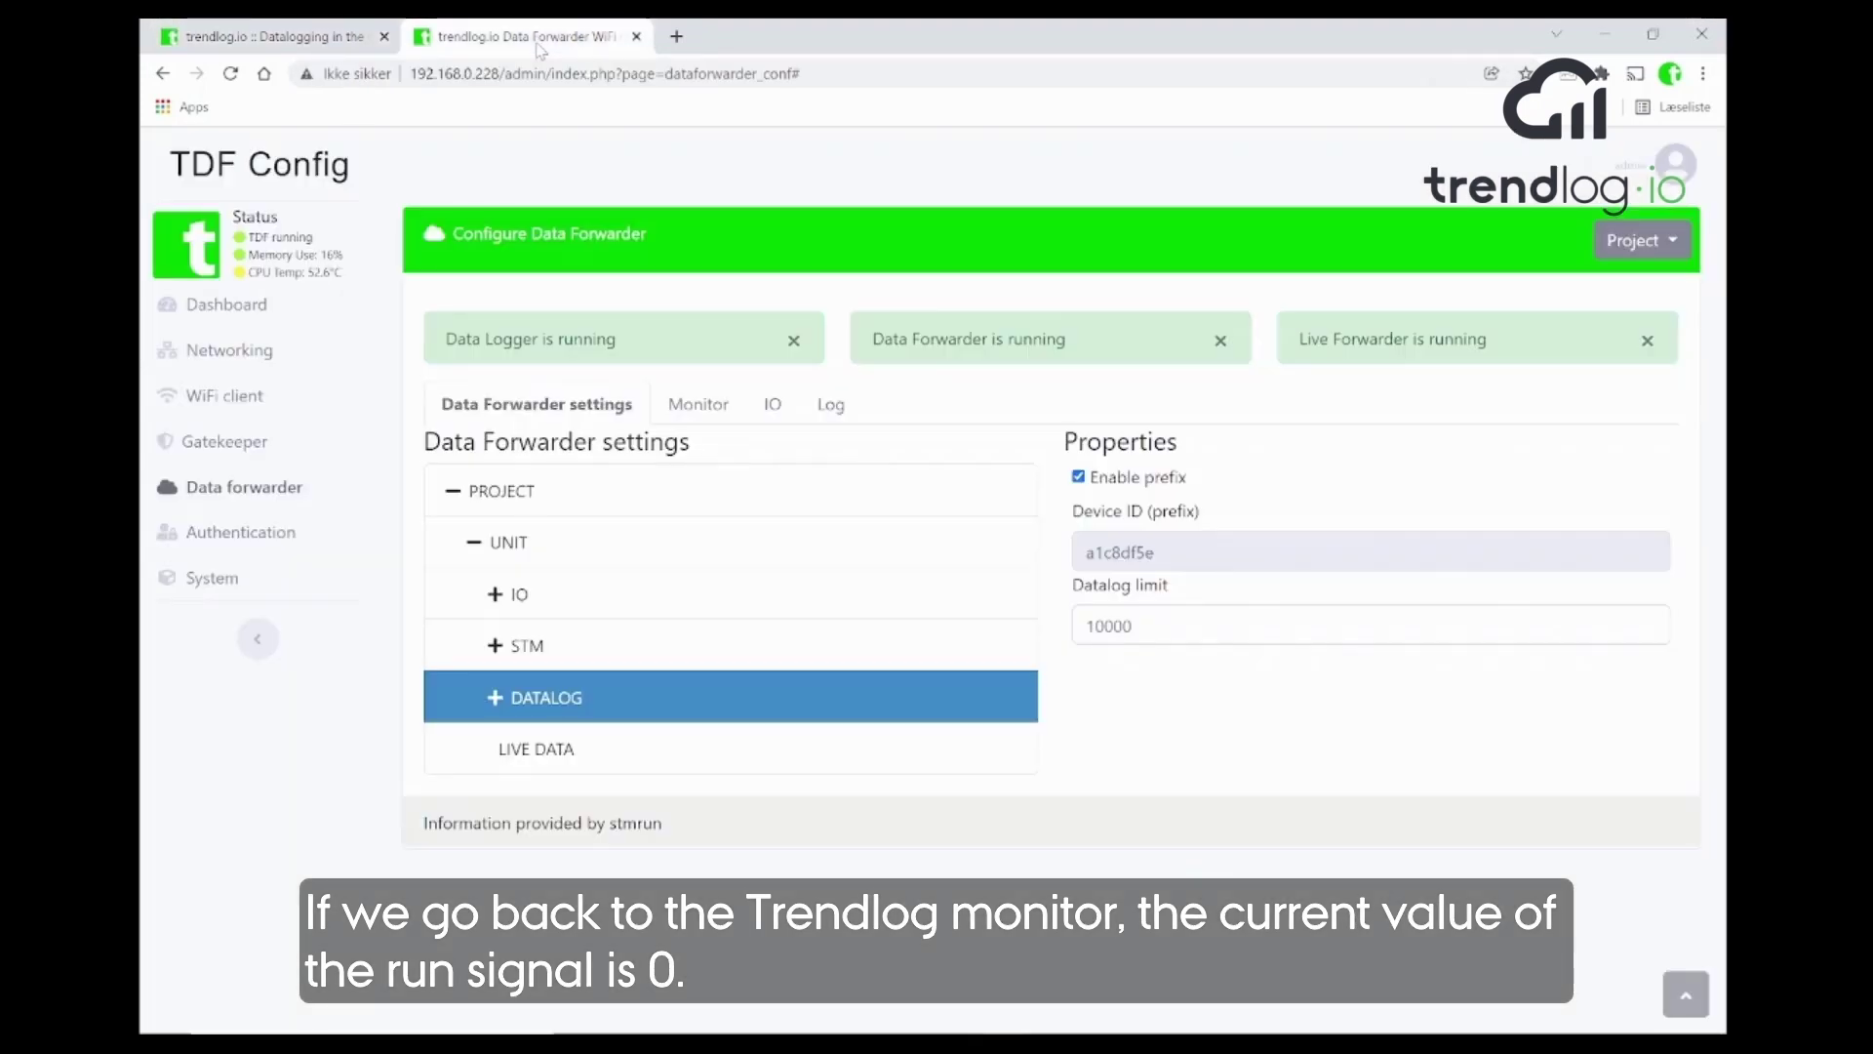
left_click(702, 411)
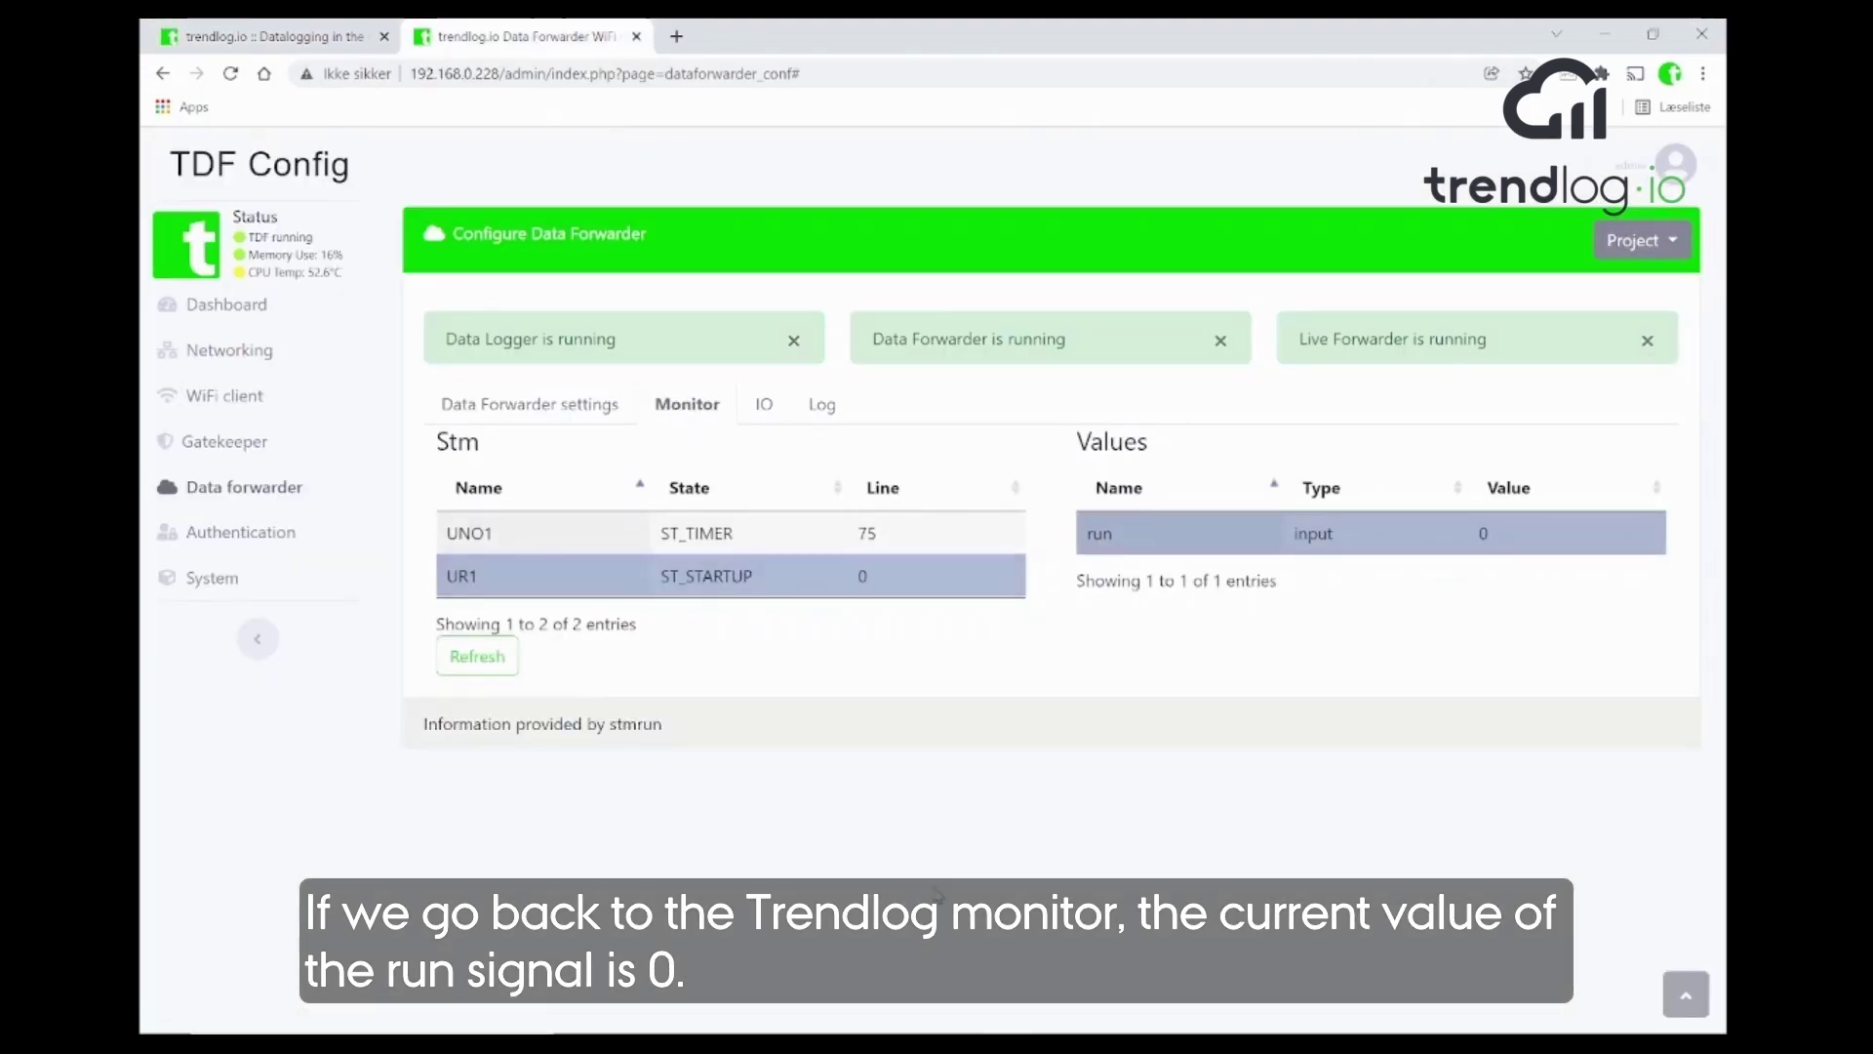
key("alt+Tab")
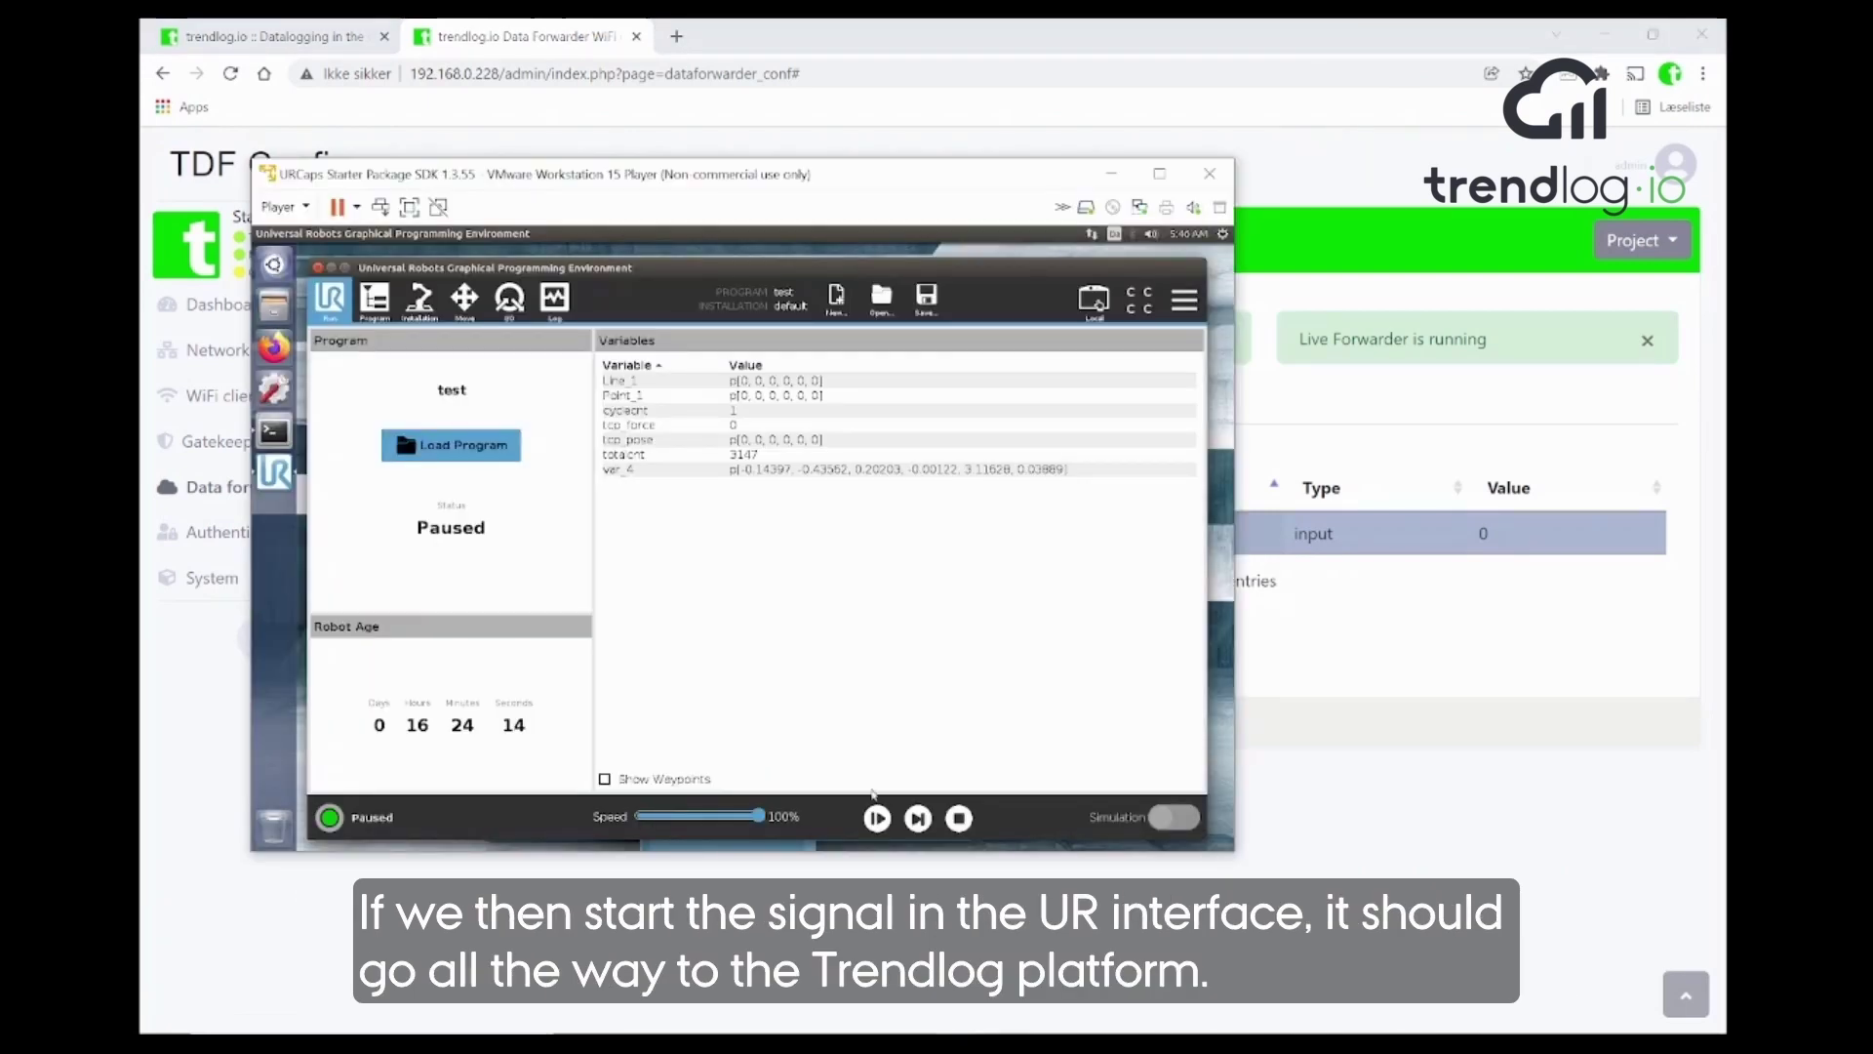
left_click(877, 819)
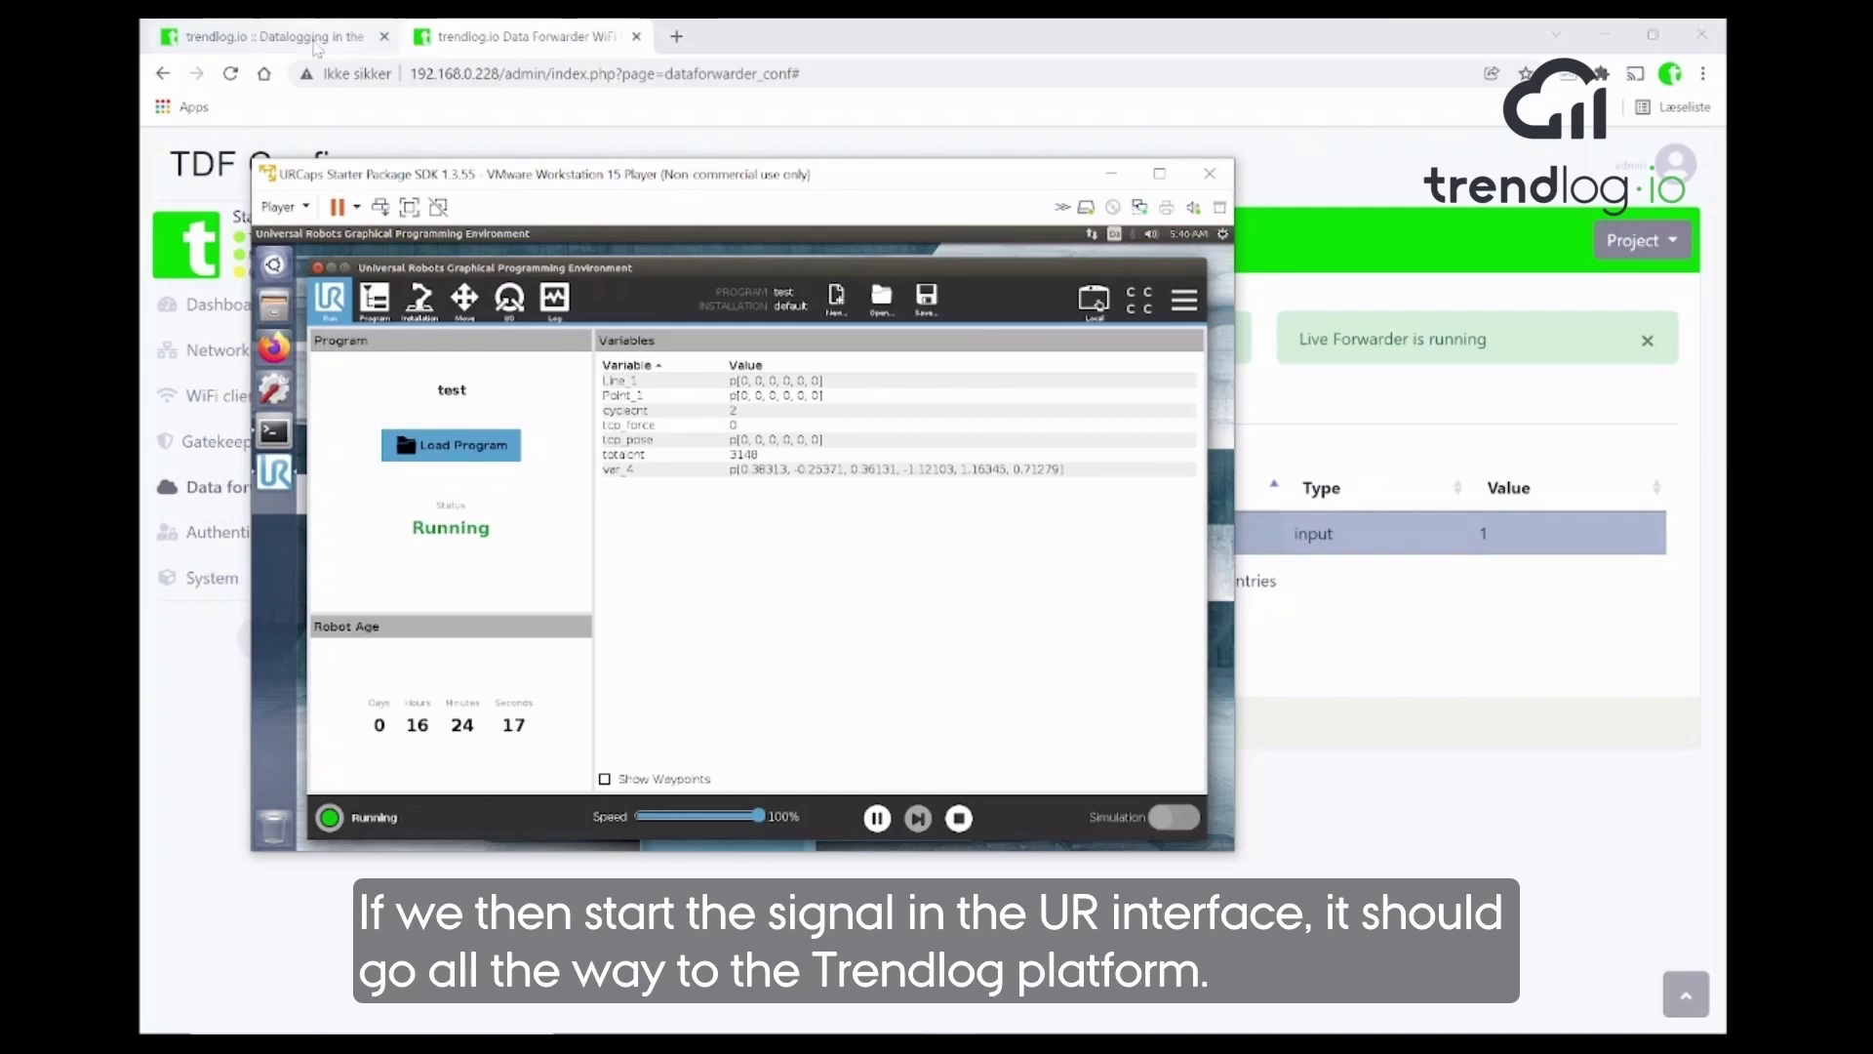
left_click(283, 36)
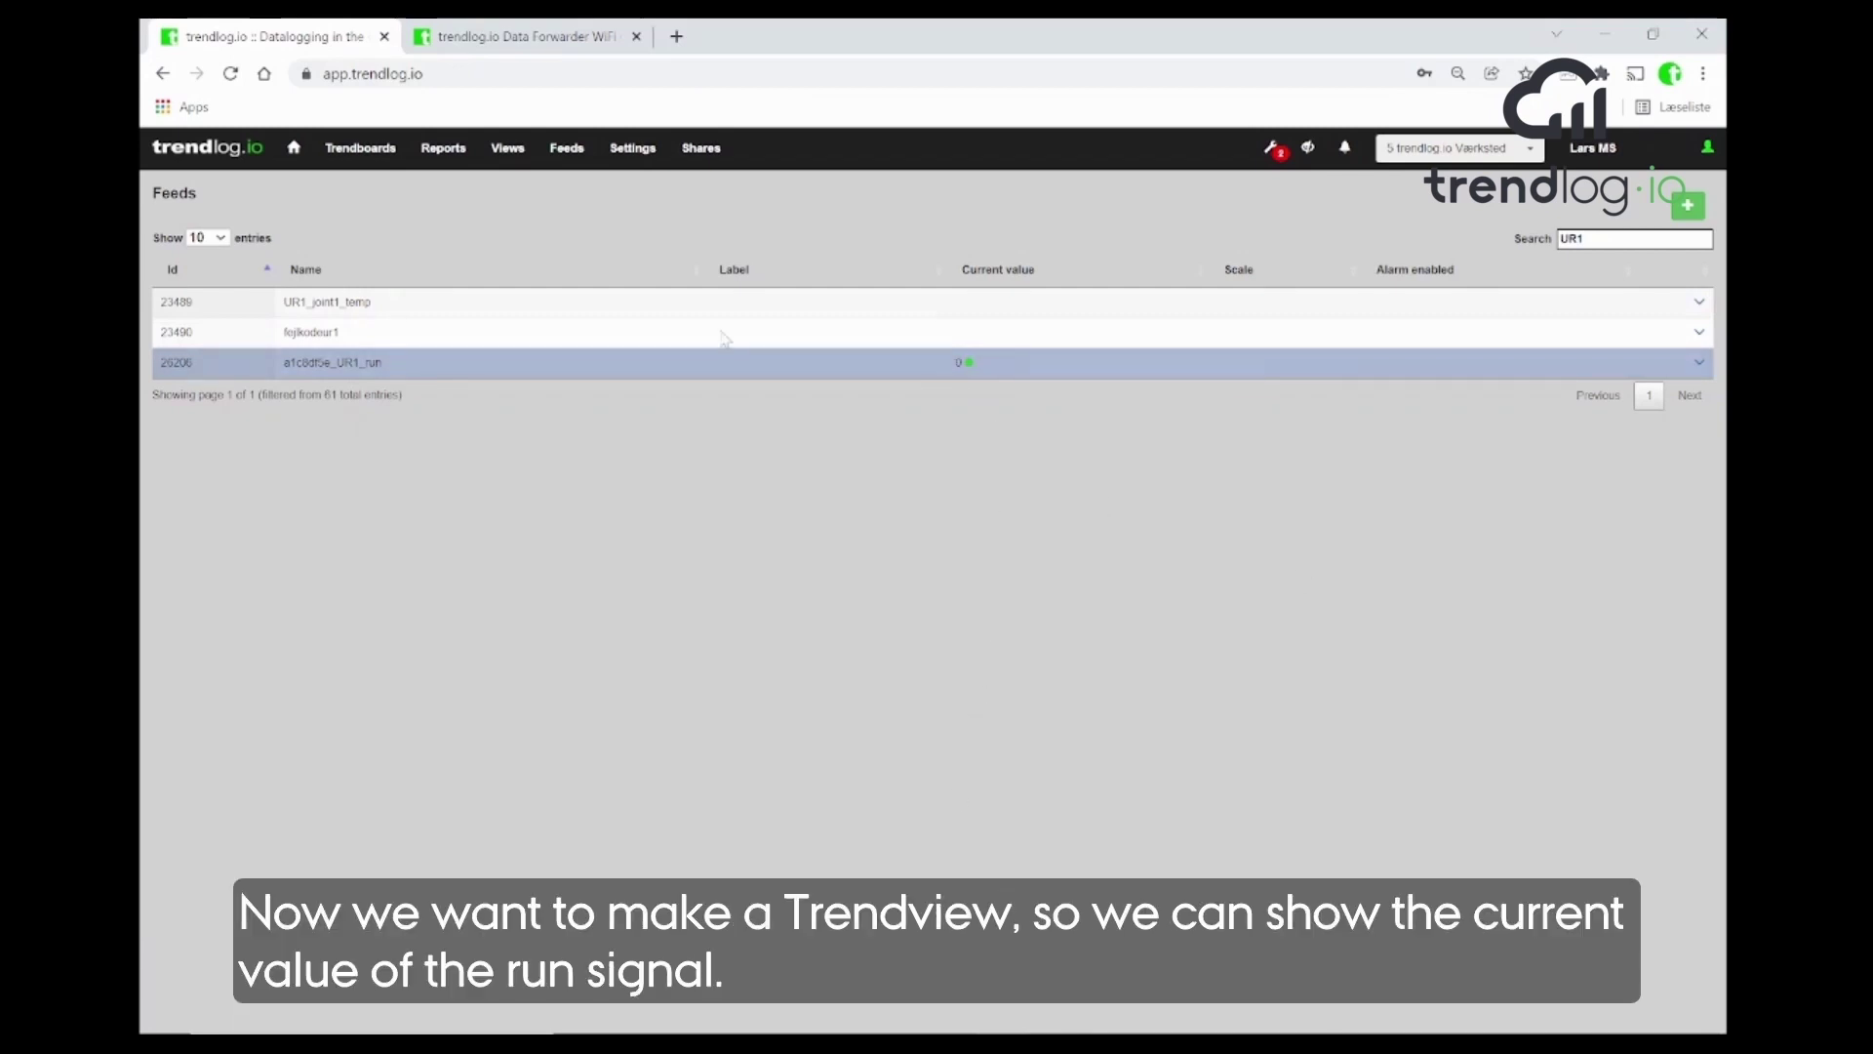
- Create a new trendView in the Trendlog platform using the TrendSign template
left_click(515, 158)
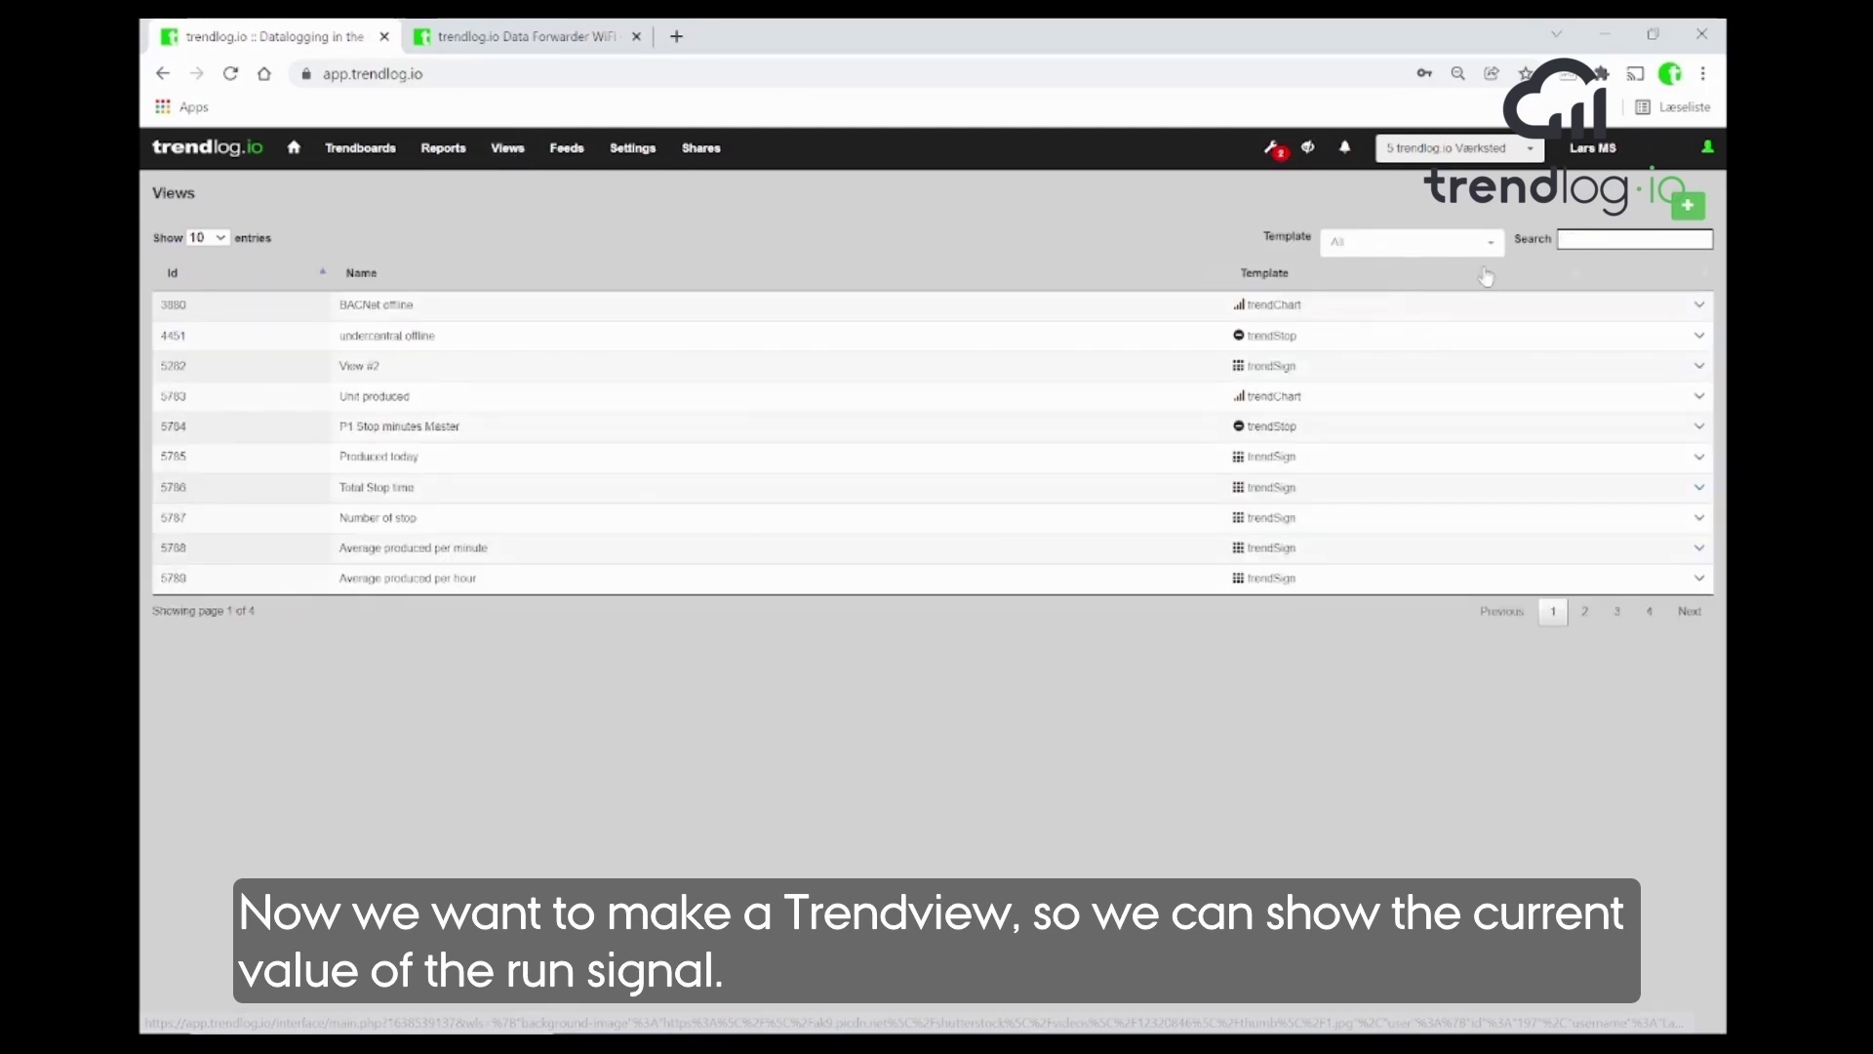
left_click(1685, 205)
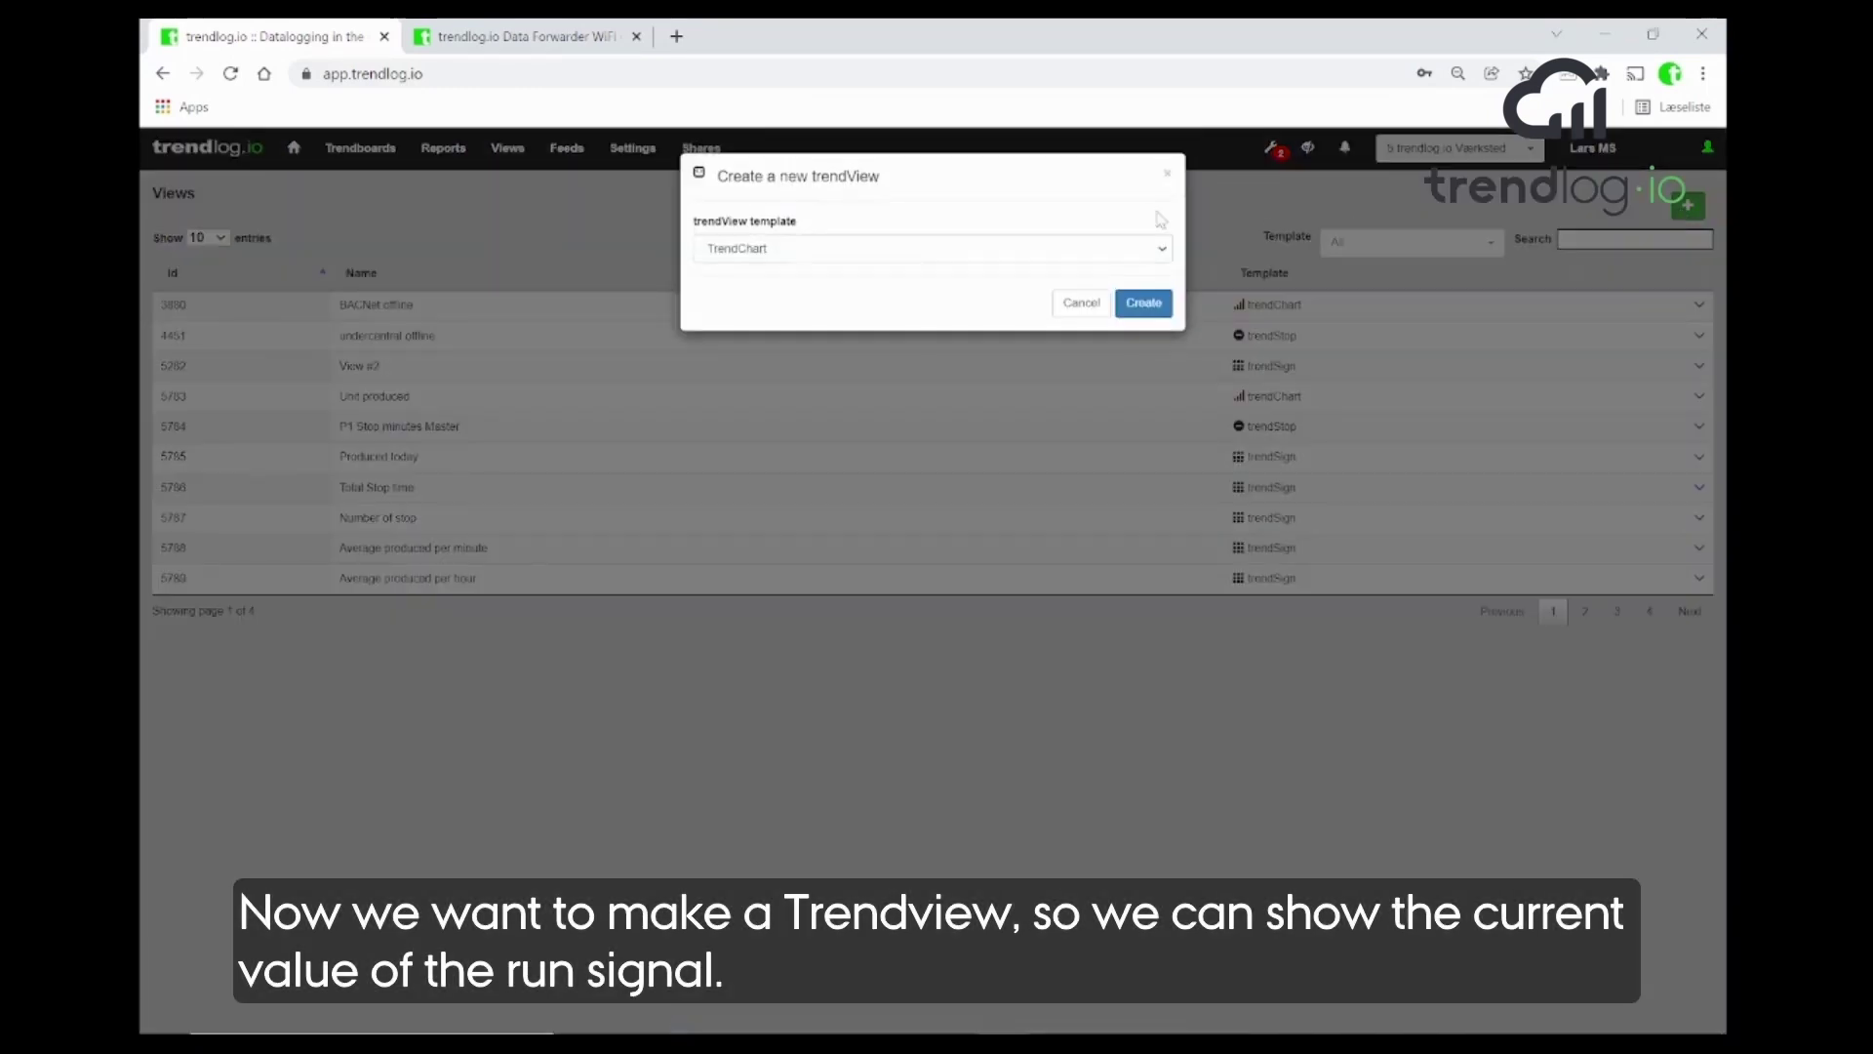
left_click(992, 248)
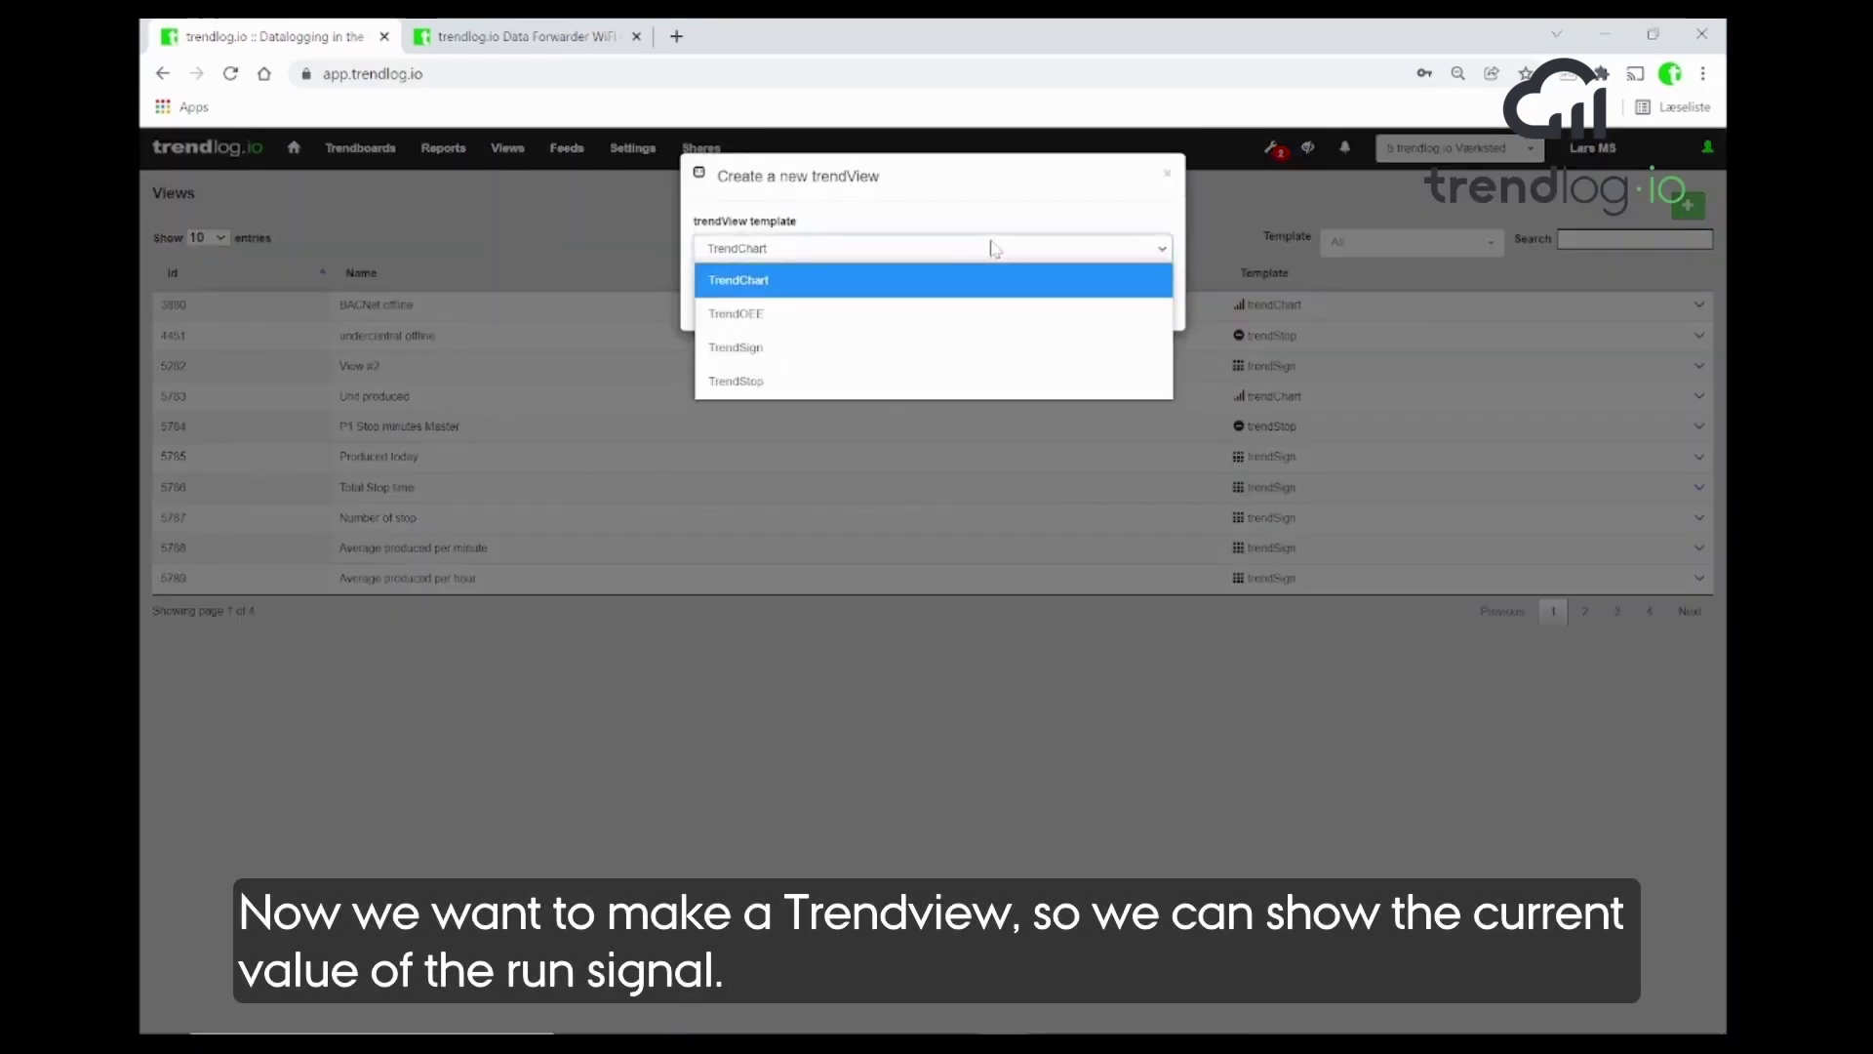
left_click(907, 348)
left_click(1143, 303)
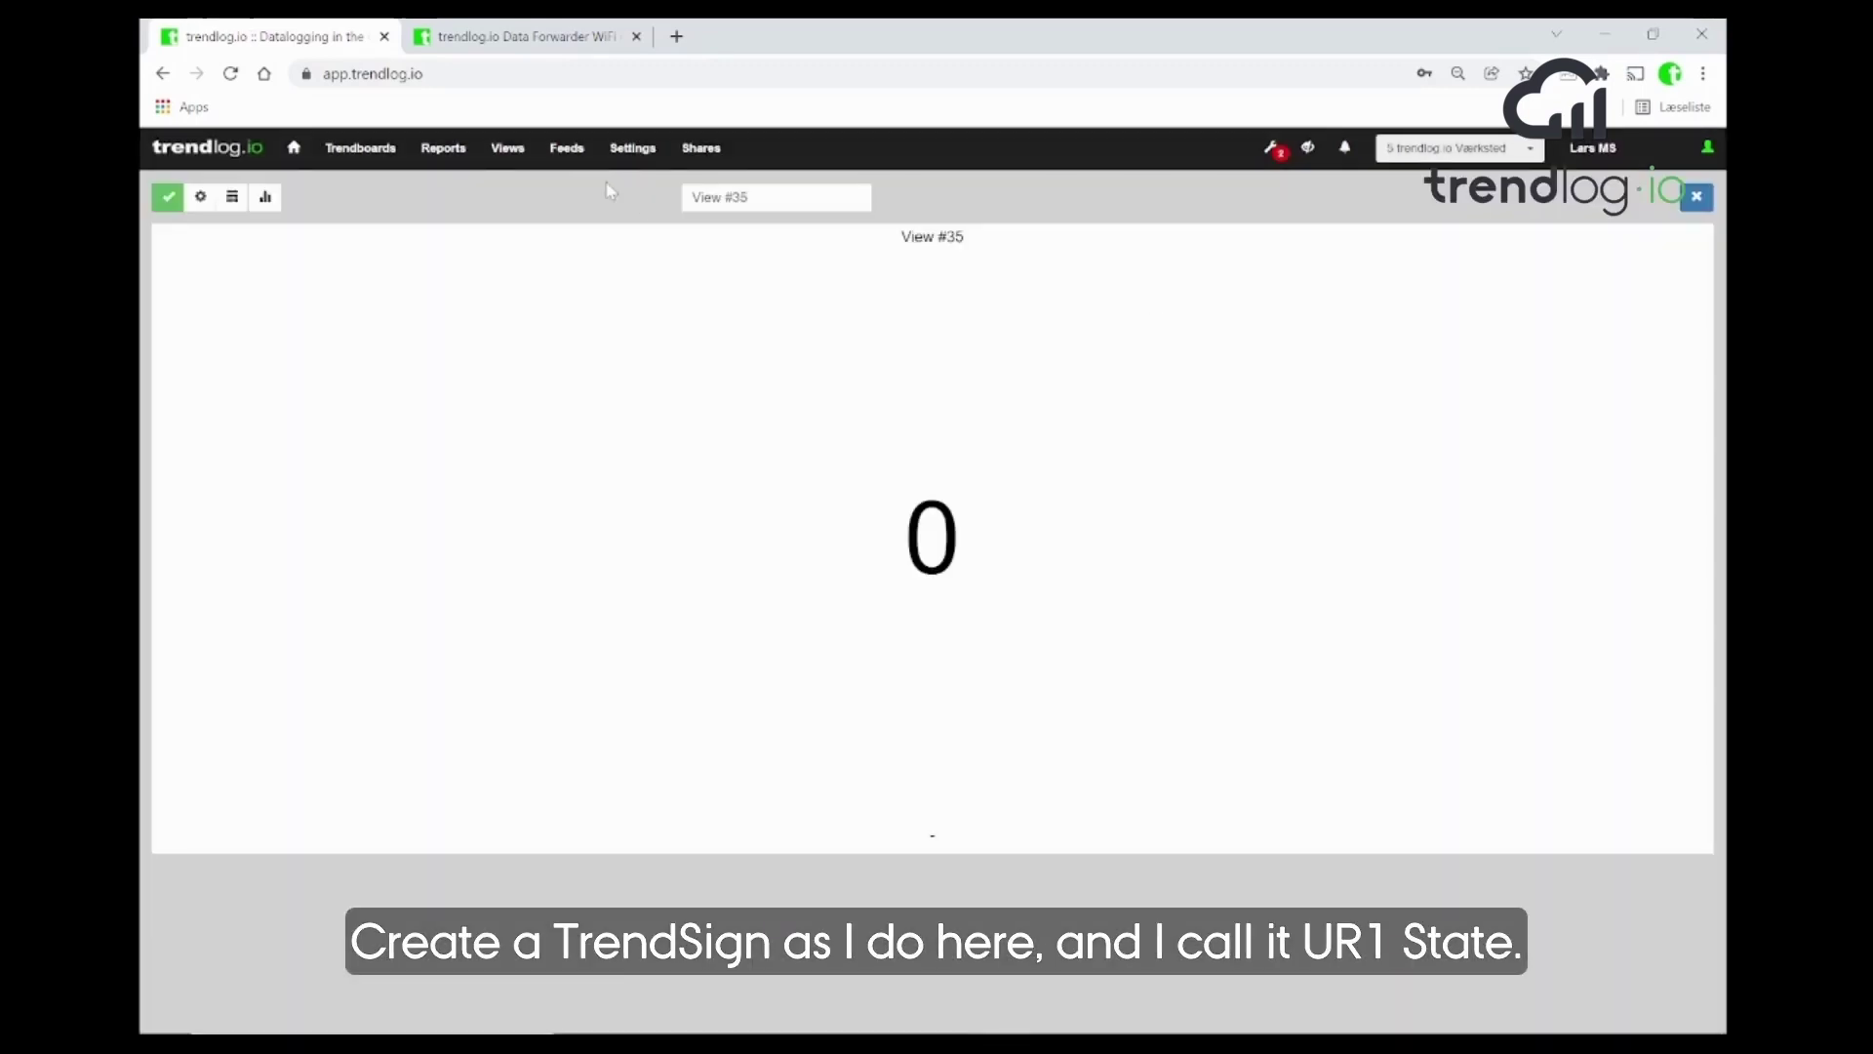
- Name the new TrendSign view UR1 State
left_click(776, 197)
scroll(776, 332, "down", 3)
type("UR")
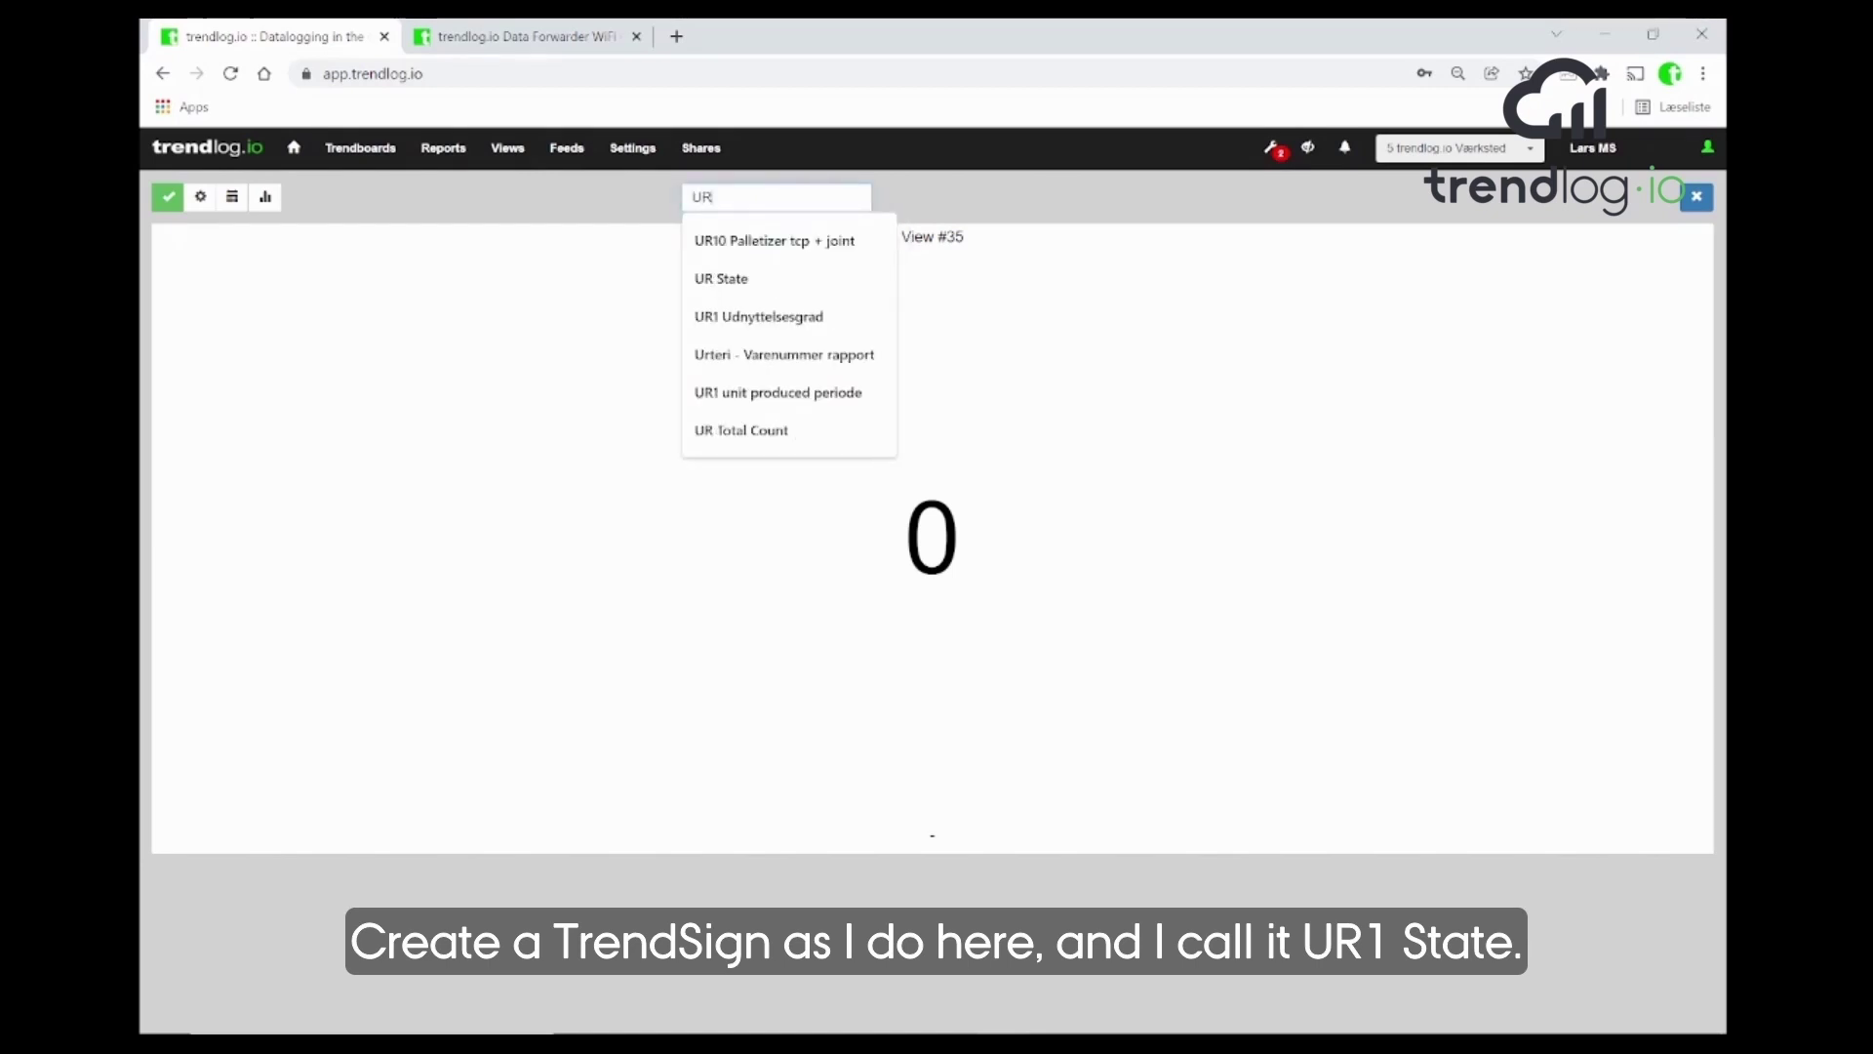
type("1 State")
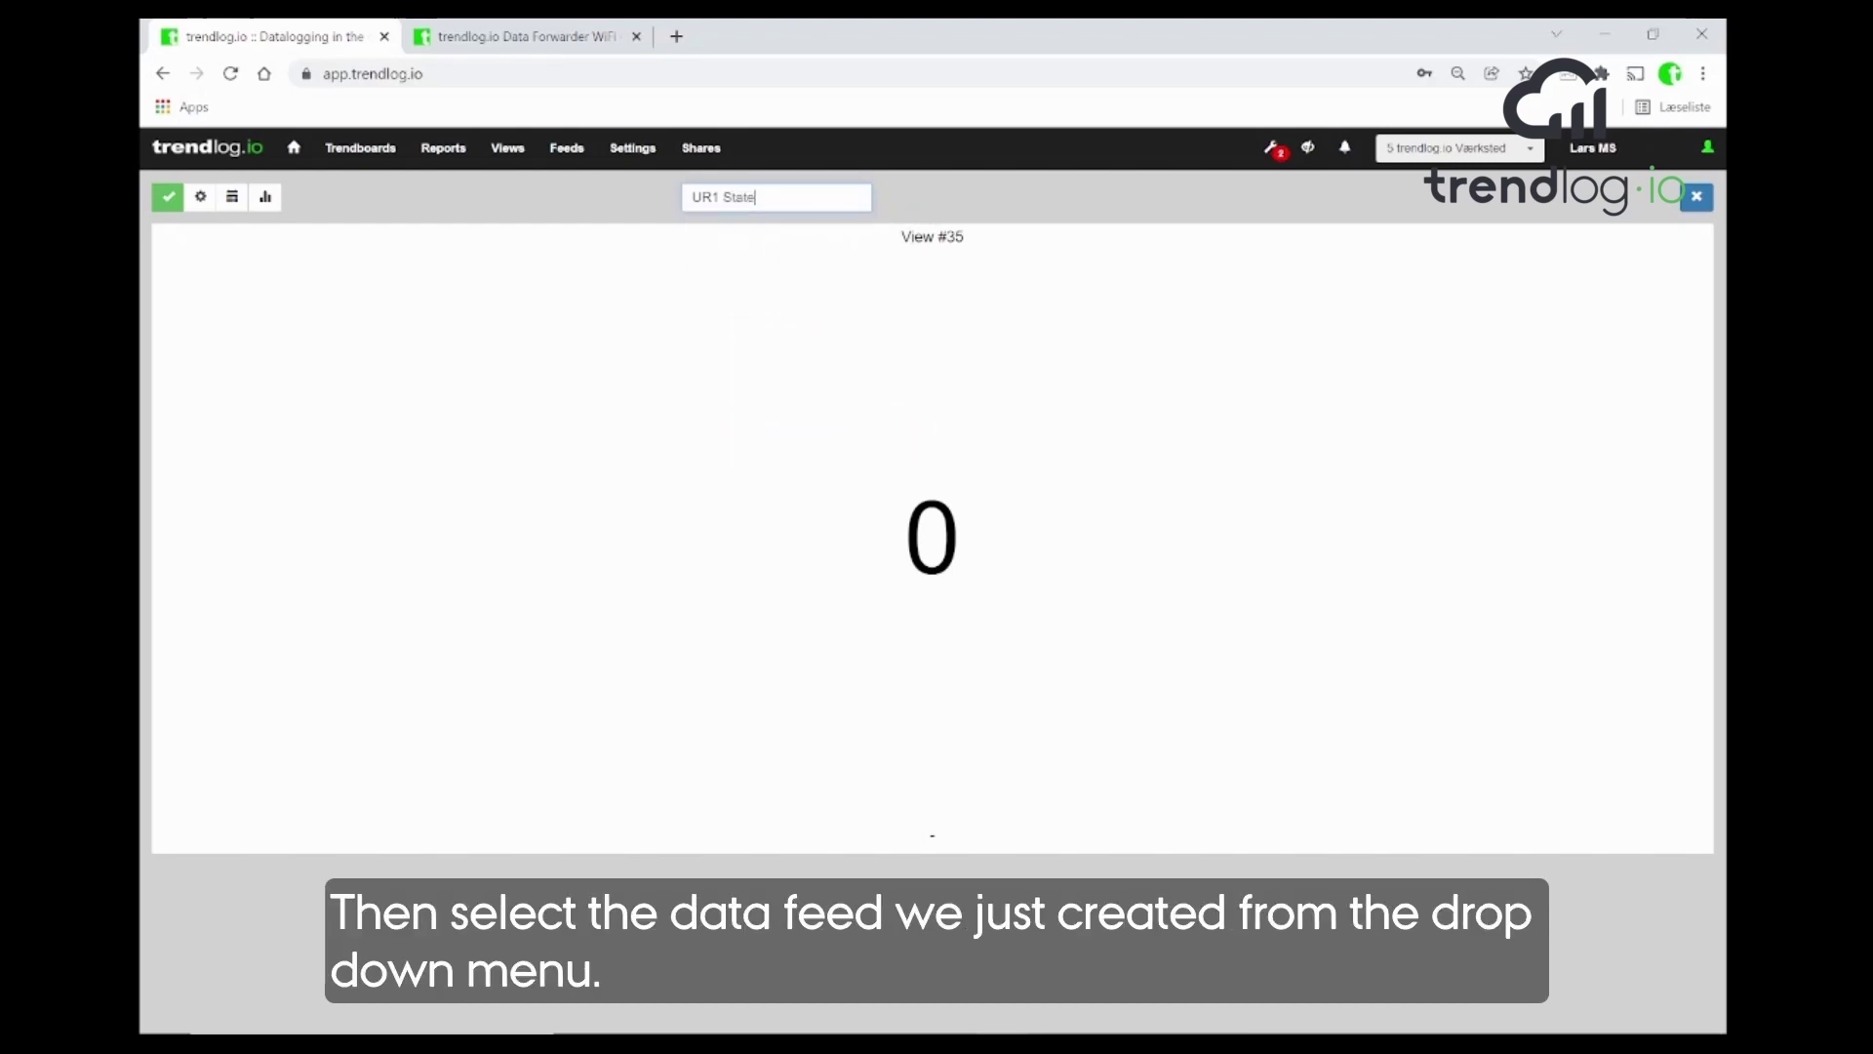
key("Return")
- Replace the view's default source feed Alarm_11019_v1_offline with the a1c8df5e_UR1_run data feed
left_click(200, 196)
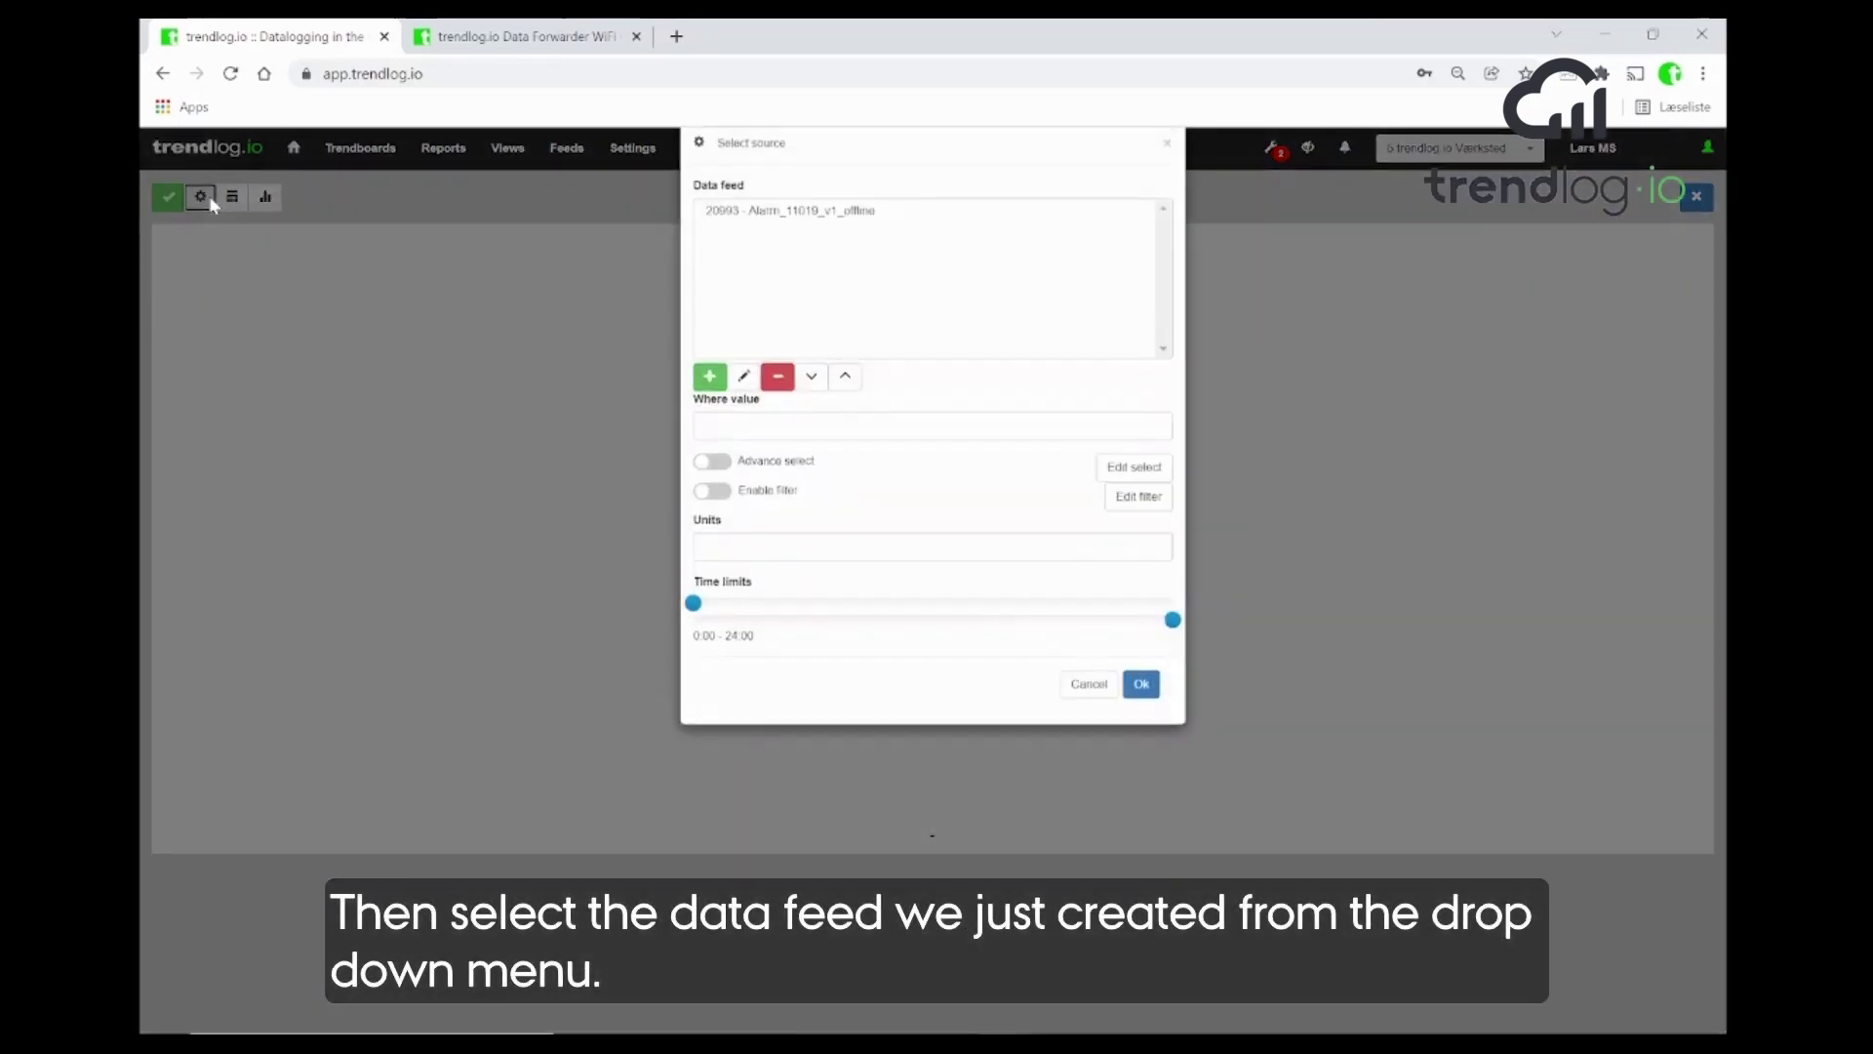
left_click(738, 243)
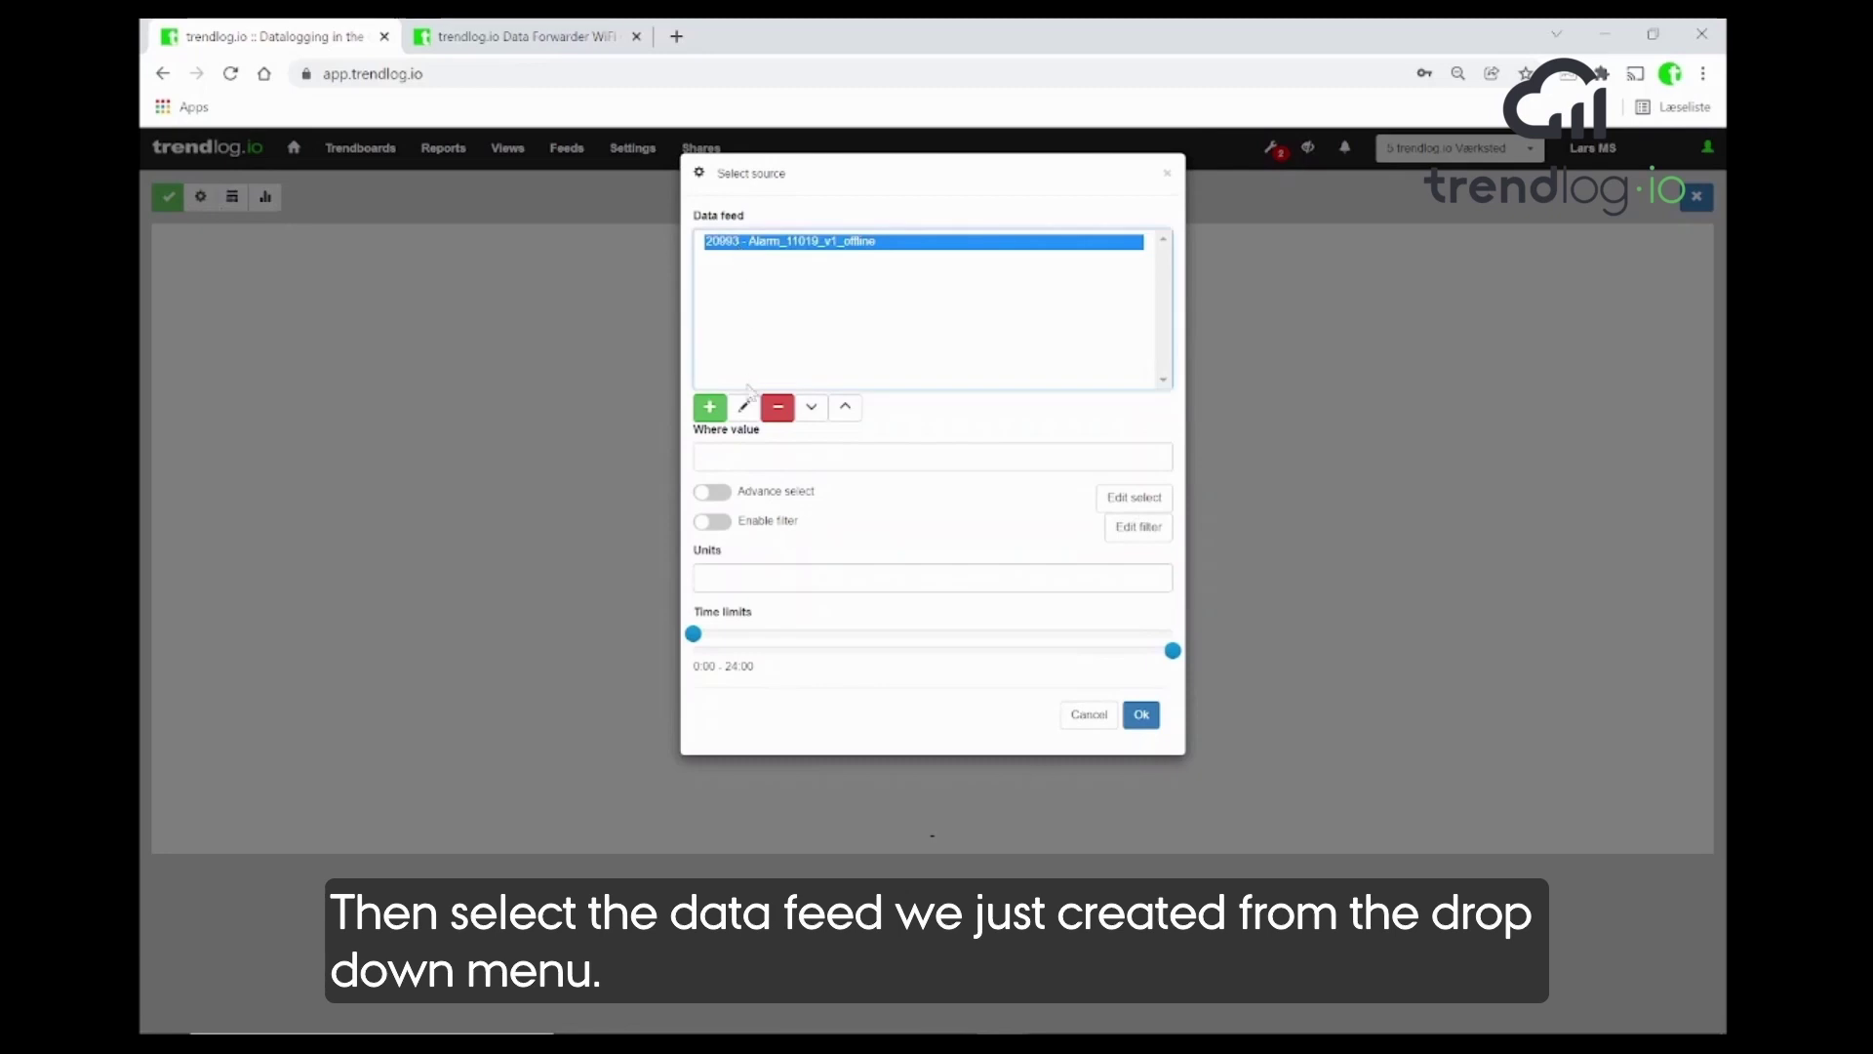
left_click(773, 407)
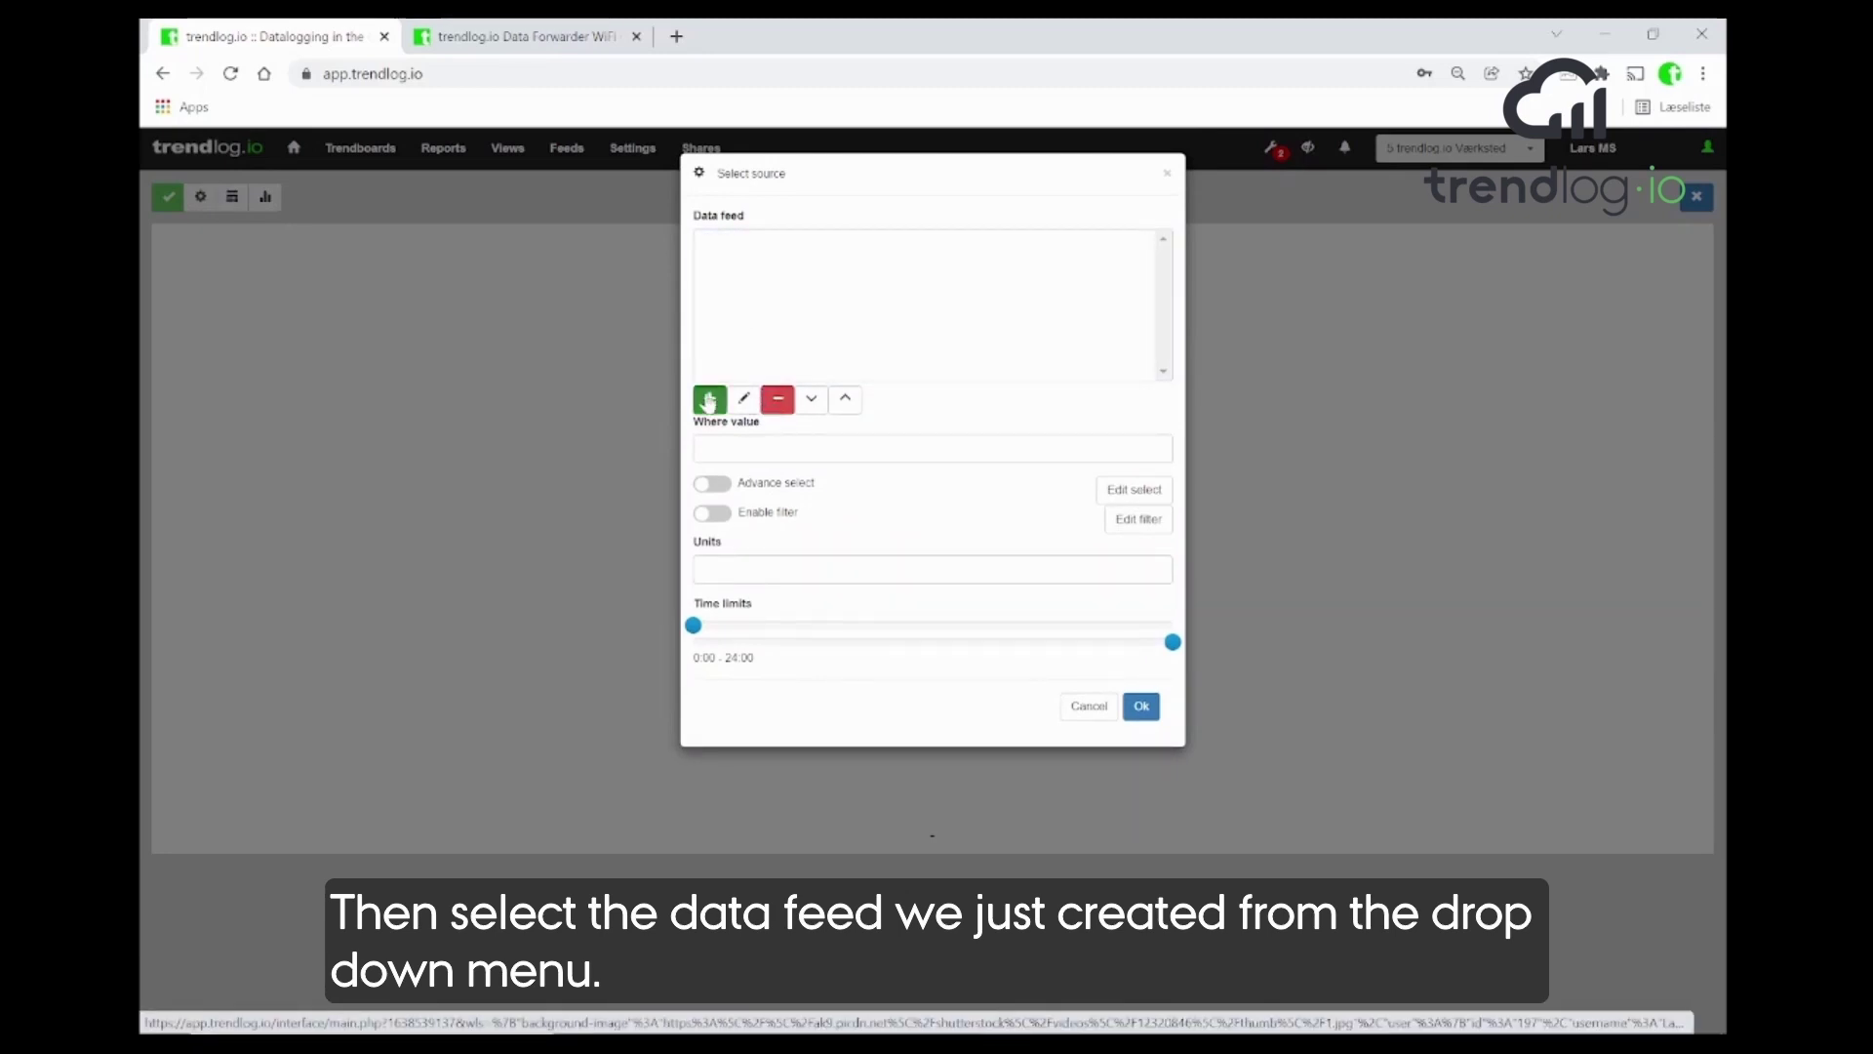
left_click(710, 407)
left_click(782, 251)
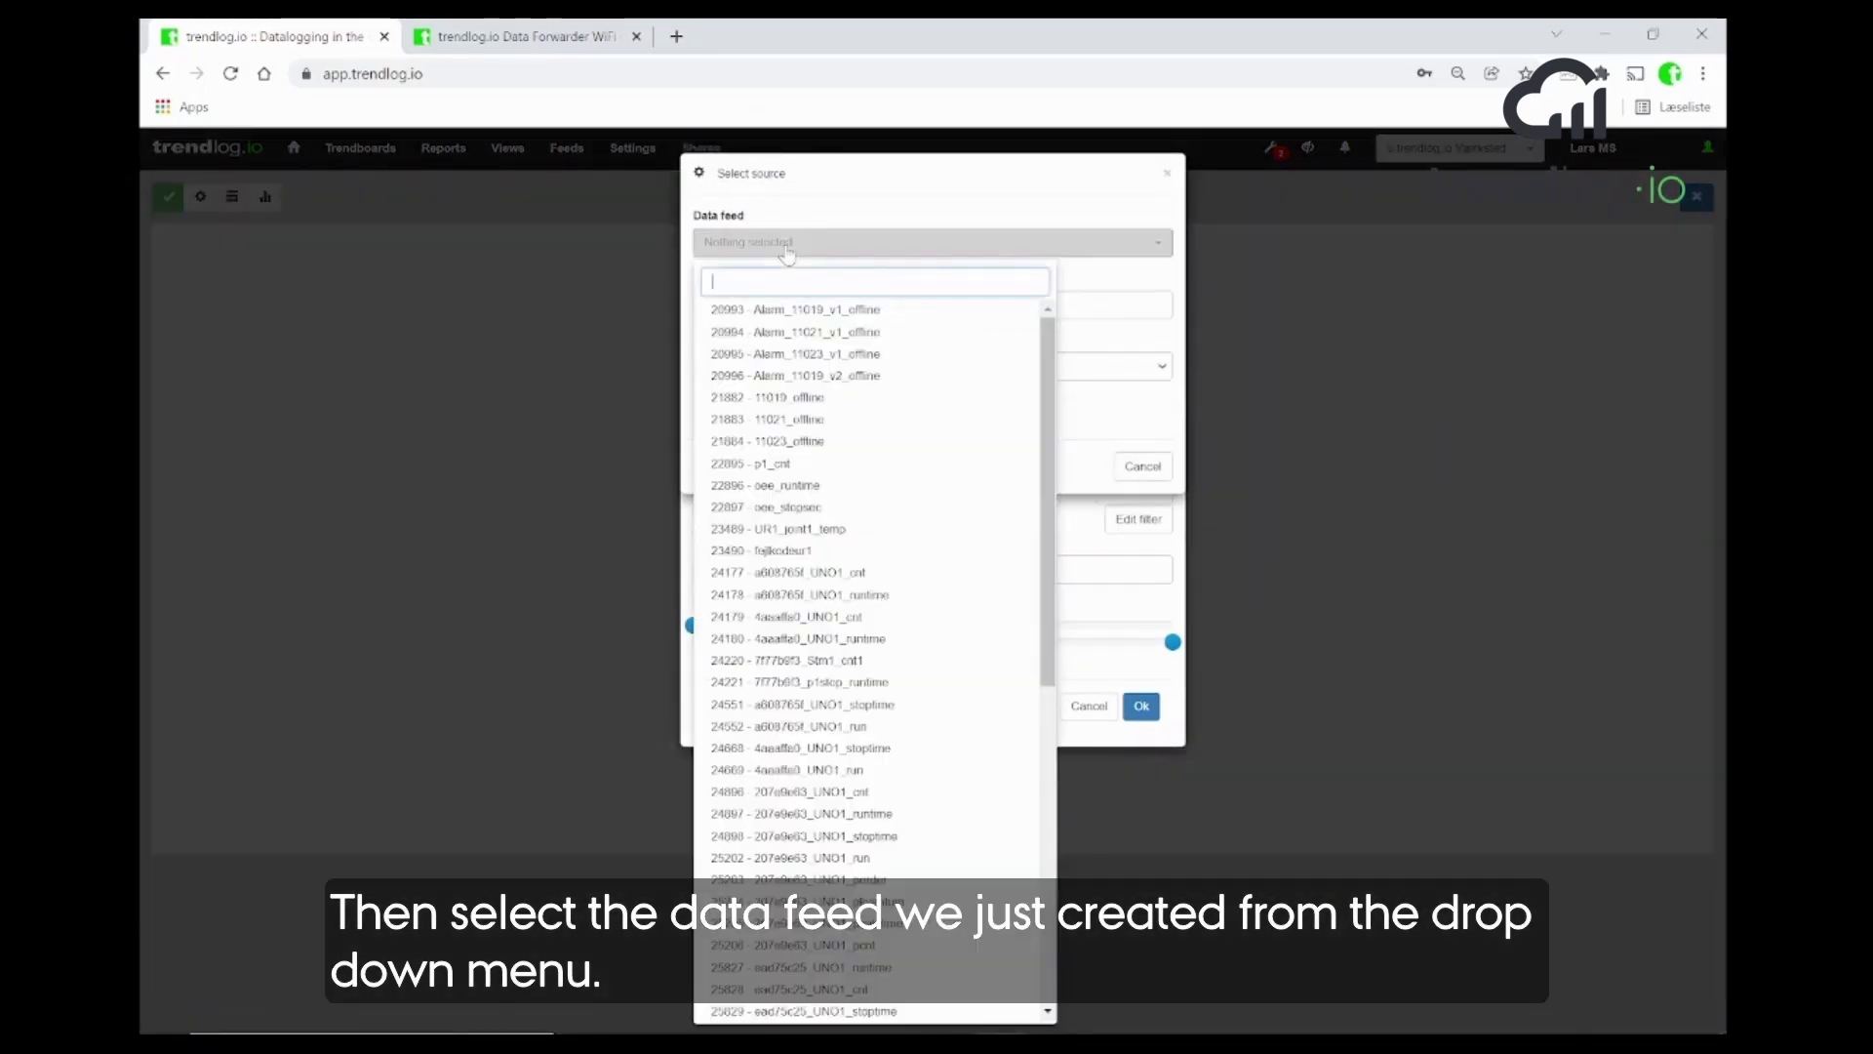
type("ur")
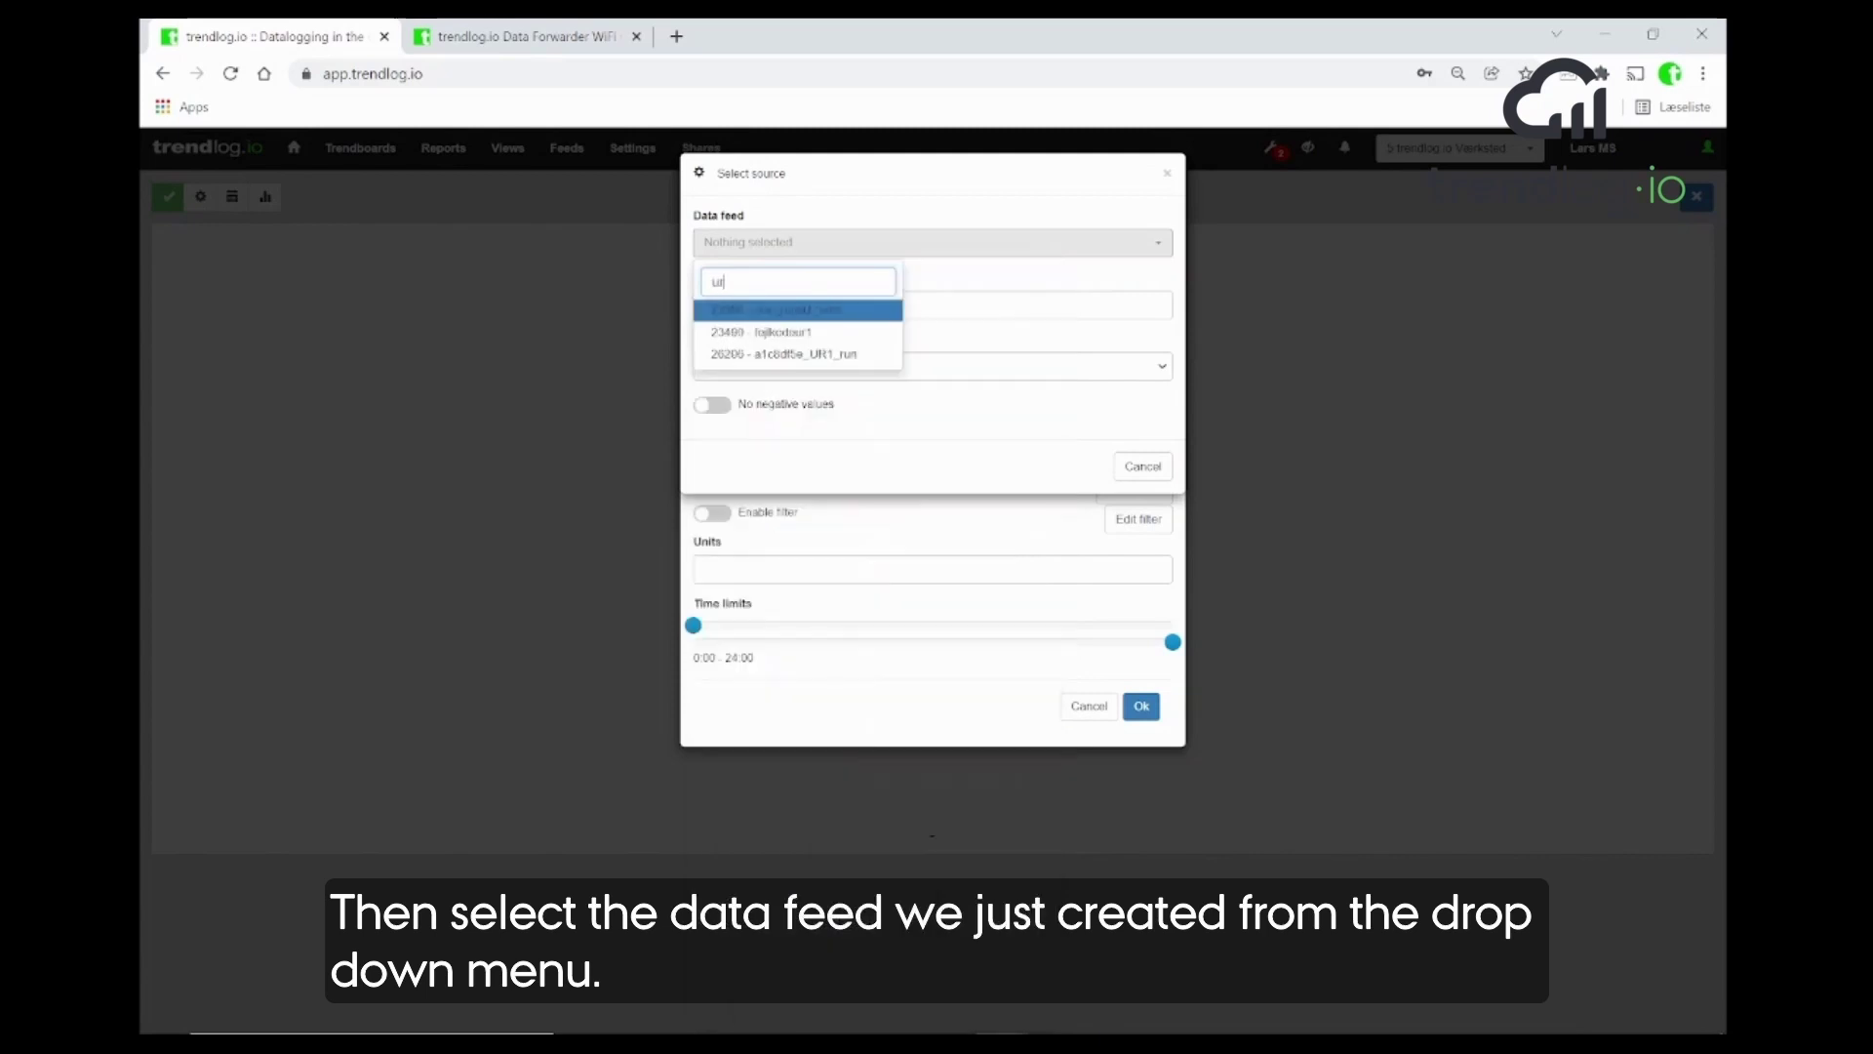
left_click(775, 354)
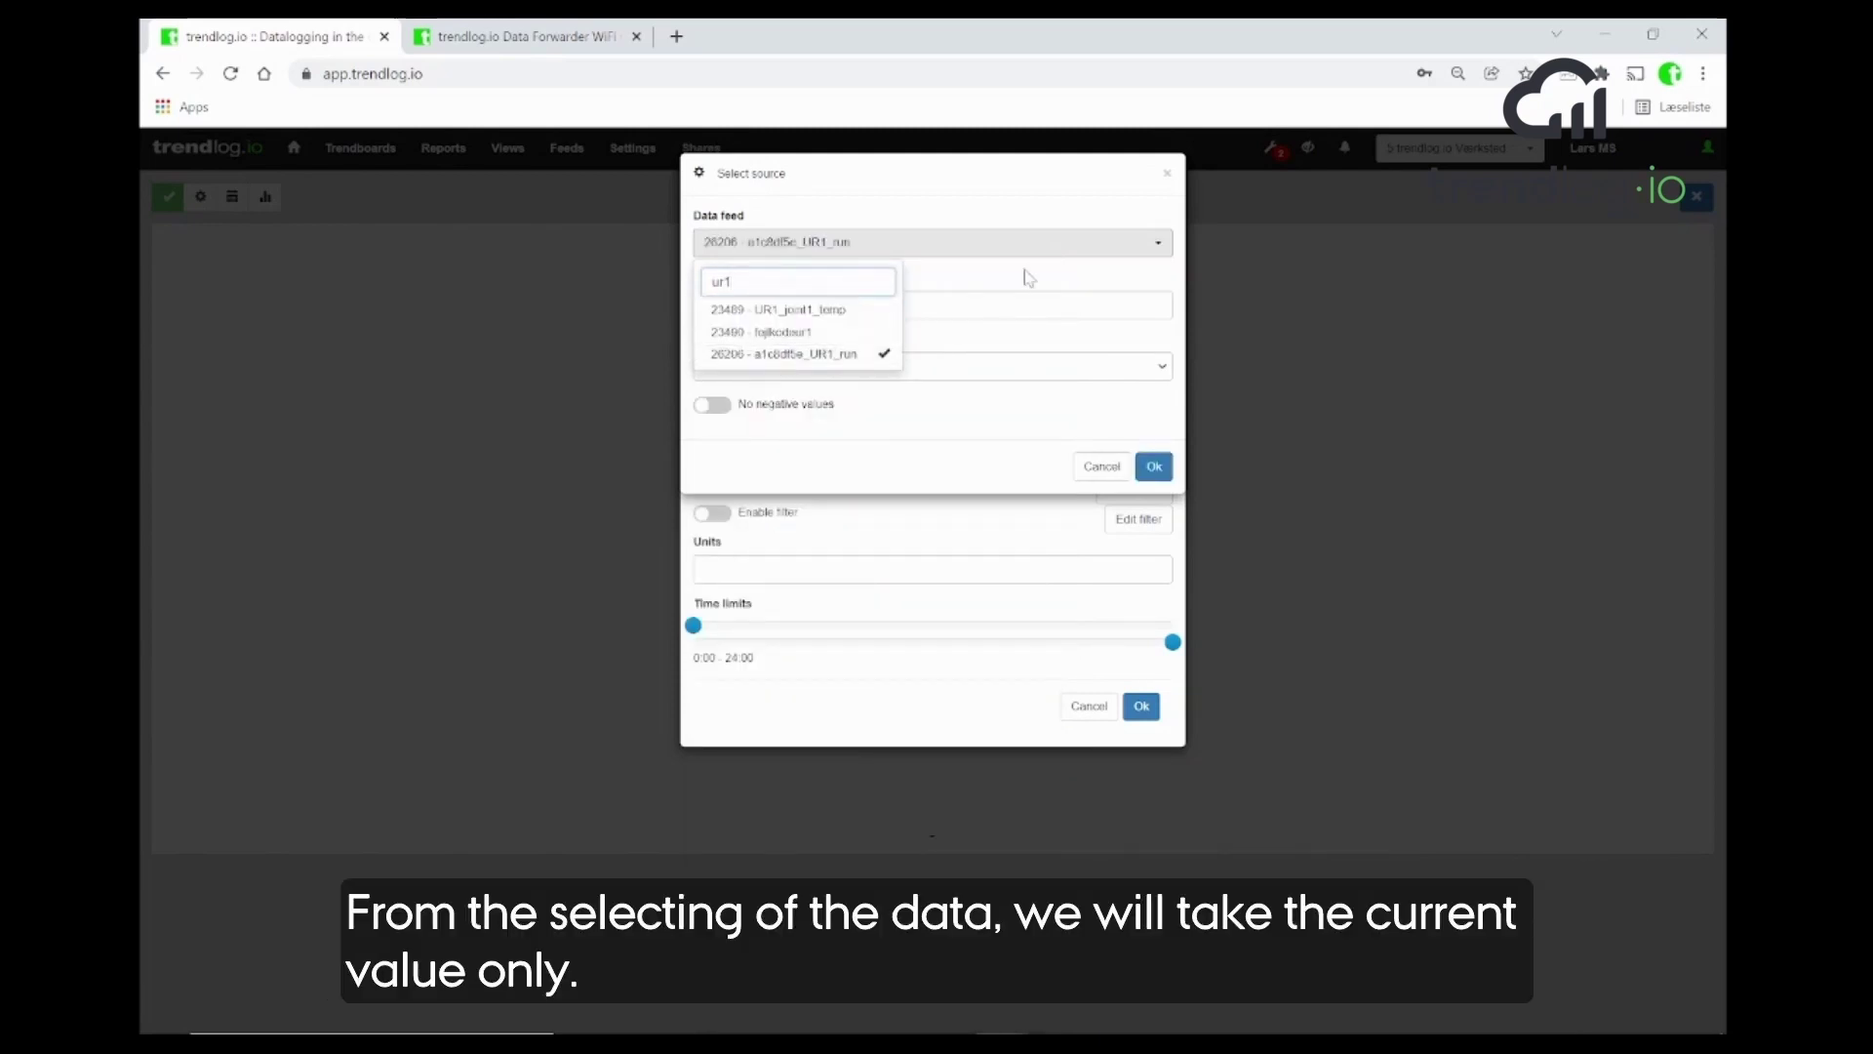
left_click(1053, 239)
left_click(1154, 467)
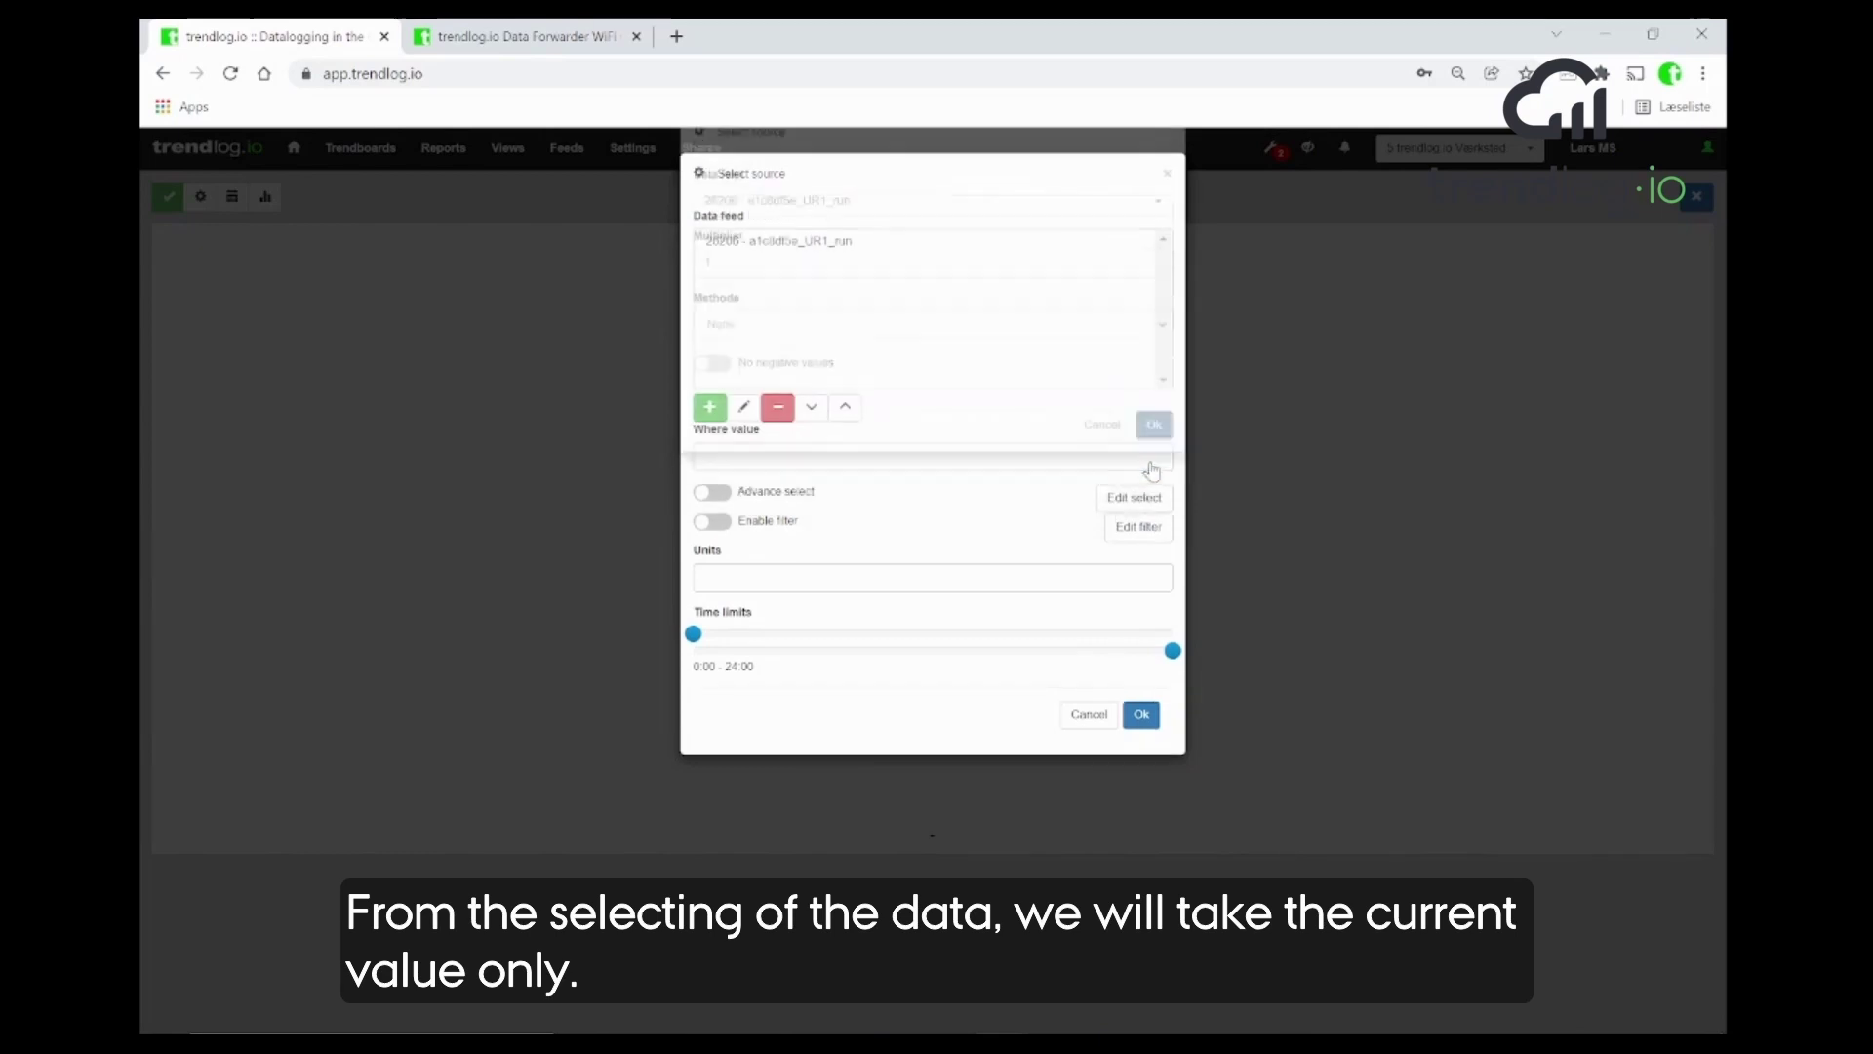
left_click(1142, 715)
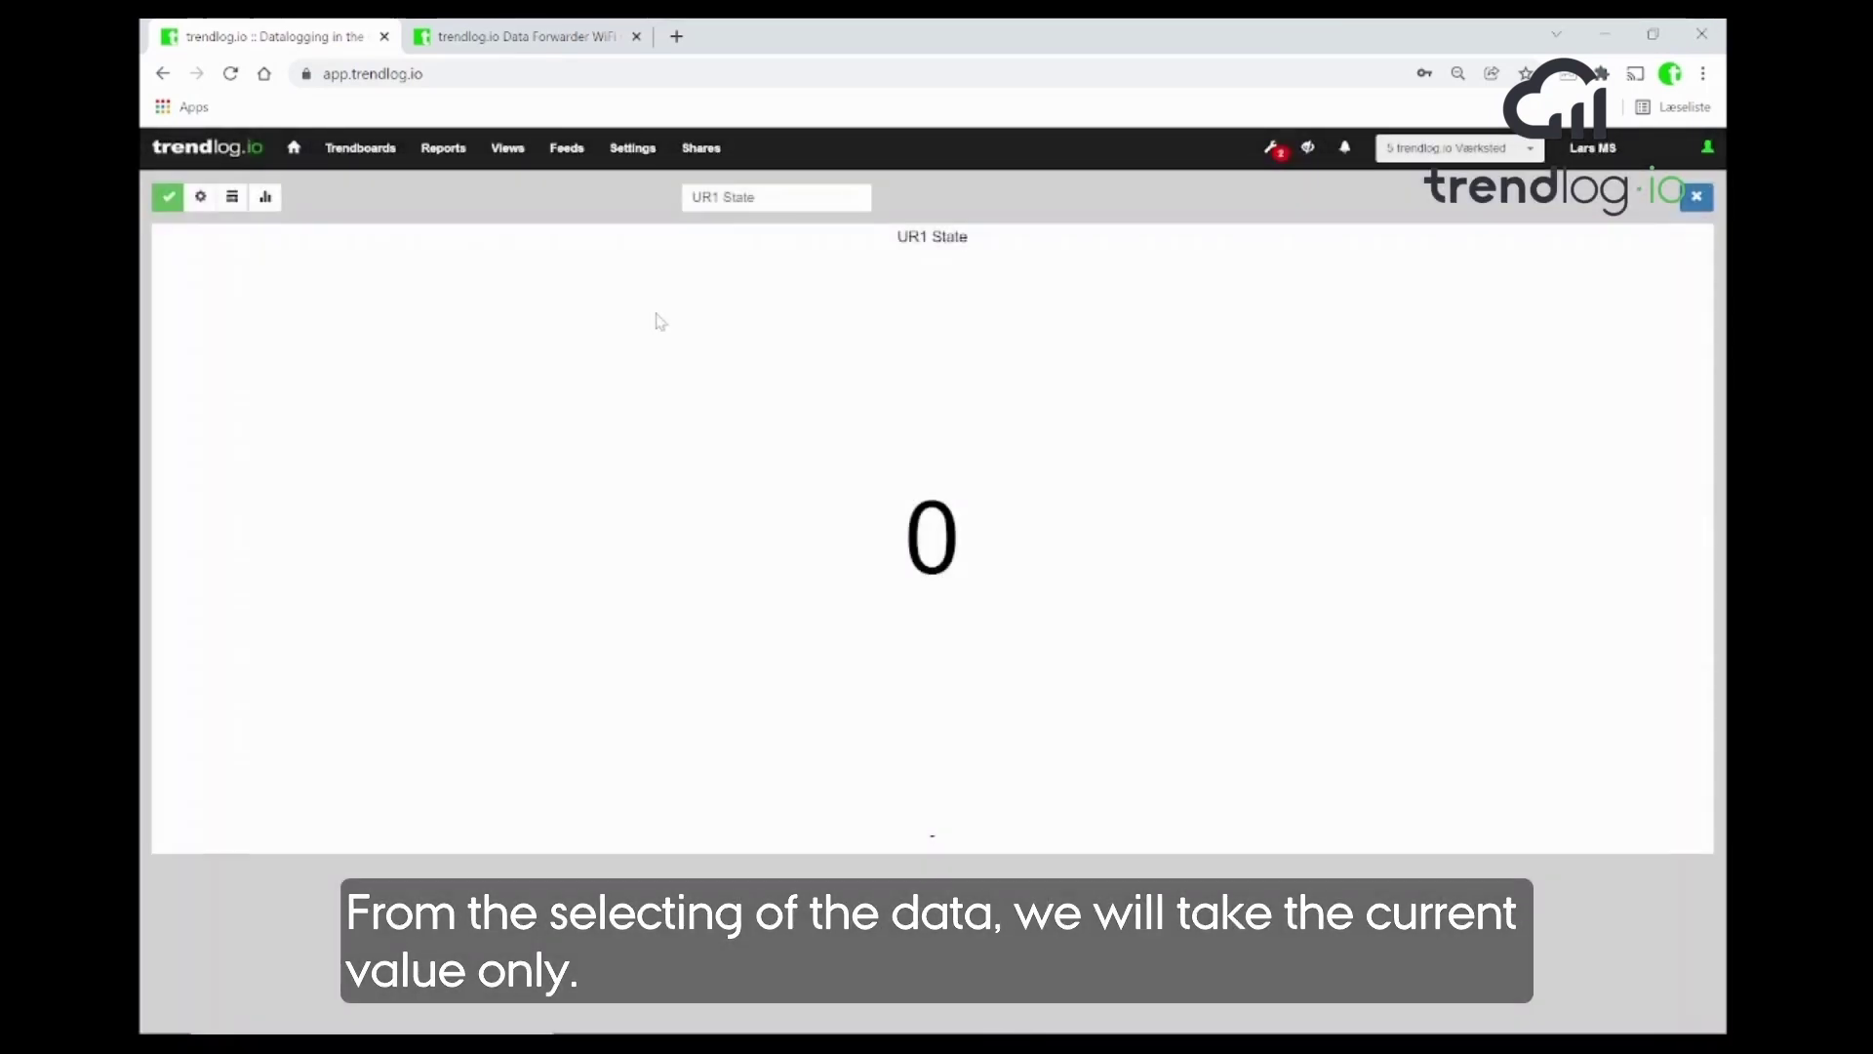
- Set the UR1 State view's date selection to Current and save the view
left_click(235, 200)
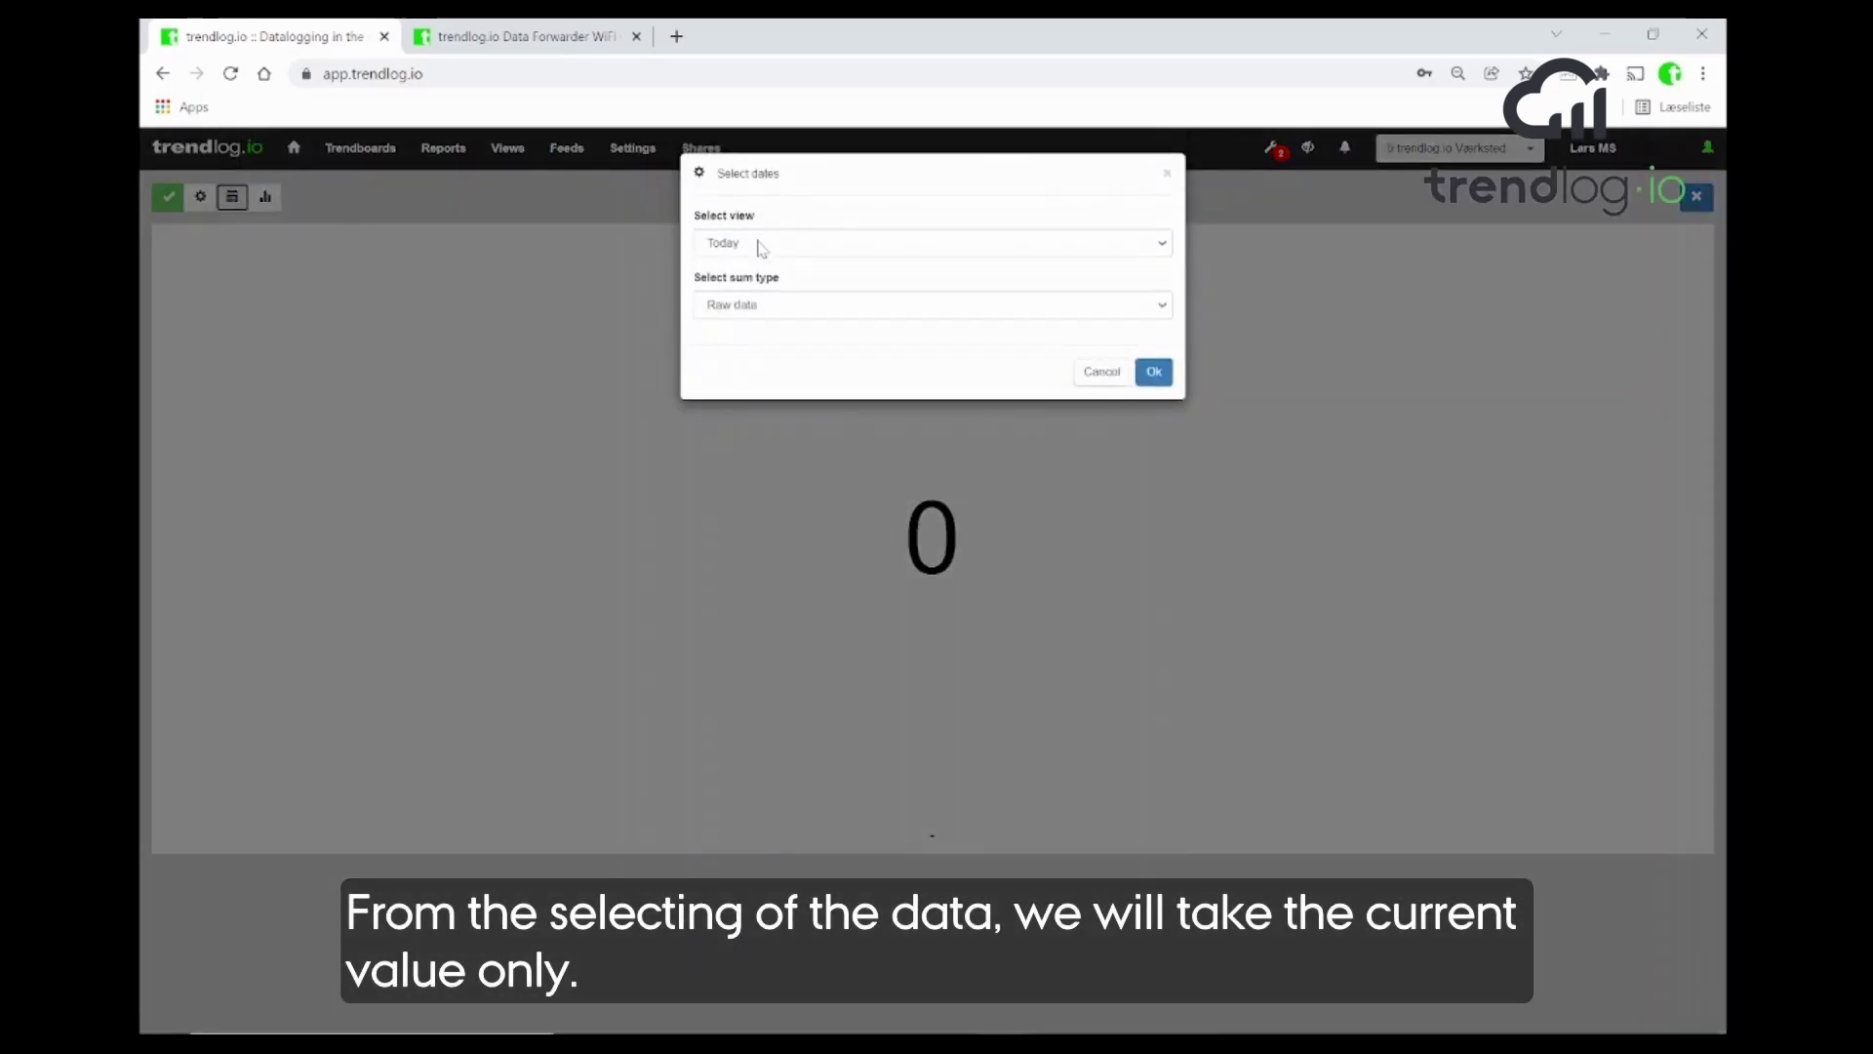
left_click(759, 241)
left_click(762, 276)
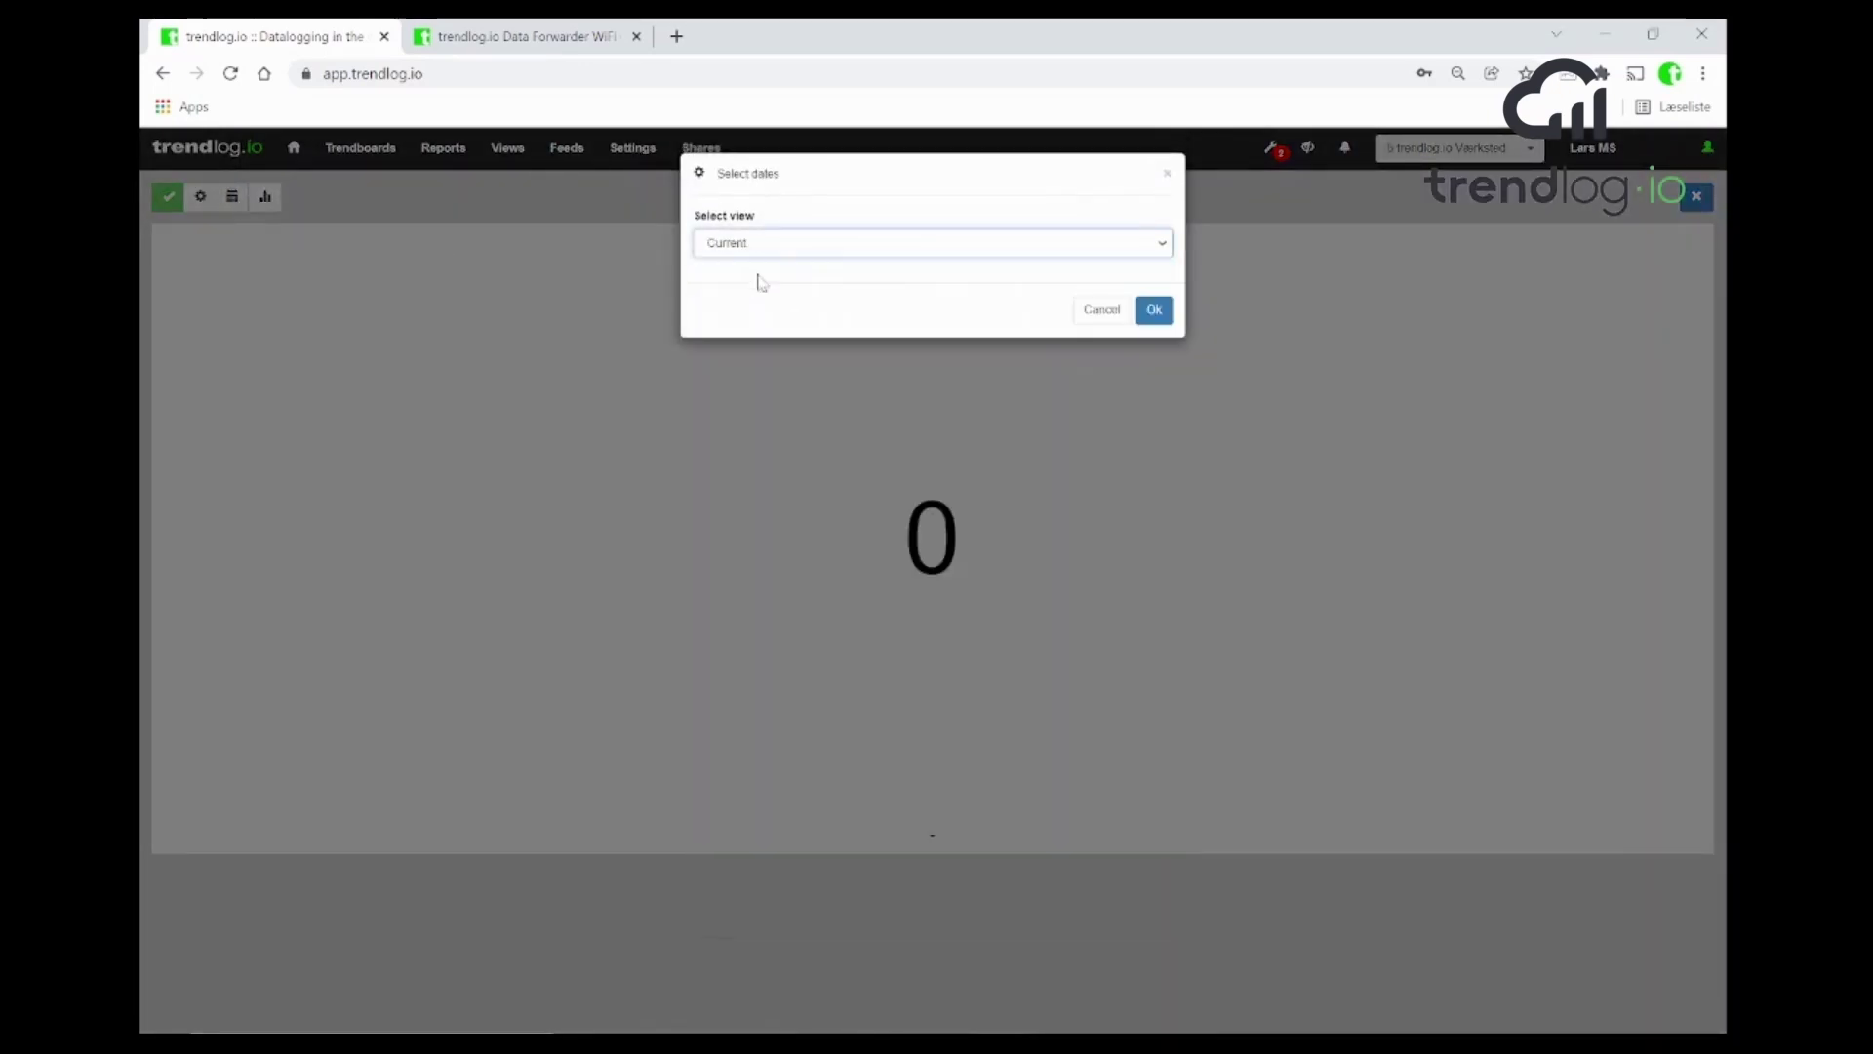
left_click(1151, 312)
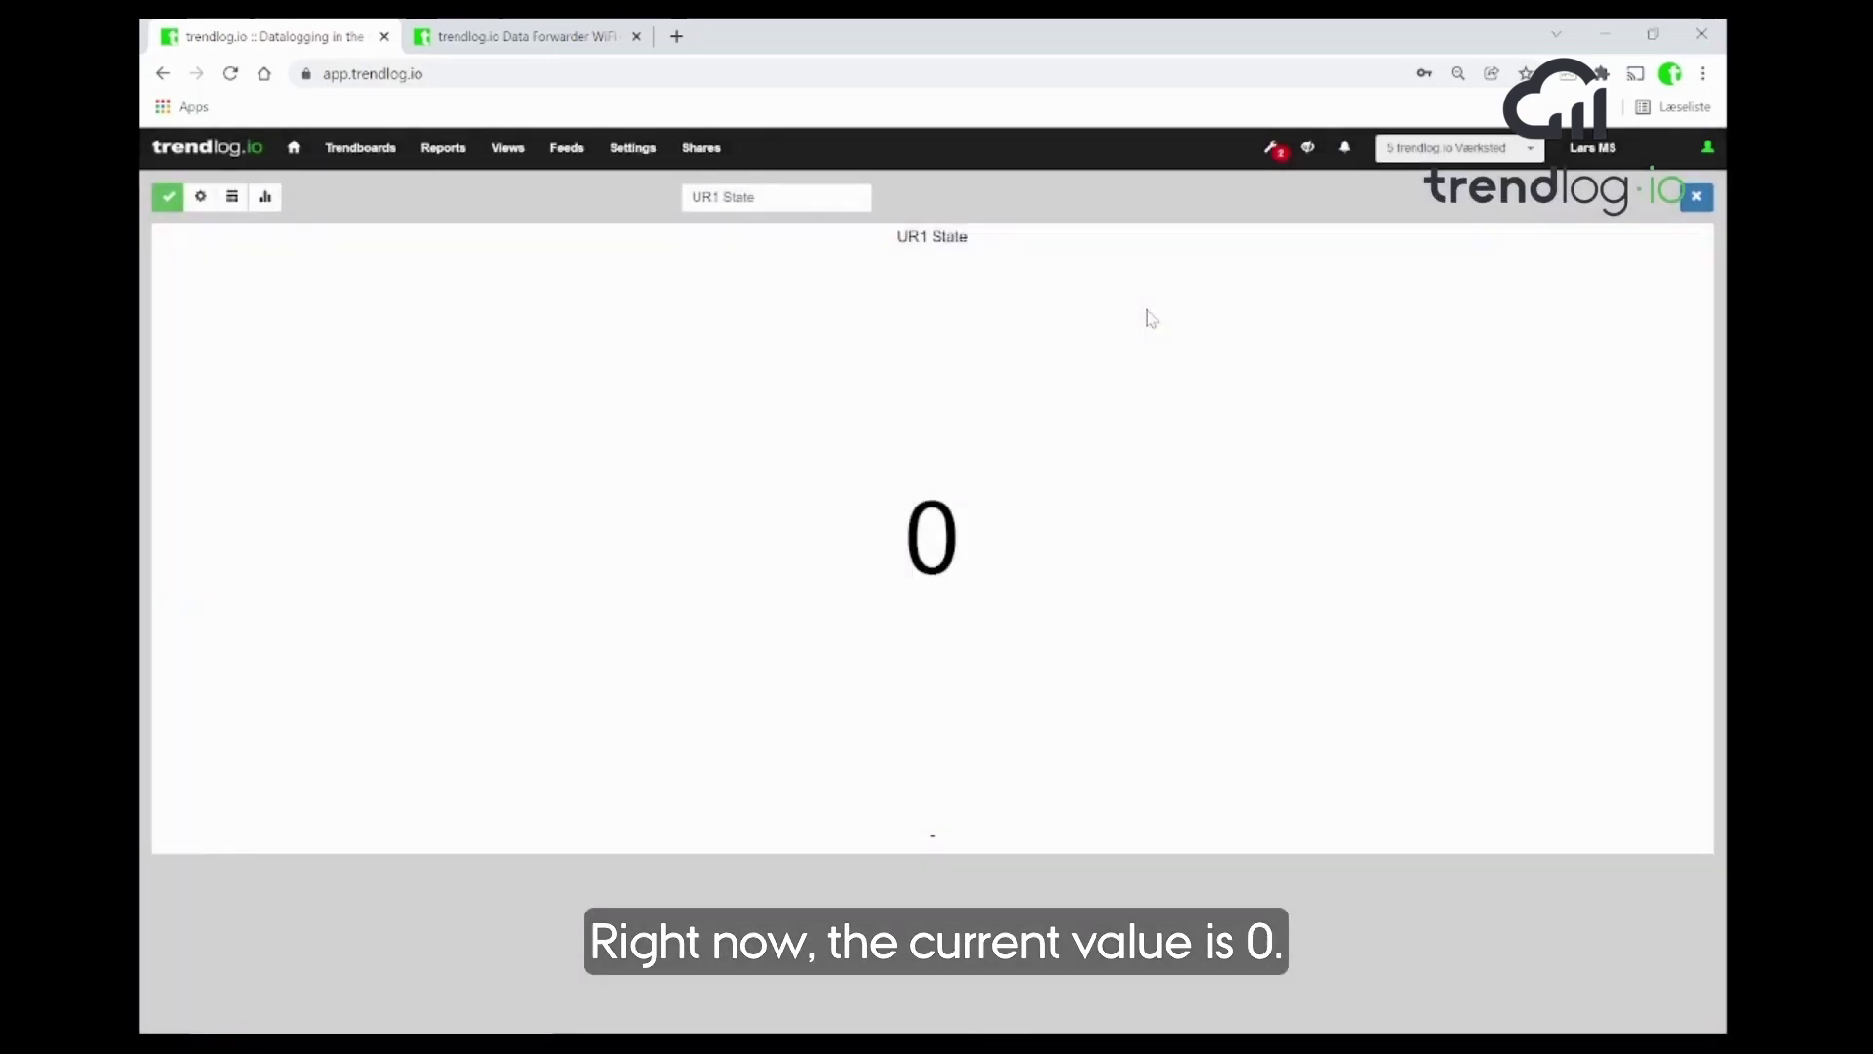
left_click(168, 198)
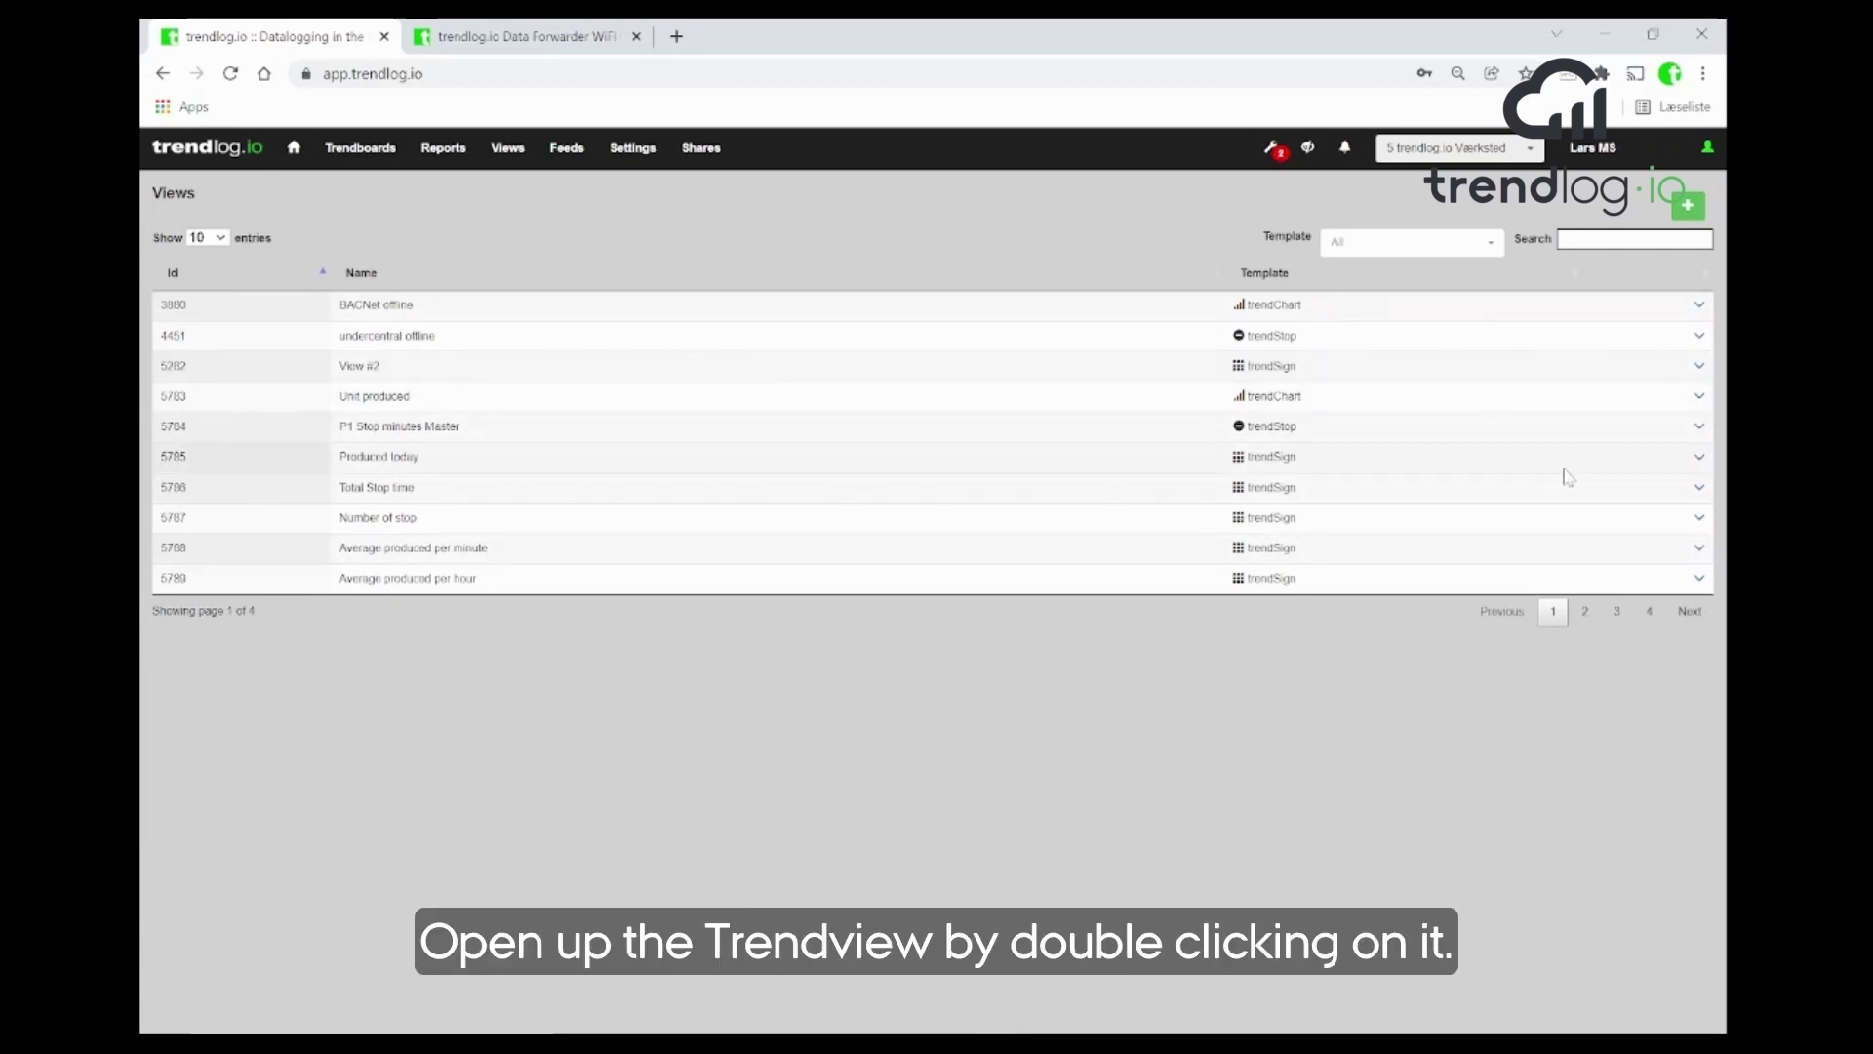
- Show UR1 State view 6974 and check its value while resuming and pausing the robot program in the virtual machine
left_click(1648, 612)
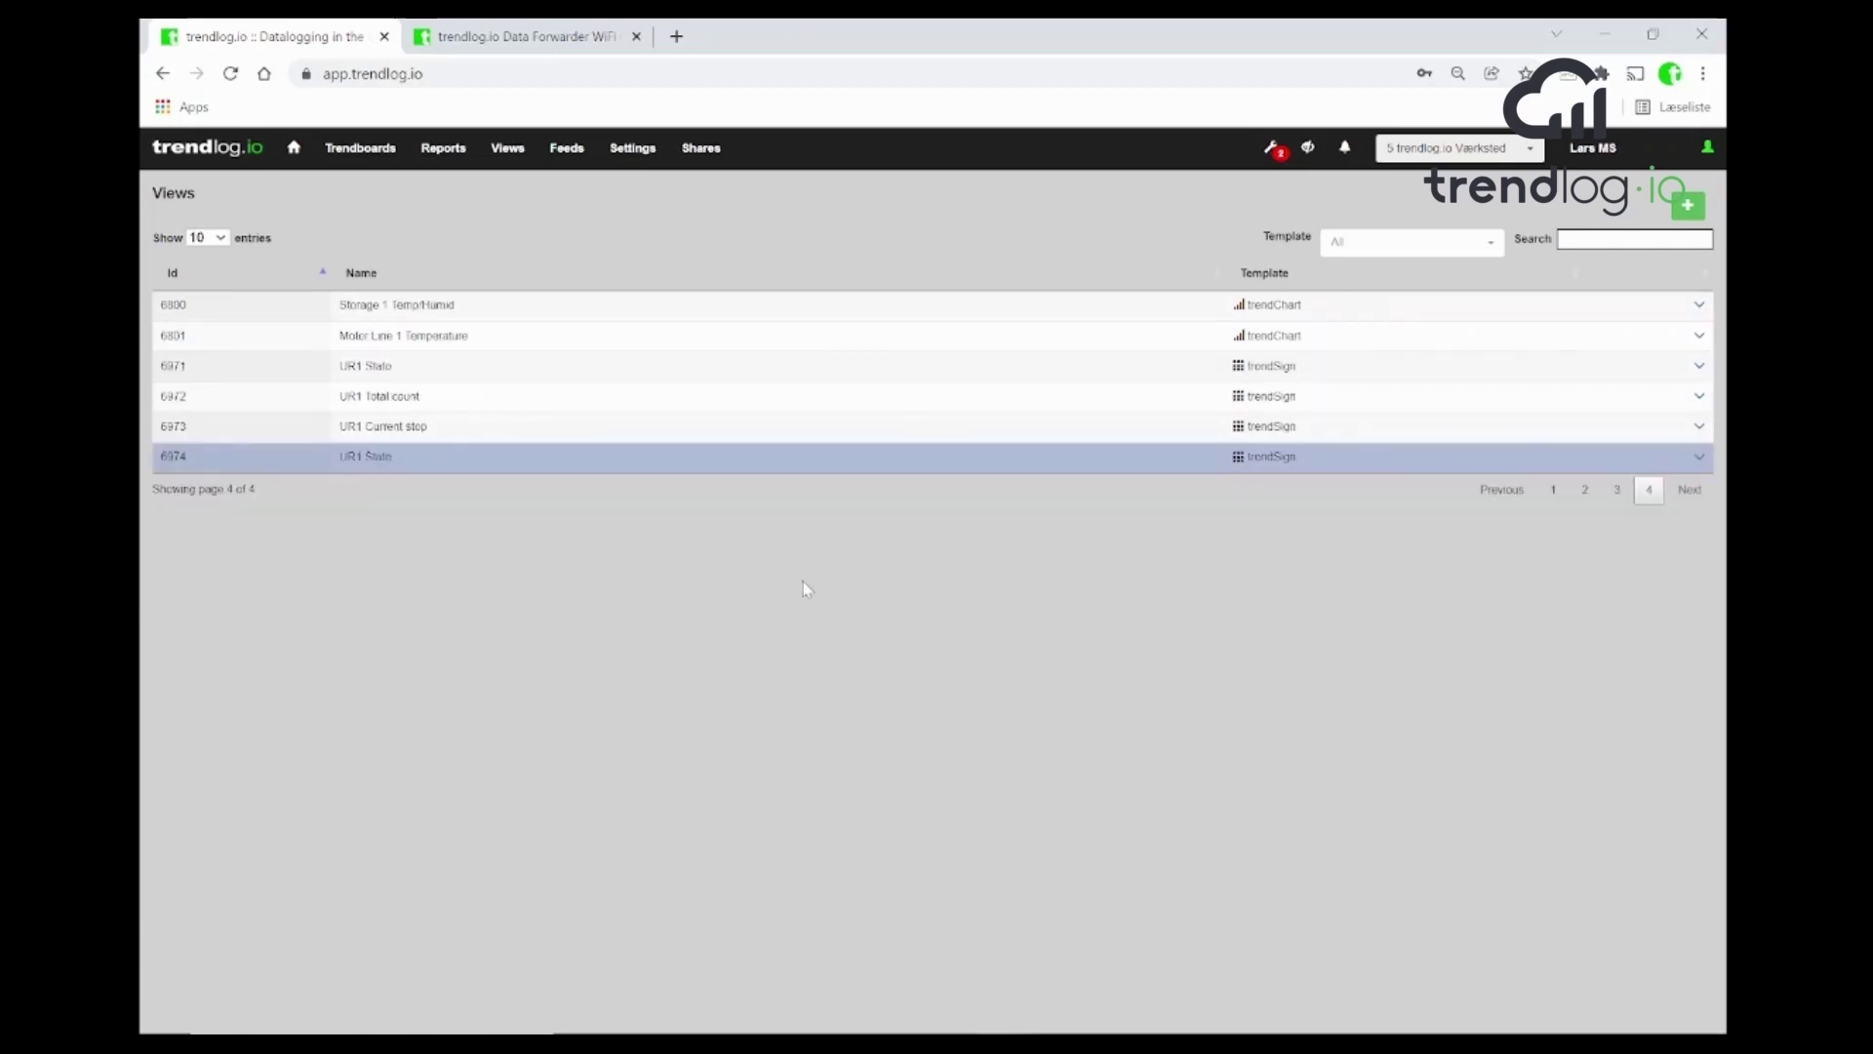
left_click(616, 467)
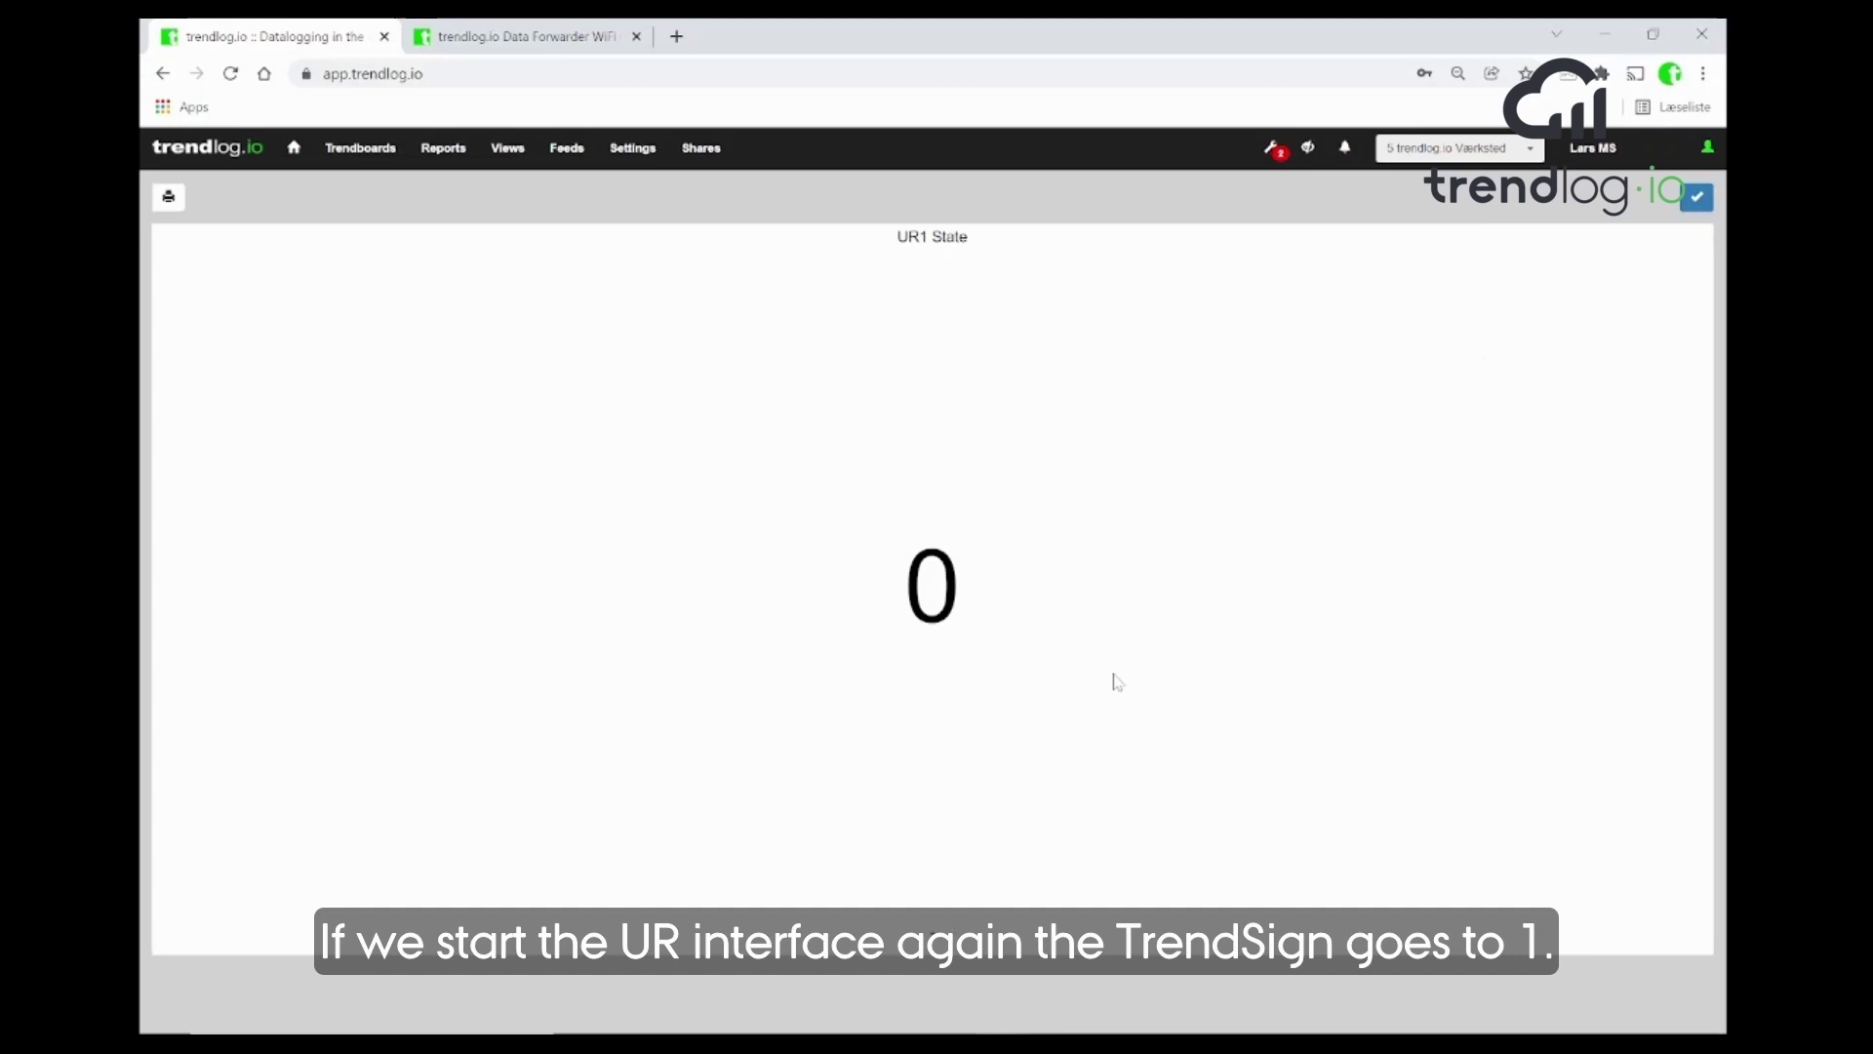
key("alt+Tab")
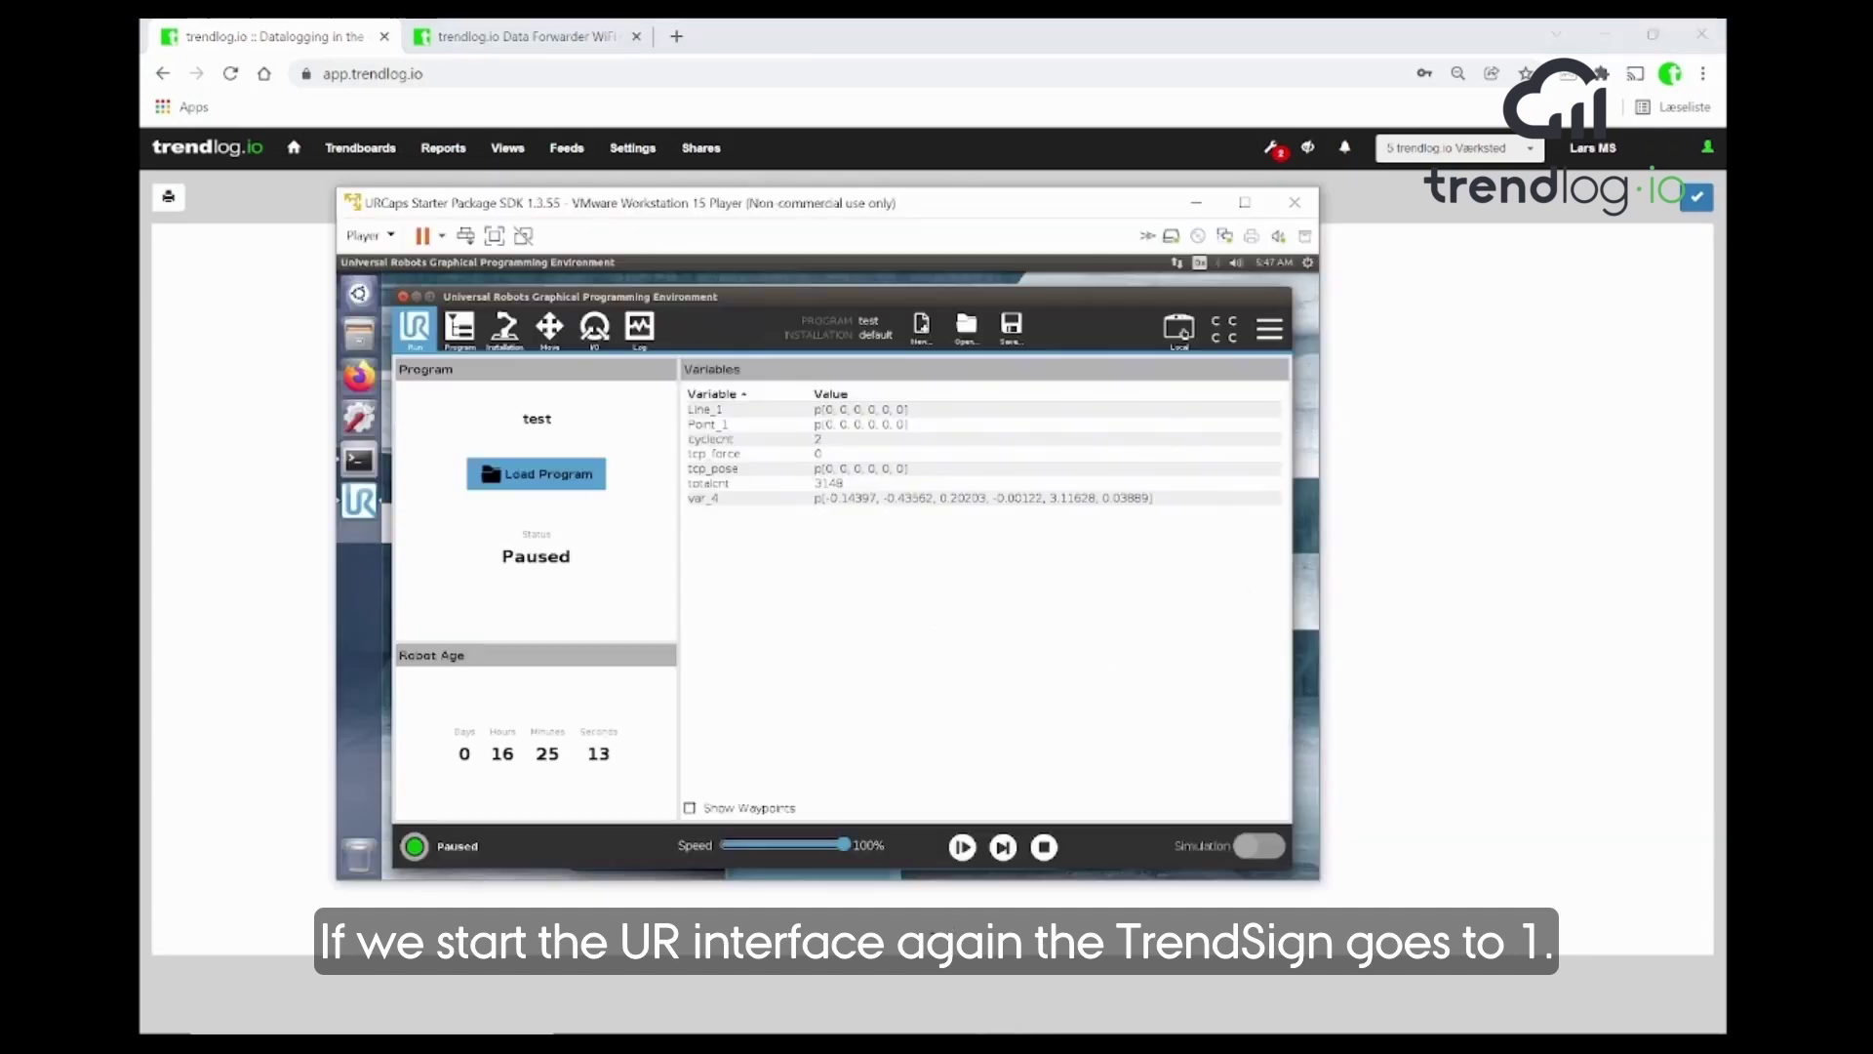
left_click_drag(667, 205, 225, 176)
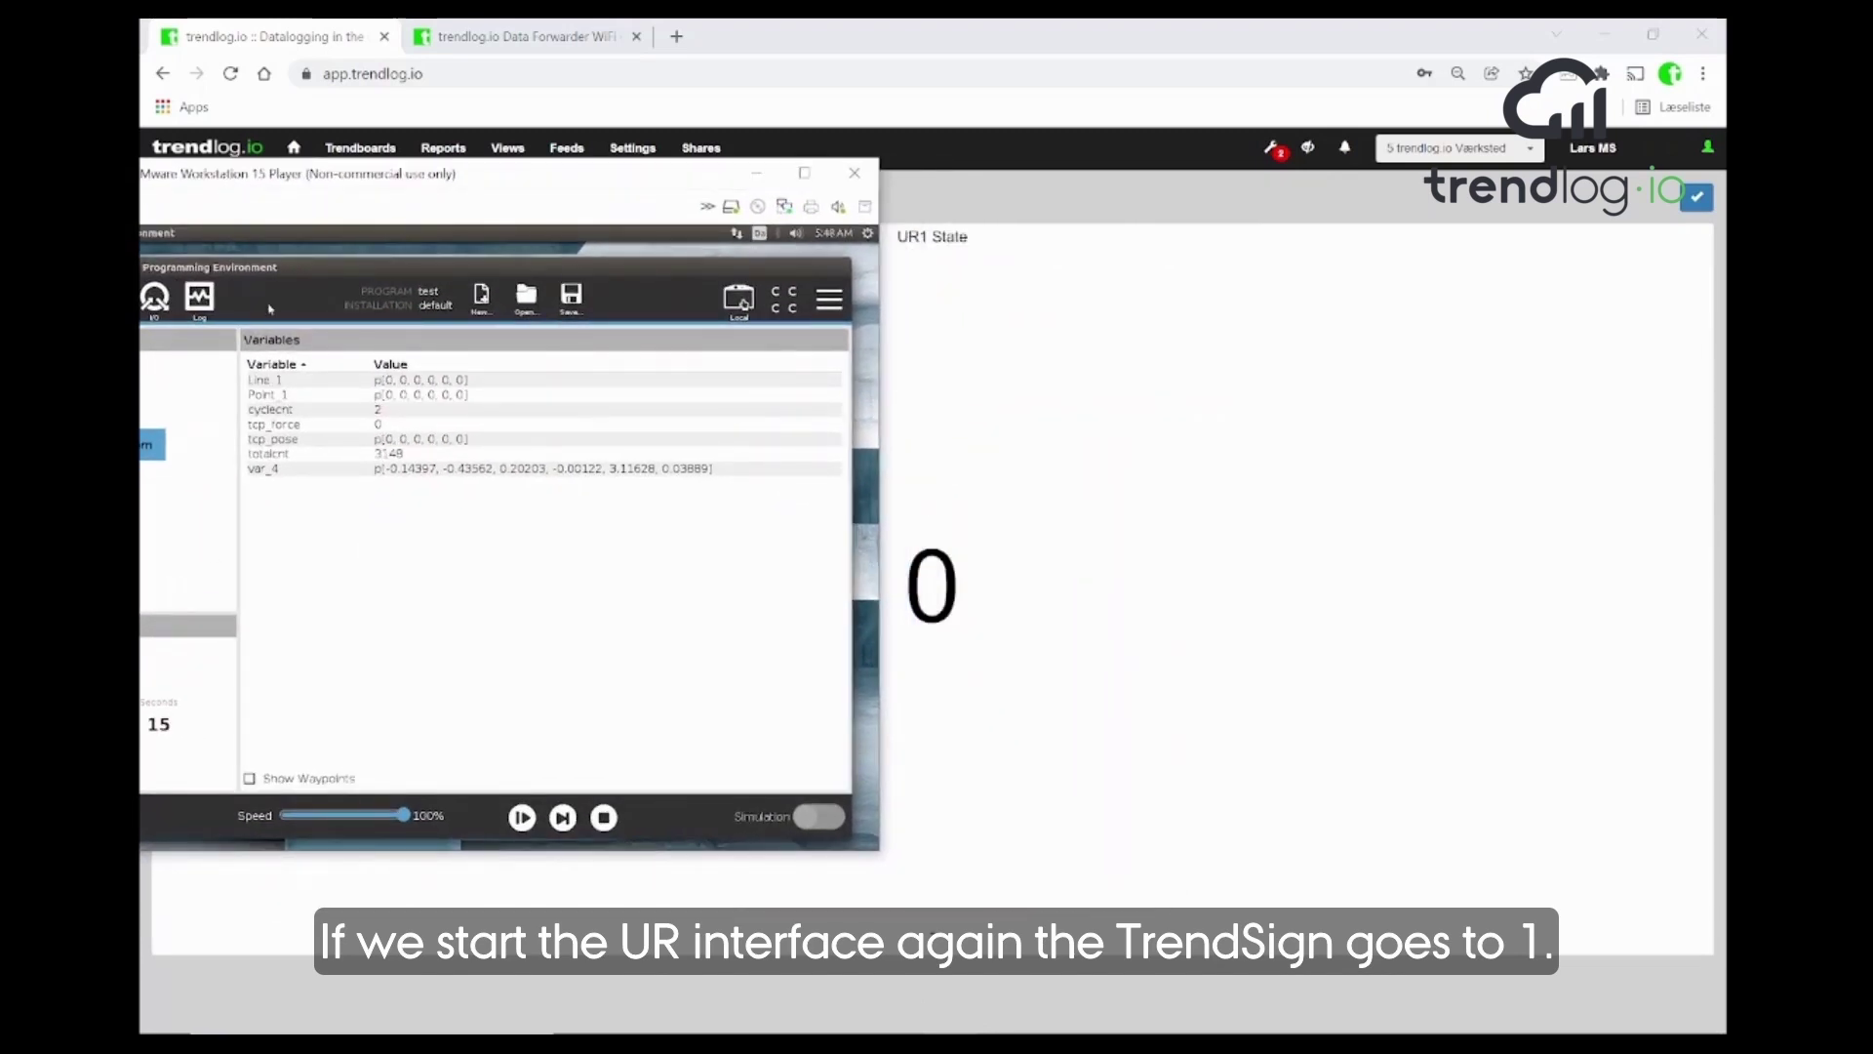
left_click(523, 818)
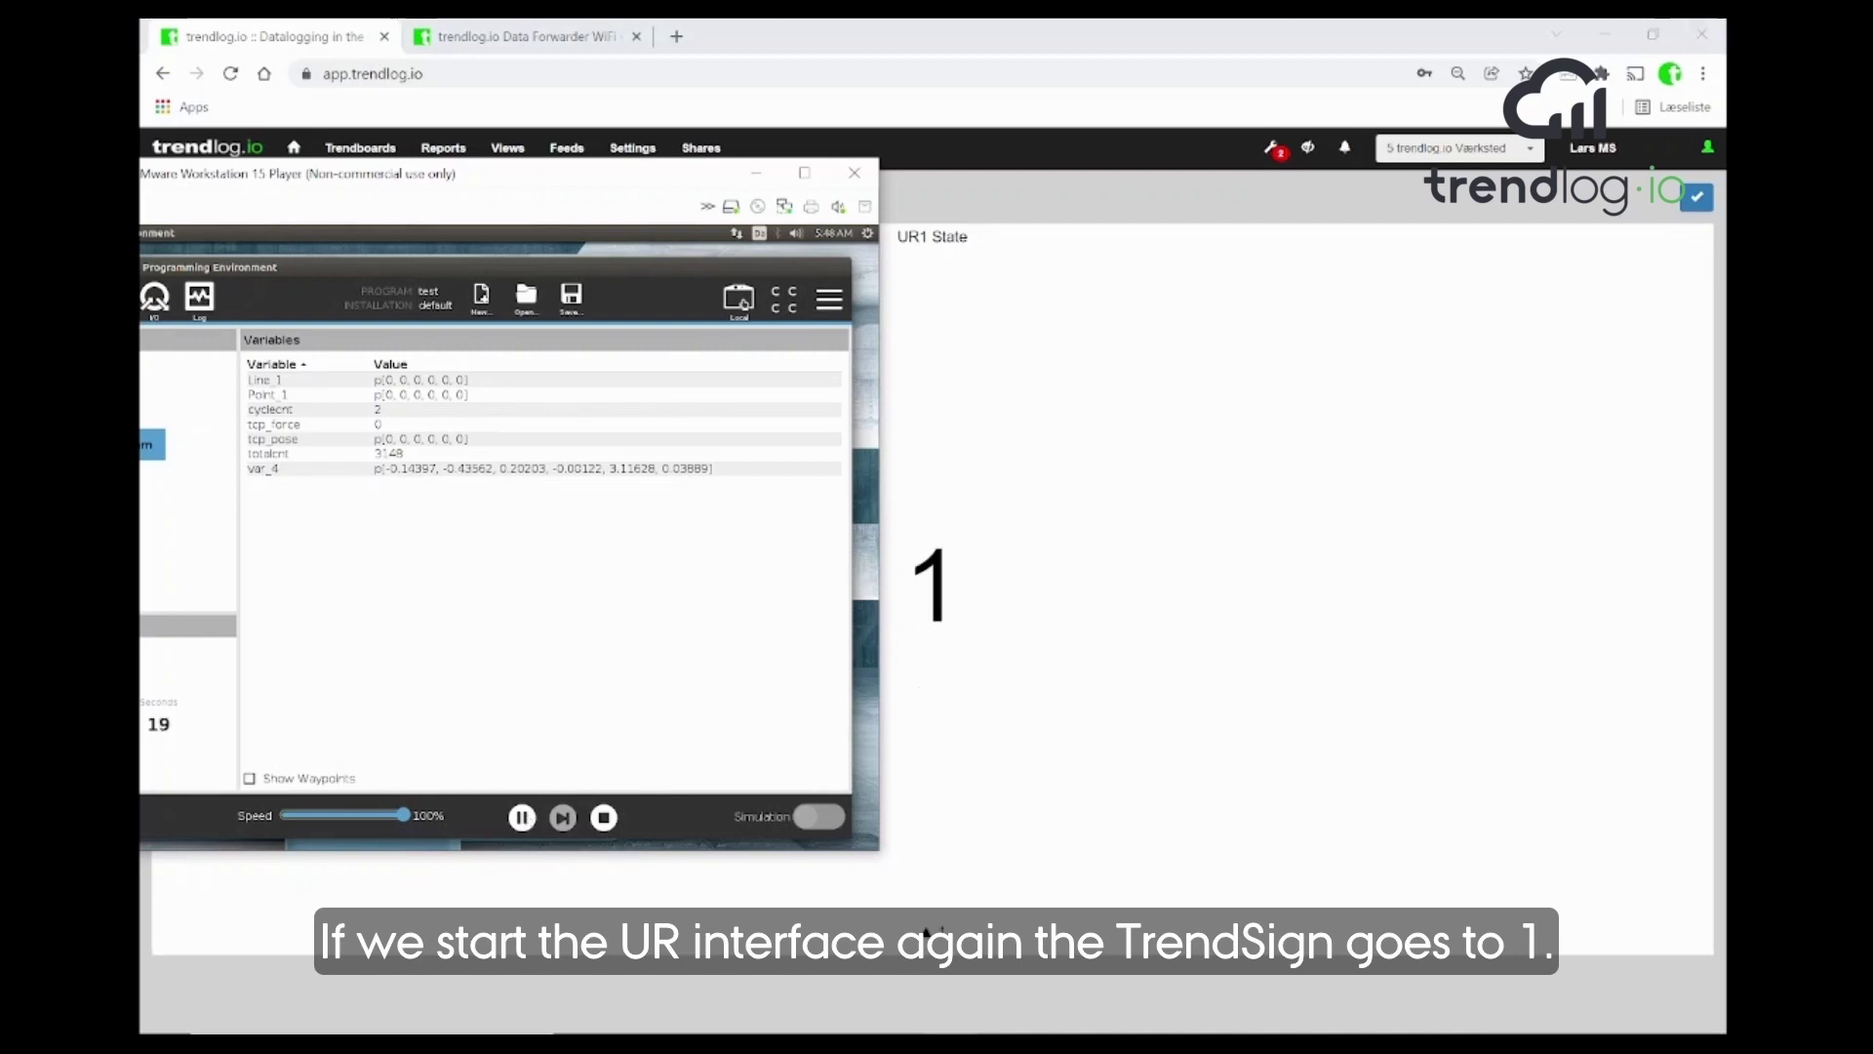
left_click(522, 819)
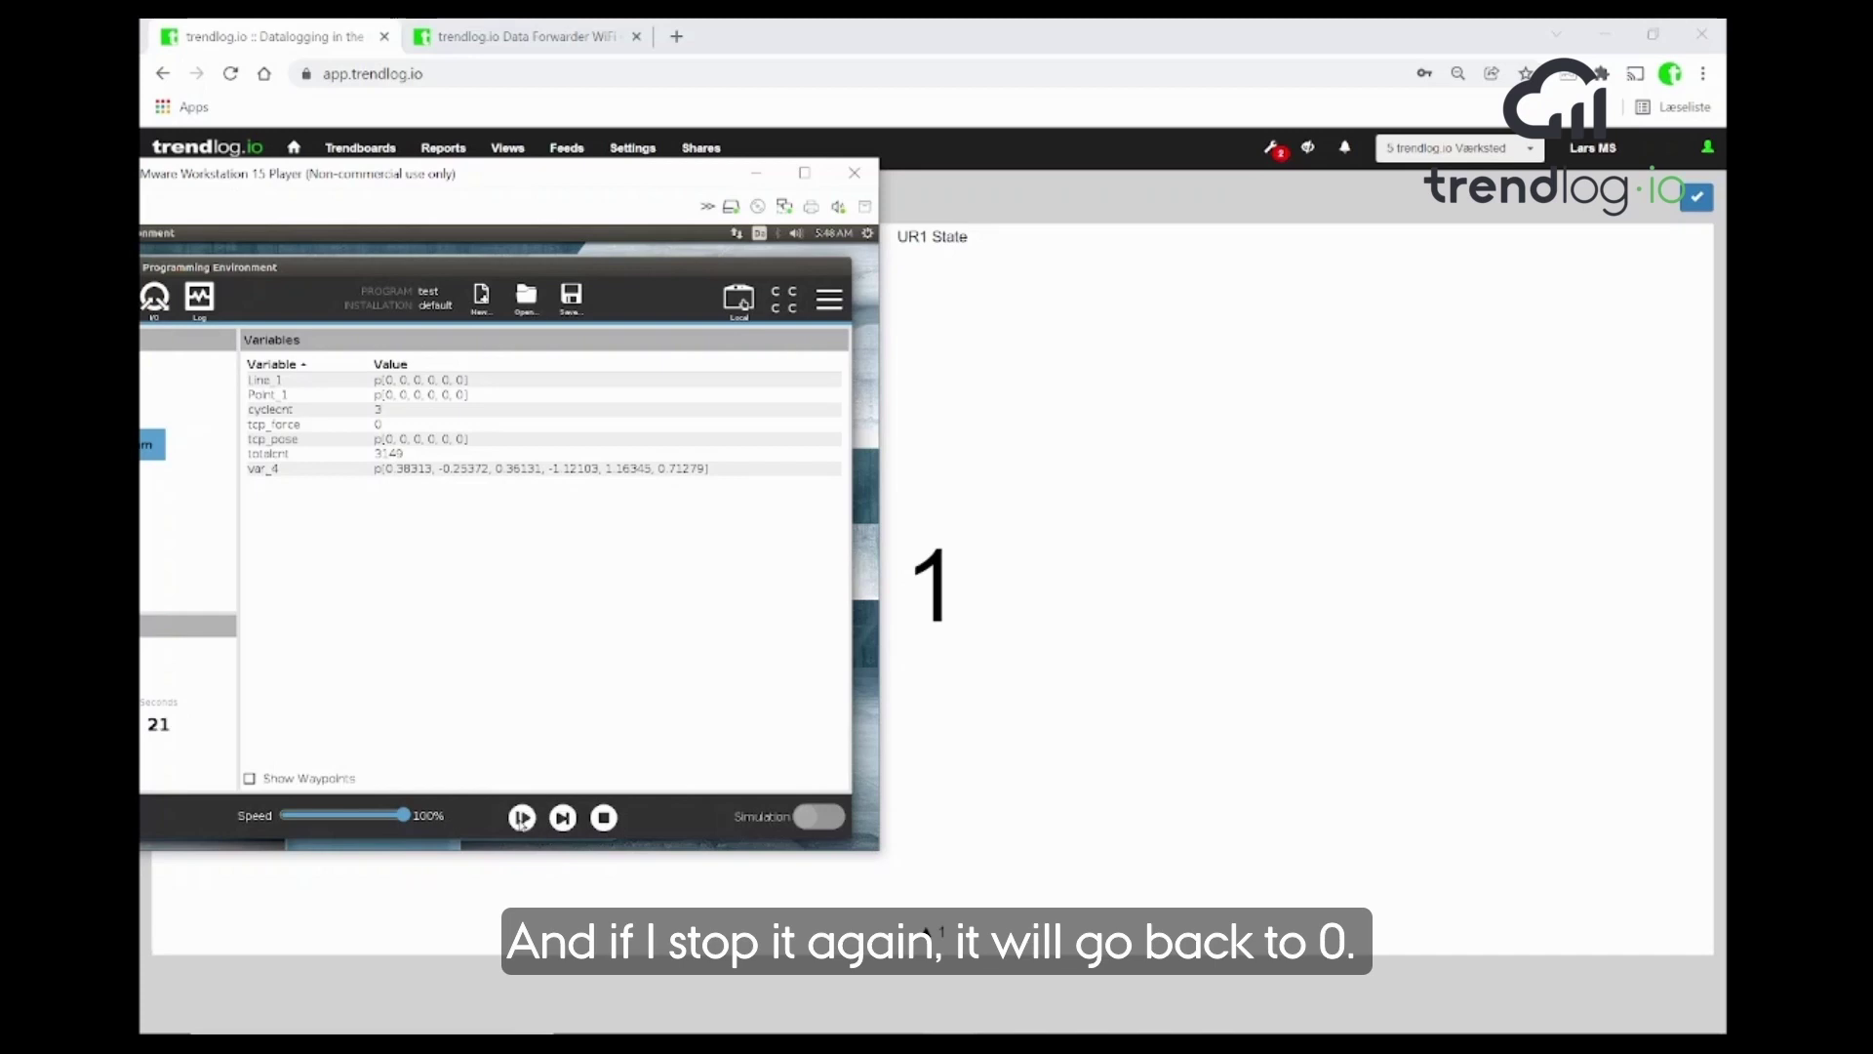
left_click_drag(510, 185, 954, 227)
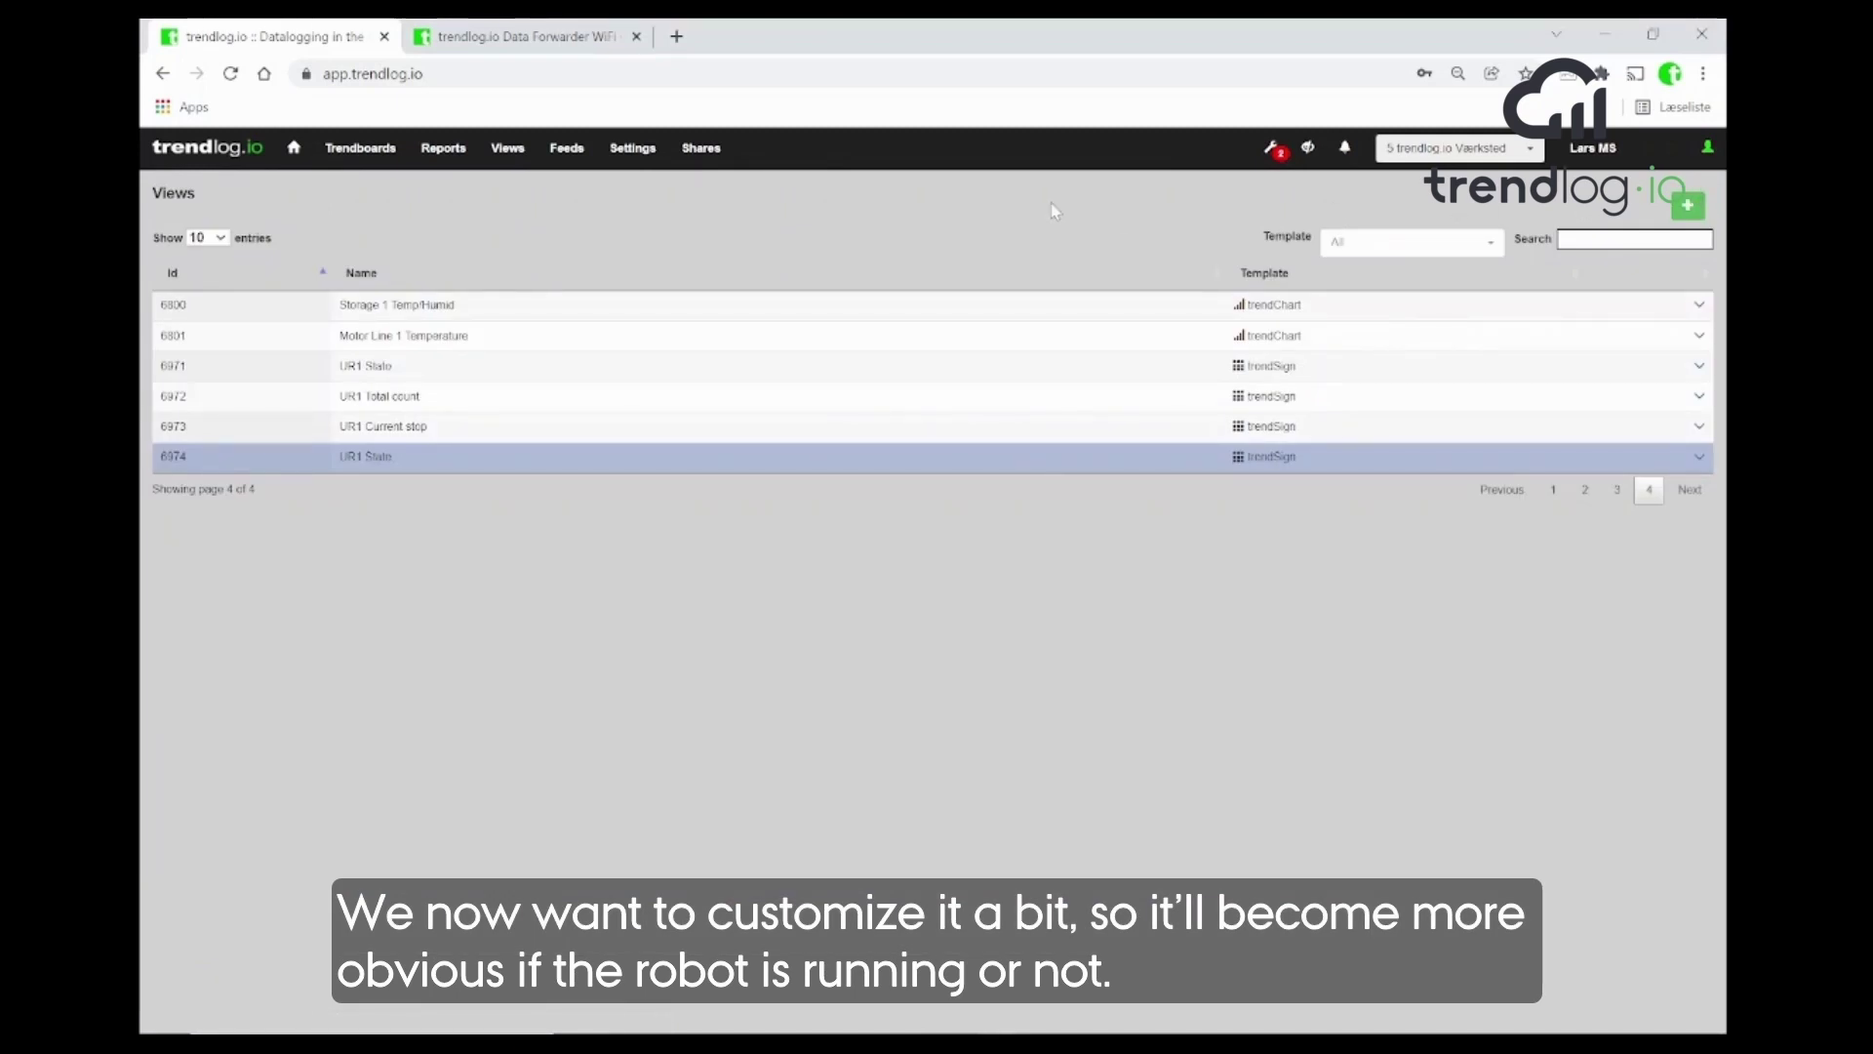
- Edit UR1 State view 6974 and give its sign the format code return value==0?"STOP":"RUN";
left_click(1700, 459)
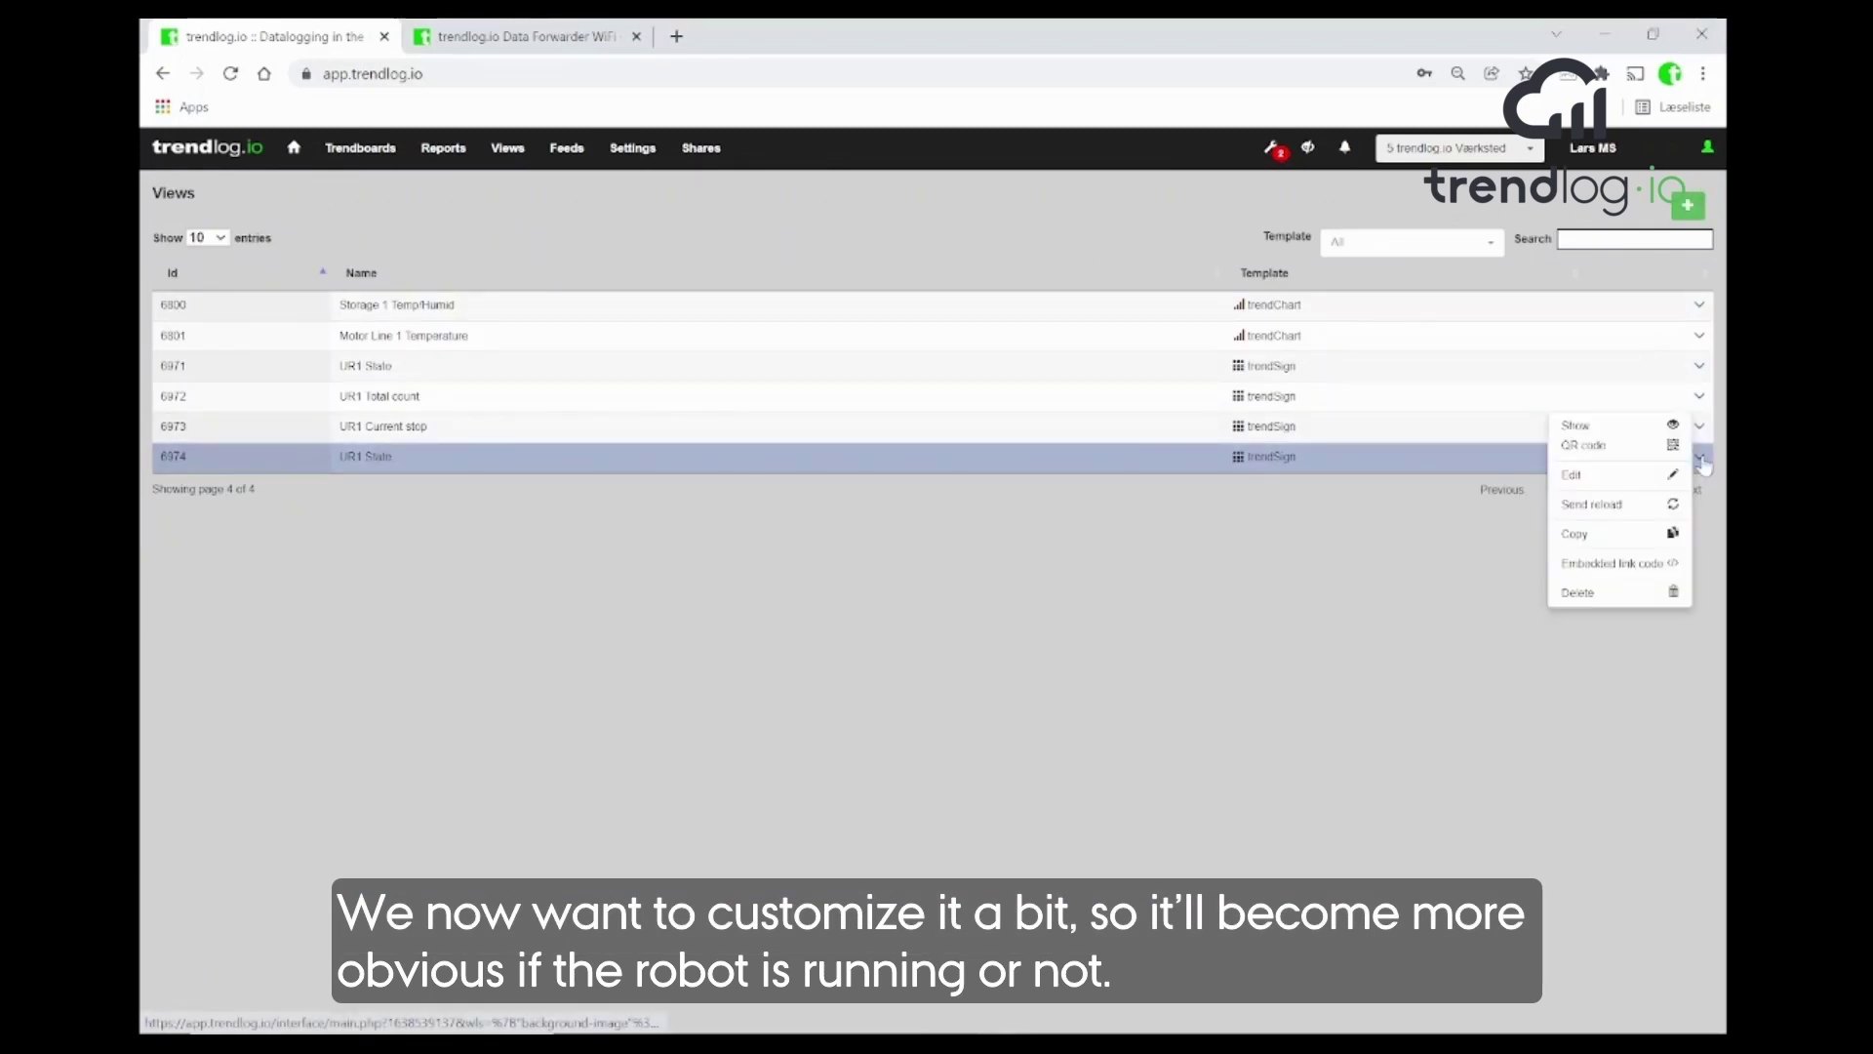
left_click(1585, 483)
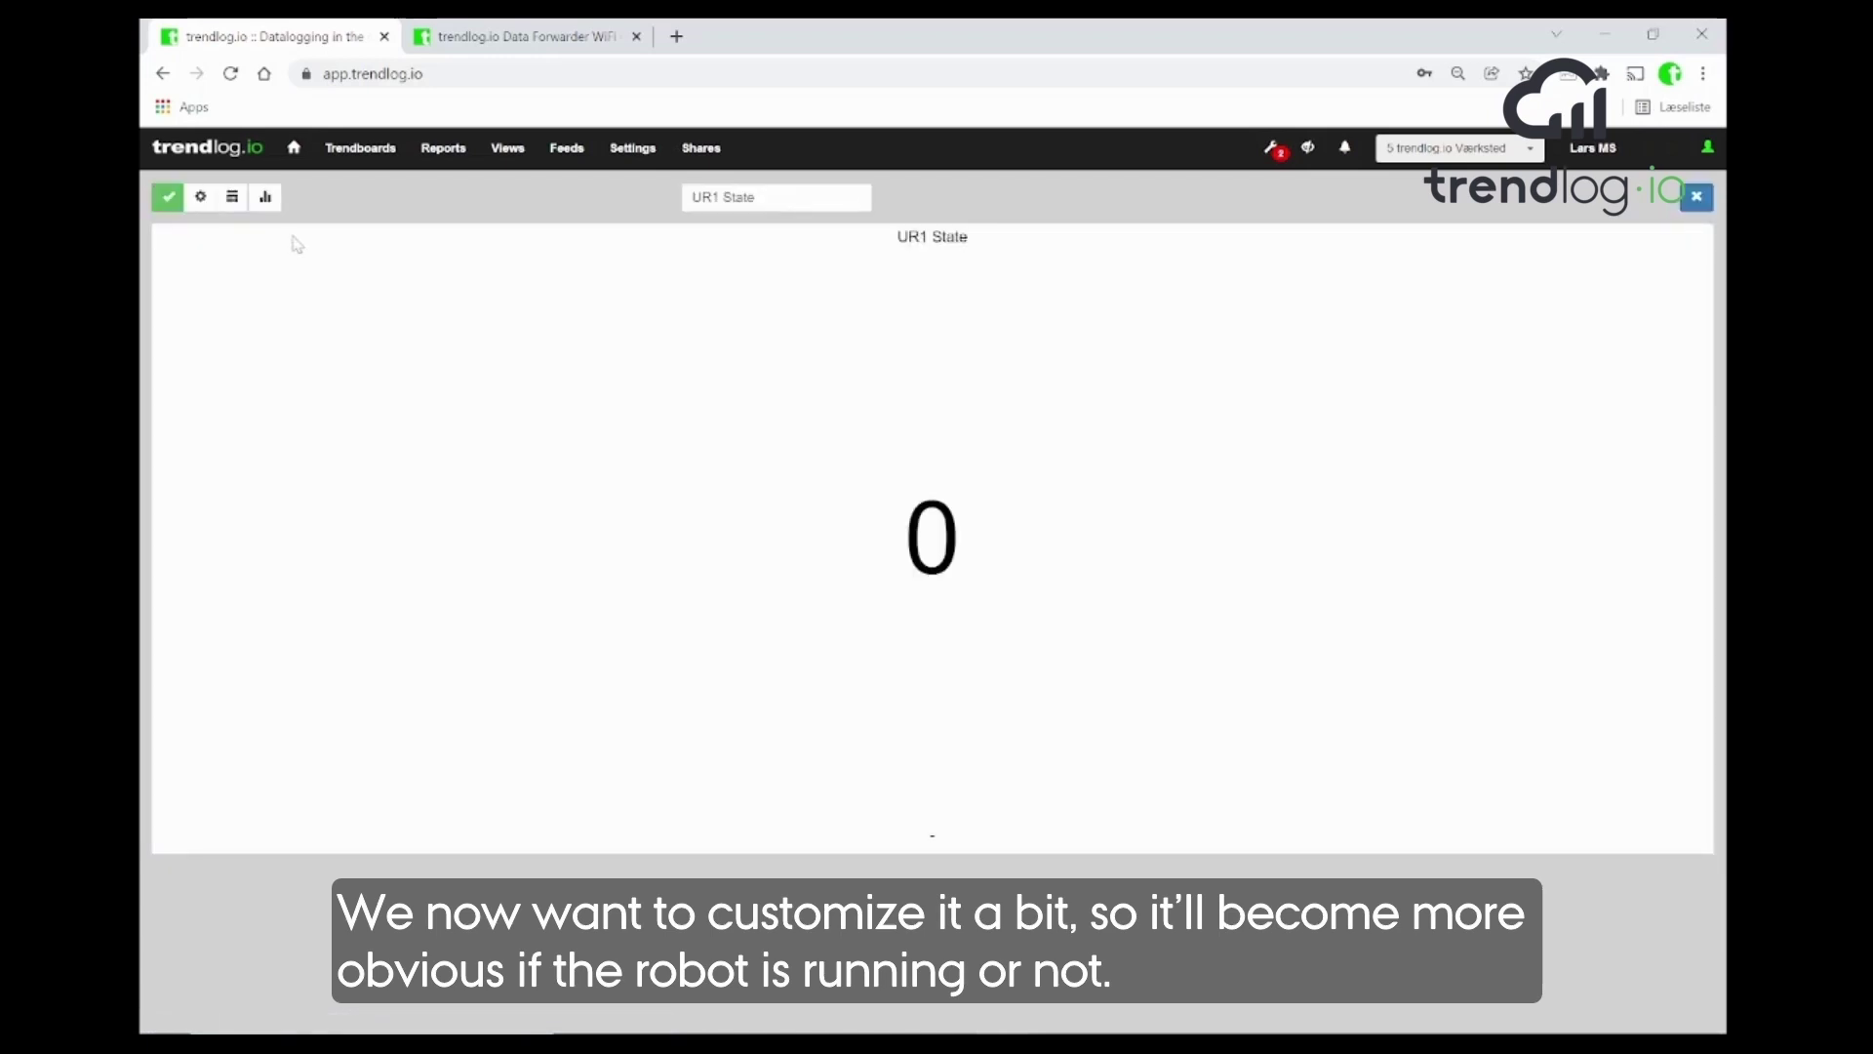
left_click(264, 196)
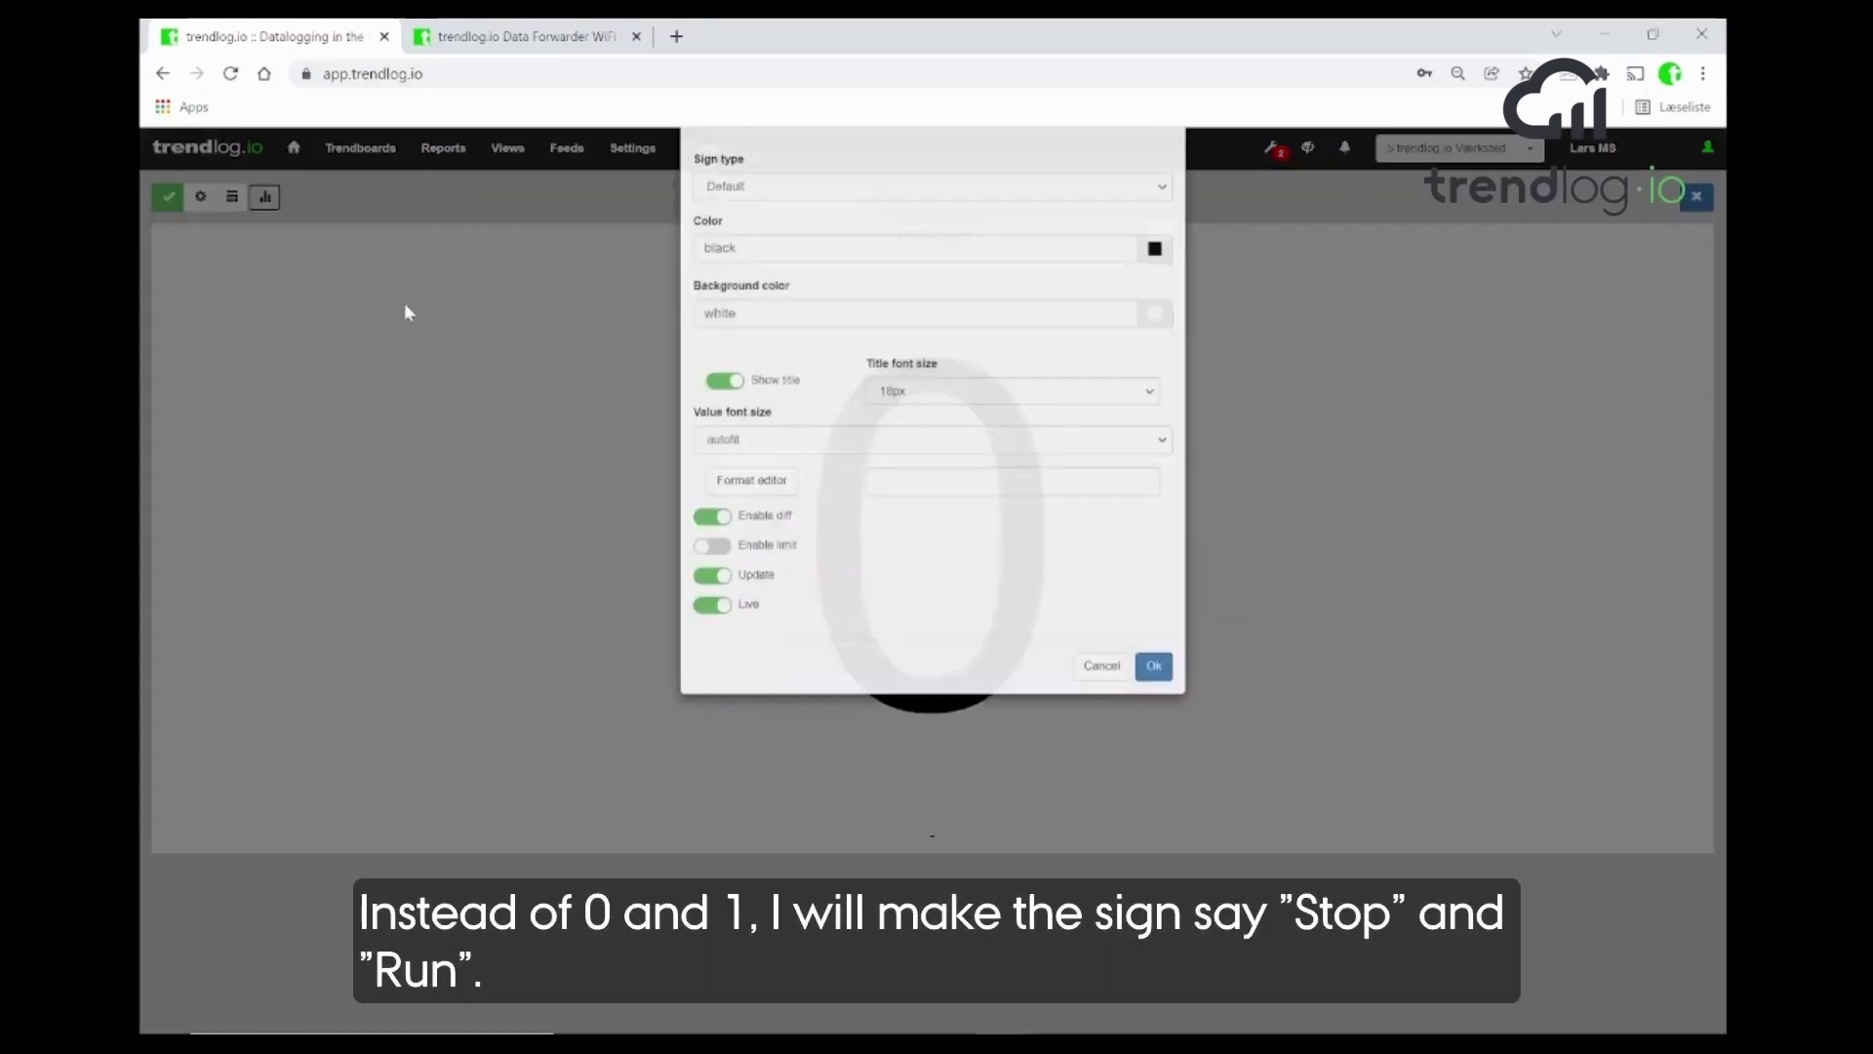
left_click(751, 480)
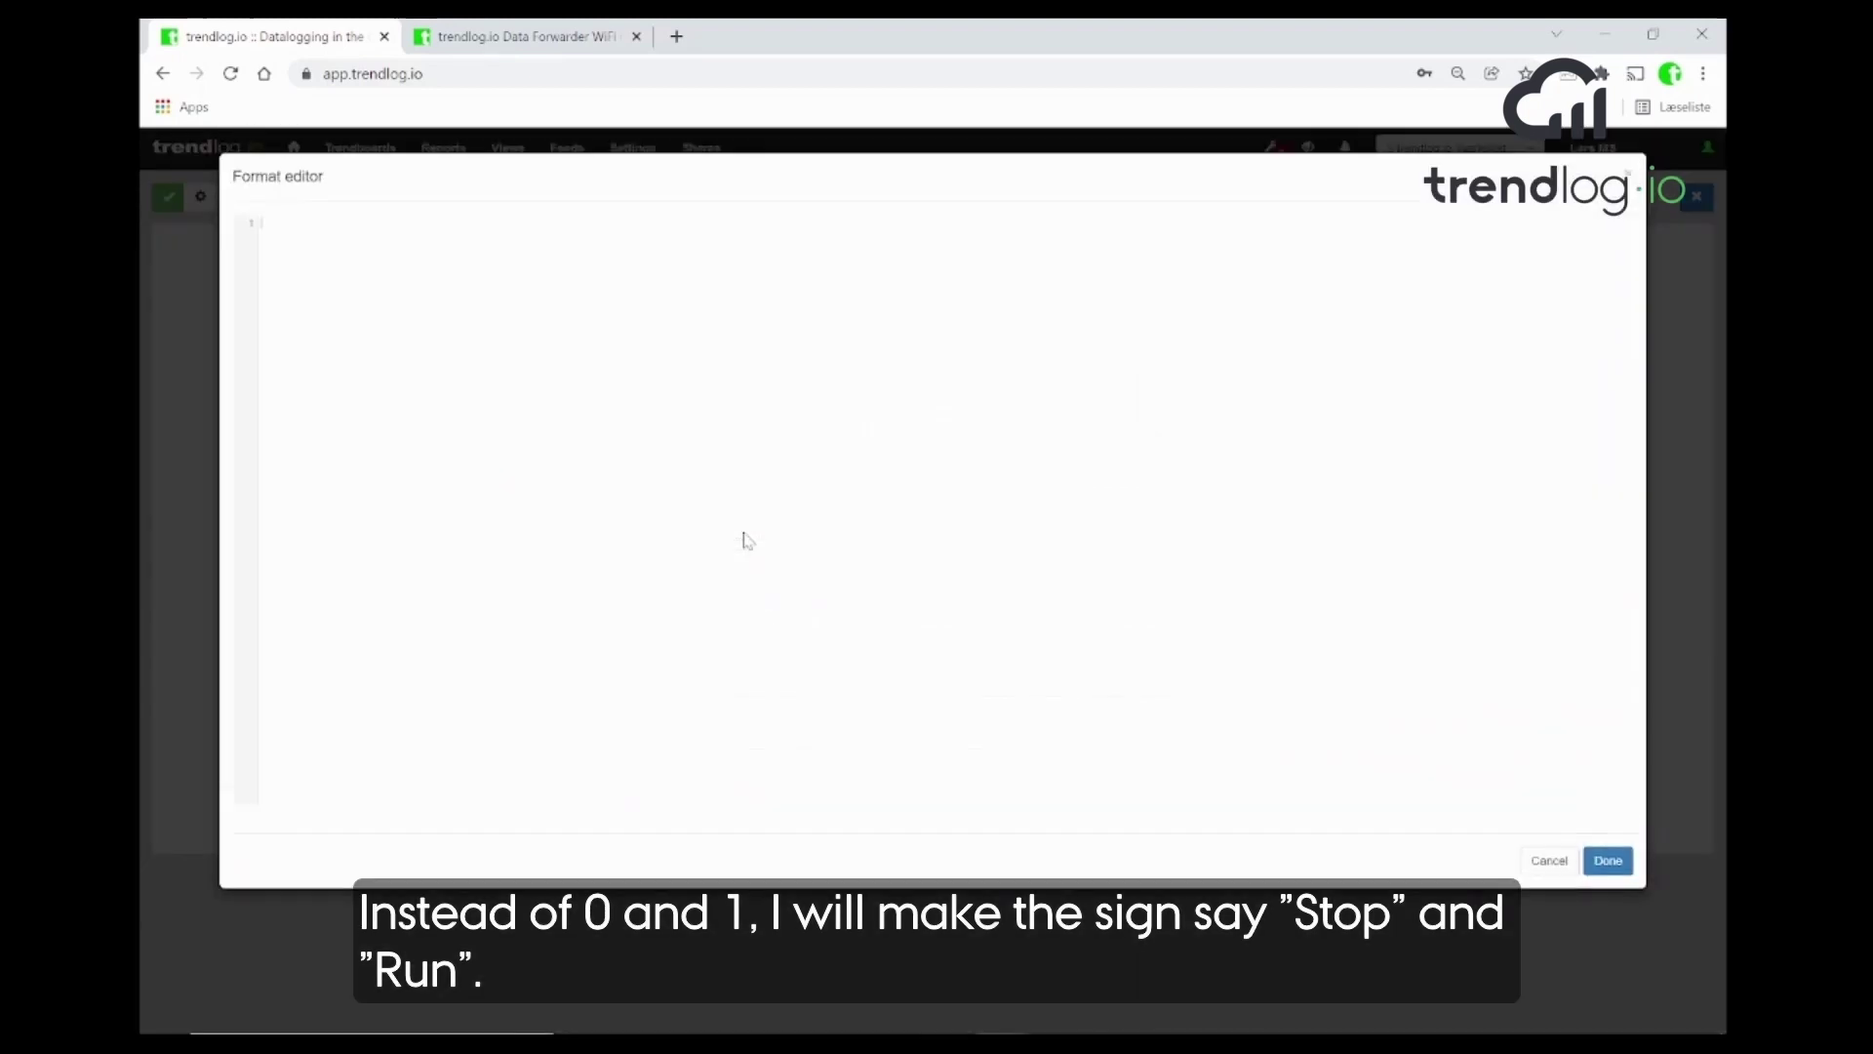
type("return value==0?")
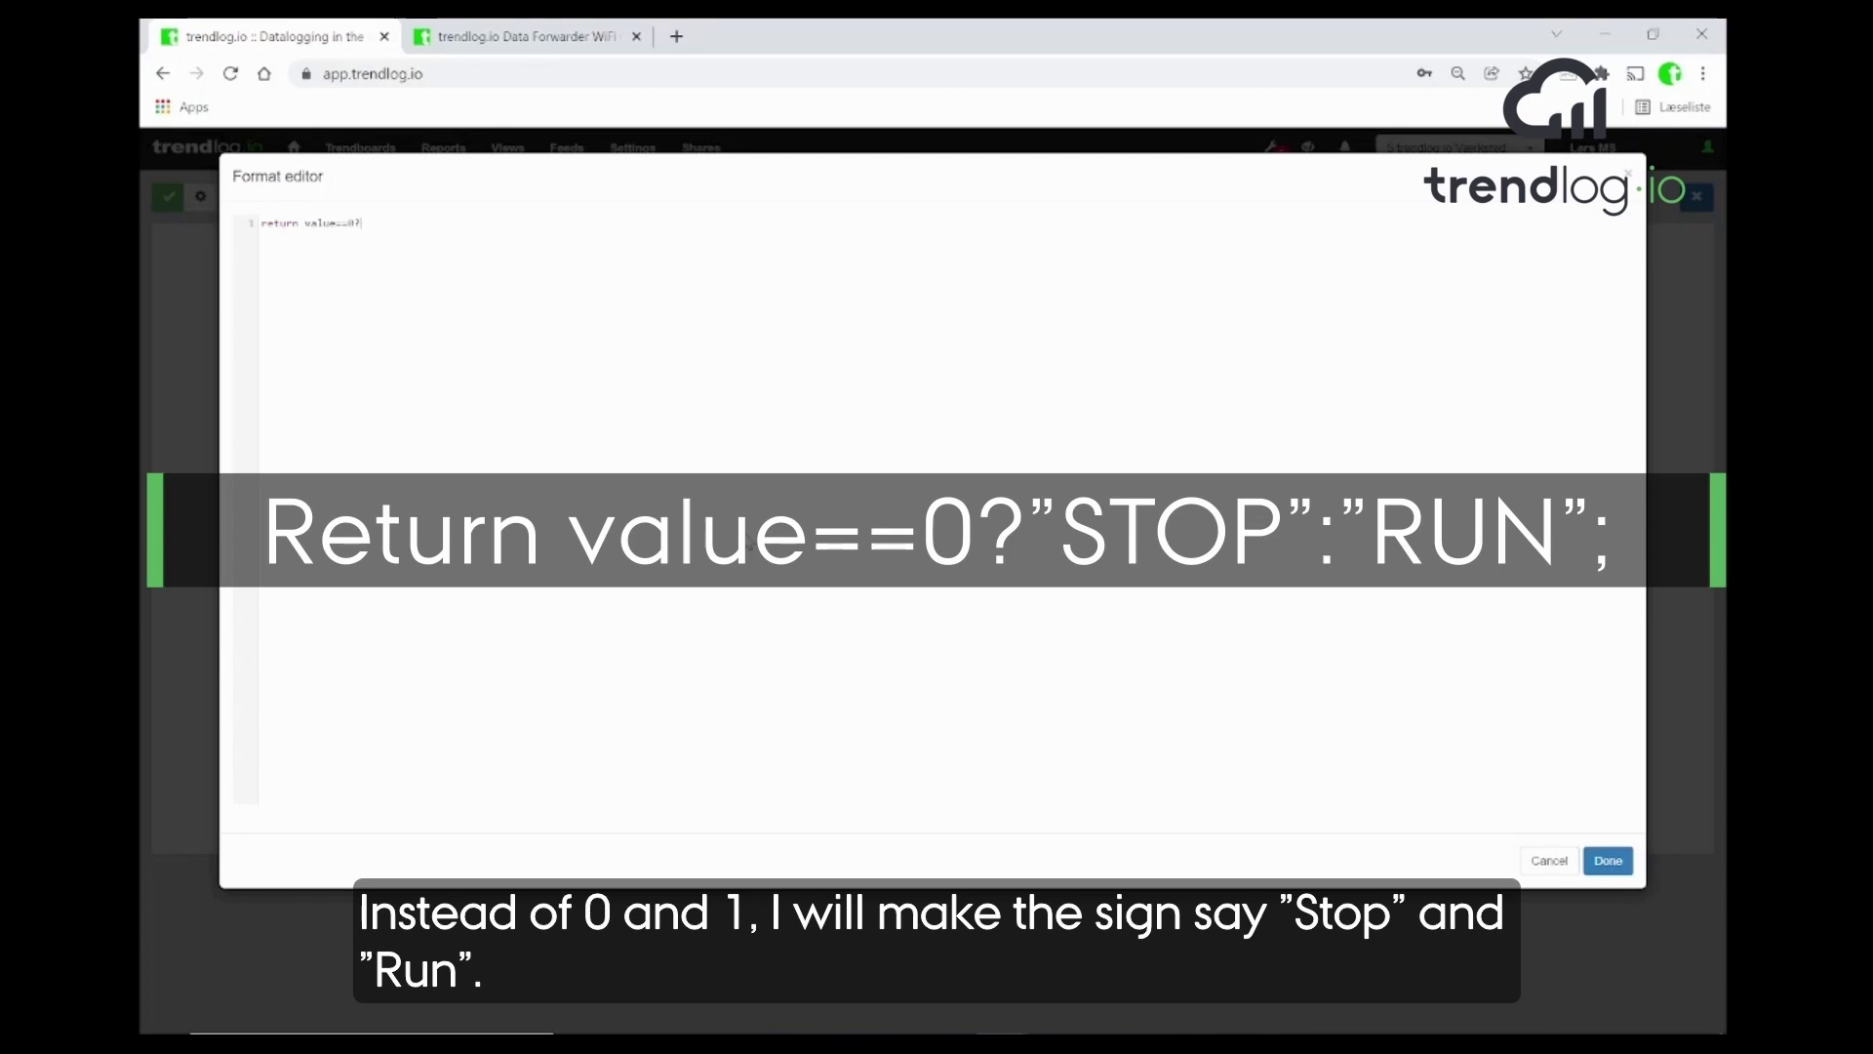
type("STOP\":")
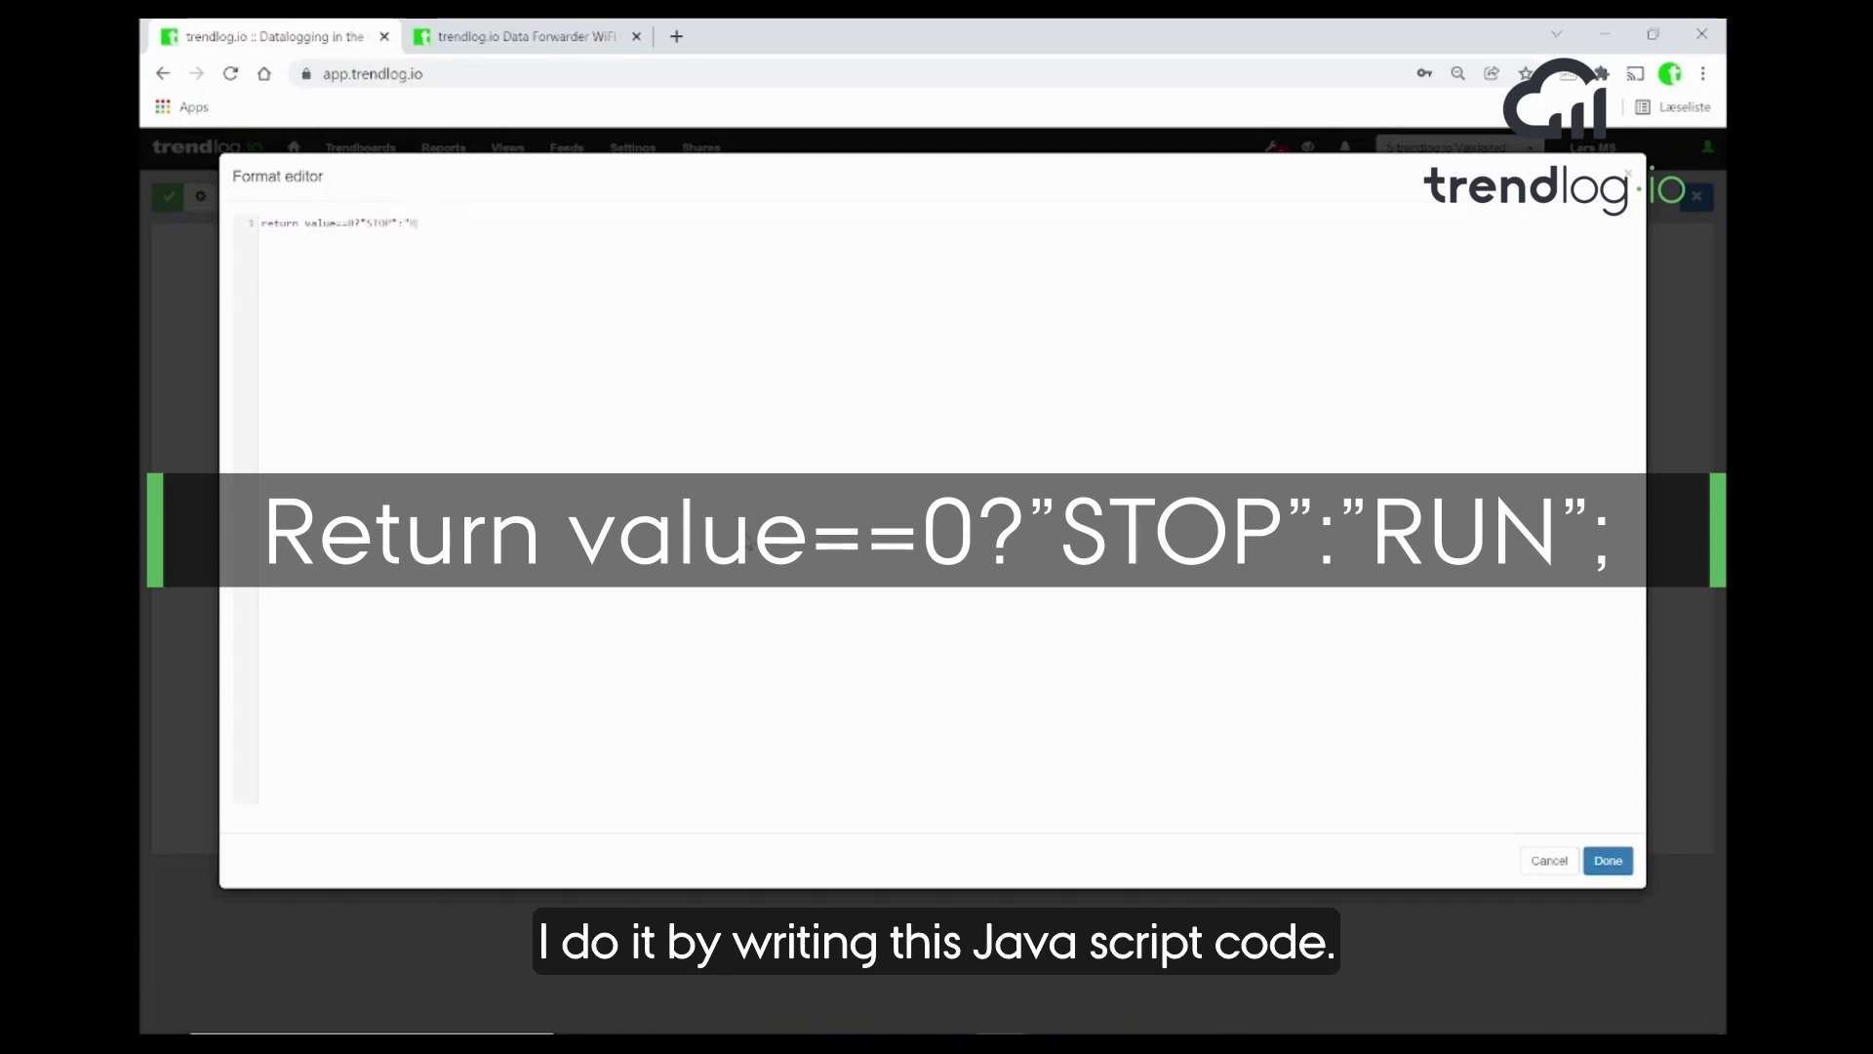
type("\";")
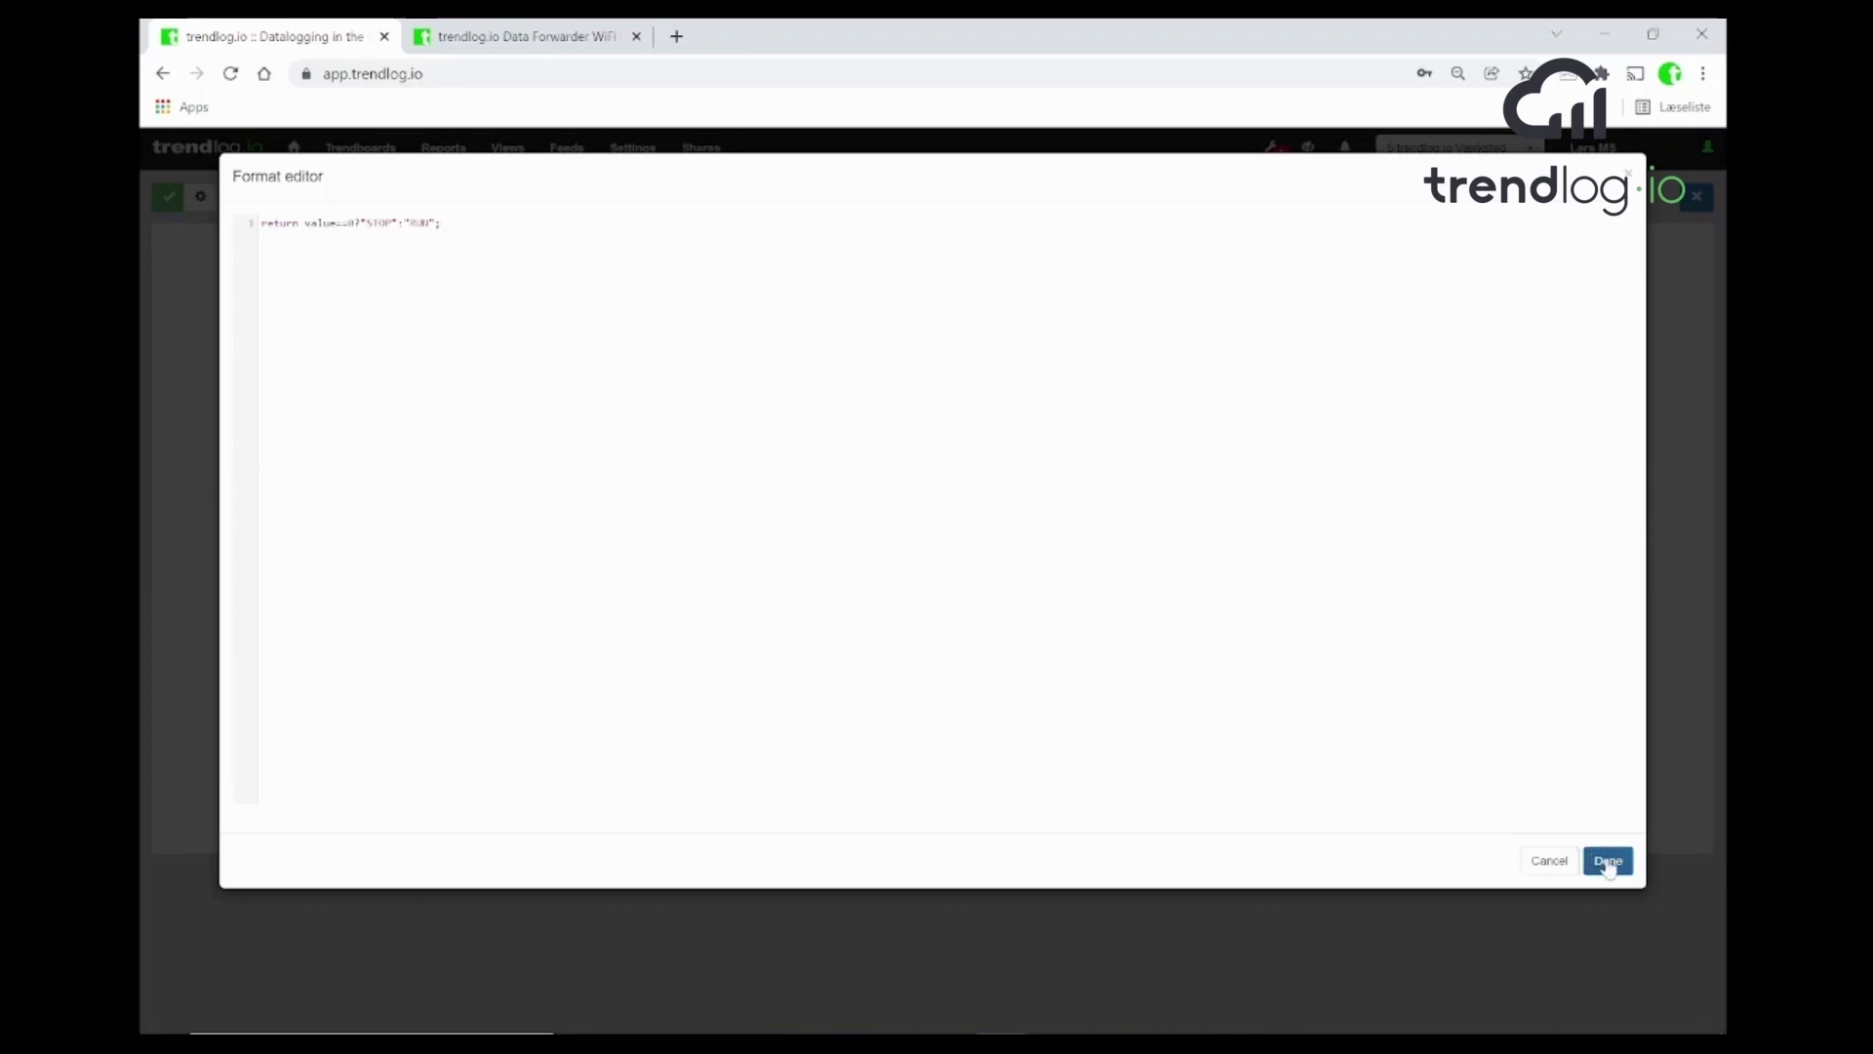
left_click(1608, 862)
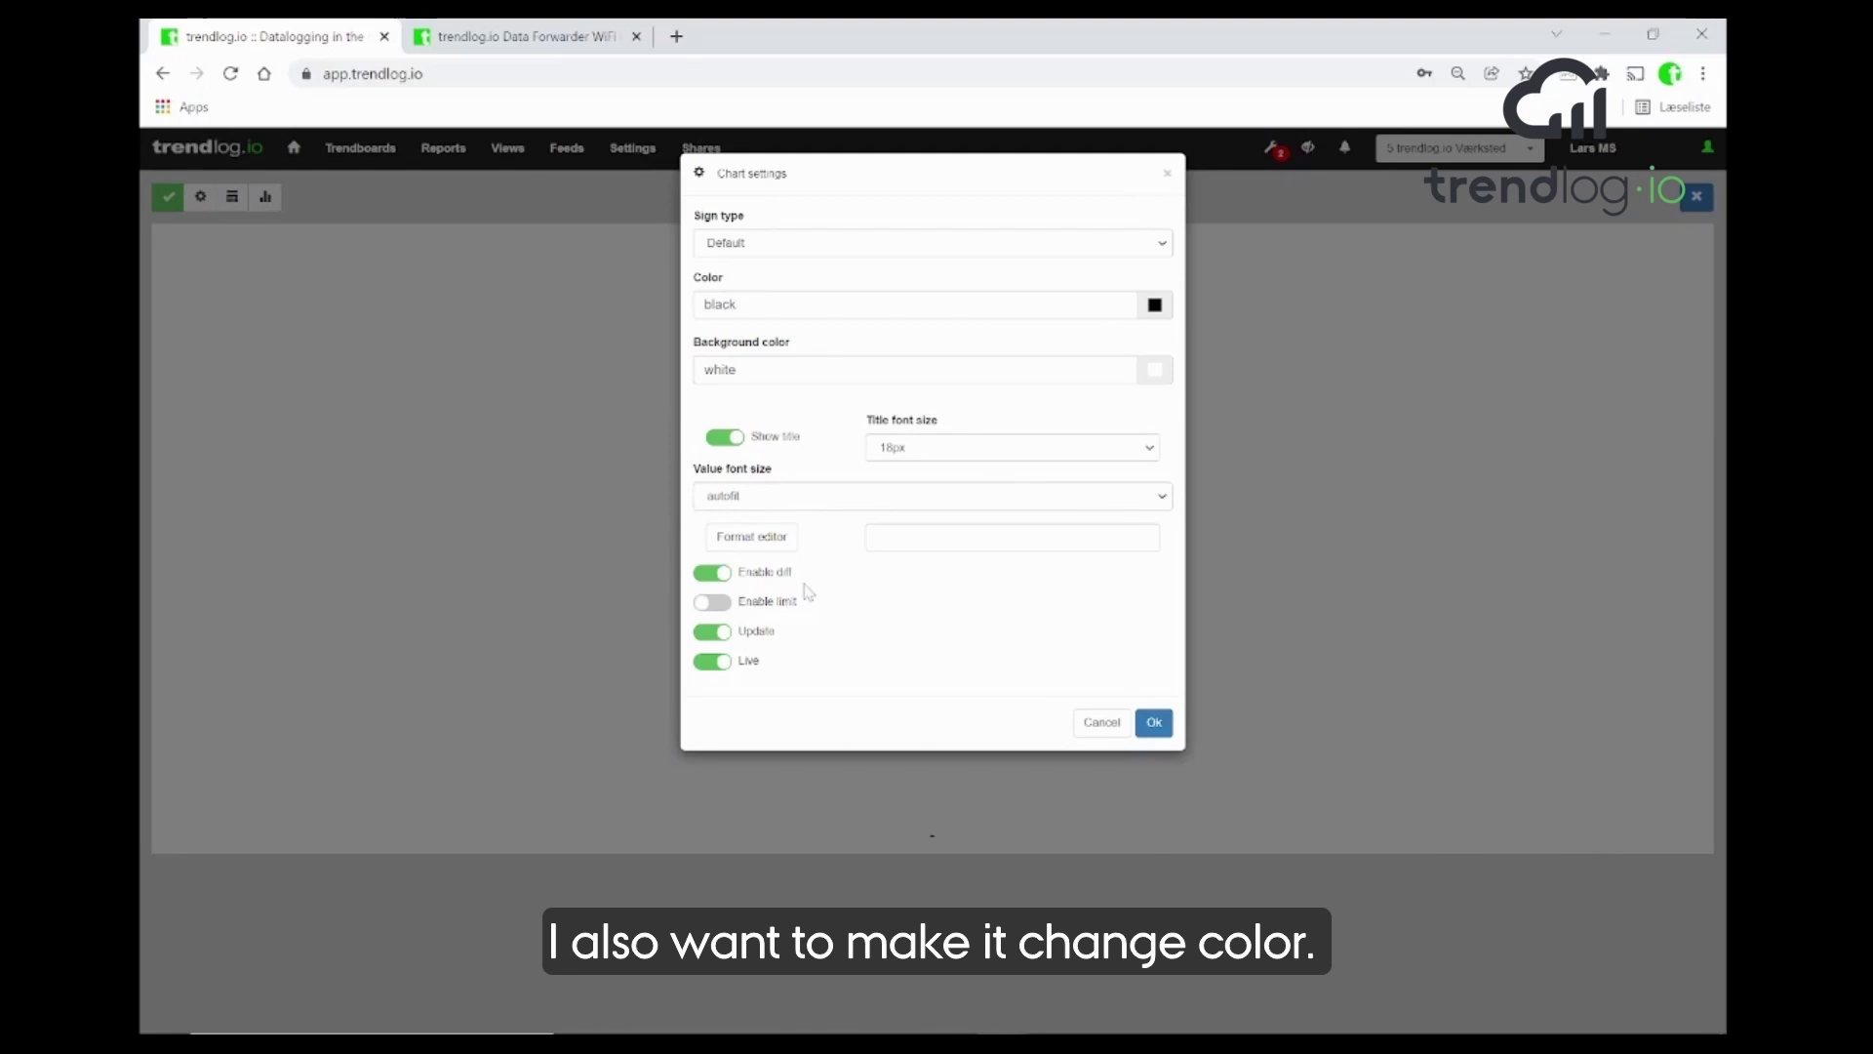
- Disable the sign's diff display and enable a limit of 1
left_click(704, 575)
left_click(713, 605)
left_click(727, 686)
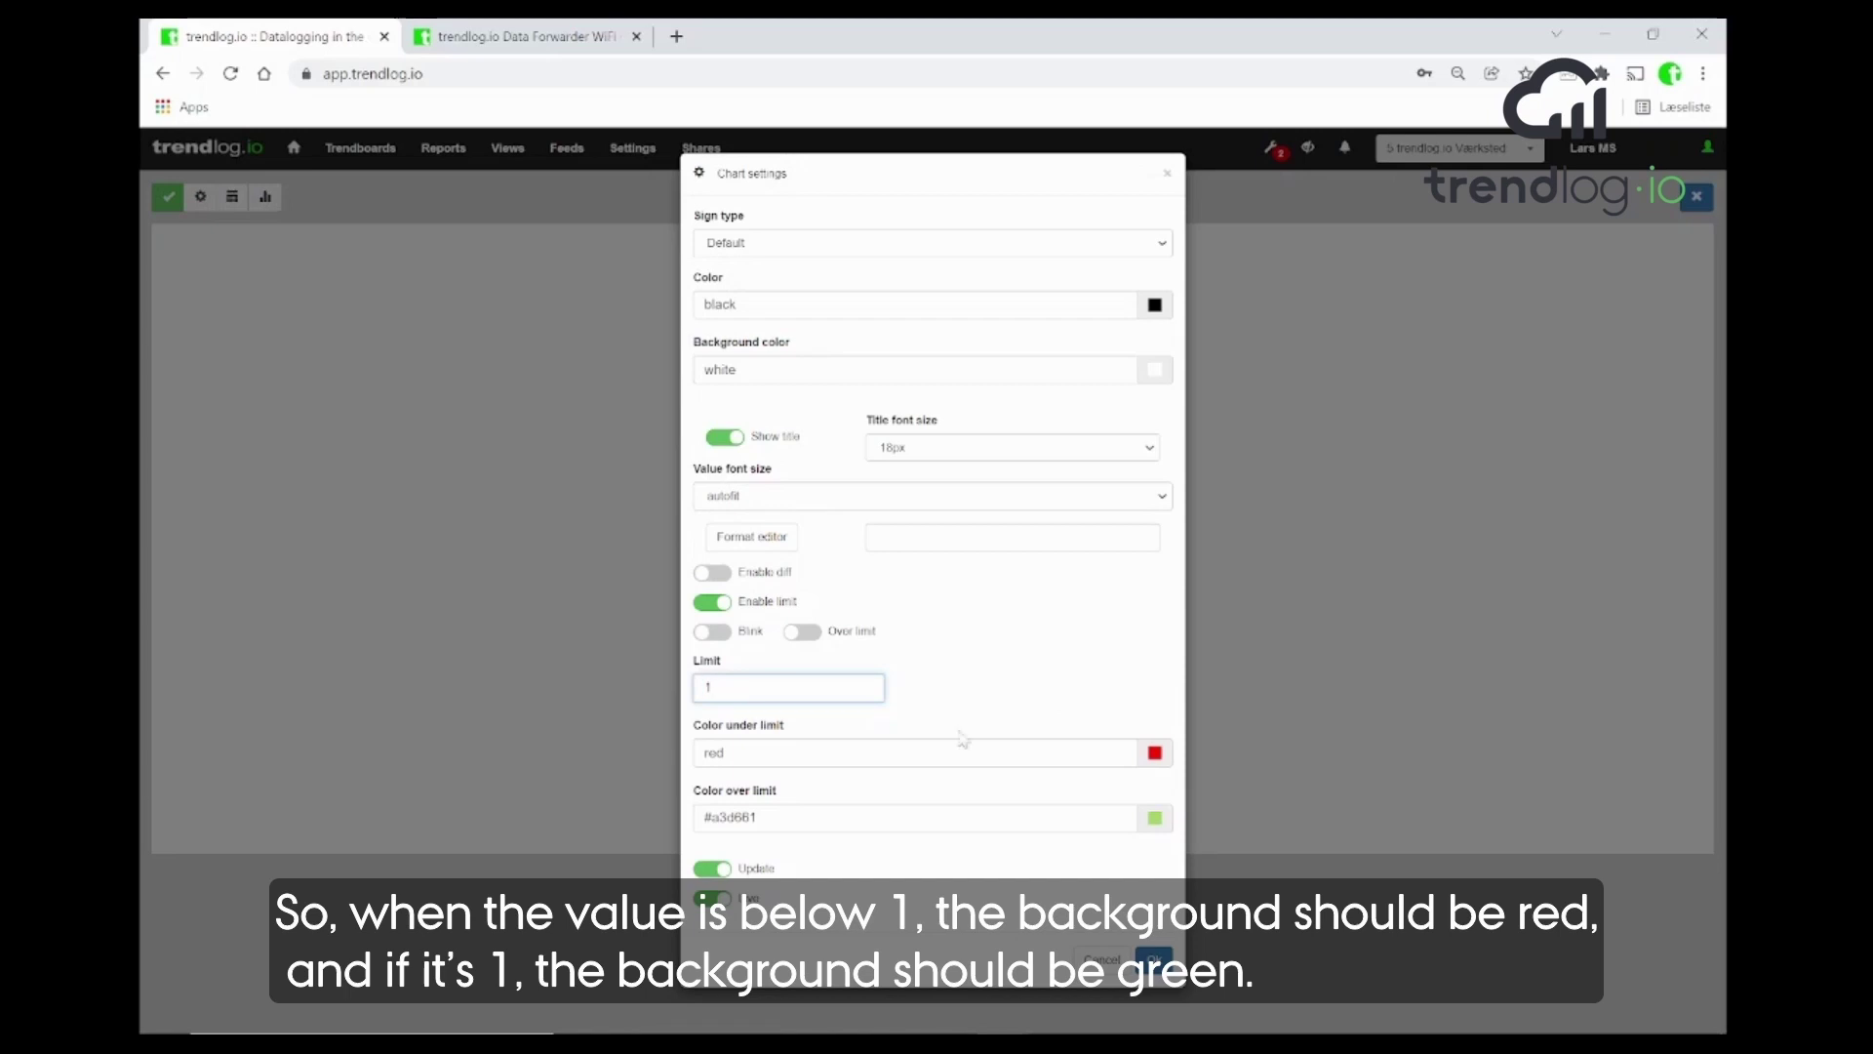
- Set the sign's color over limit to green #5cb85c, keeping red under the limit, and save the view
left_click(1154, 822)
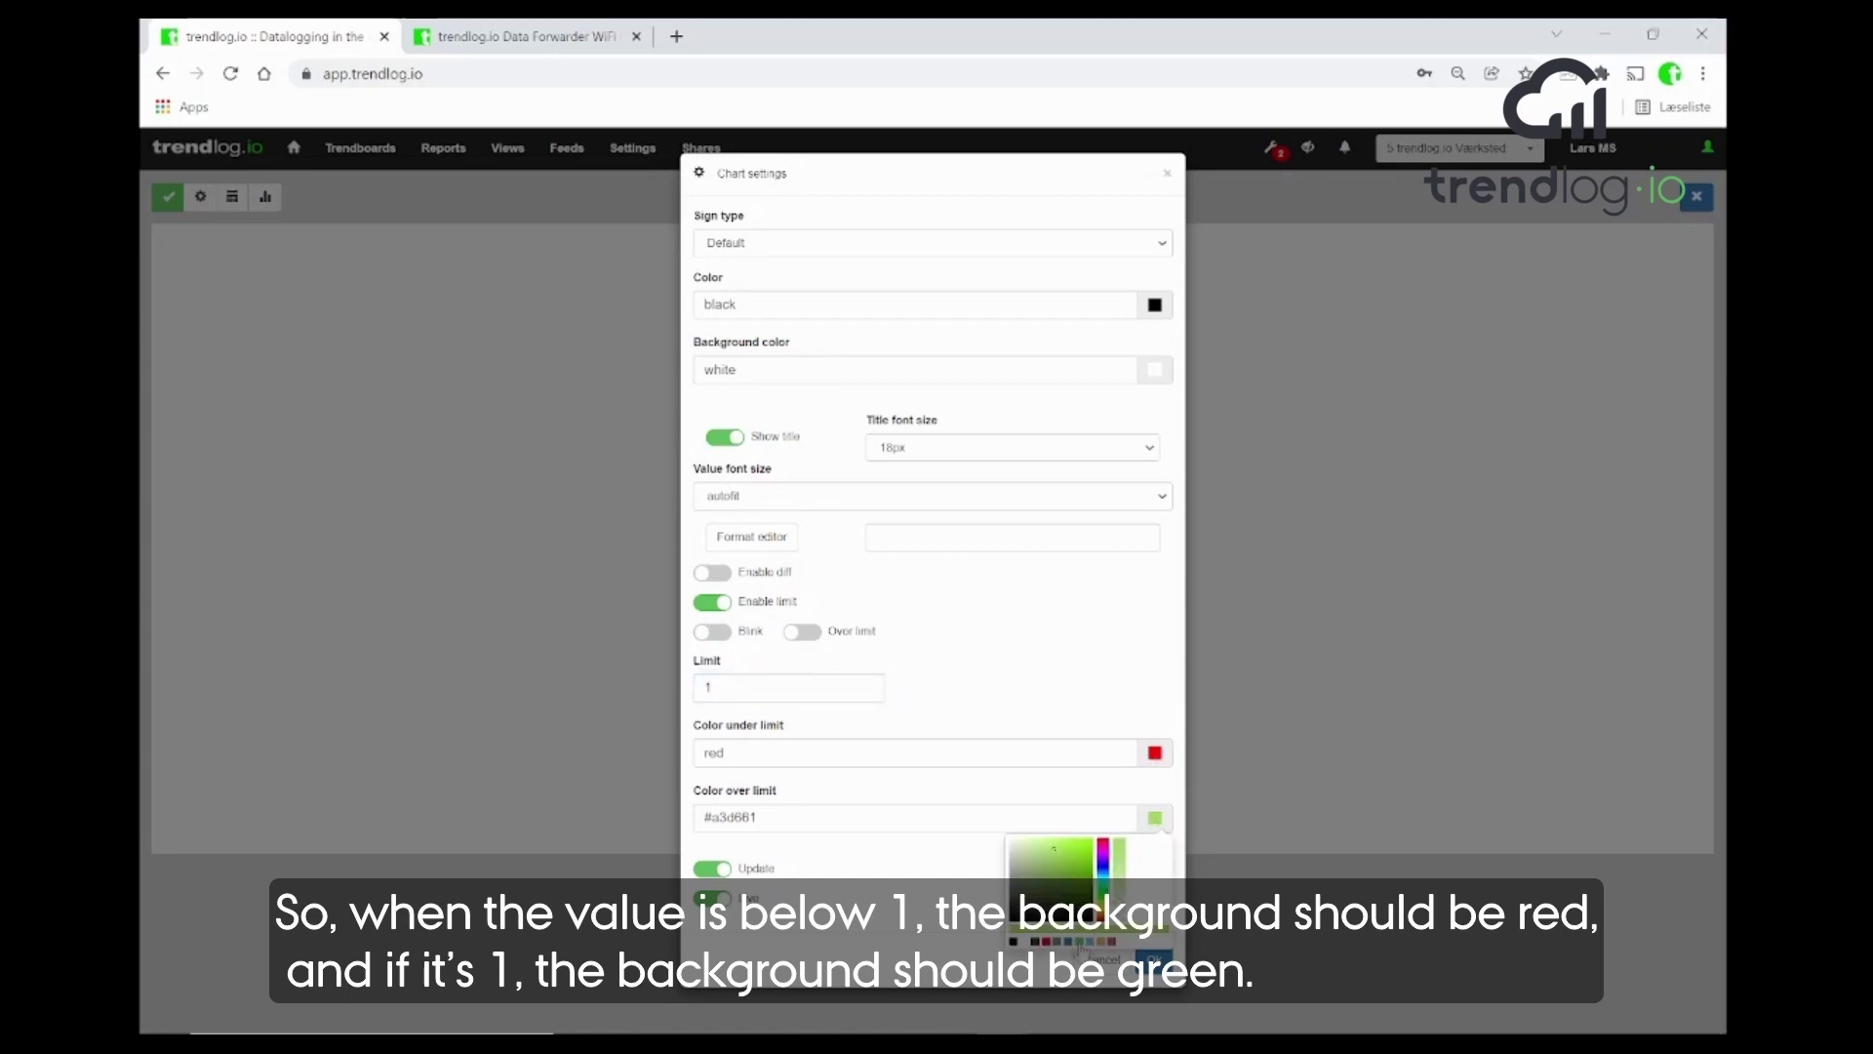
left_click(1080, 943)
left_click(1027, 733)
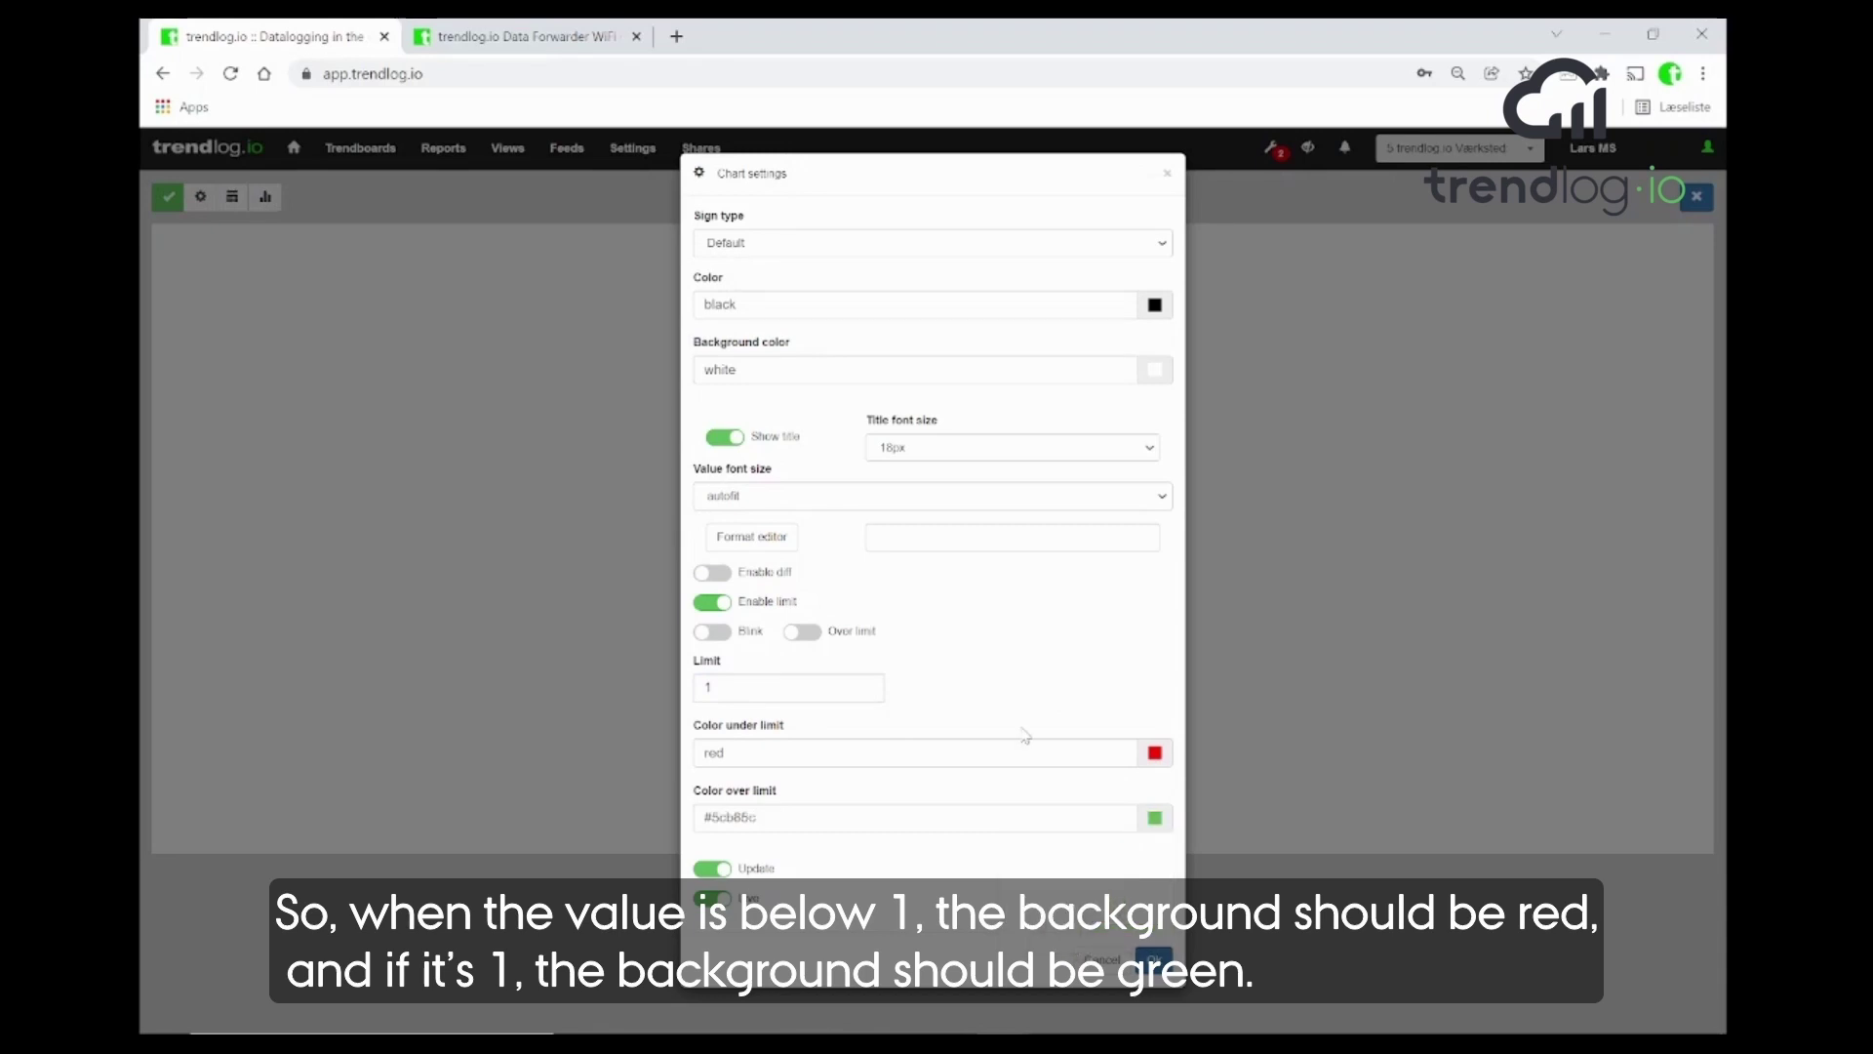
left_click_drag(696, 729, 798, 737)
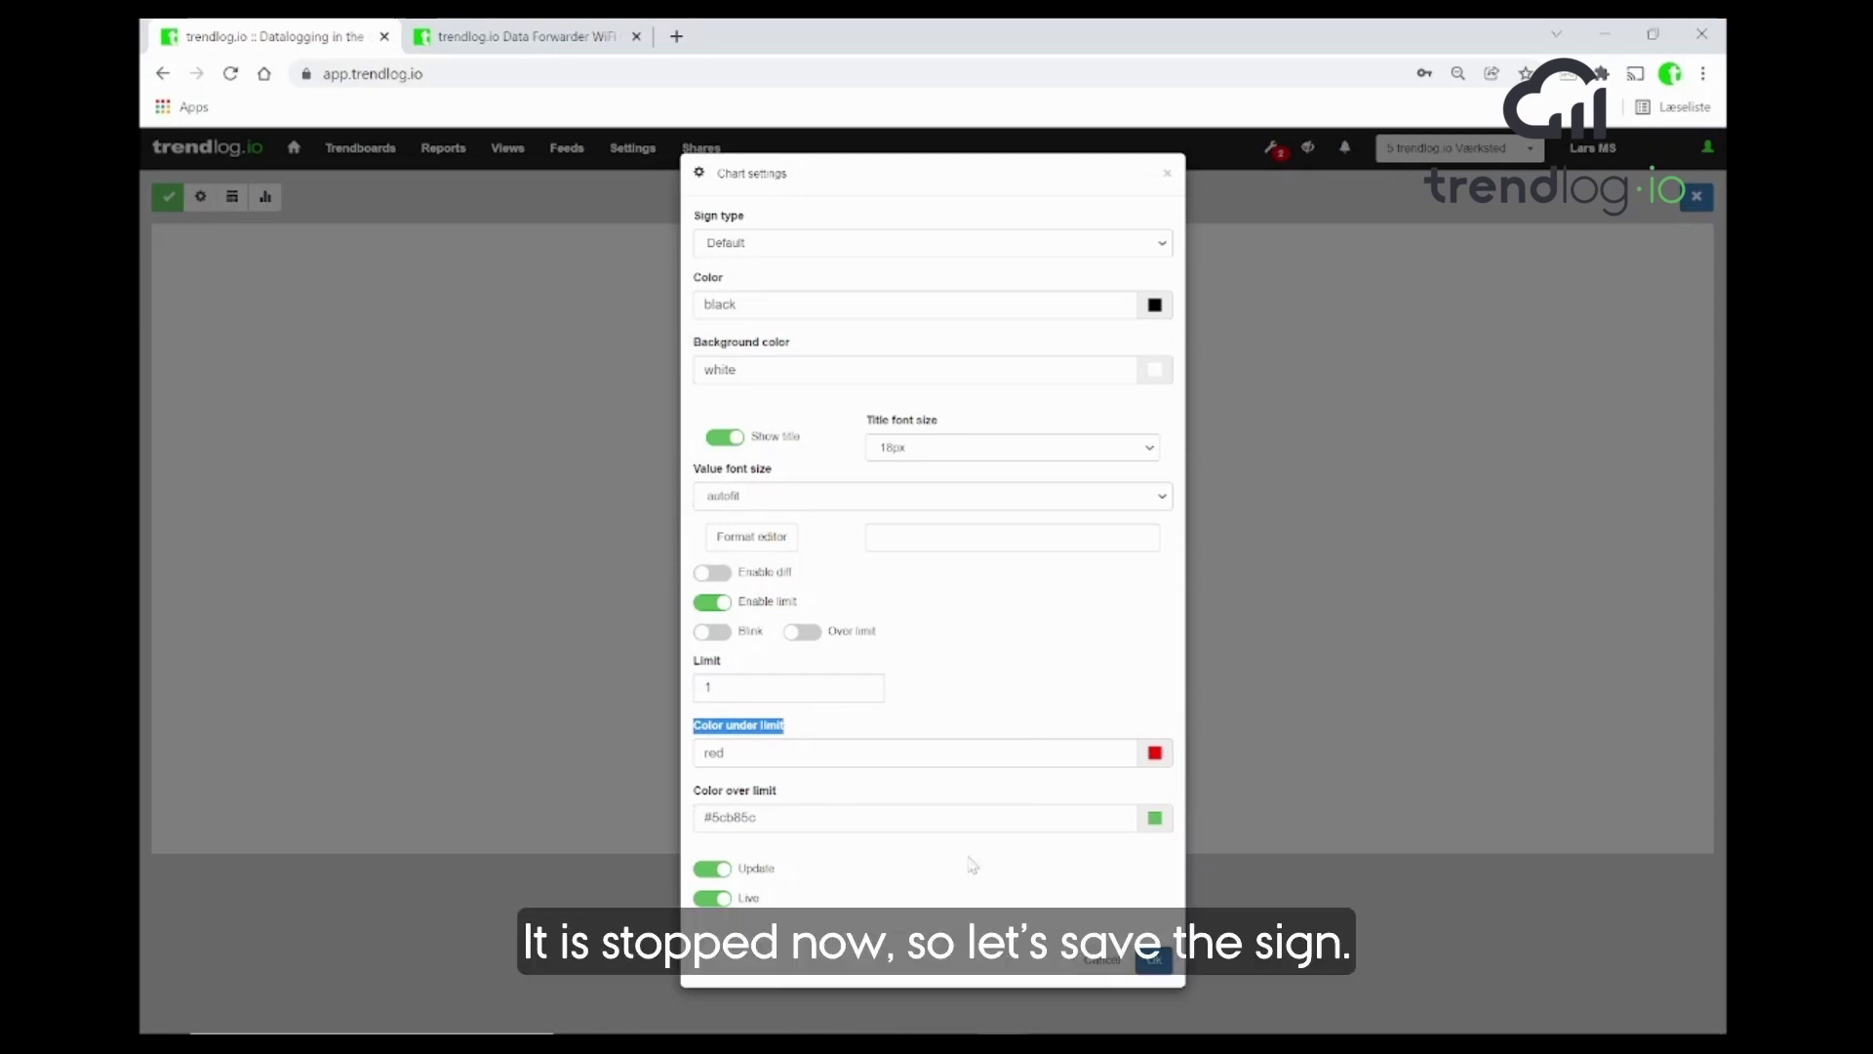
left_click(1154, 961)
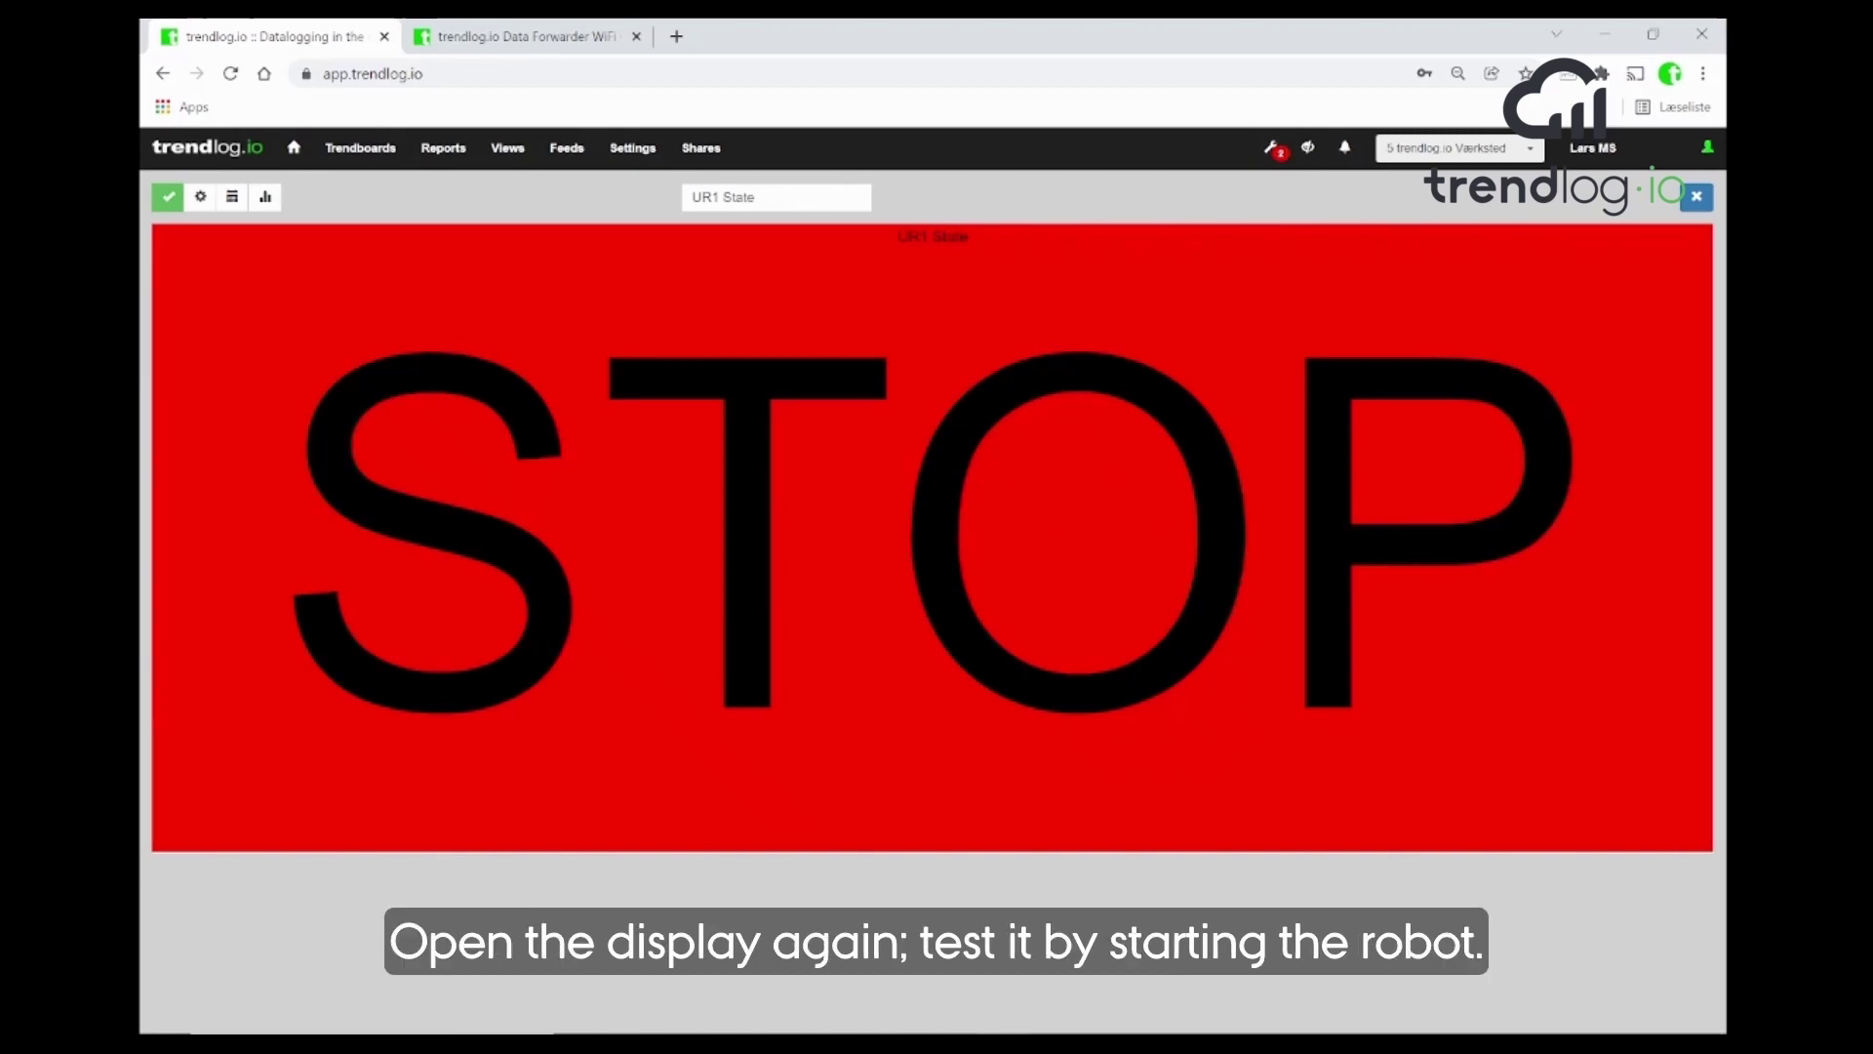
left_click(169, 200)
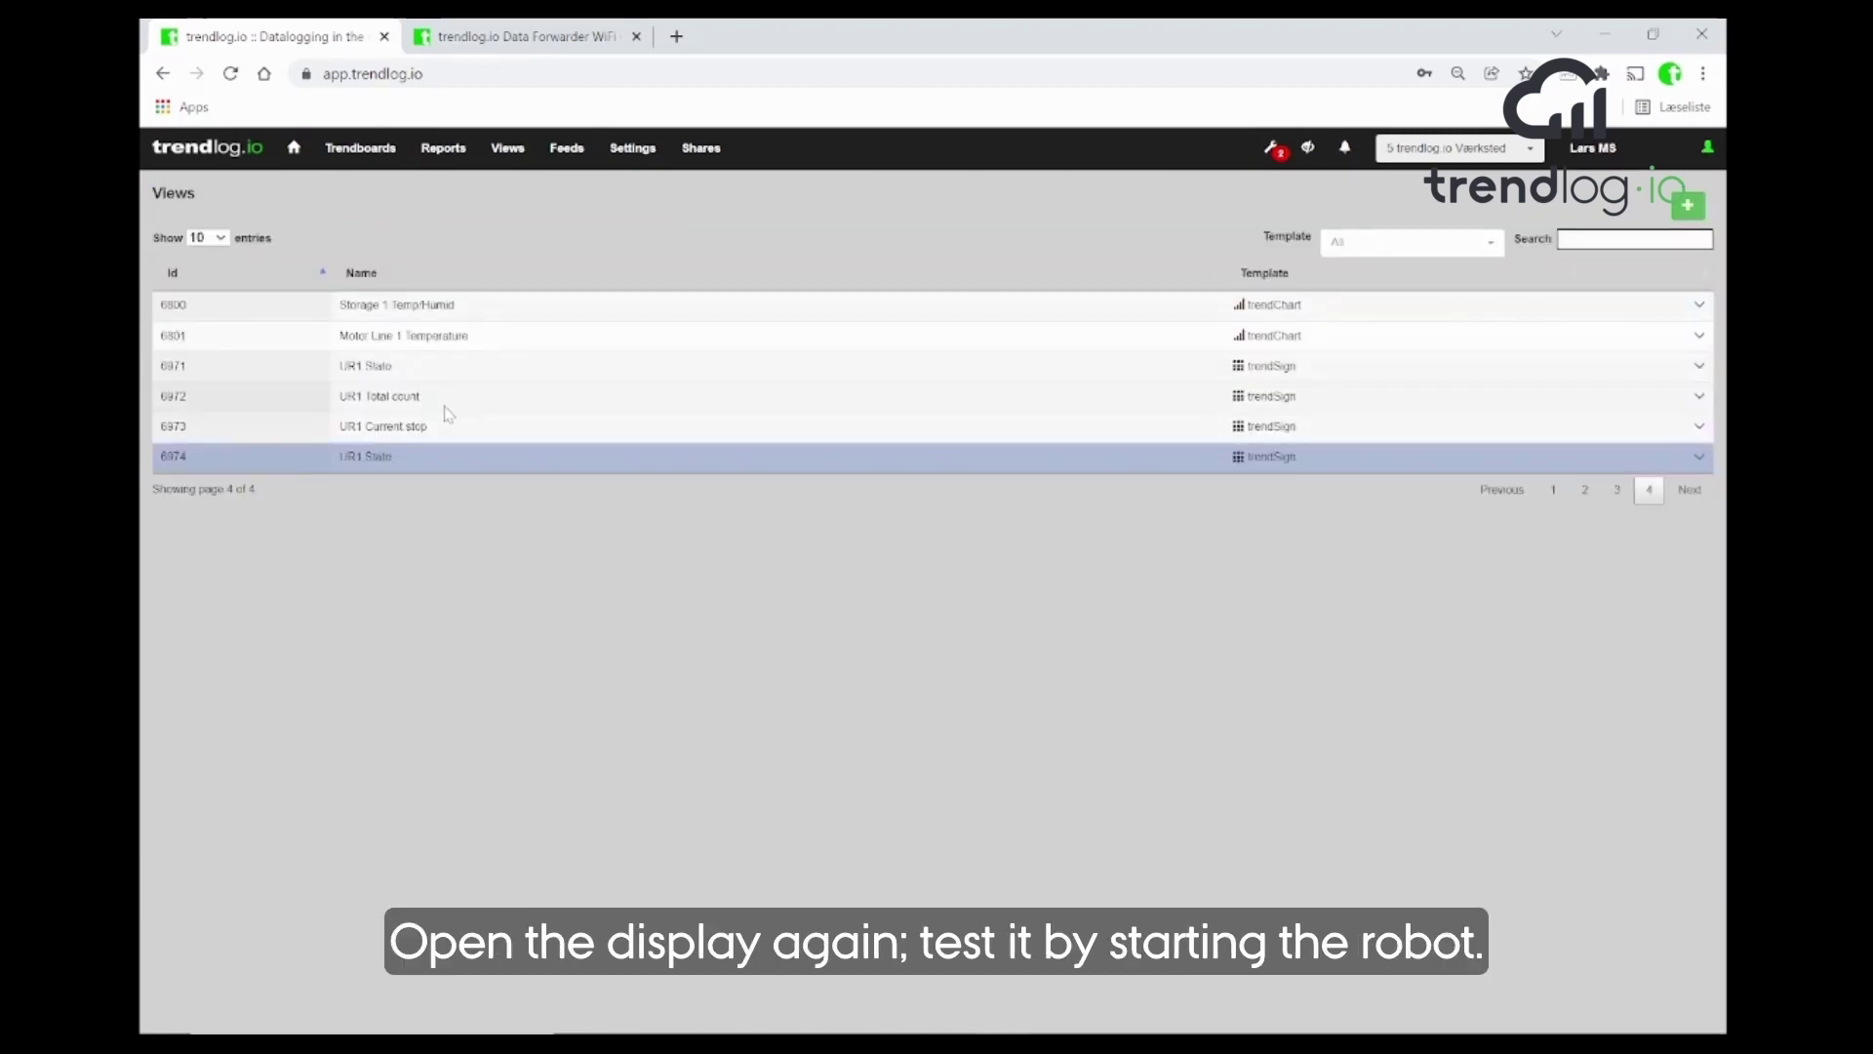
- Show the customized UR1 State view and check its text and background while resuming and pausing the robot program in the virtual machine
left_click(490, 461)
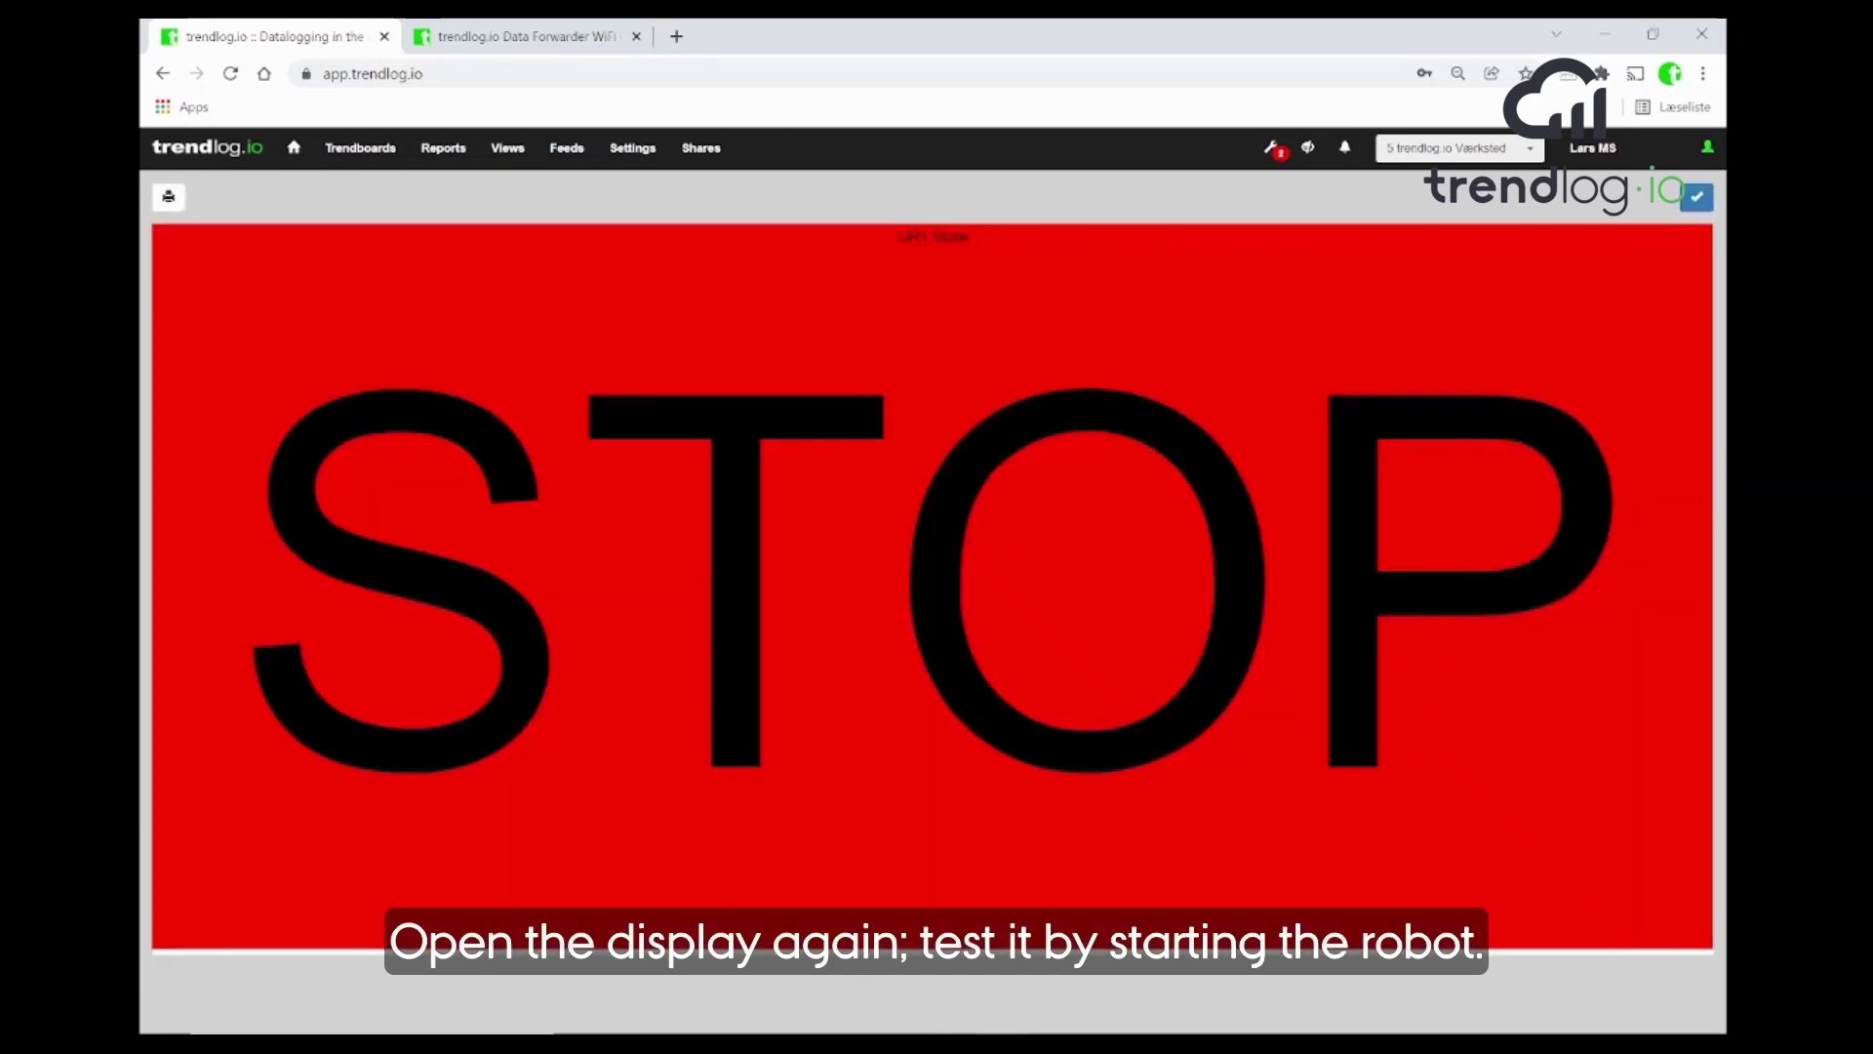
key("alt+Tab")
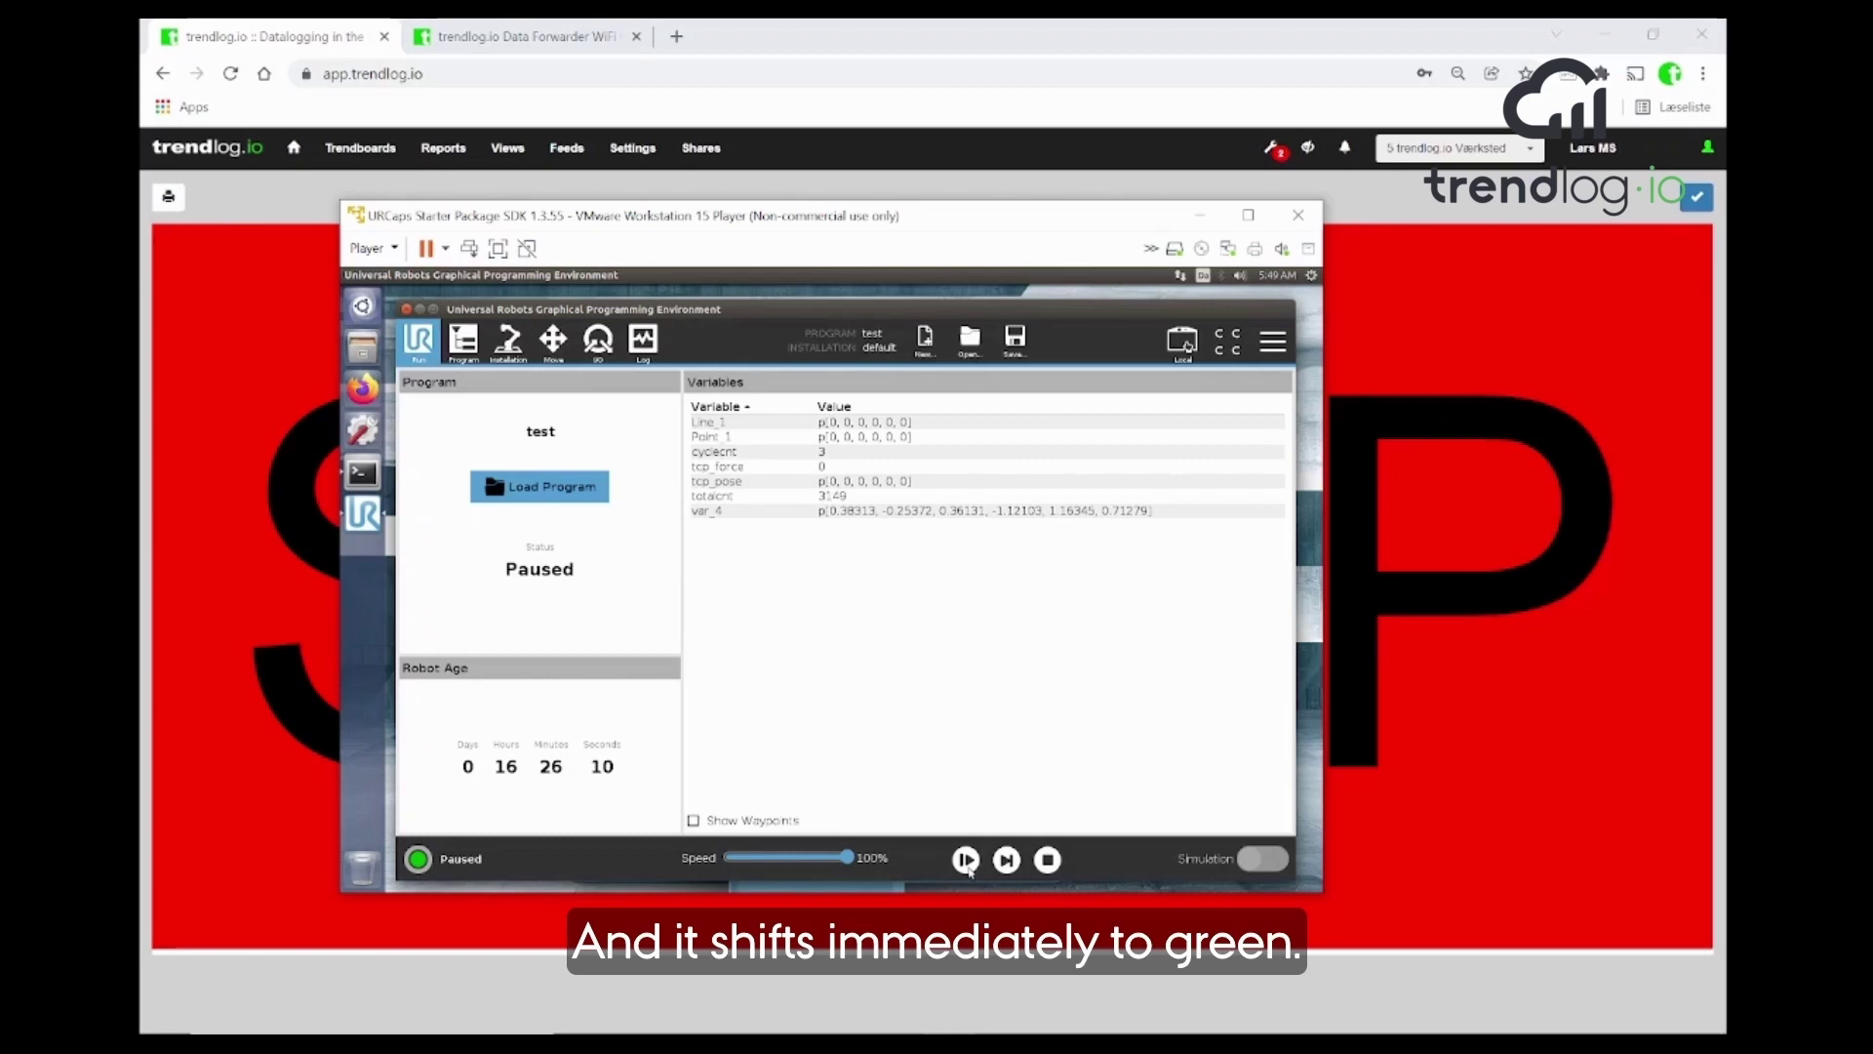
left_click(966, 859)
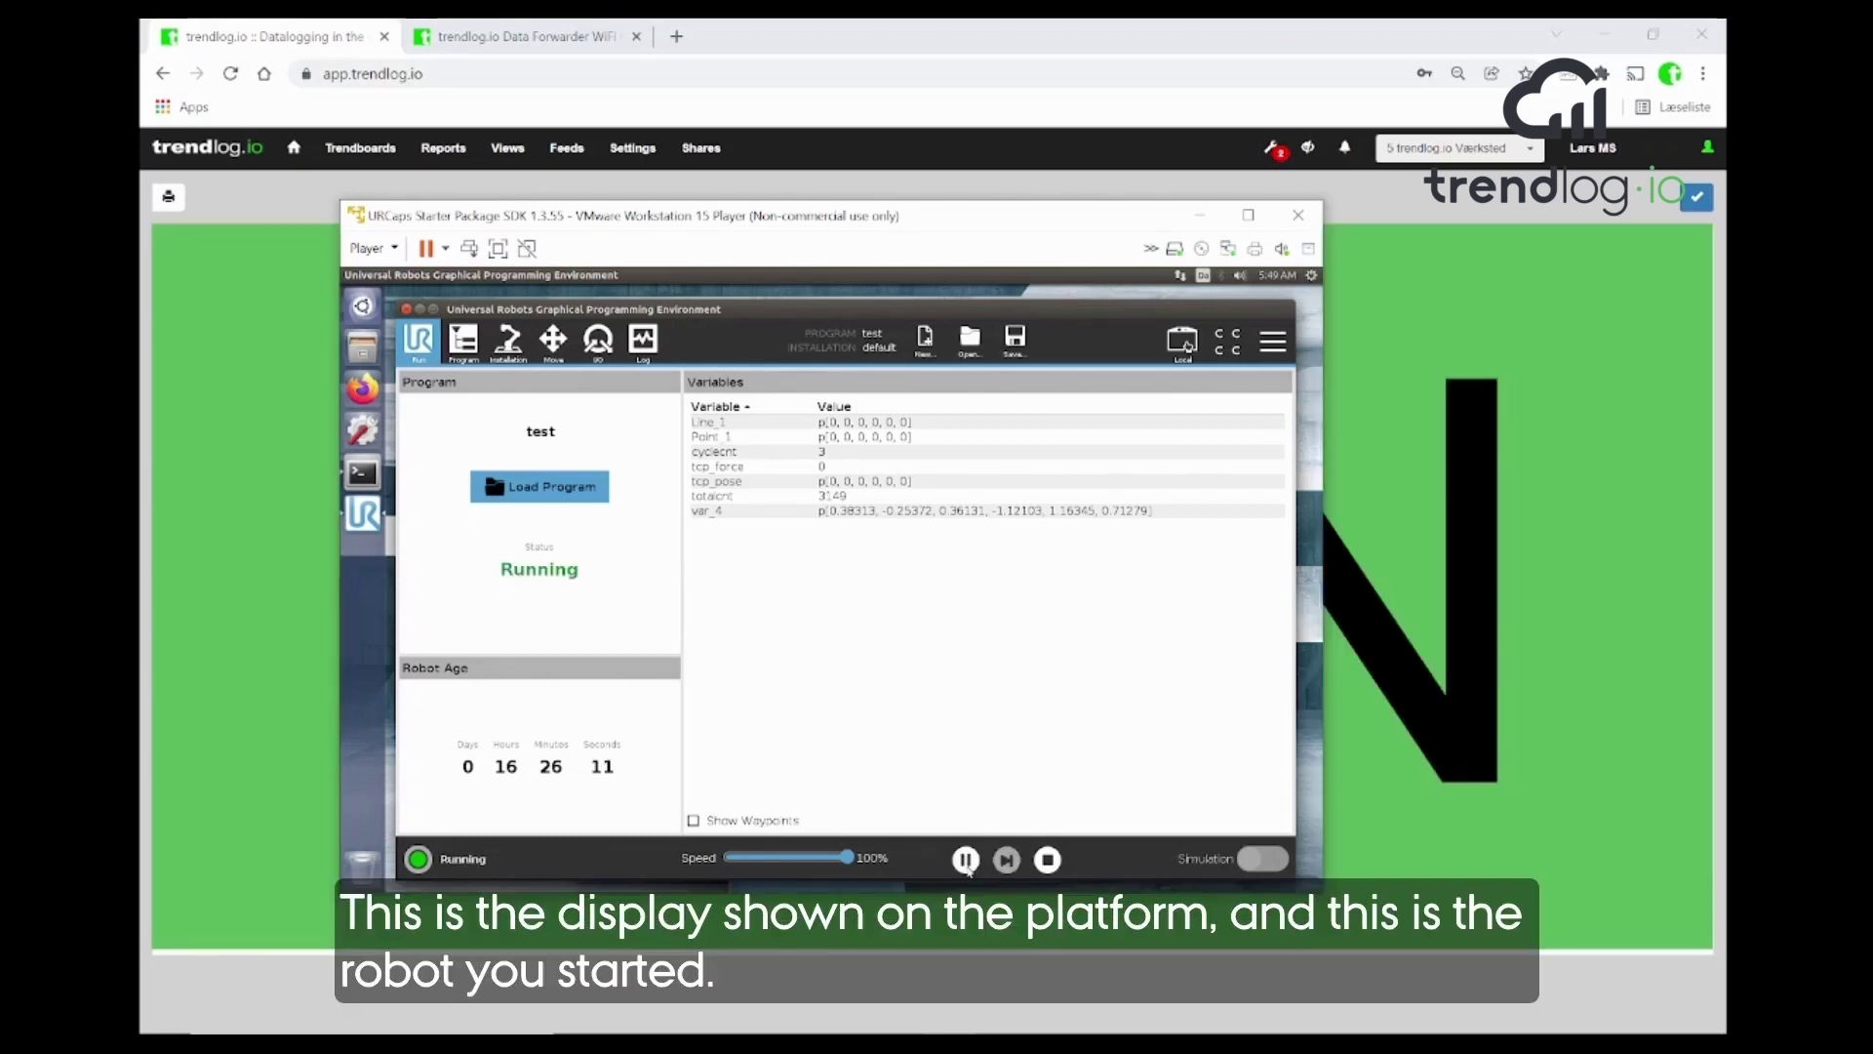
key("alt+Tab")
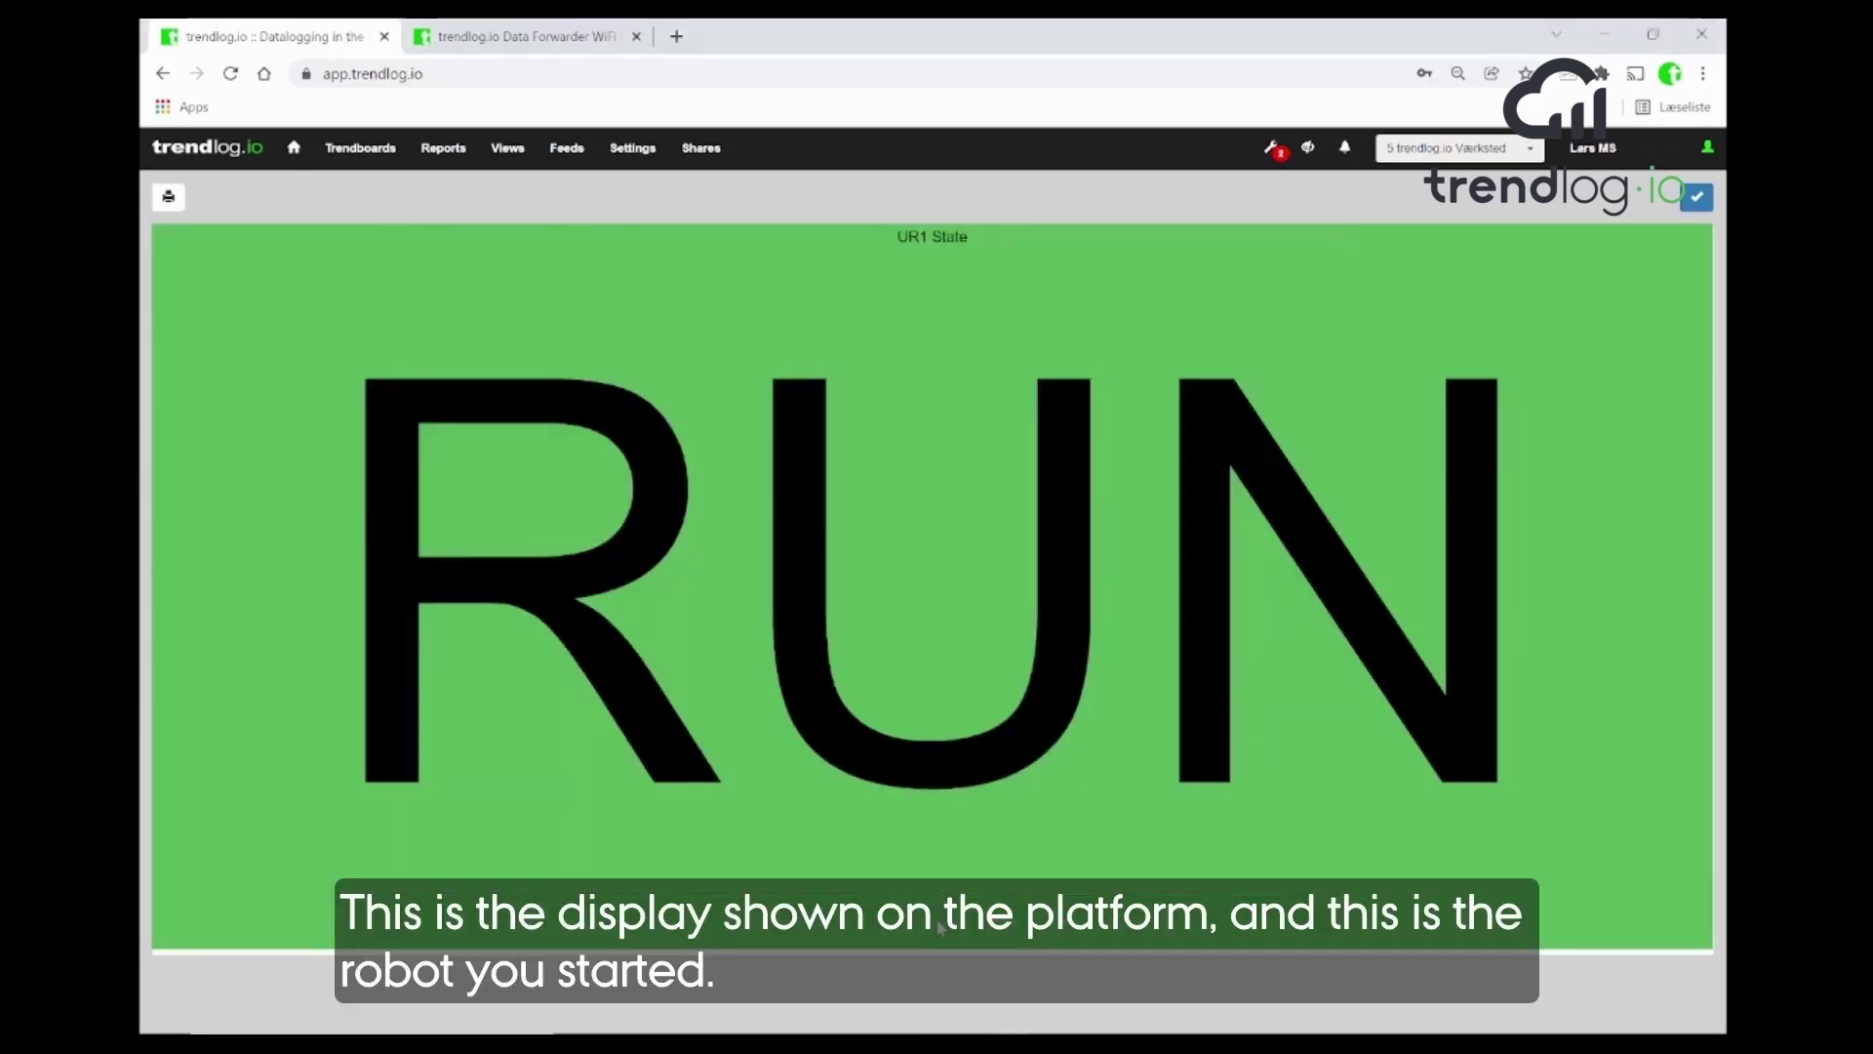
key("alt+Tab")
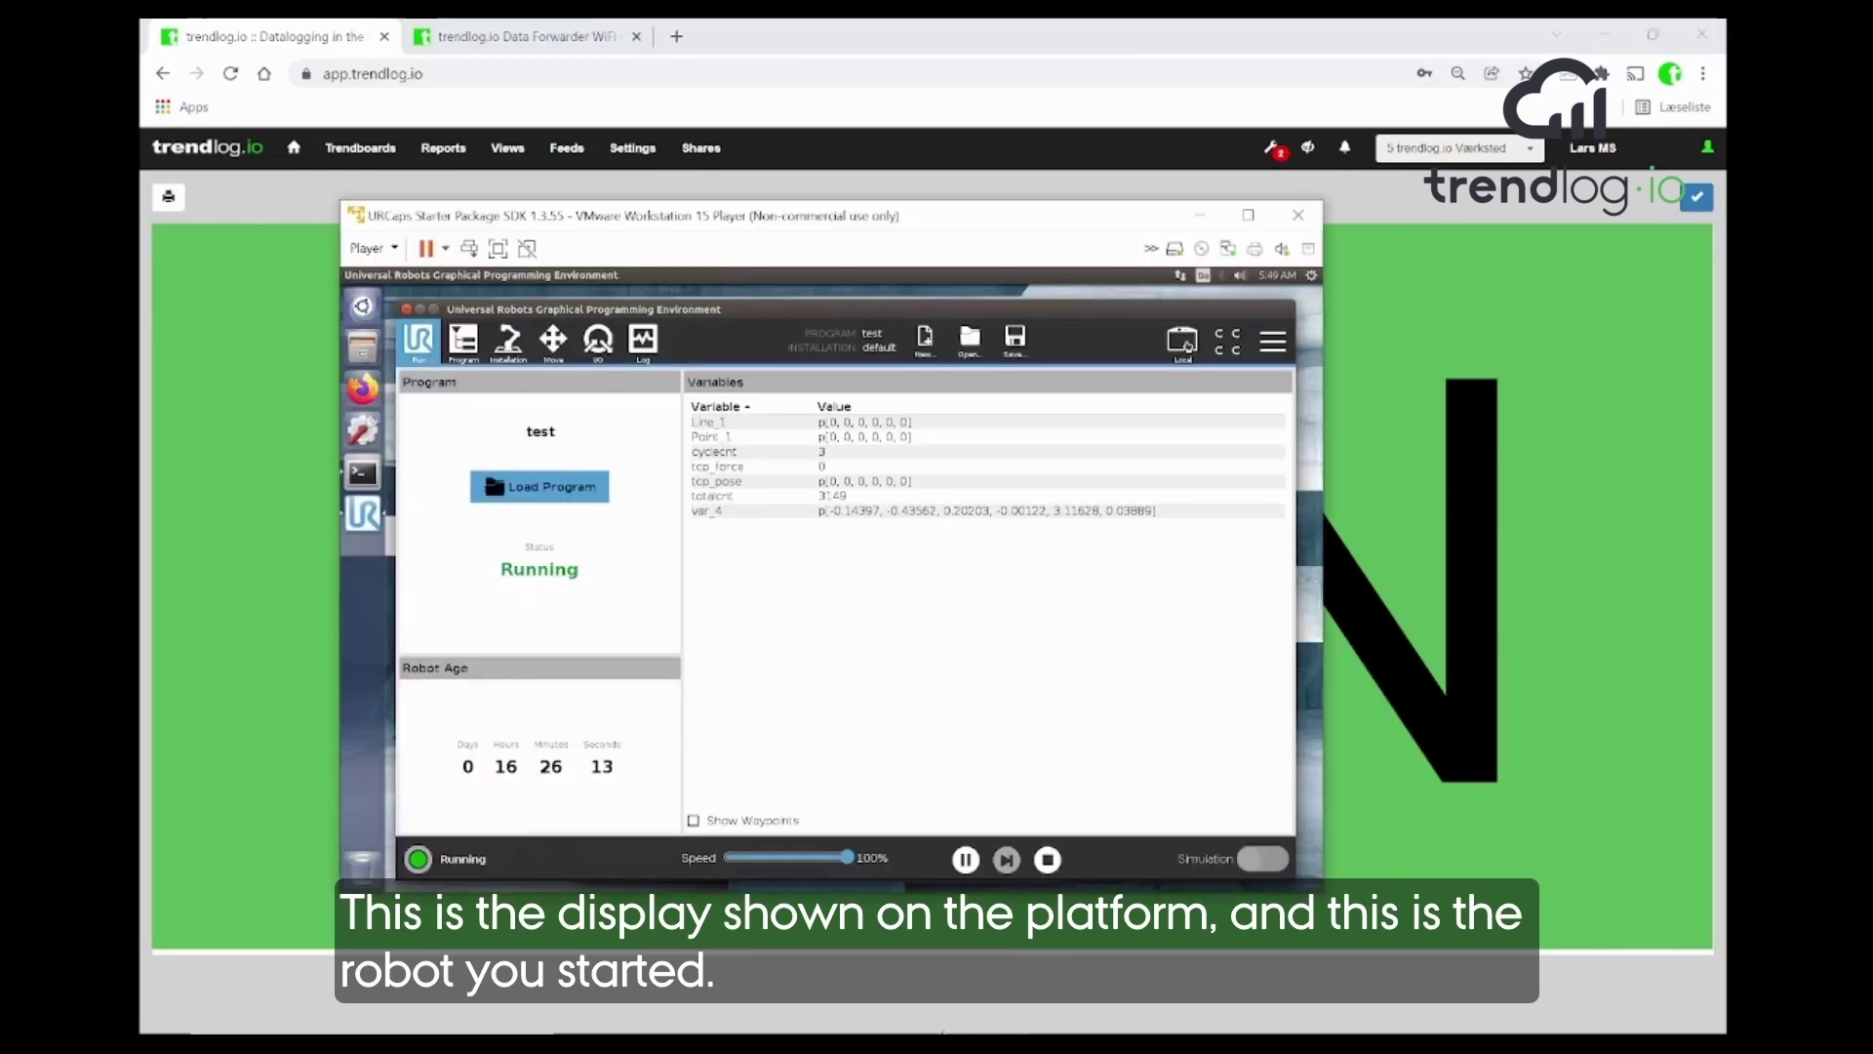
left_click(966, 860)
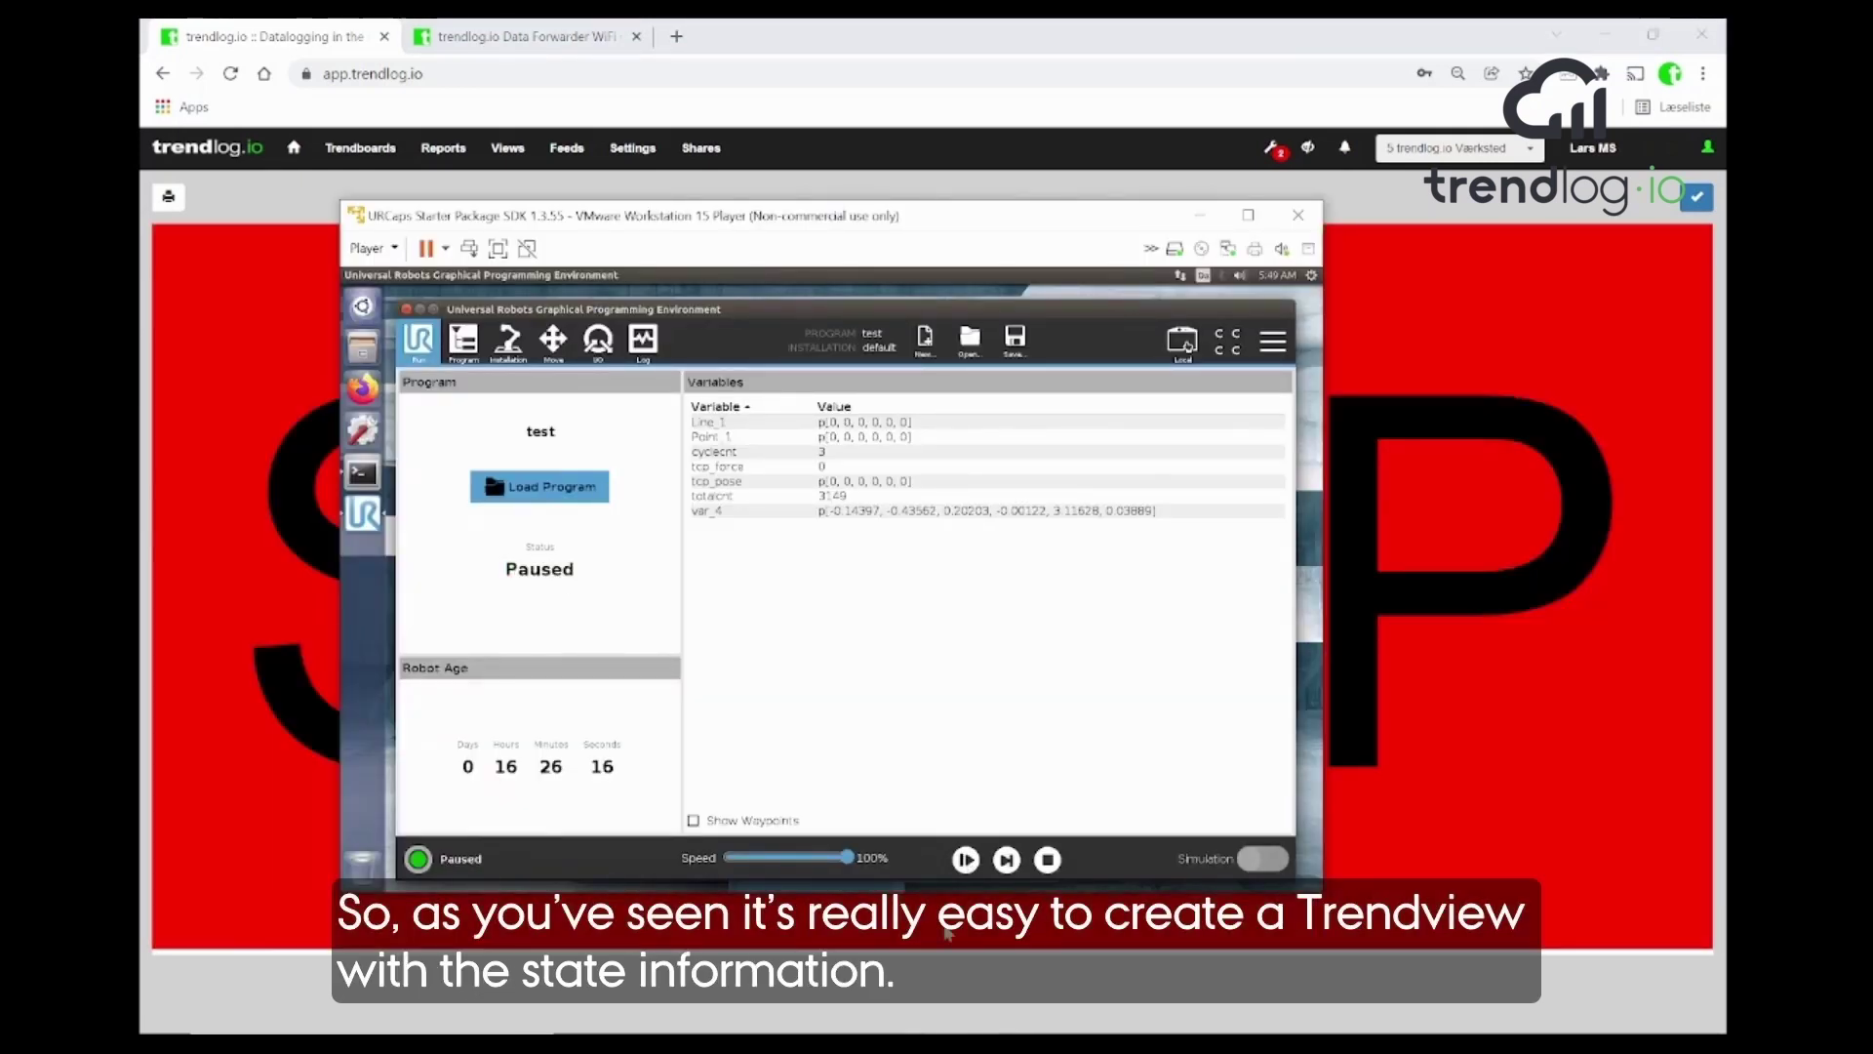
key("alt+Tab")
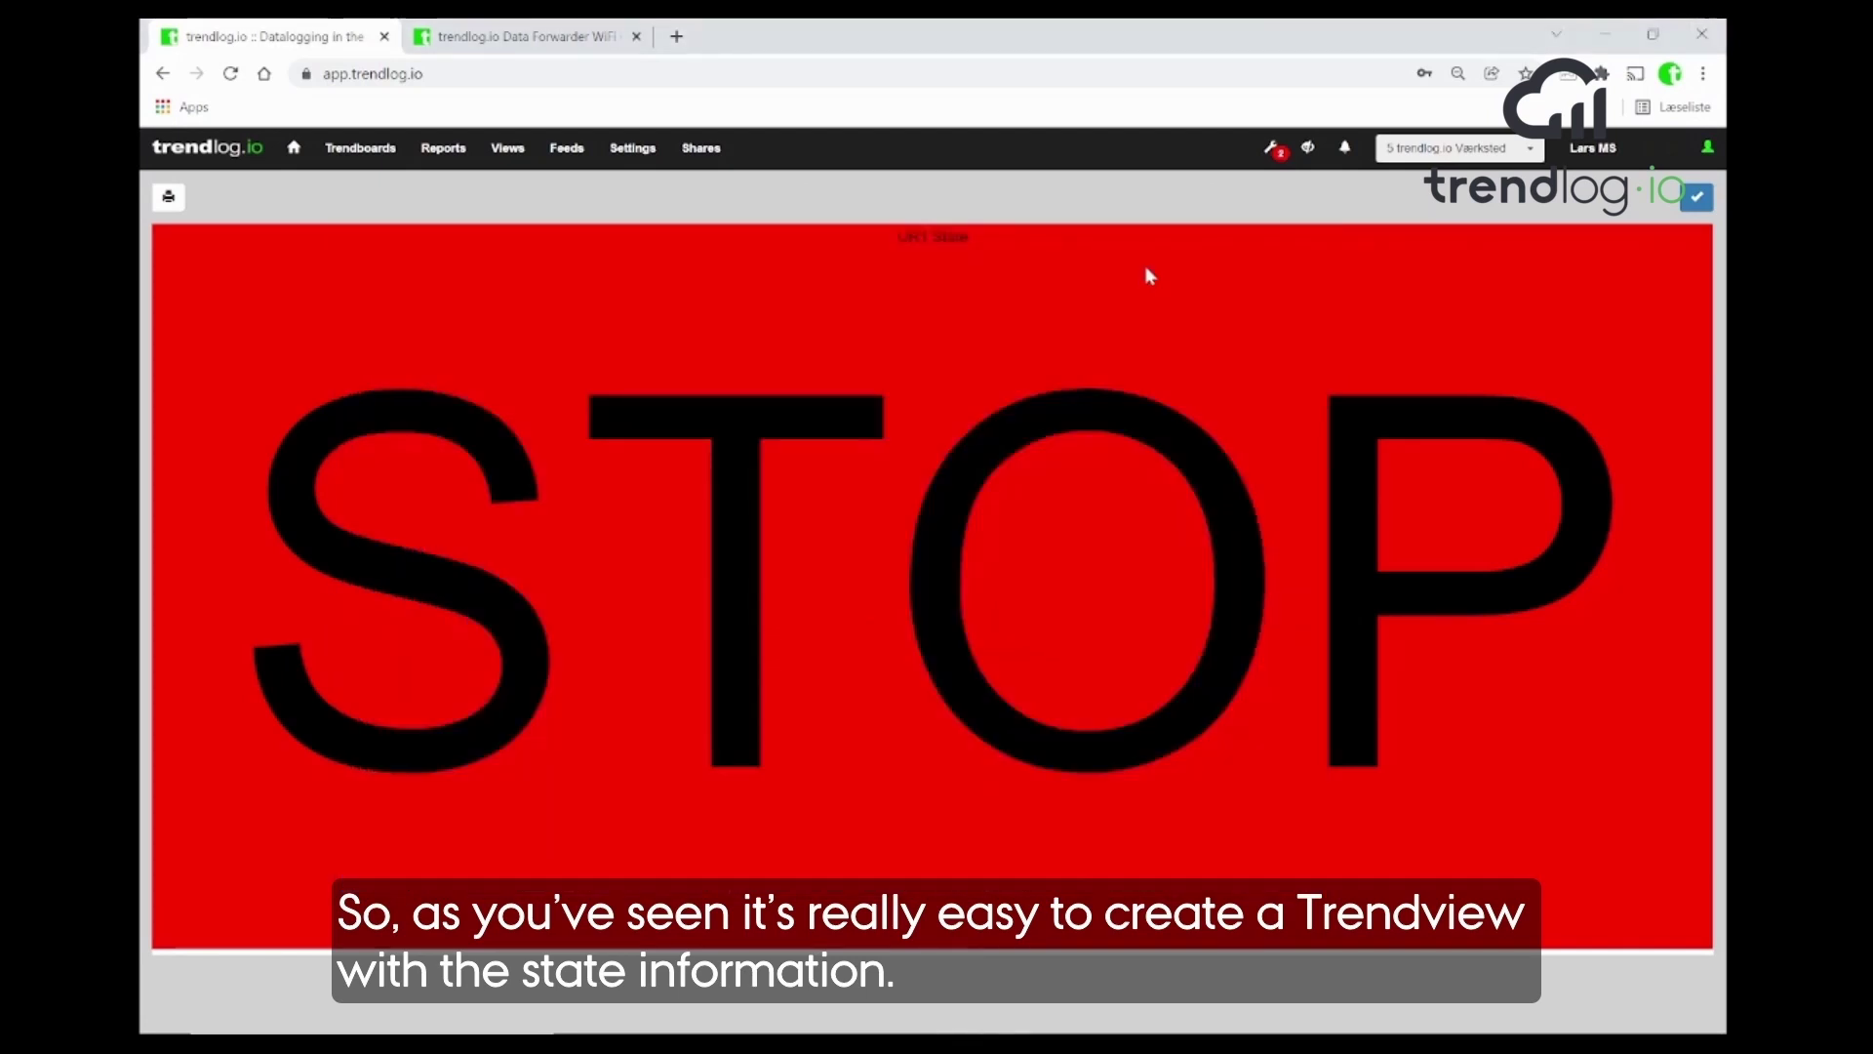
- Leave the view display and create a new Trendboard named UR1
left_click(1695, 196)
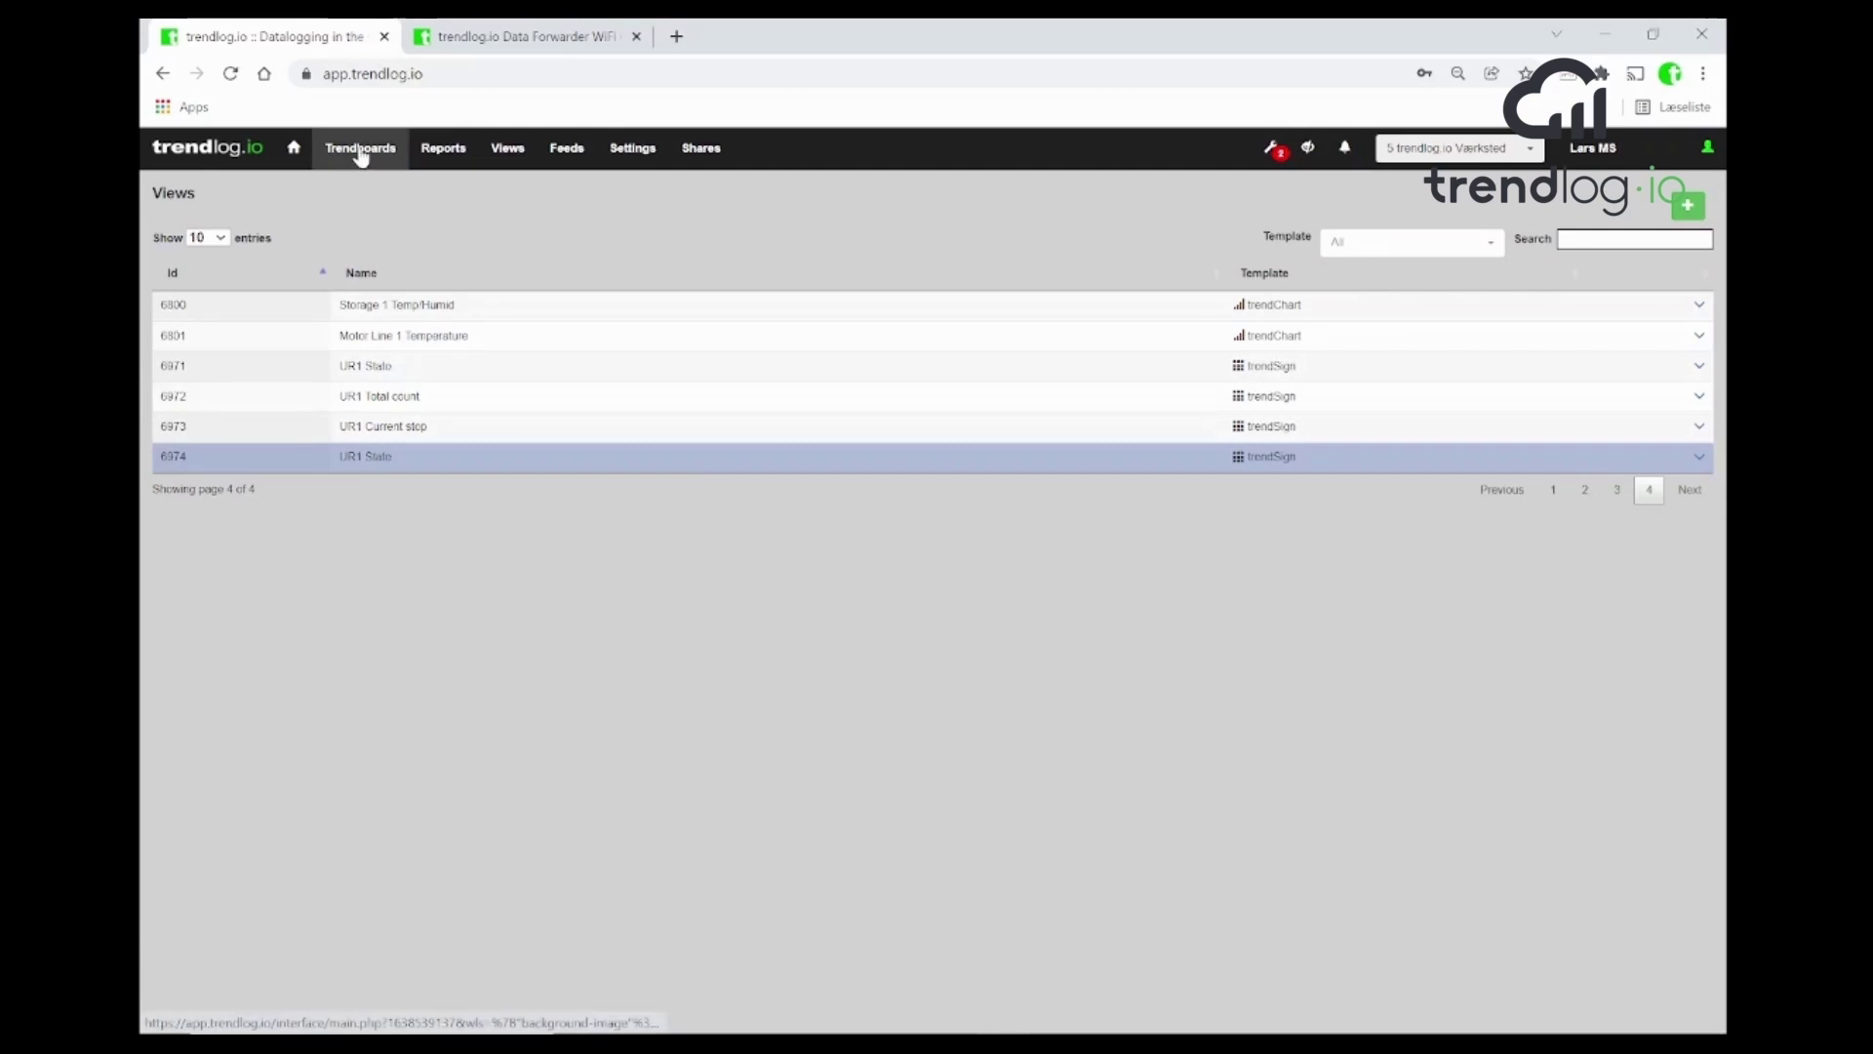
left_click(360, 149)
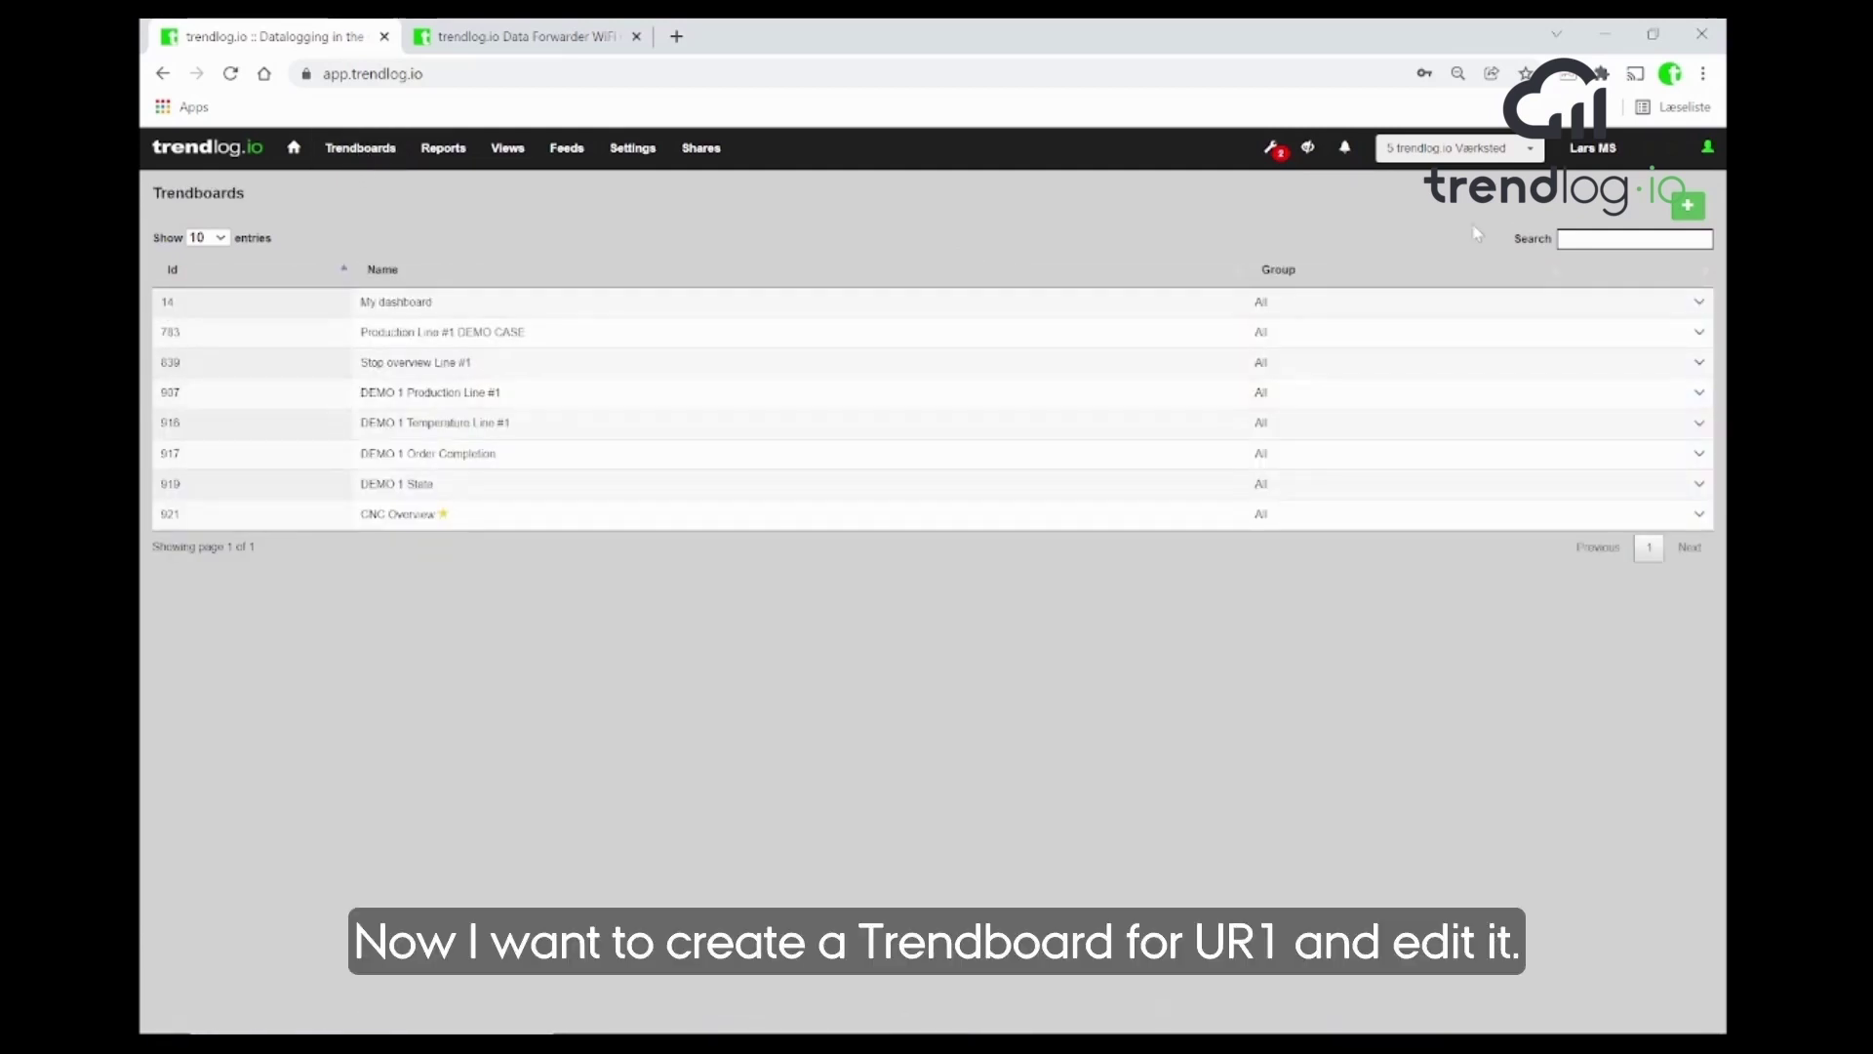
left_click(1688, 207)
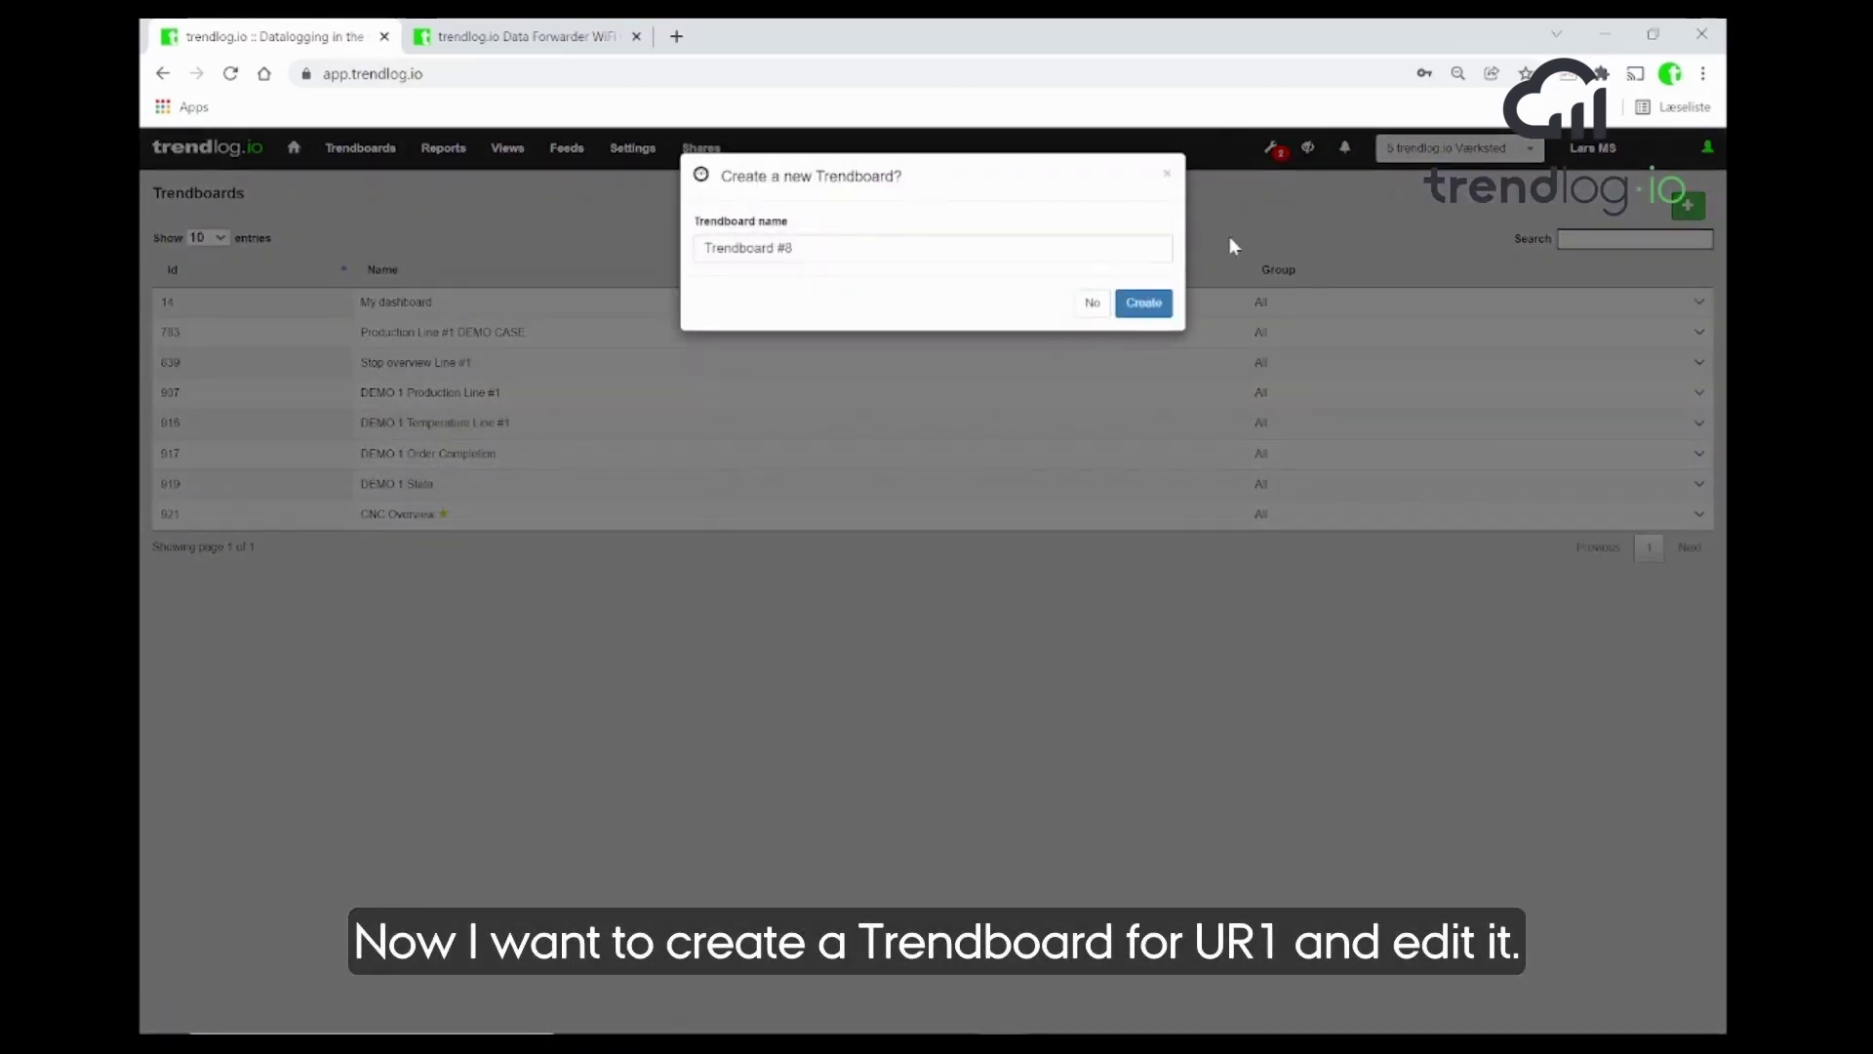
double_click(788, 247)
key("BackSpace")
key("BackSpace")
key("BackSpace")
key("BackSpace")
key("BackSpace")
key("BackSpace")
key("BackSpace")
key("BackSpace")
key("BackSpace")
key("BackSpace")
key("BackSpace")
key("BackSpace")
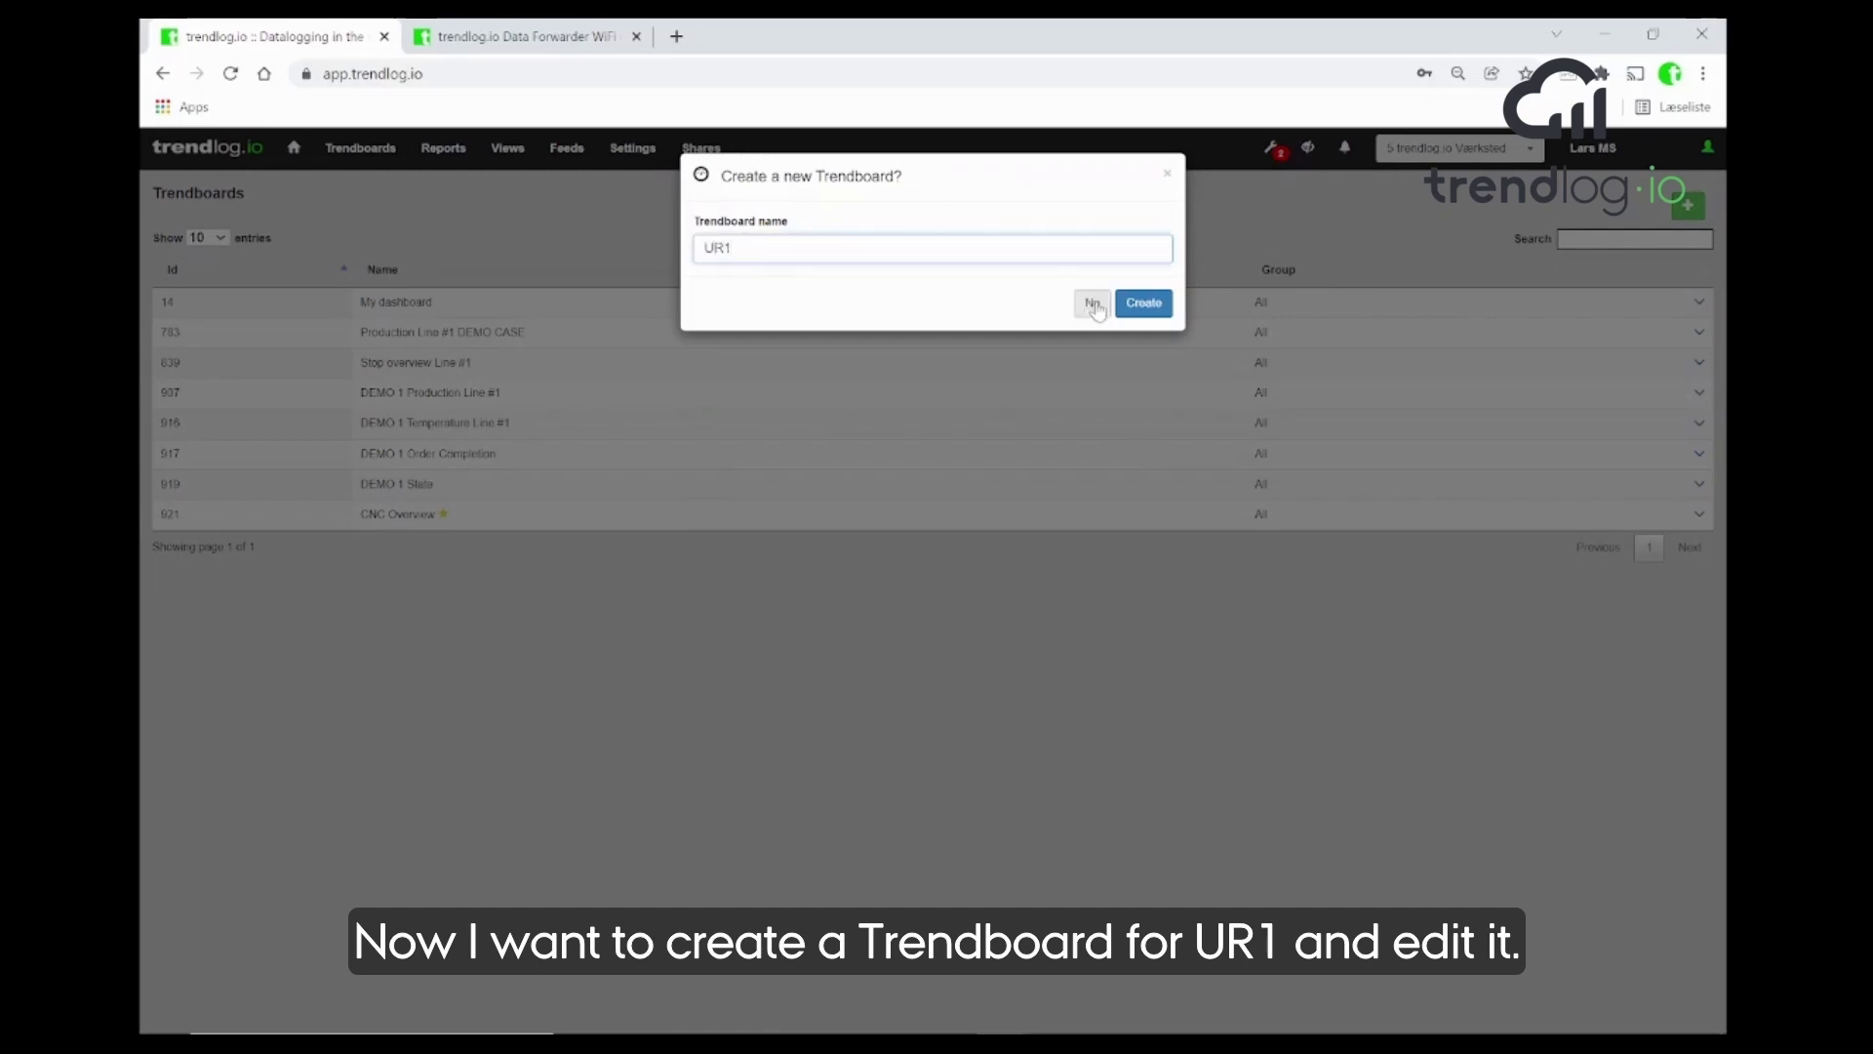
left_click(1137, 304)
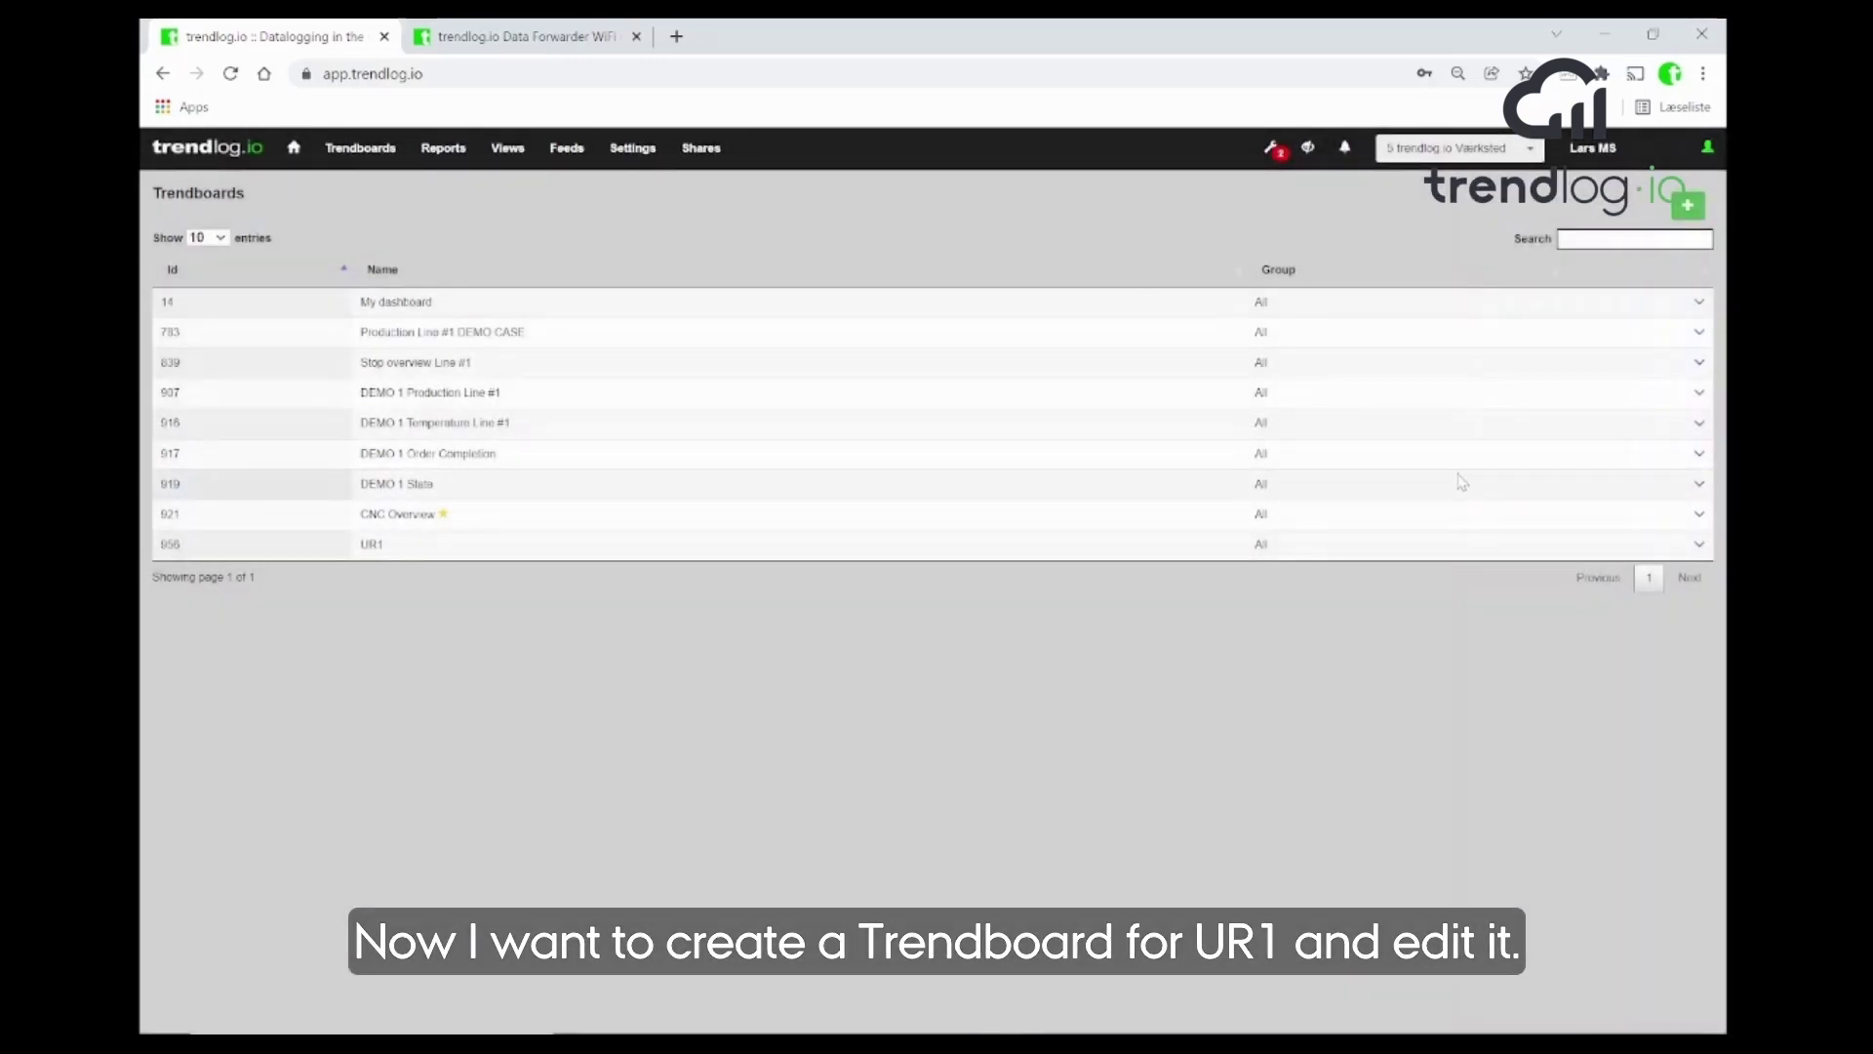
- Edit the UR1 Trendboard, add a tile showing view 6974 - UR1 State, and save the board
left_click(1700, 547)
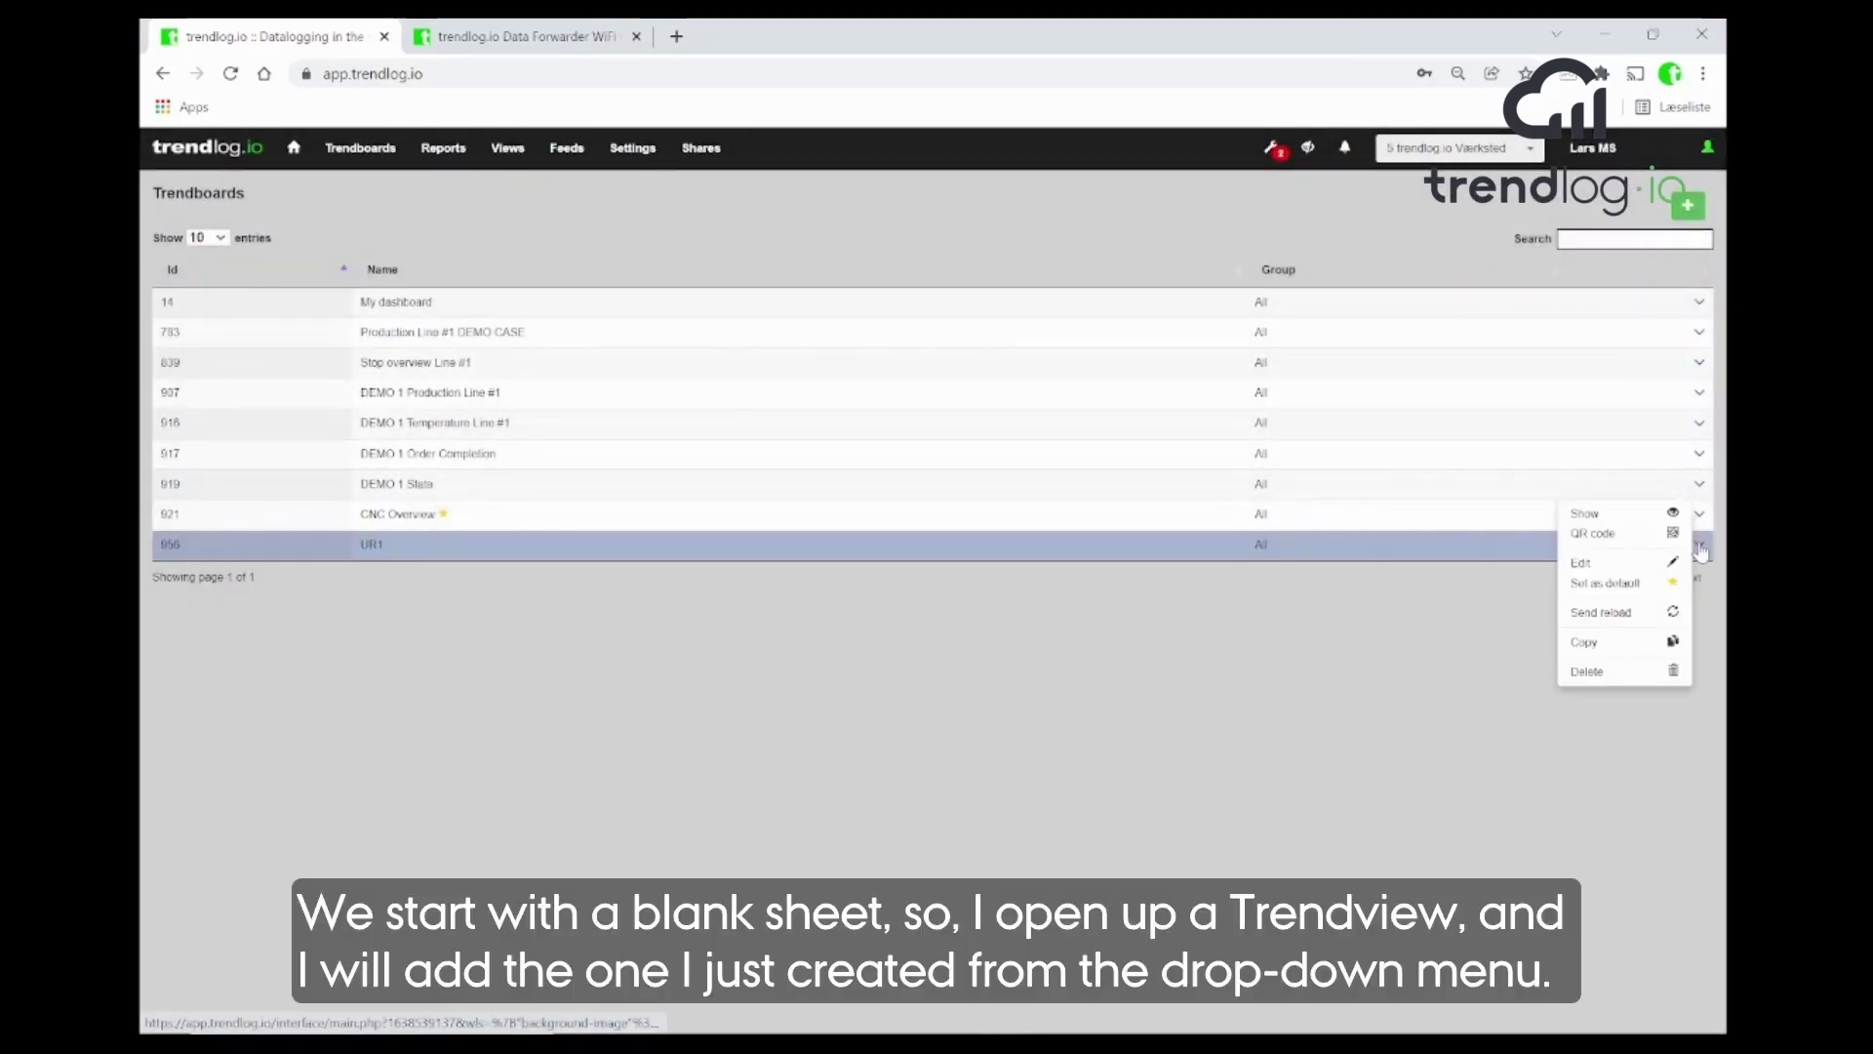
left_click(1620, 557)
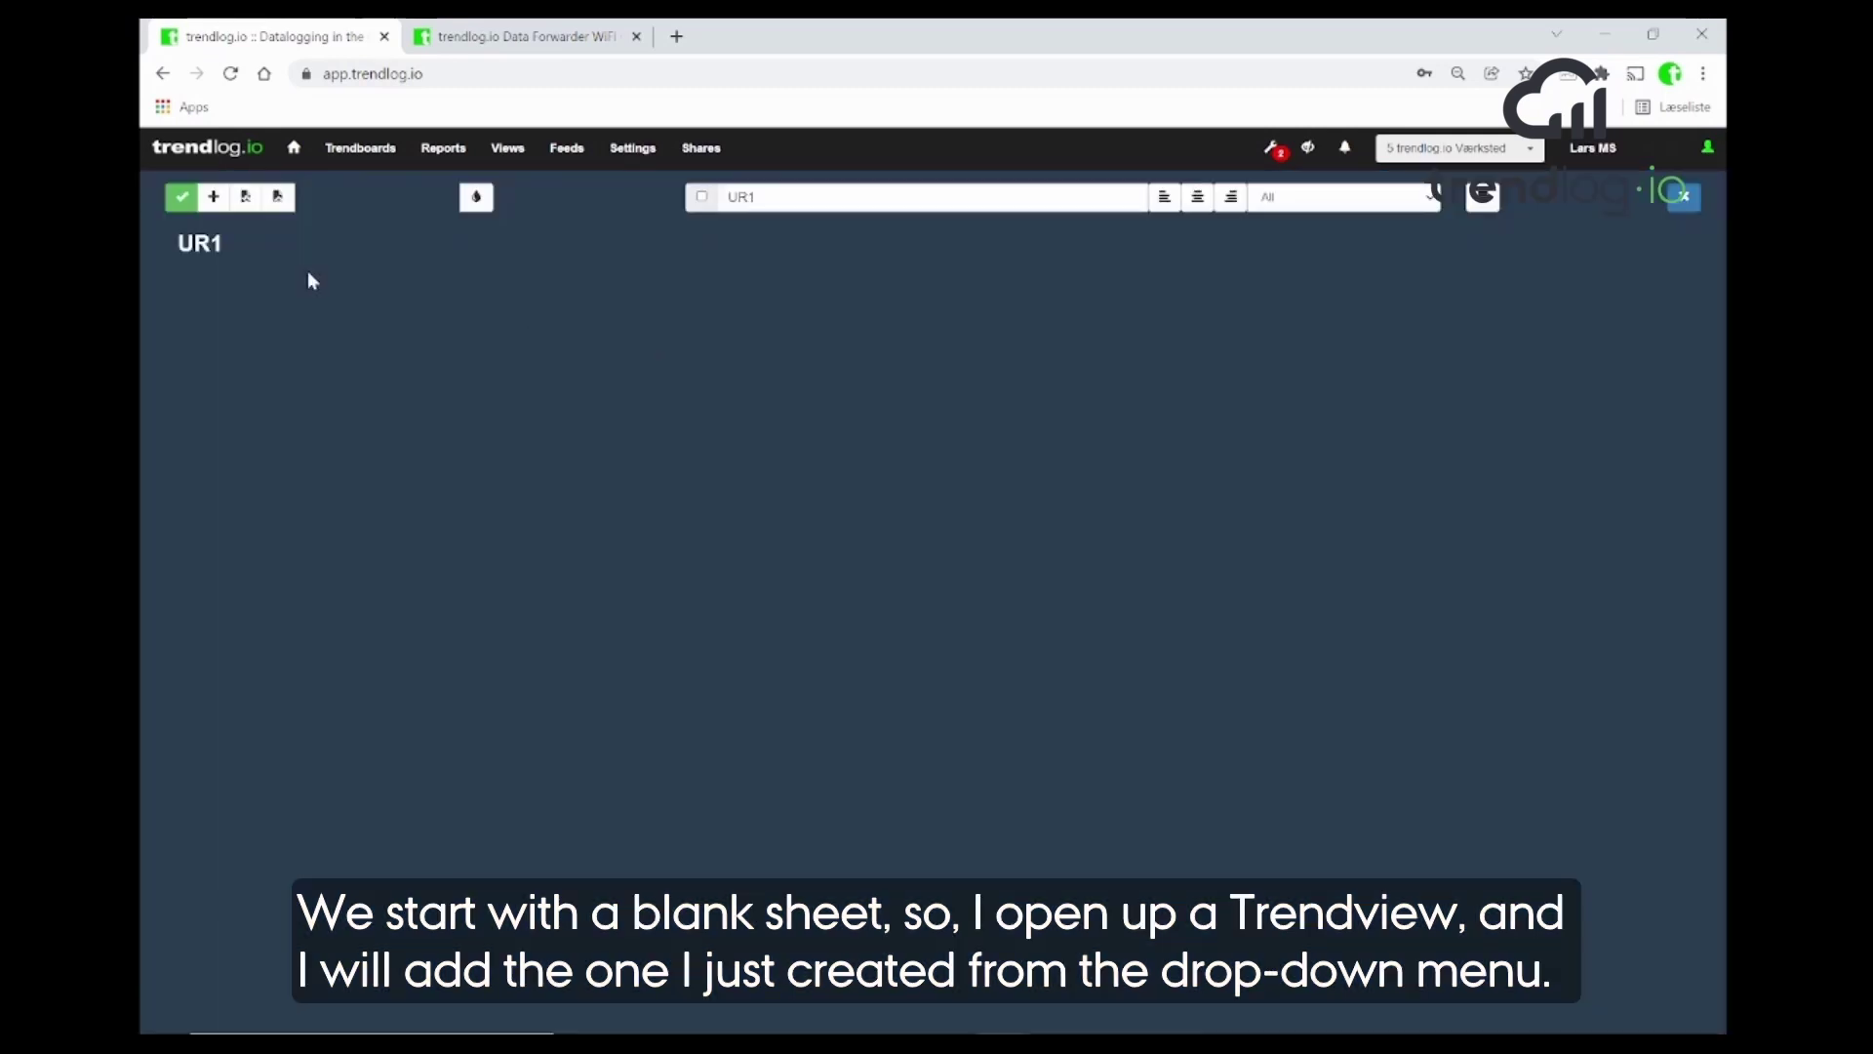
left_click(213, 196)
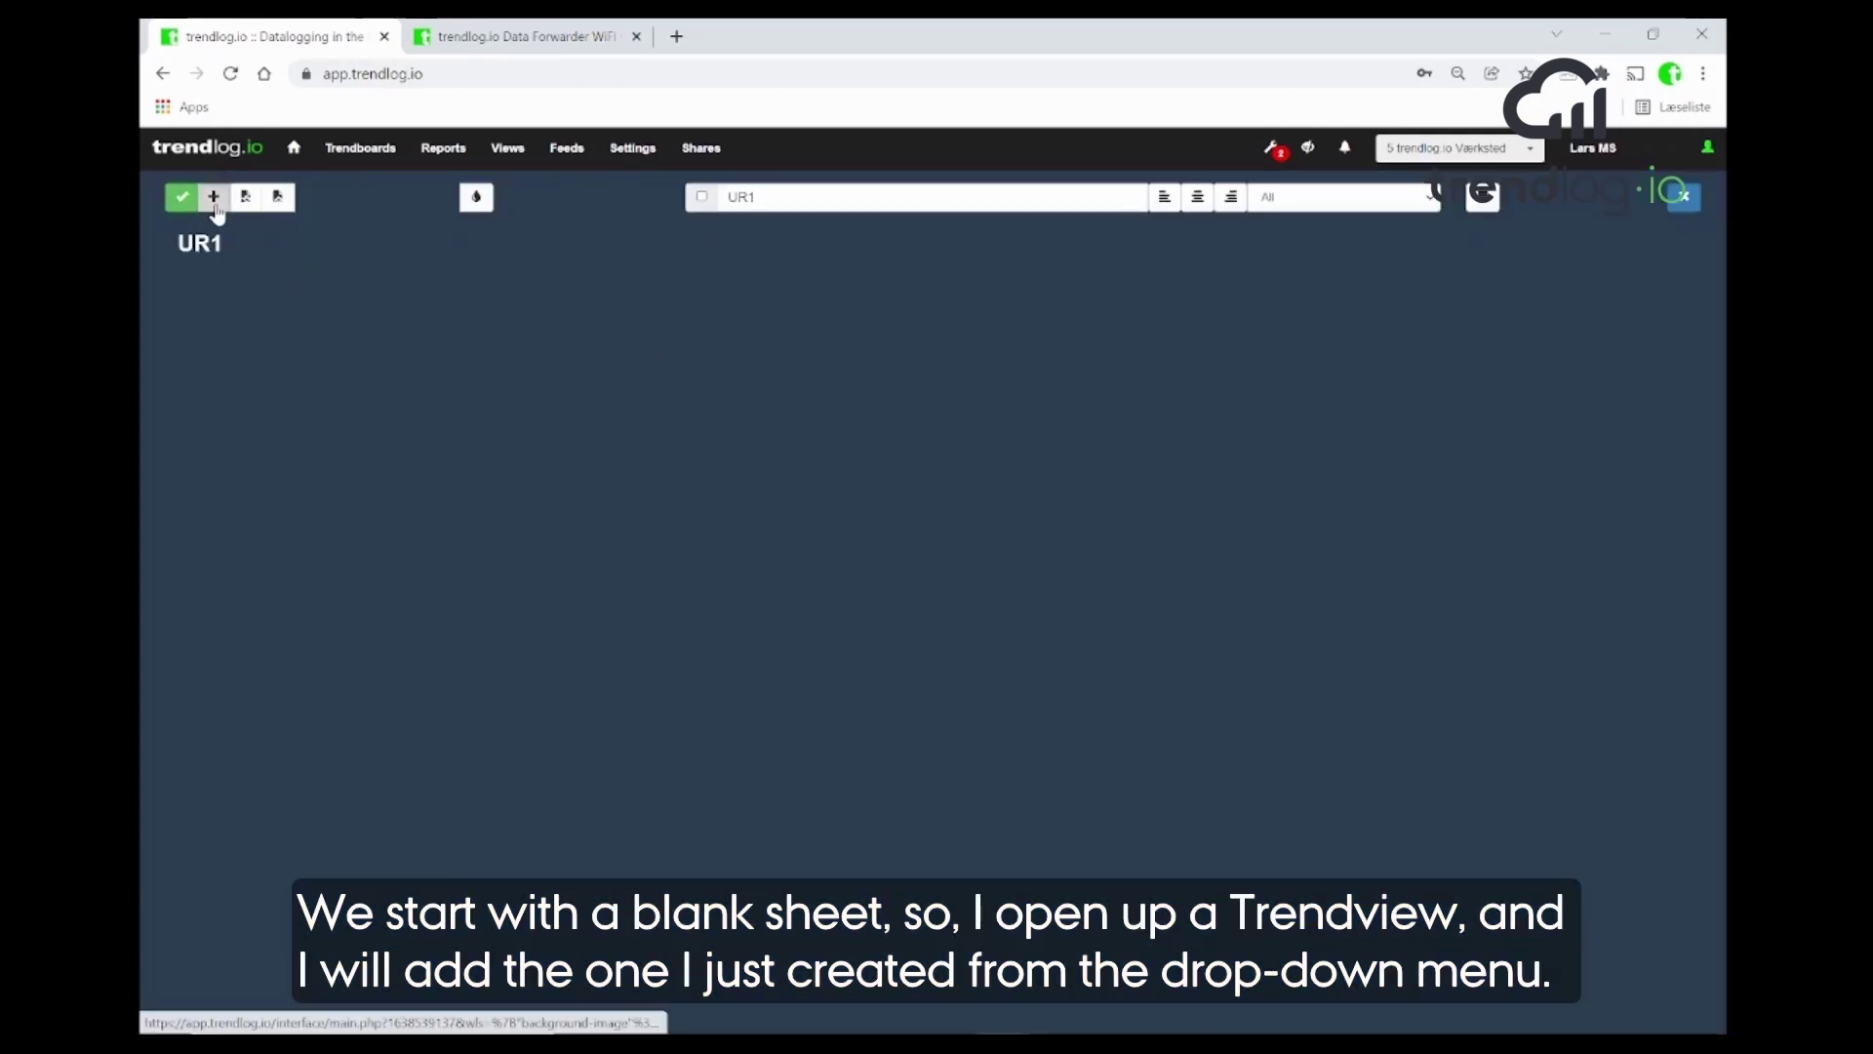
left_click(524, 282)
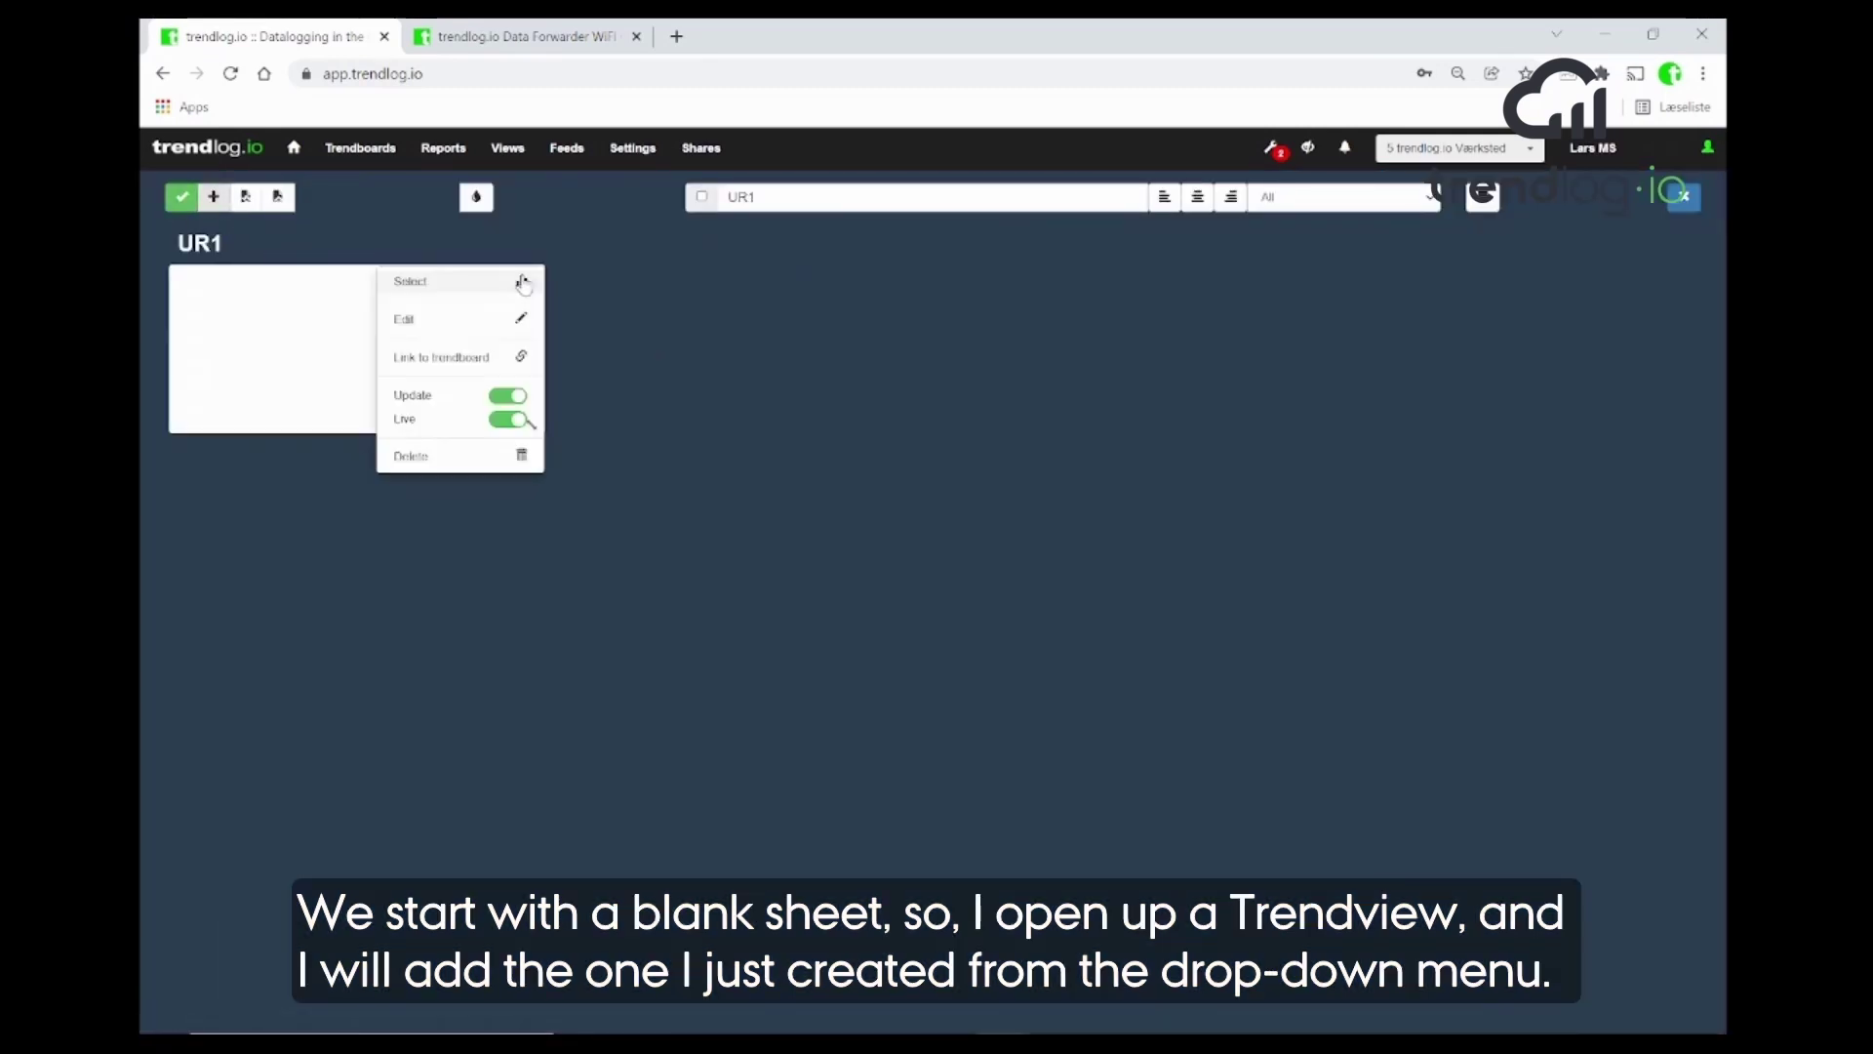
left_click(482, 283)
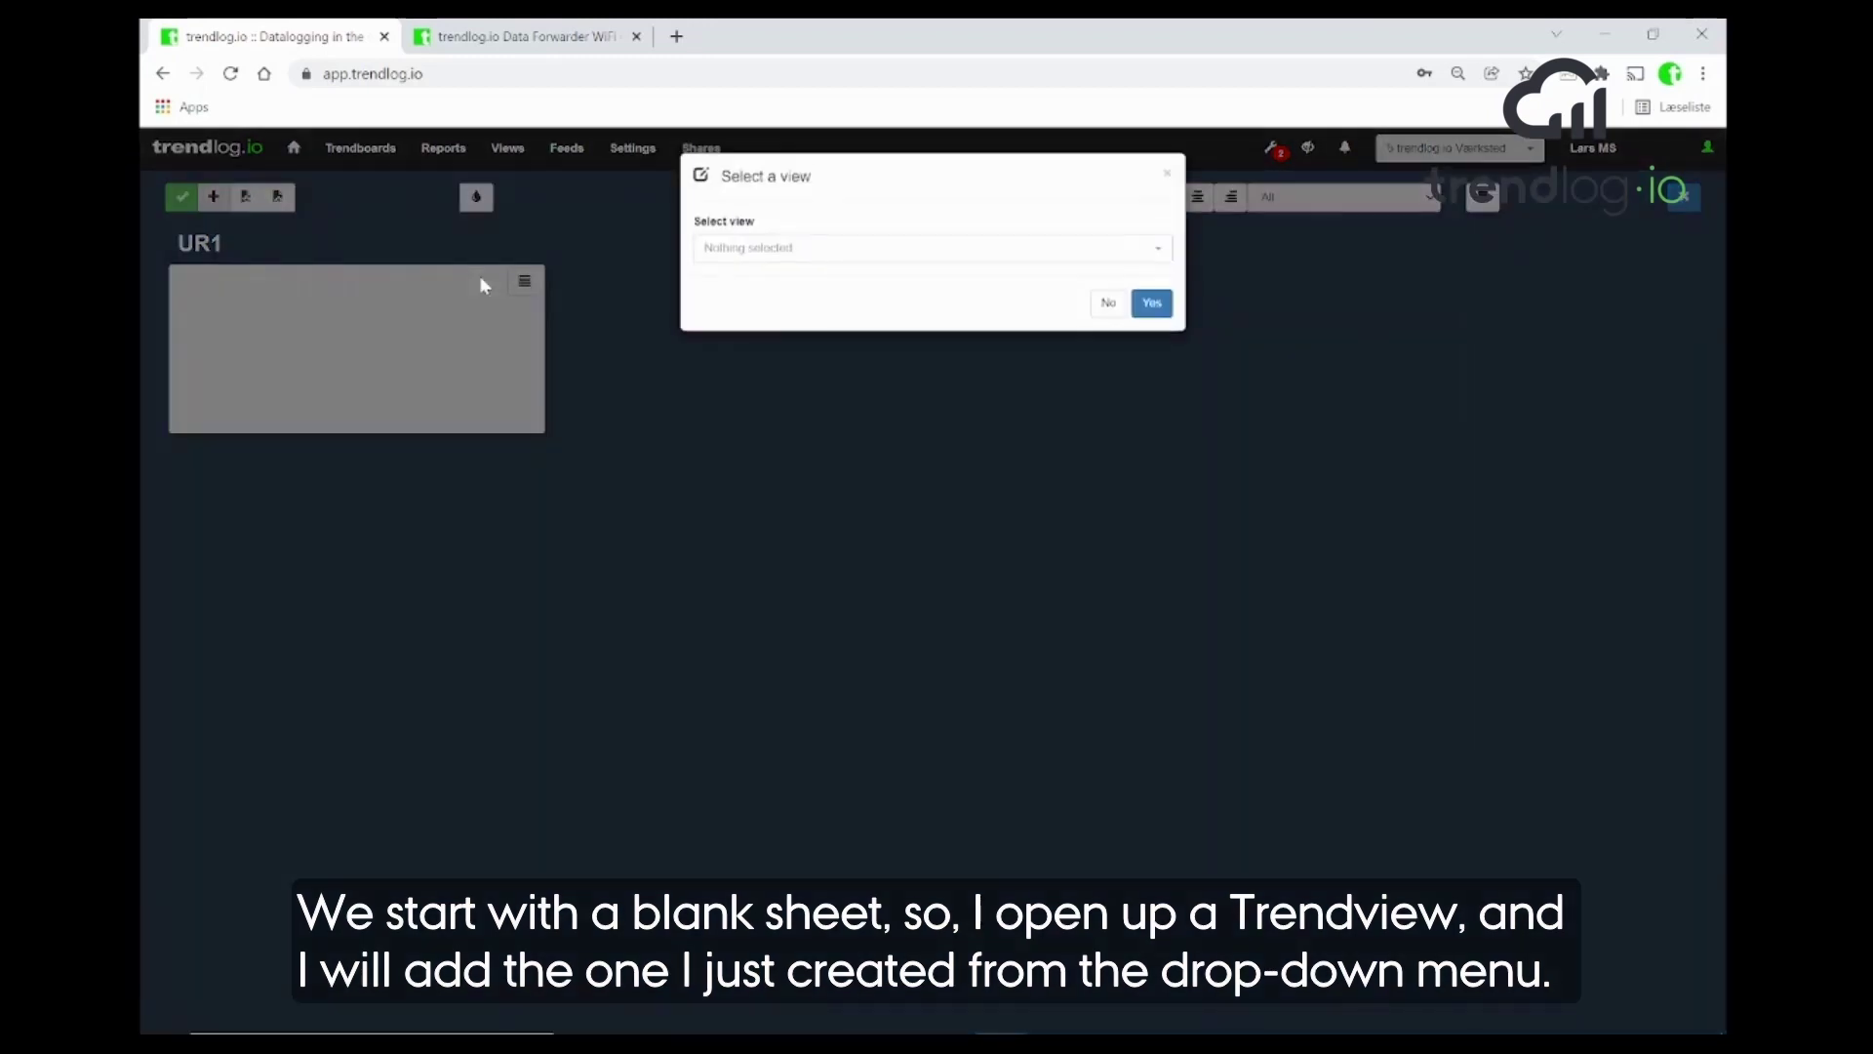
left_click(740, 250)
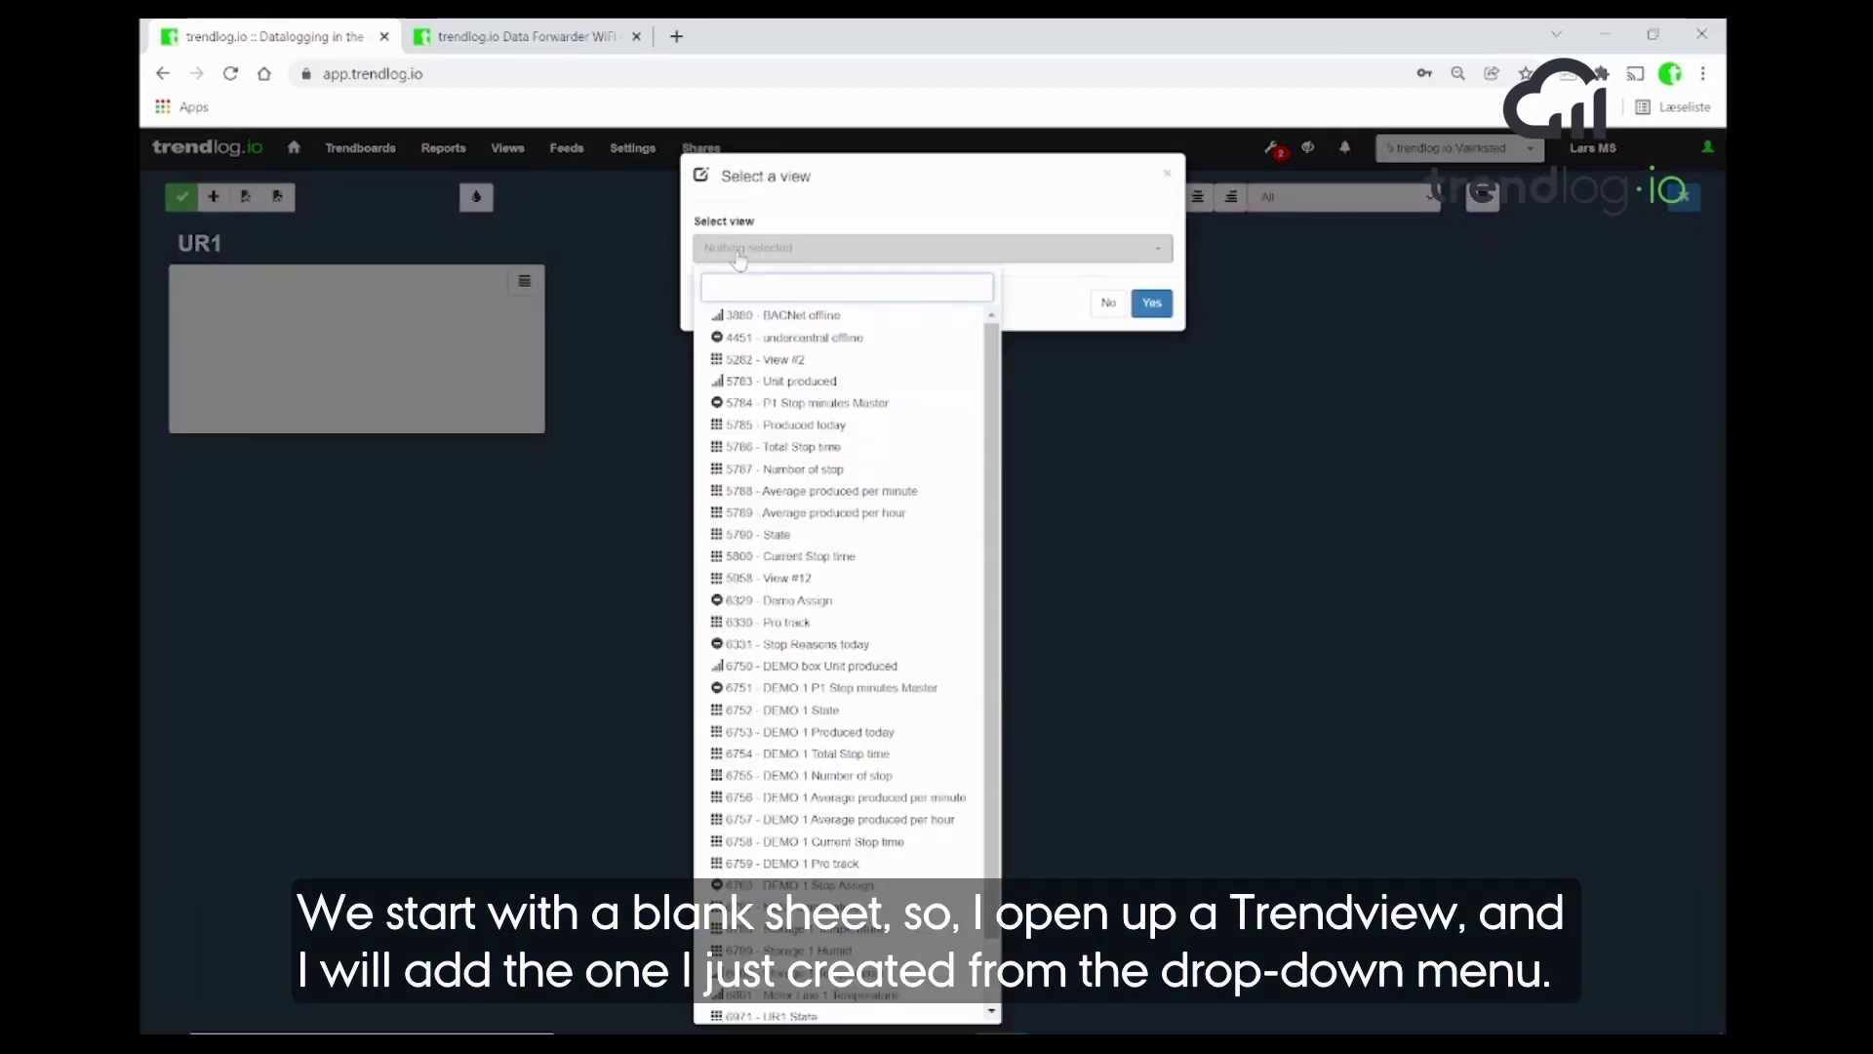
type("ur1")
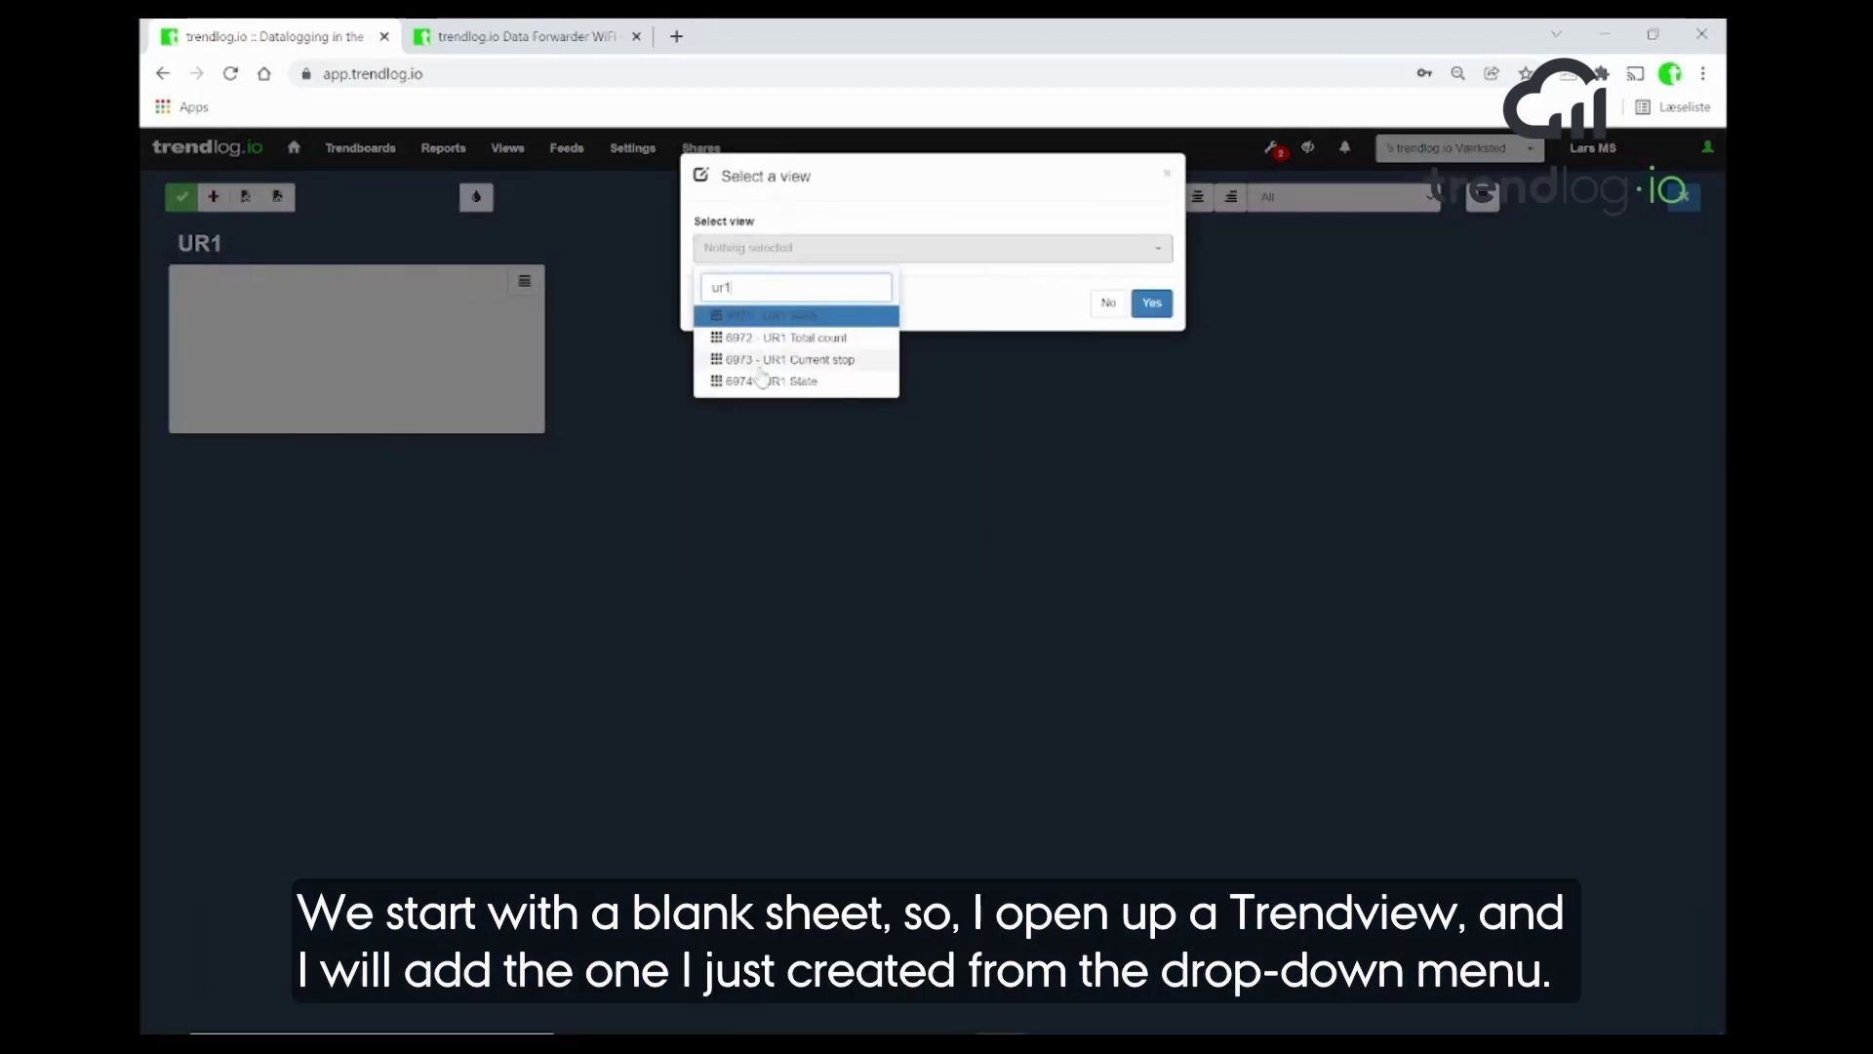
left_click(762, 380)
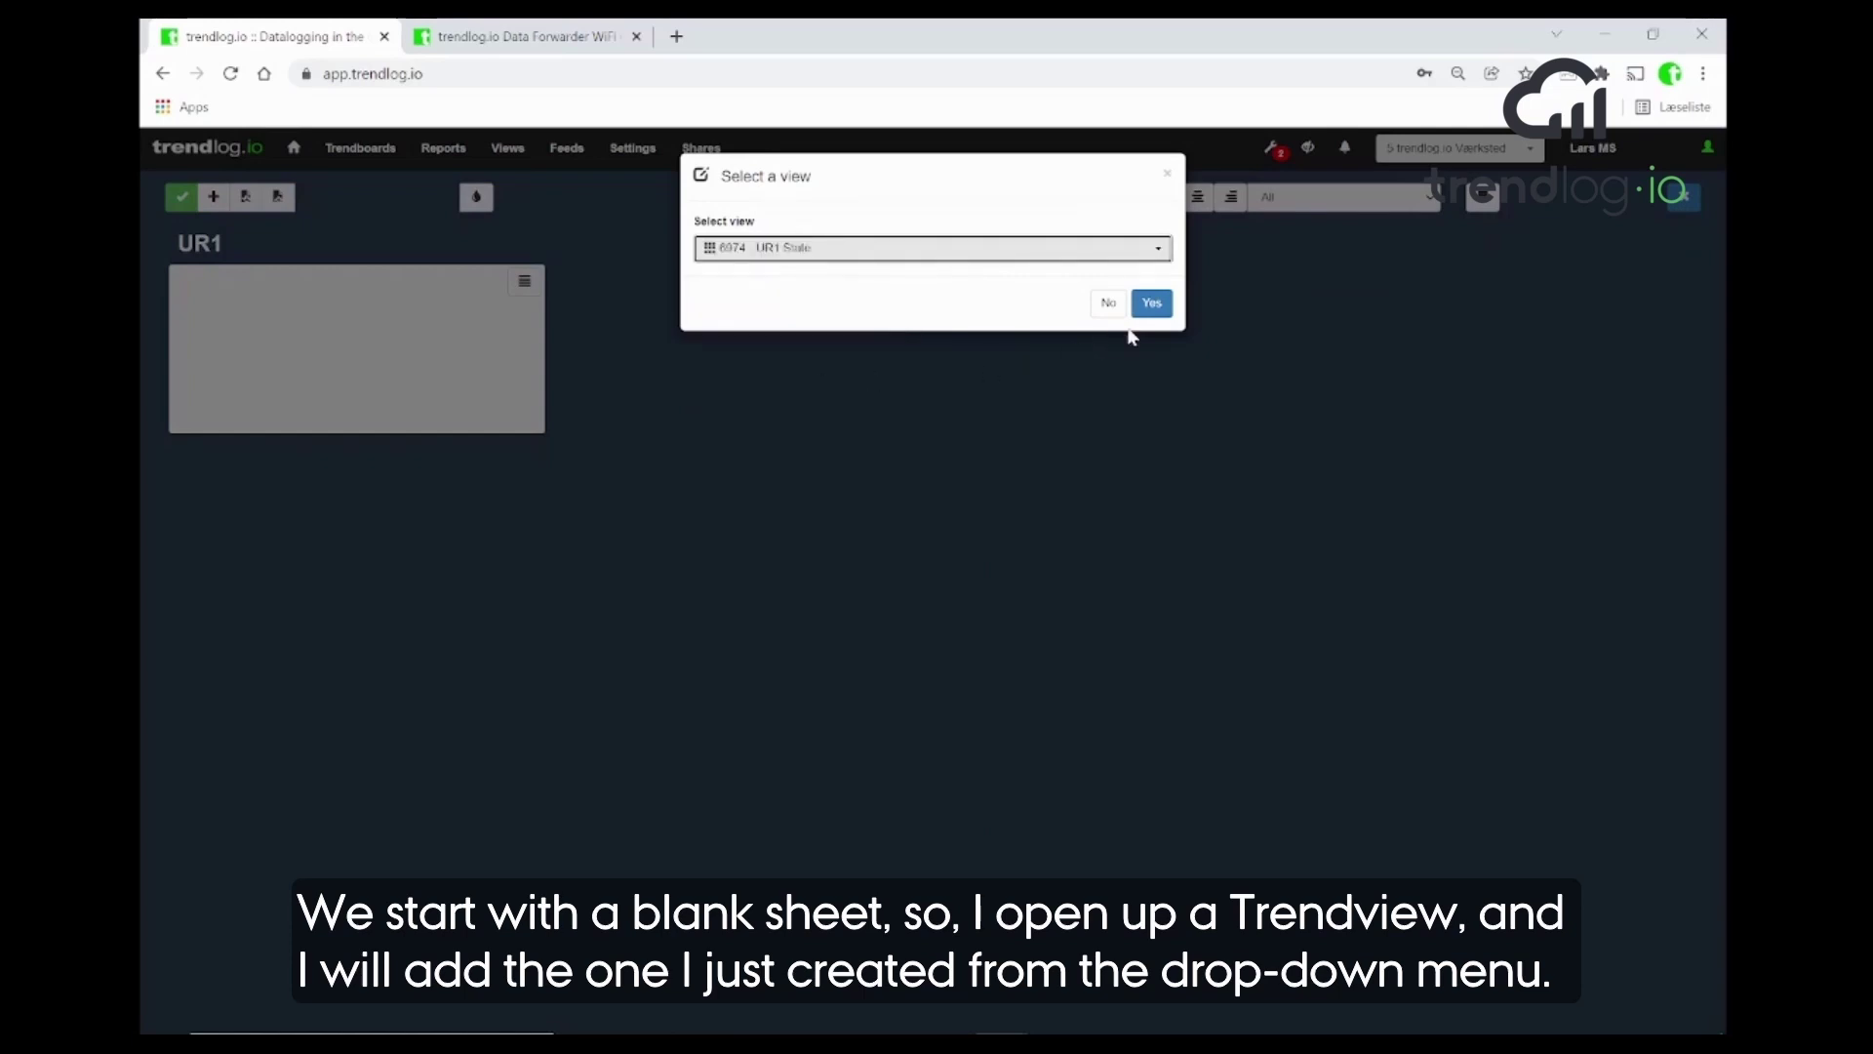
left_click(1152, 302)
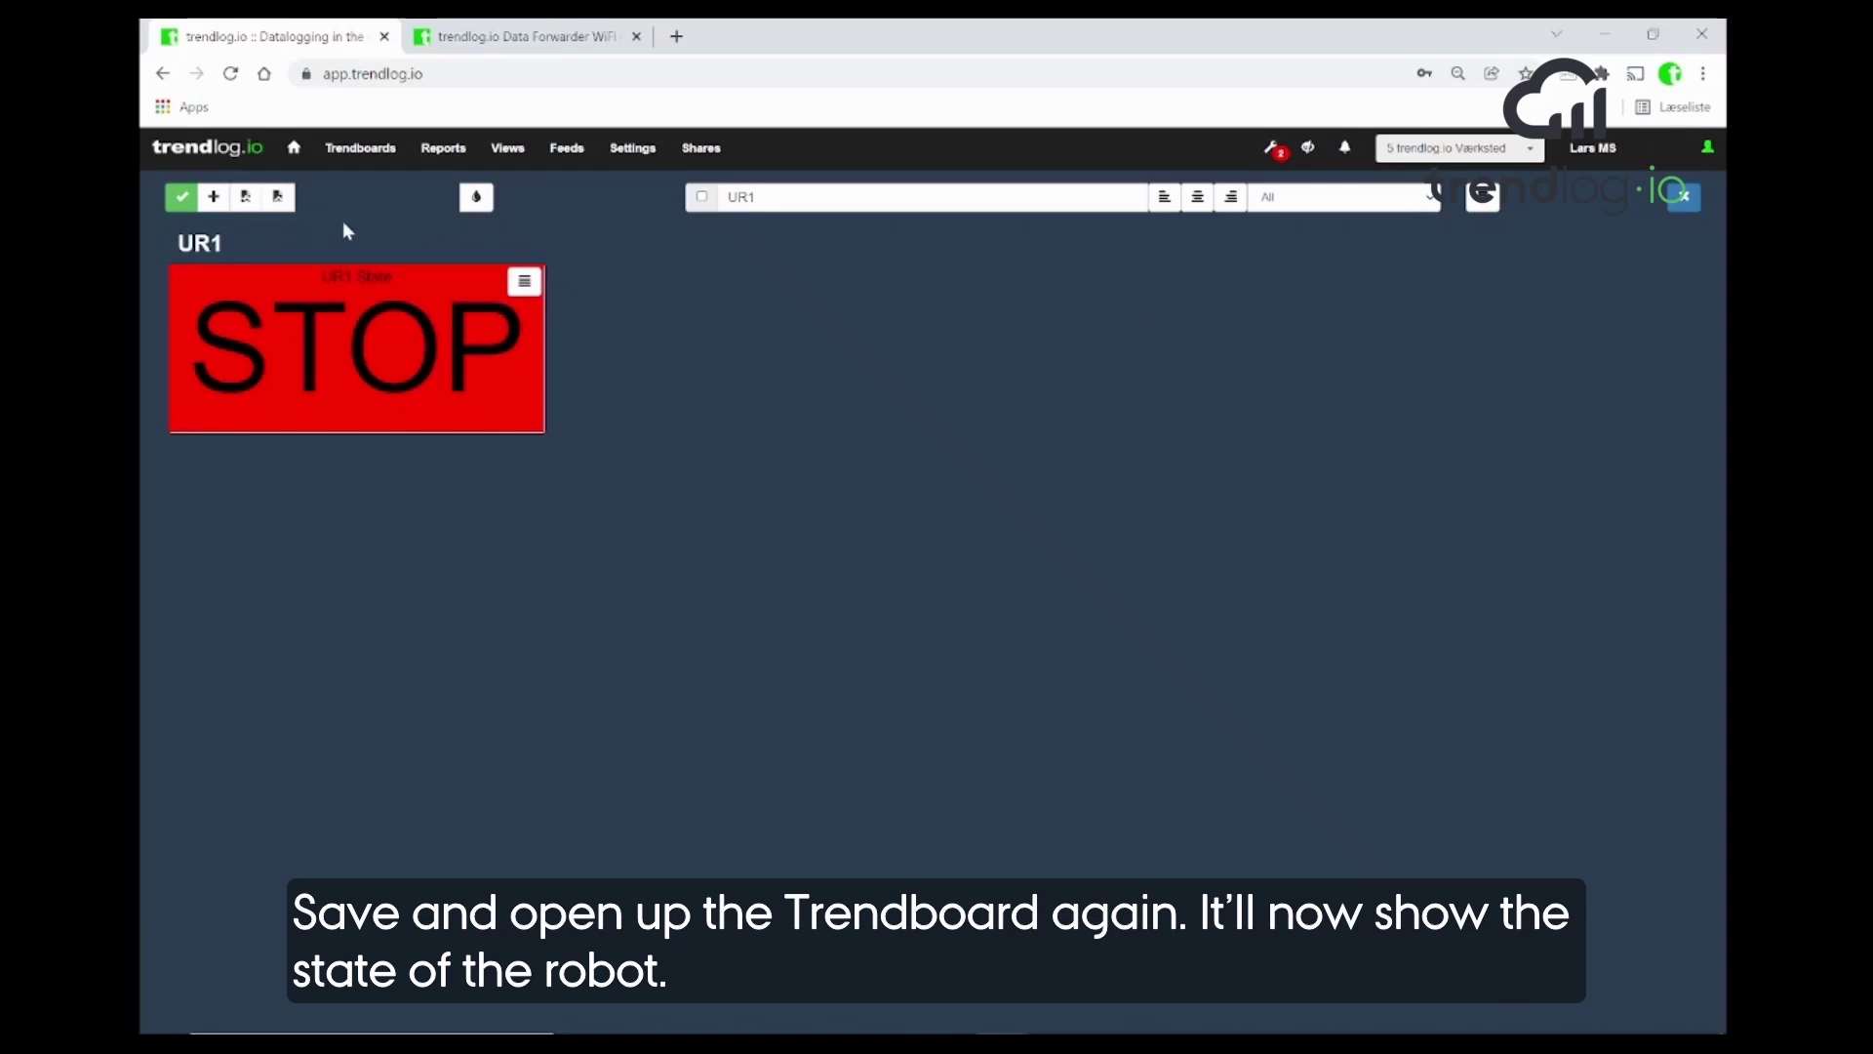
left_click(180, 196)
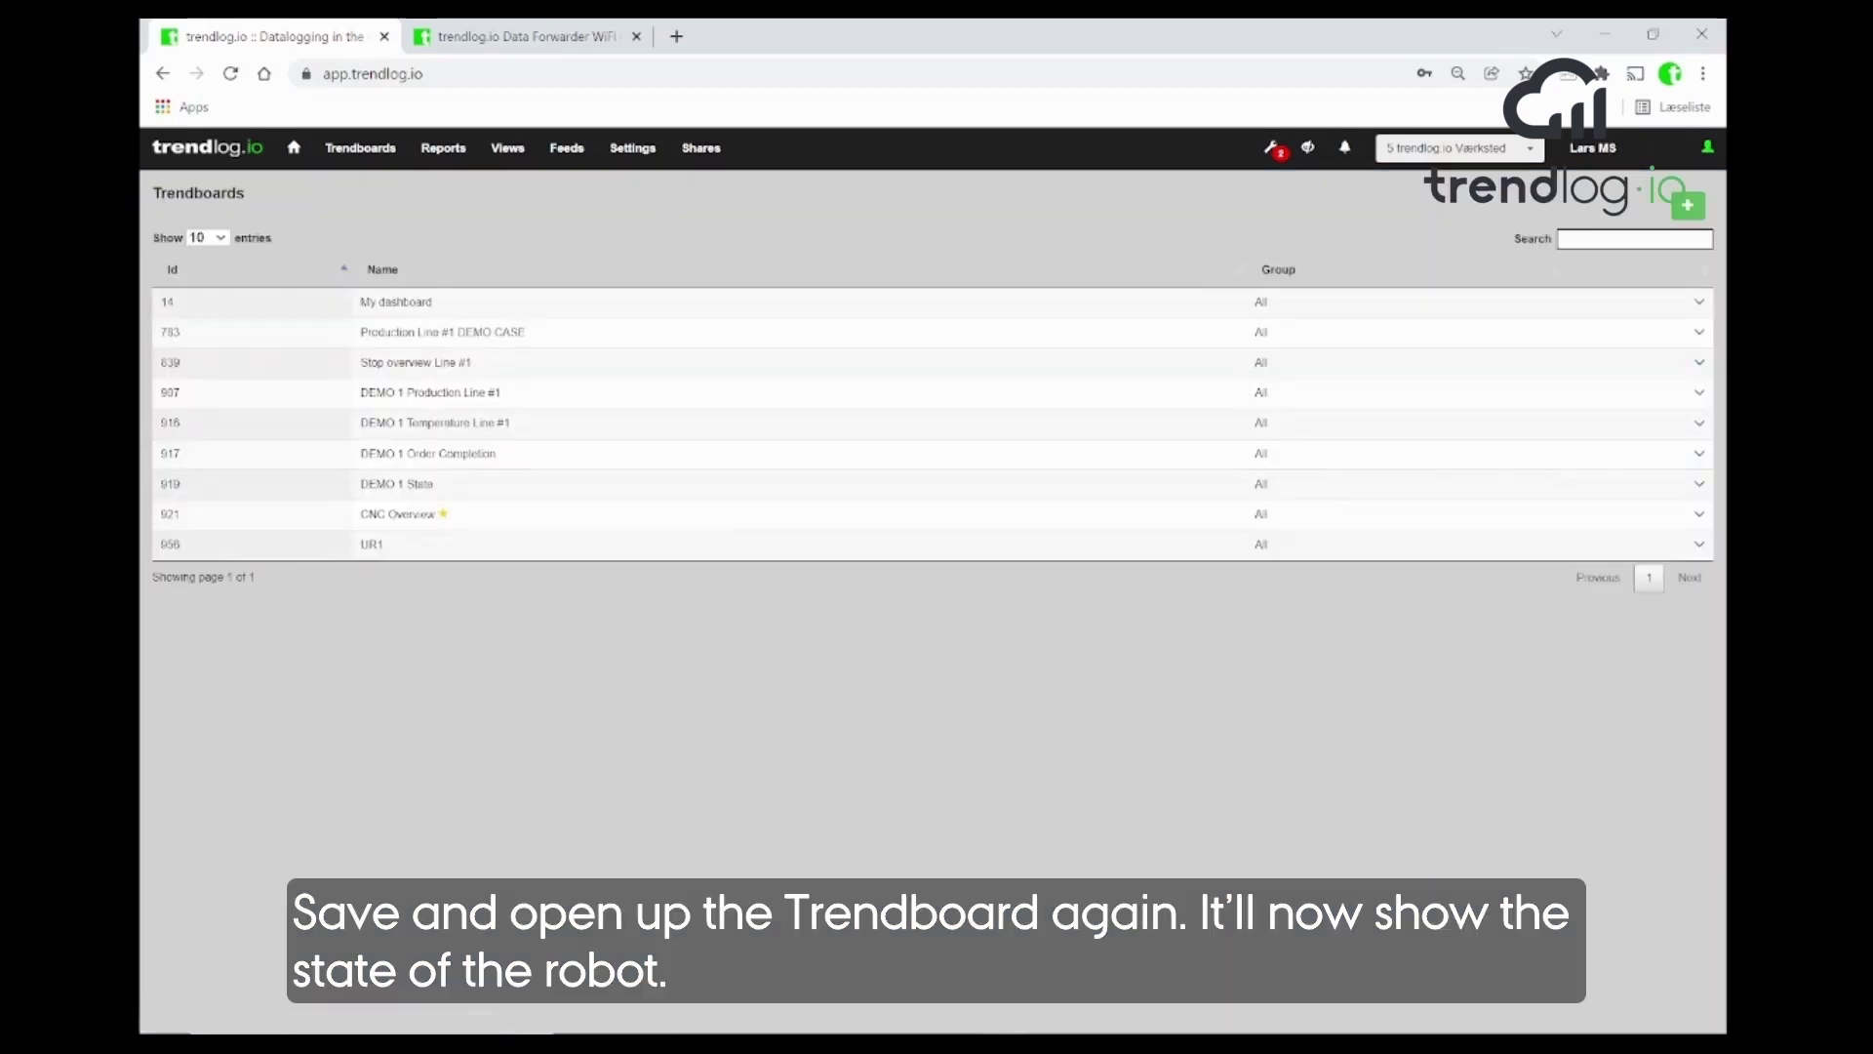
- Show the UR1 Trendboard and check its state sign while resuming and stopping the robot program in the virtual machine
left_click(409, 544)
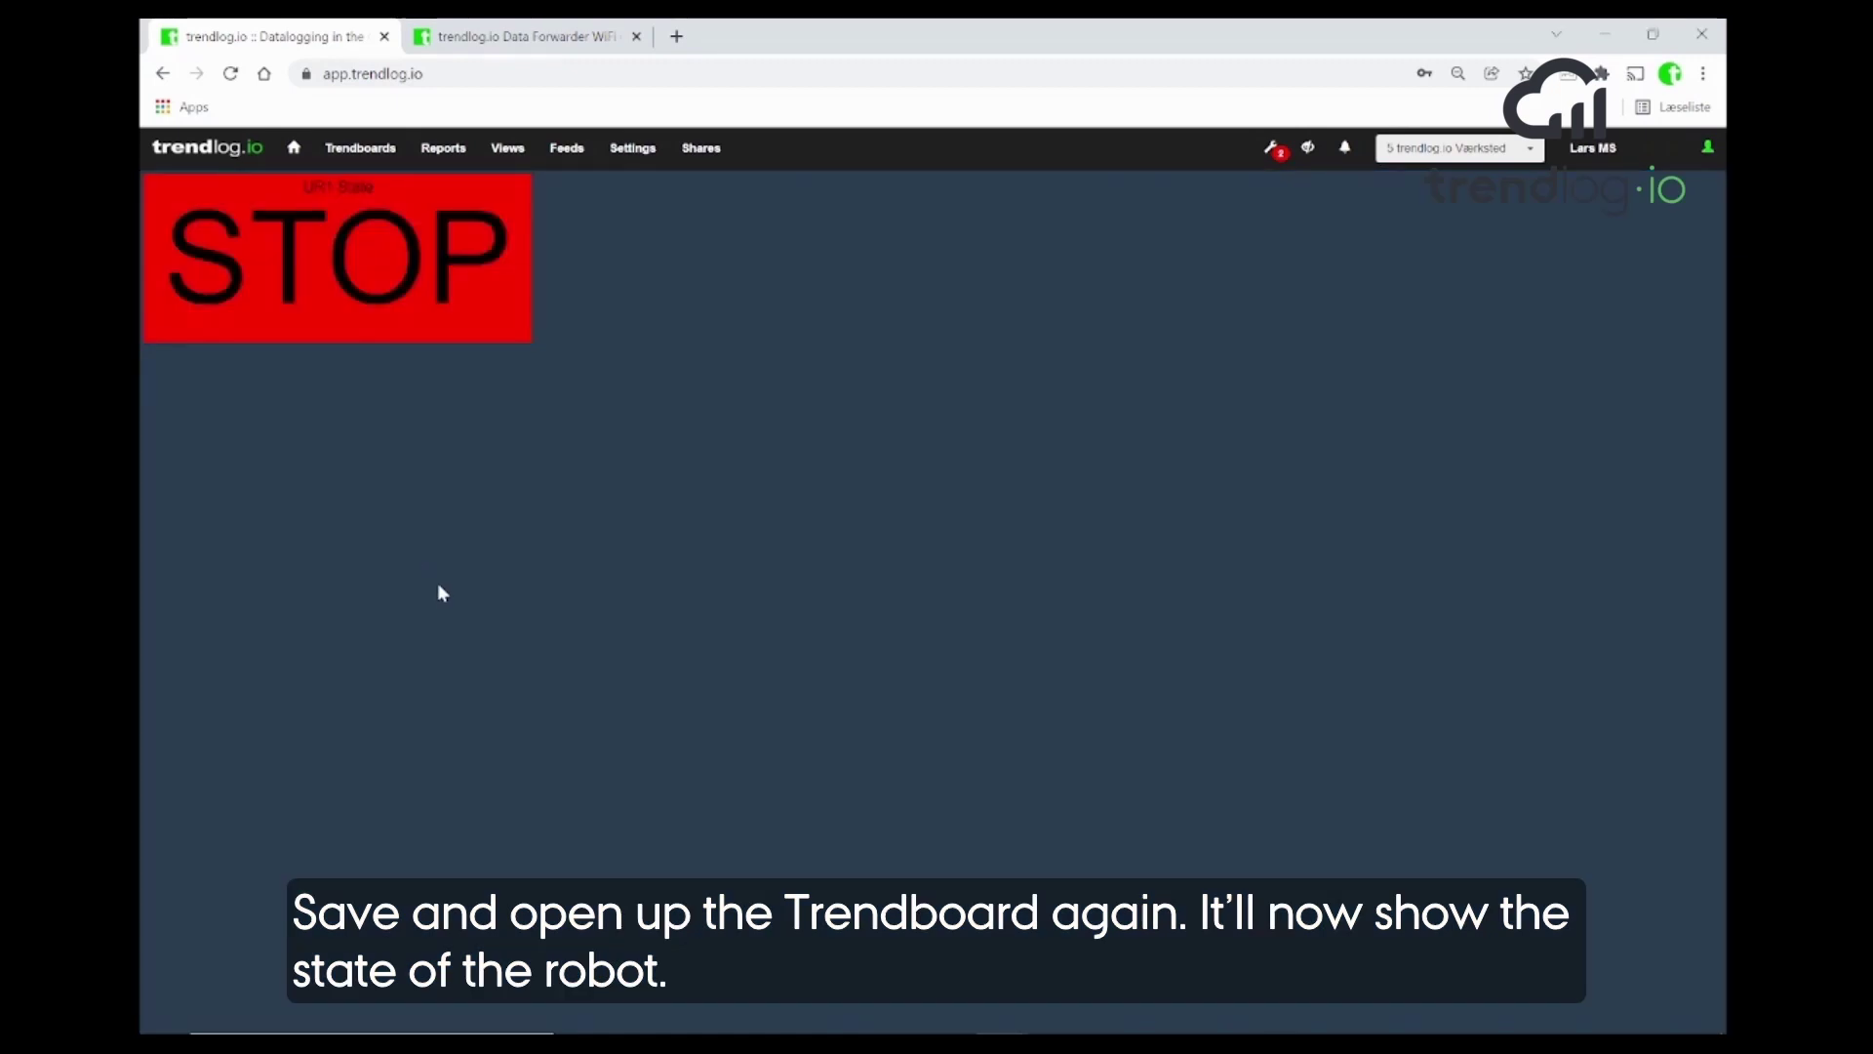
key("alt+Tab")
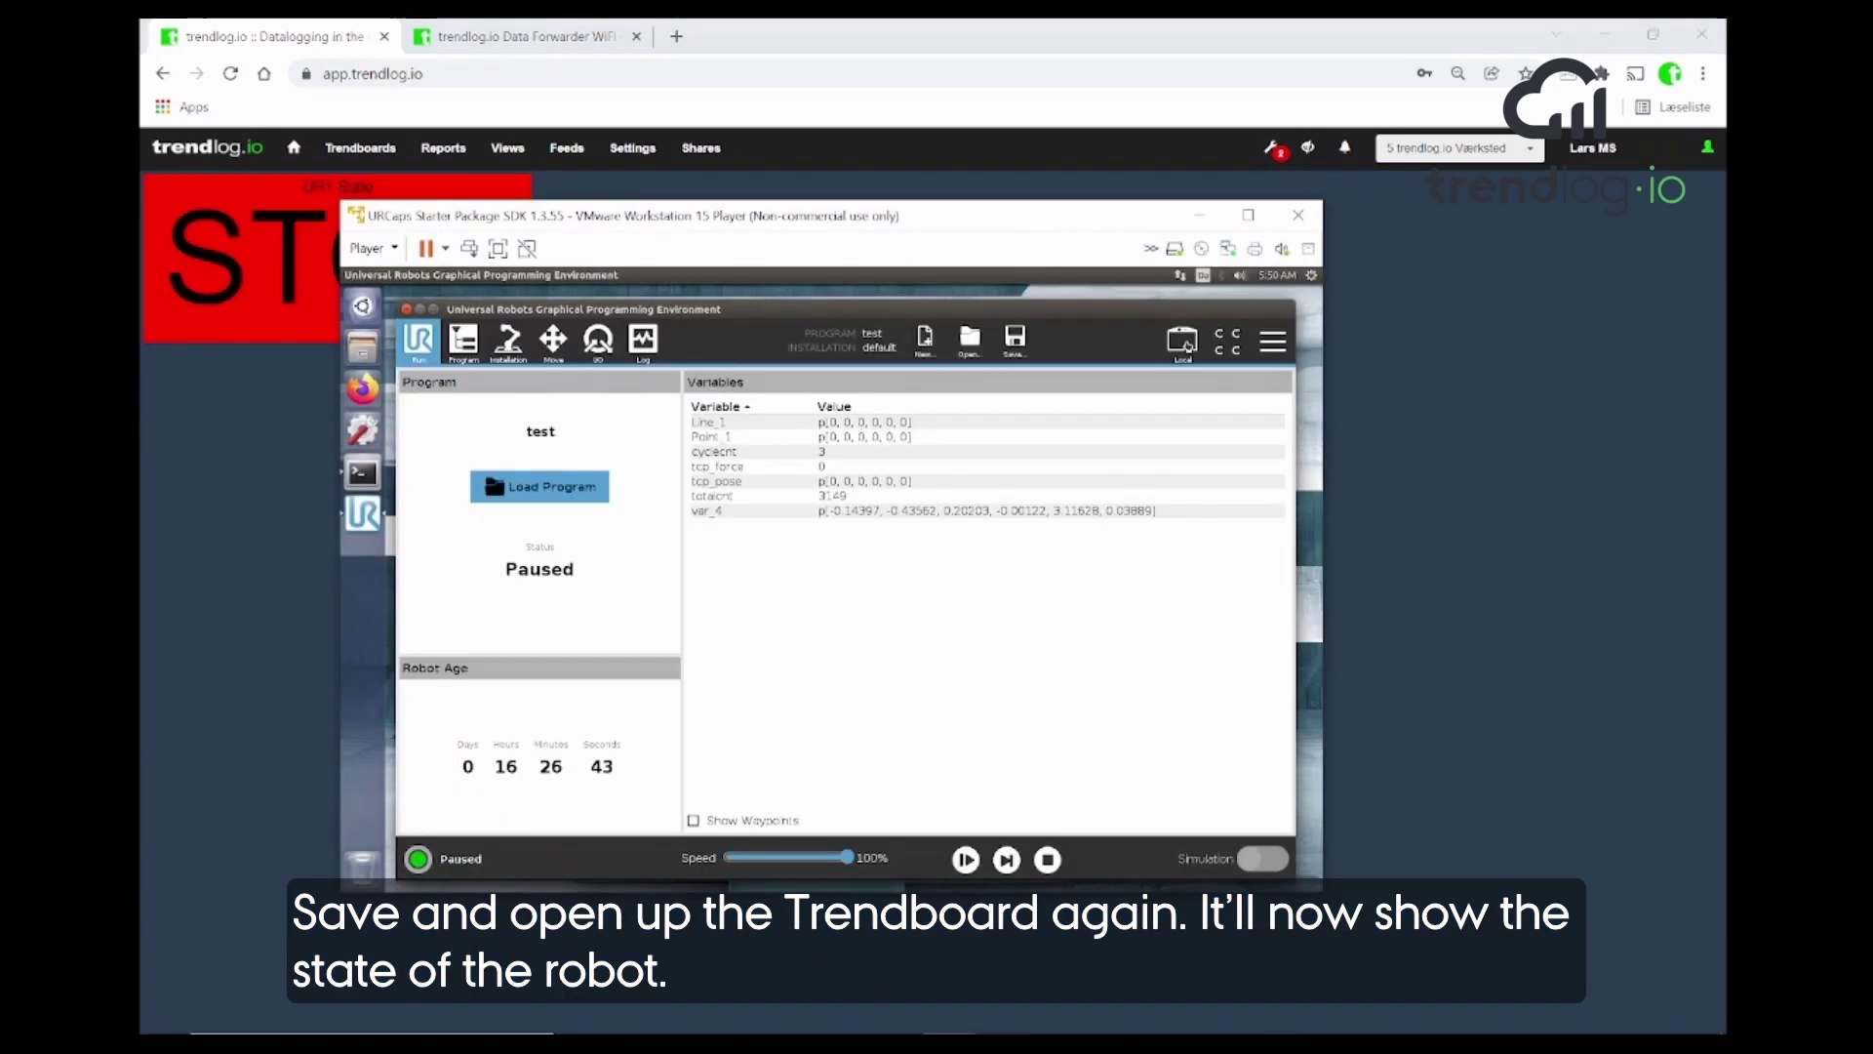
left_click_drag(732, 226, 1025, 247)
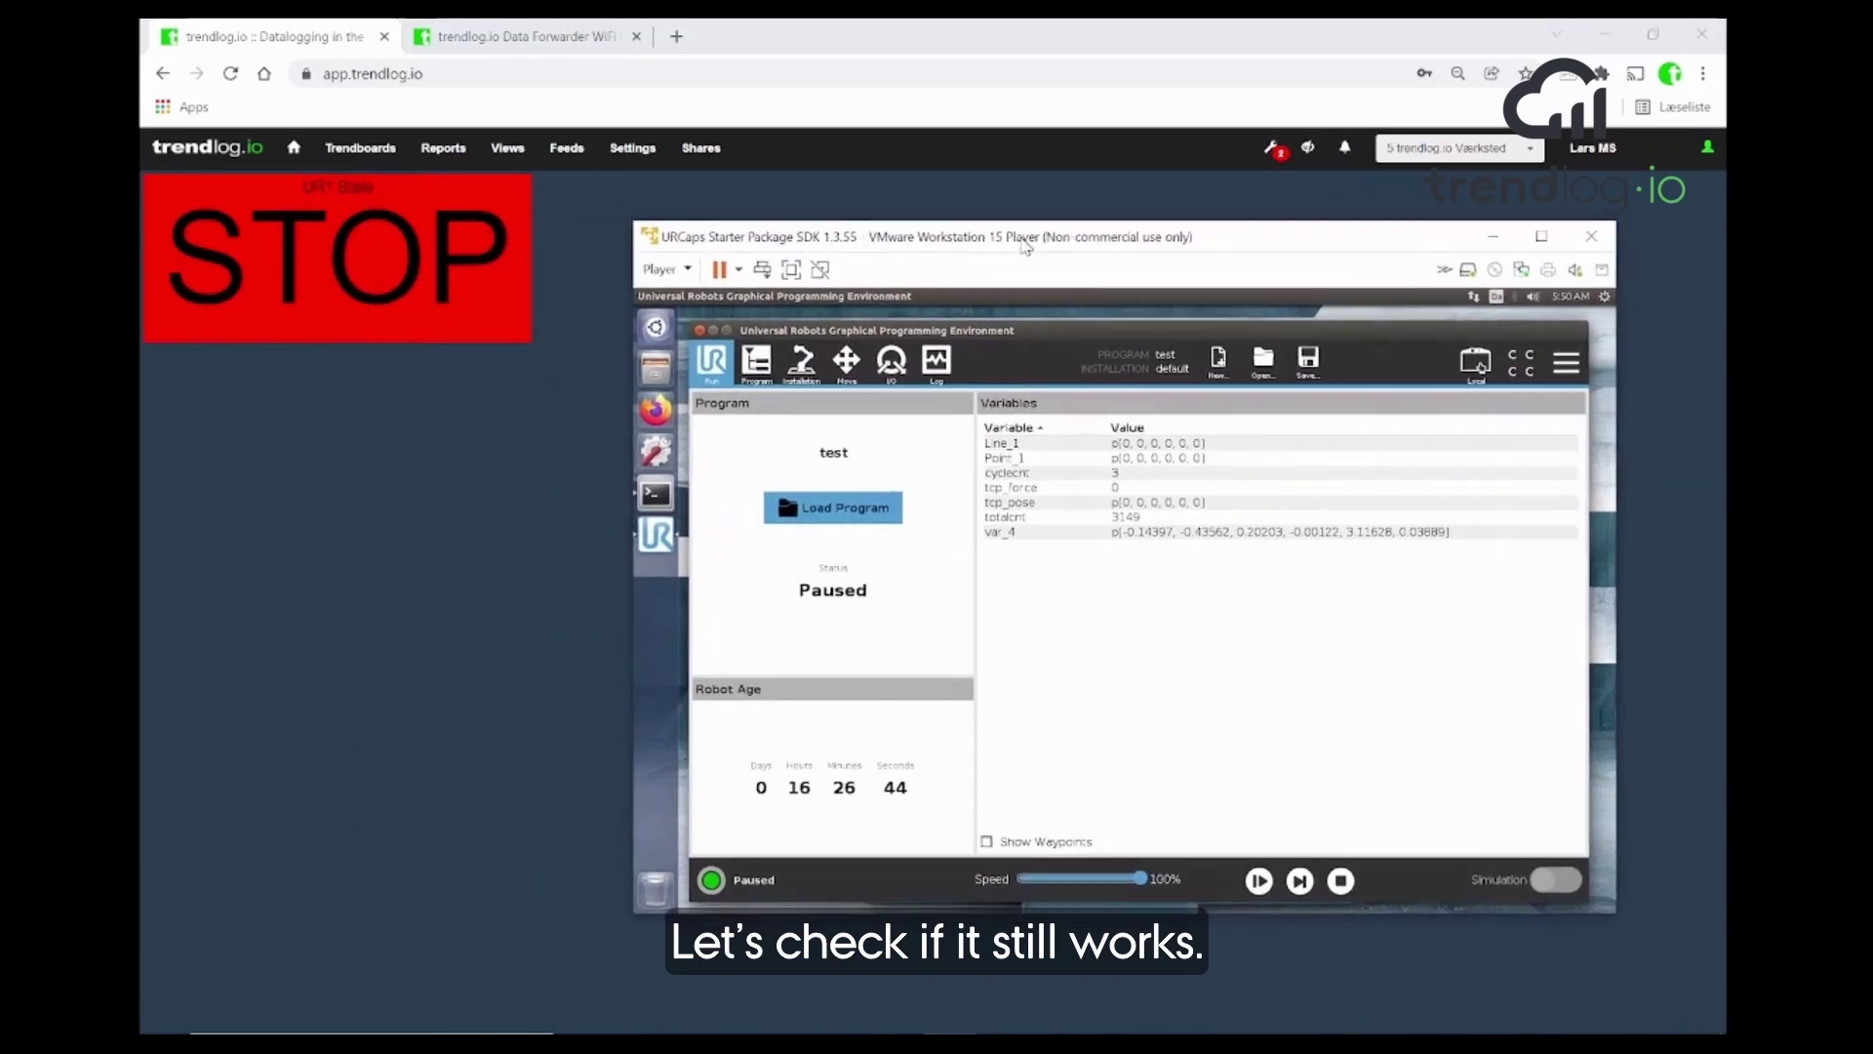
left_click(1258, 881)
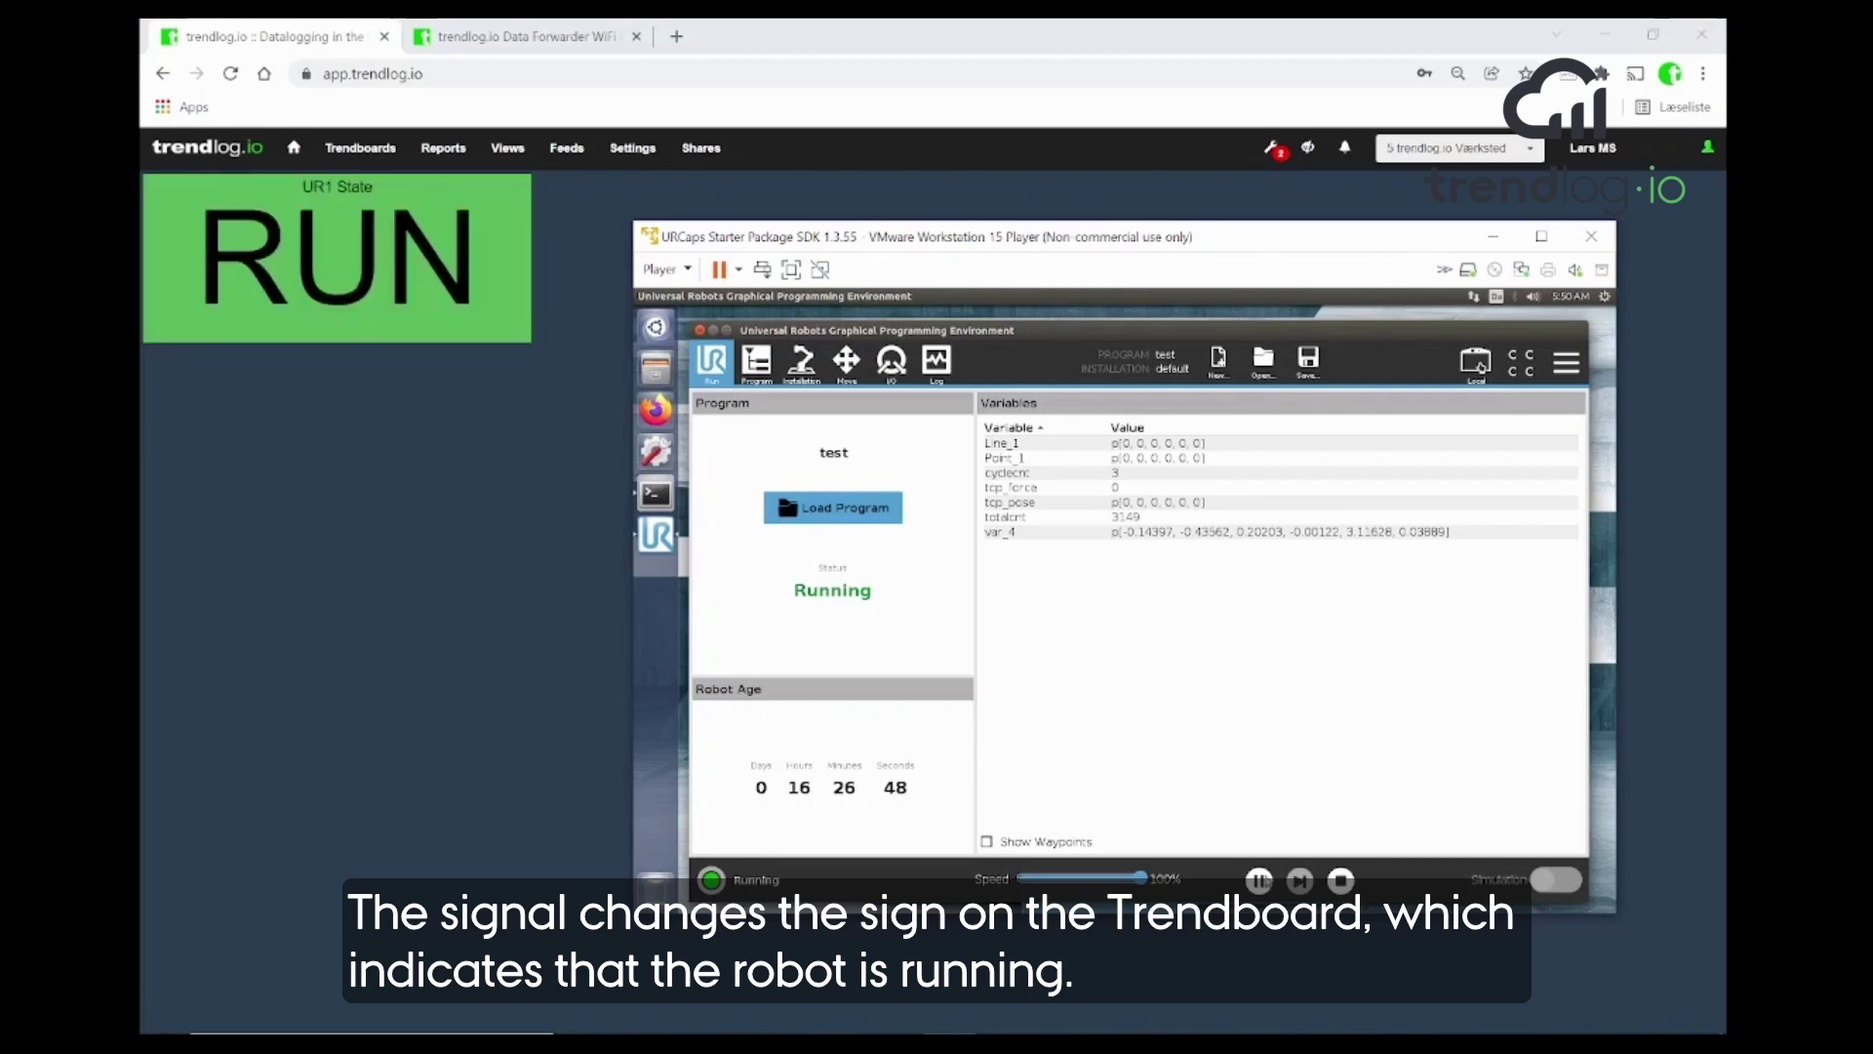
left_click(1342, 881)
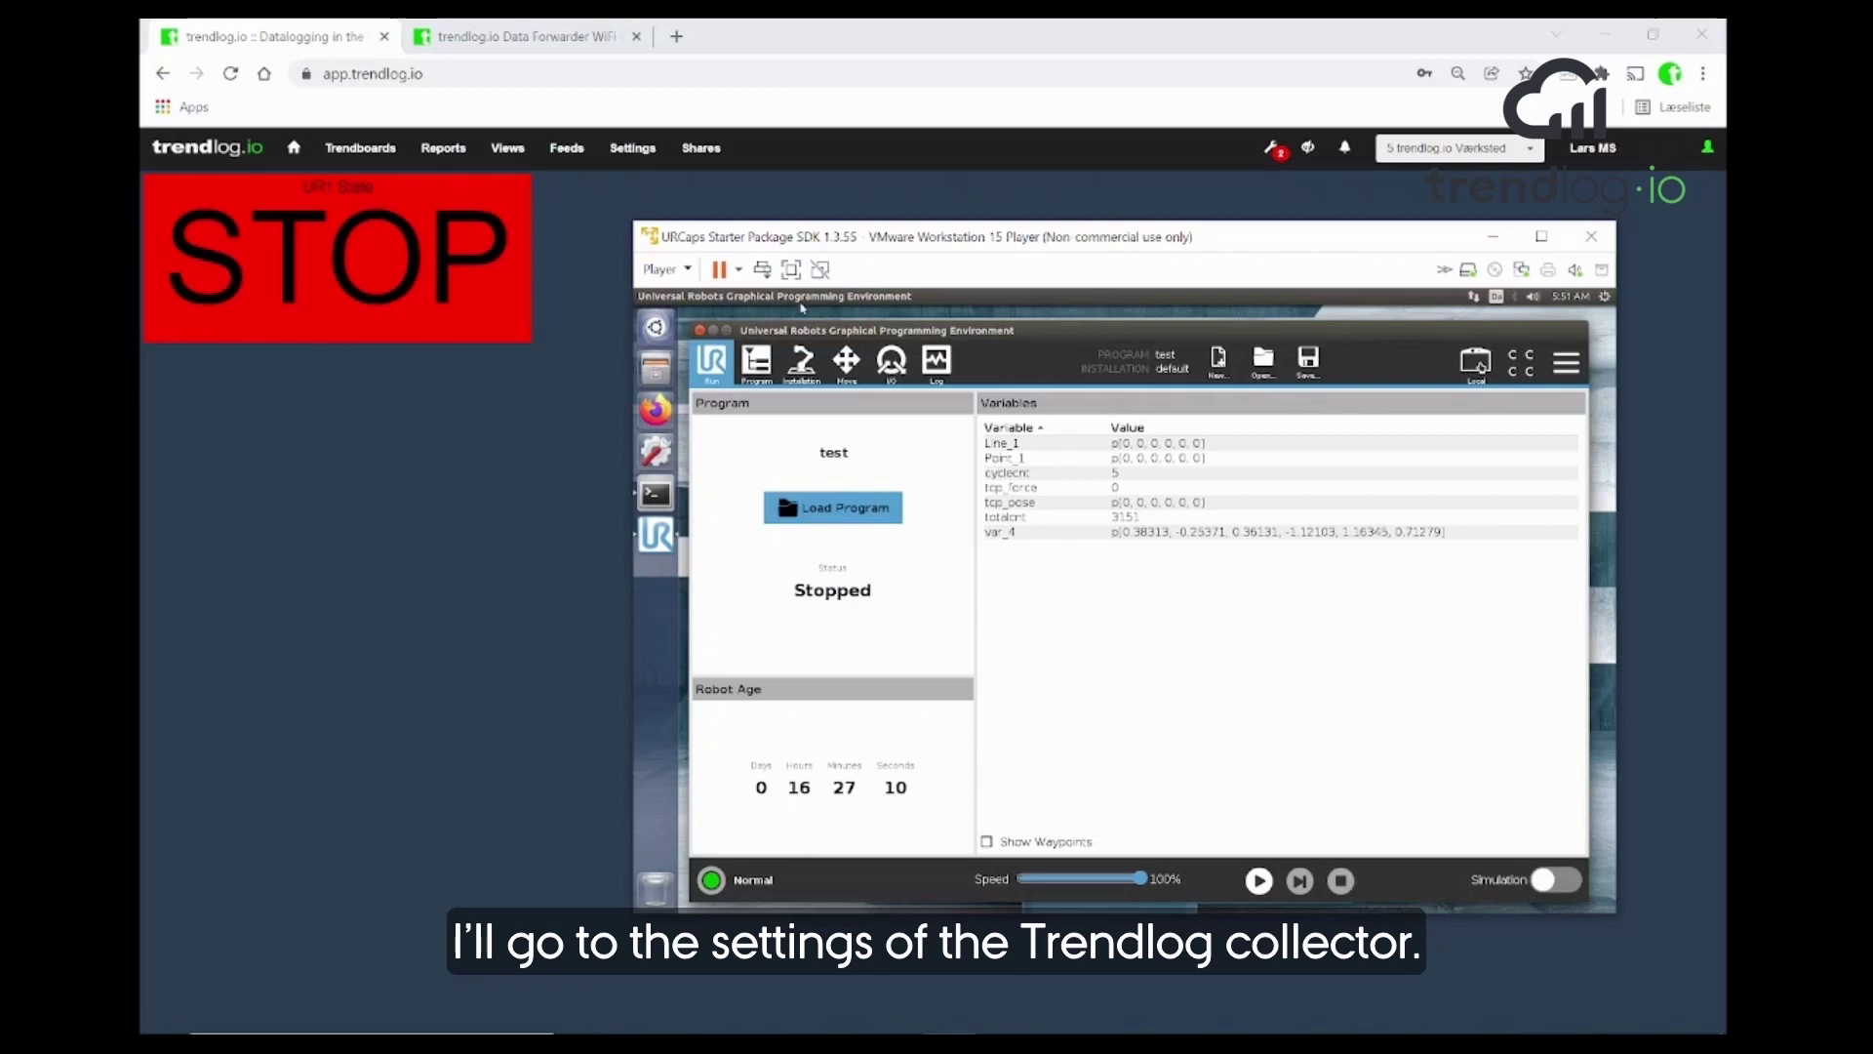
- In the TDF Config Data Forwarder settings, add a Universal Robot IO of type Global variable under URTCP
left_click(562, 44)
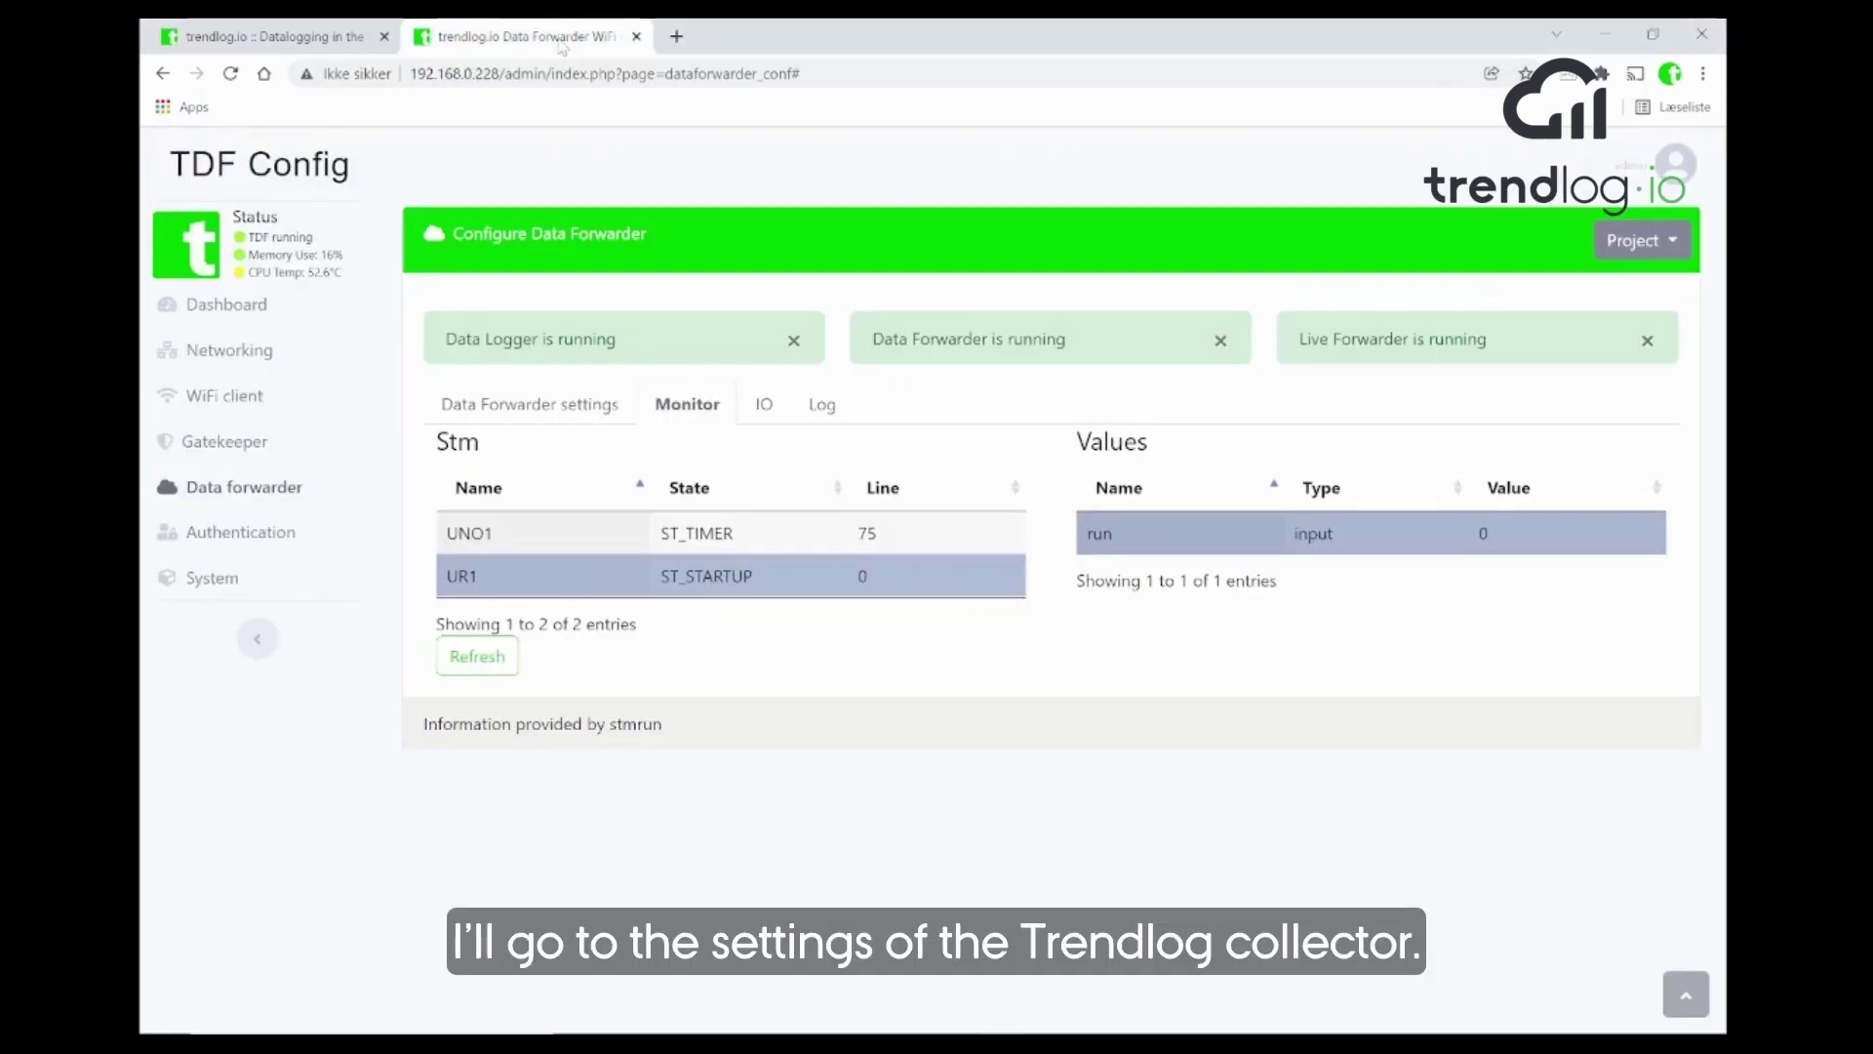
left_click(541, 408)
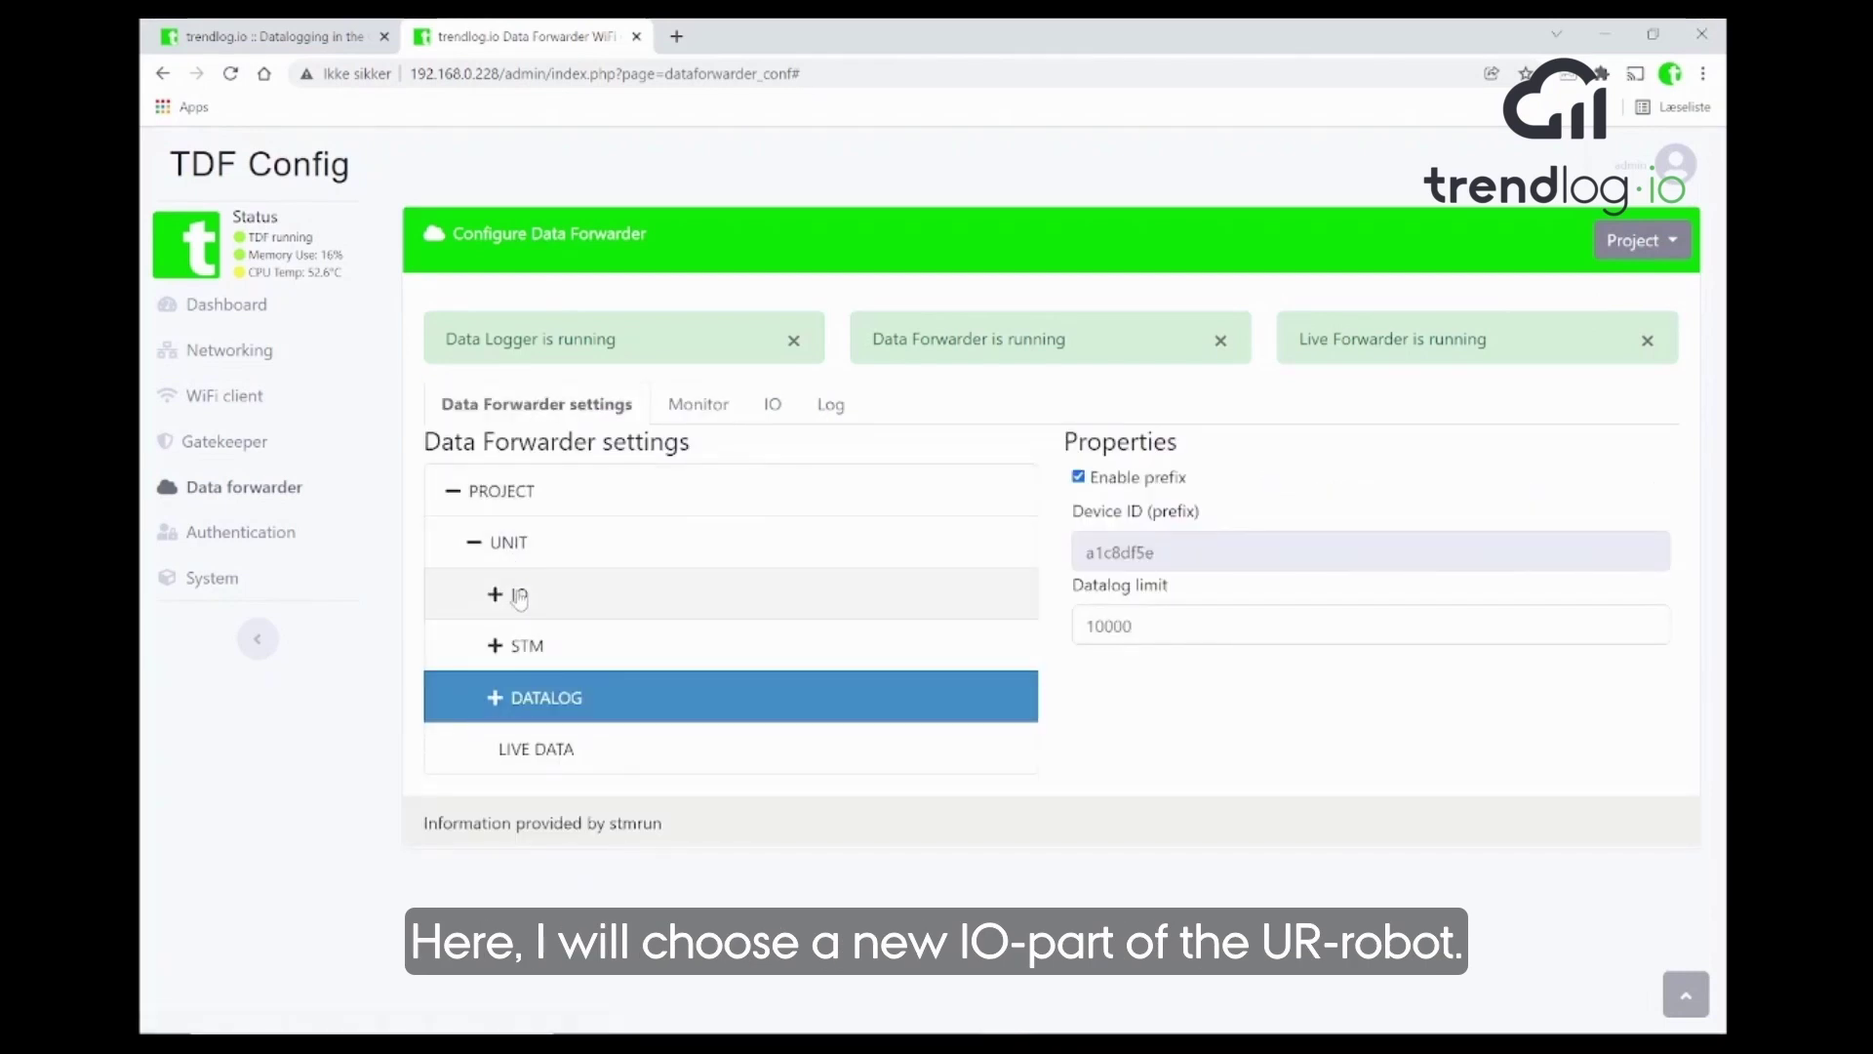
left_click(519, 597)
left_click(493, 597)
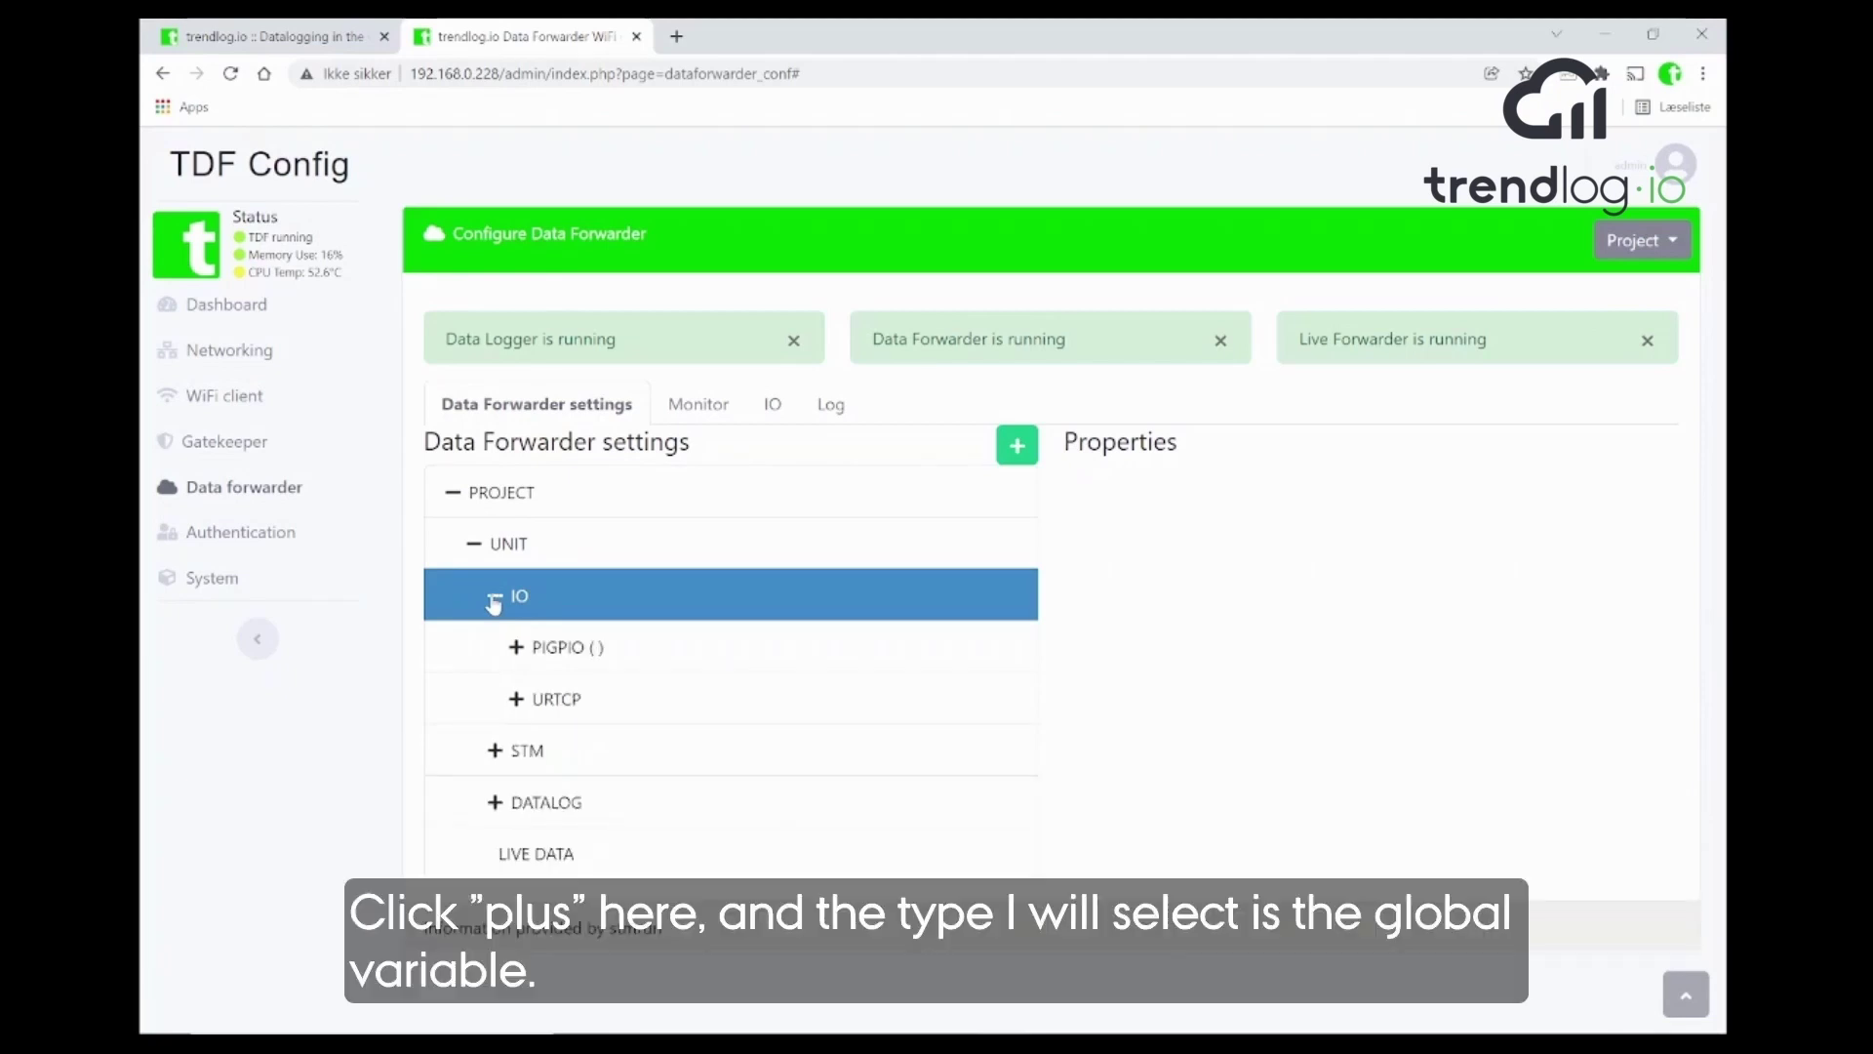
left_click(570, 706)
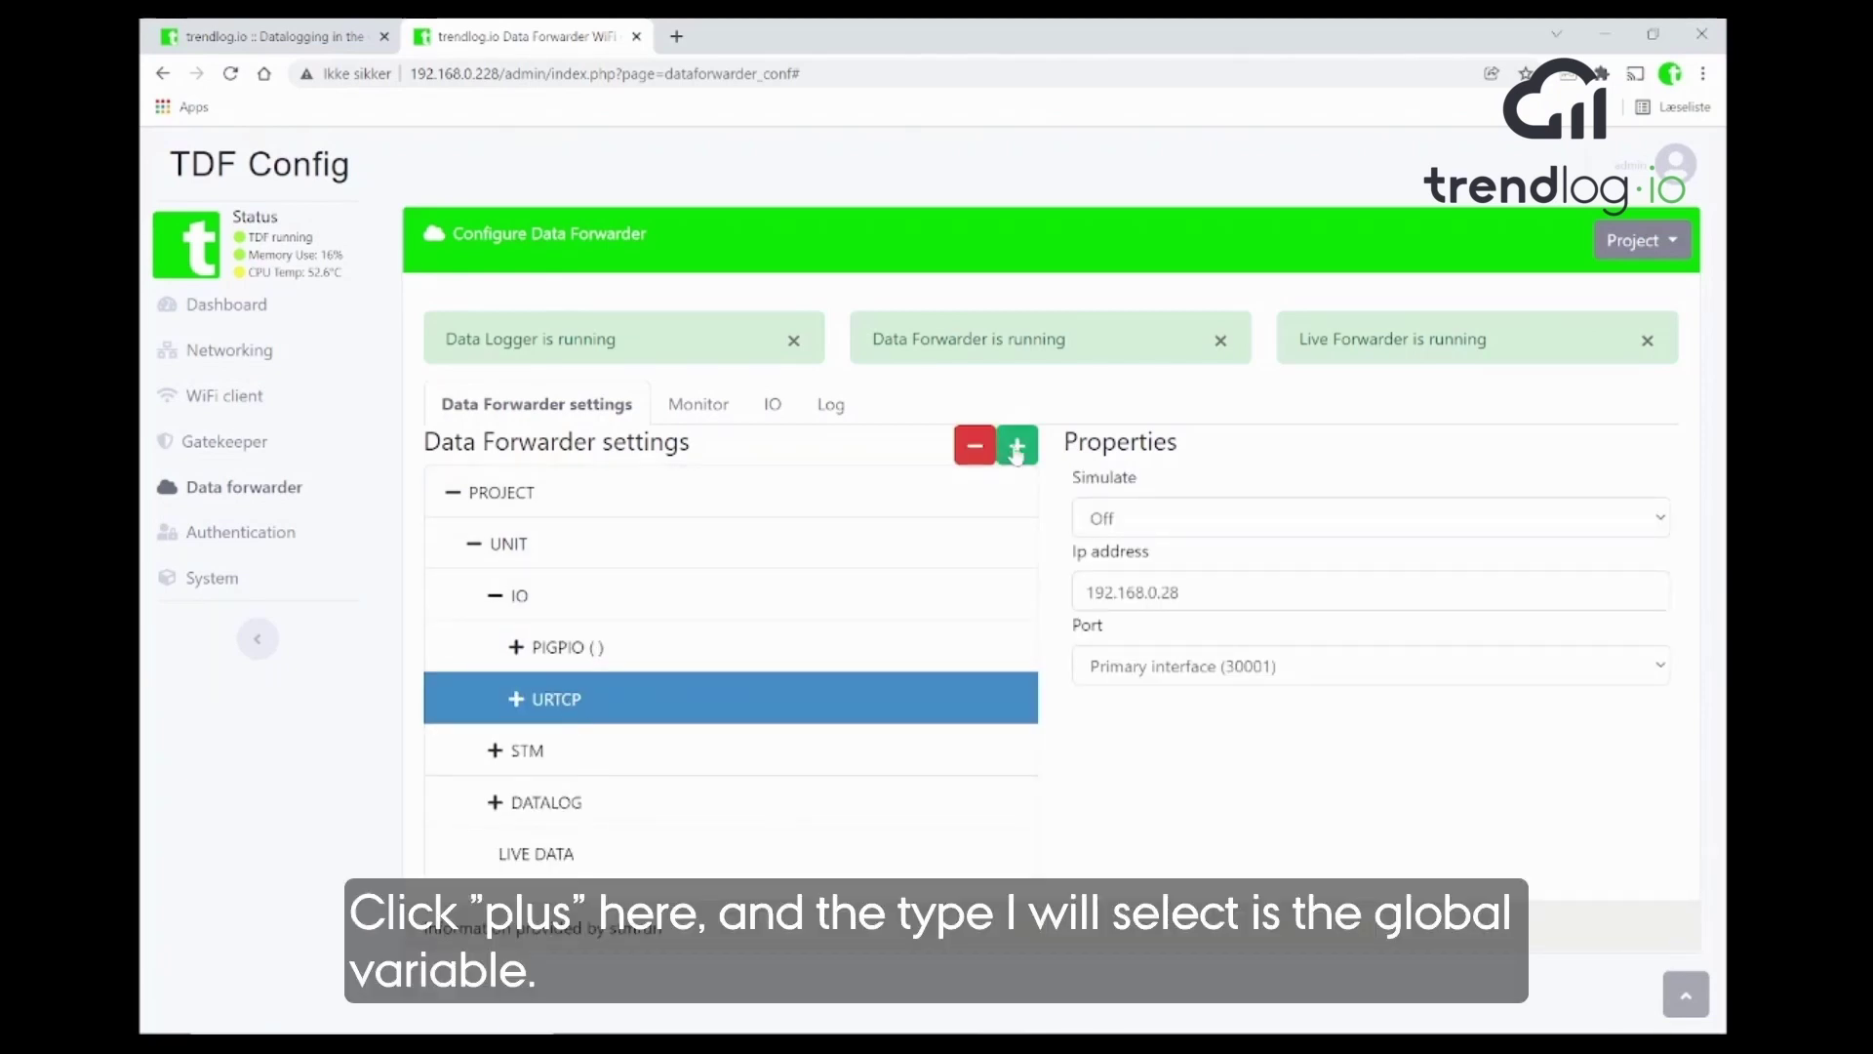
left_click(1016, 448)
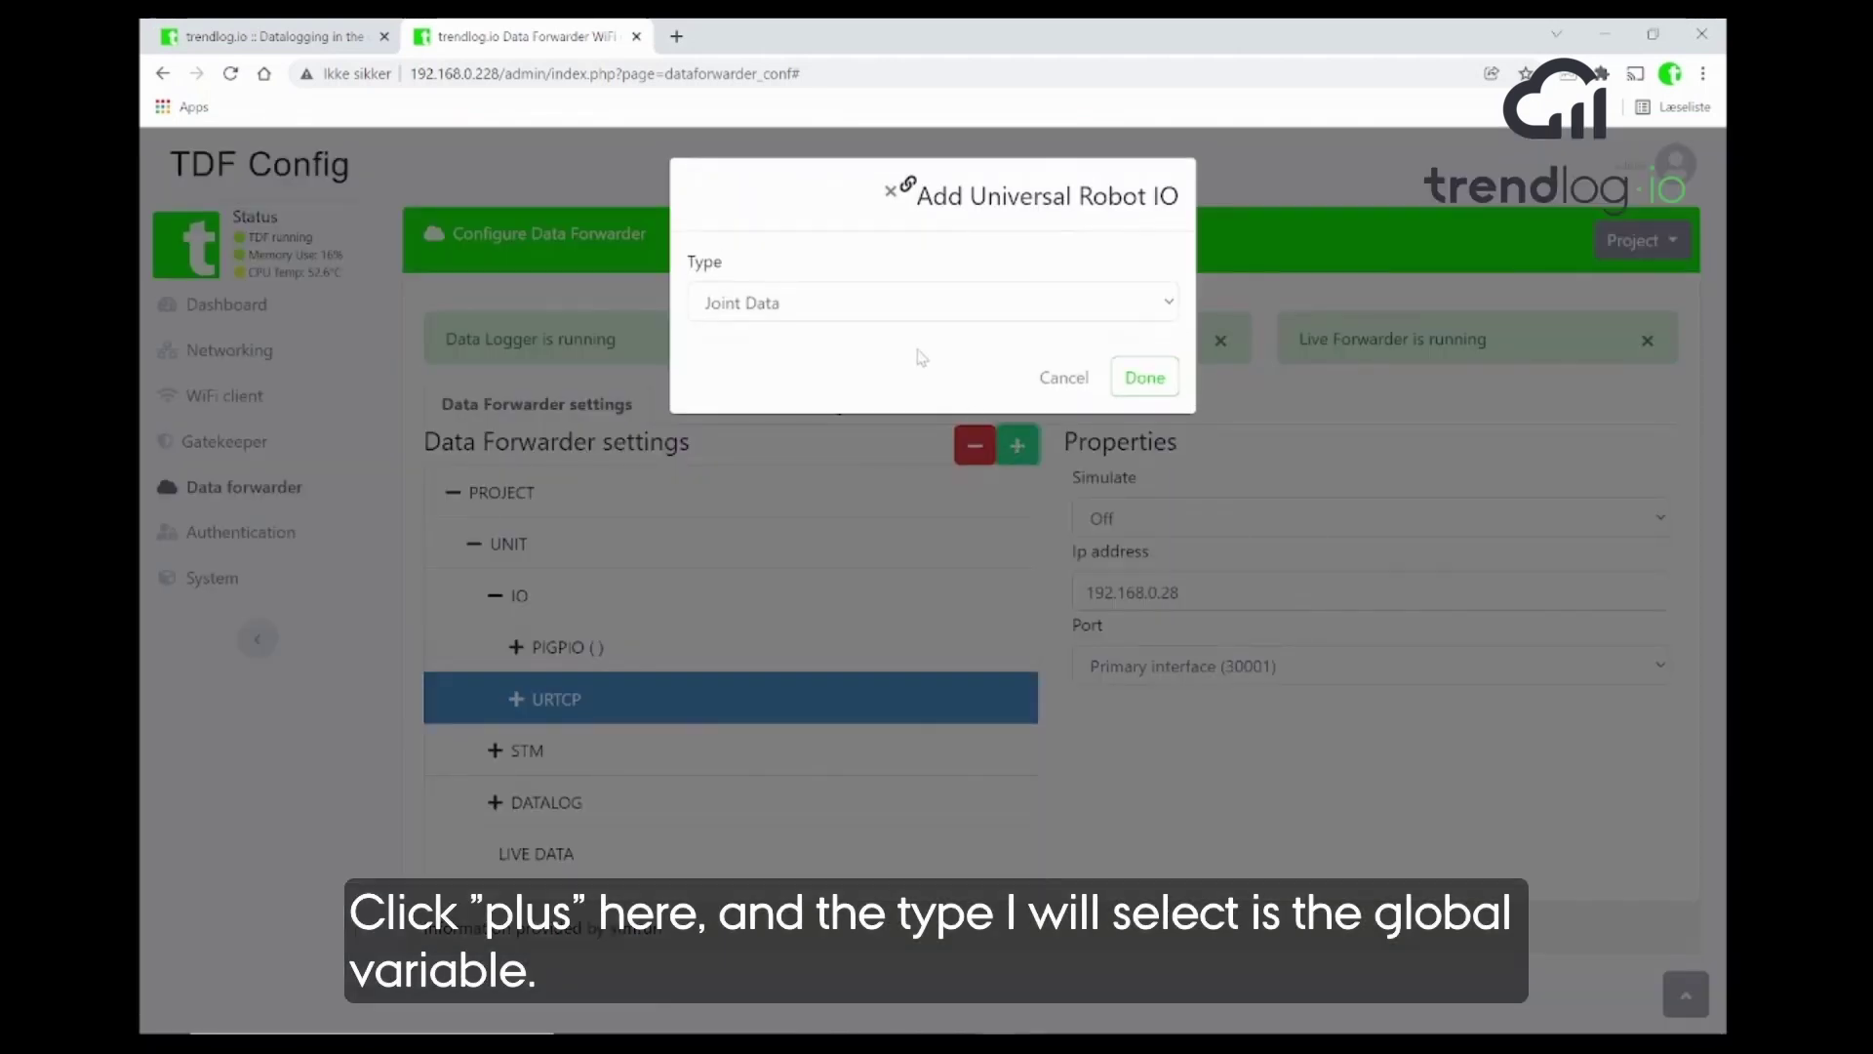
left_click(899, 311)
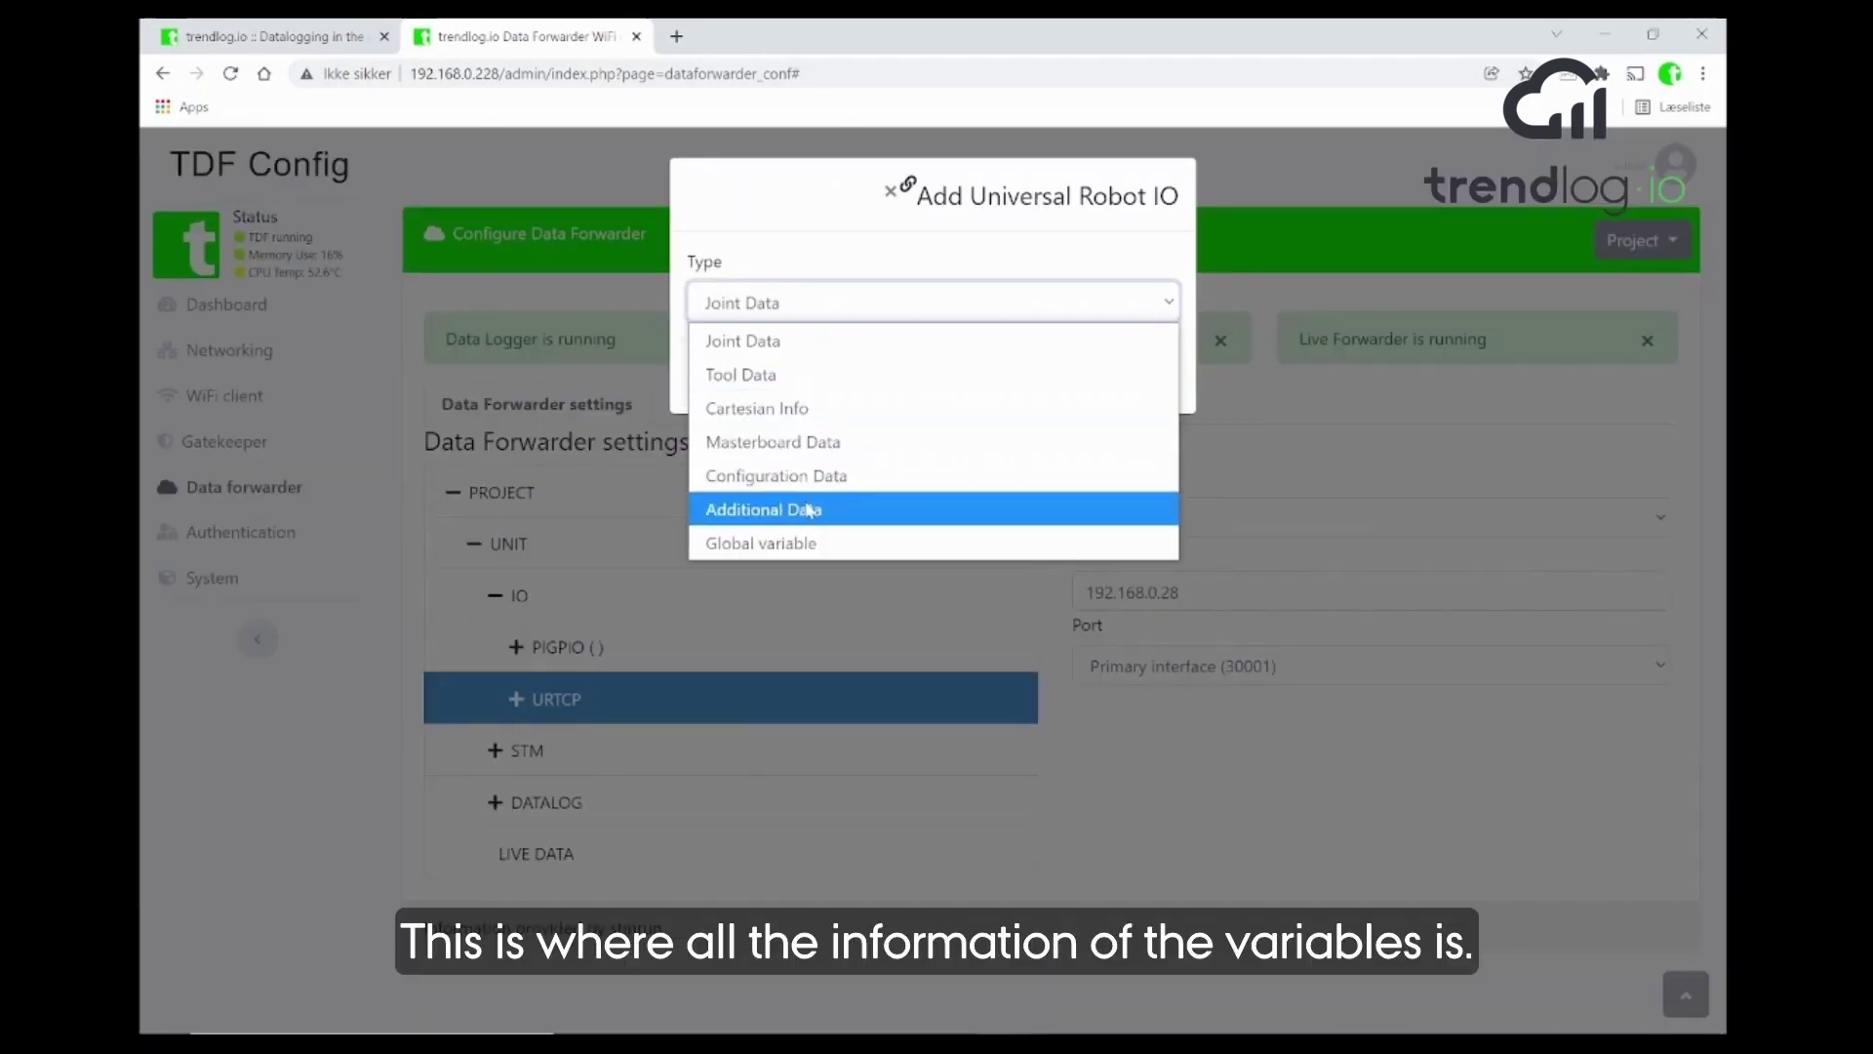
left_click(792, 544)
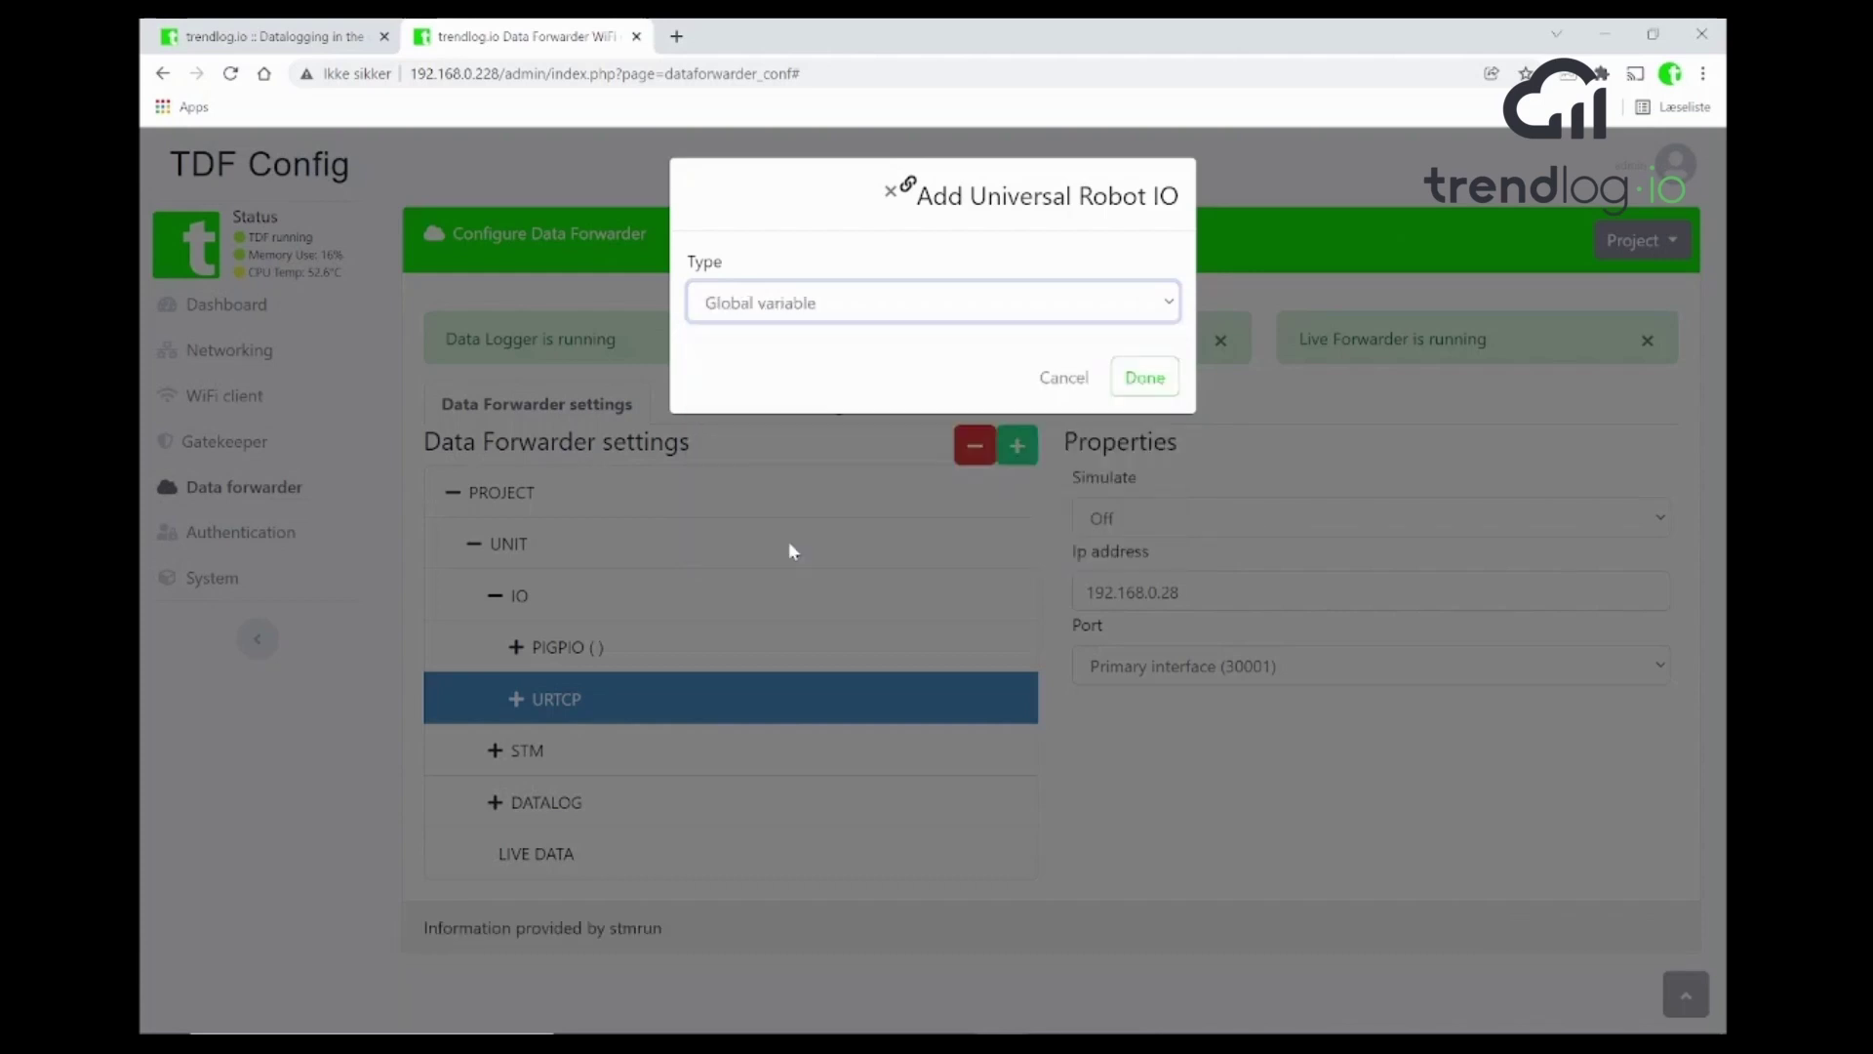
left_click(1144, 377)
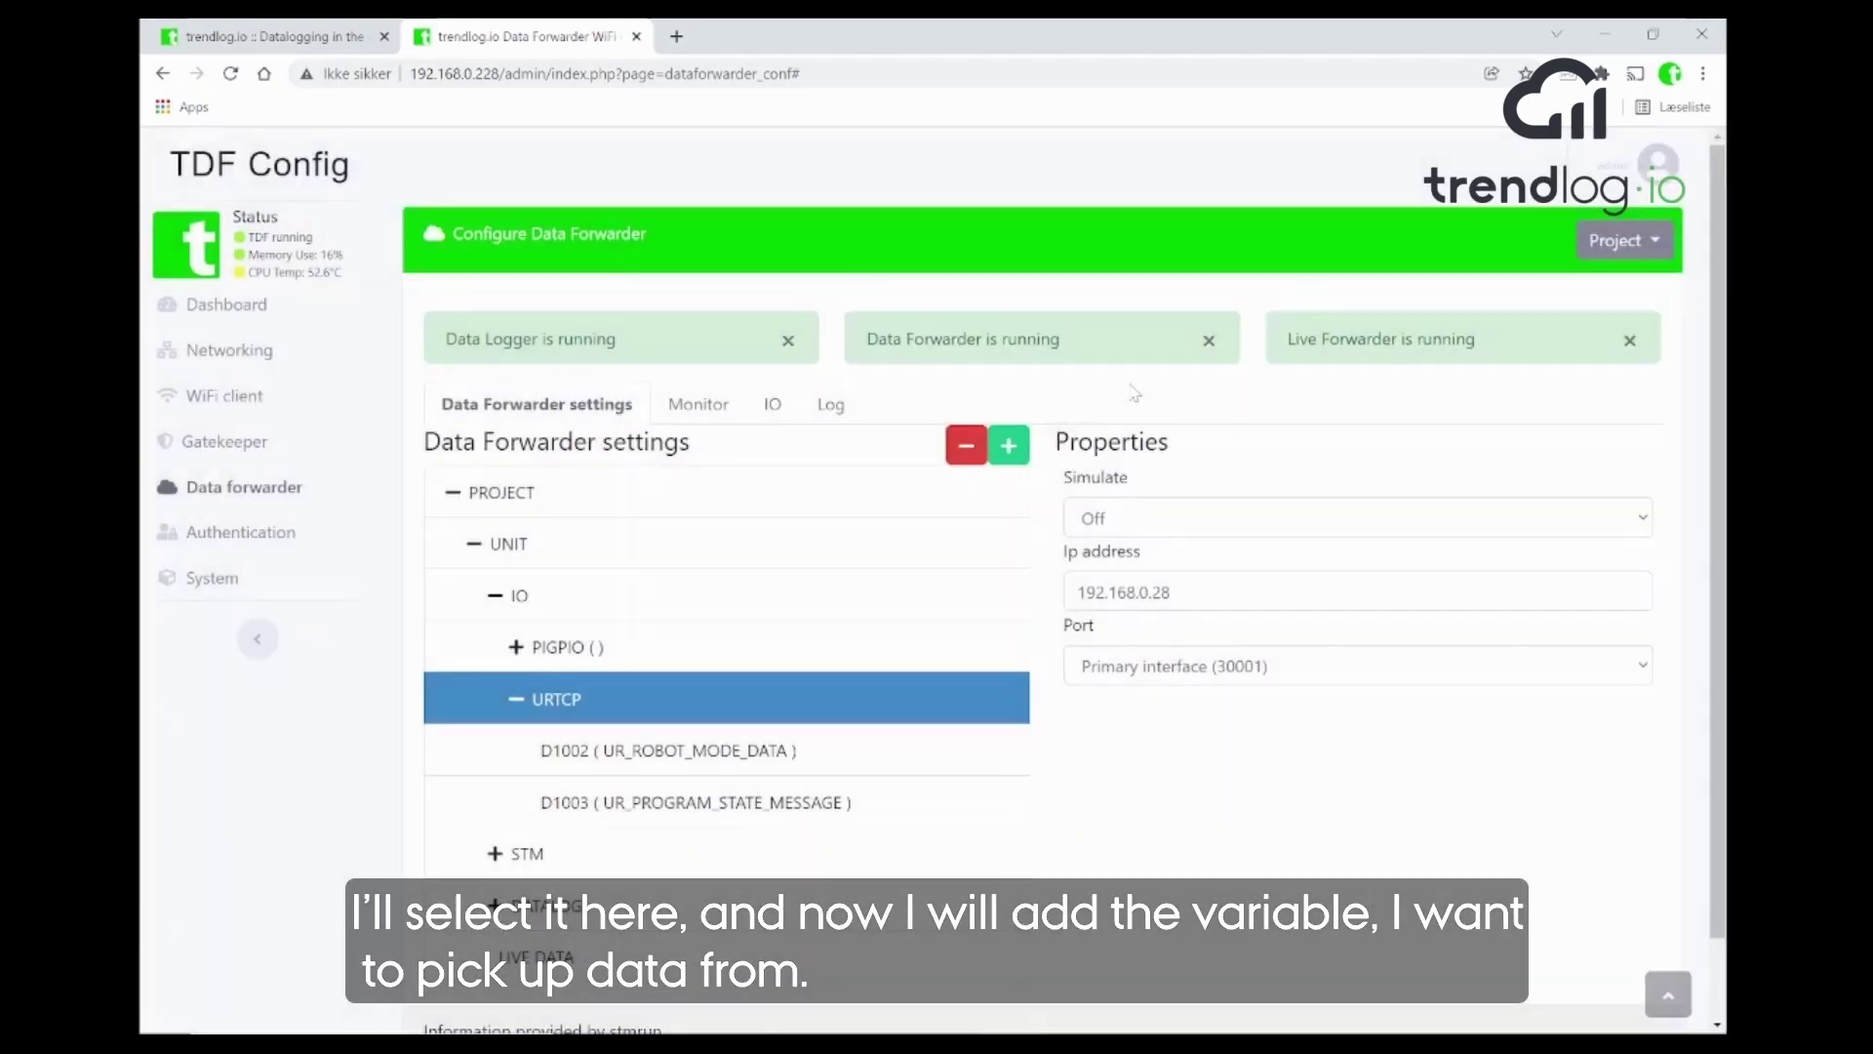
- Add a global variable named totalcnt with type Int 32bit to D1003 (UR_PROGRAM_STATE_MESSAGE), and collapse the URTCP branch
left_click(755, 808)
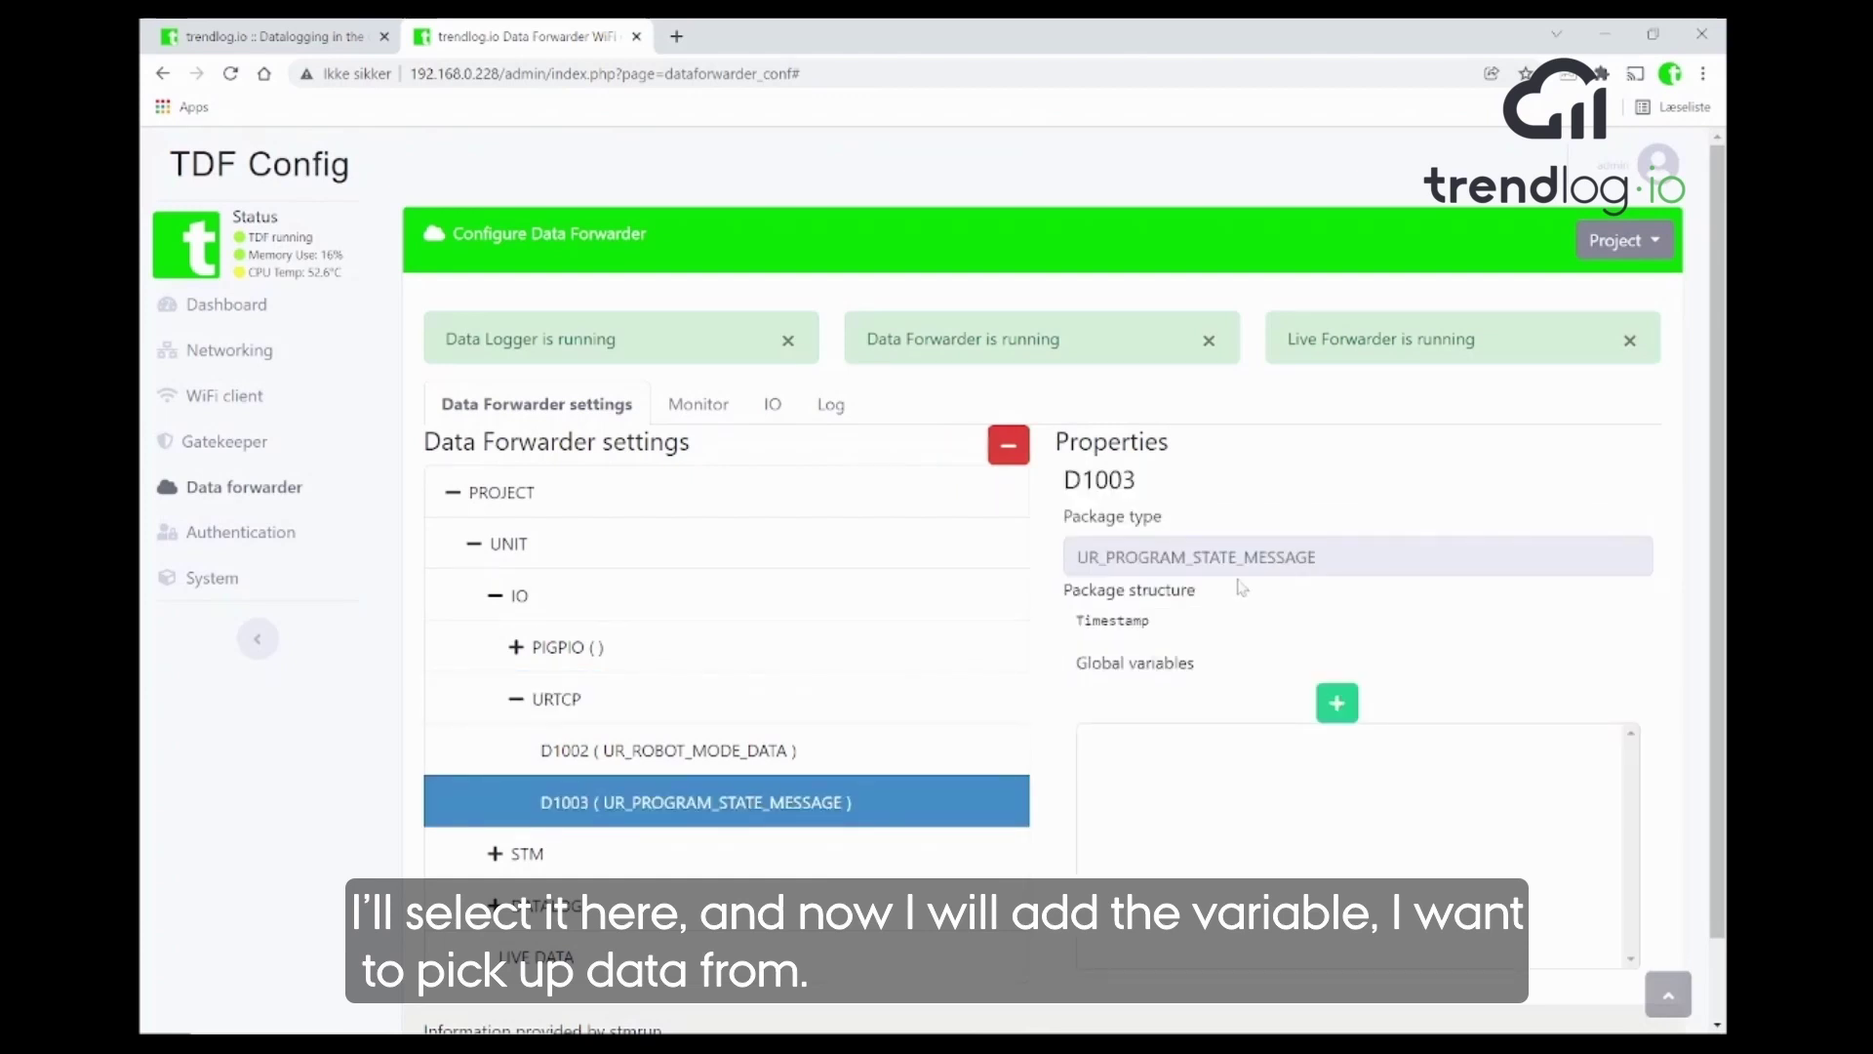
left_click(1337, 704)
scroll(1276, 766, "down", 2)
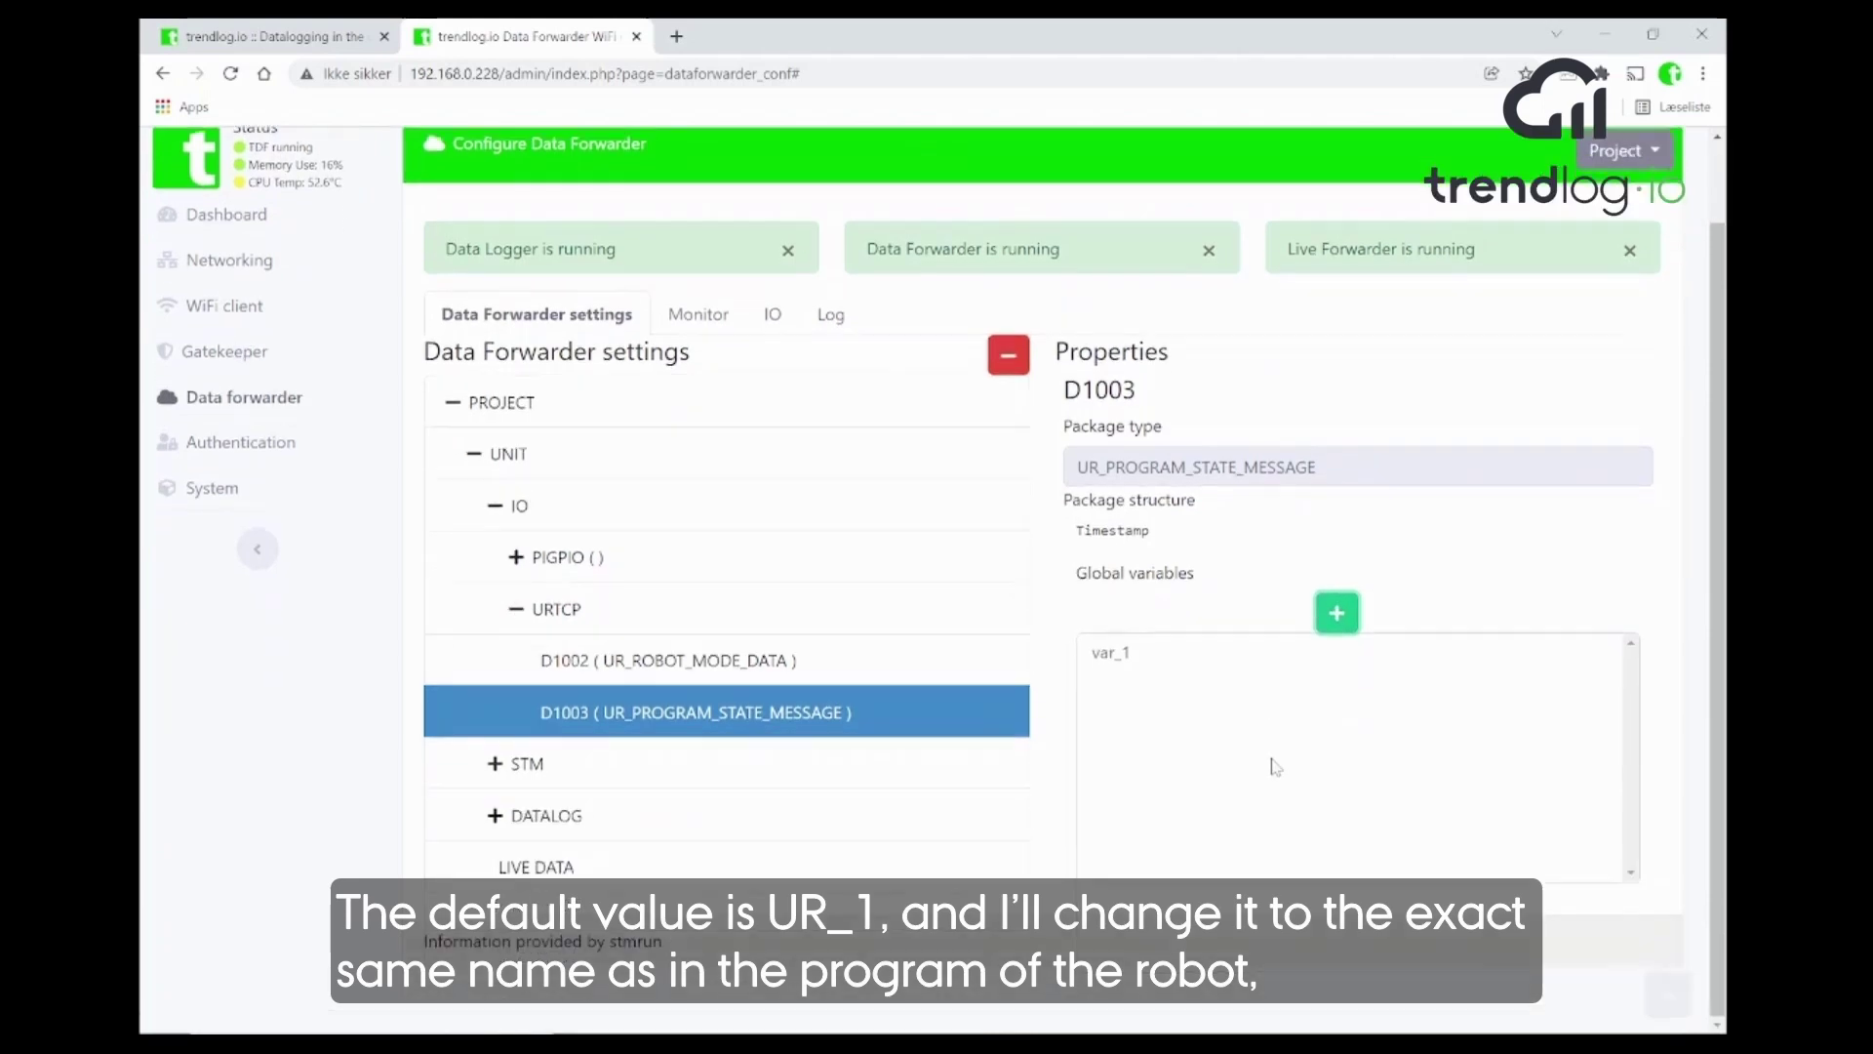
left_click(1121, 654)
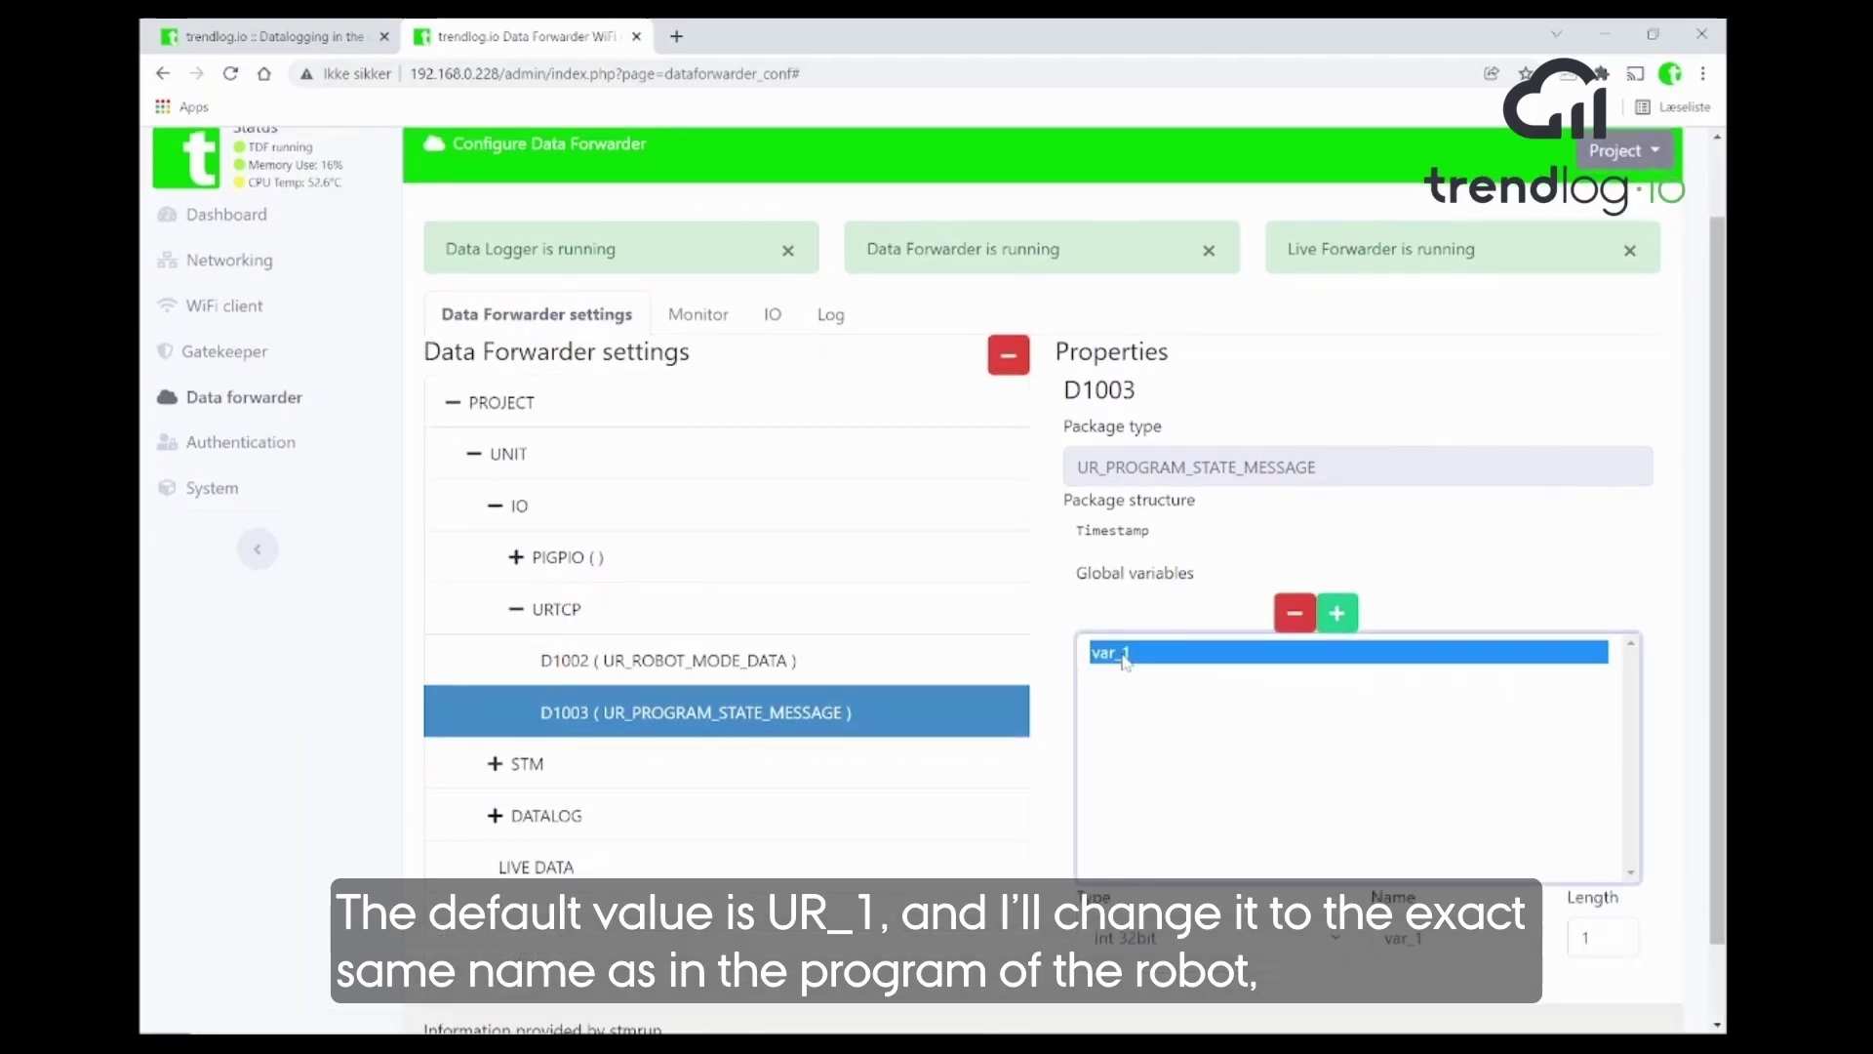
double_click(1403, 937)
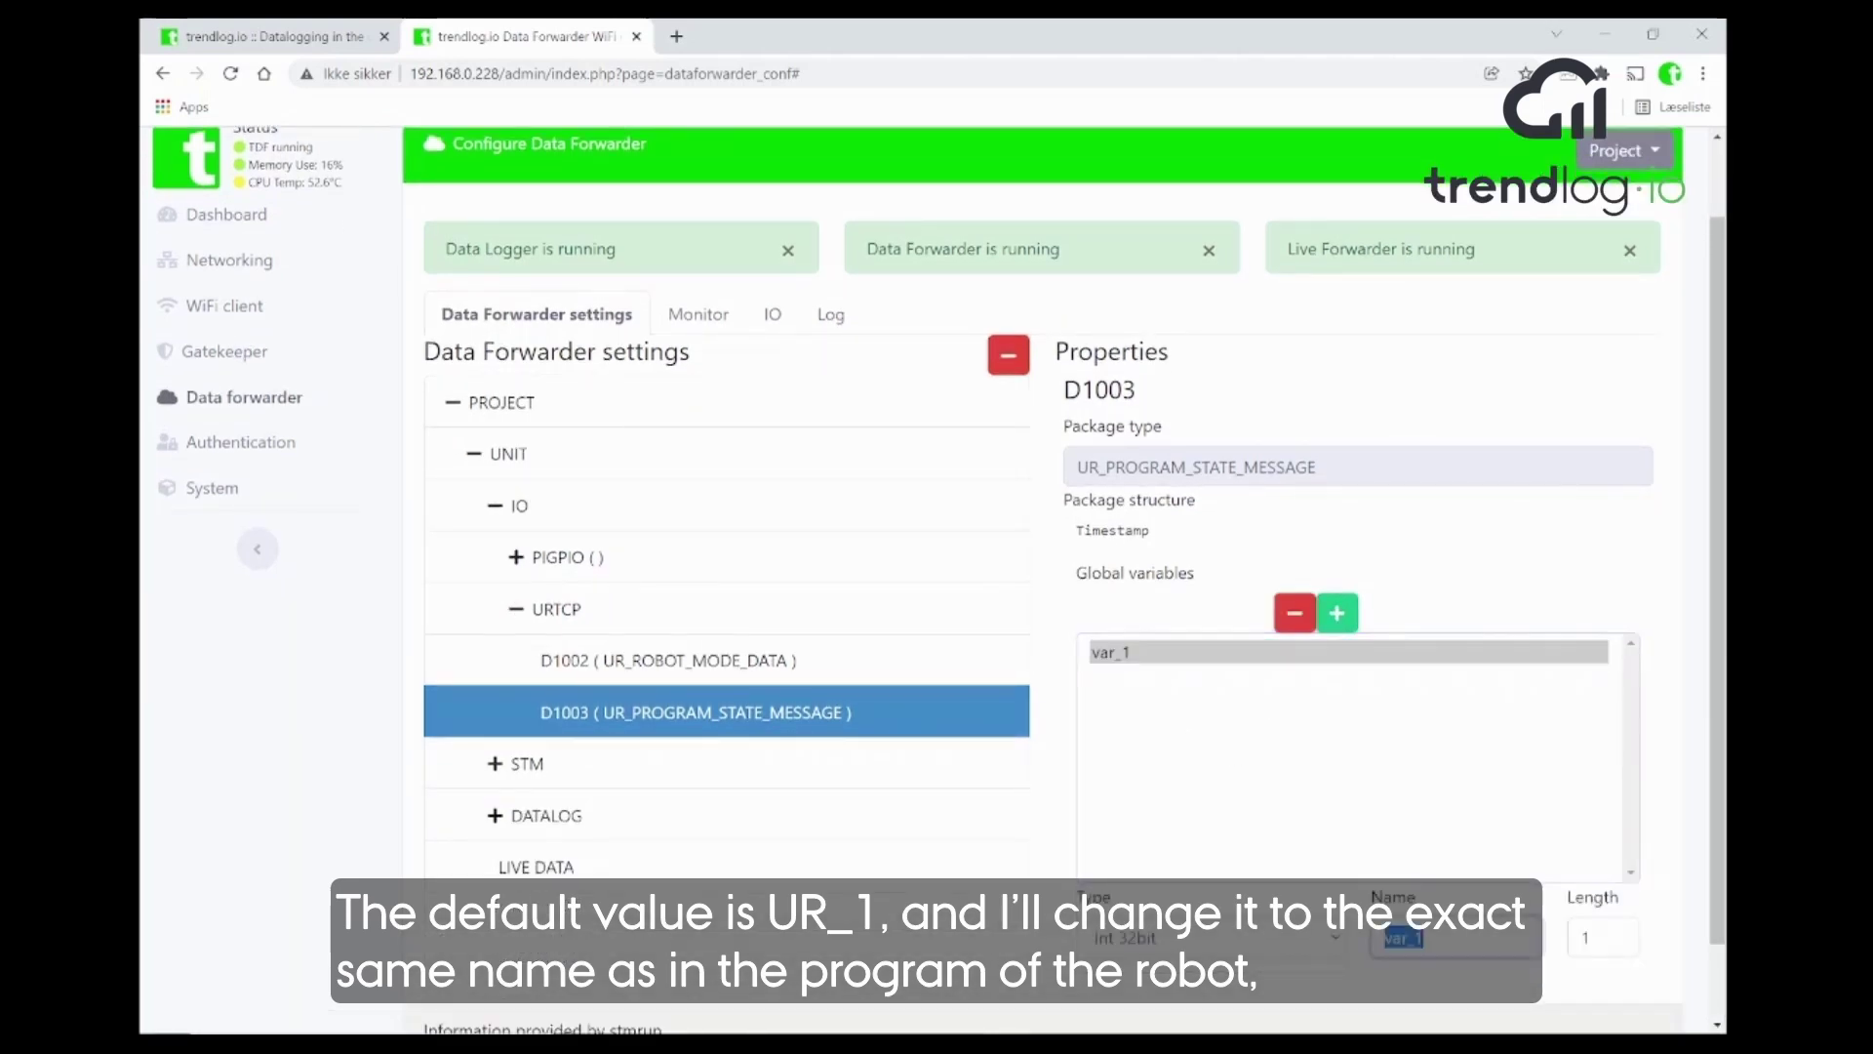
type("talcnt")
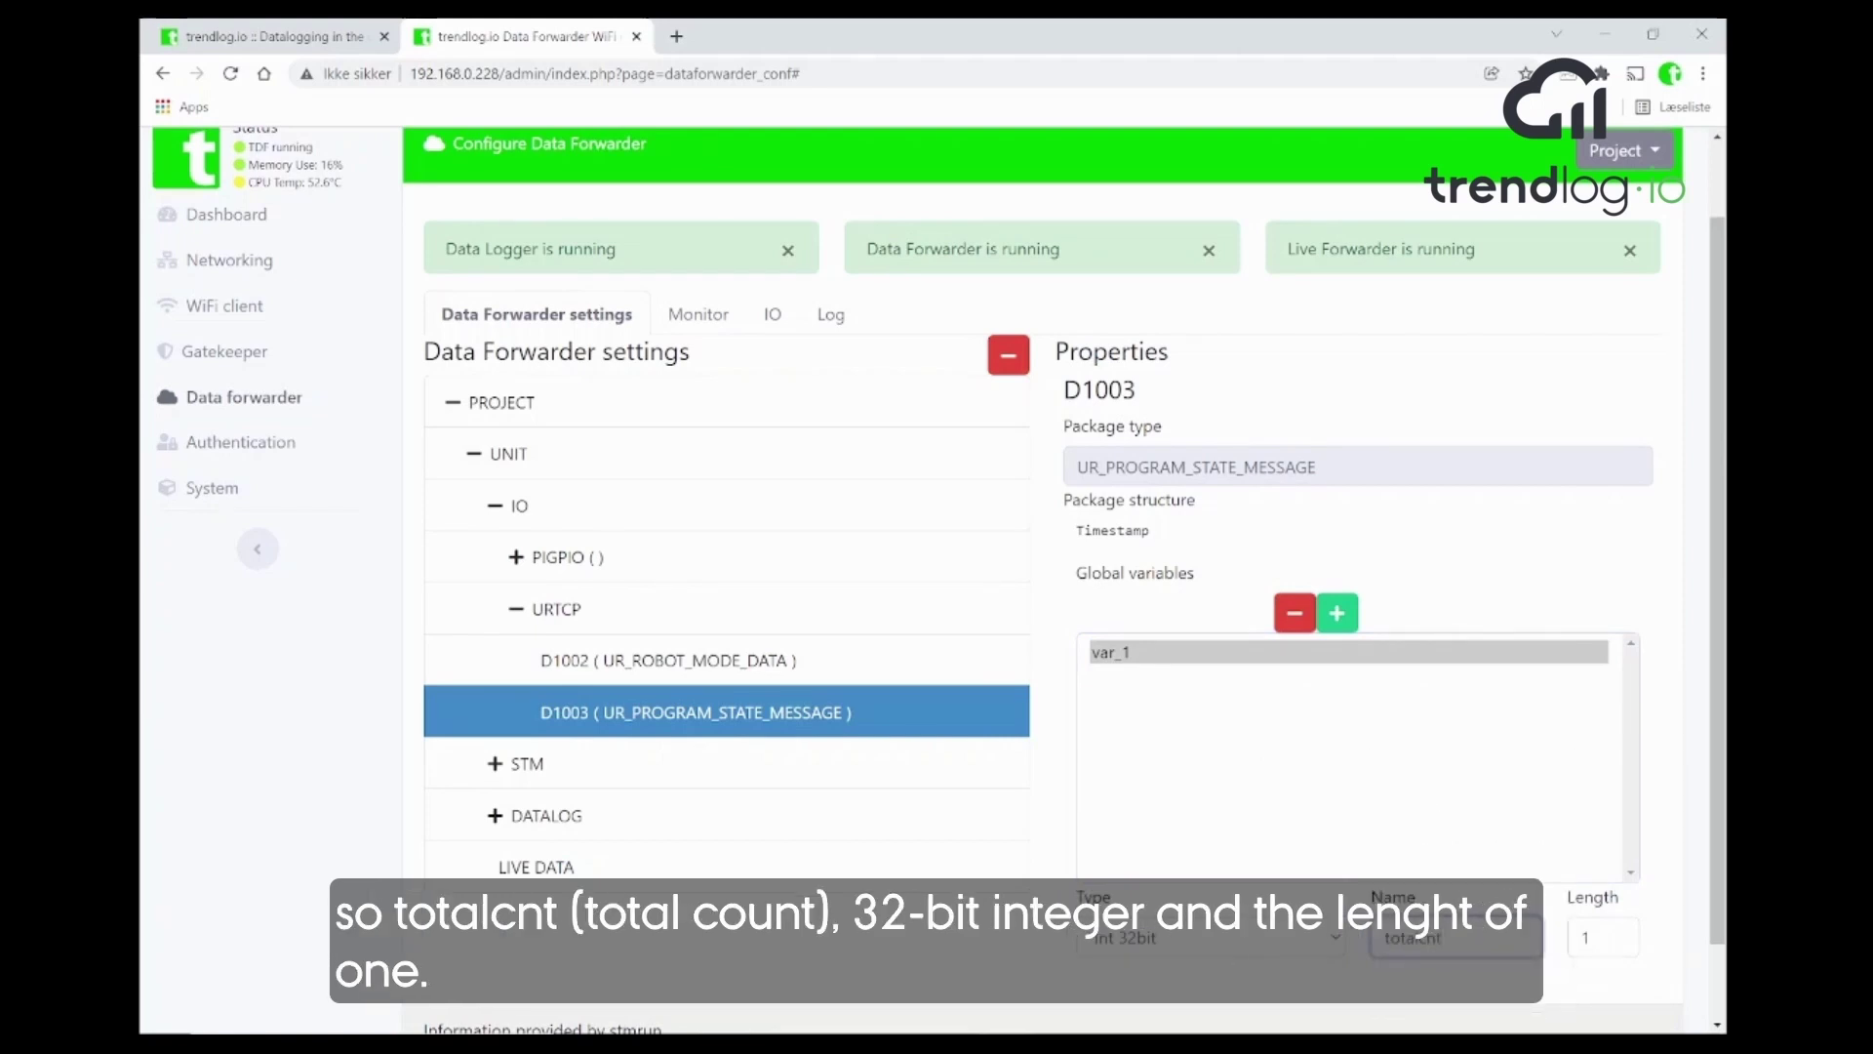
left_click(1192, 940)
left_click(1192, 951)
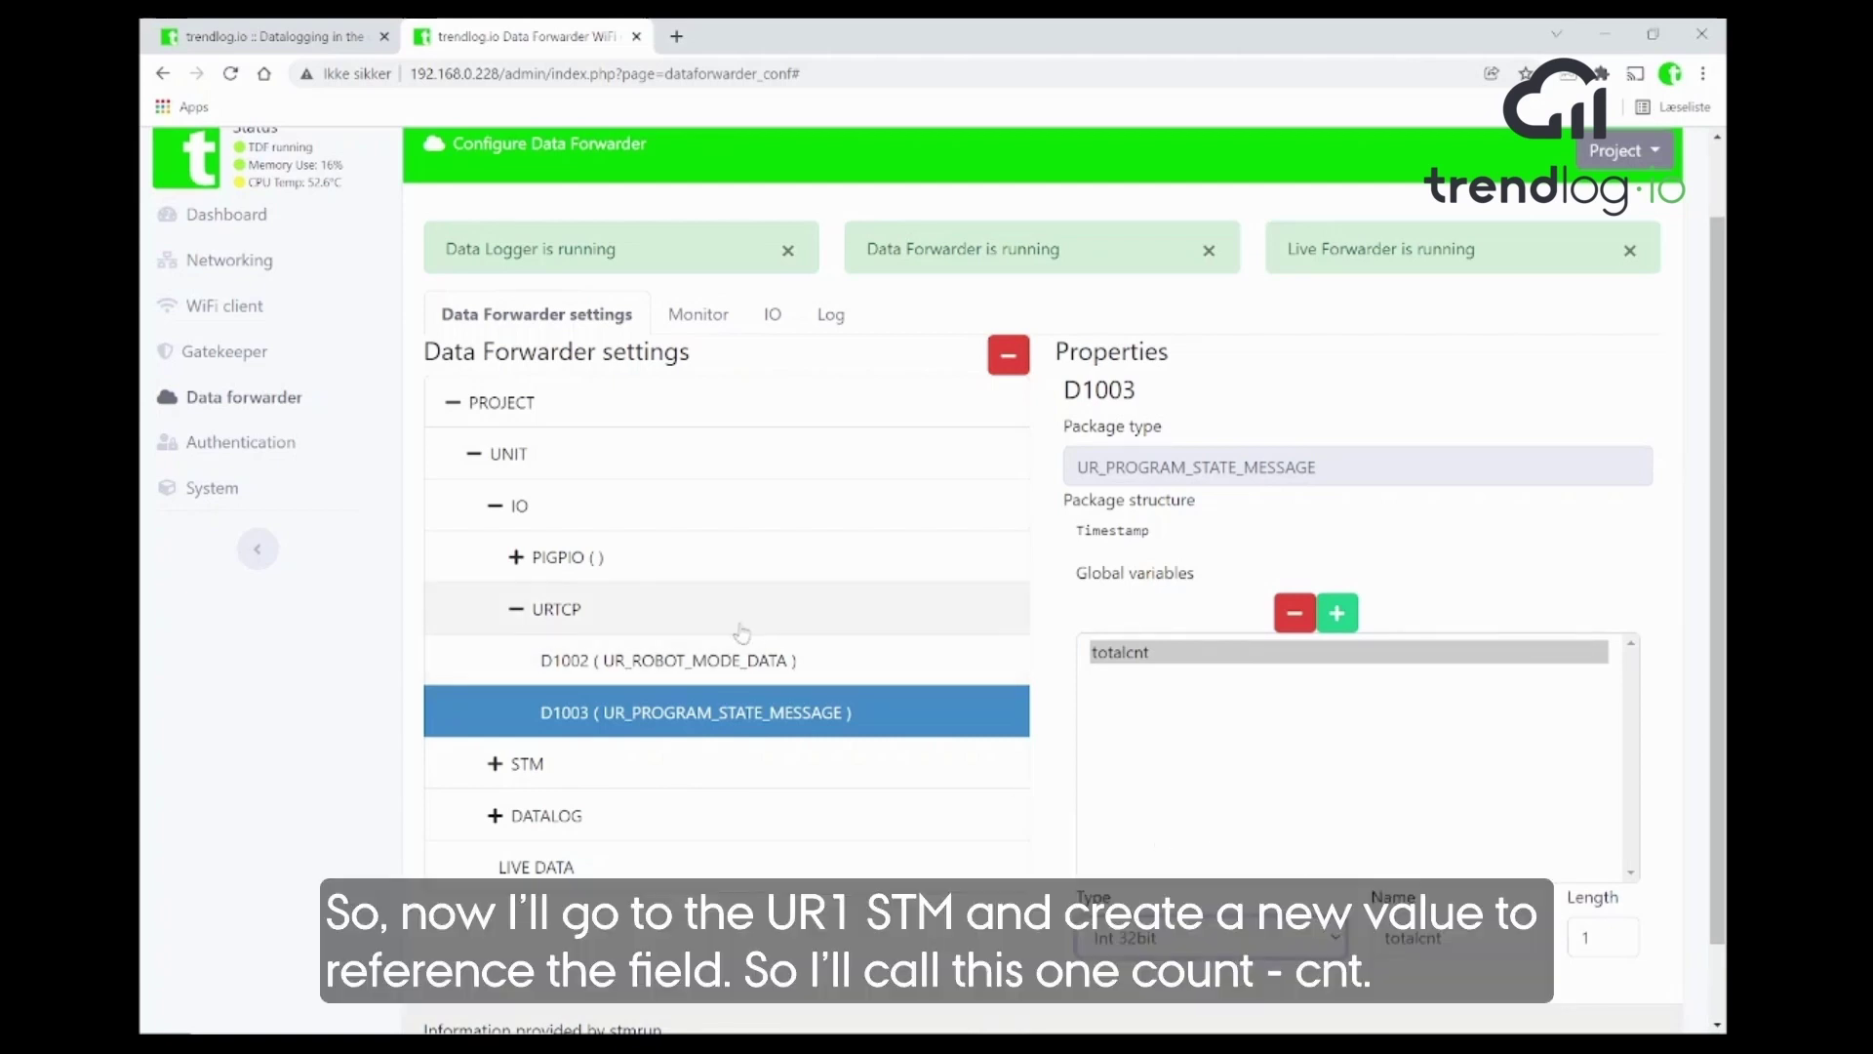
left_click(515, 611)
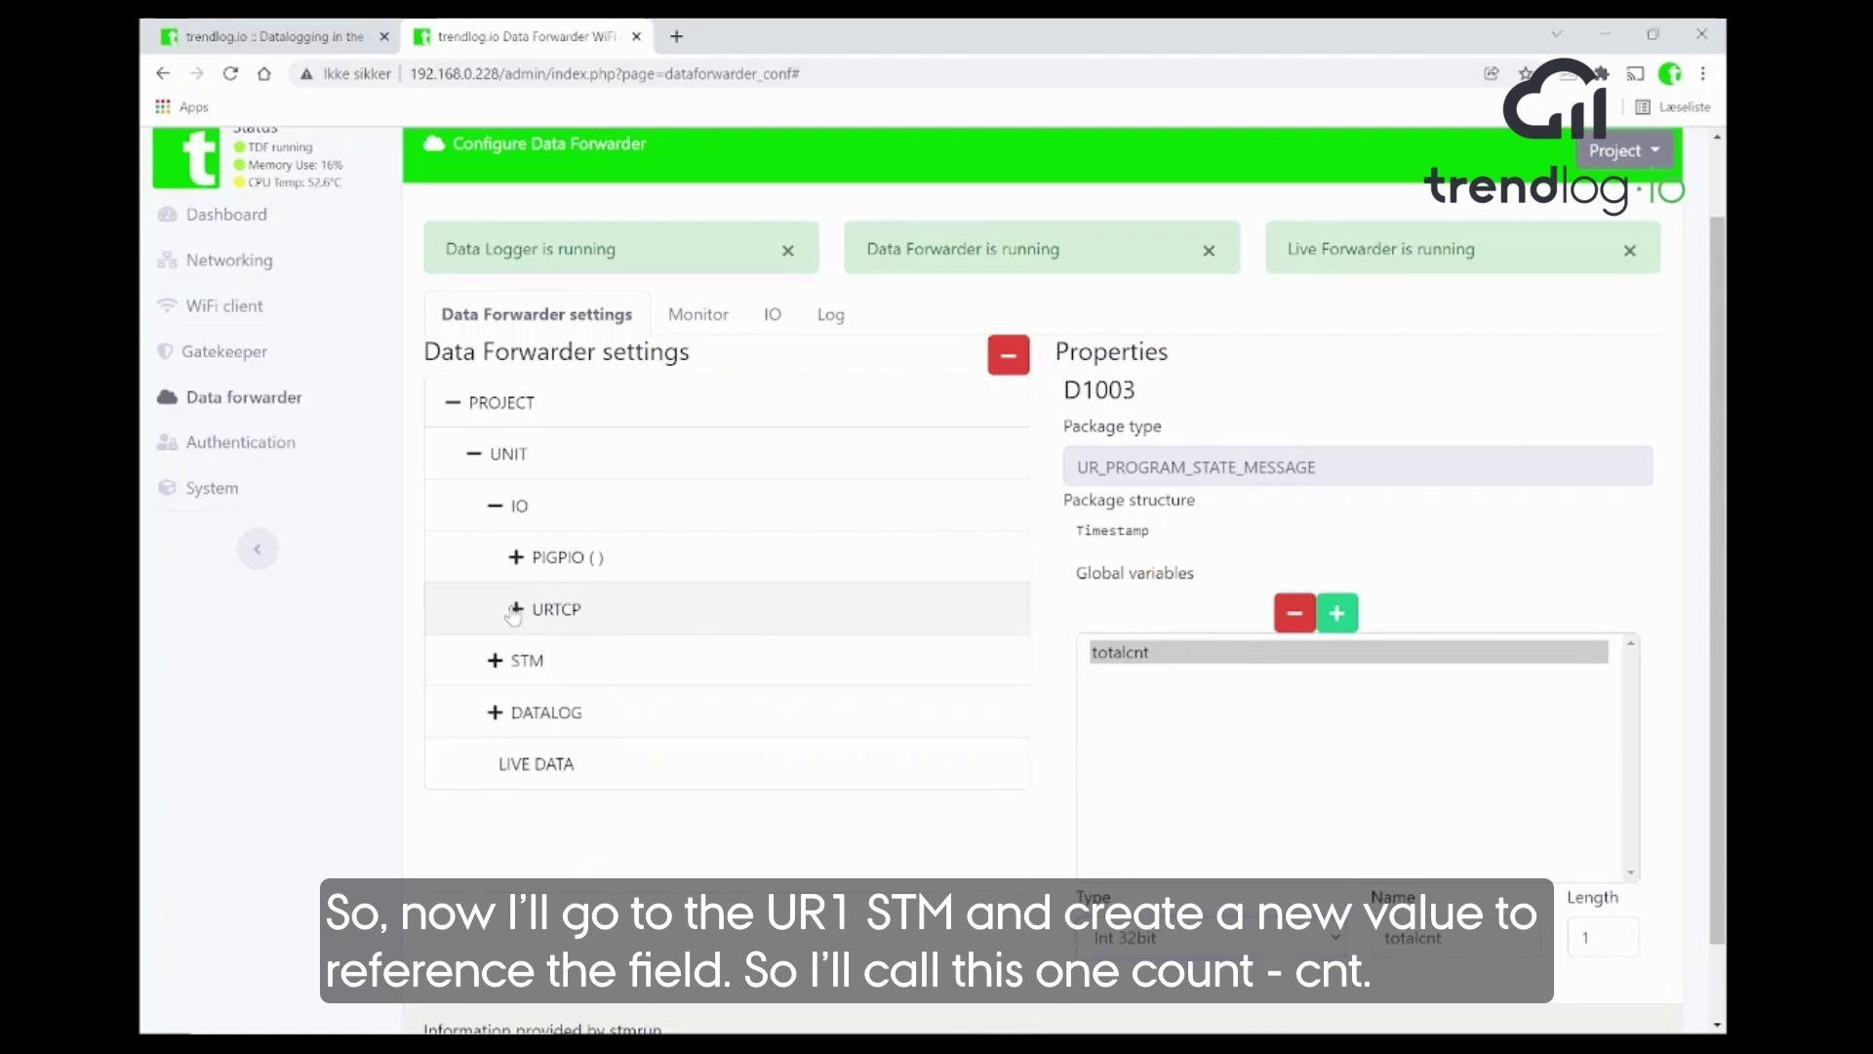
- Add a new variable named cnt to the variables of the UR1 STM
left_click(495, 660)
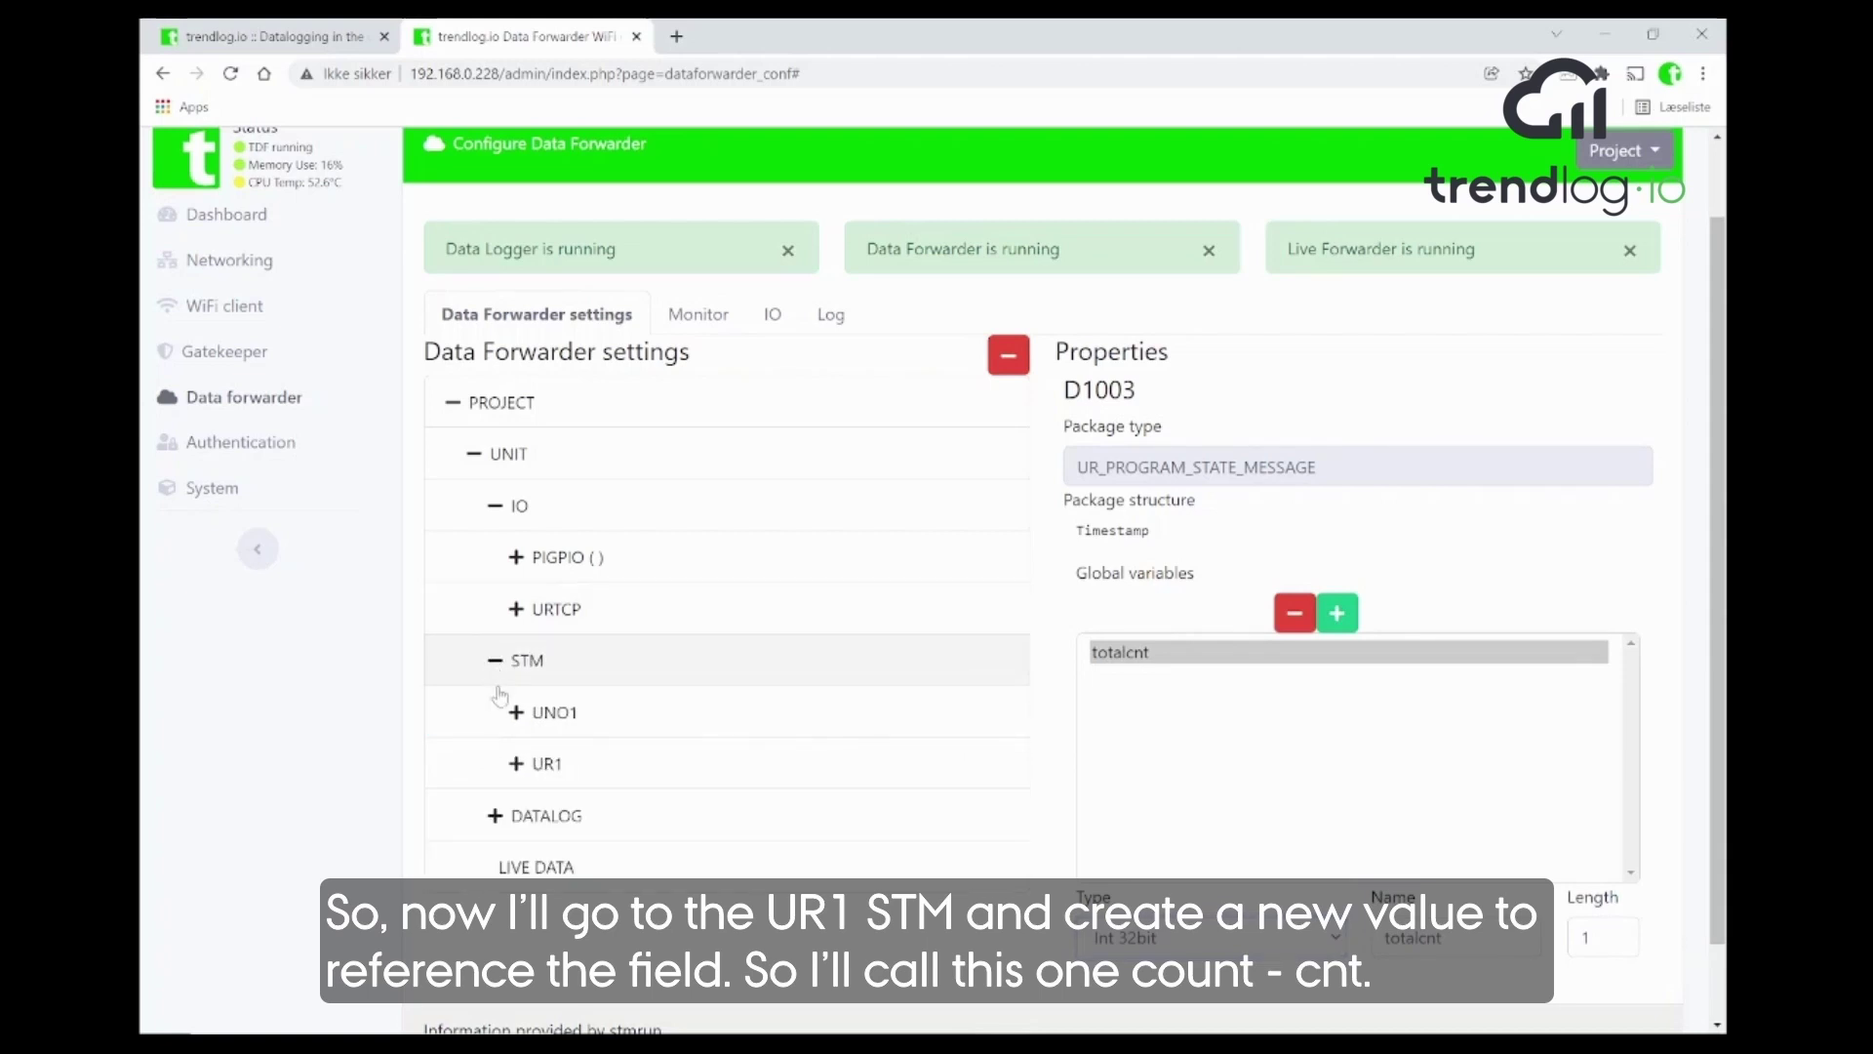
left_click(518, 766)
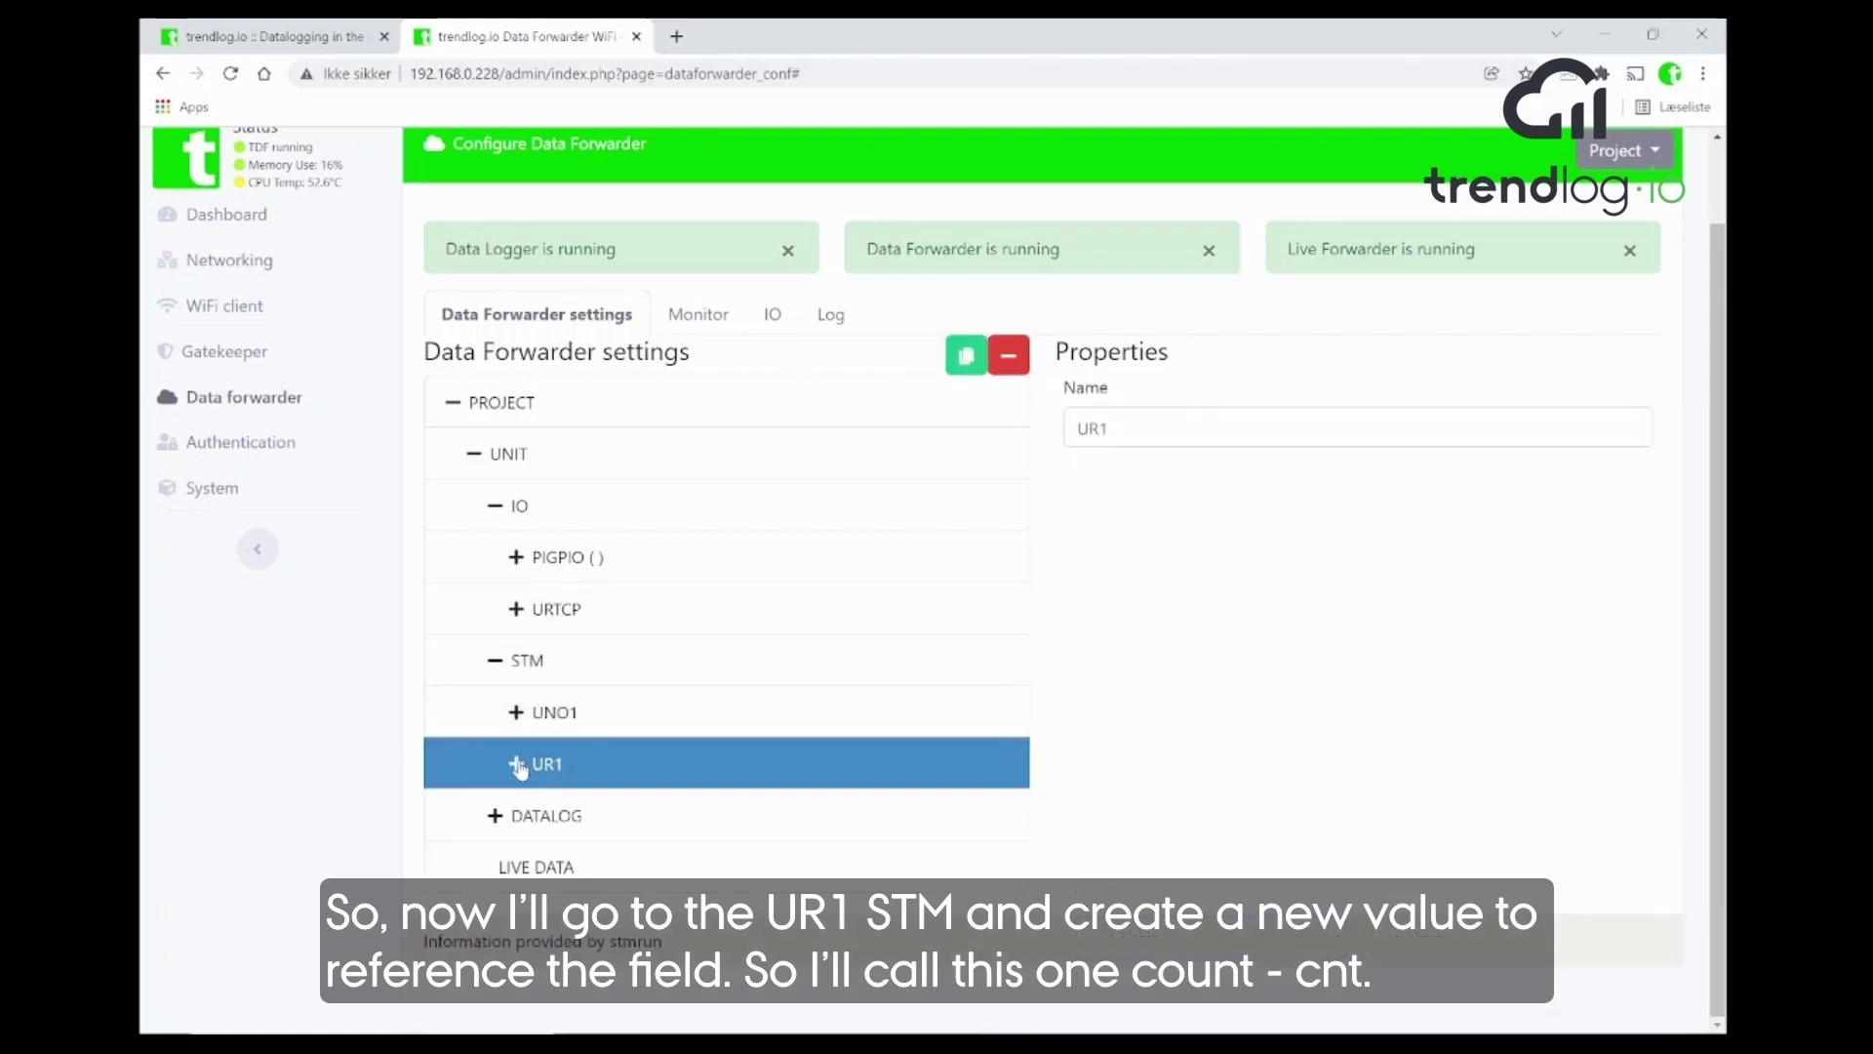
left_click(516, 764)
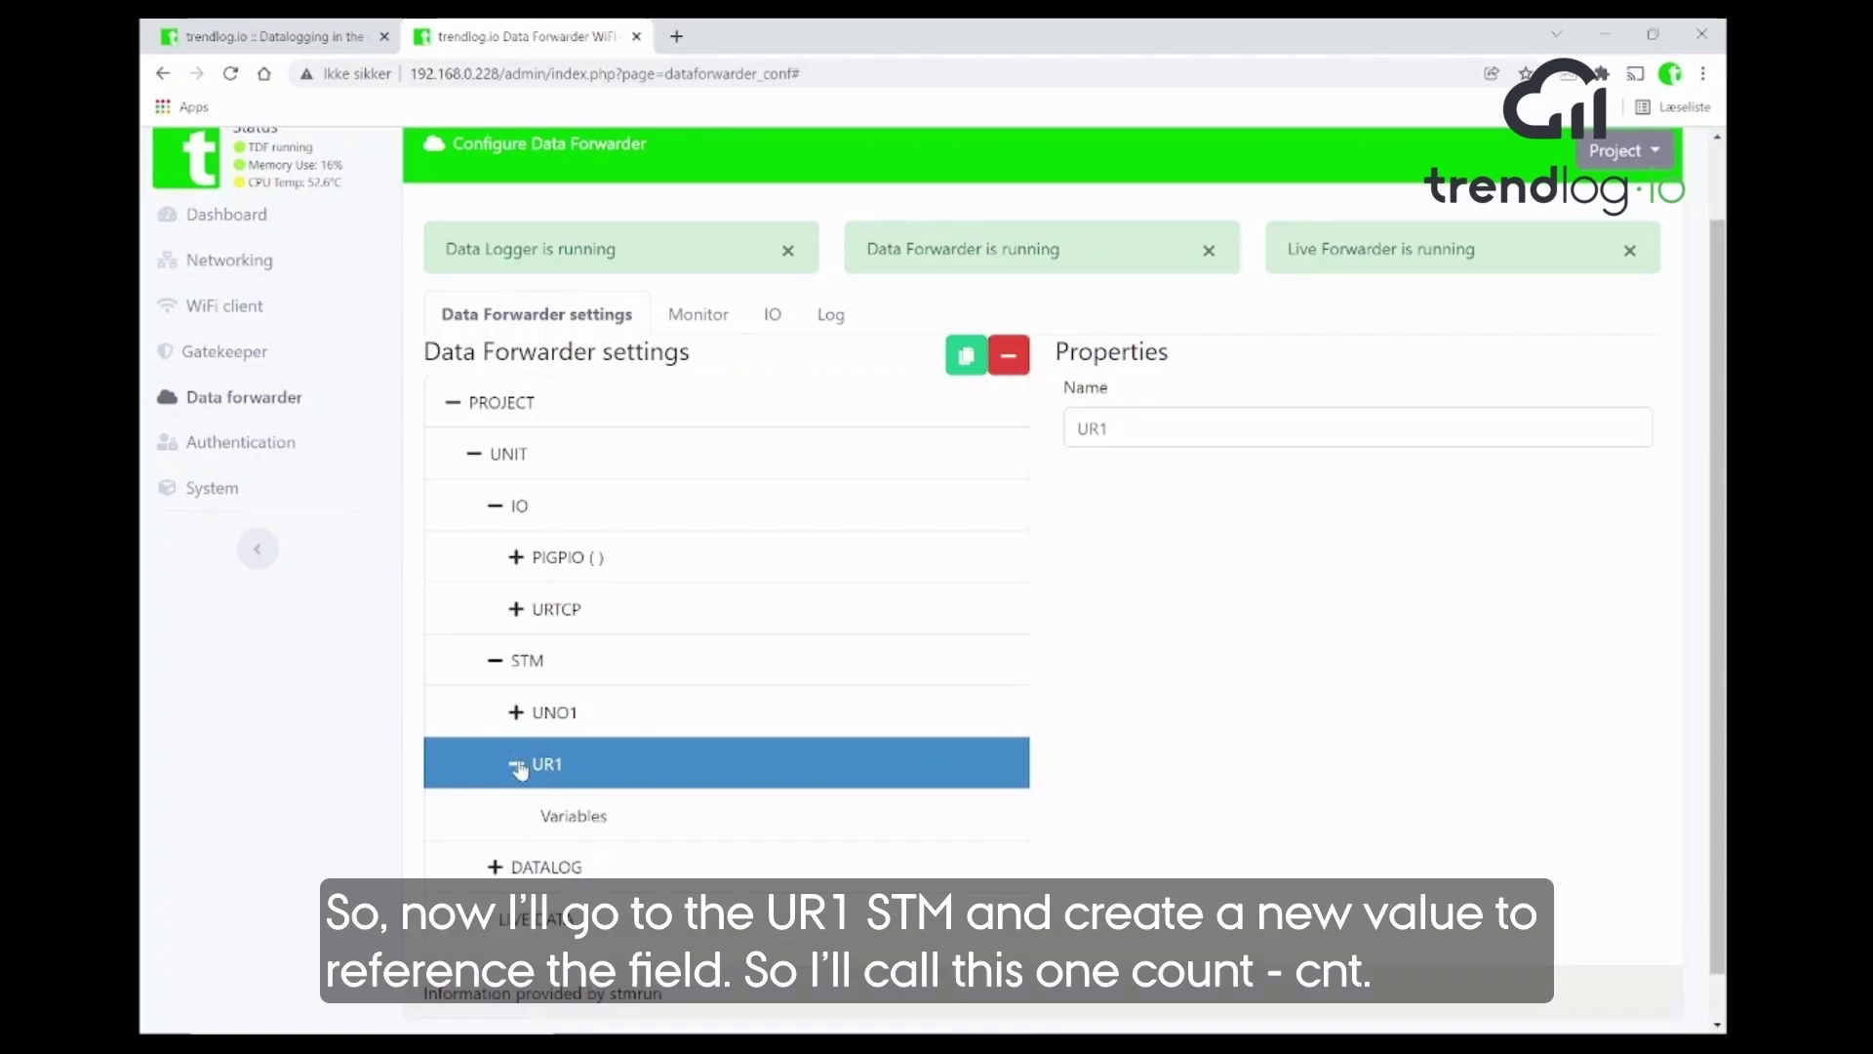
left_click(562, 825)
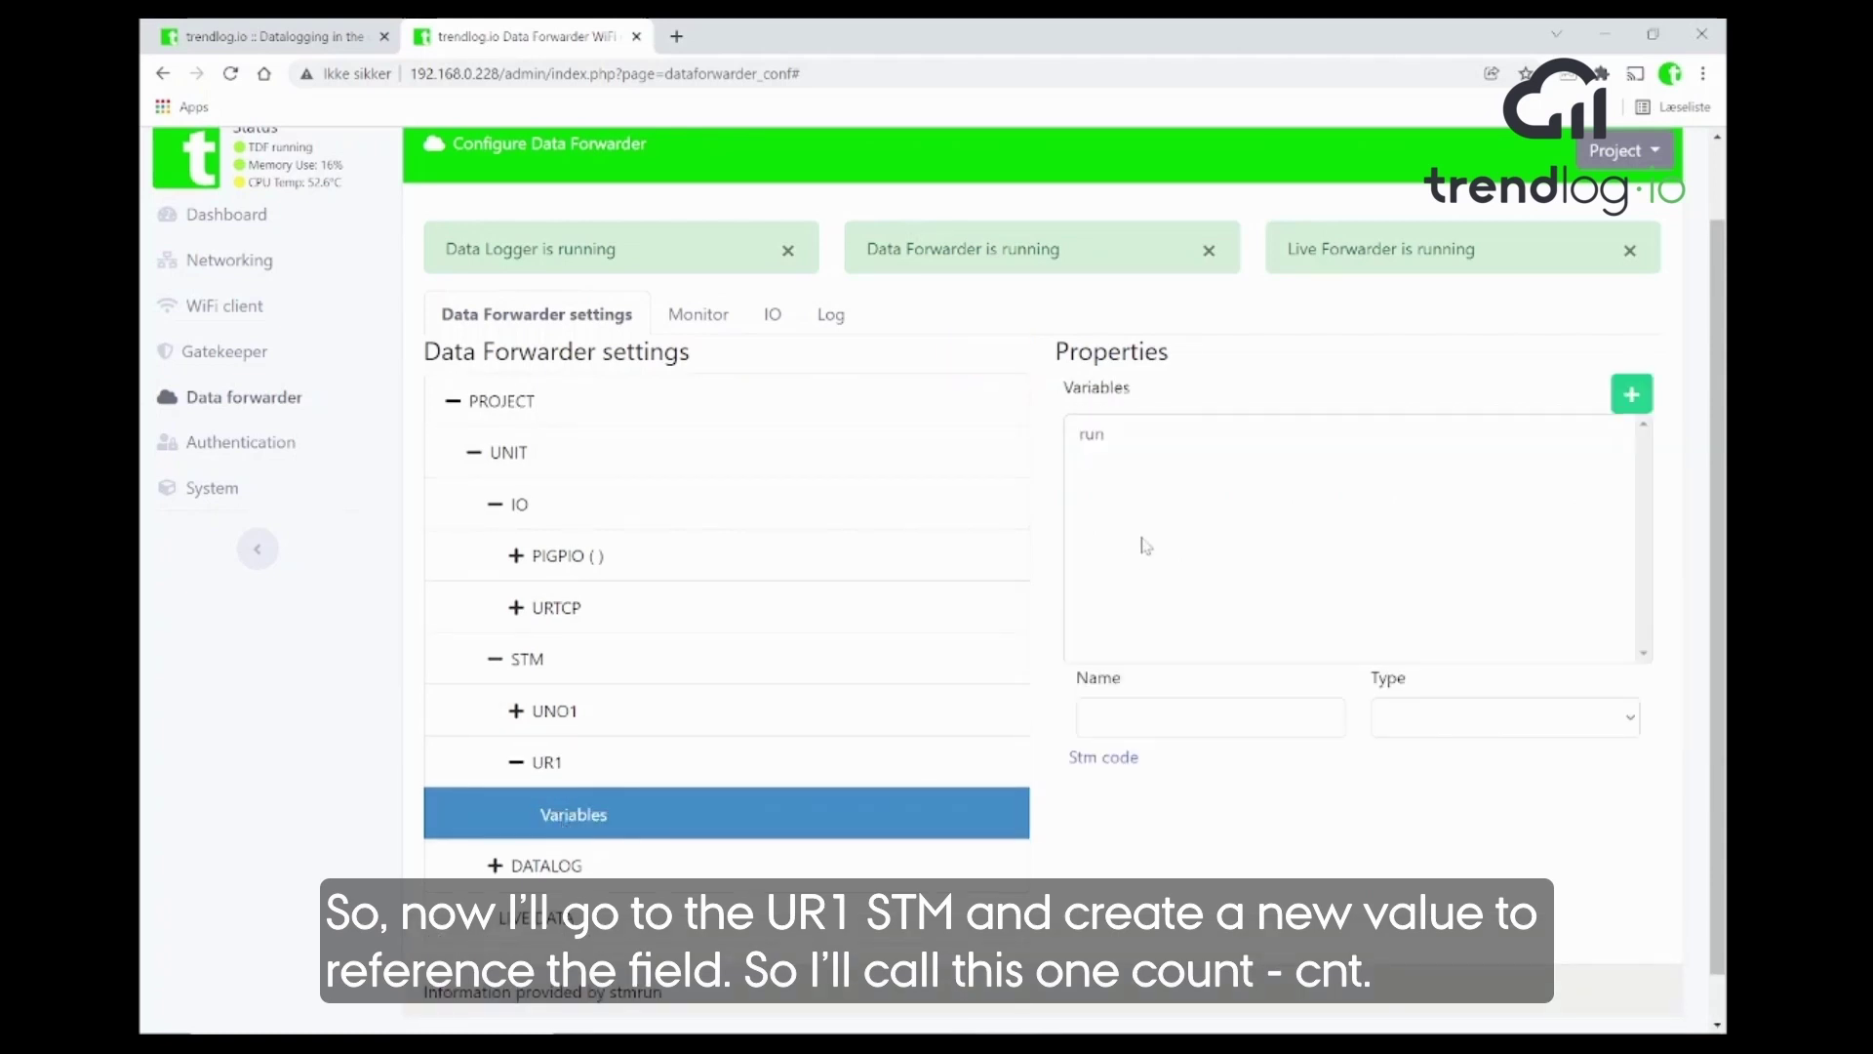
left_click(1630, 398)
left_click(1119, 550)
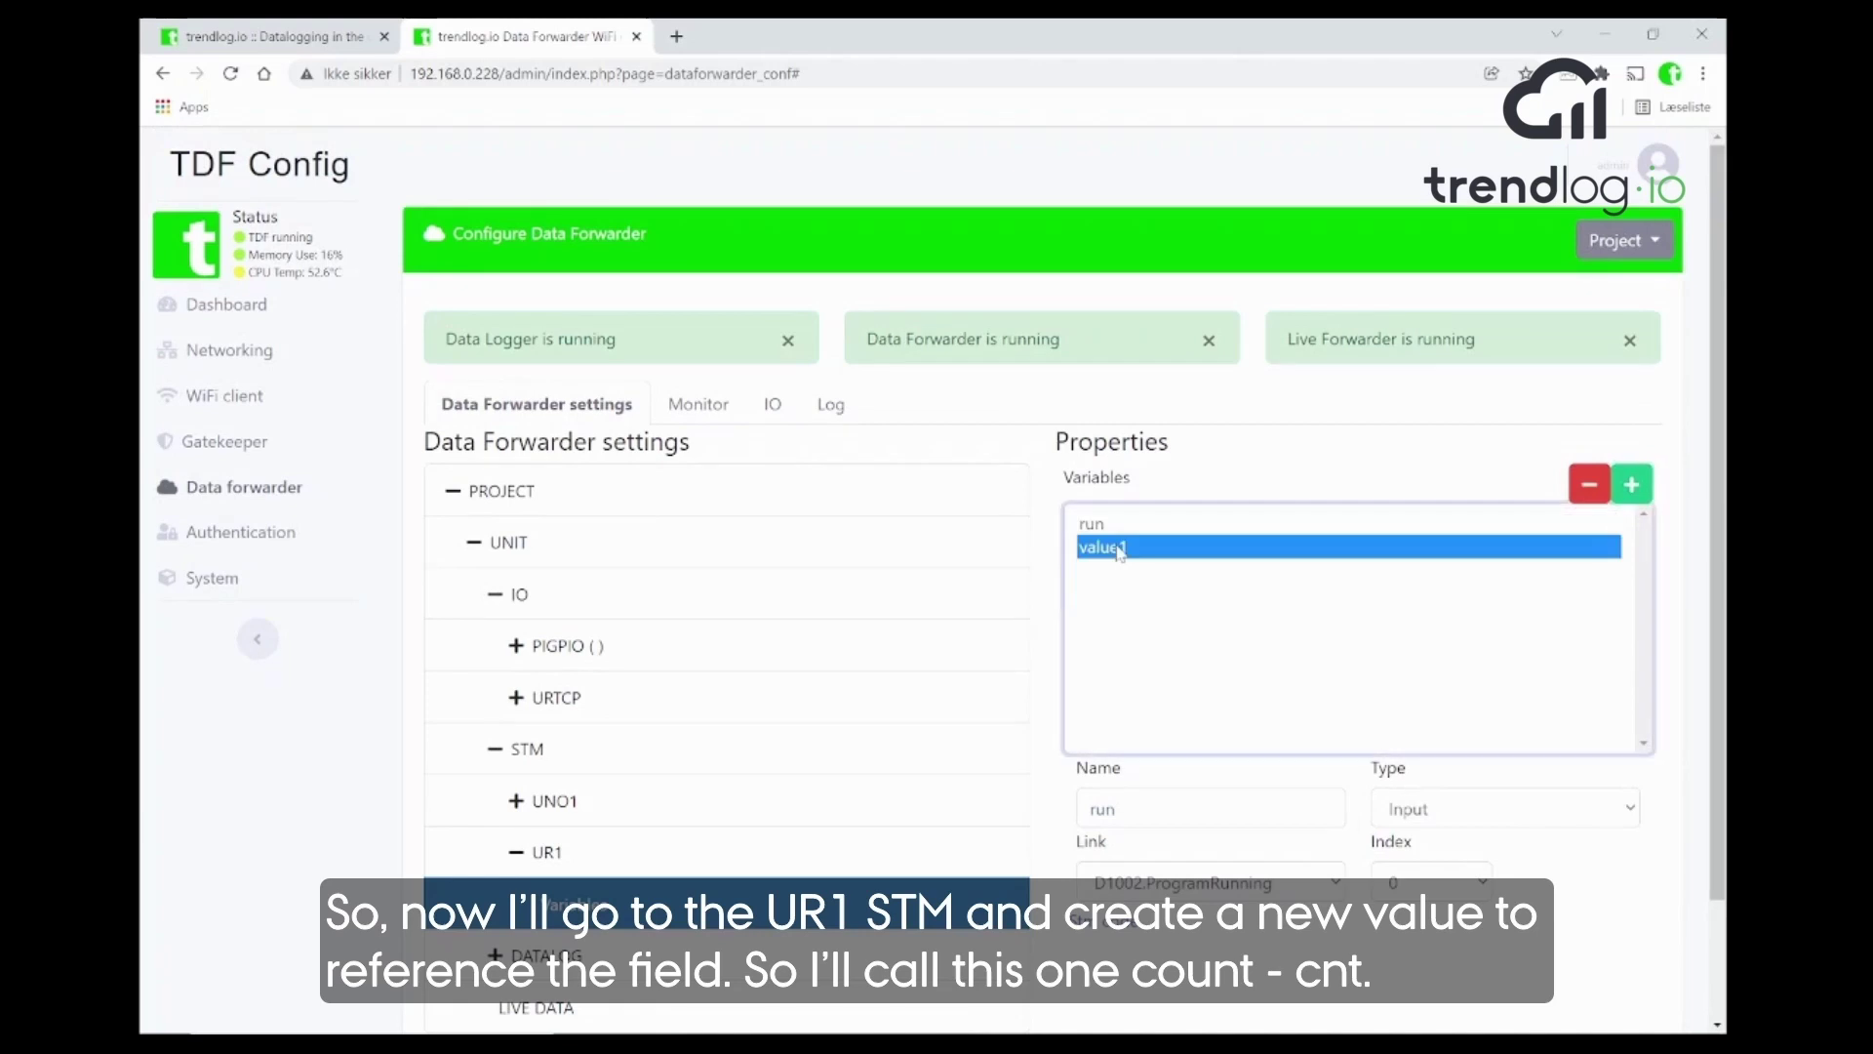
double_click(1103, 806)
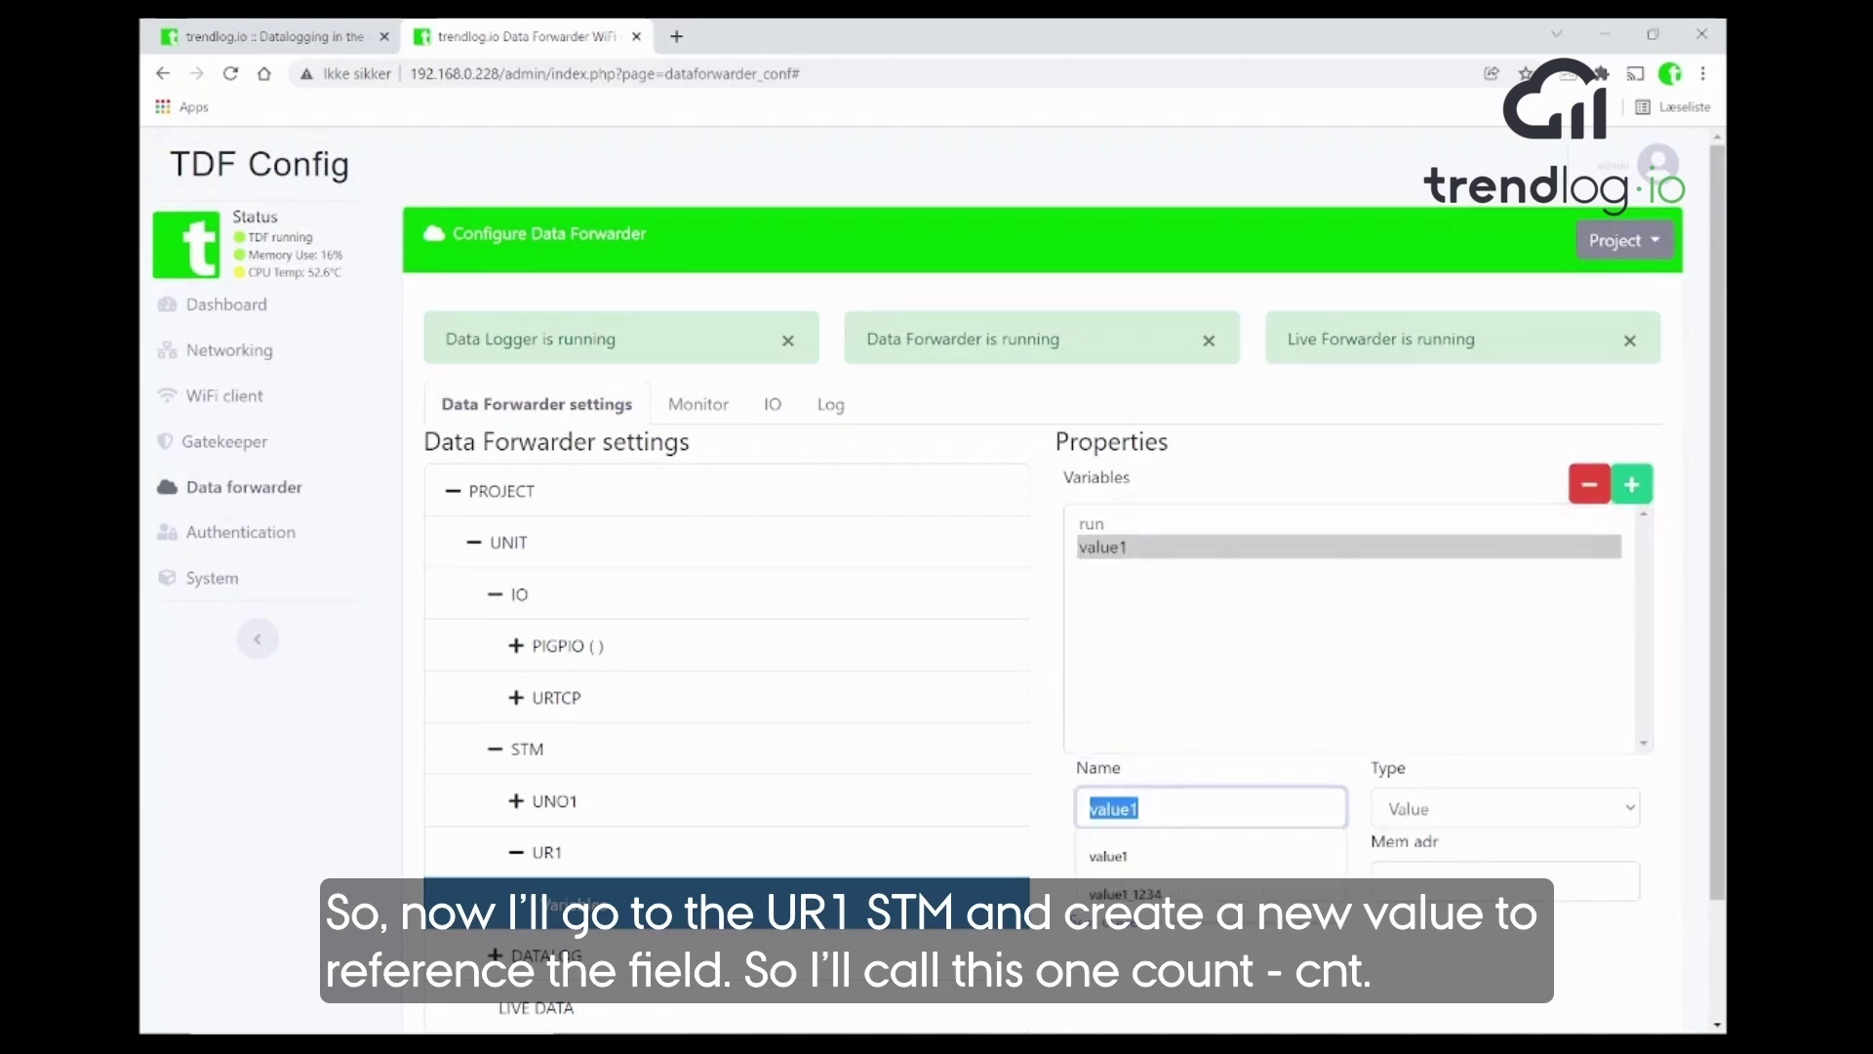
type("cn")
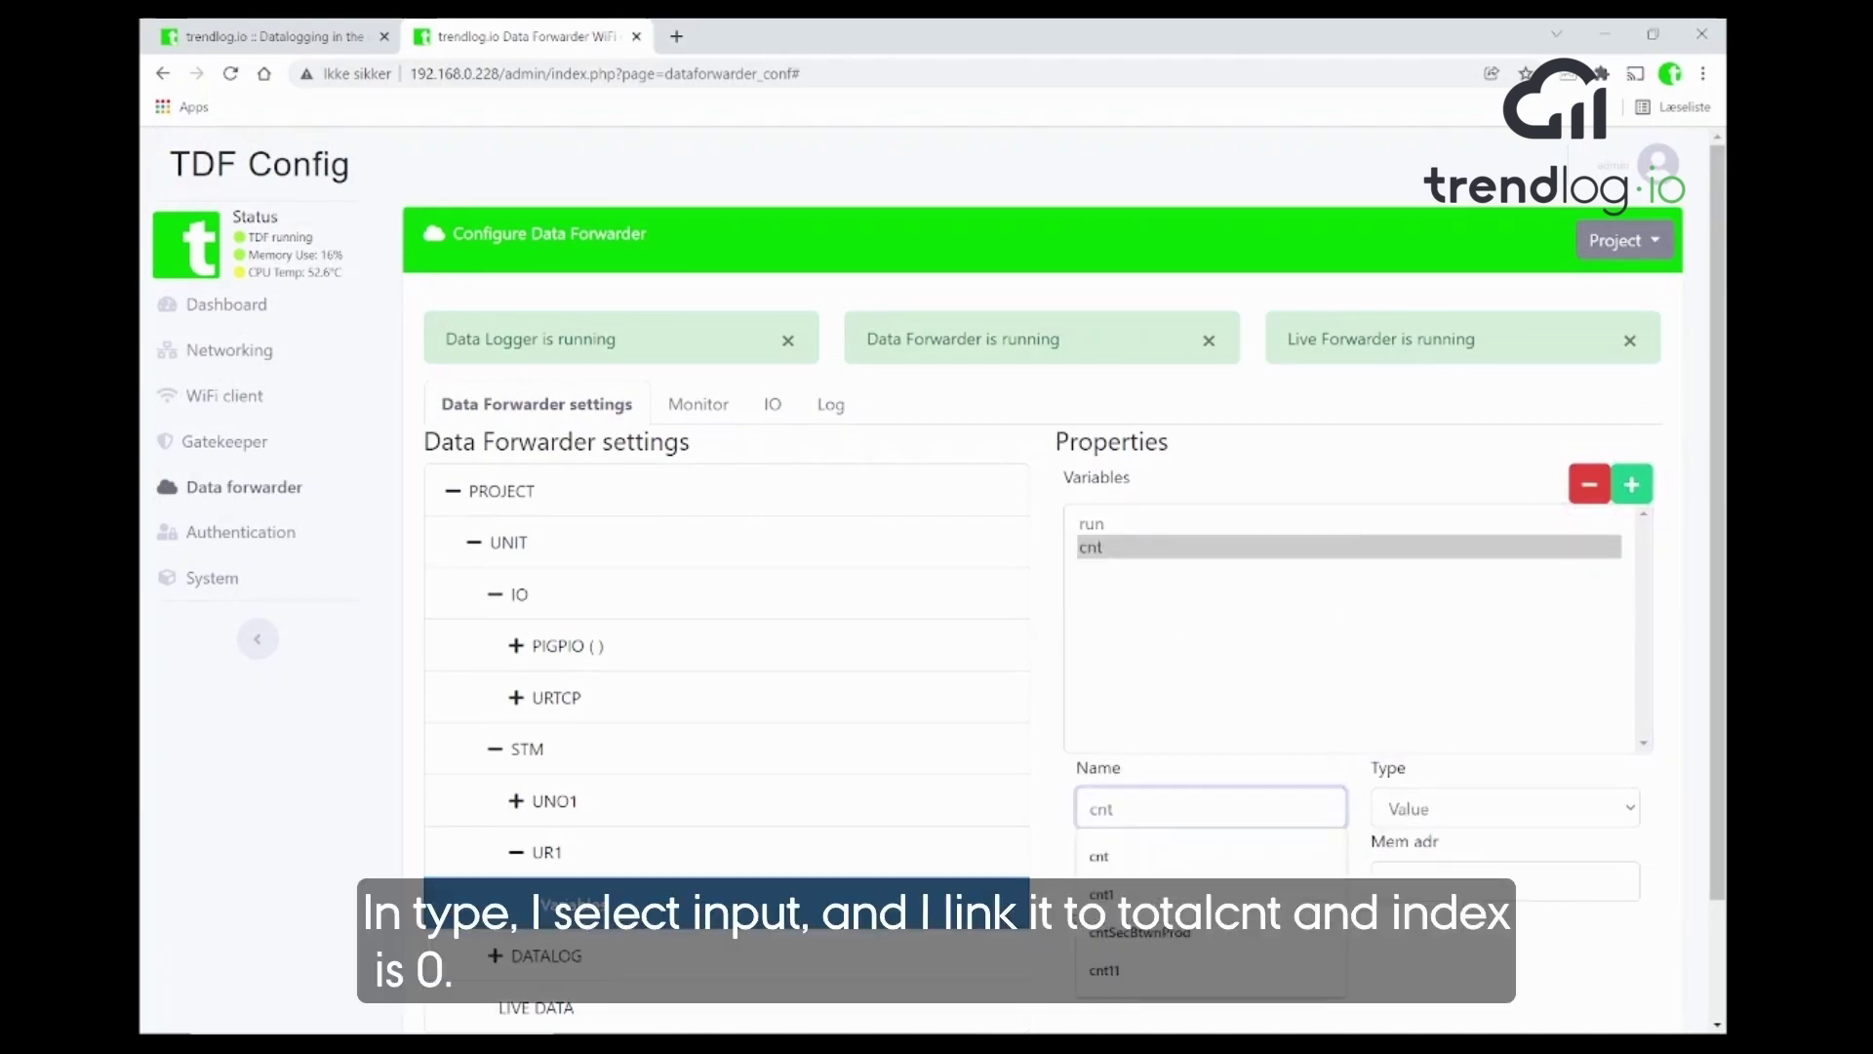
type("t")
- Set the cnt variable's type to Input and link it to D1003.totalcnt with index 0
left_click(1449, 776)
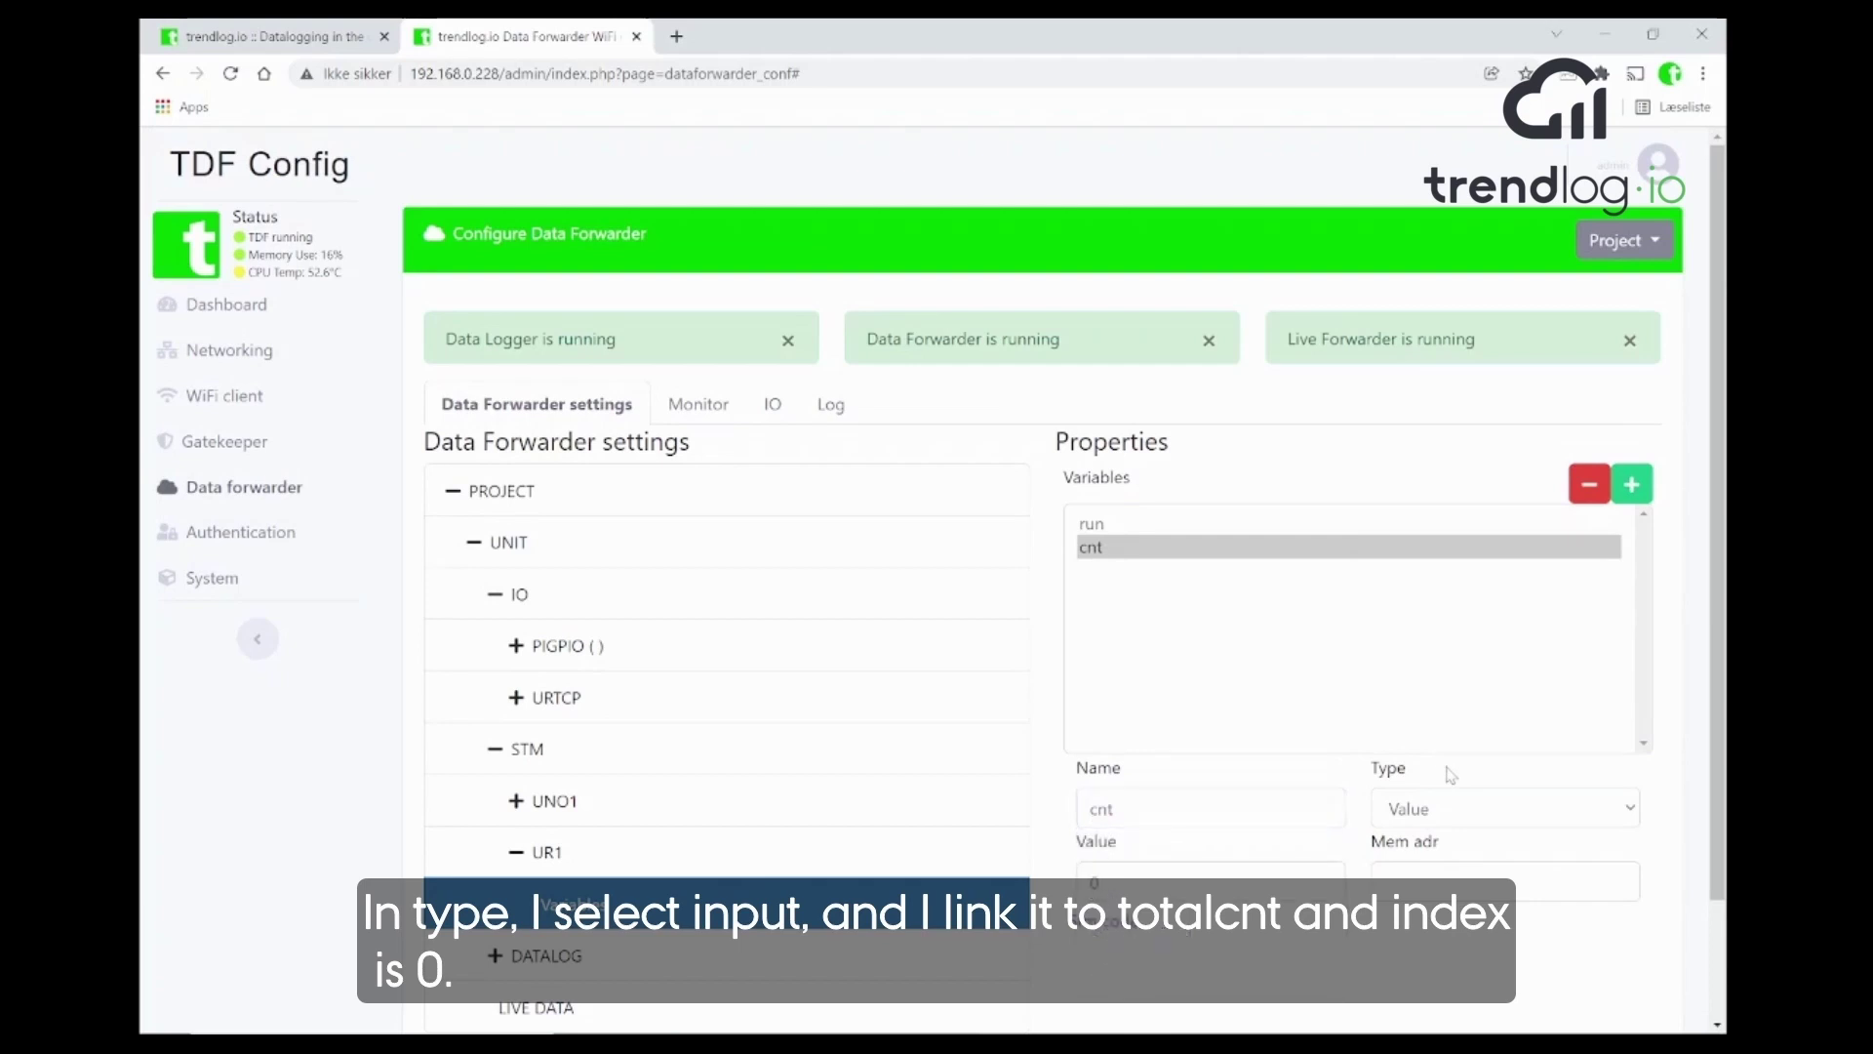
left_click(1466, 817)
left_click(1457, 848)
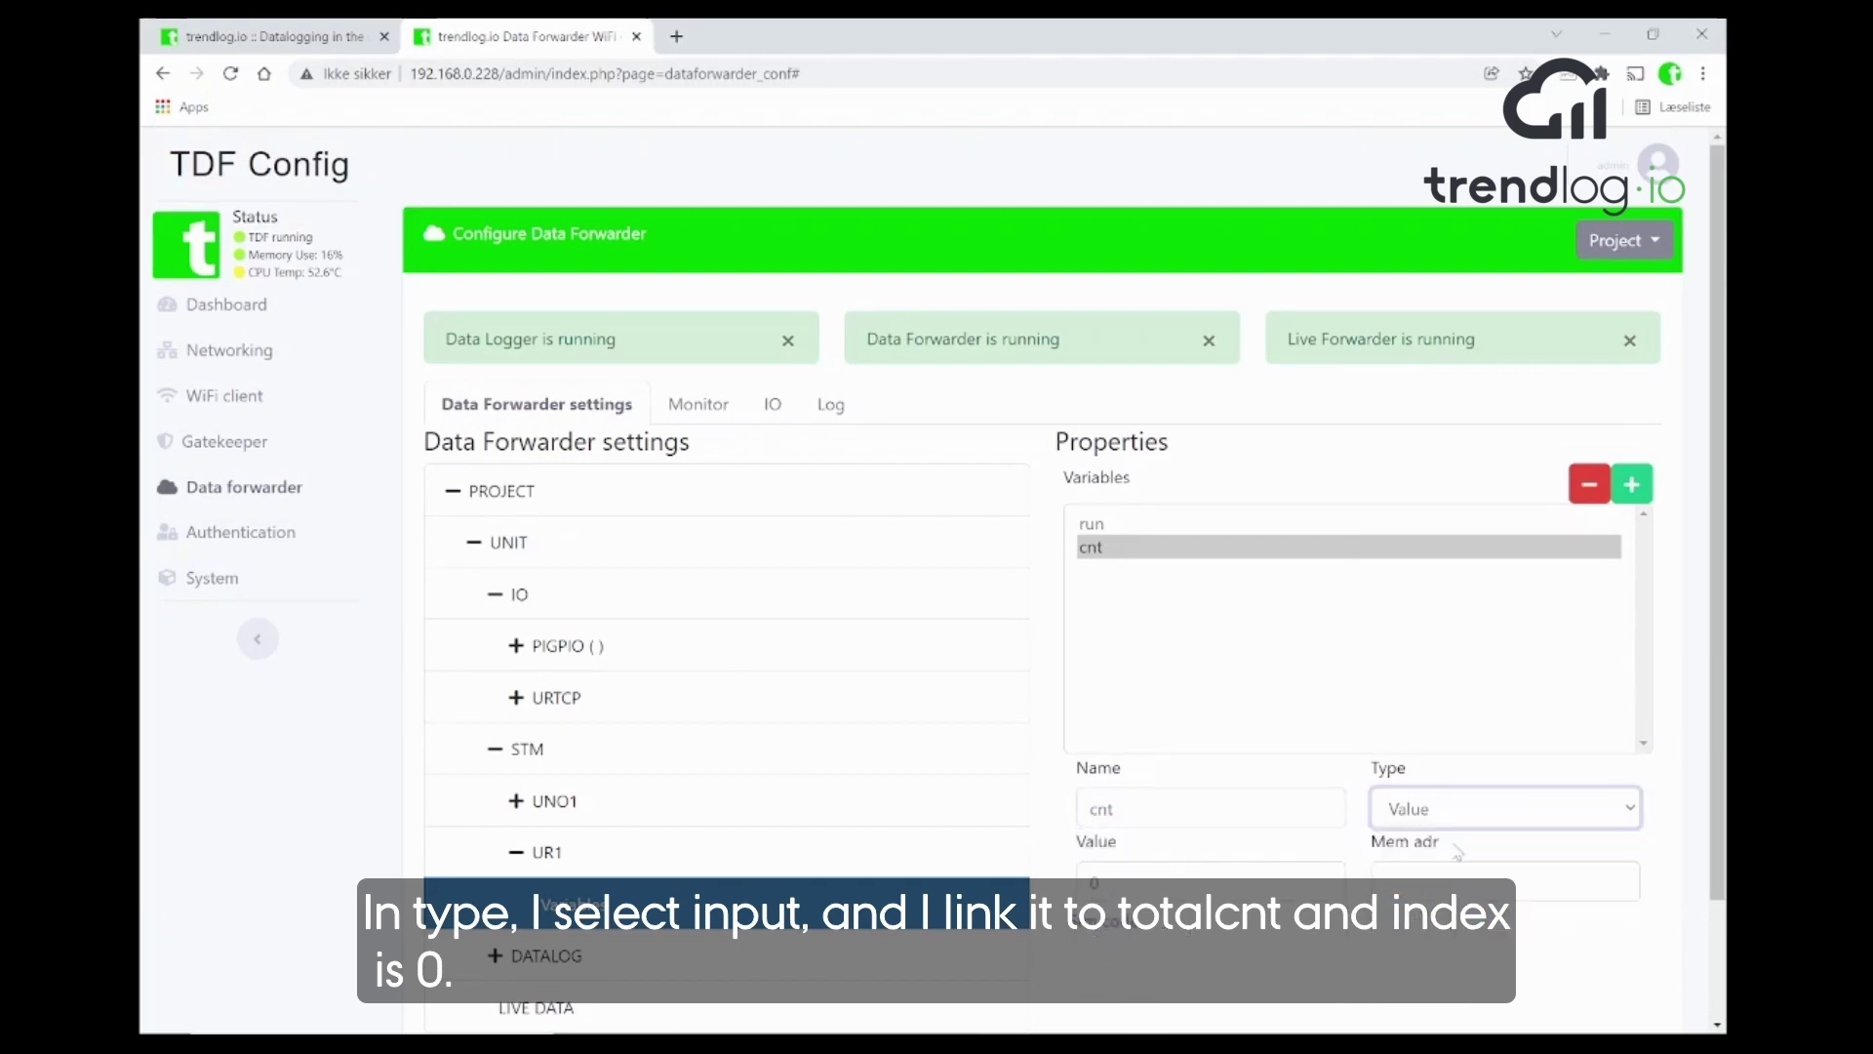
left_click(1253, 883)
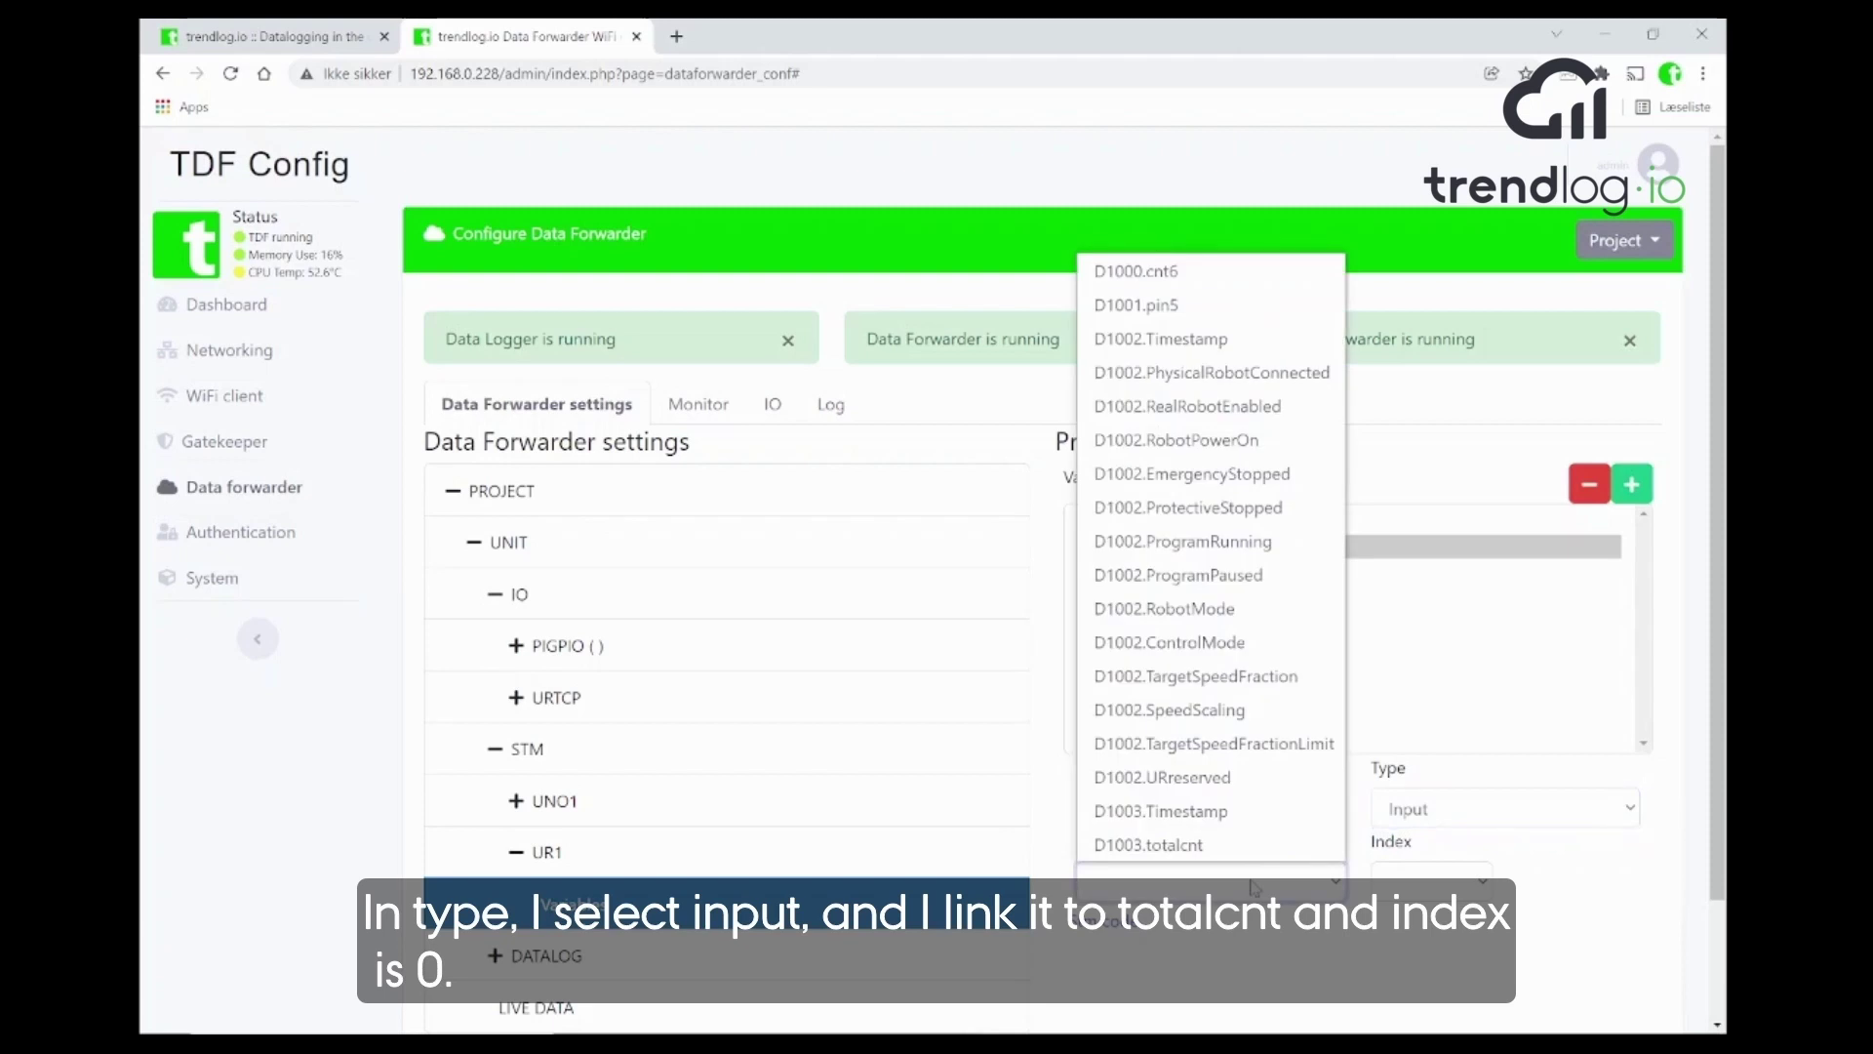
left_click(1180, 845)
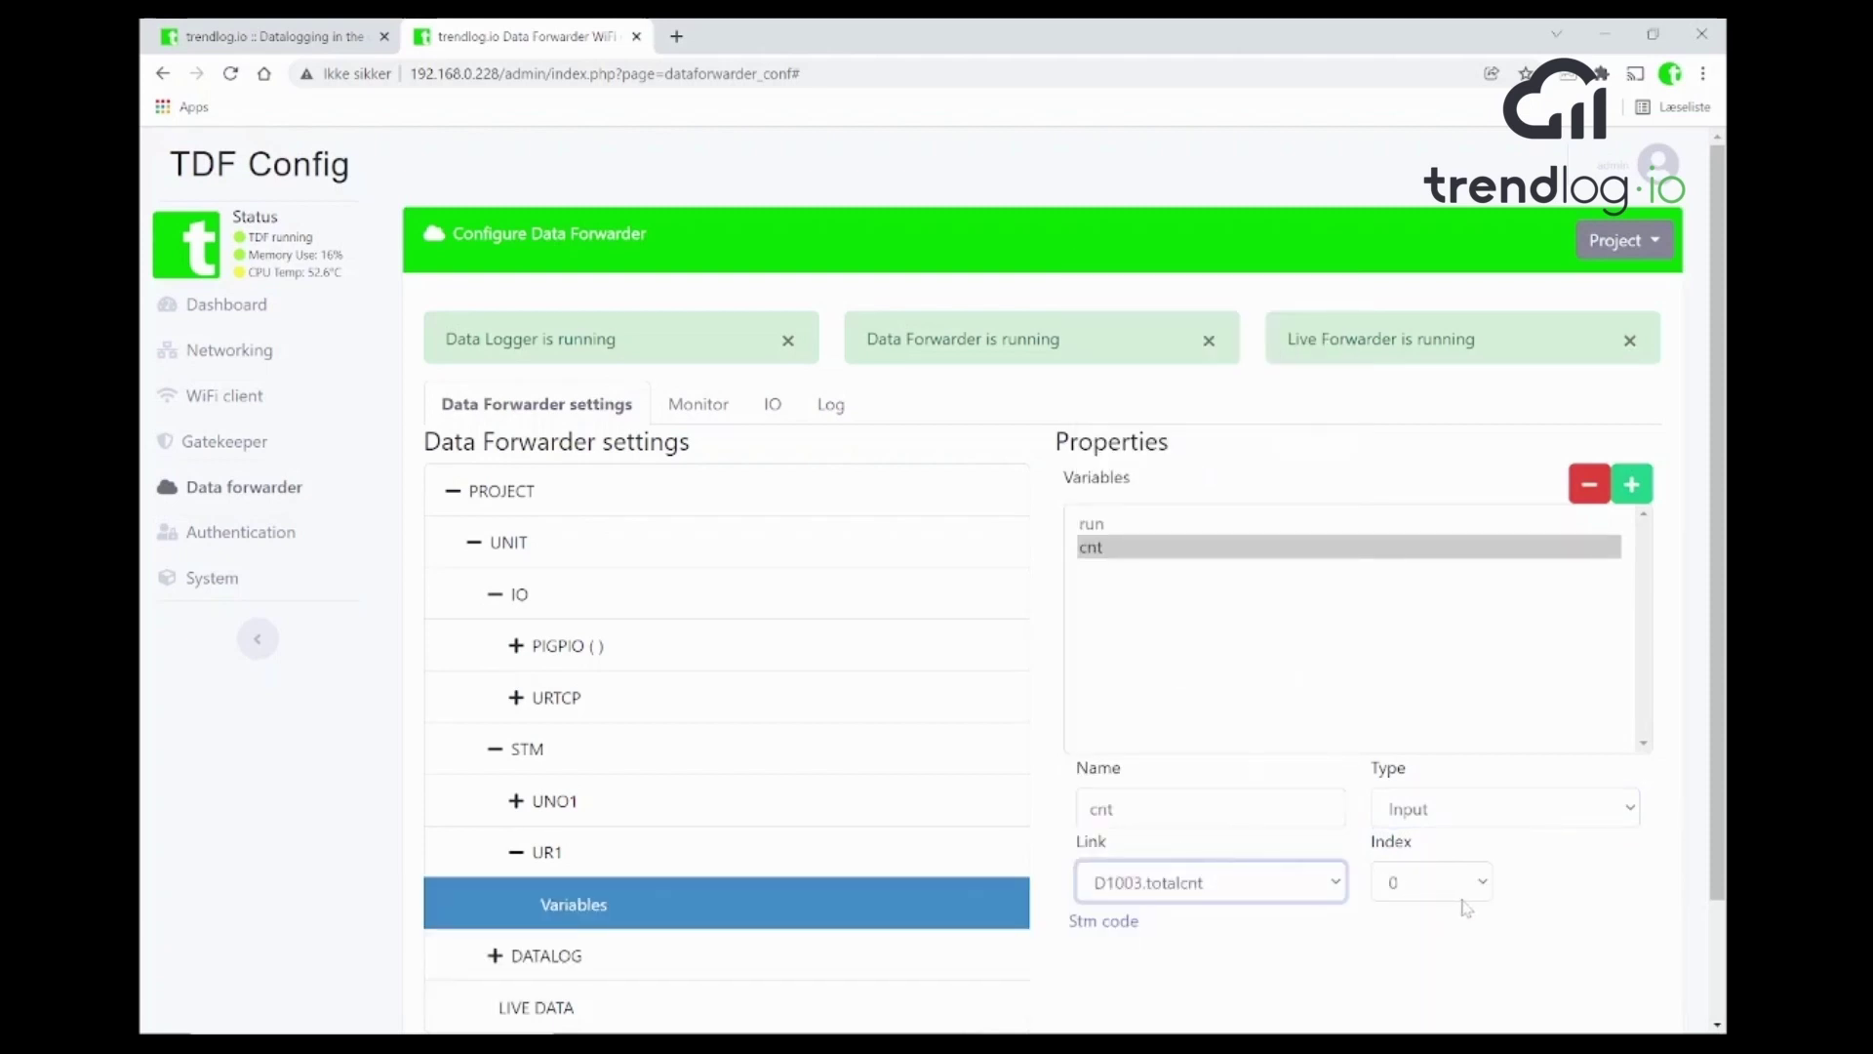
scroll(1124, 978, "down", 1)
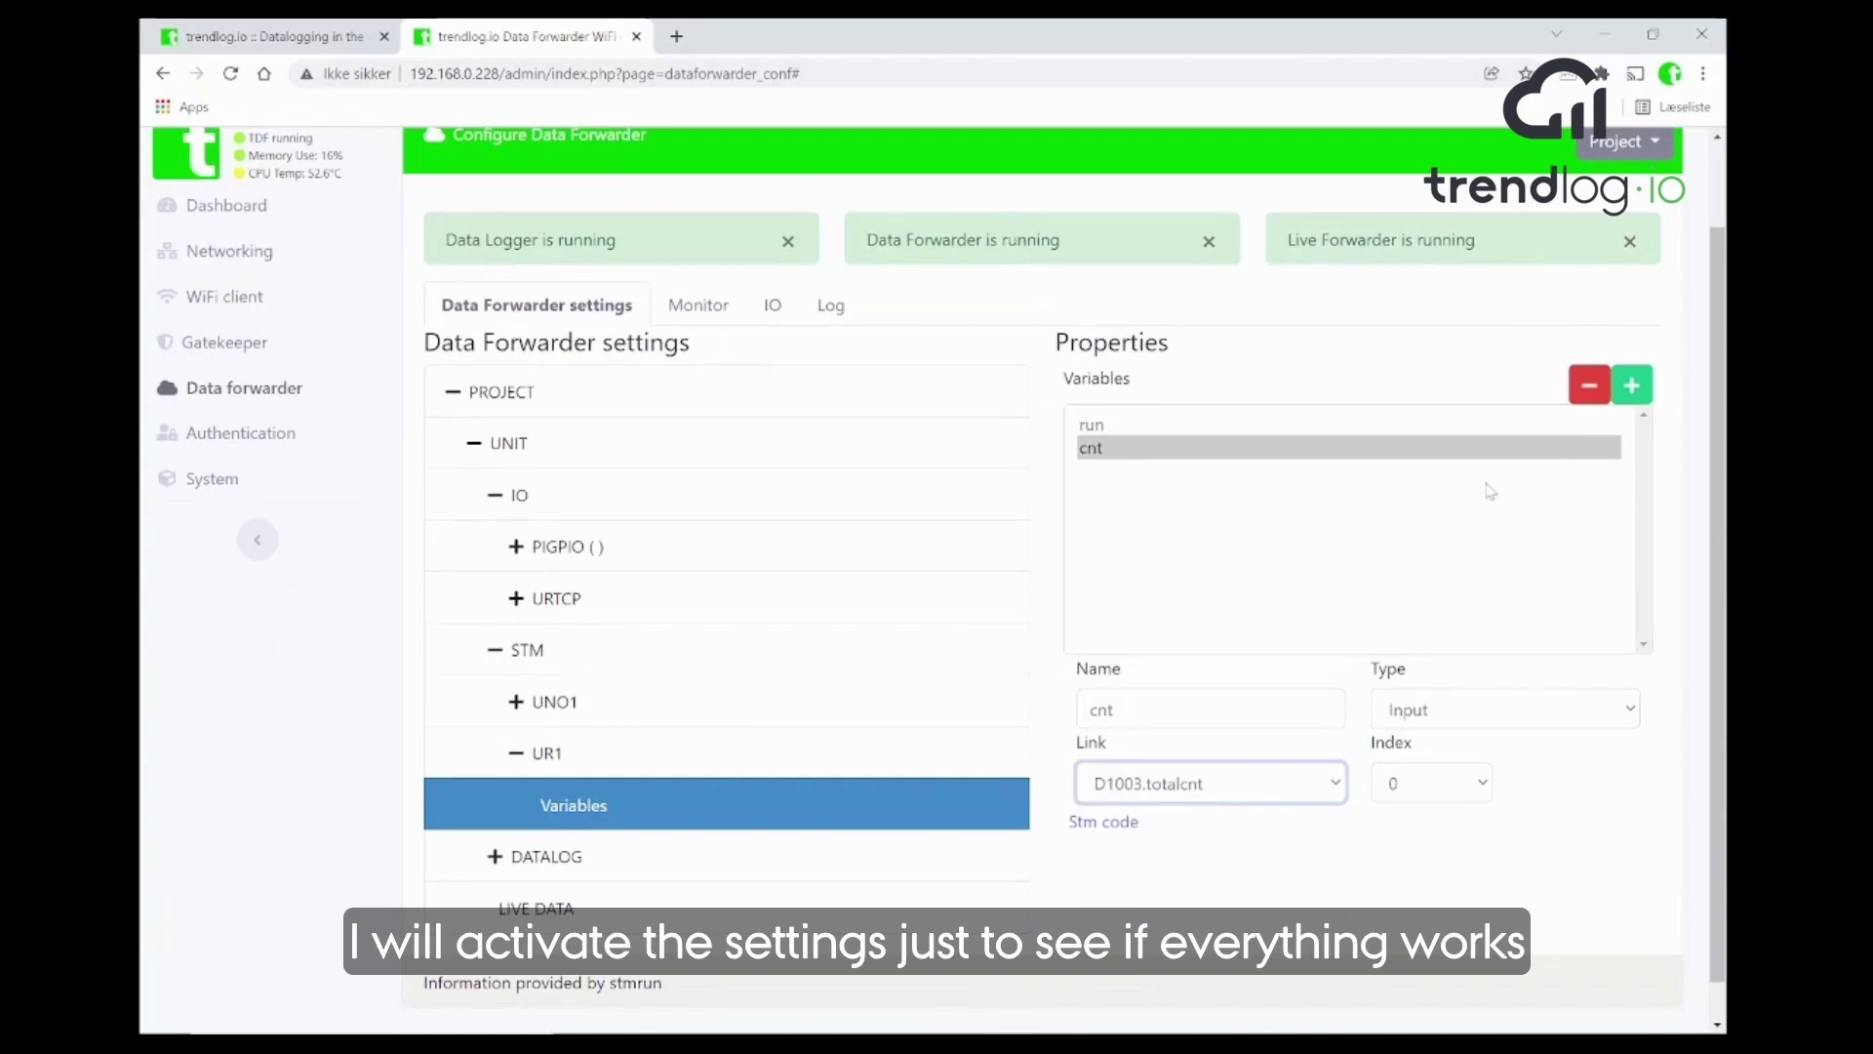
- Activate the project's settings and view UR1's cnt and run values in the monitor
scroll(1528, 293, "up", 1)
left_click(1622, 206)
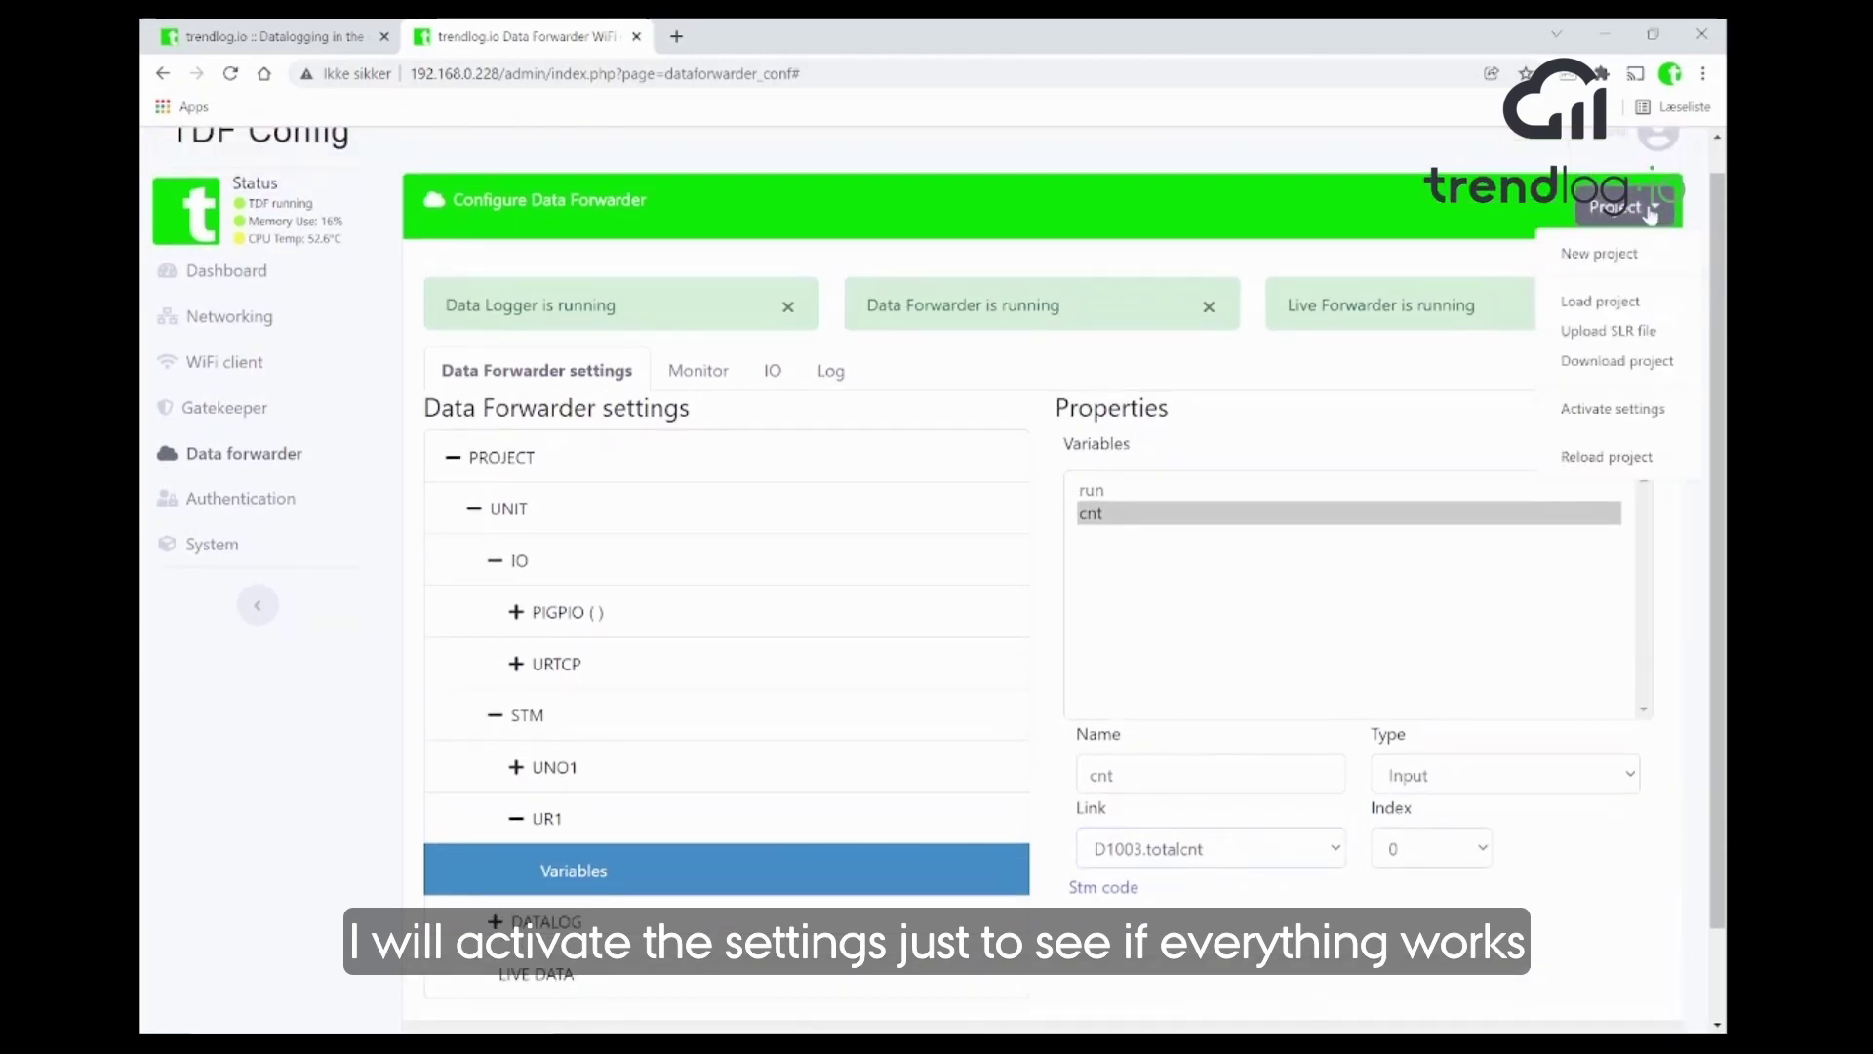
left_click(1600, 409)
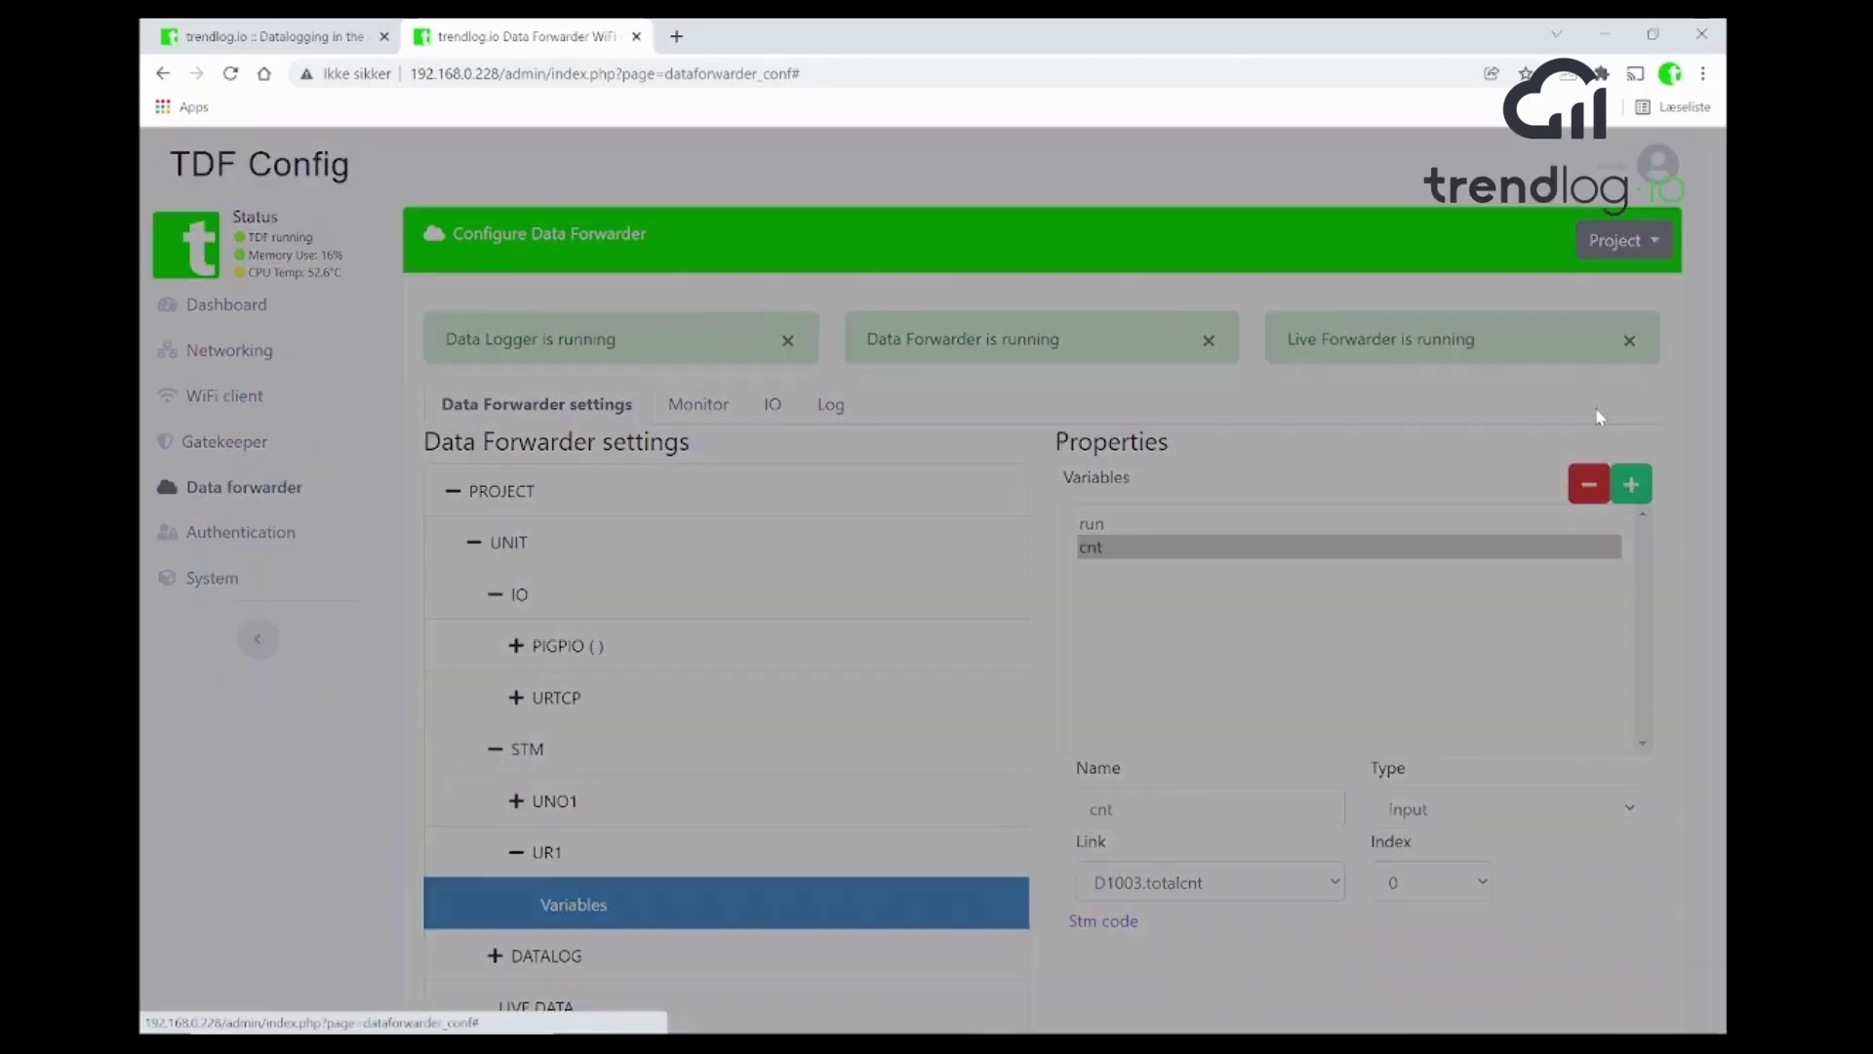
left_click(1131, 417)
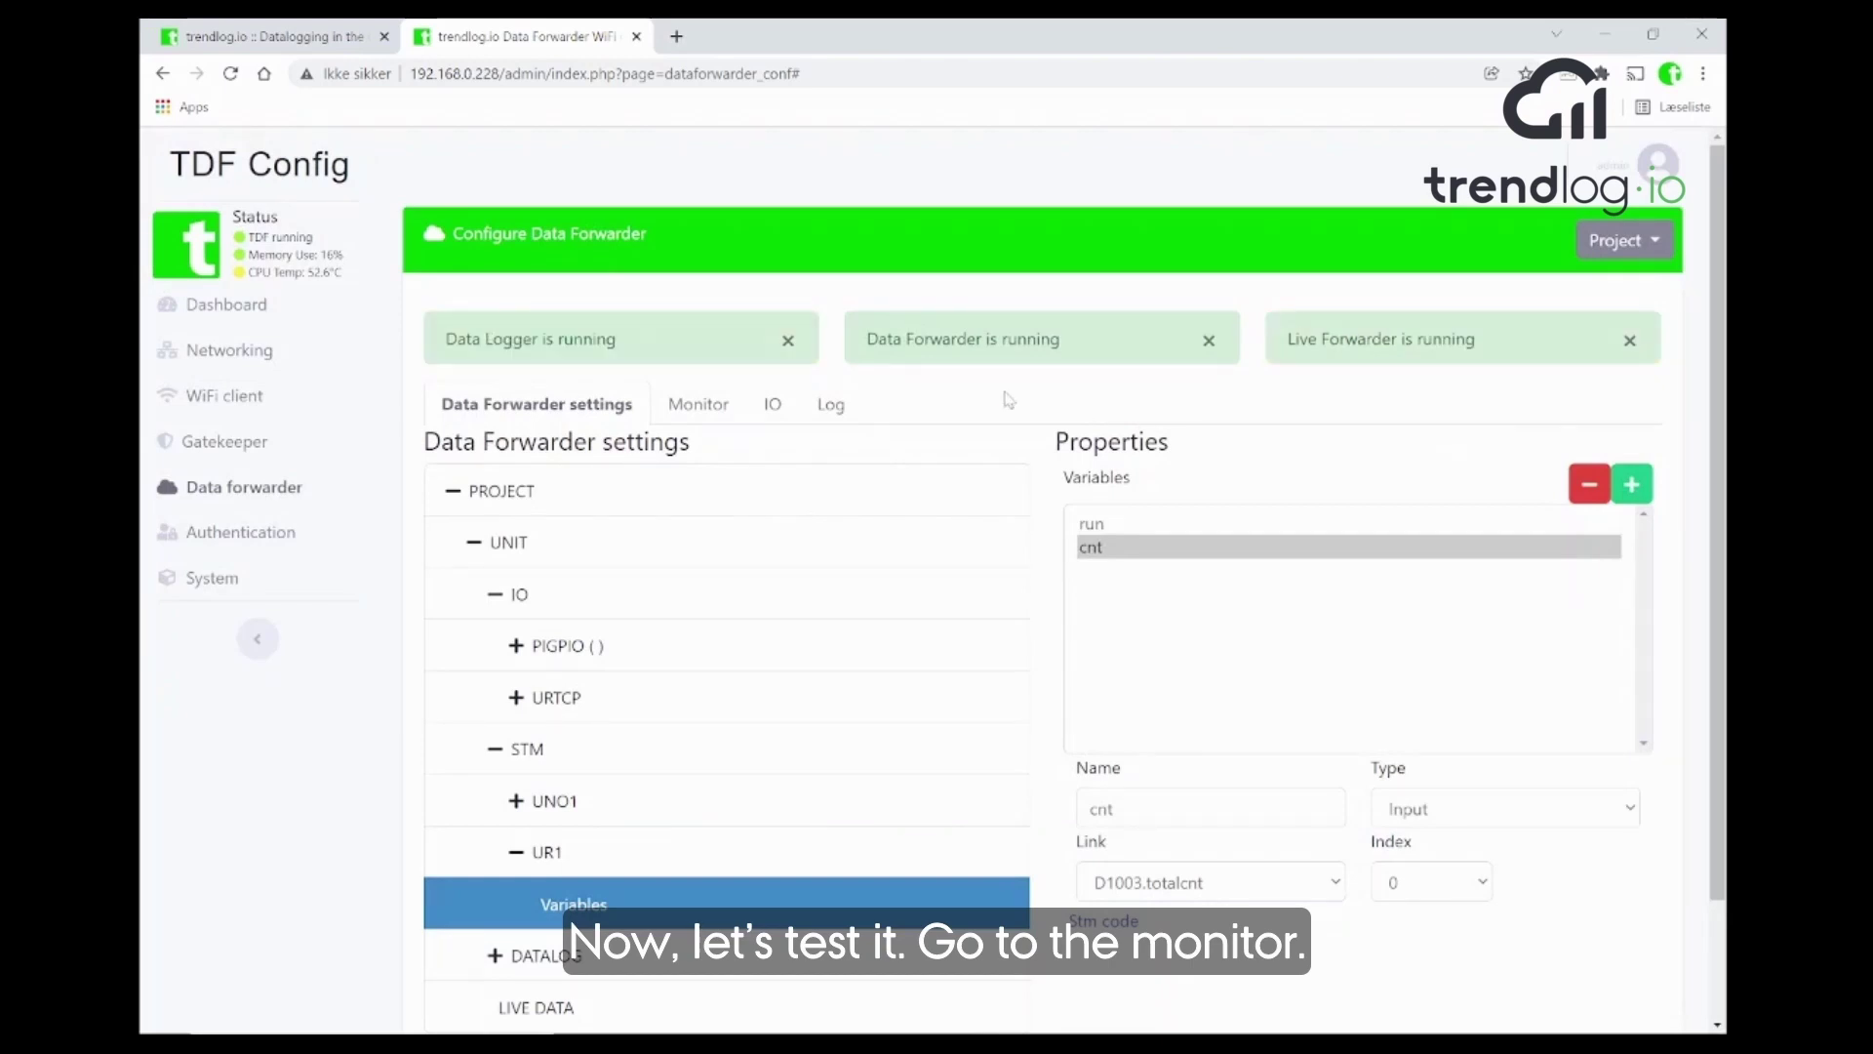
left_click(705, 405)
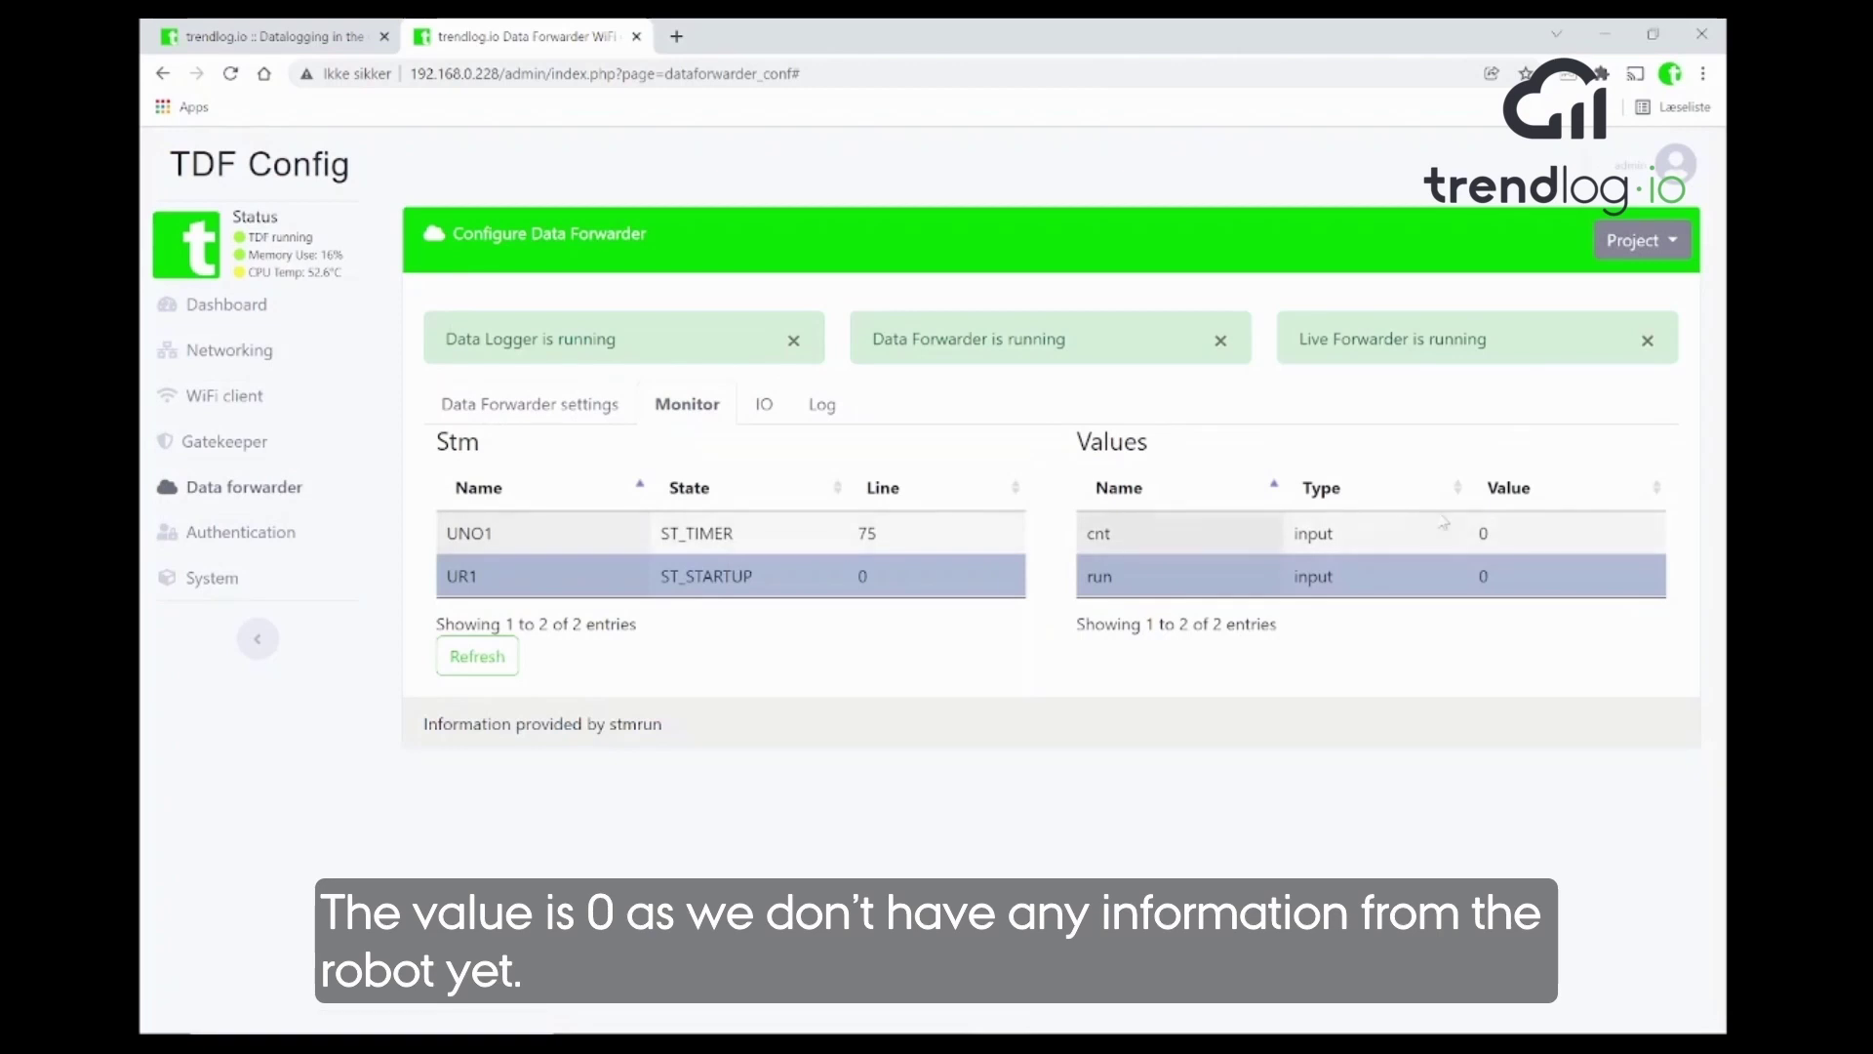
left_click(1470, 532)
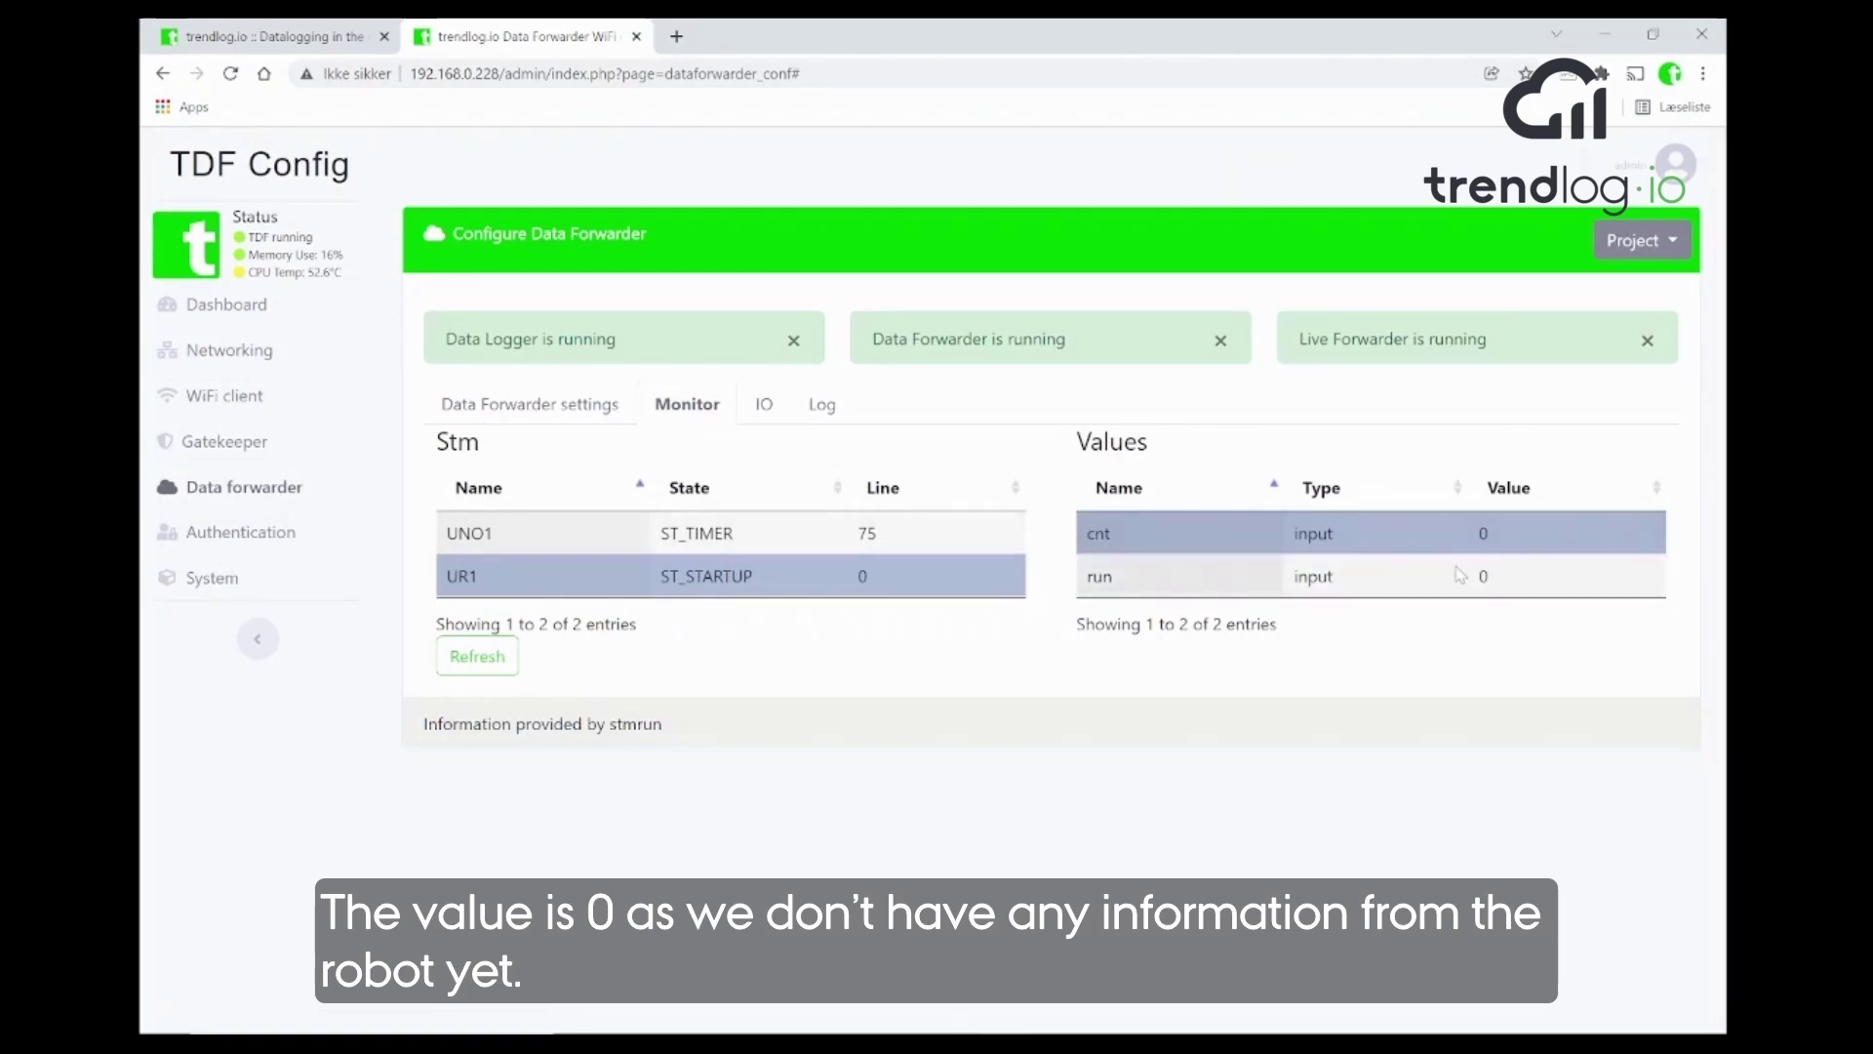
left_click(1457, 572)
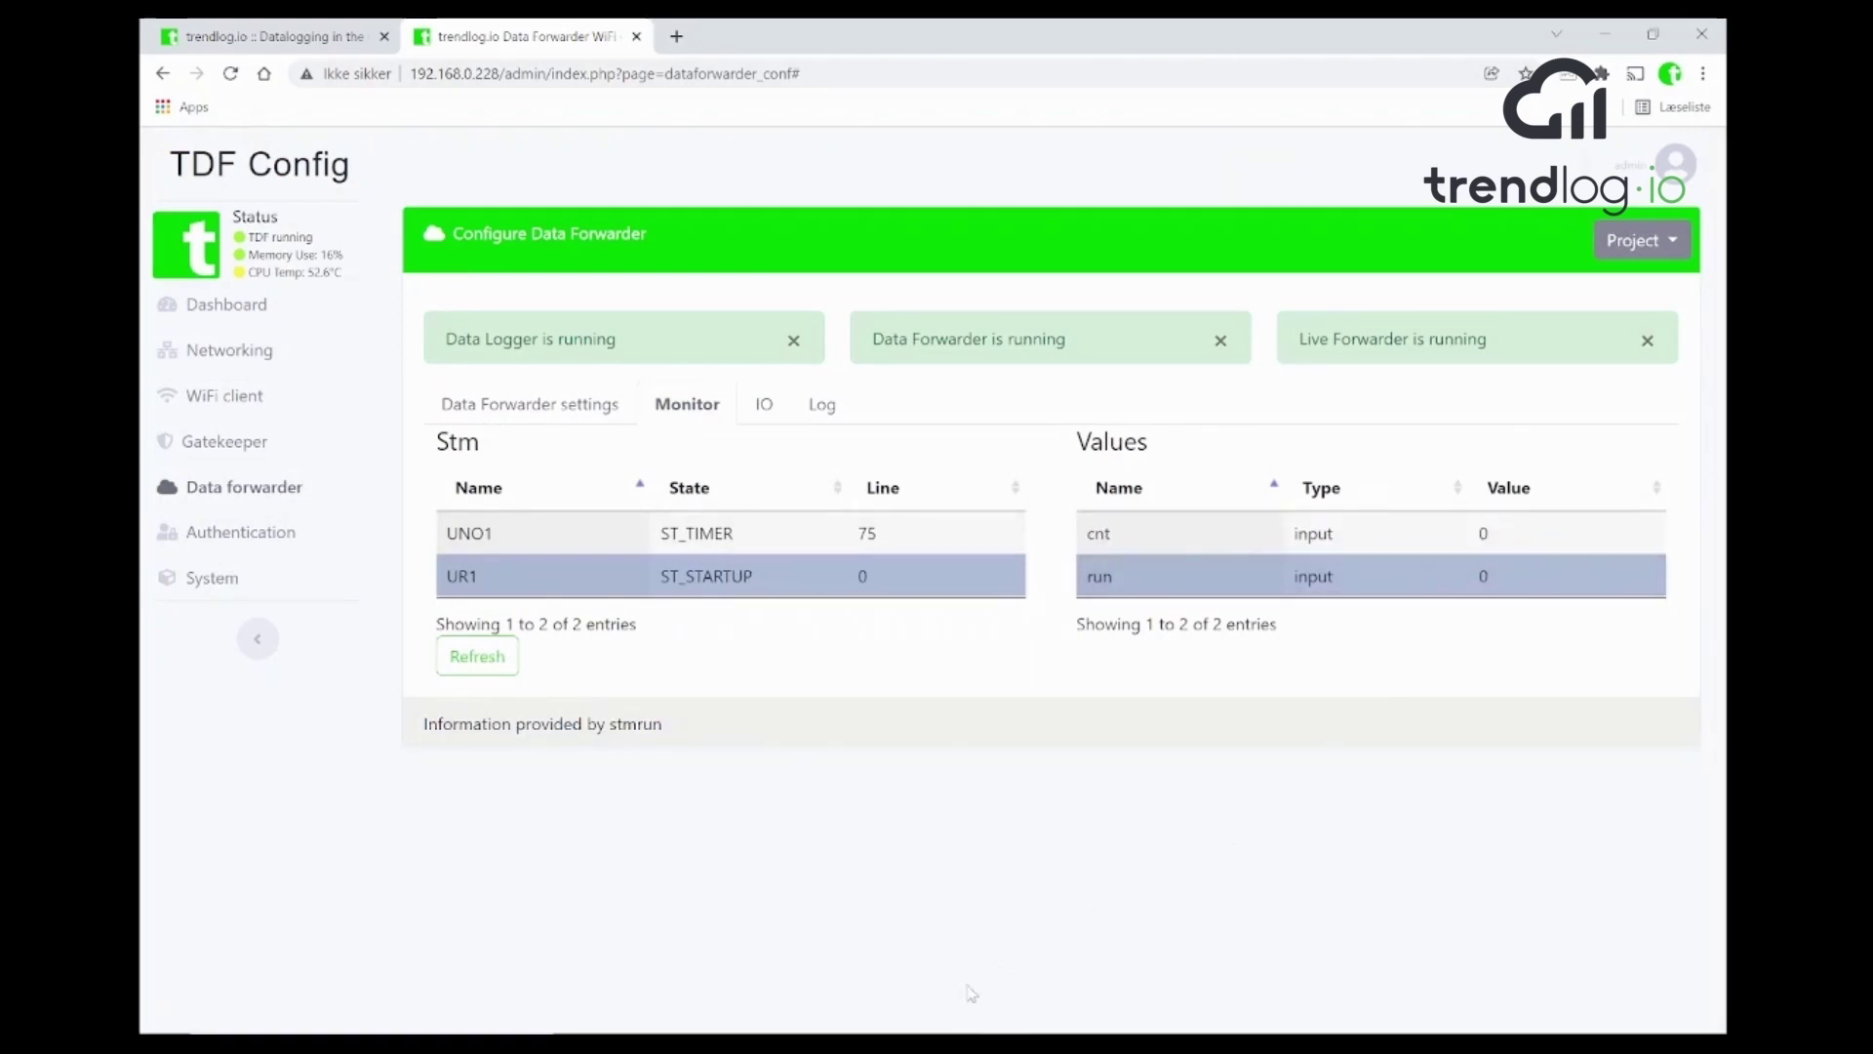
- Switch to the virtual machine, play the robot program from the beginning after moving the robot to Waypoint_4, and return to the TDF Config monitor
key("alt+Tab")
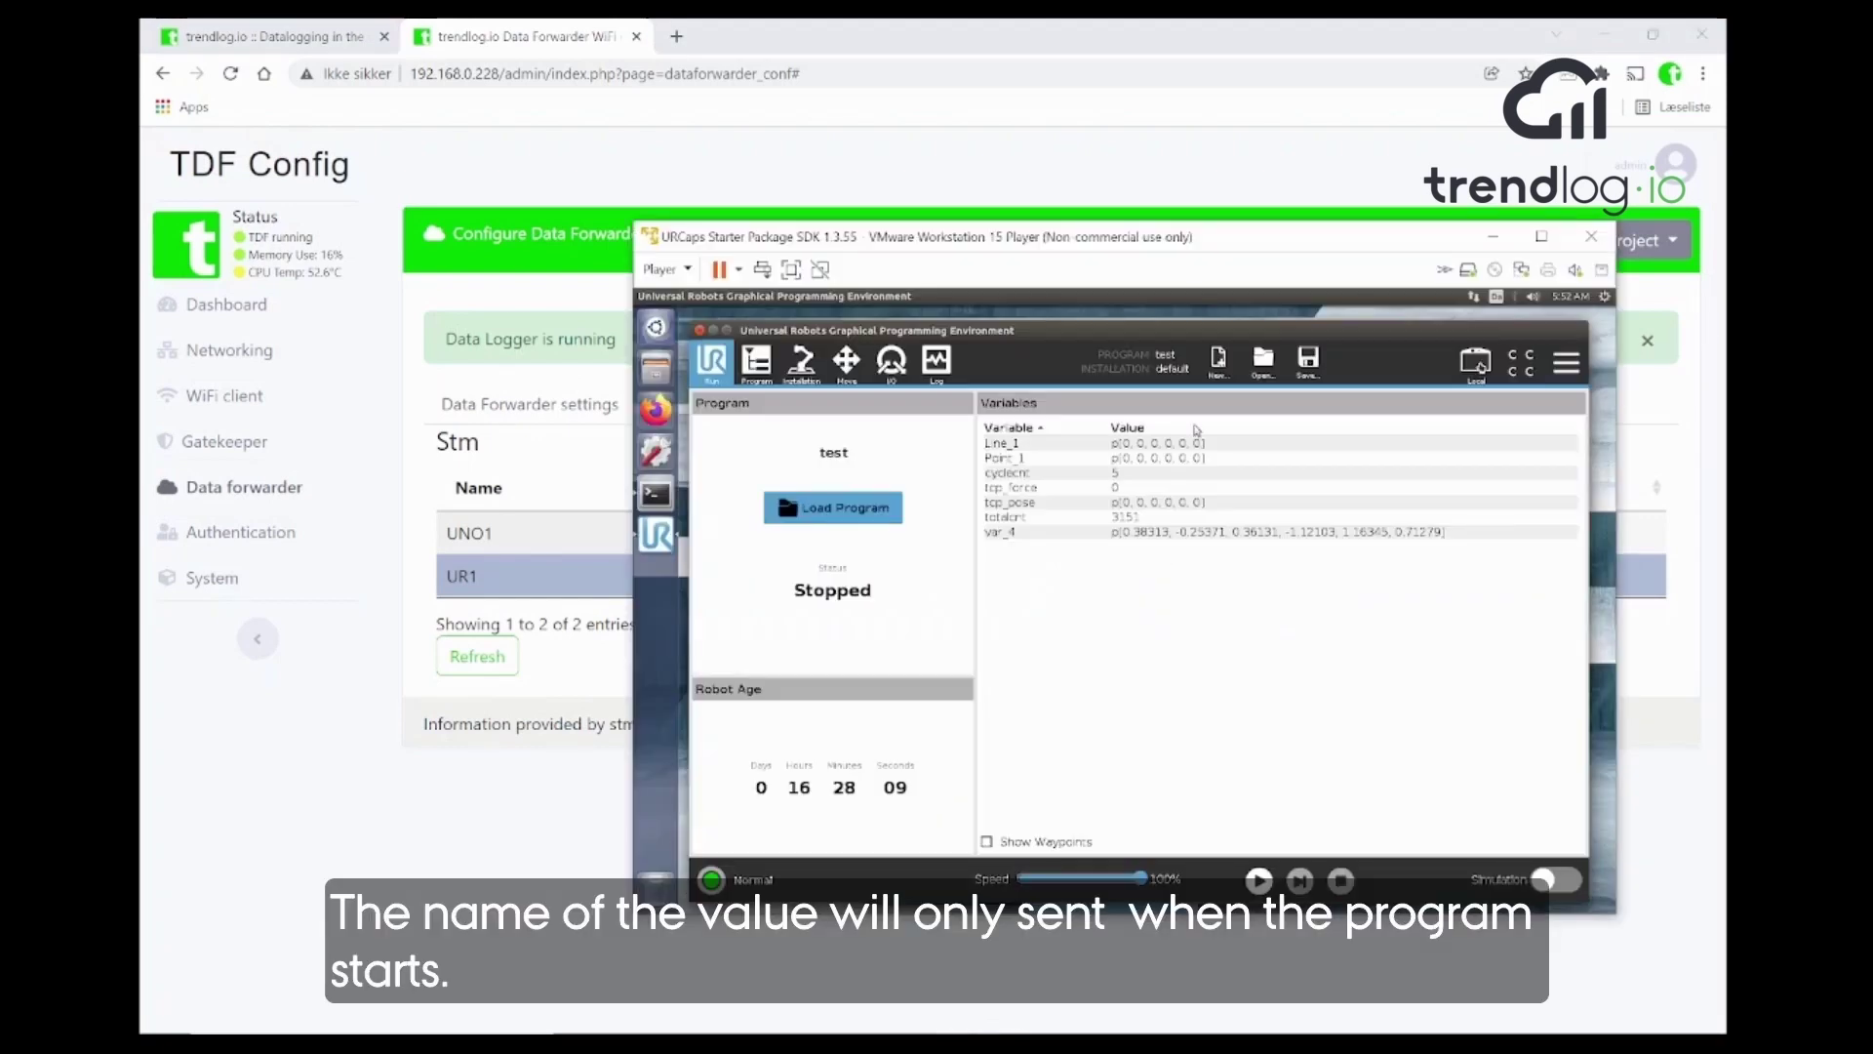
left_click_drag(1185, 250, 780, 235)
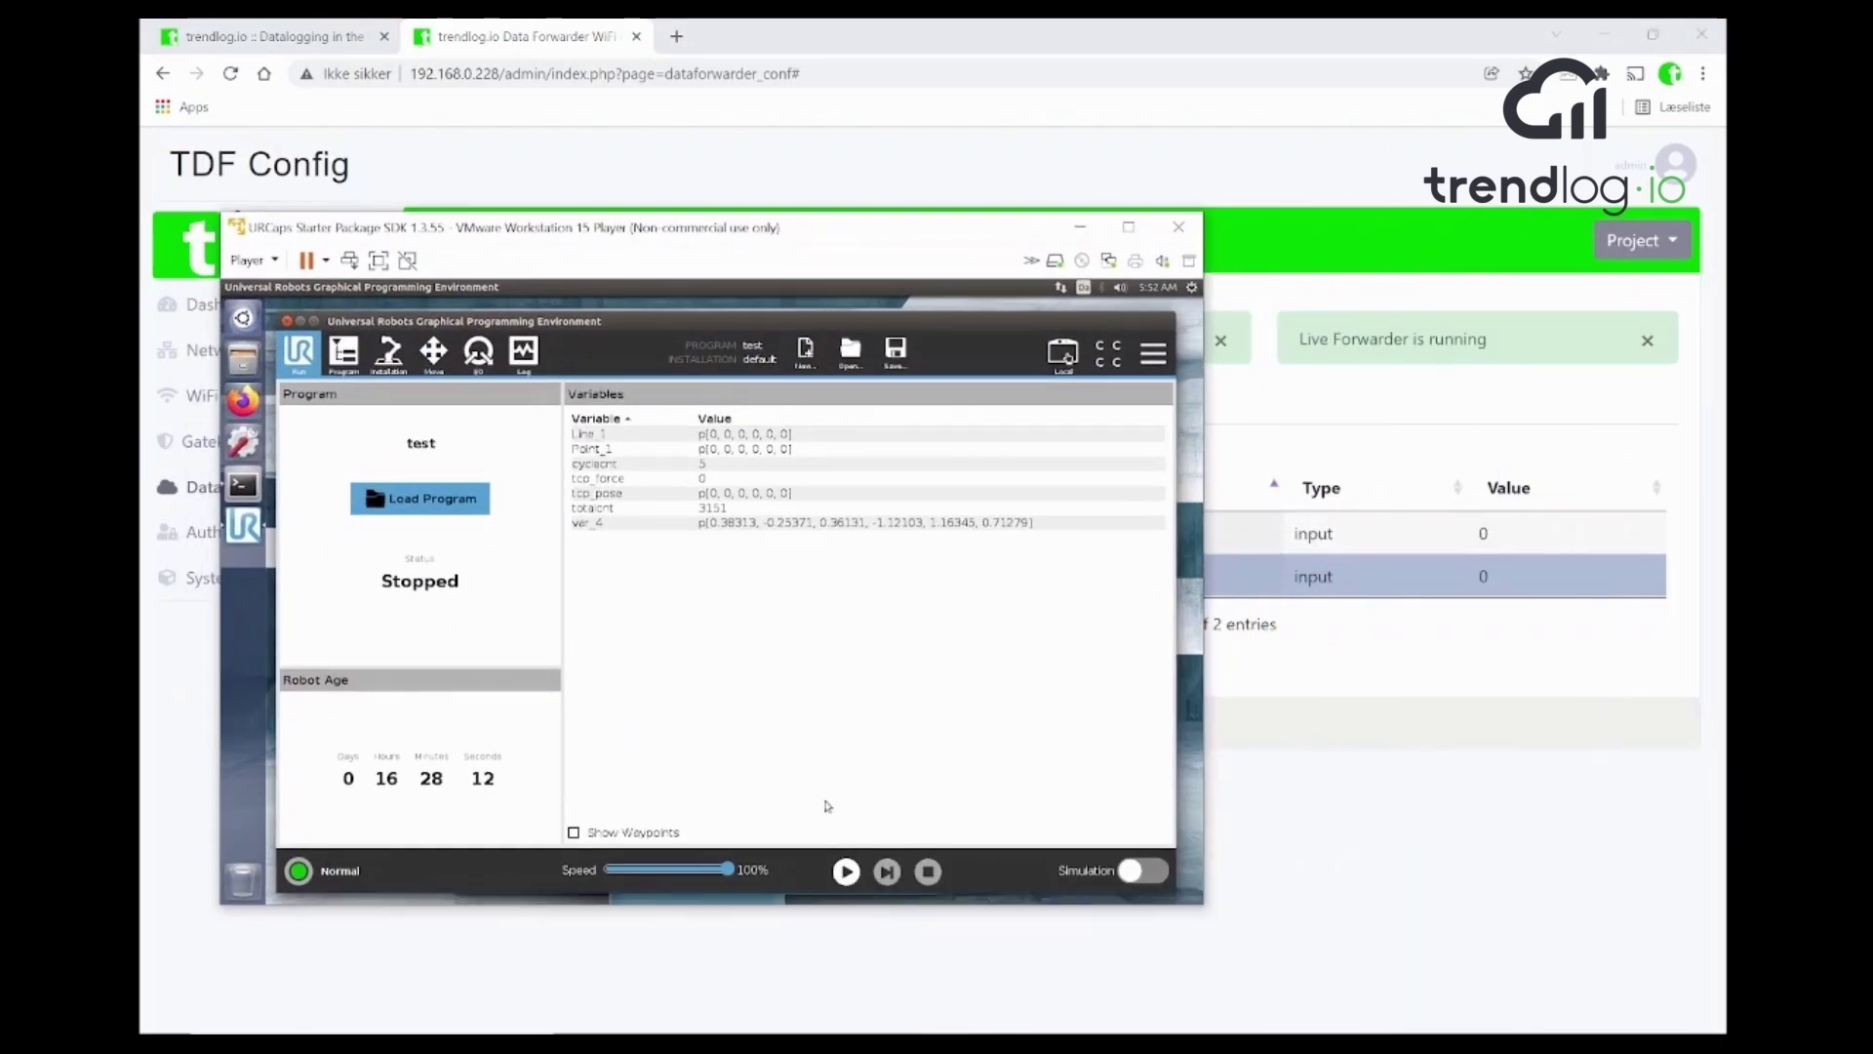
left_click(846, 873)
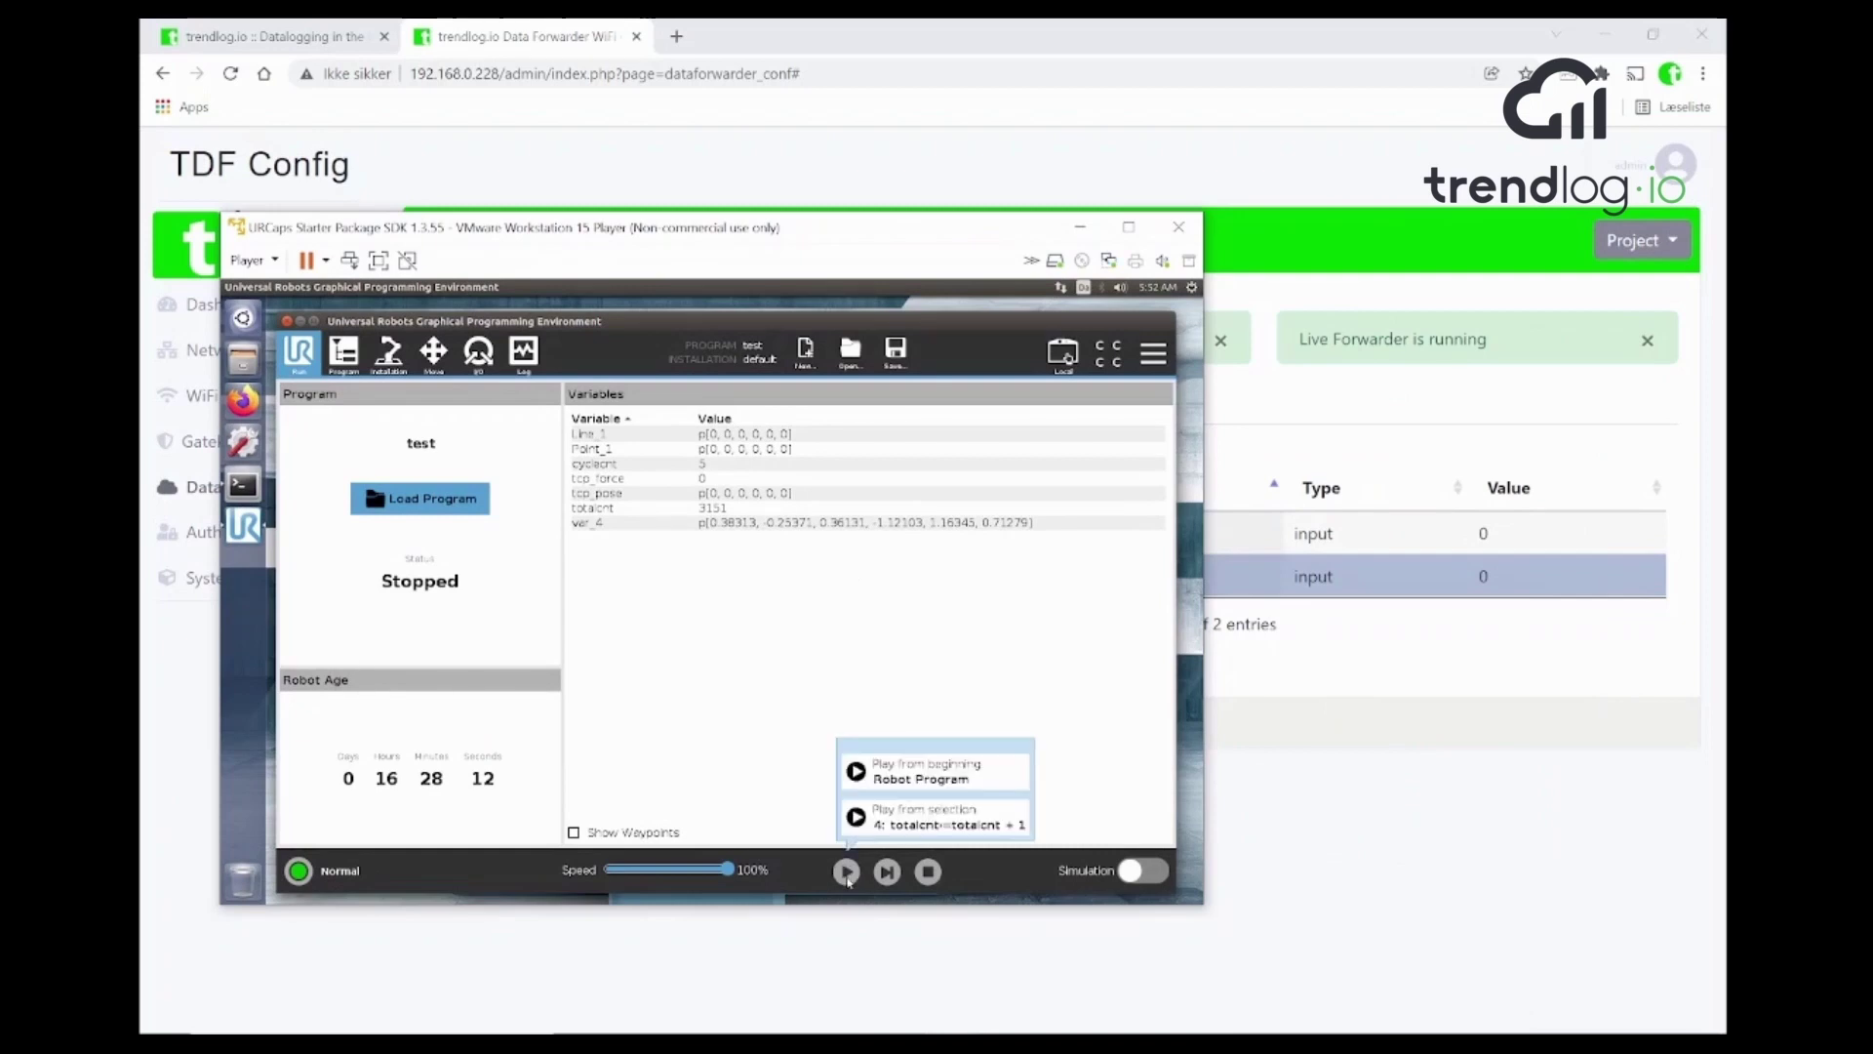
left_click(887, 770)
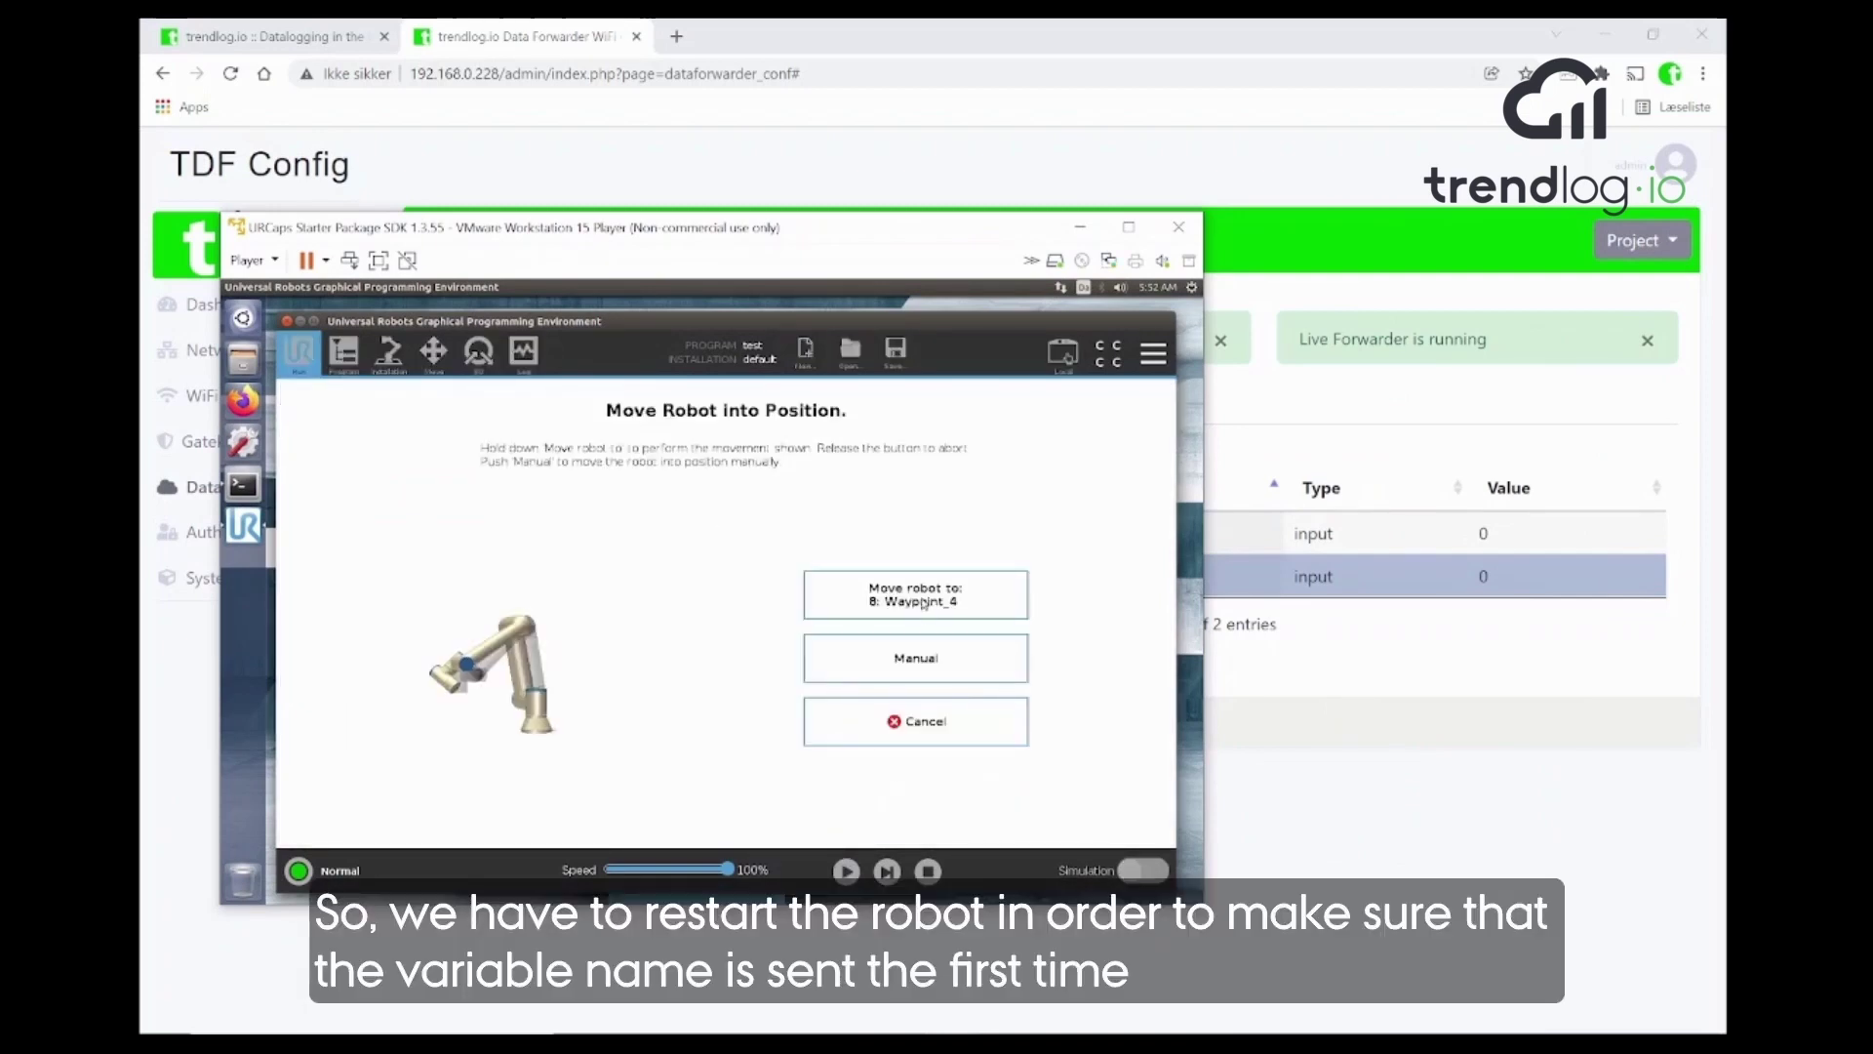
left_click(917, 599)
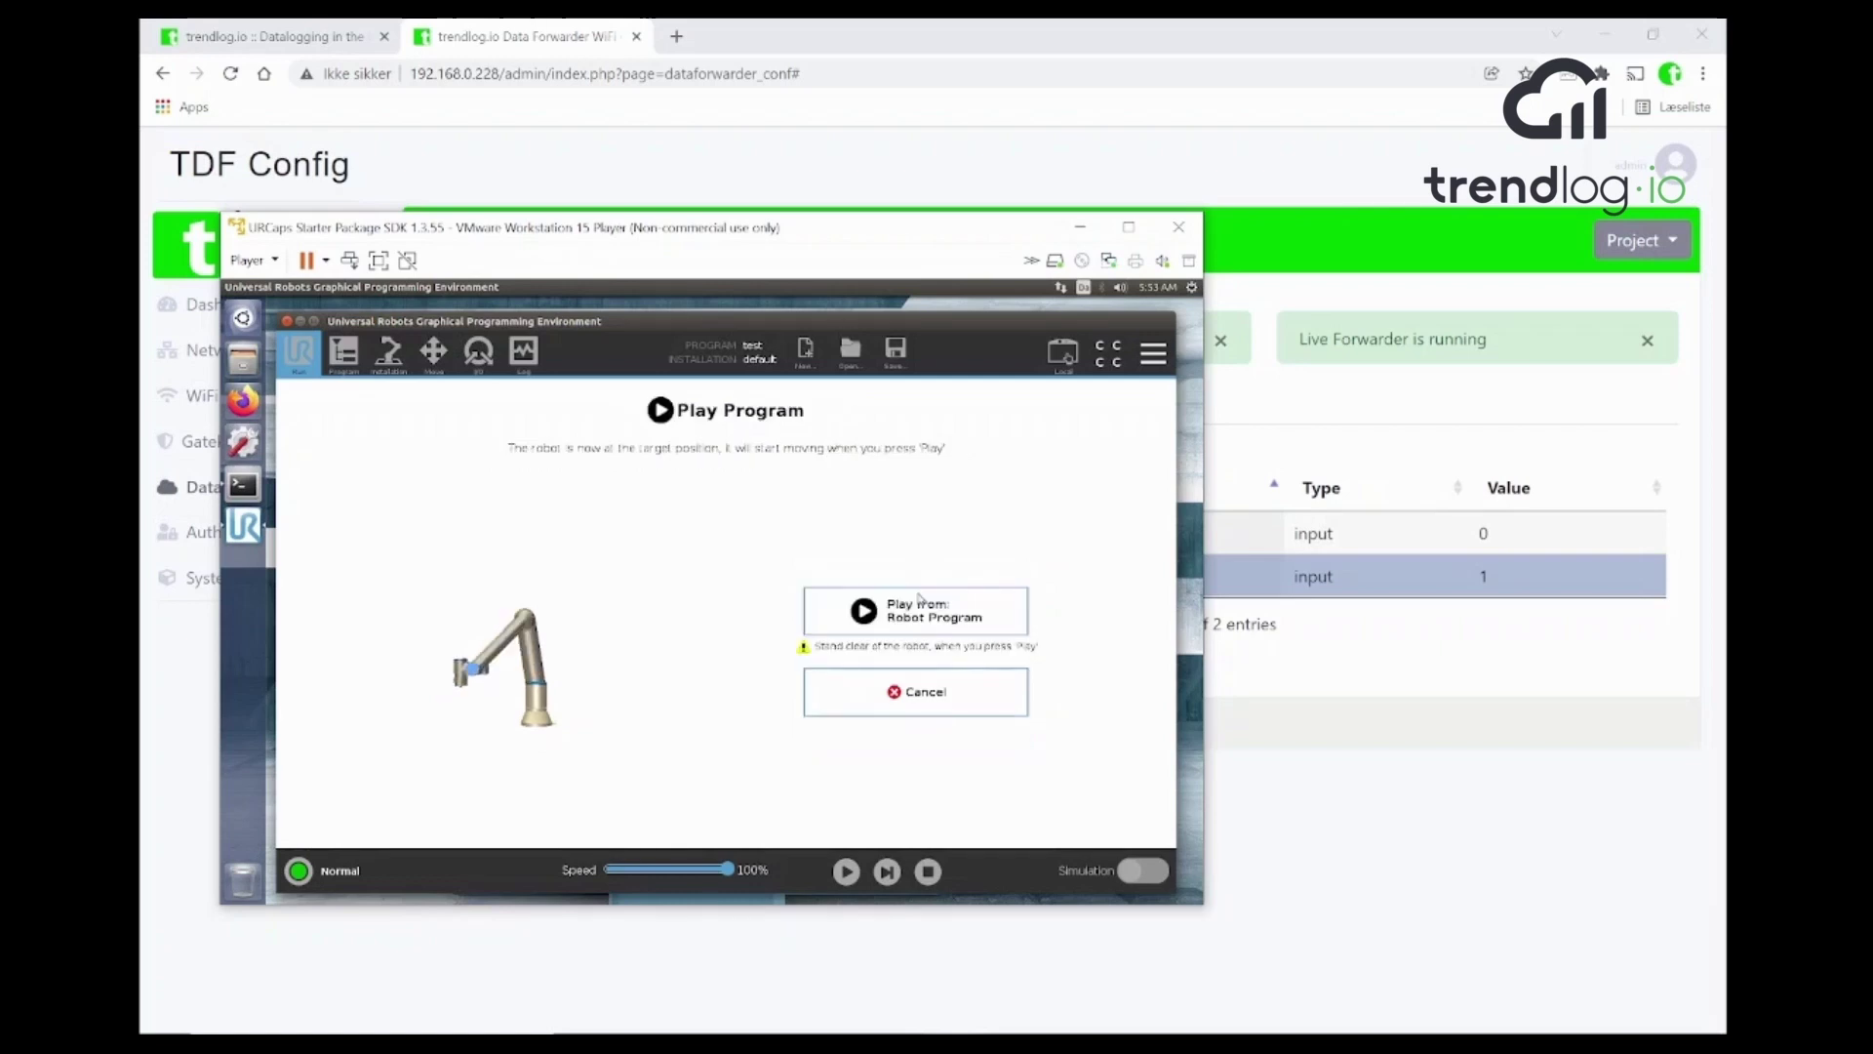
left_click(908, 619)
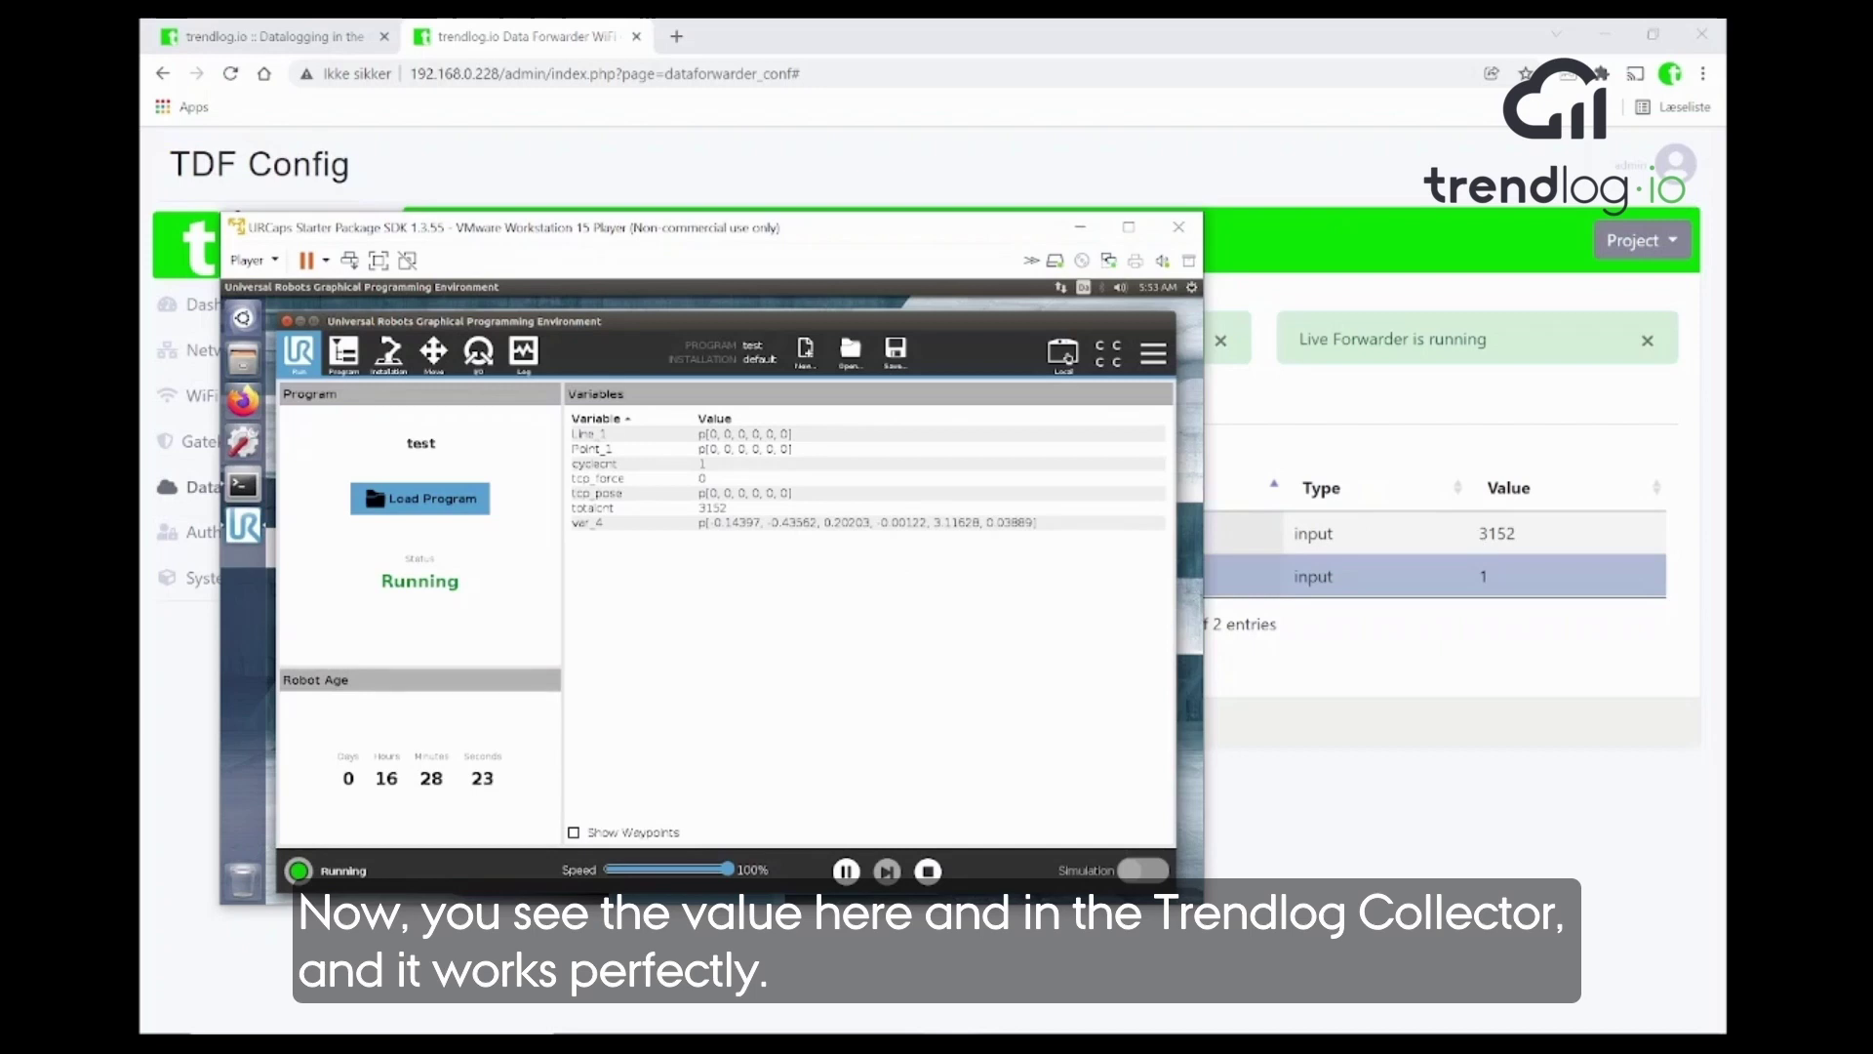
left_click(1441, 627)
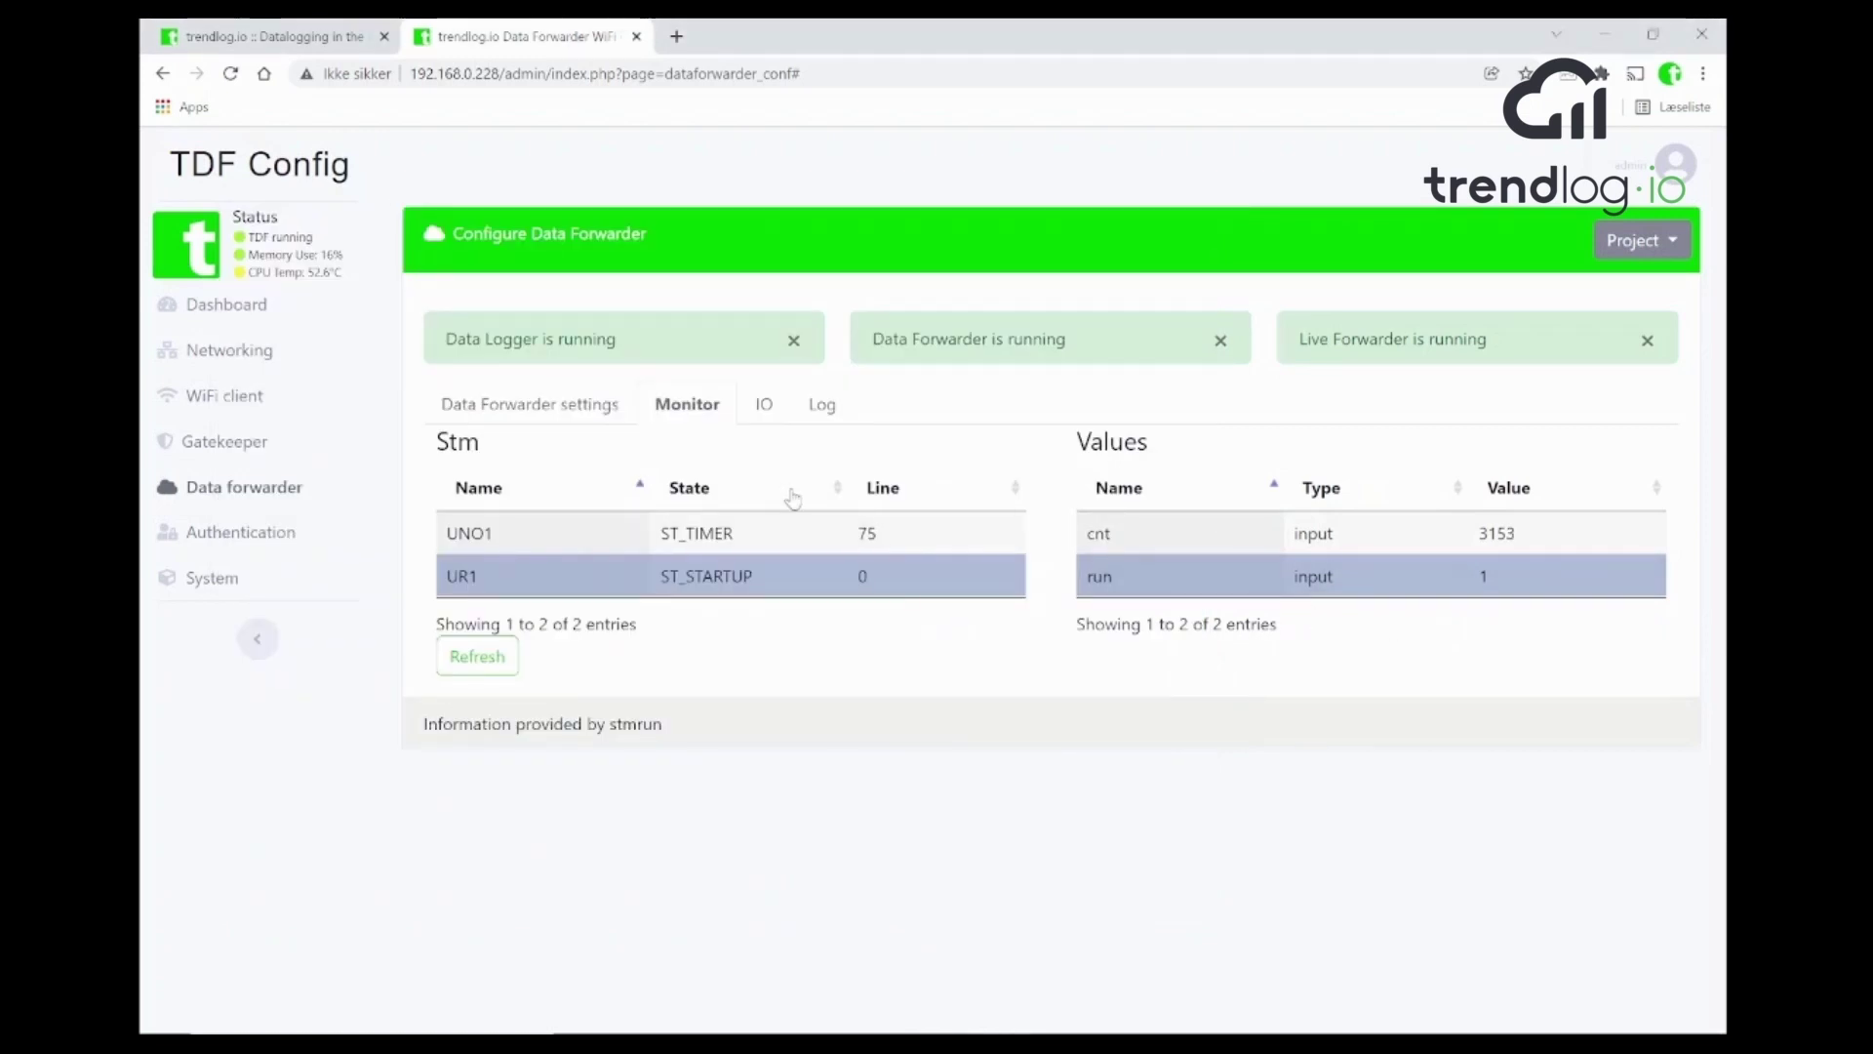
- In the Data Forwarder settings, add the cnt variable of STM UR1 to the Live Data variables
left_click(552, 406)
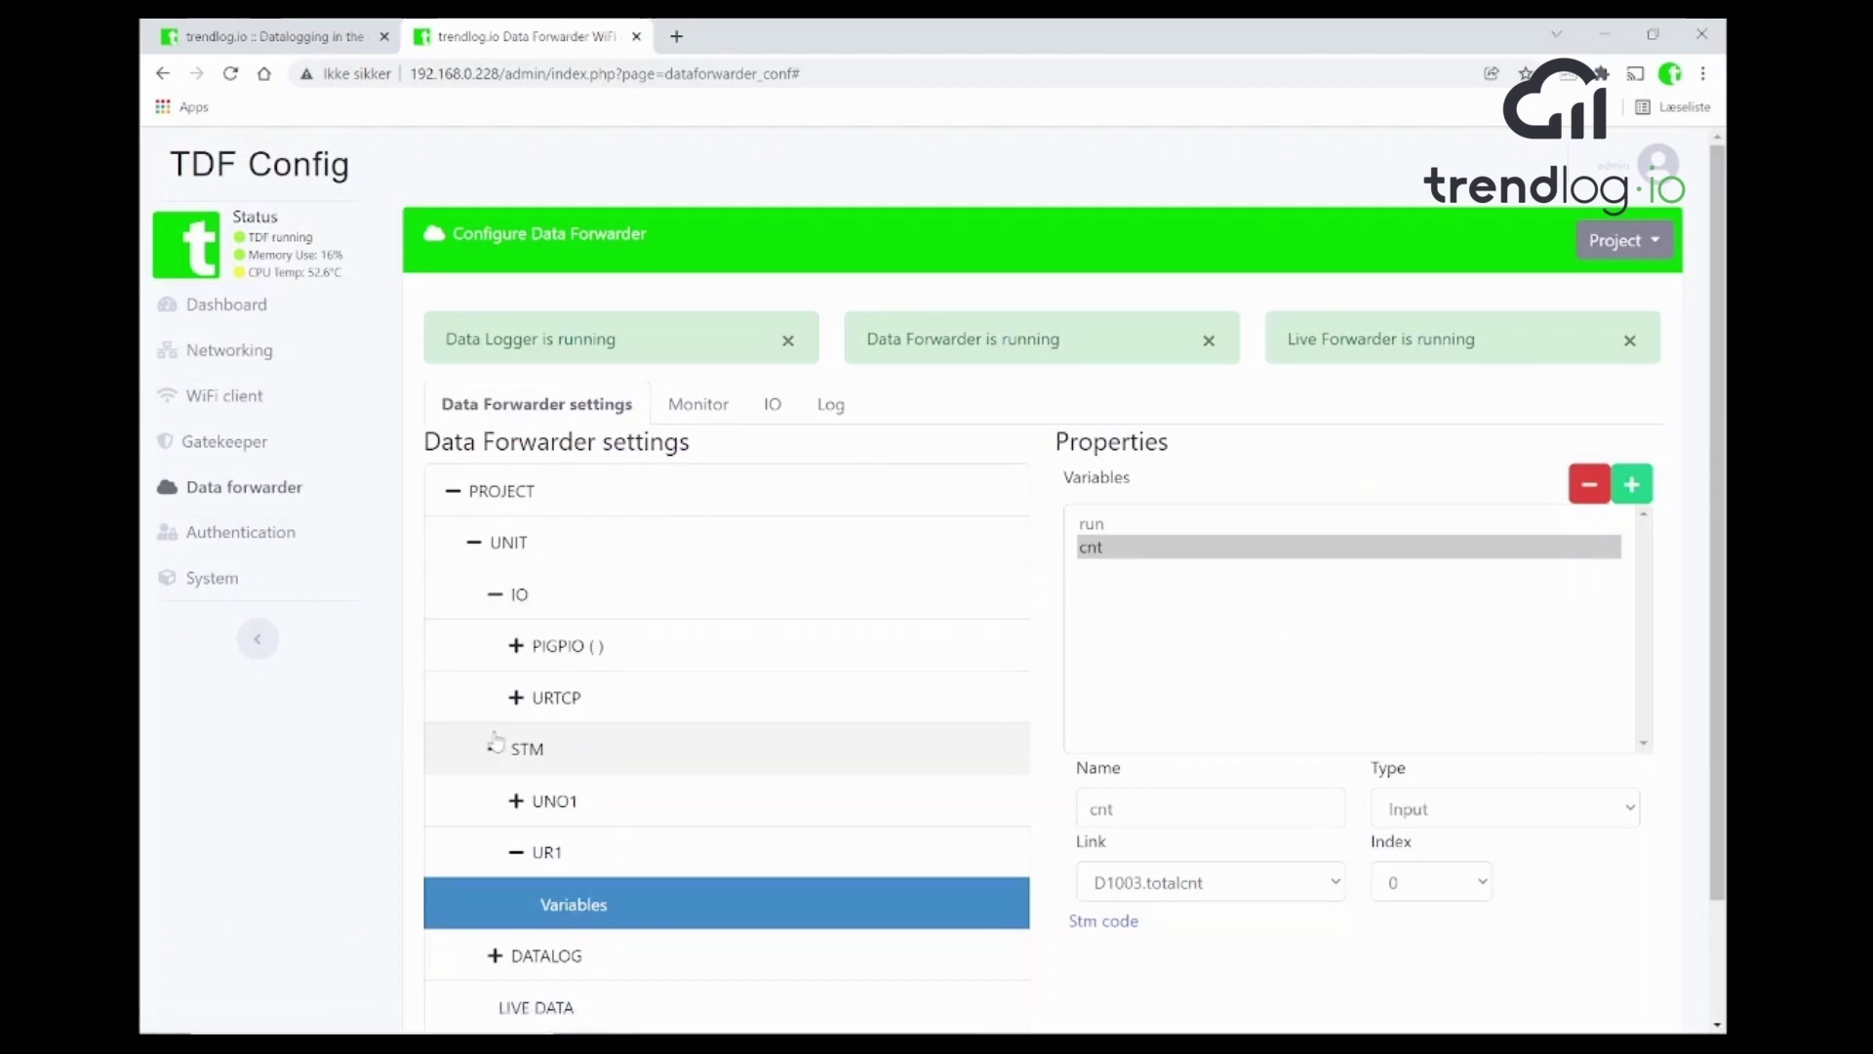
left_click(495, 753)
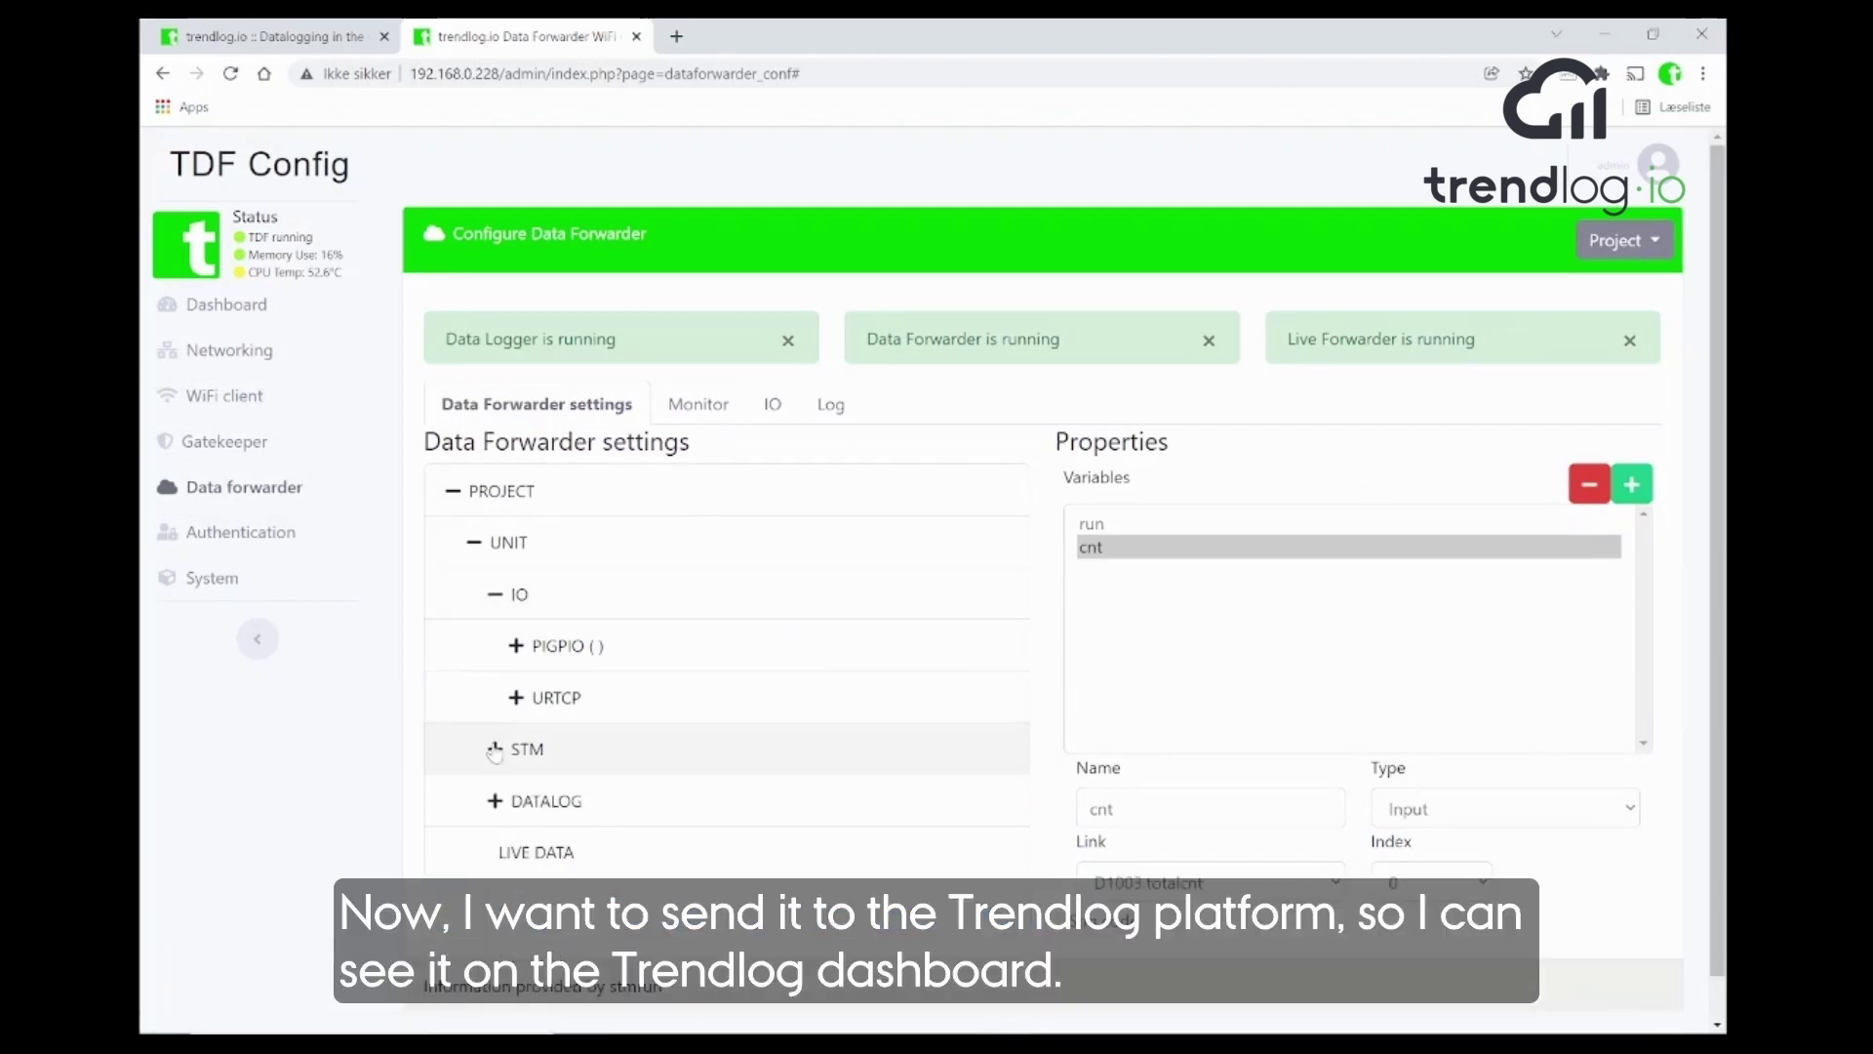
left_click(503, 599)
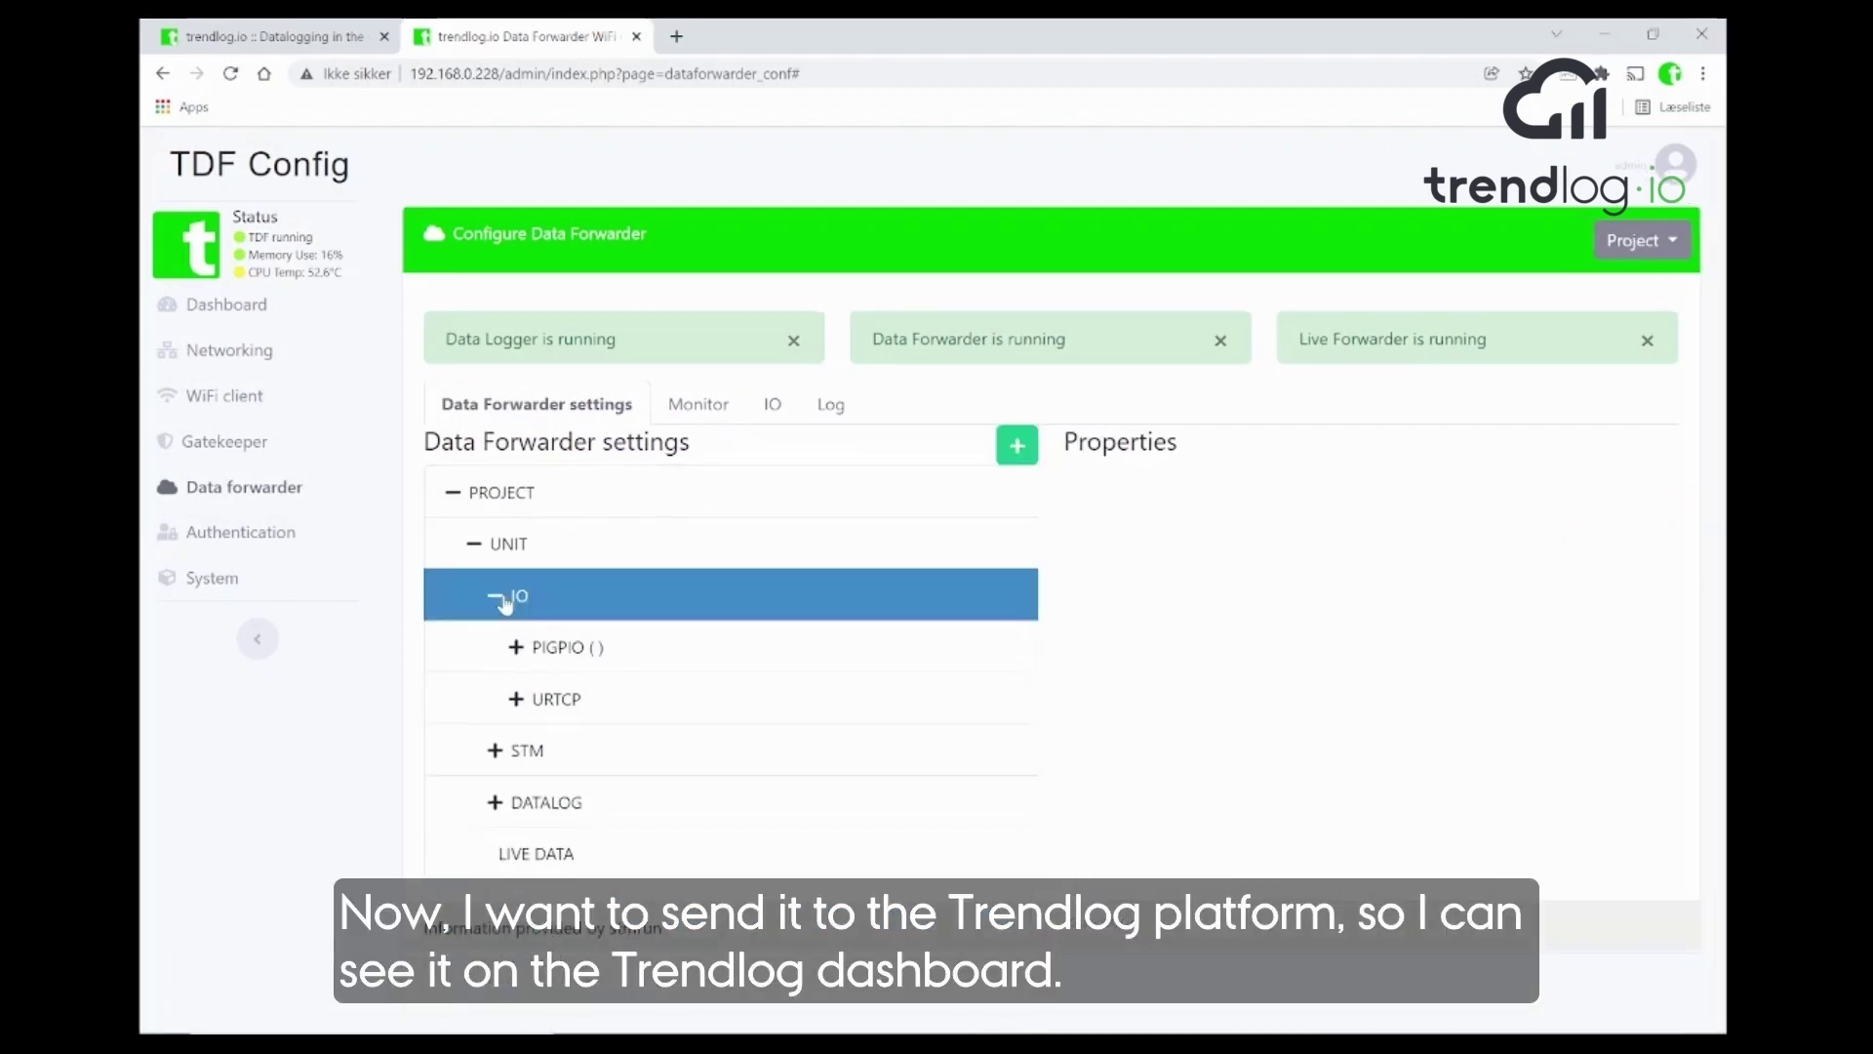
left_click(527, 858)
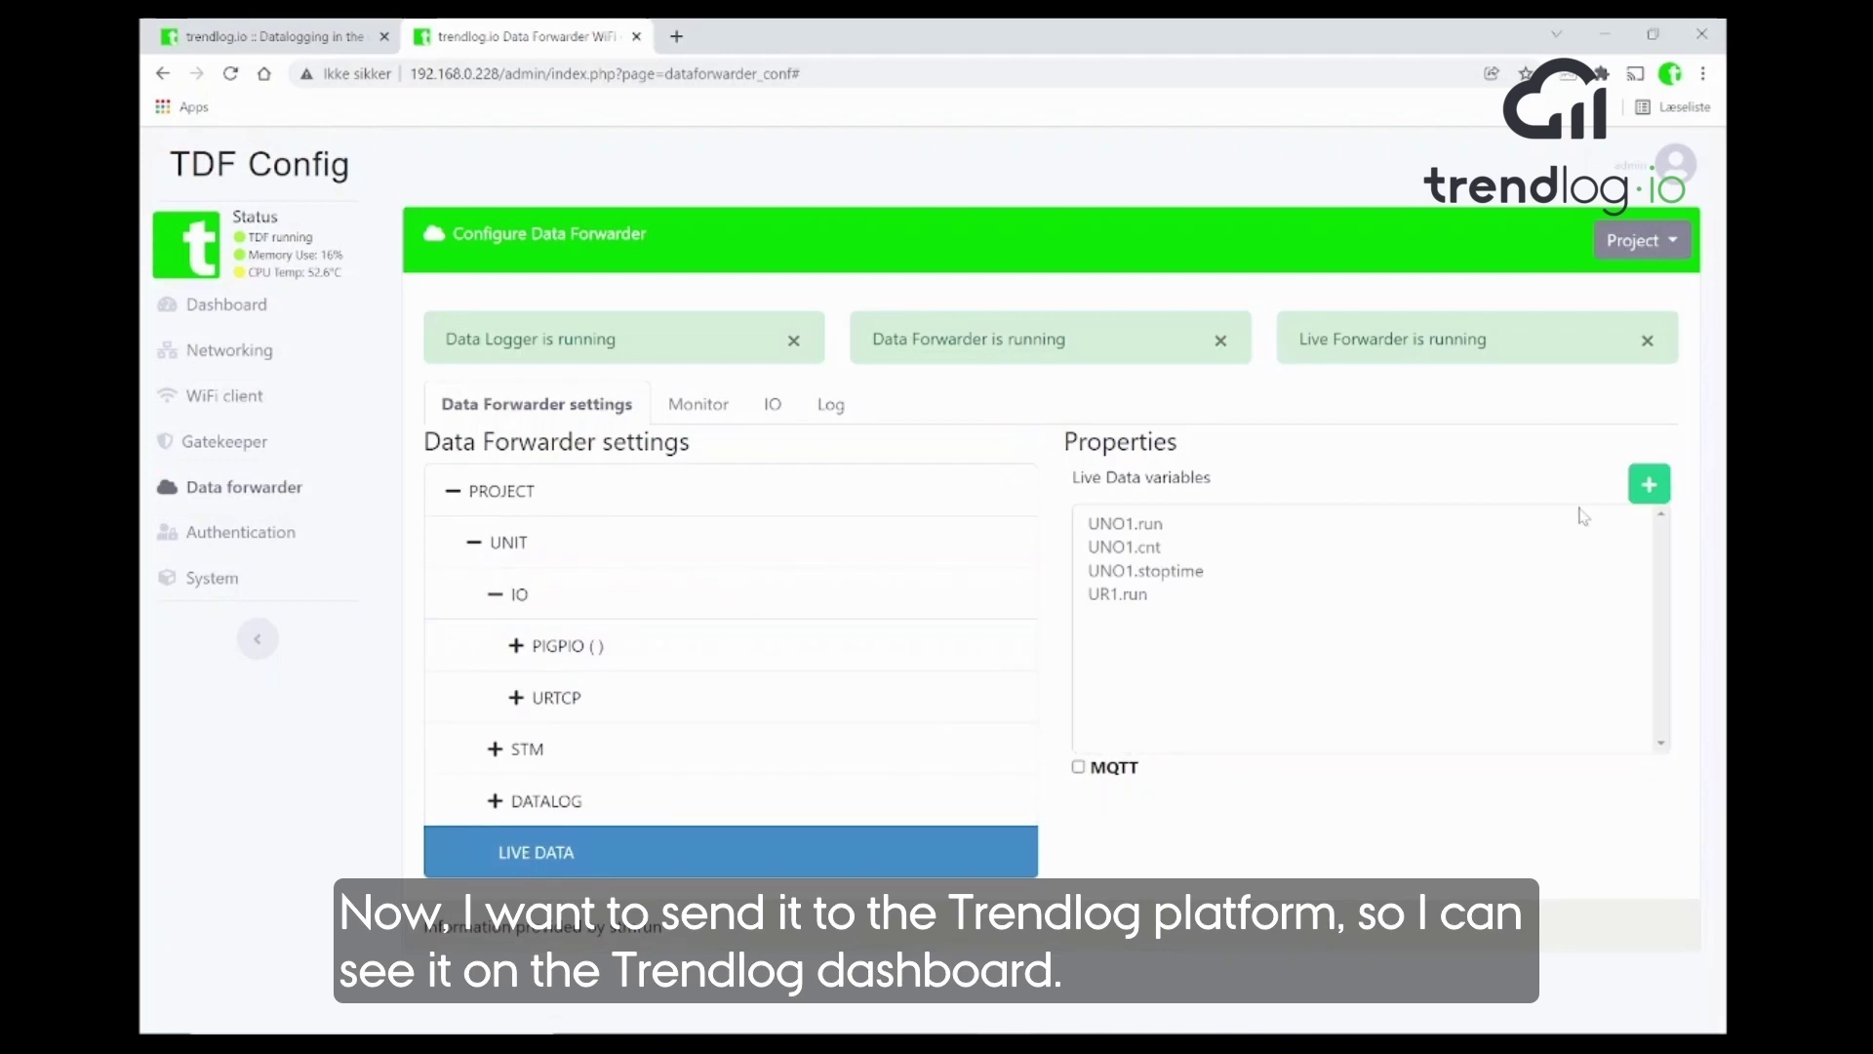
left_click(1644, 490)
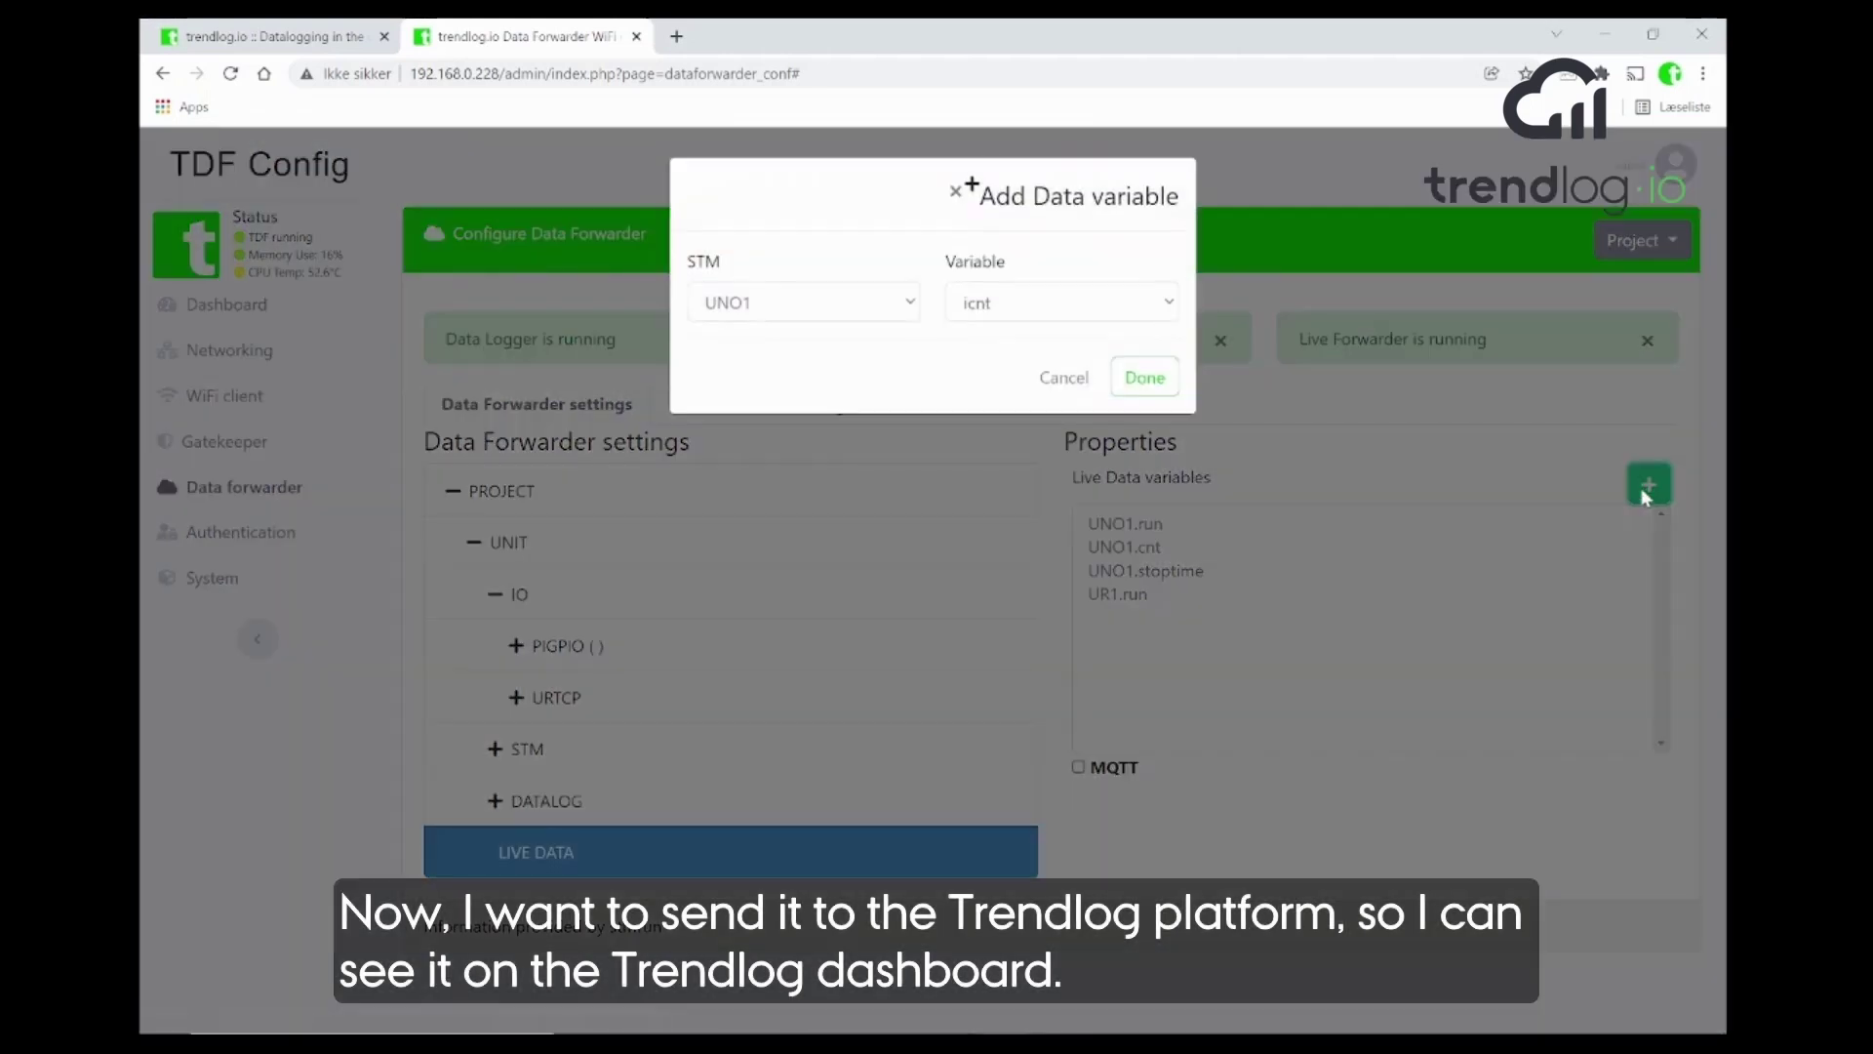
left_click(875, 300)
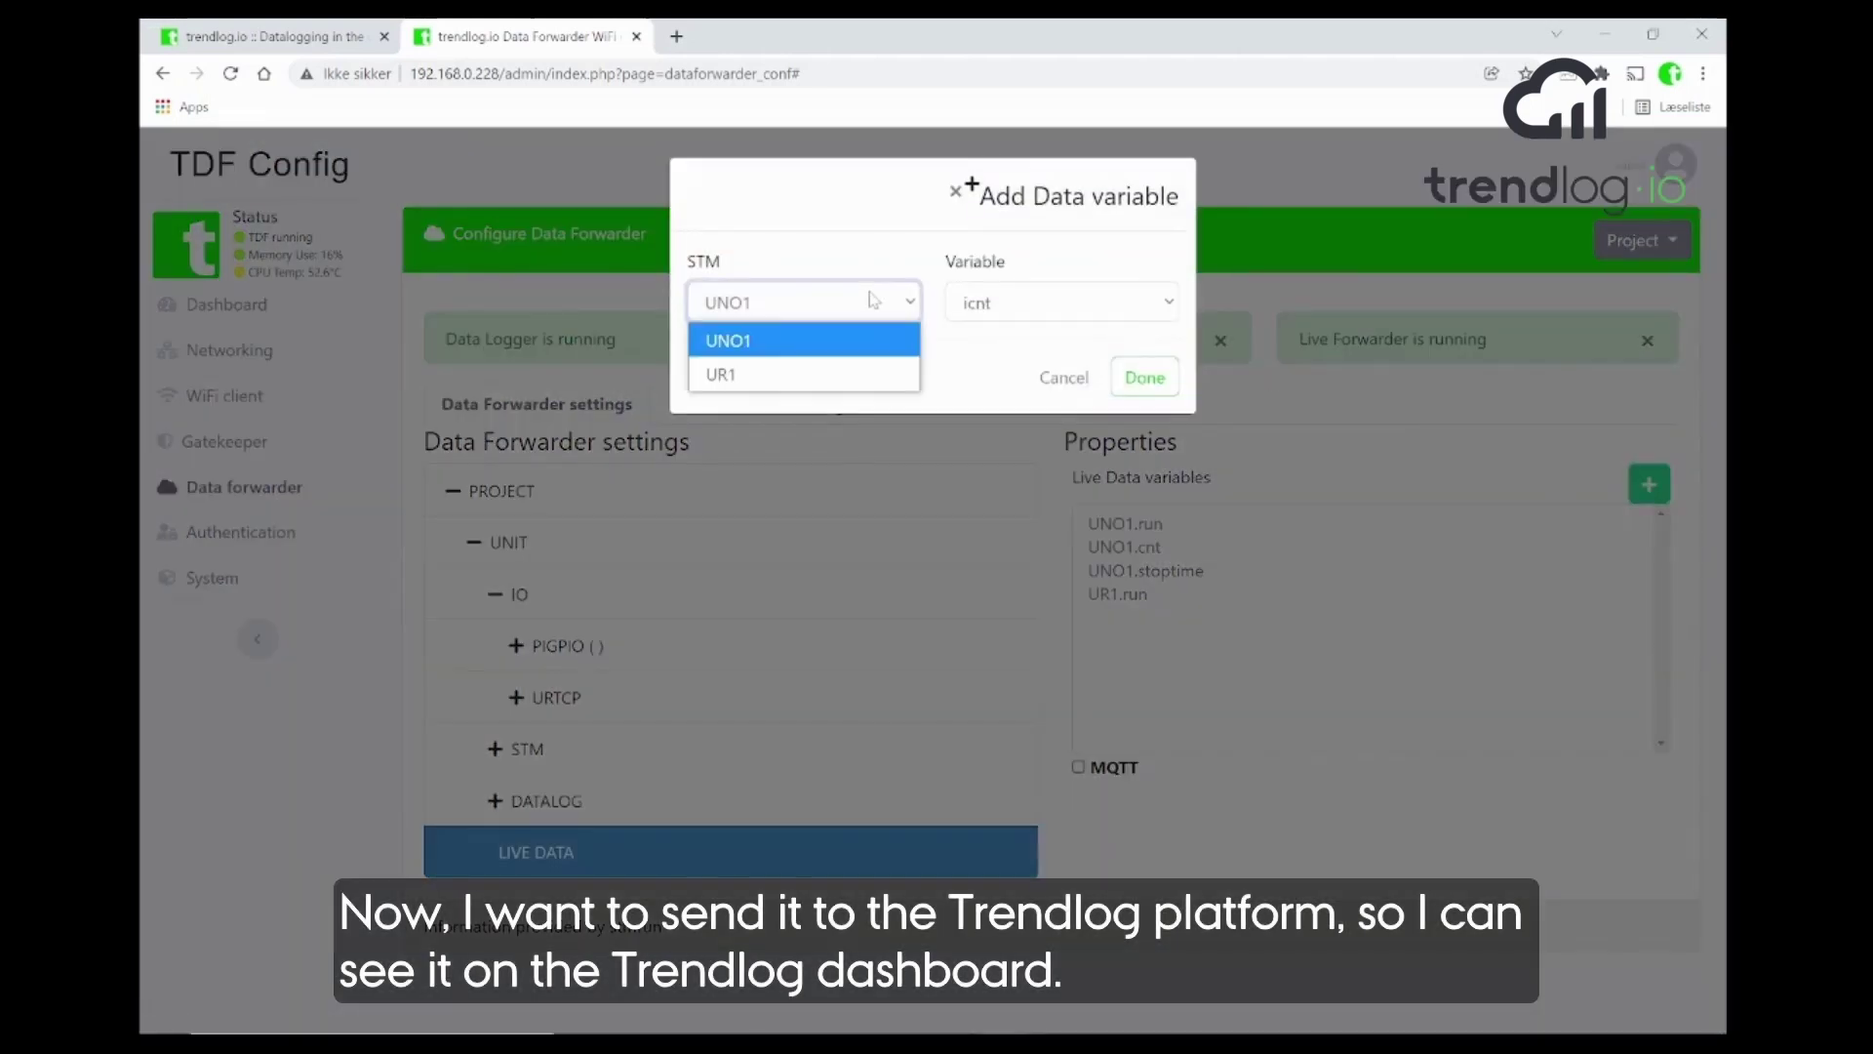
left_click(836, 375)
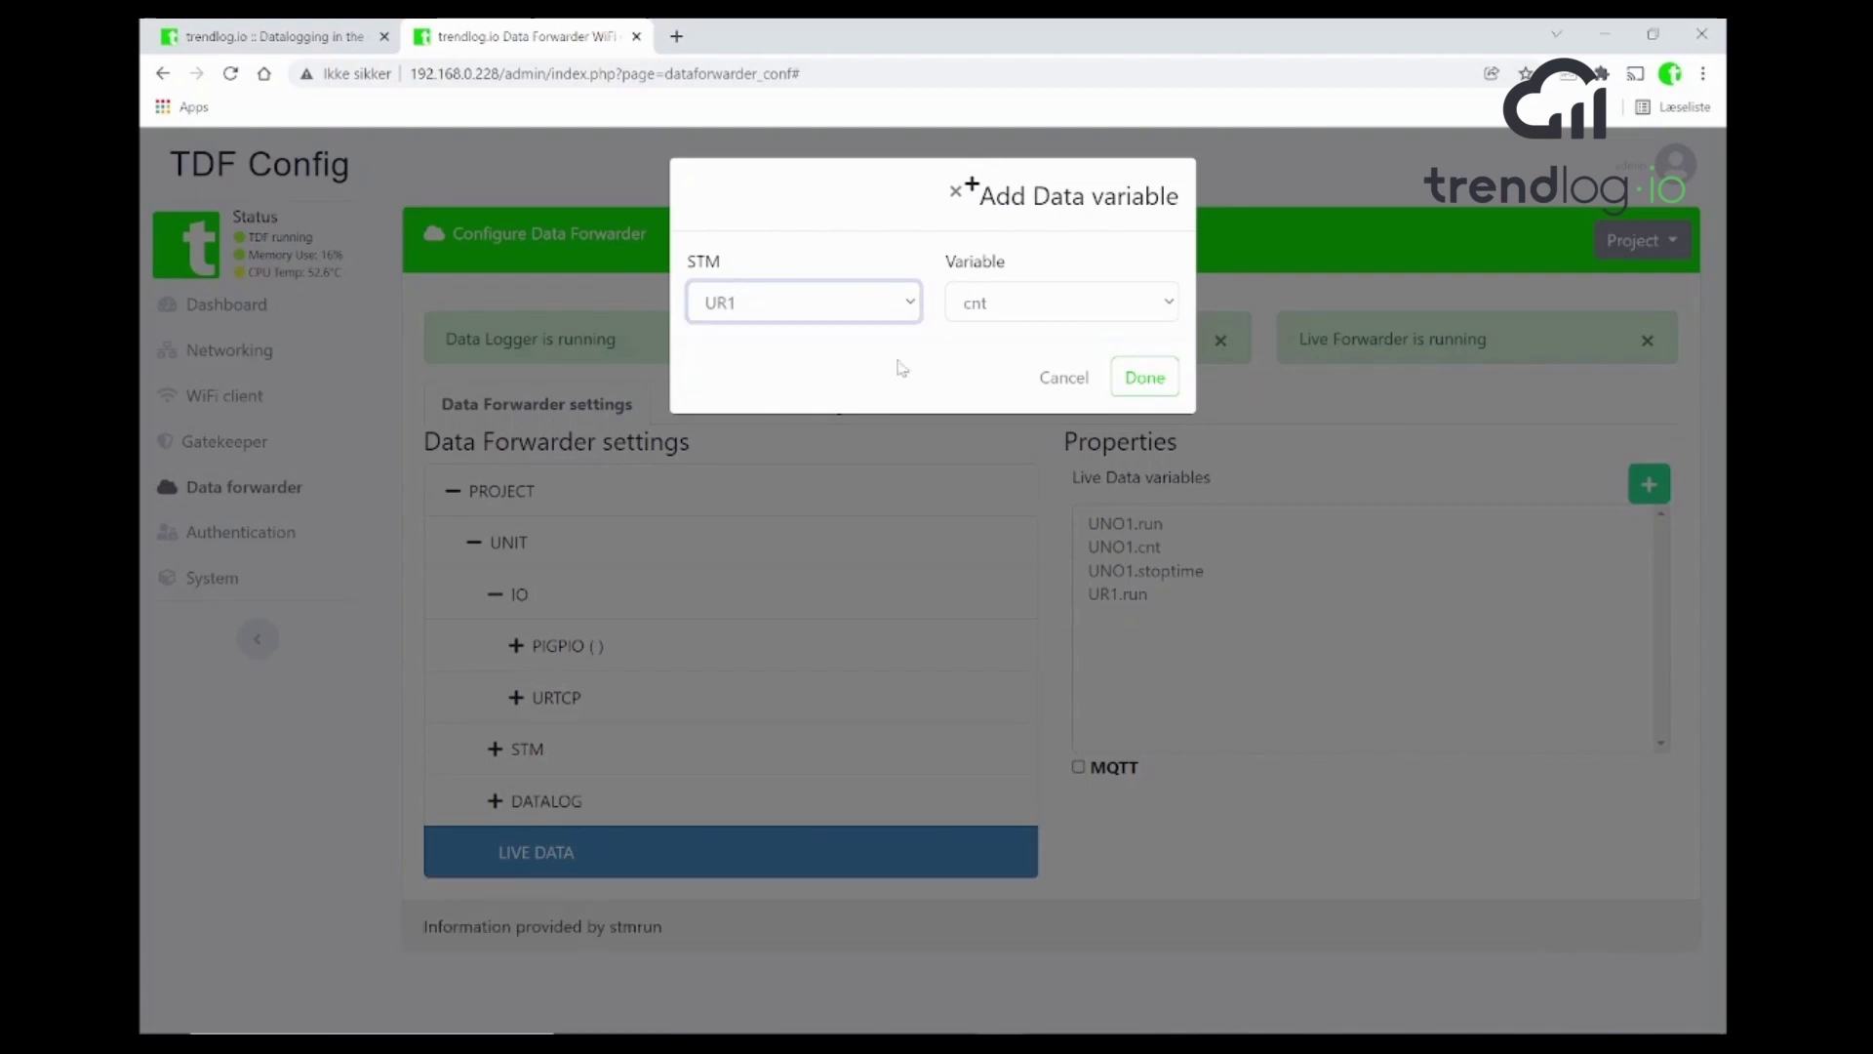
left_click(1034, 309)
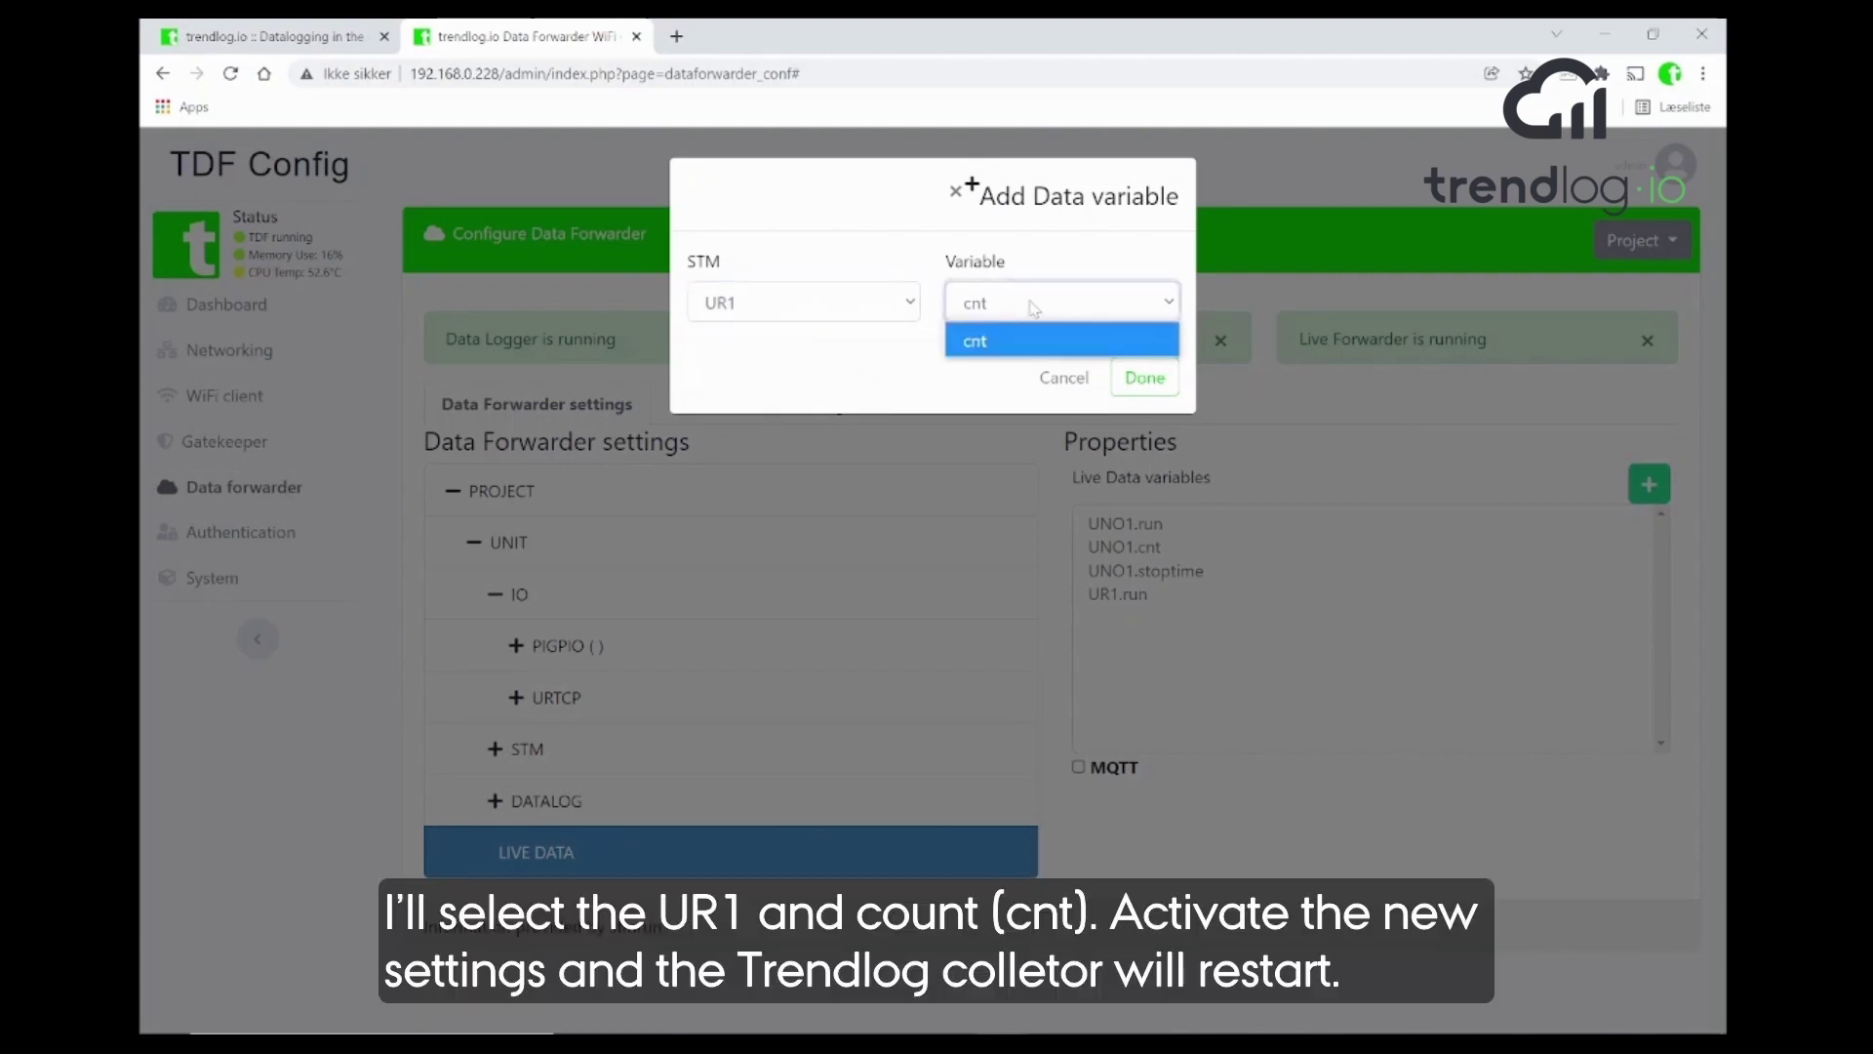
left_click(1016, 351)
left_click(1144, 384)
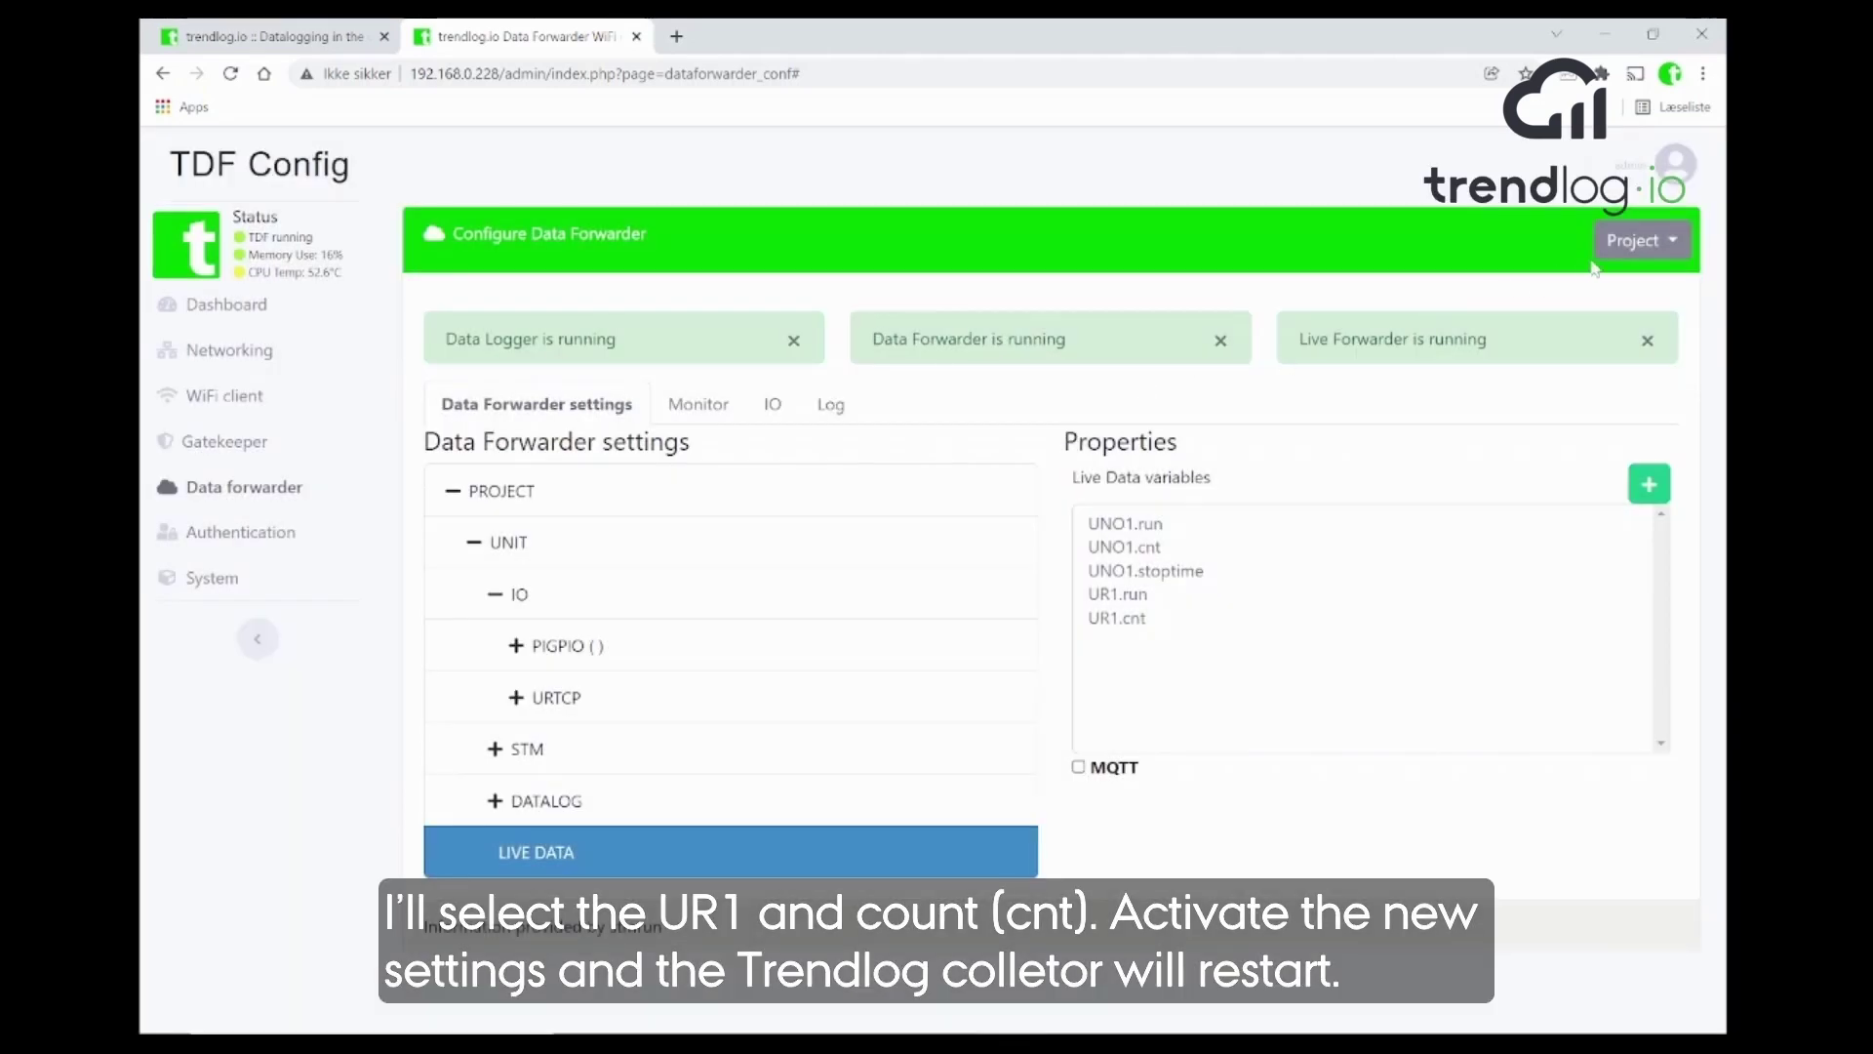
- Activate the project's new Data Forwarder settings and restart to apply the changes
left_click(1660, 242)
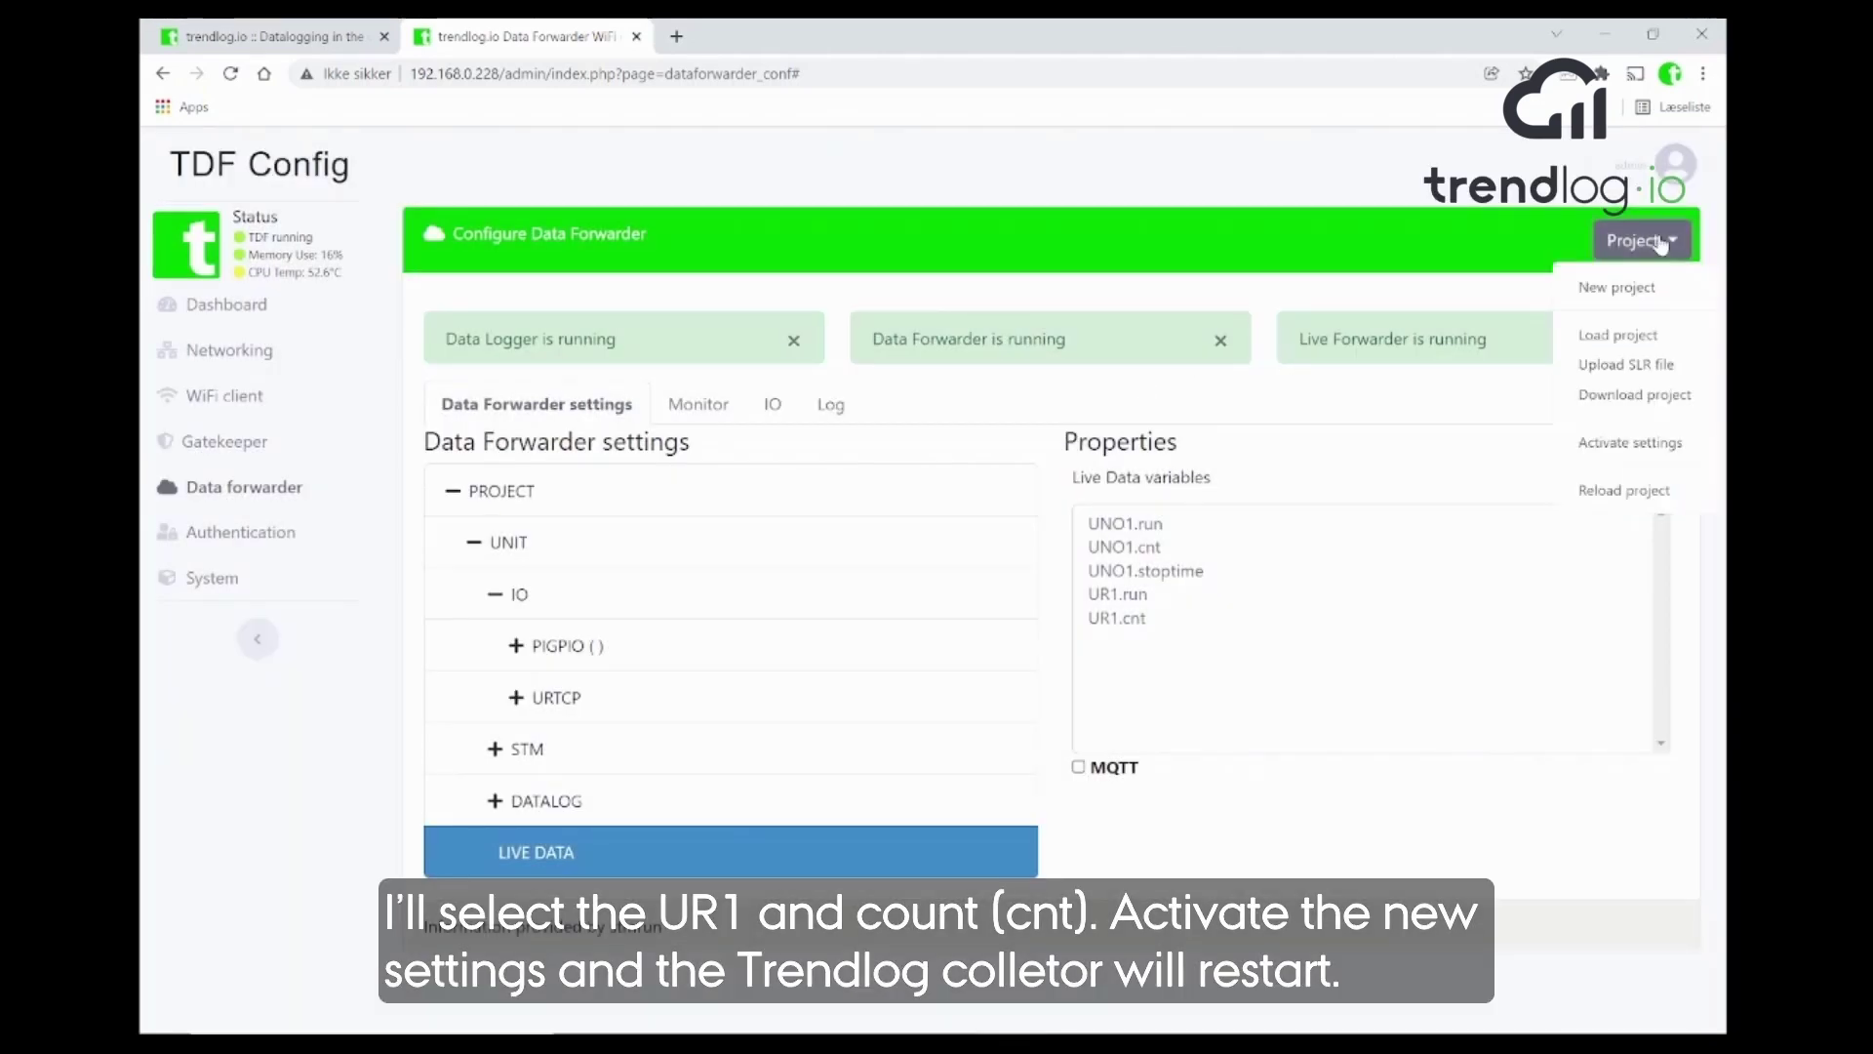
left_click(1625, 445)
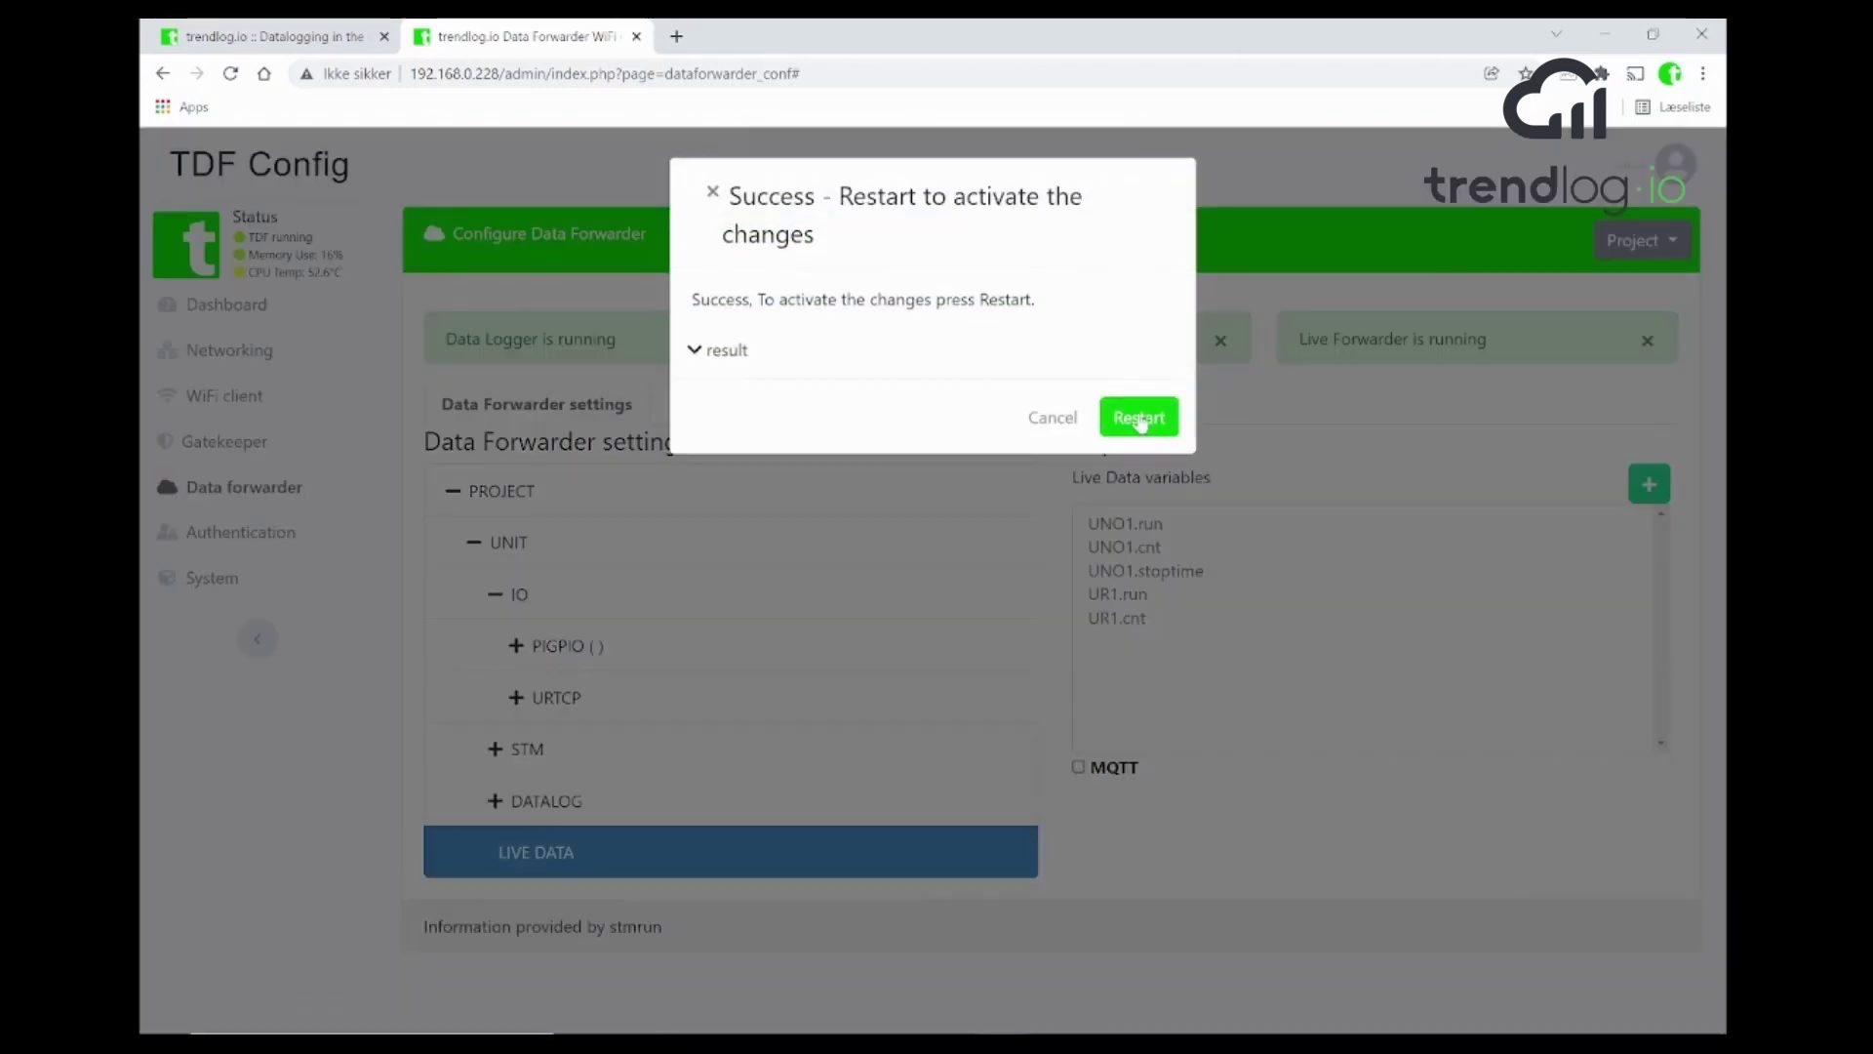
left_click(1140, 420)
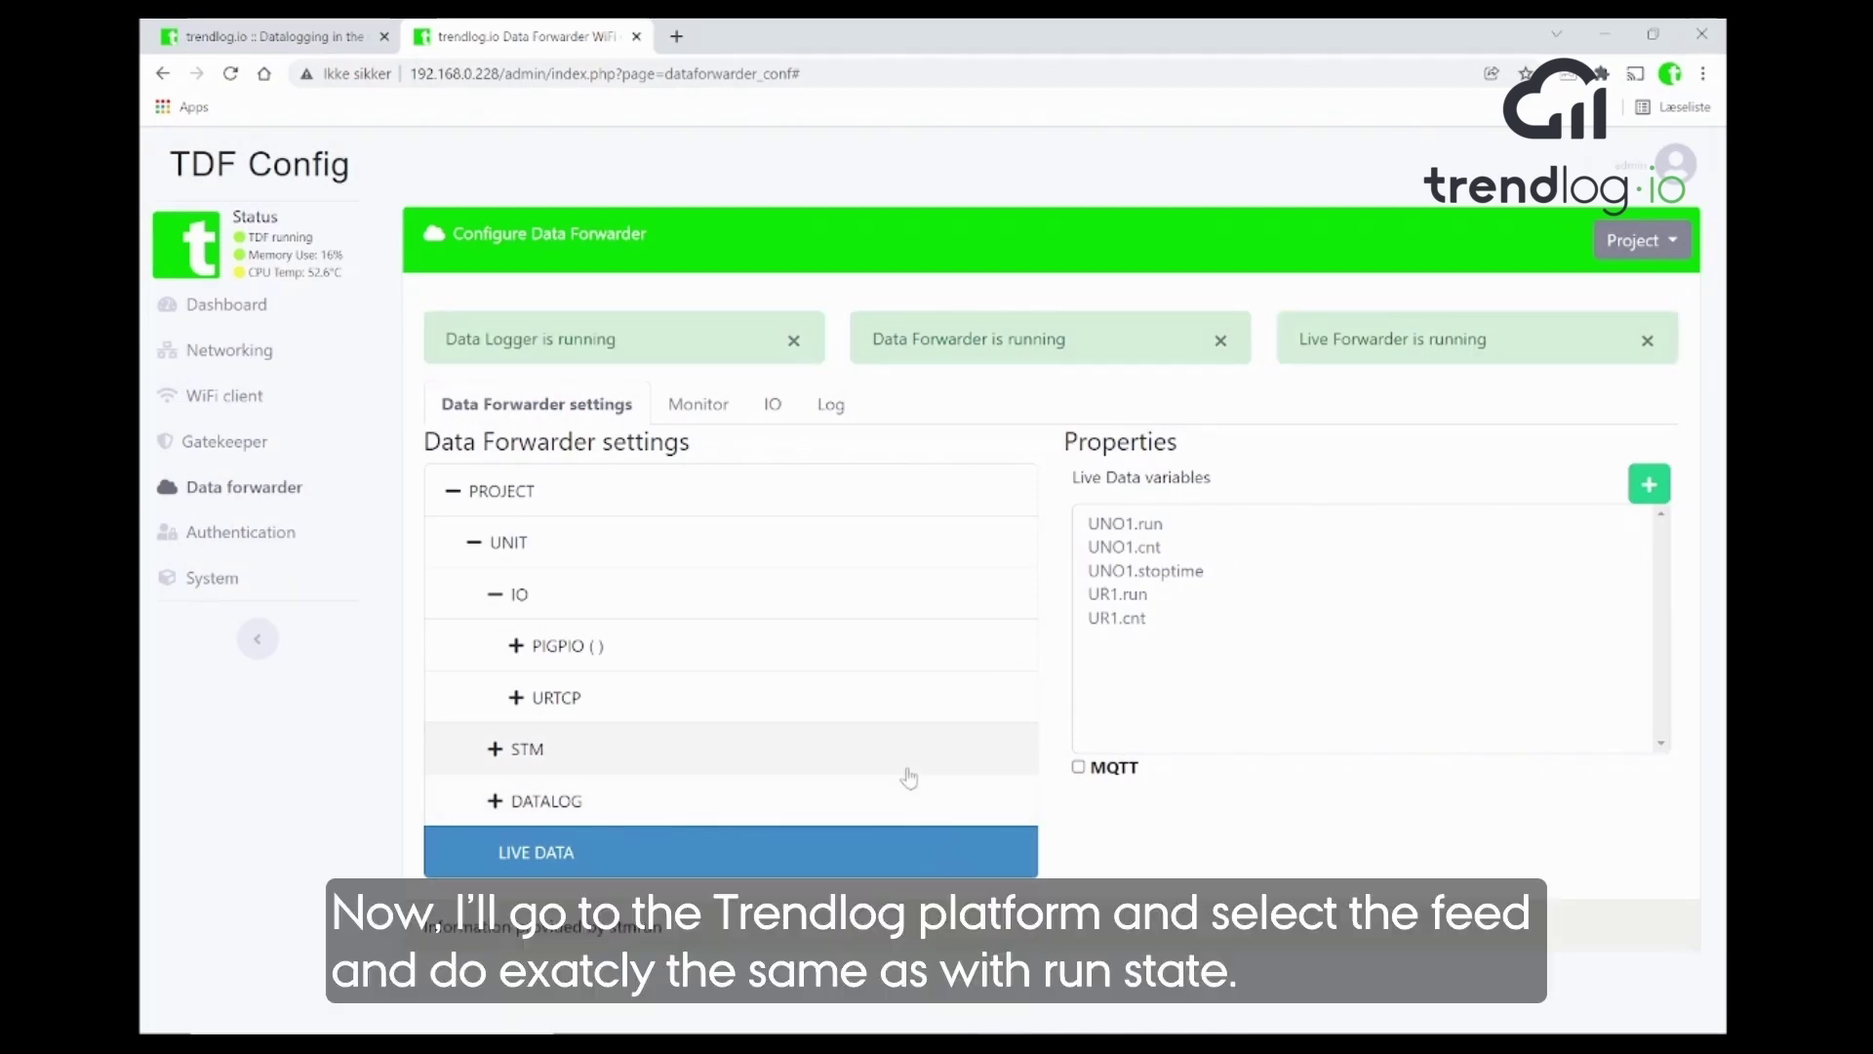
- Switch to the Trendlog platform, filter the feeds by UR1 and copy the name of the a1c8df5e_UR1_run feed
left_click(300, 46)
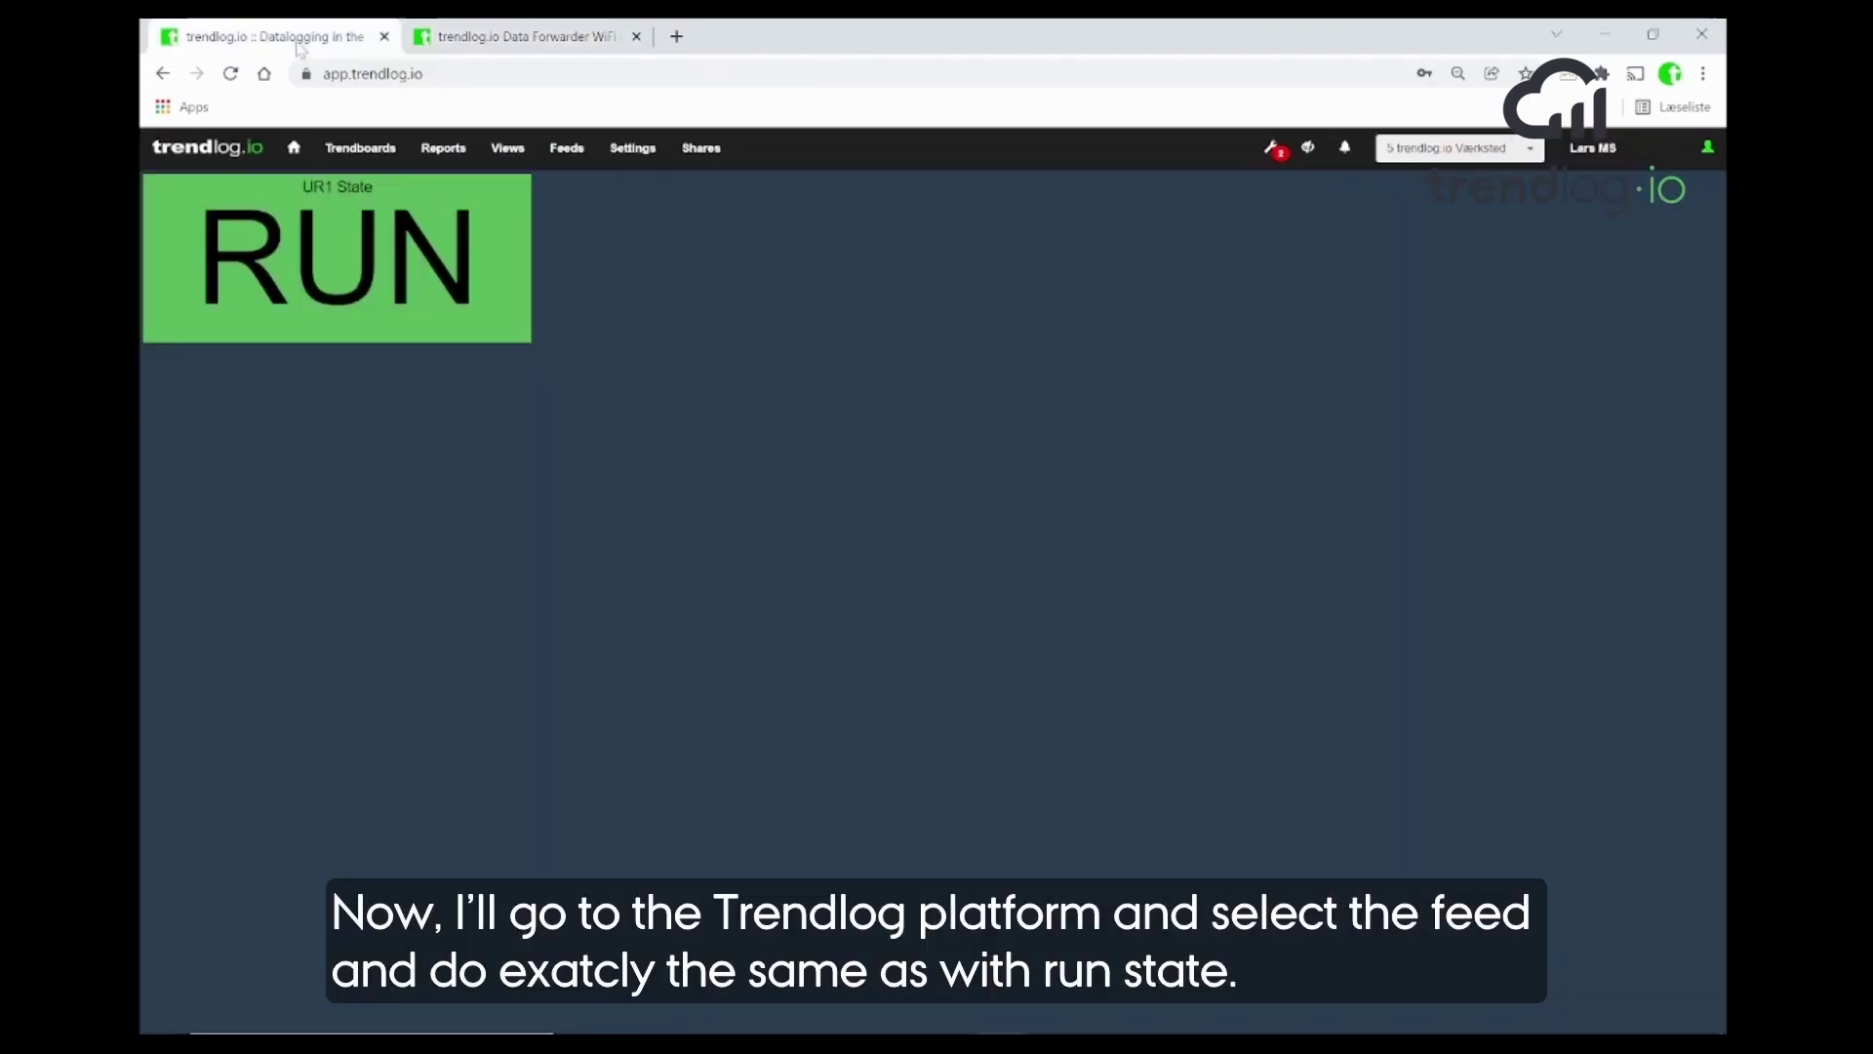
left_click(565, 149)
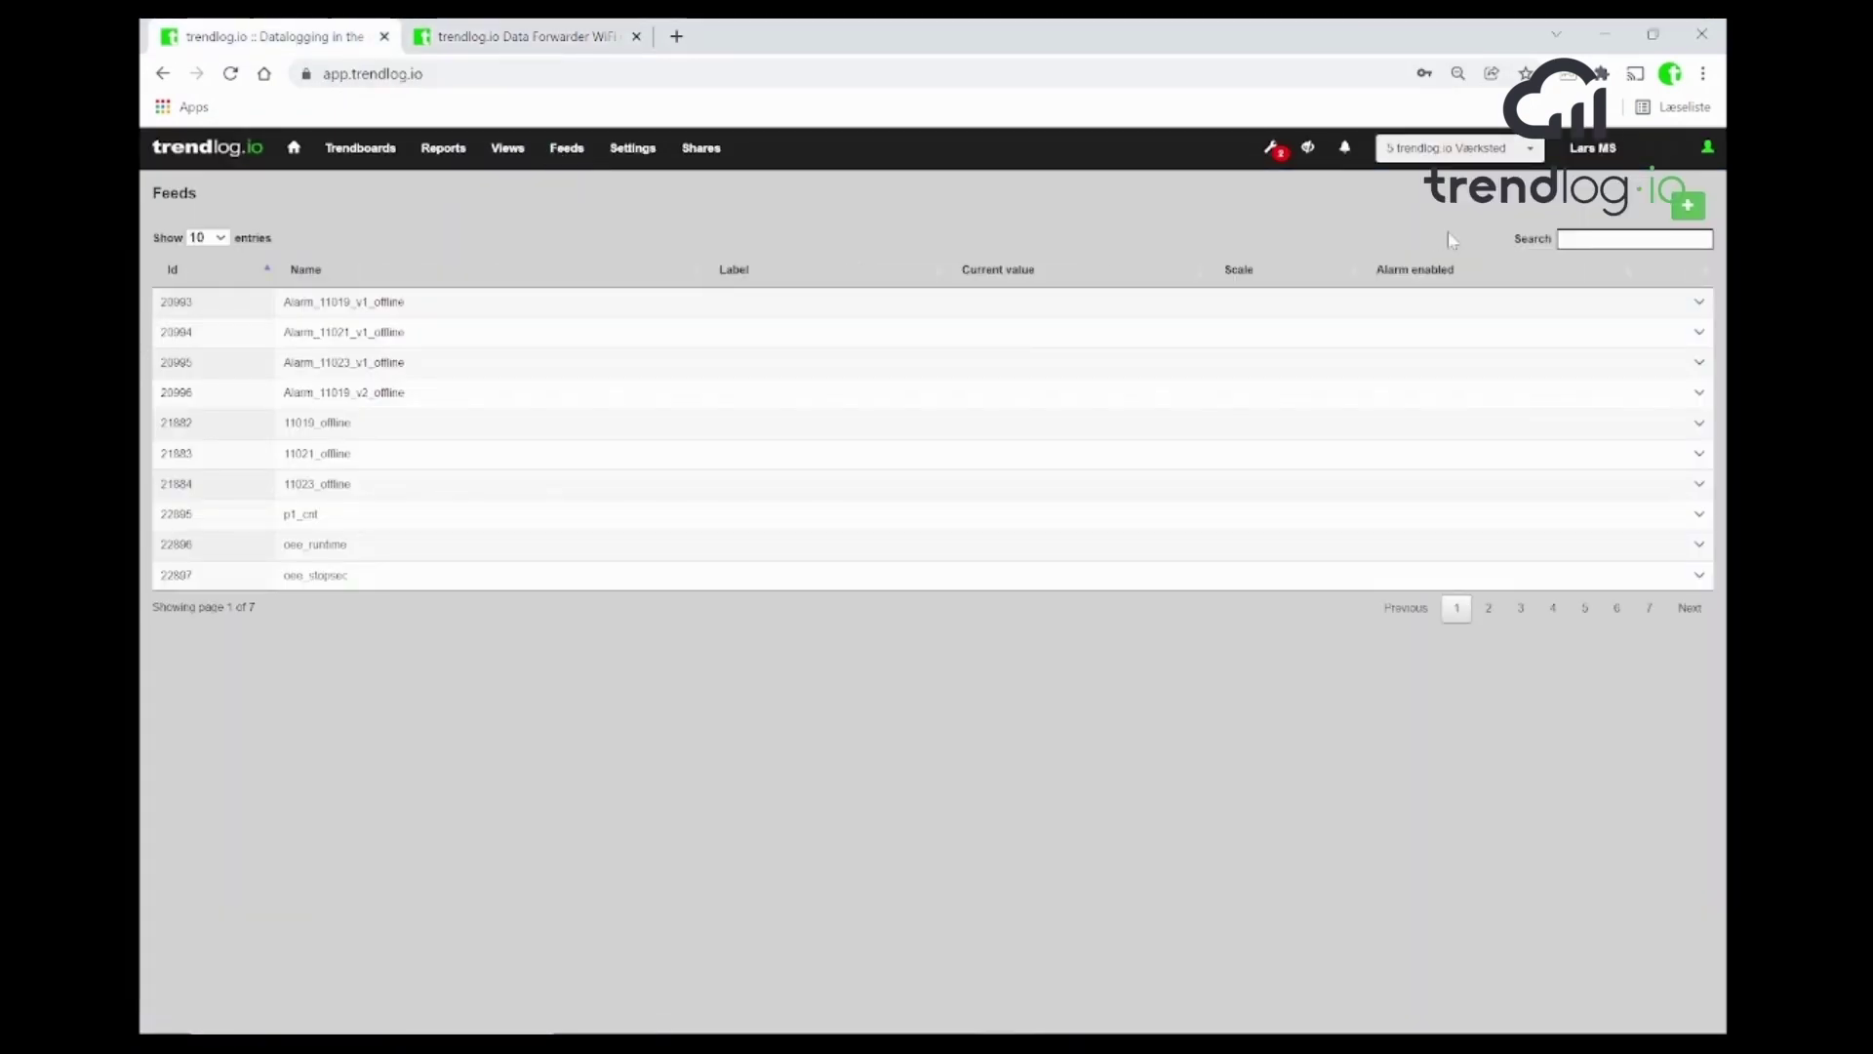
left_click(1566, 240)
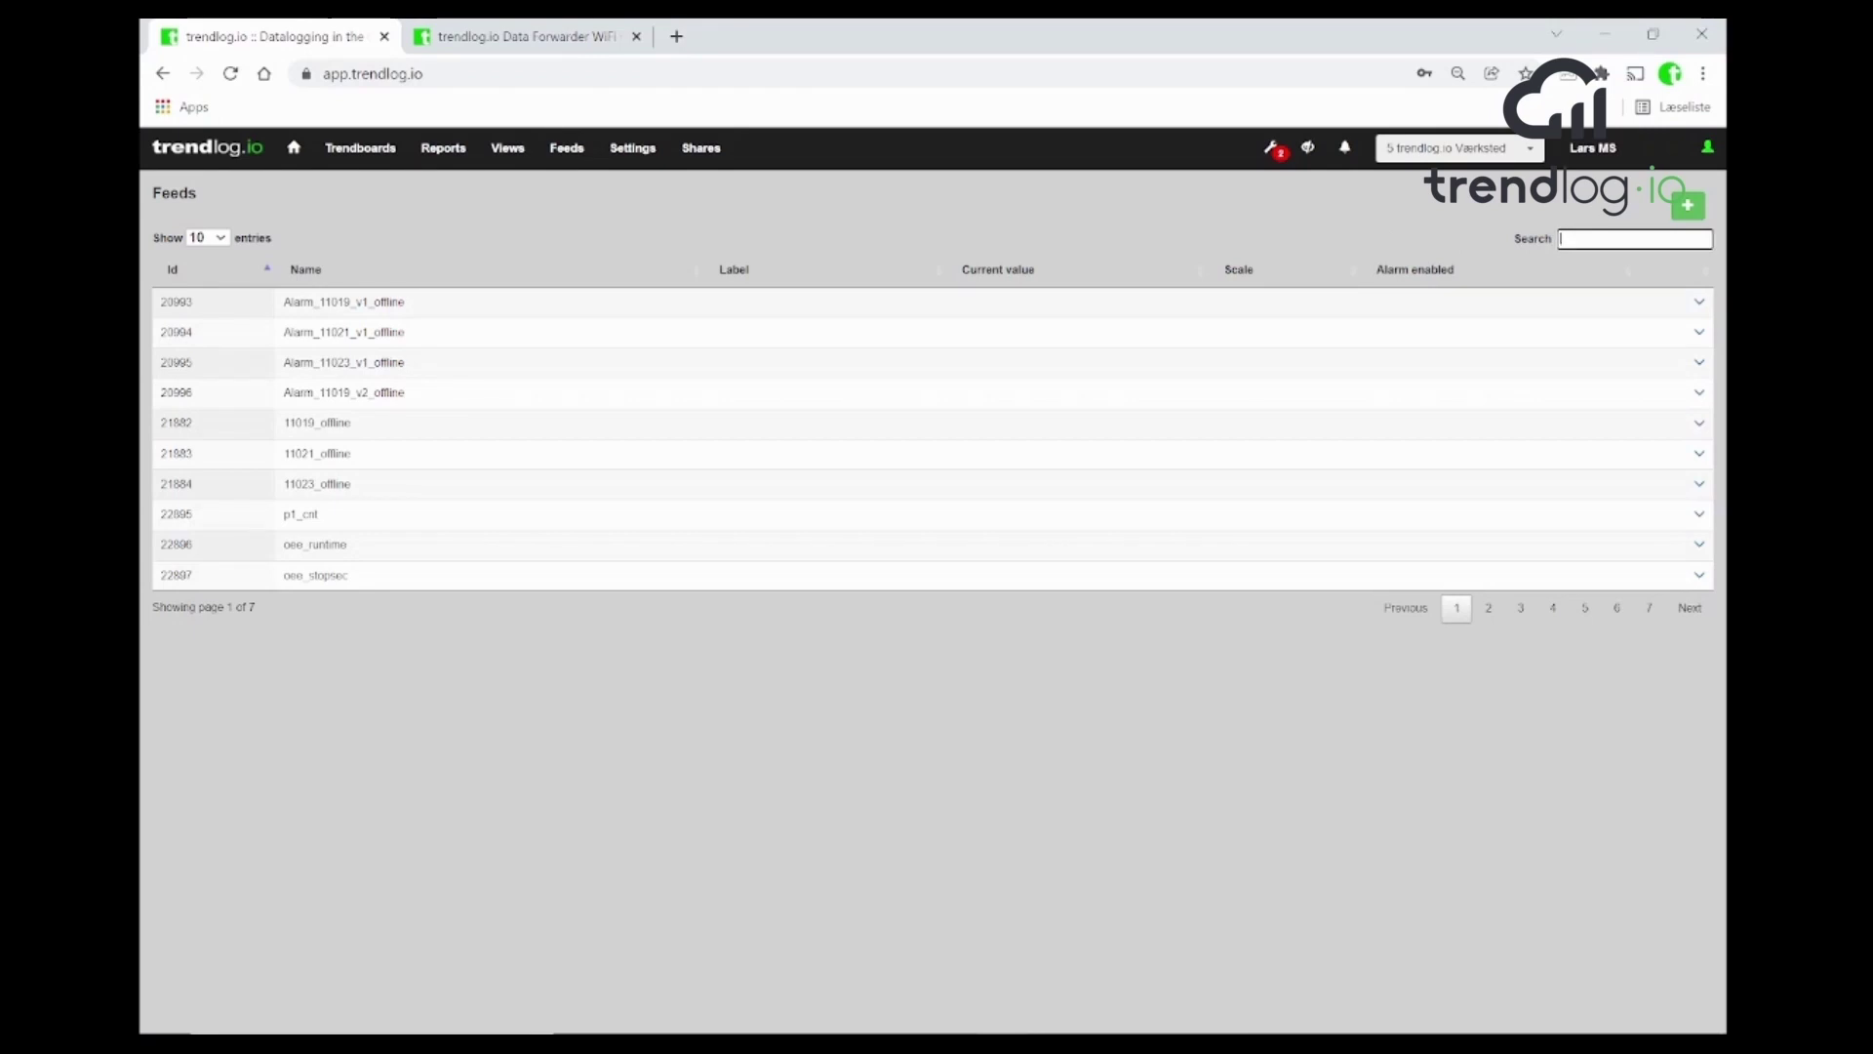
type("UR1")
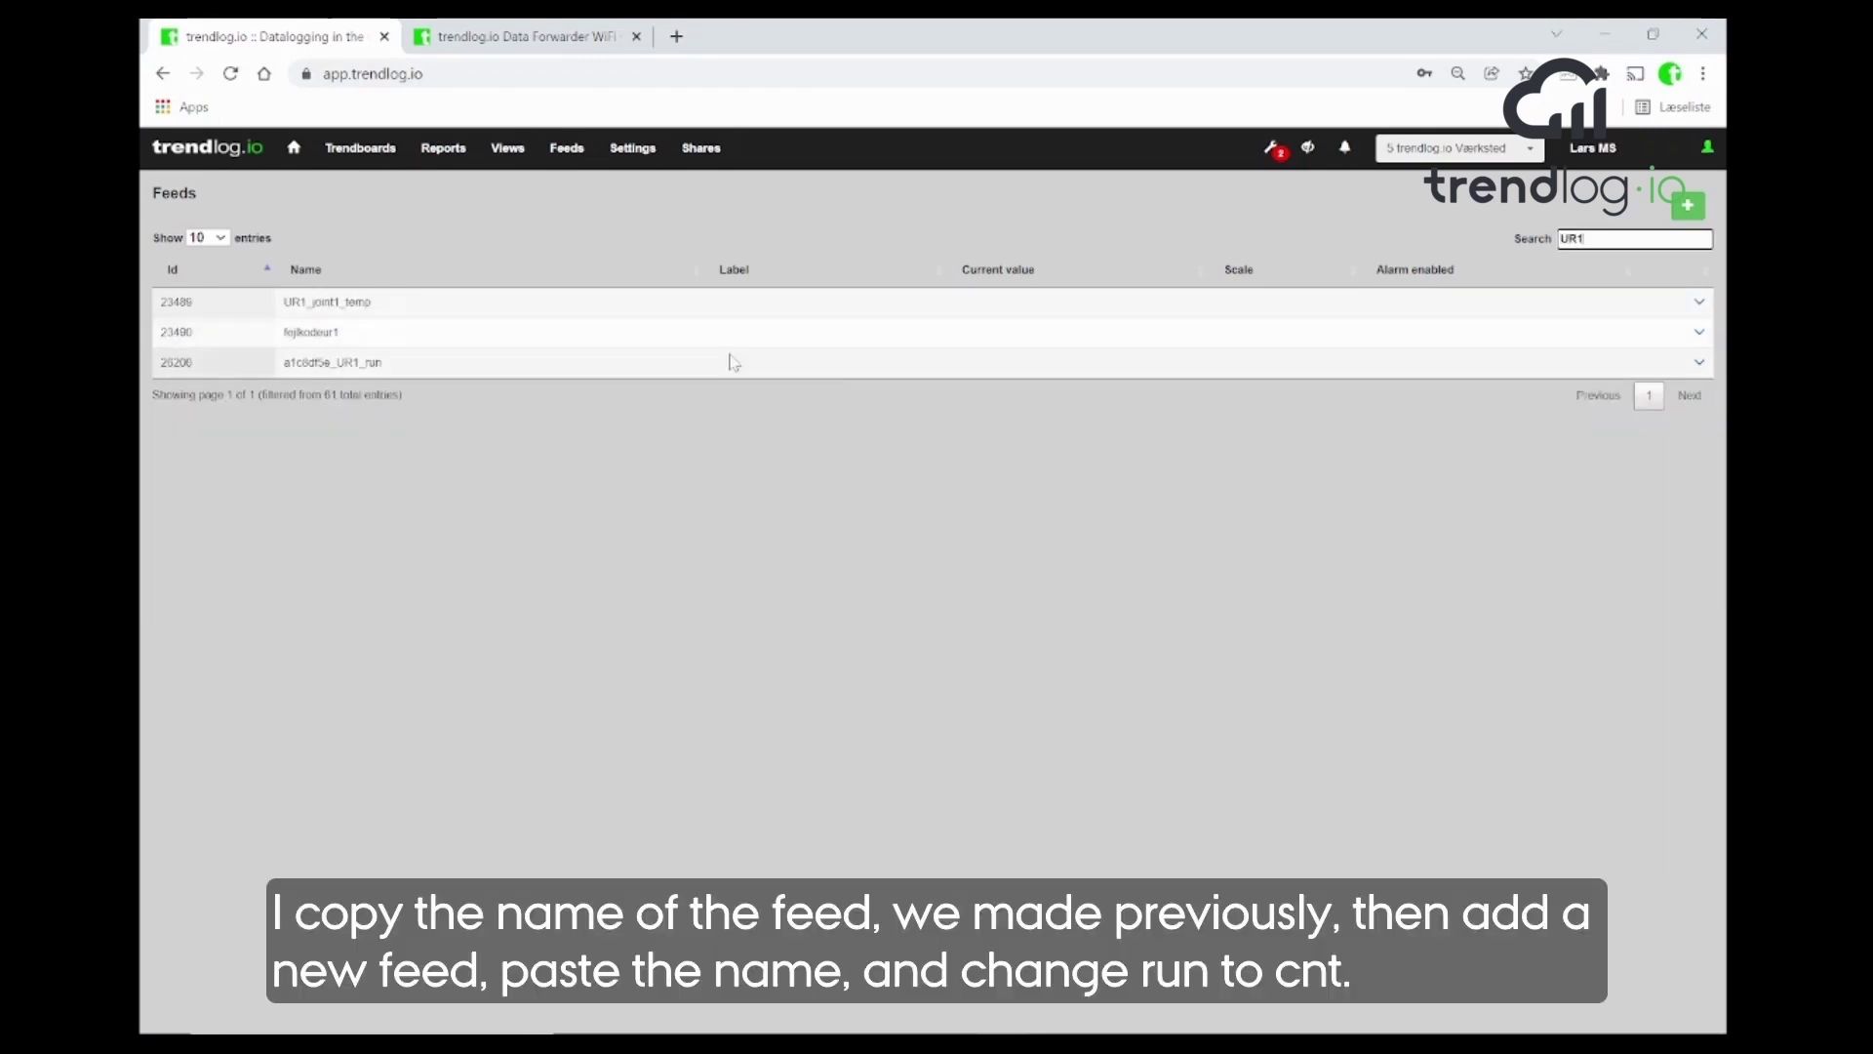
left_click_drag(283, 361, 386, 369)
key("ctrl+c")
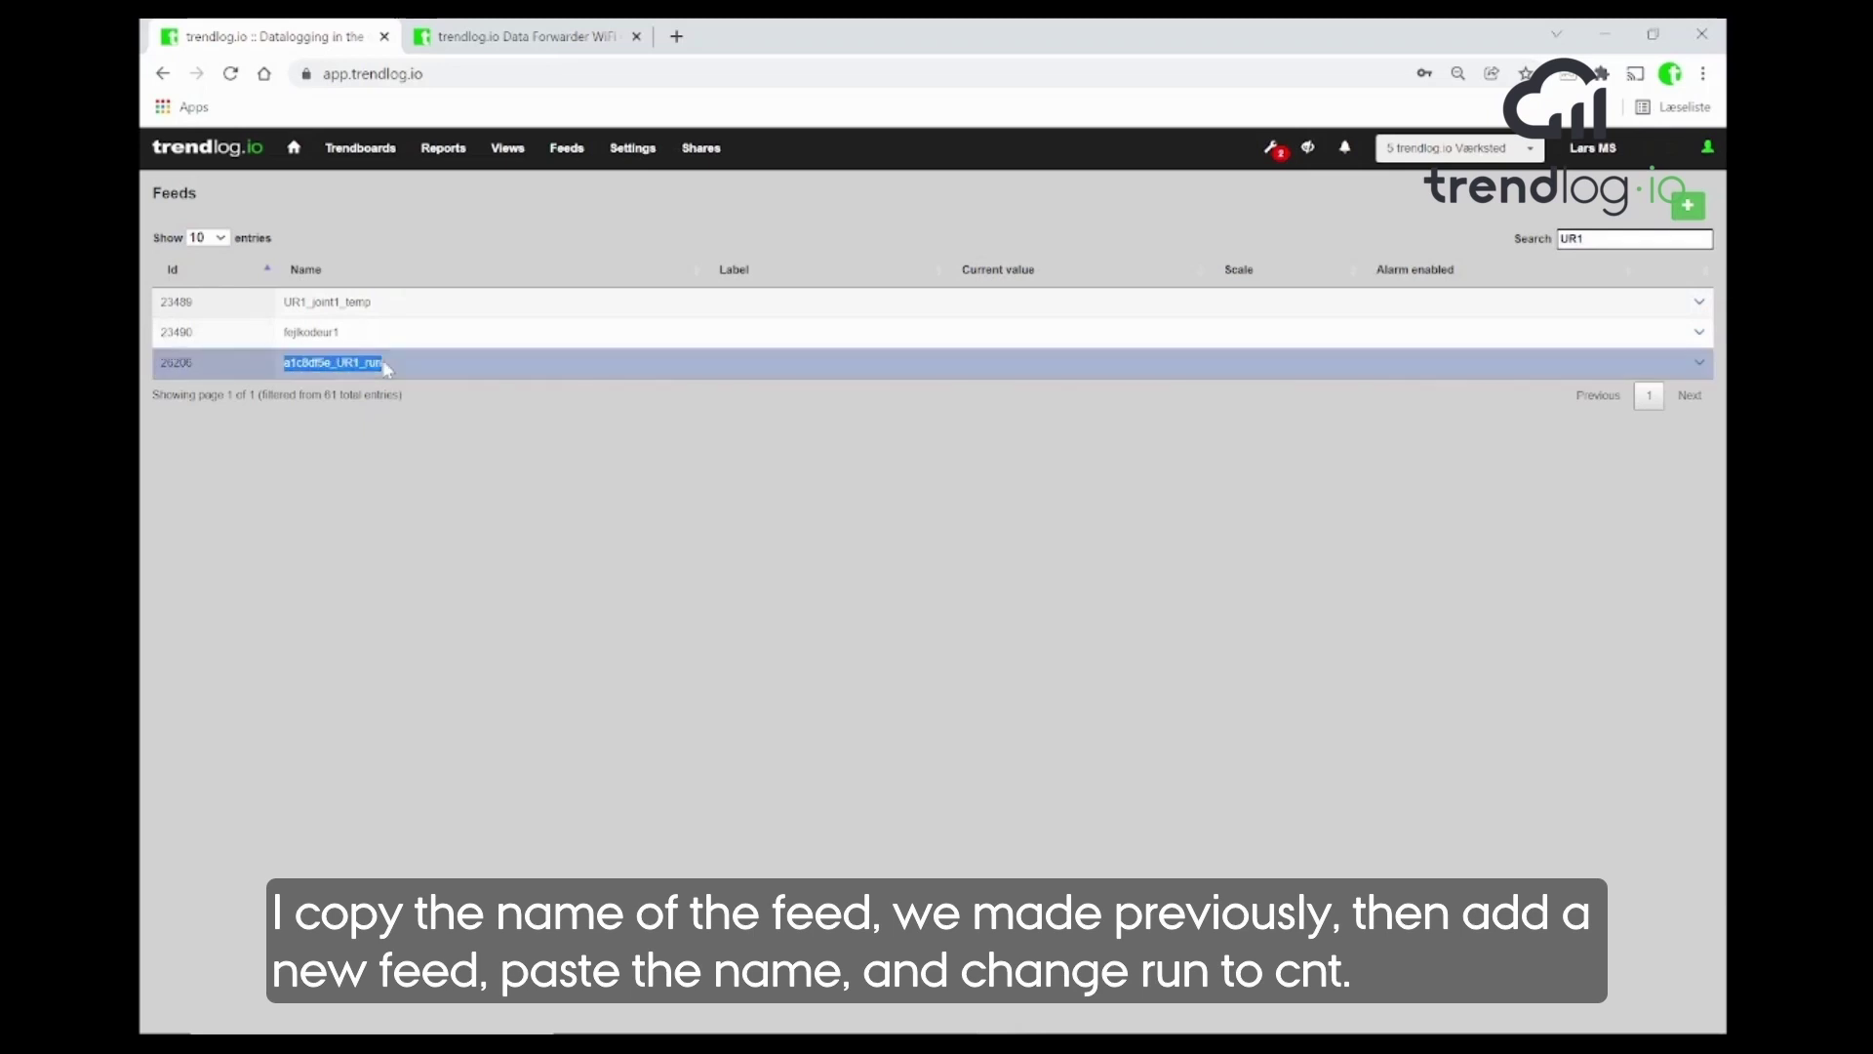
- Create a new feed named a1c8df5e_UR1_cnt, based on the copied feed name with run replaced by cnt
left_click(1688, 209)
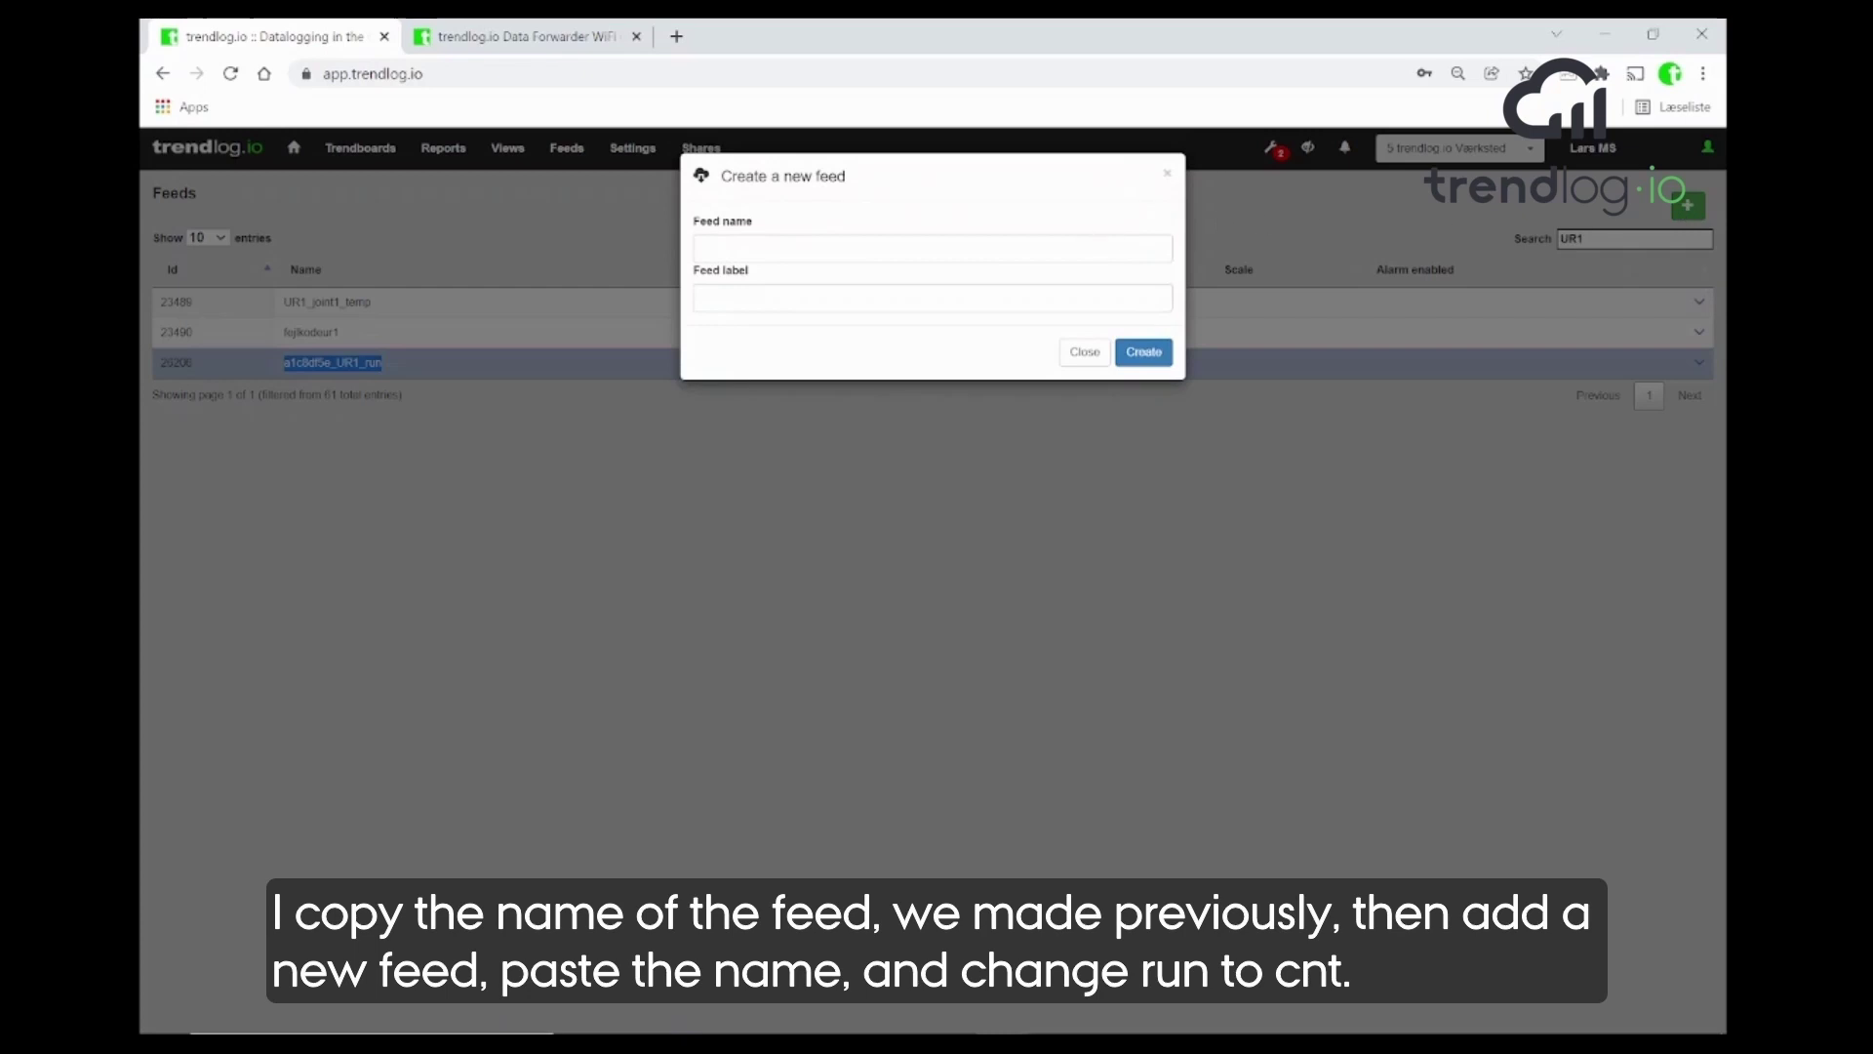
left_click(933, 248)
key("ctrl+v")
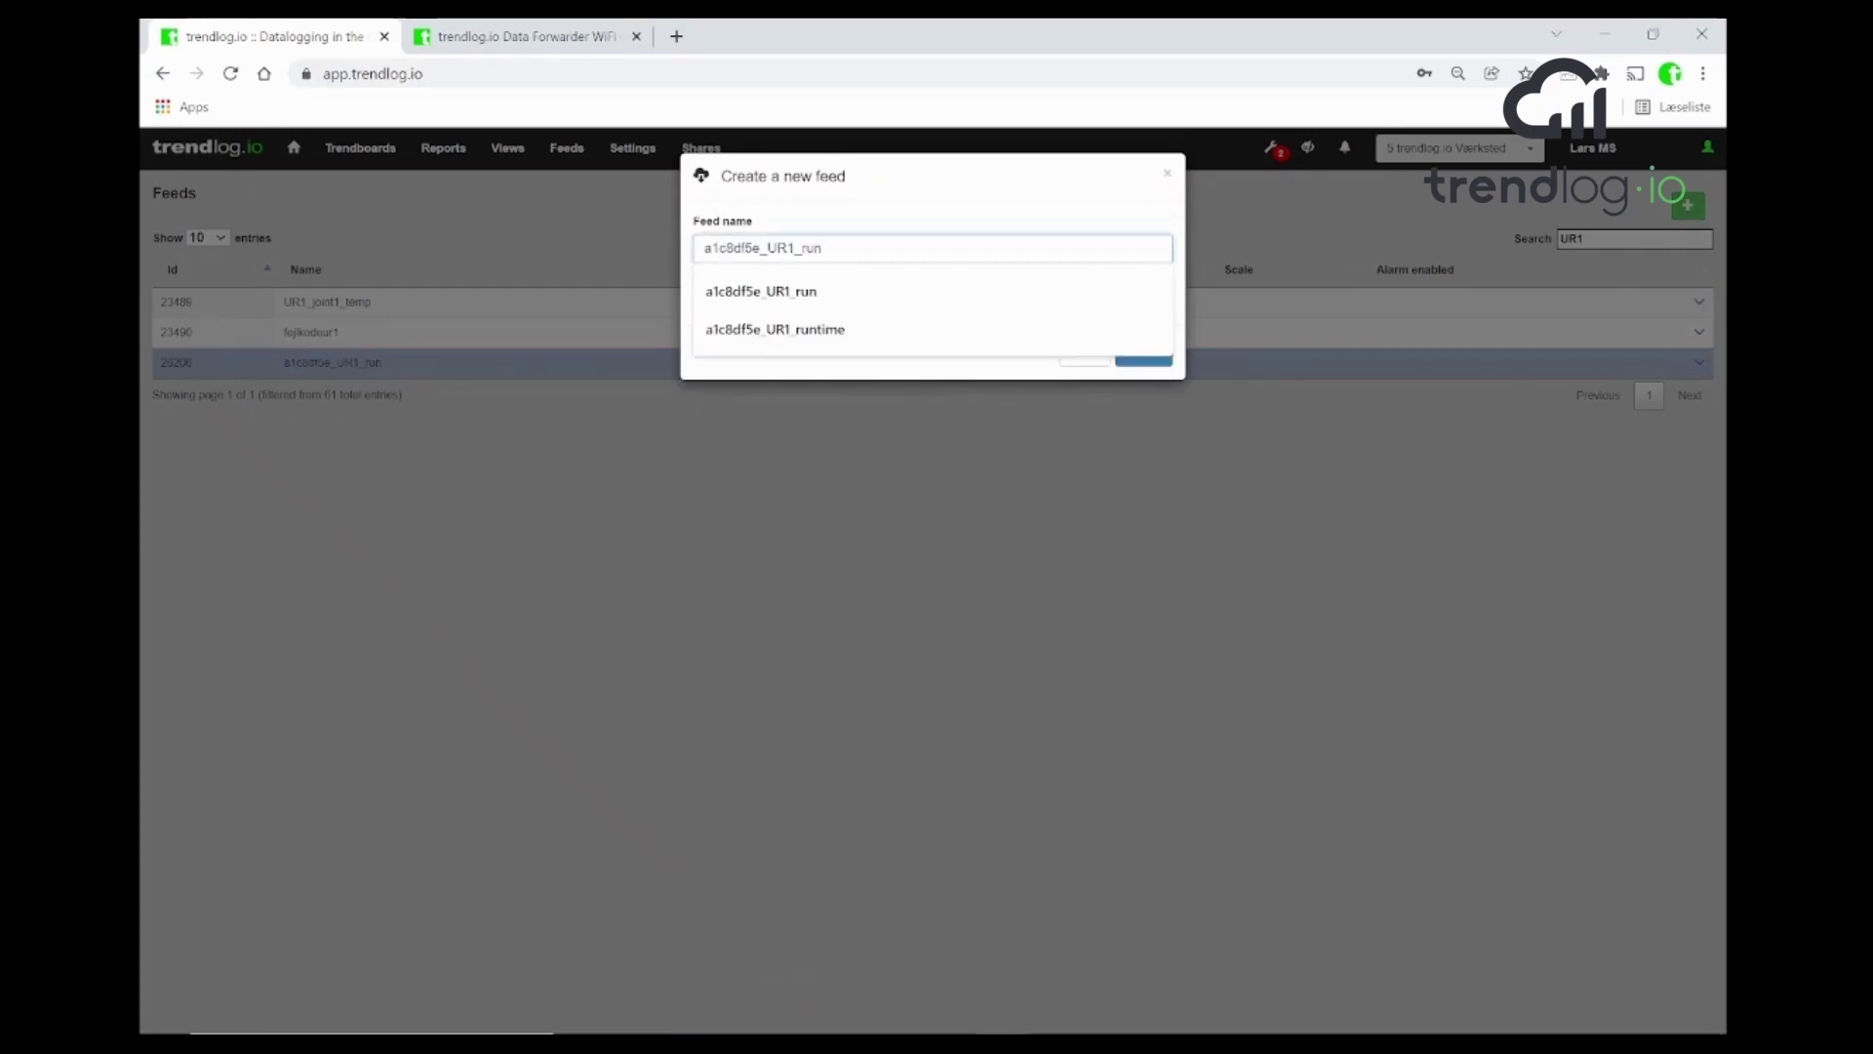
key("BackSpace")
type("cnt")
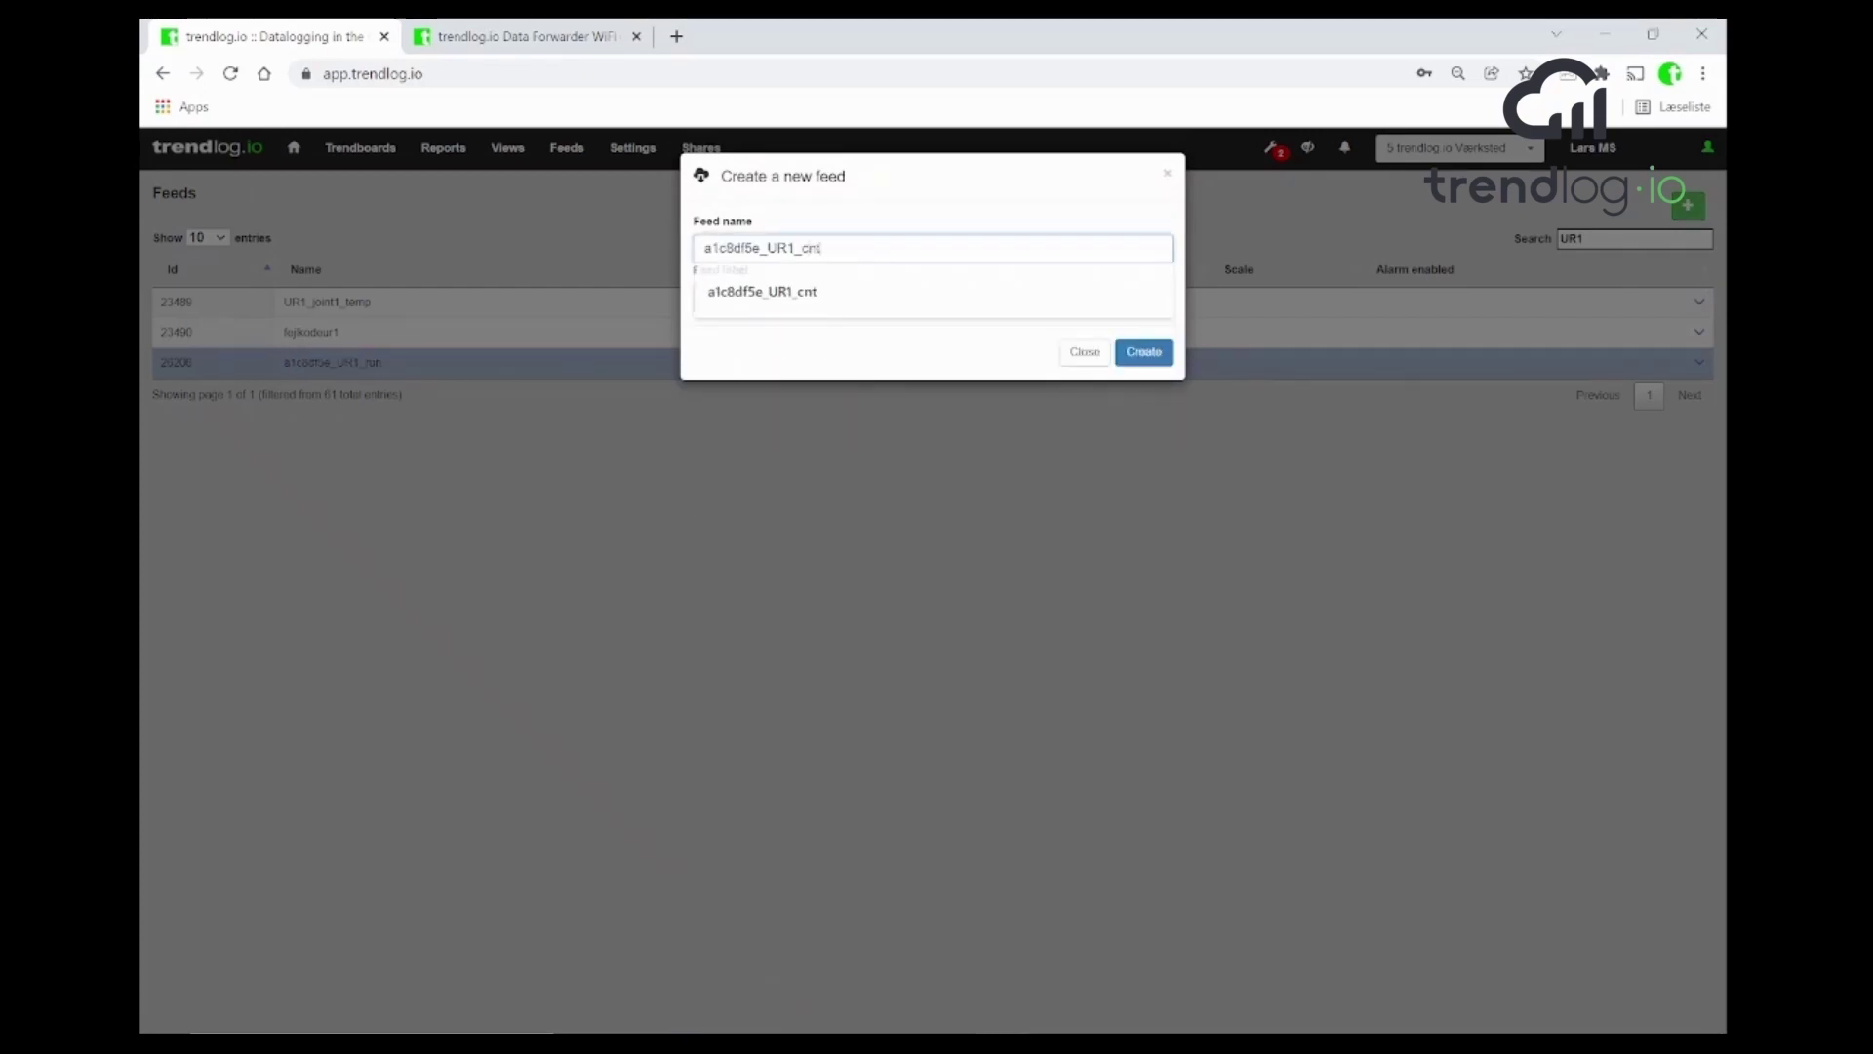
left_click(1143, 353)
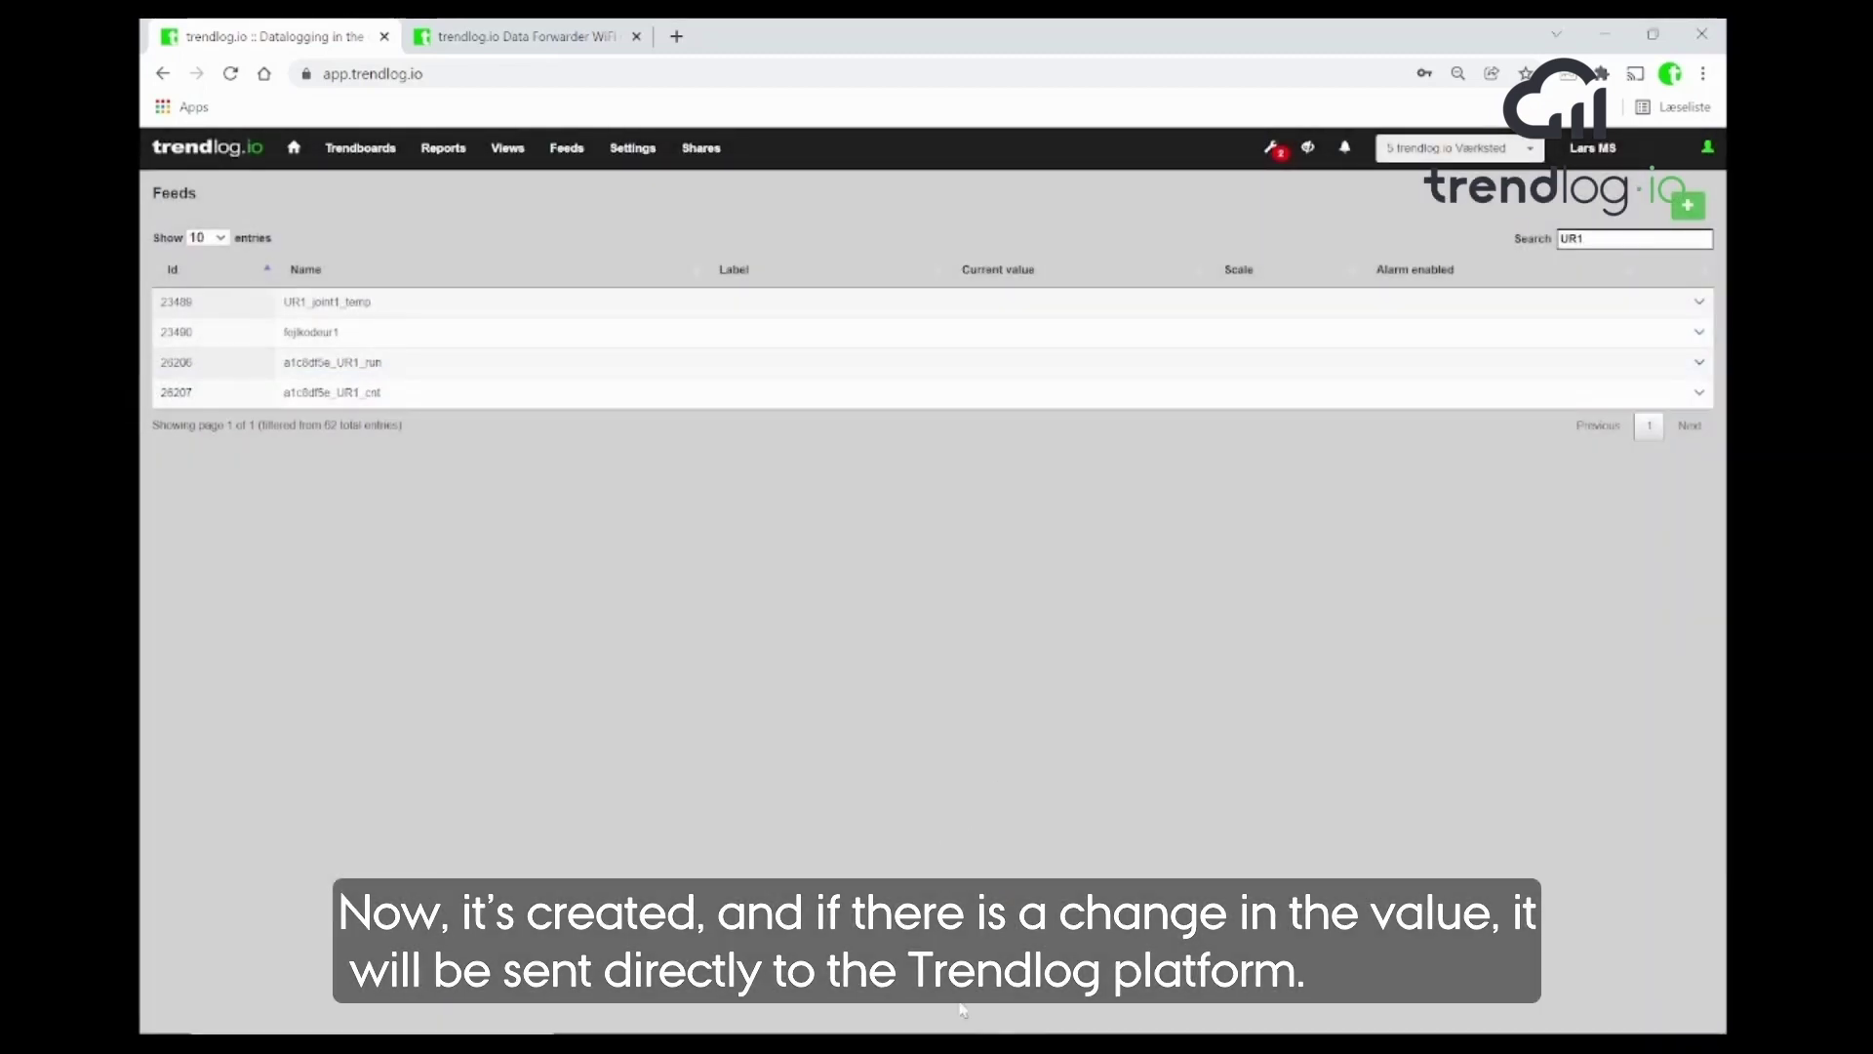
- Switch to the virtual machine, stop the robot program and play it from the beginning after moving the robot to Waypoint_4
left_click(954, 929)
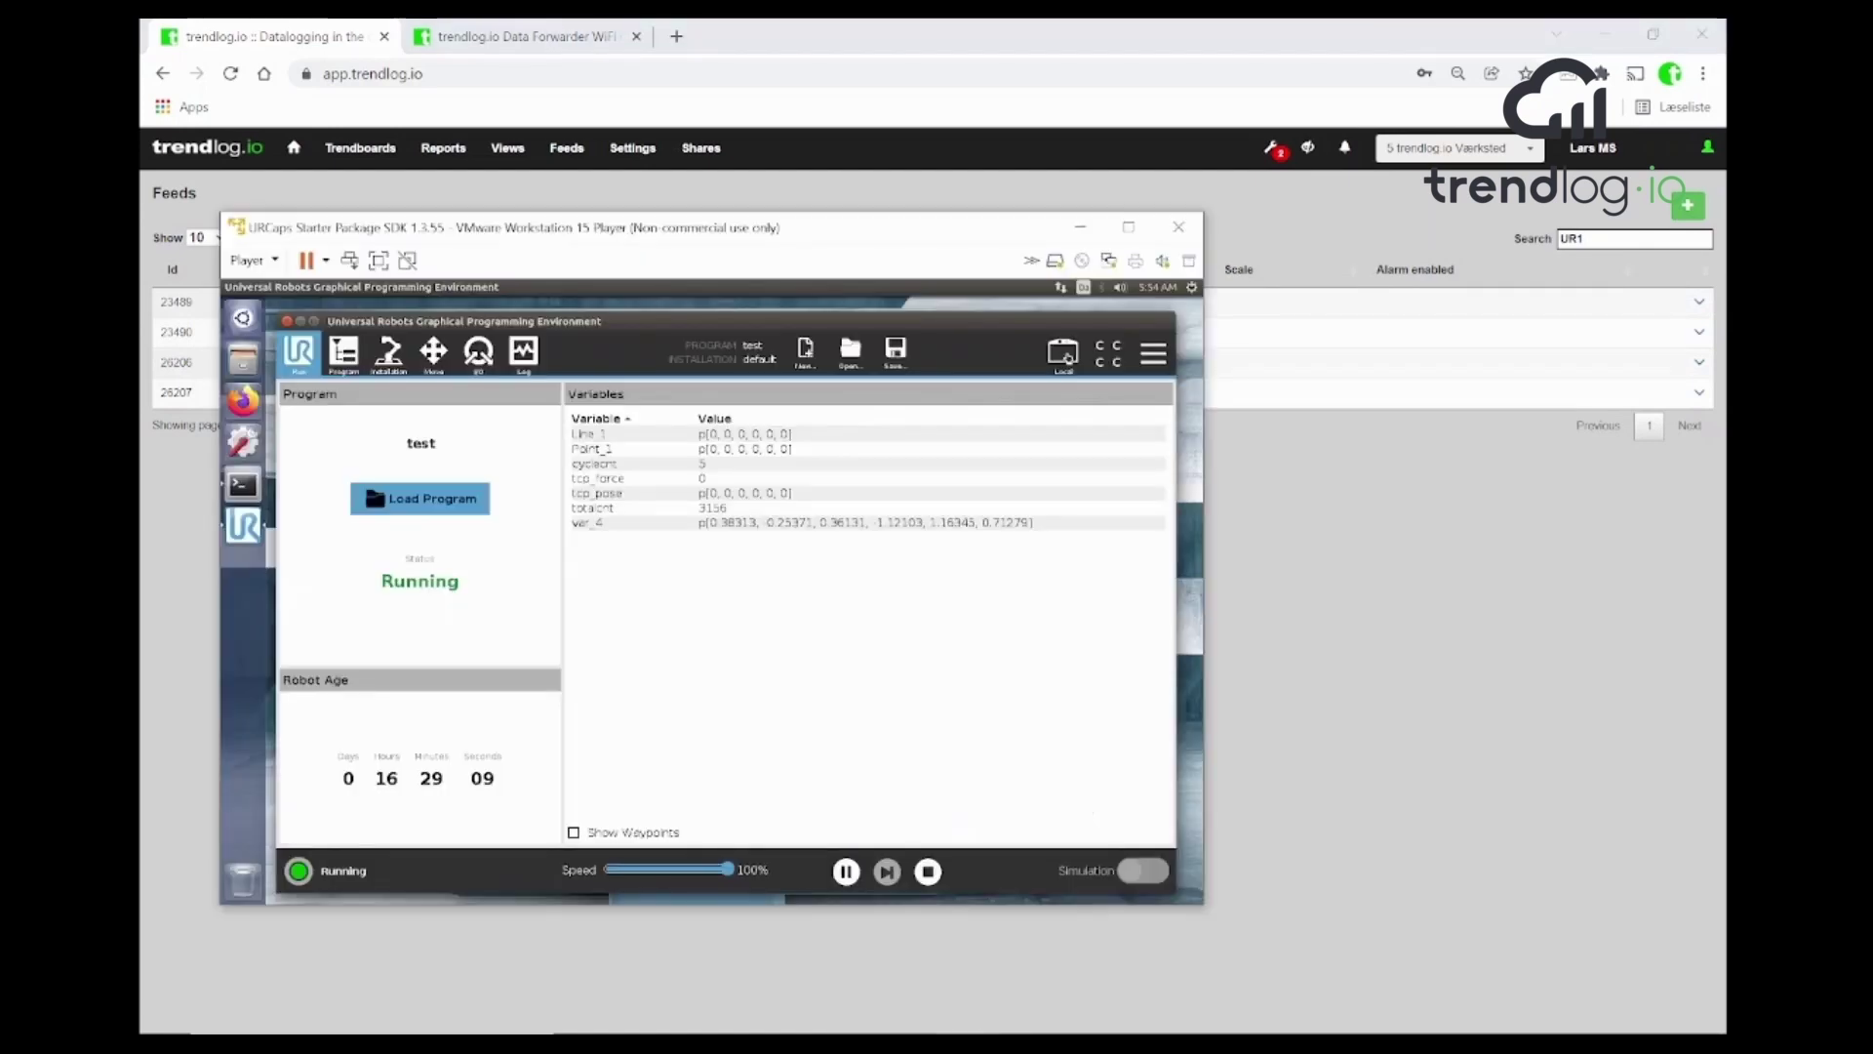
left_click(928, 870)
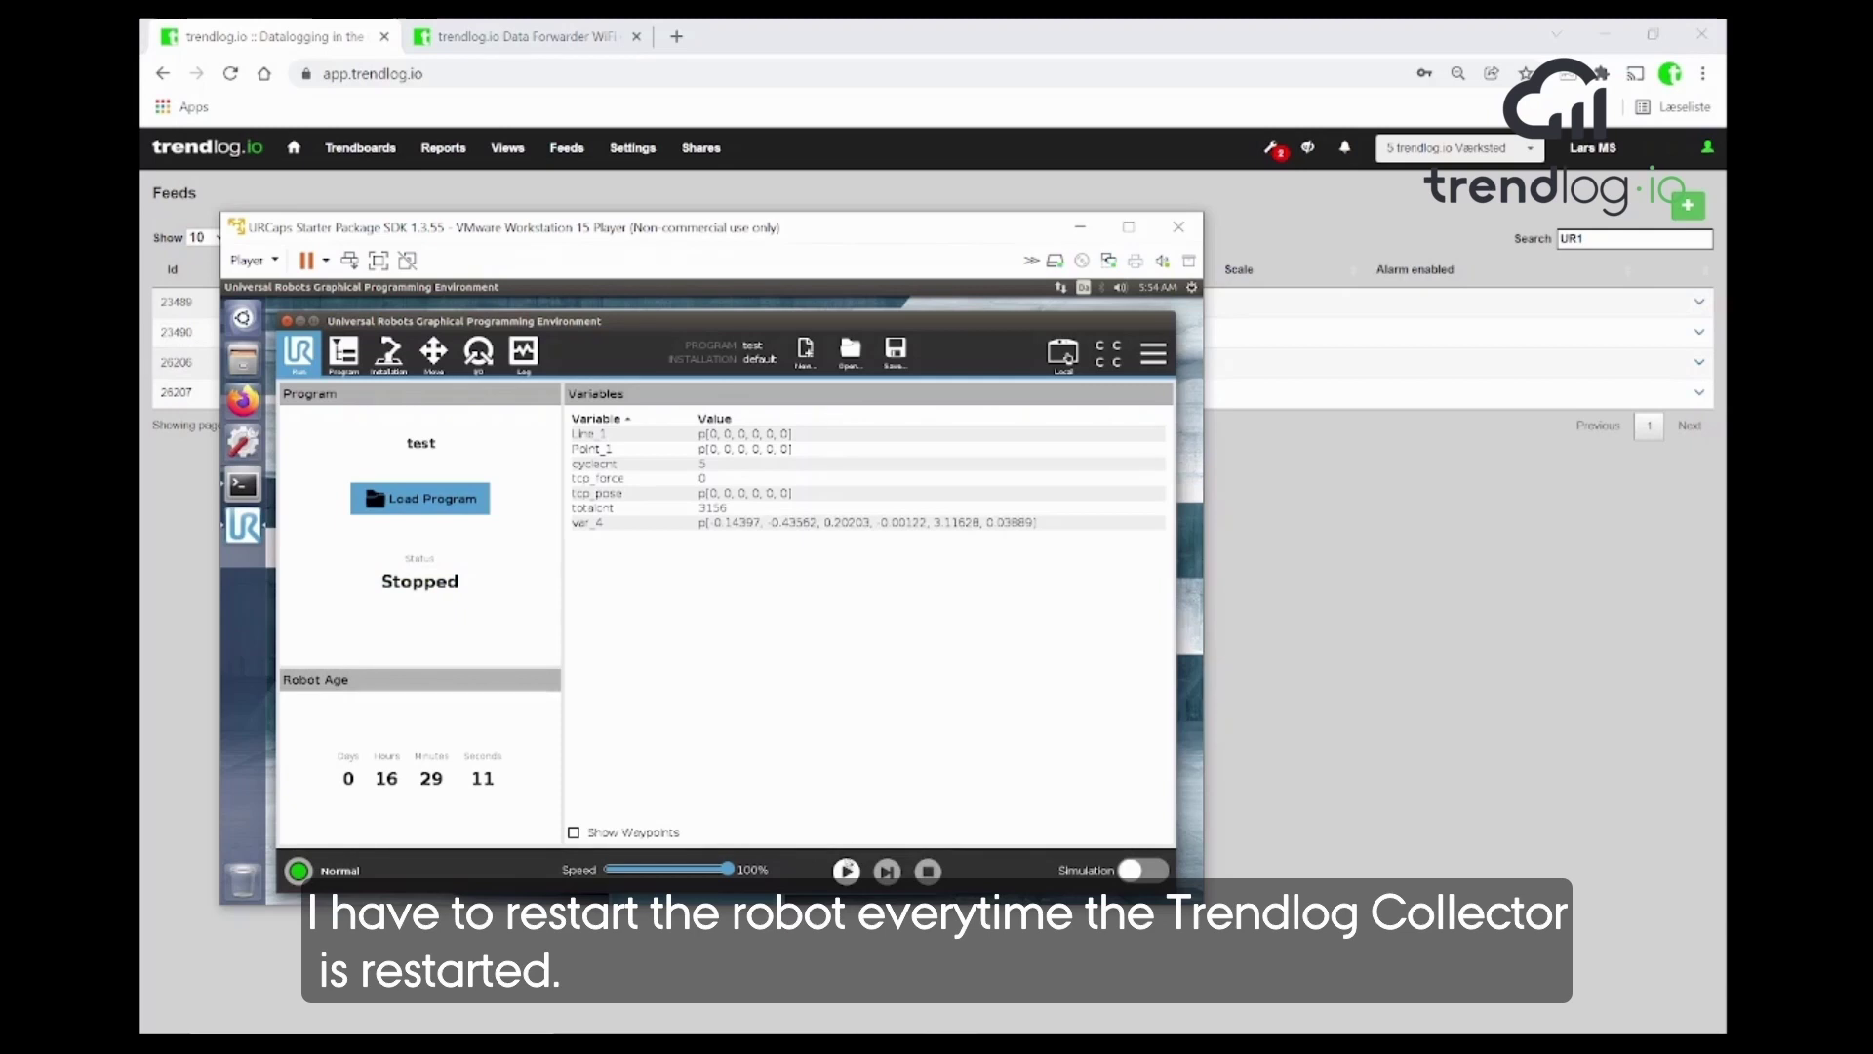
left_click(846, 870)
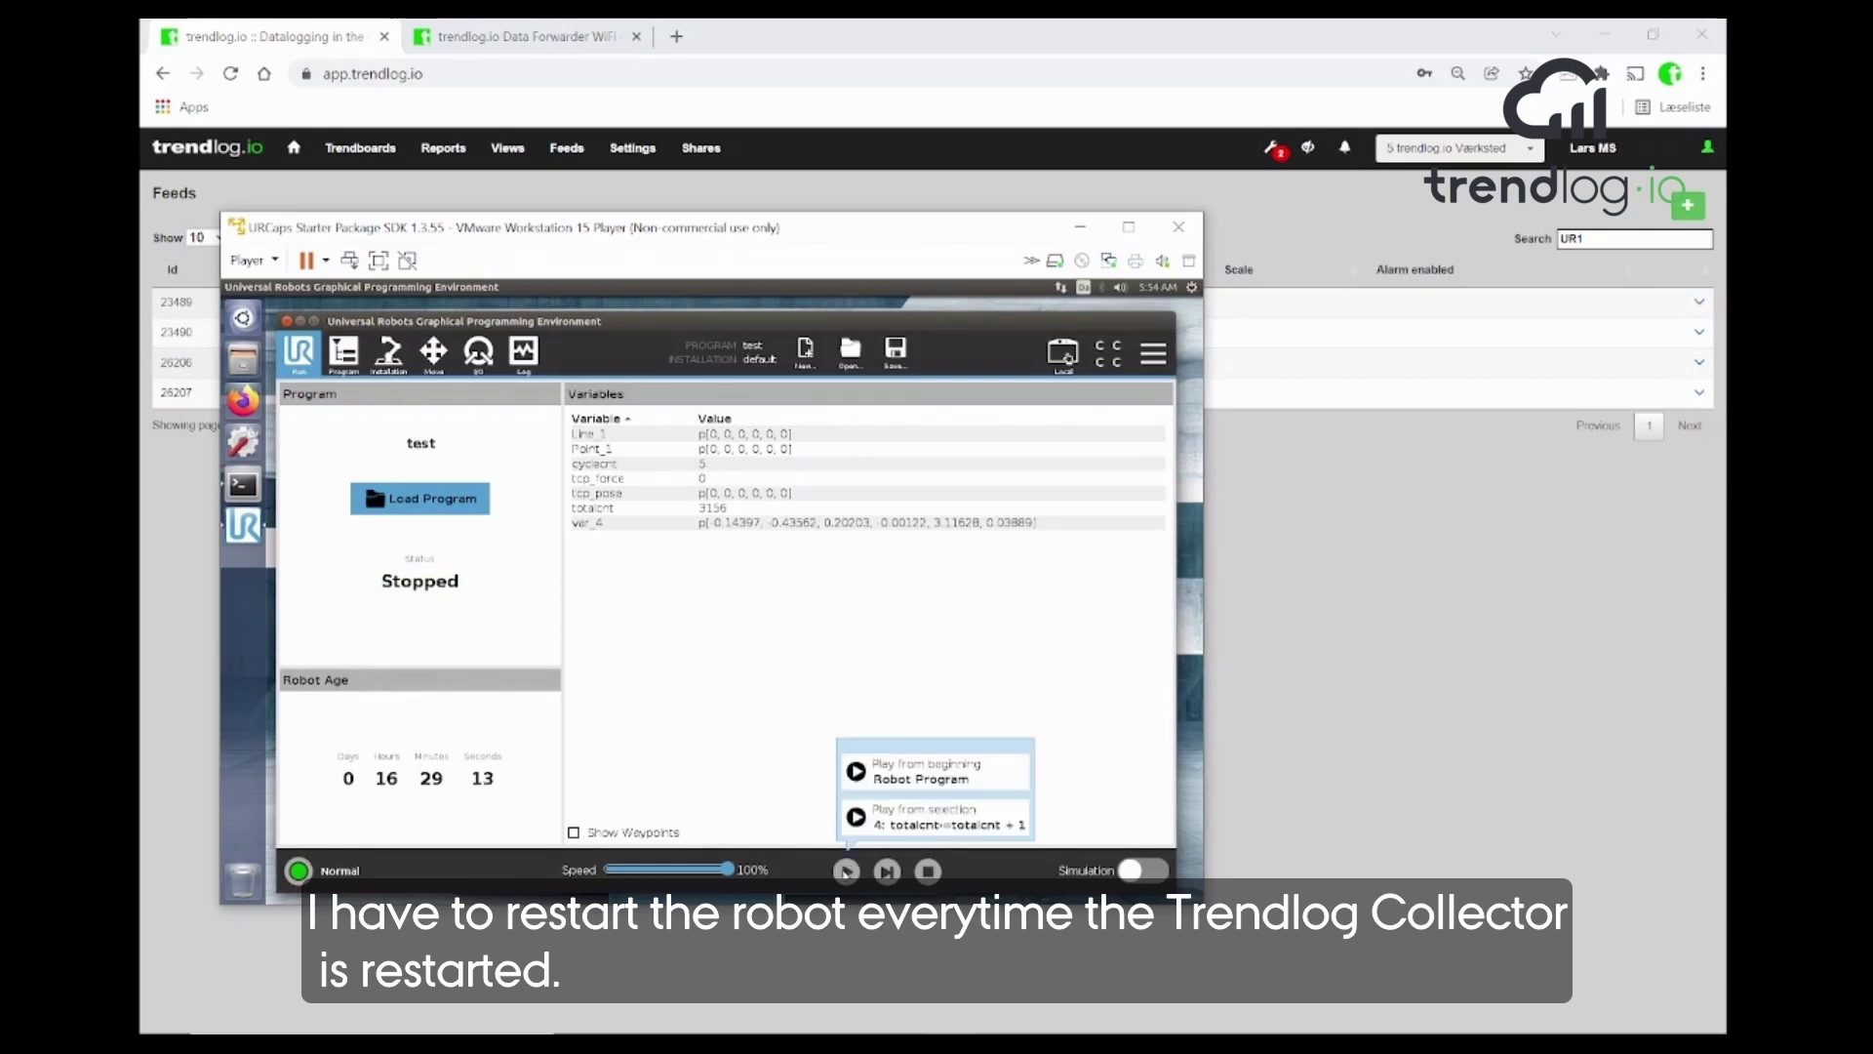
left_click(887, 787)
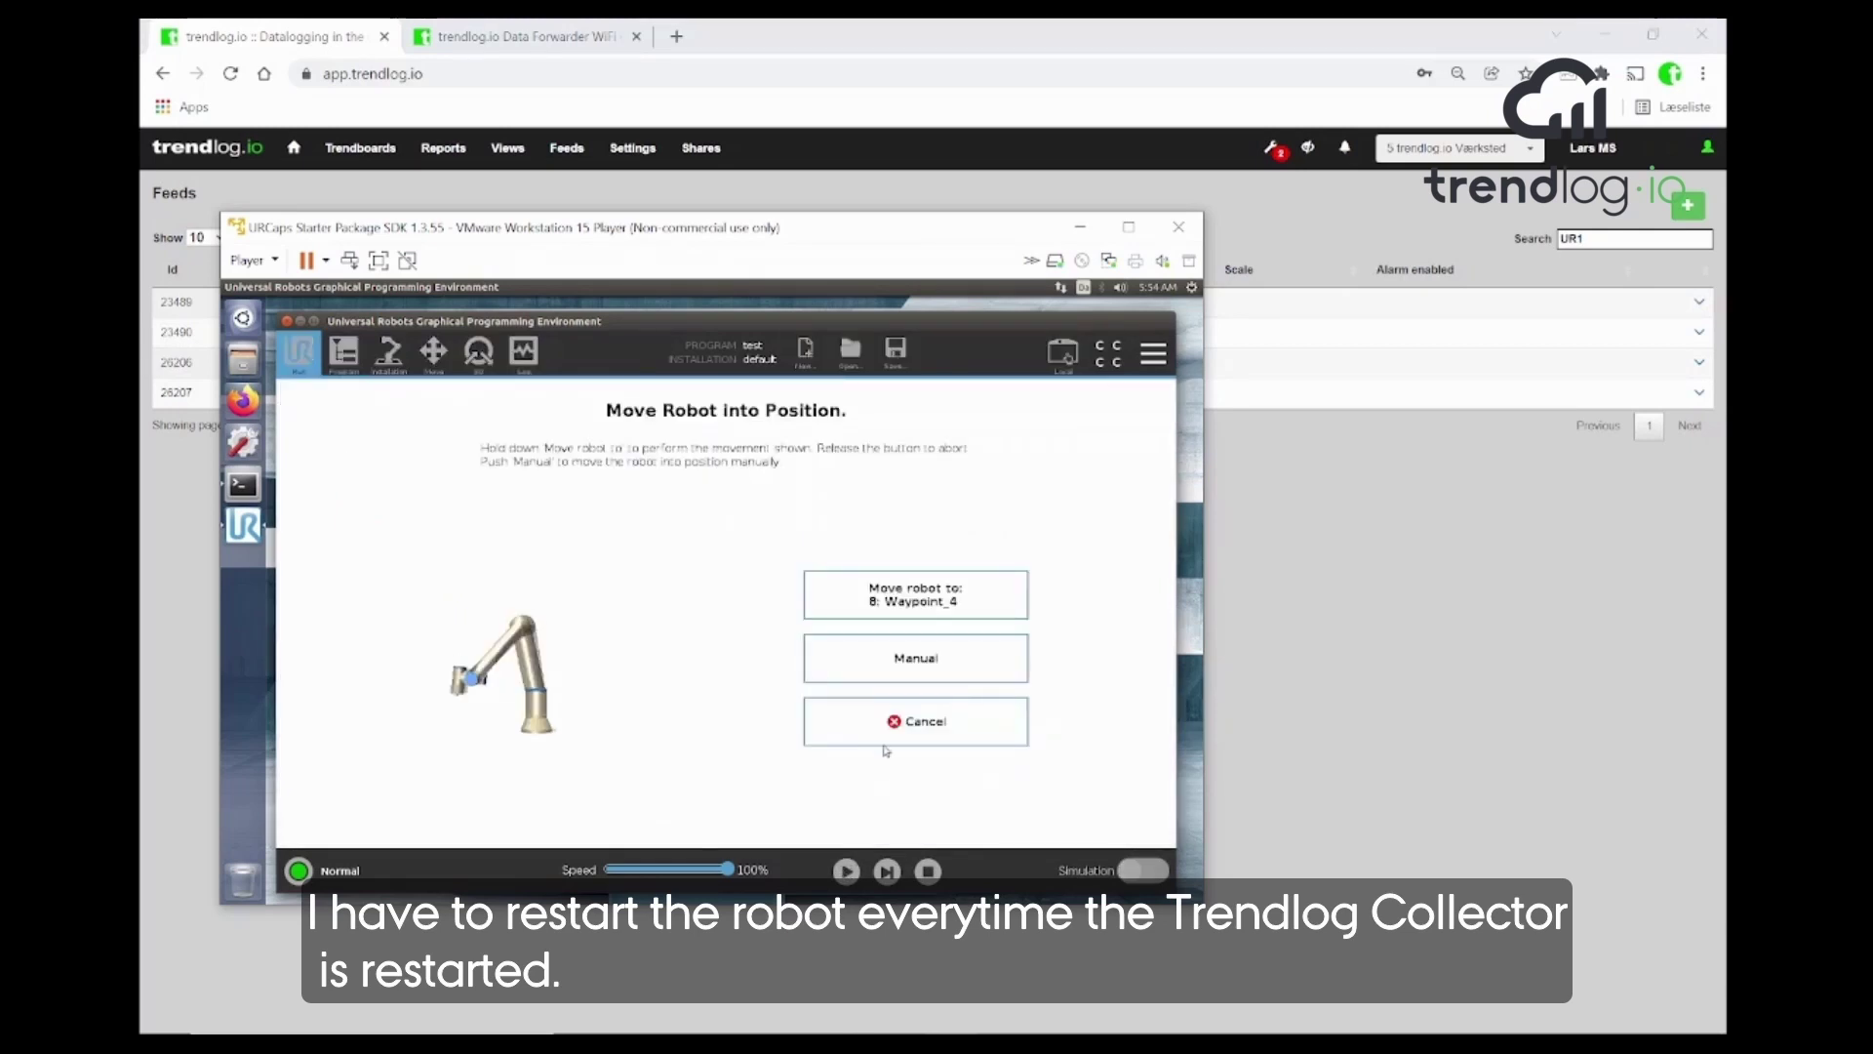
left_click(884, 602)
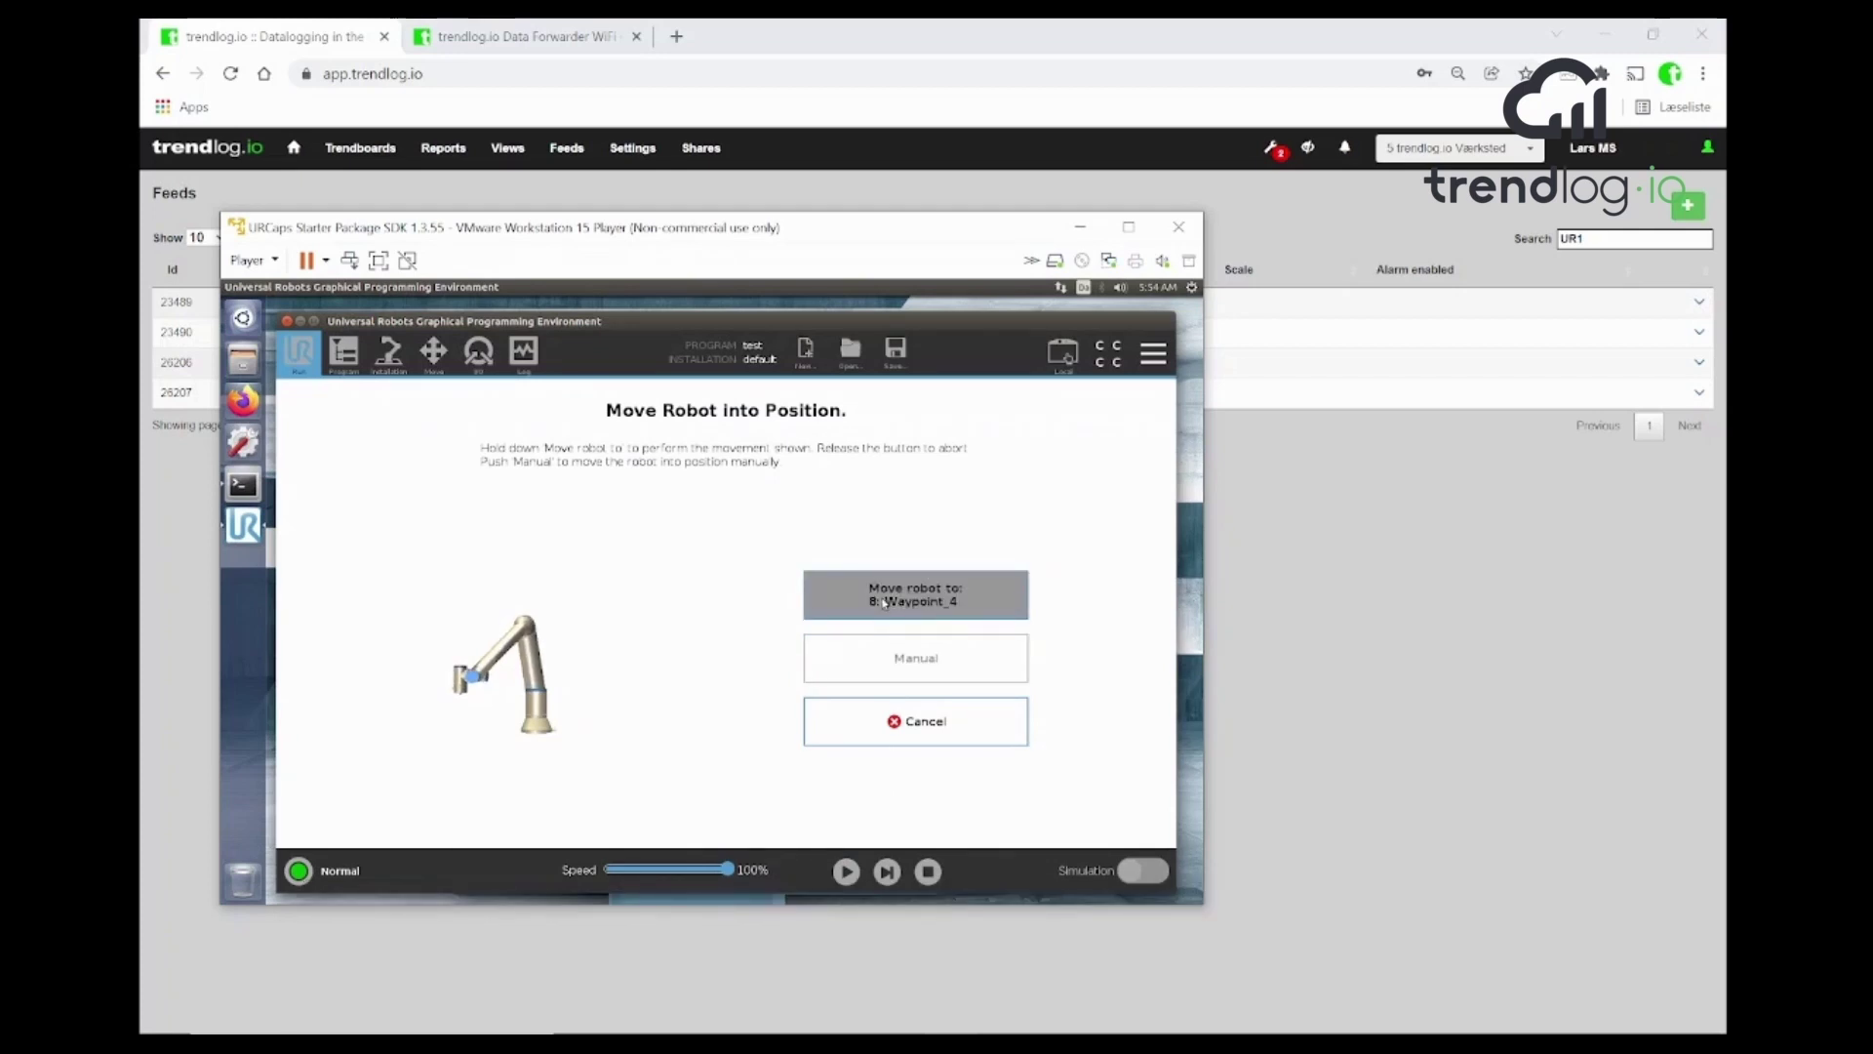
left_click(883, 609)
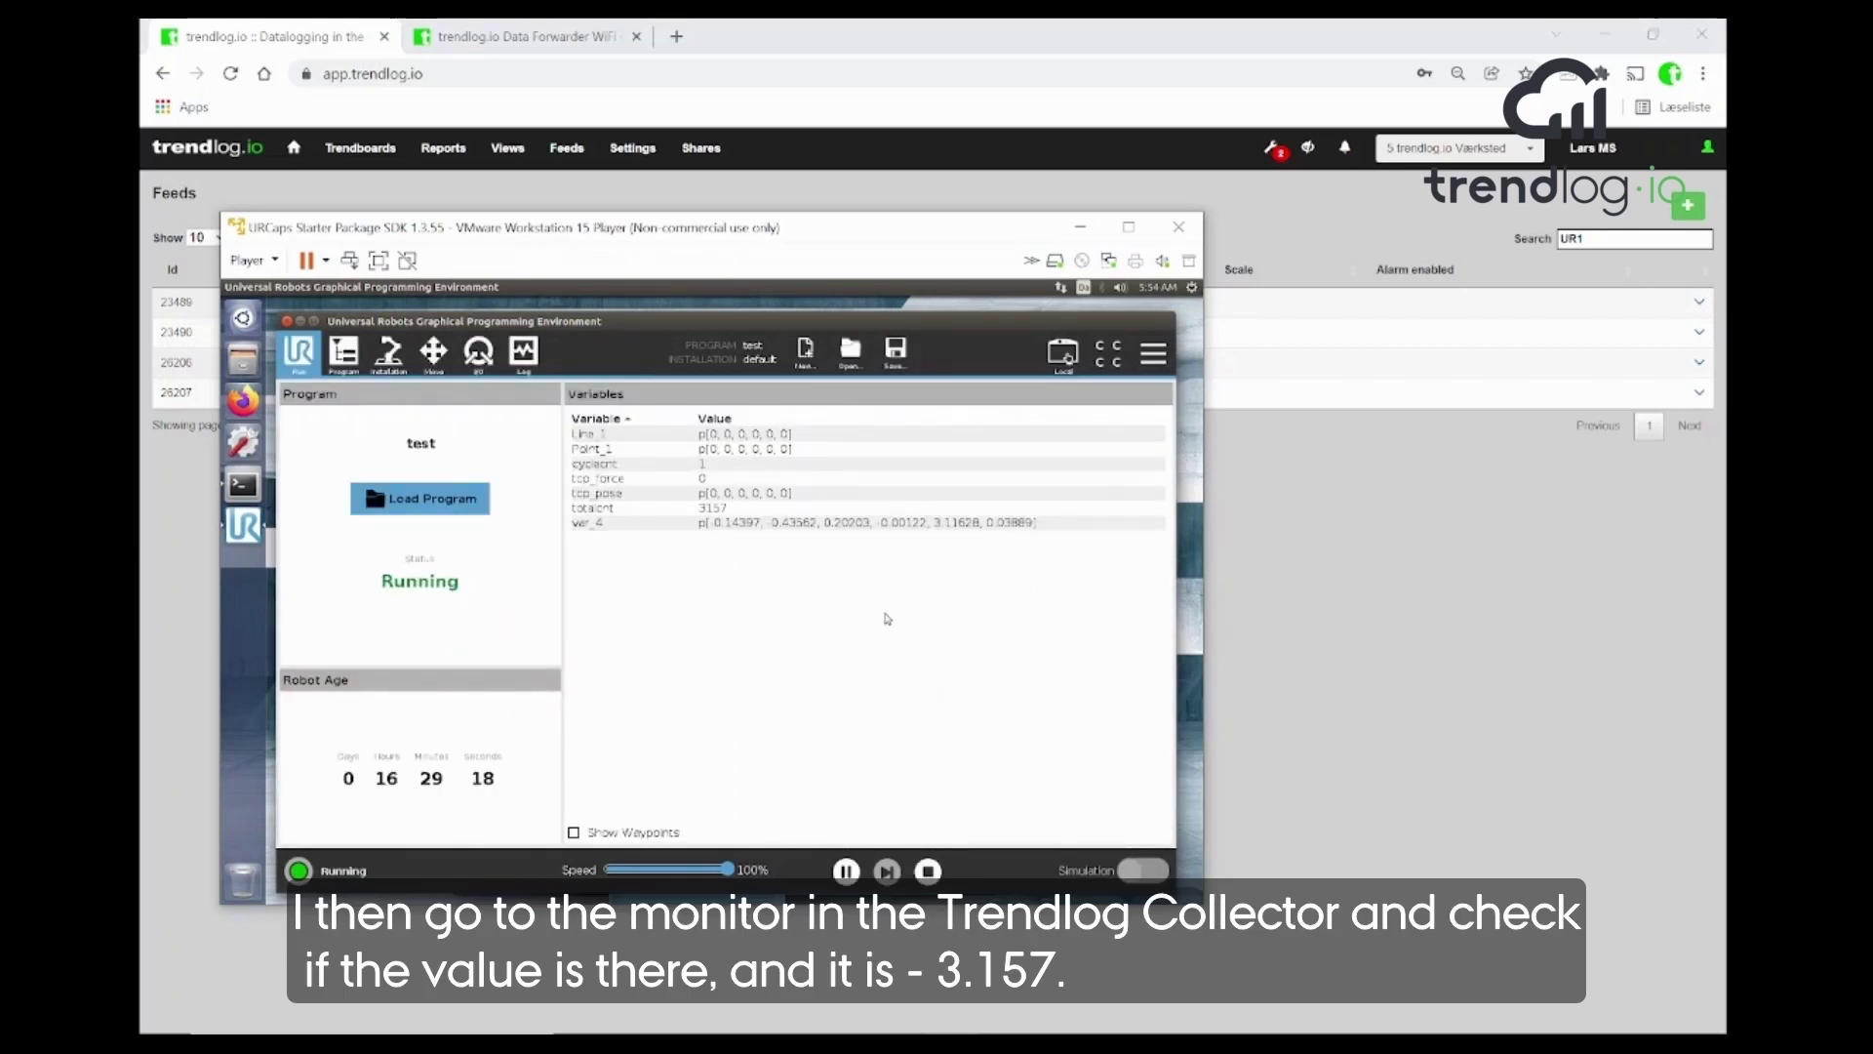
- Check UR1's cnt value in the TDF Config monitor and compare it with the Trendlog feeds list
left_click(554, 41)
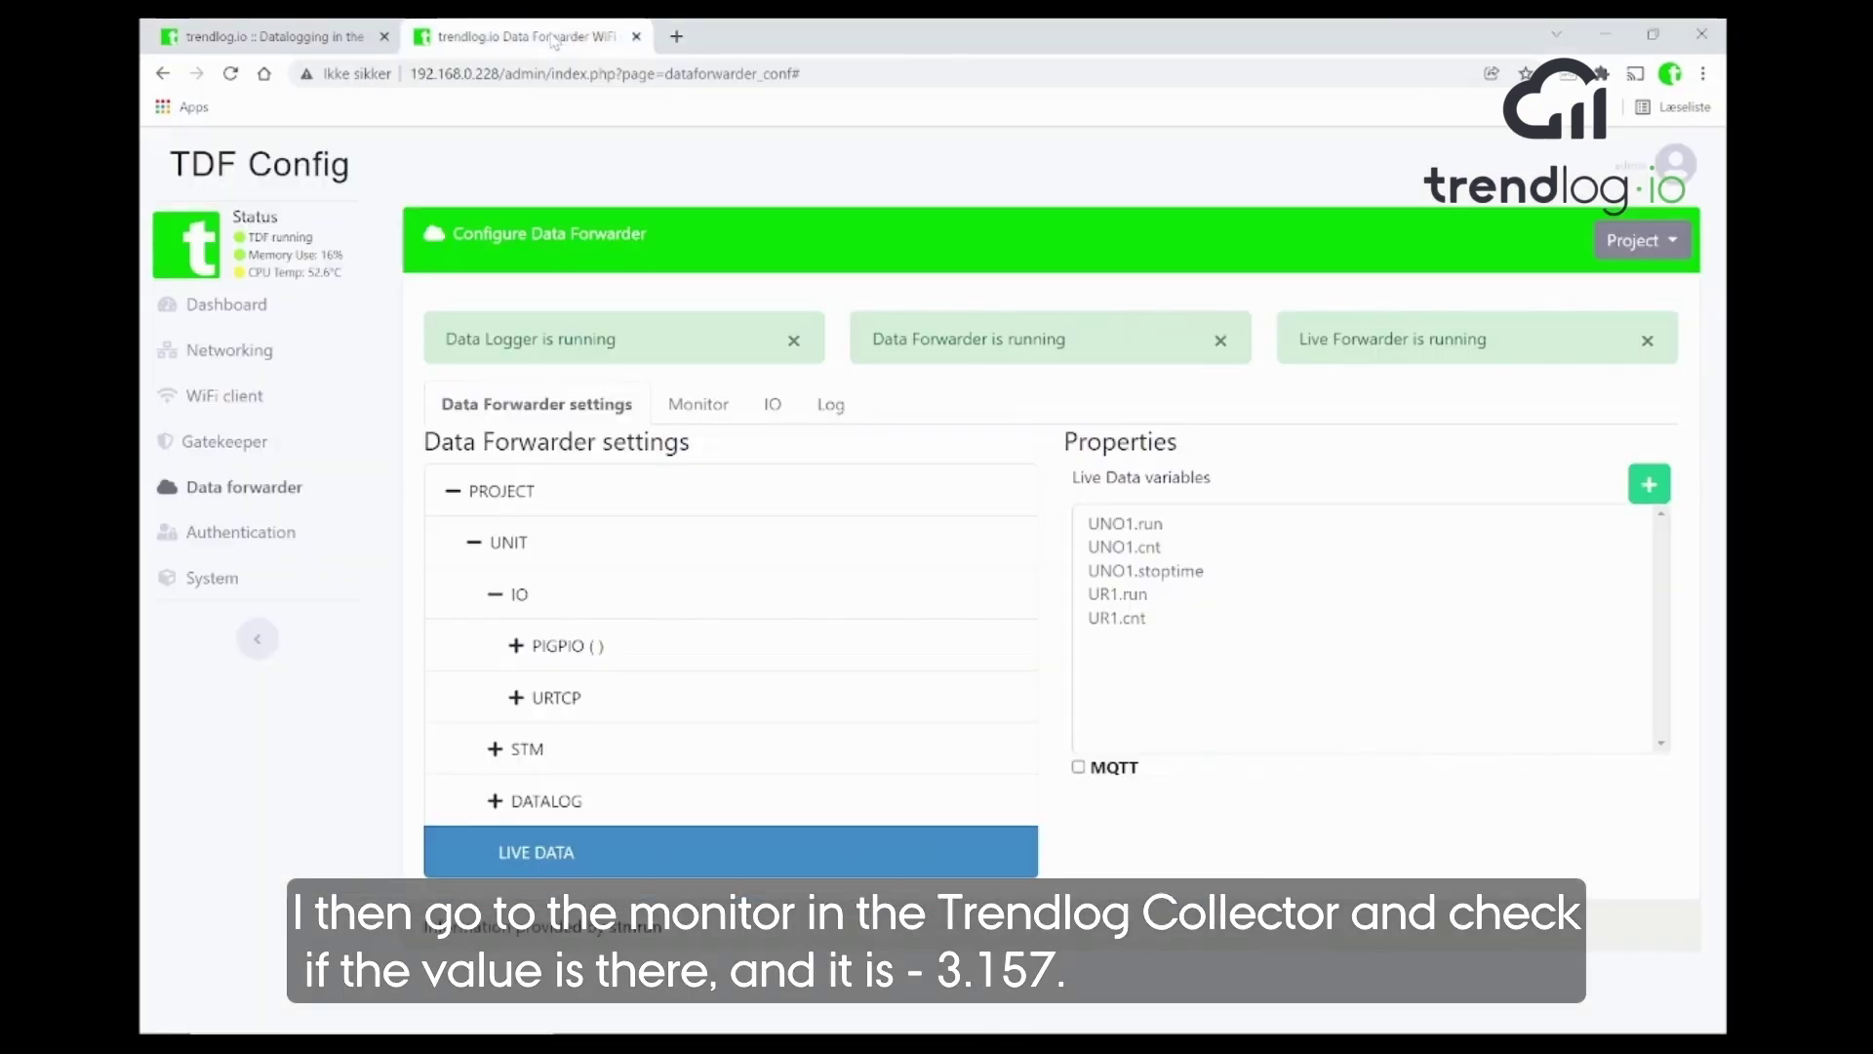
left_click(701, 405)
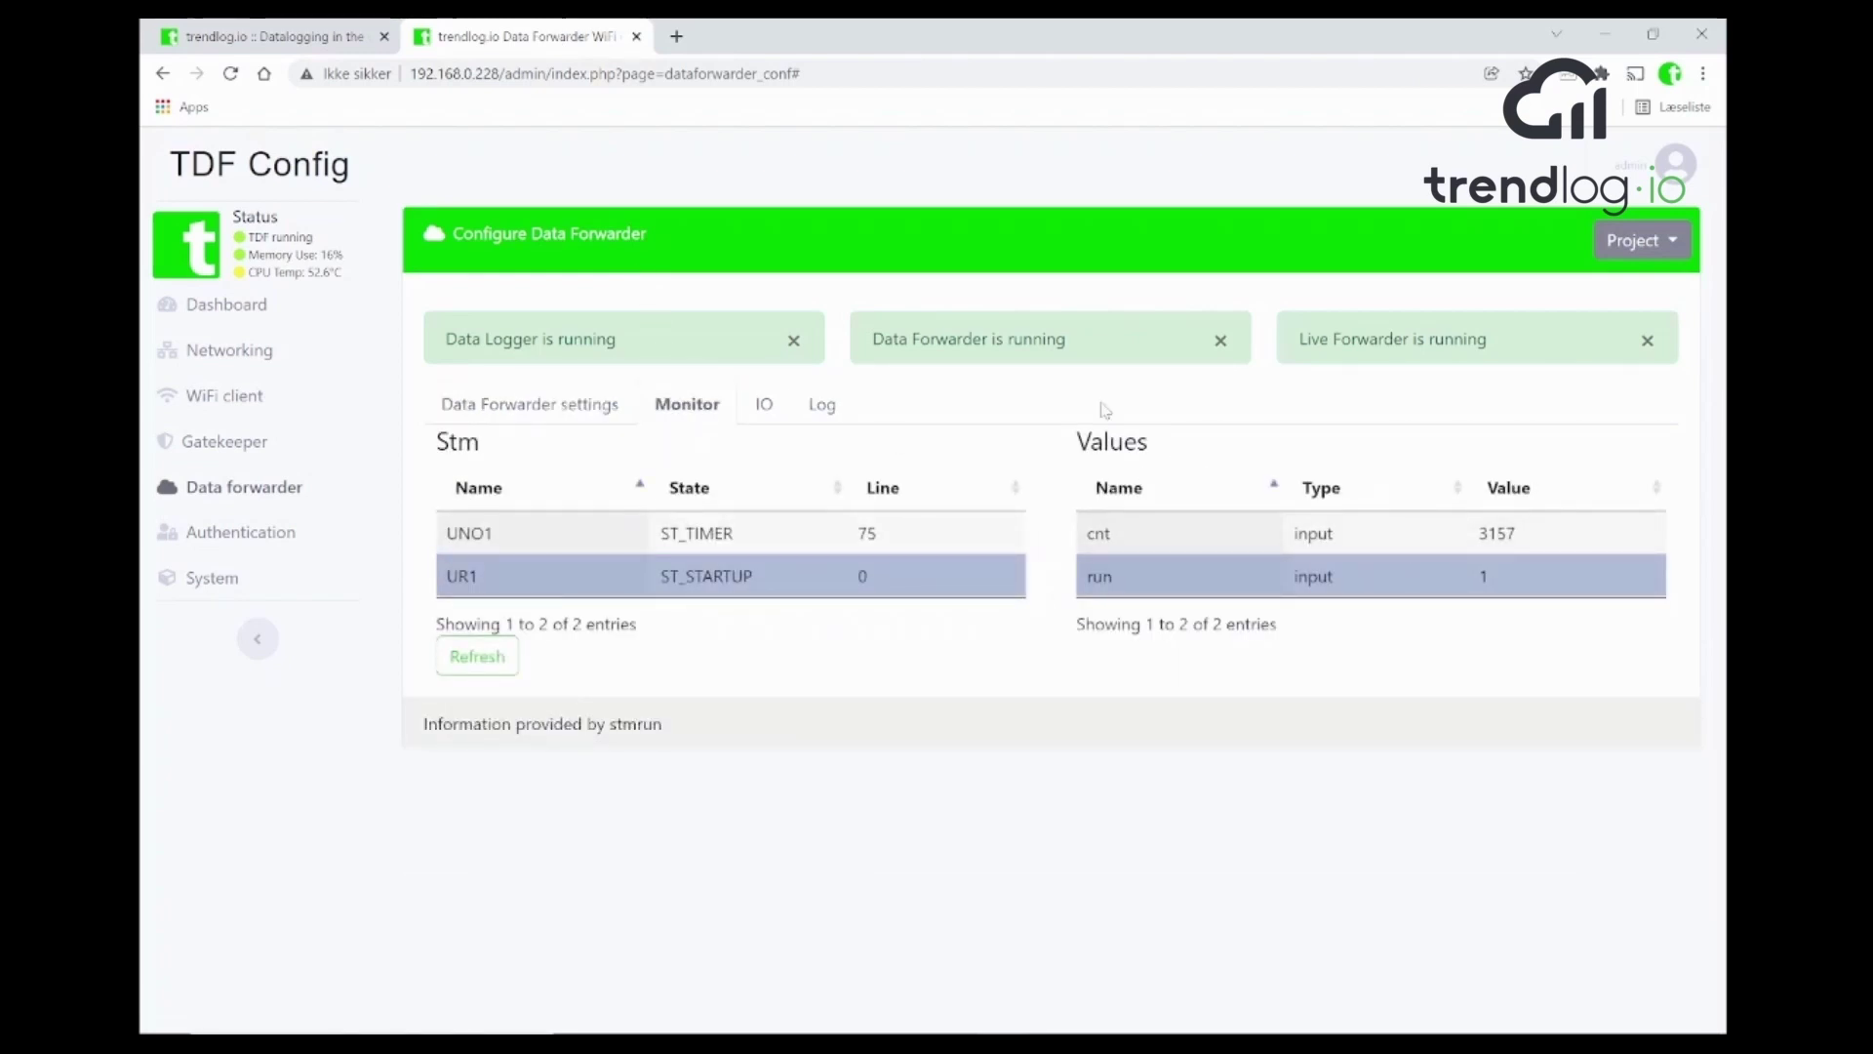
left_click(286, 41)
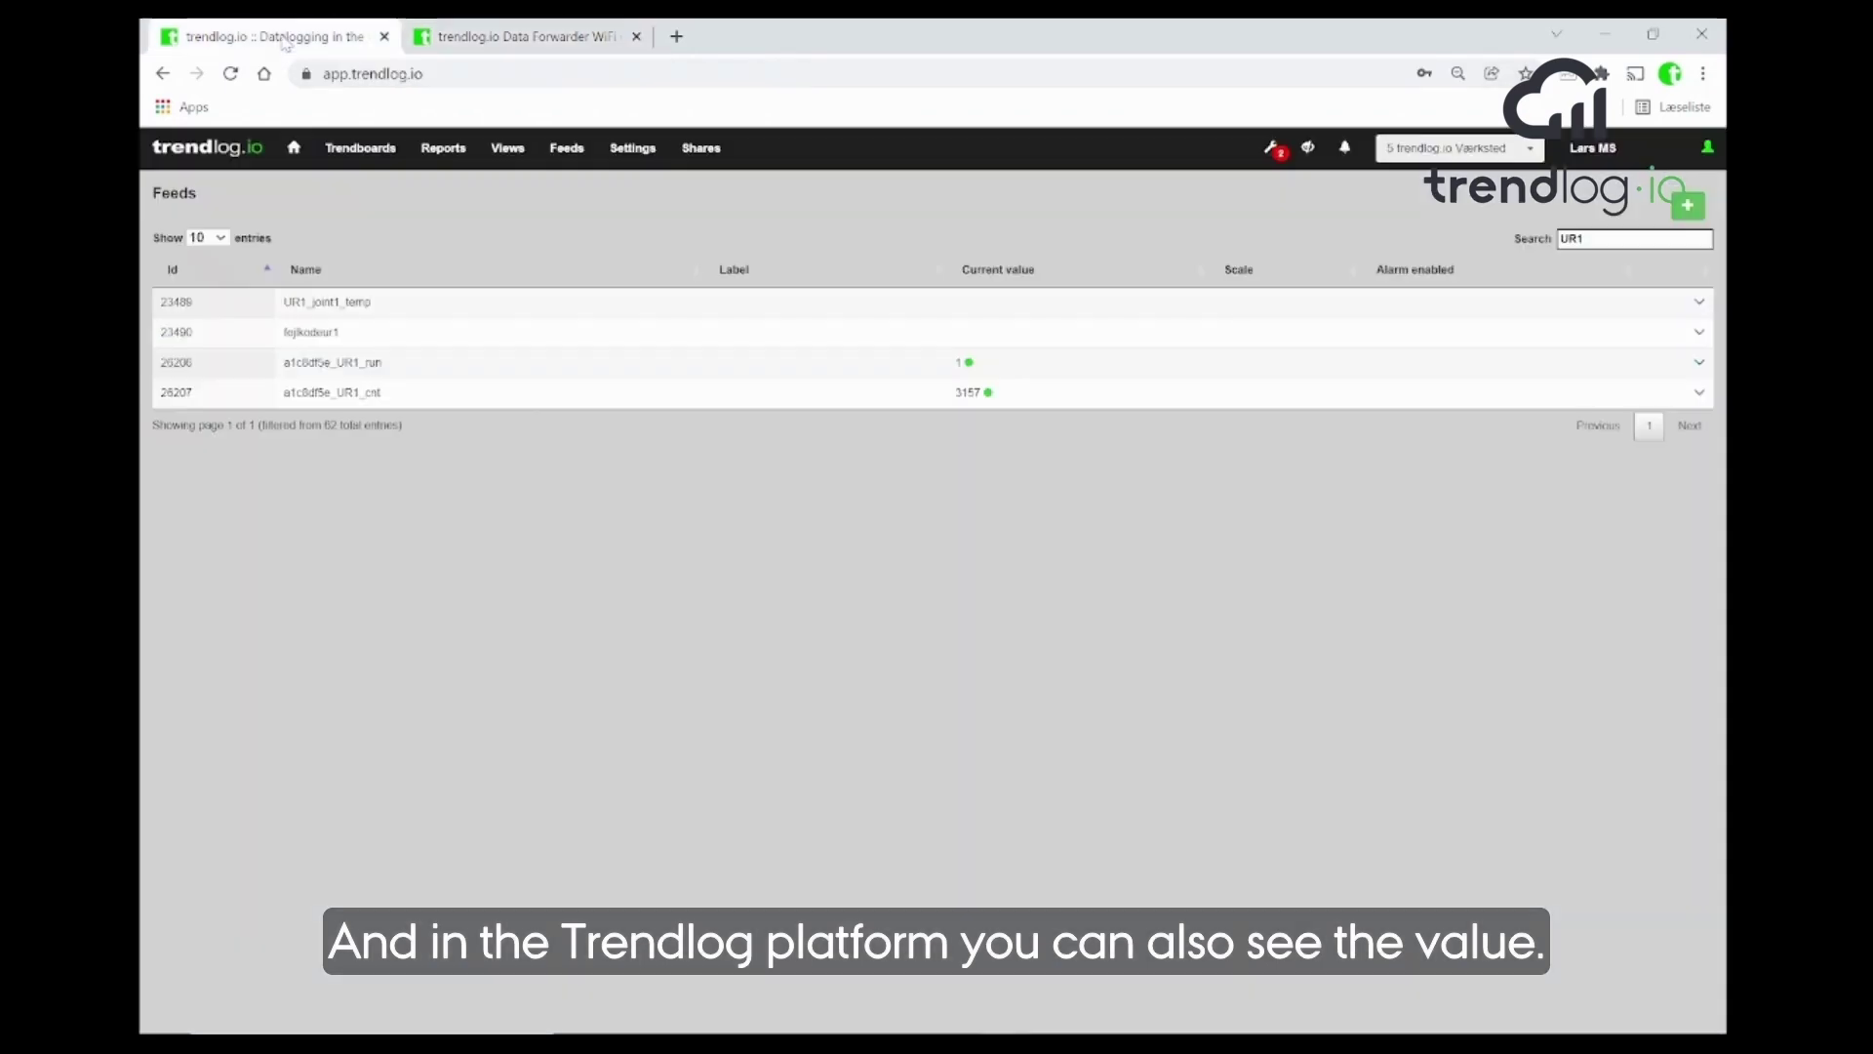
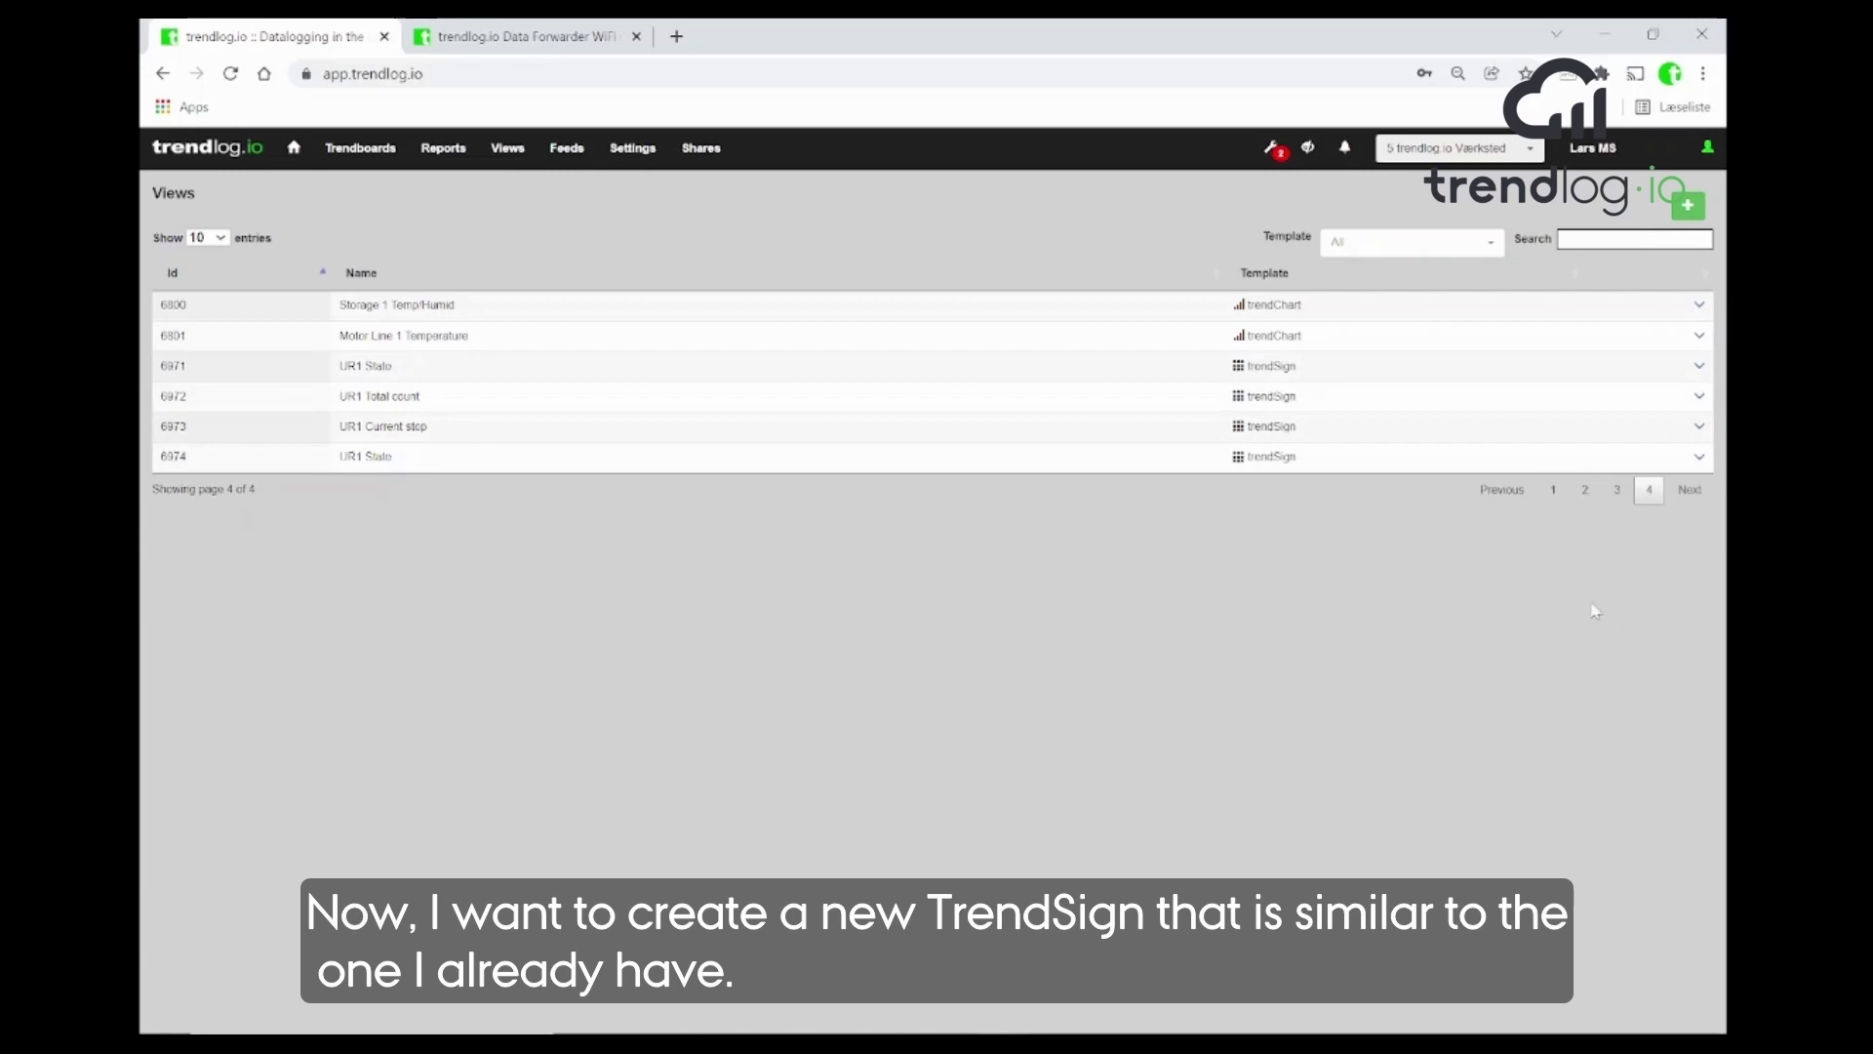
- Edit the UR1 Total count trendSign view and set its data source to the a1c8df5e_UR1_cnt feed
left_click(1450, 401)
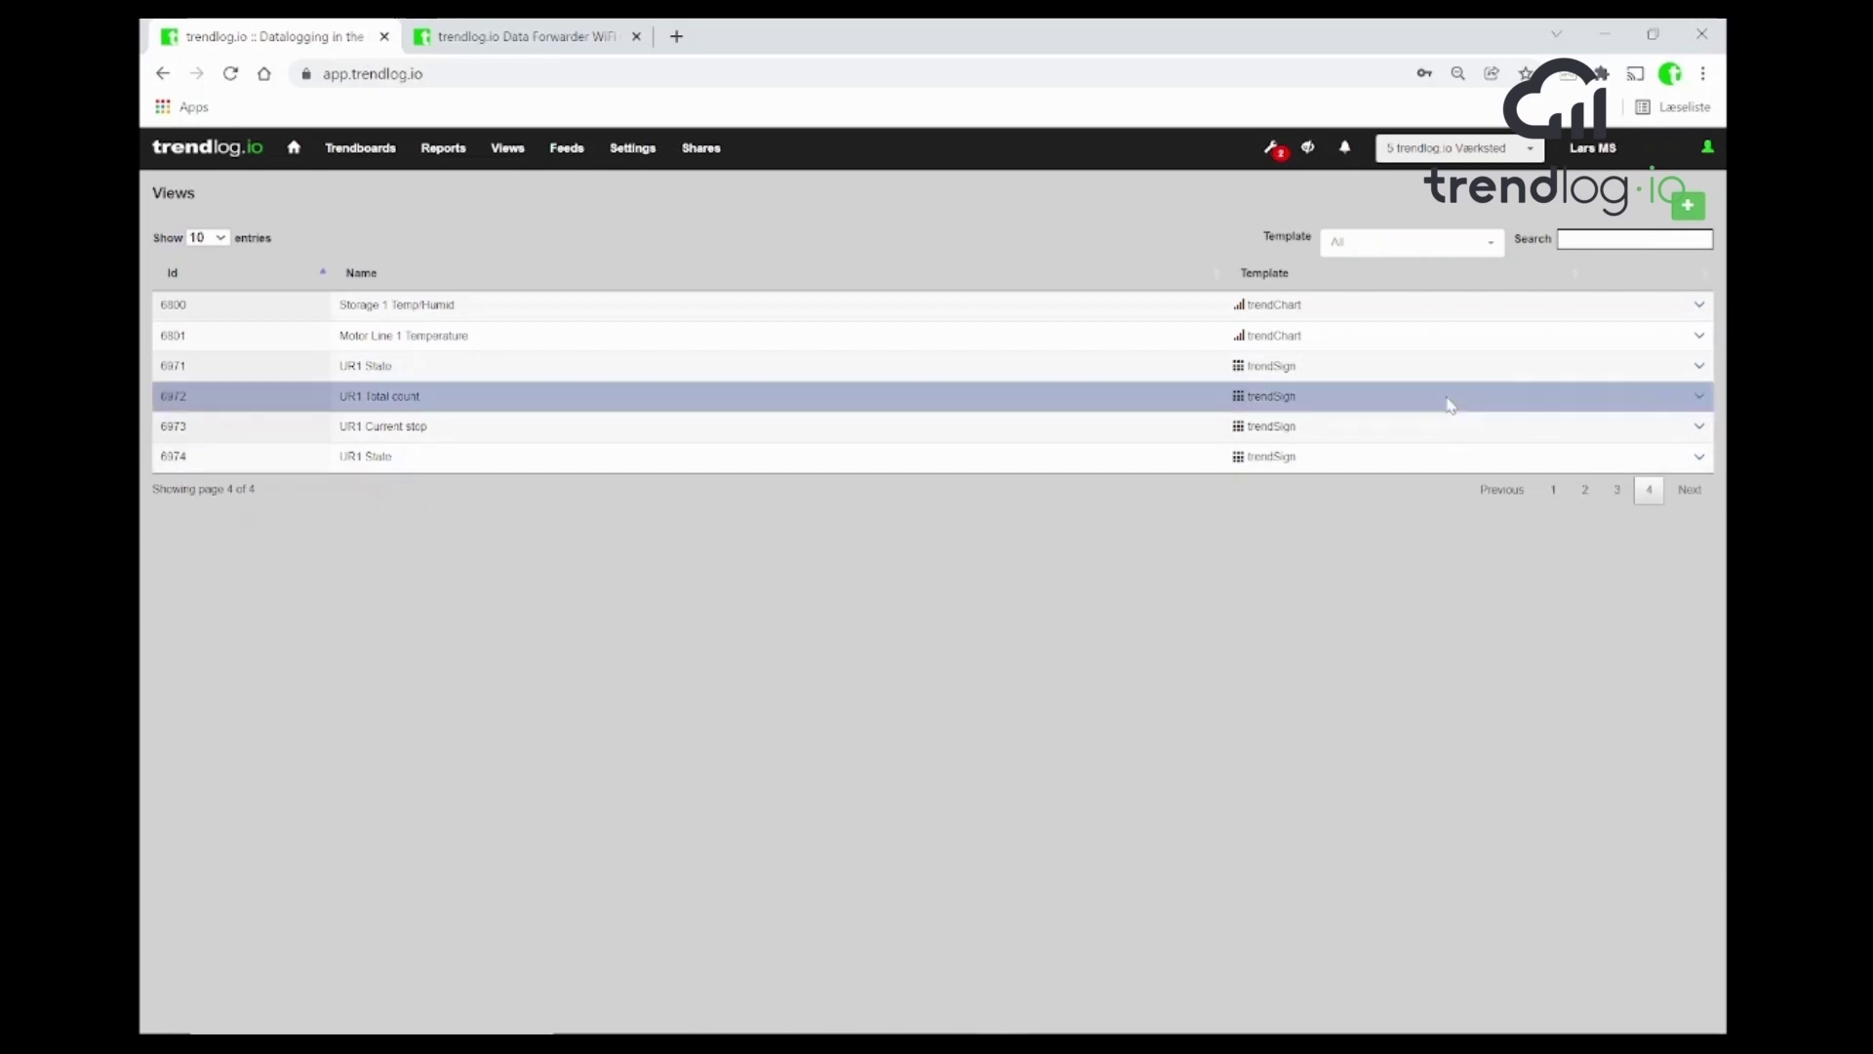
left_click(1700, 396)
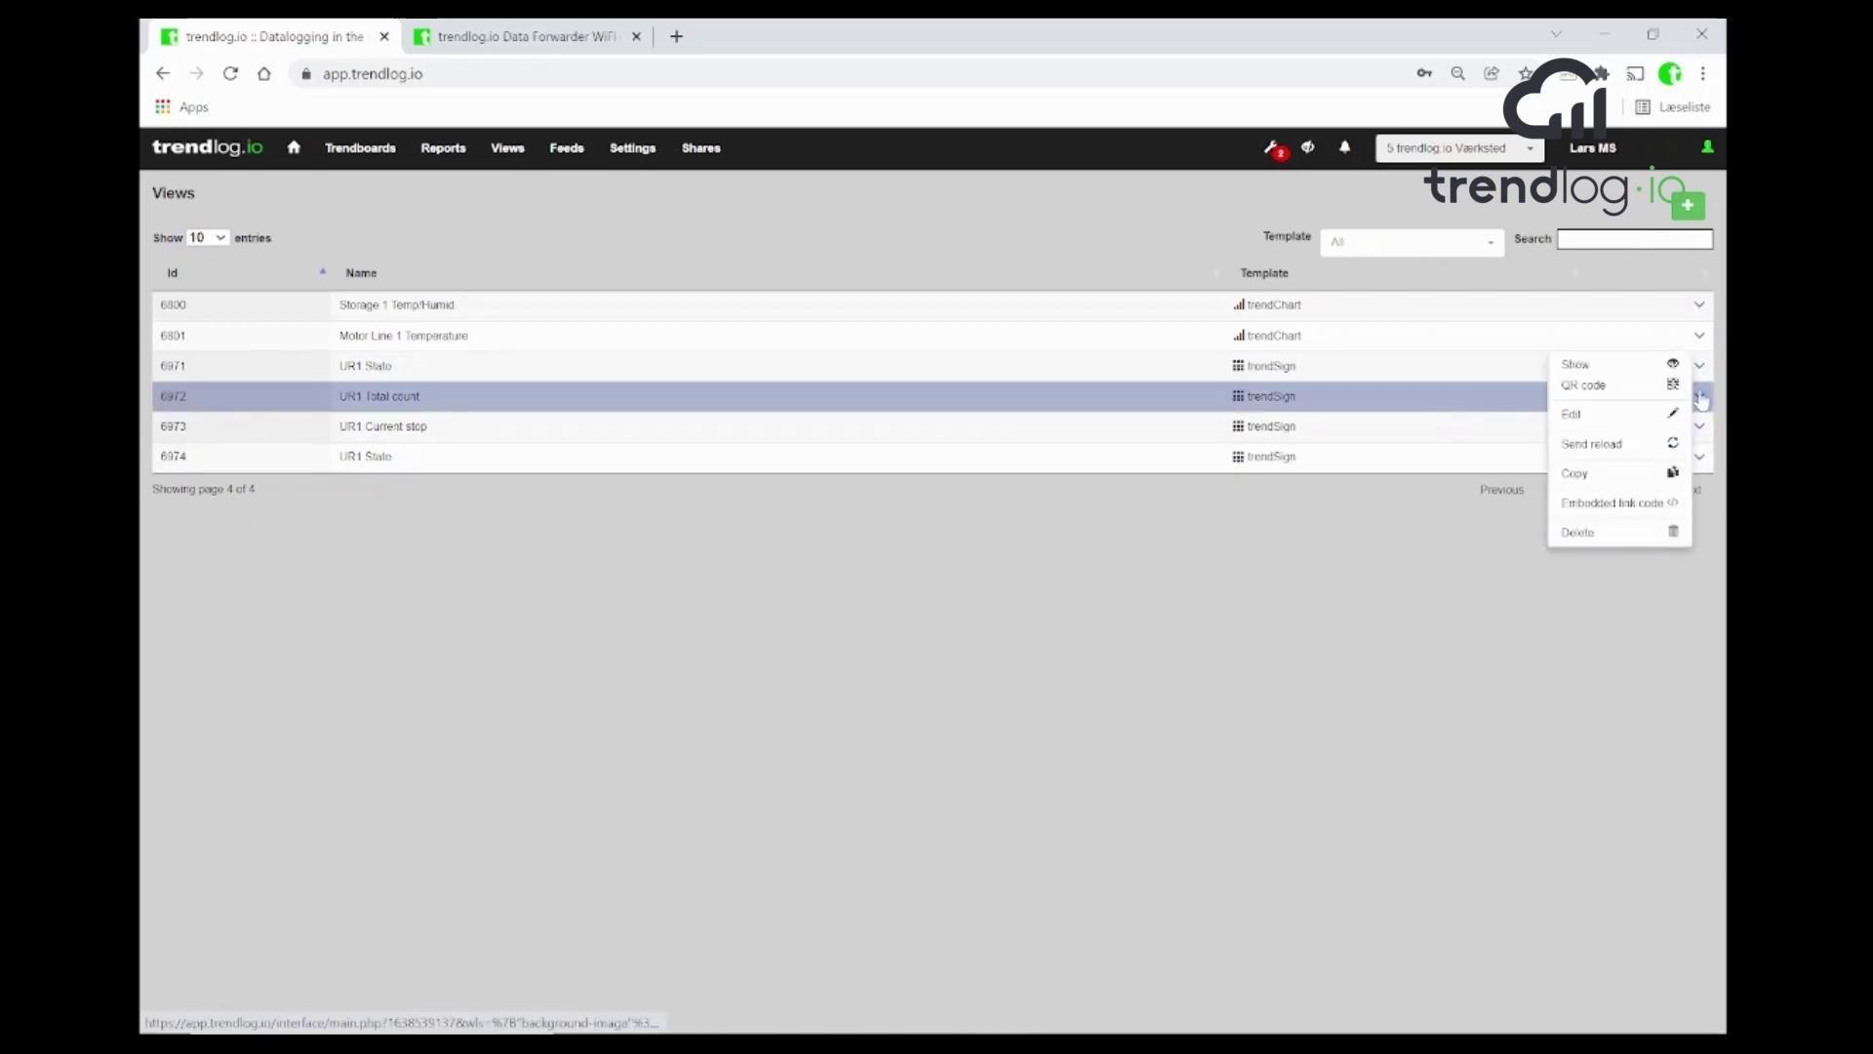
left_click(1619, 417)
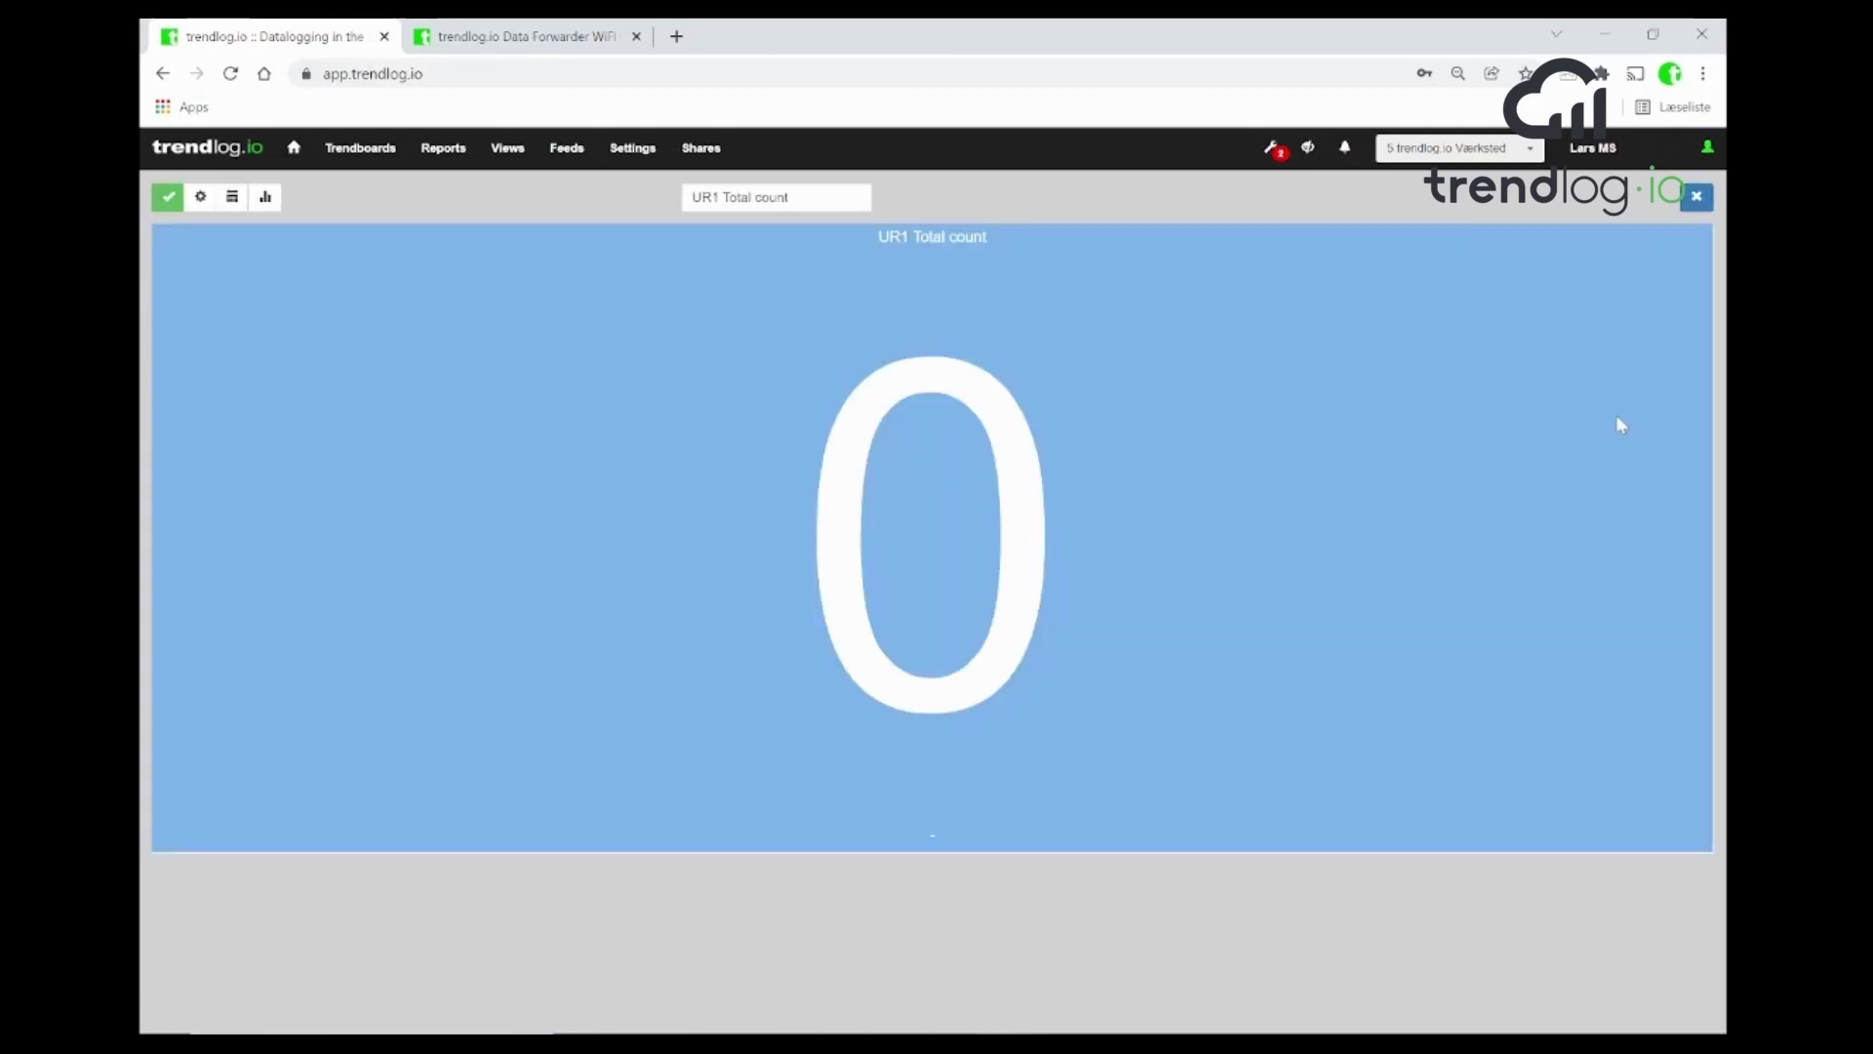
left_click(203, 197)
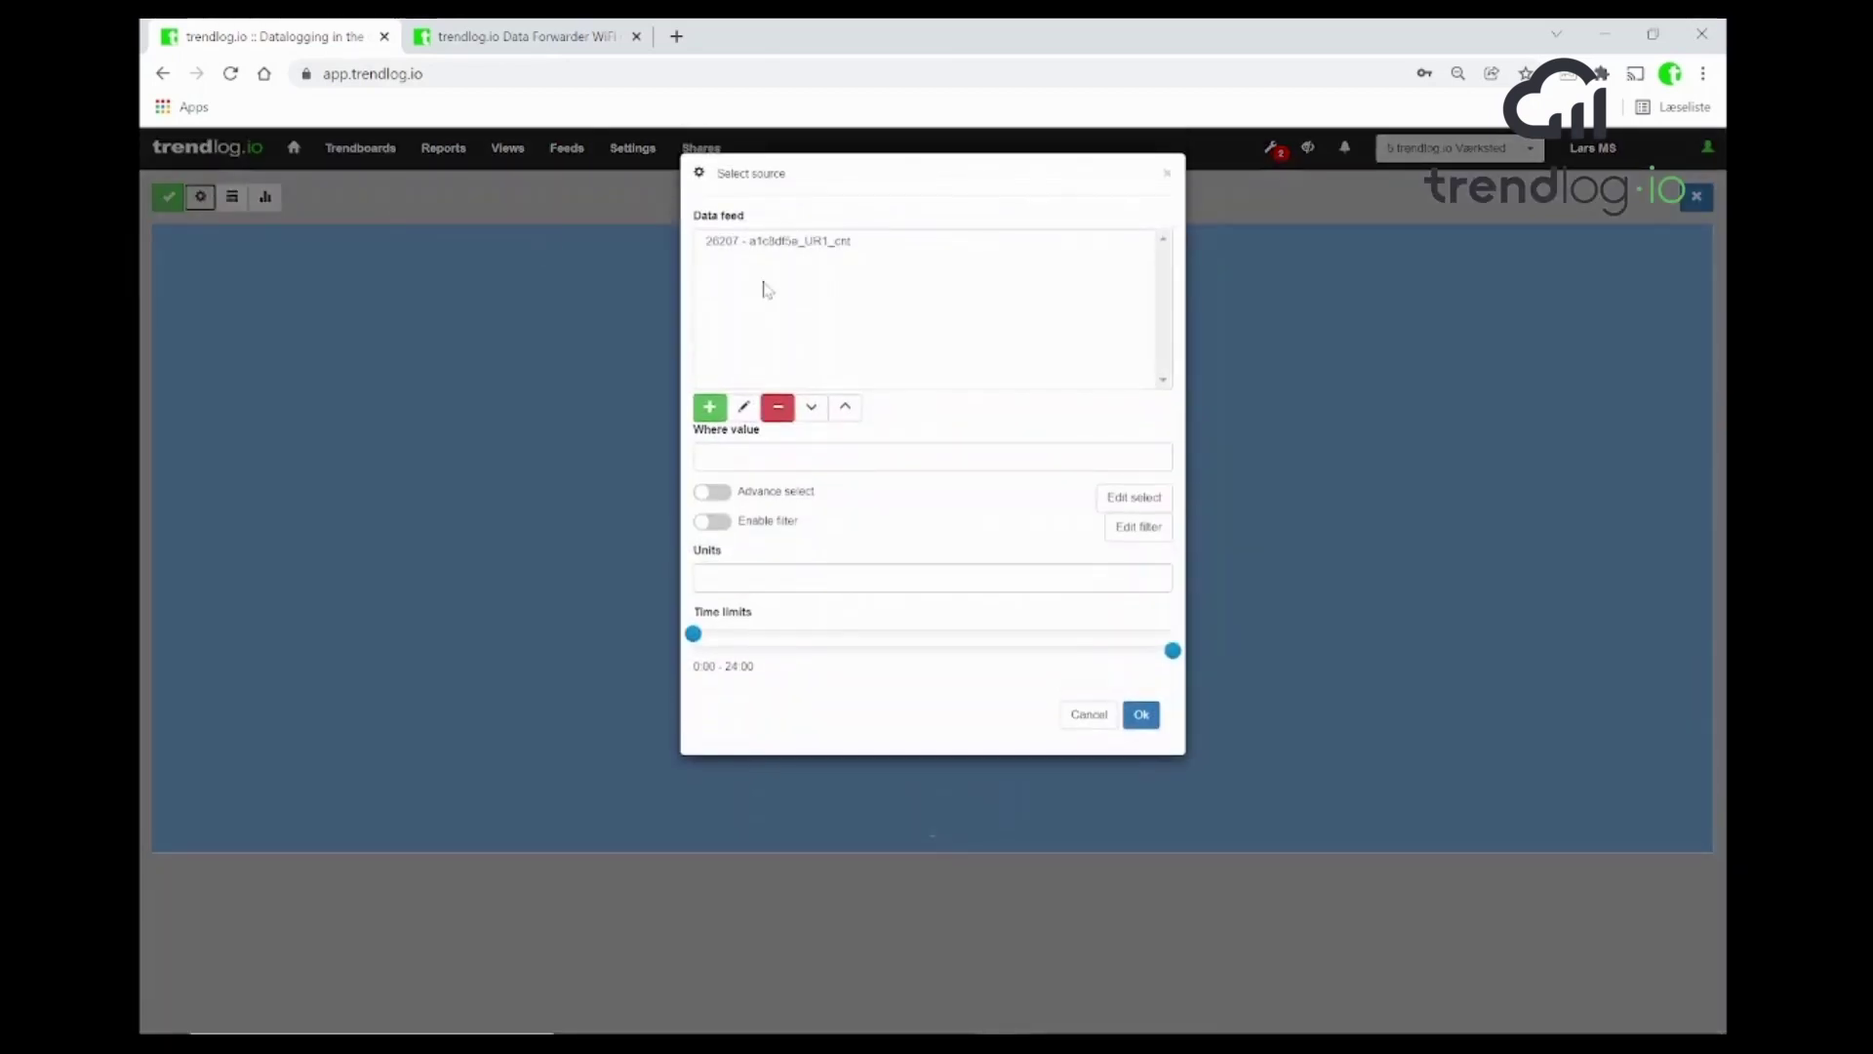
left_click(764, 243)
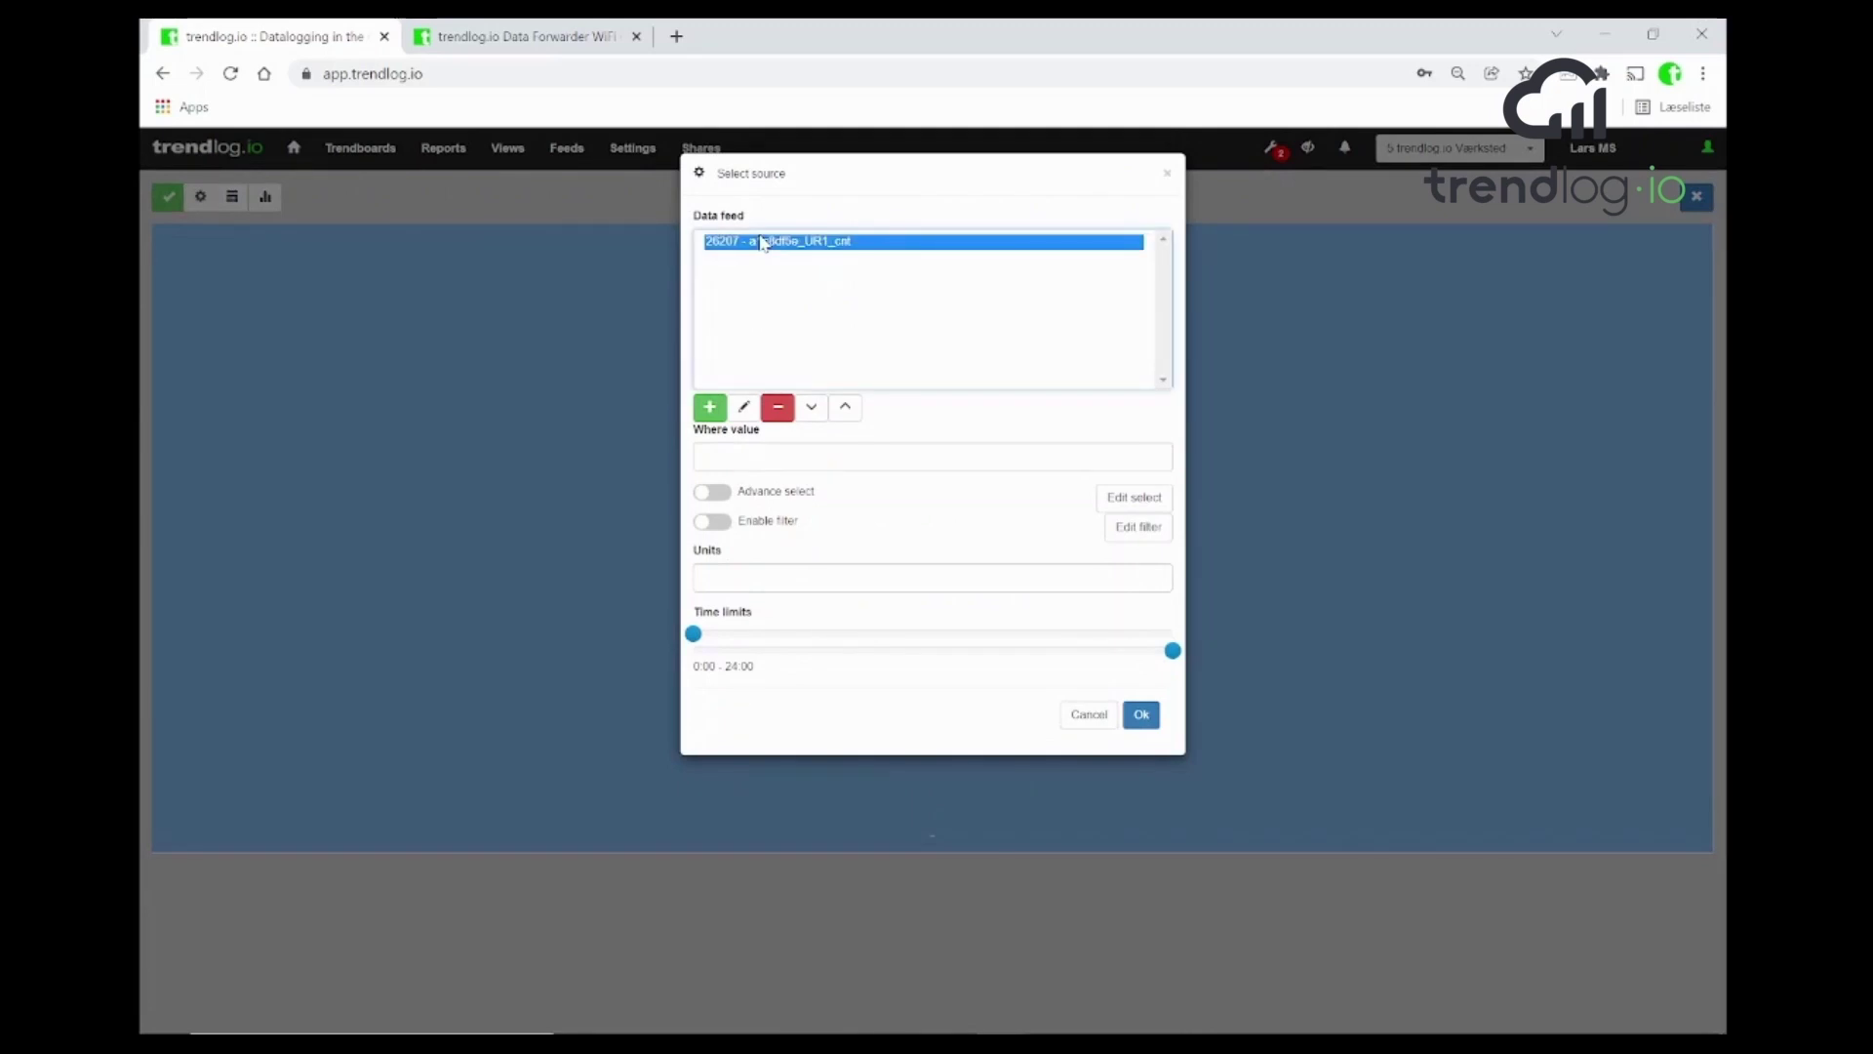
left_click(747, 408)
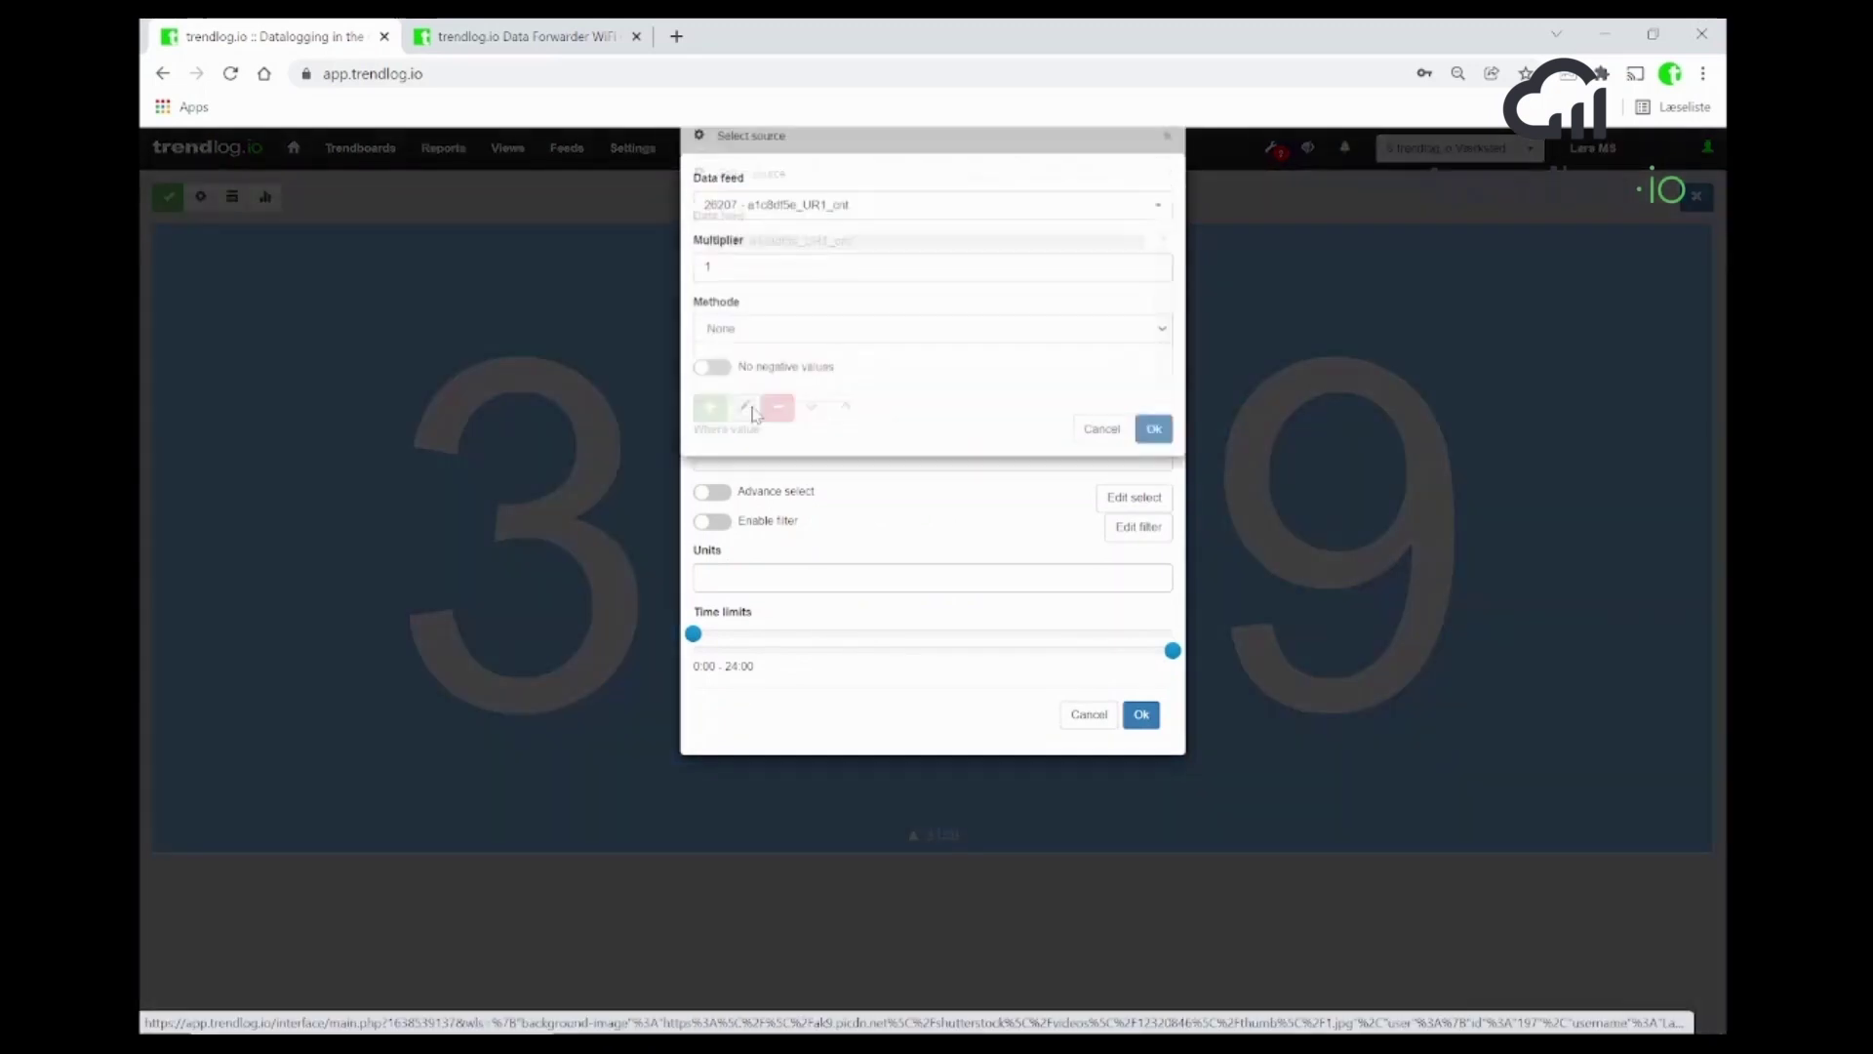
left_click(753, 244)
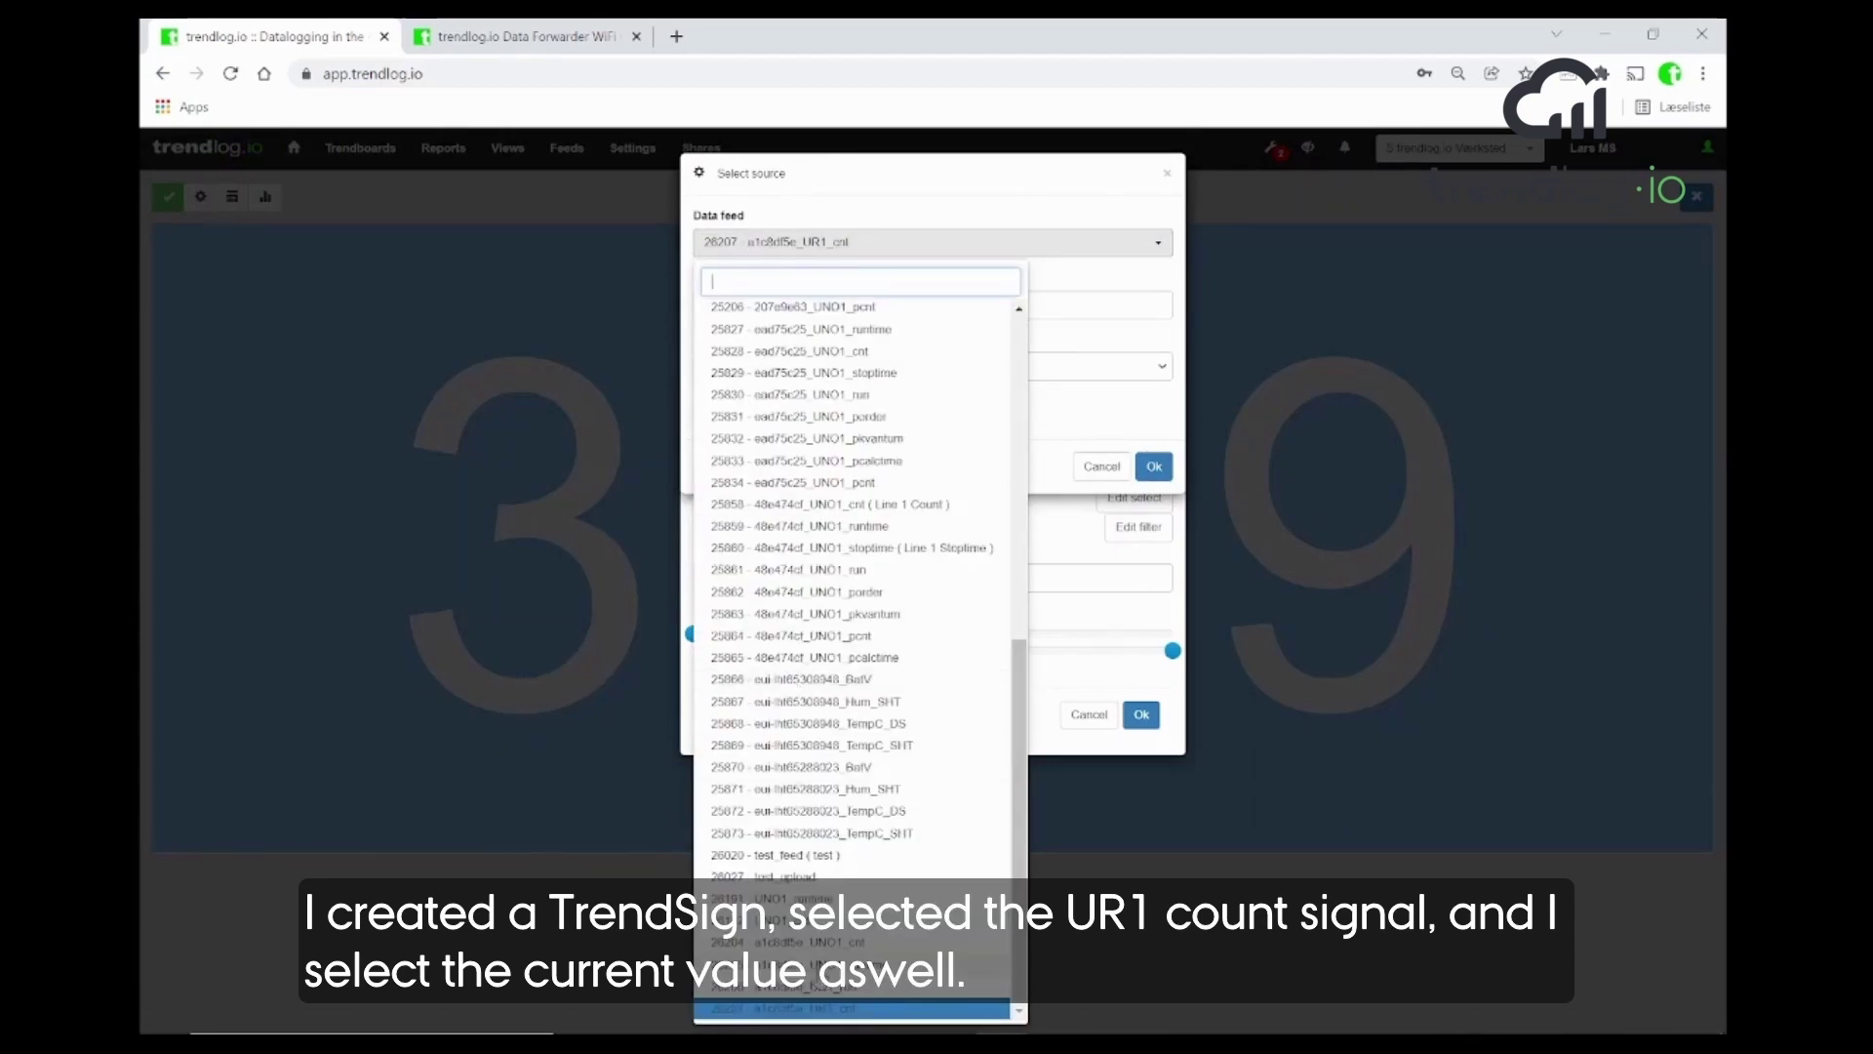
left_click(814, 1010)
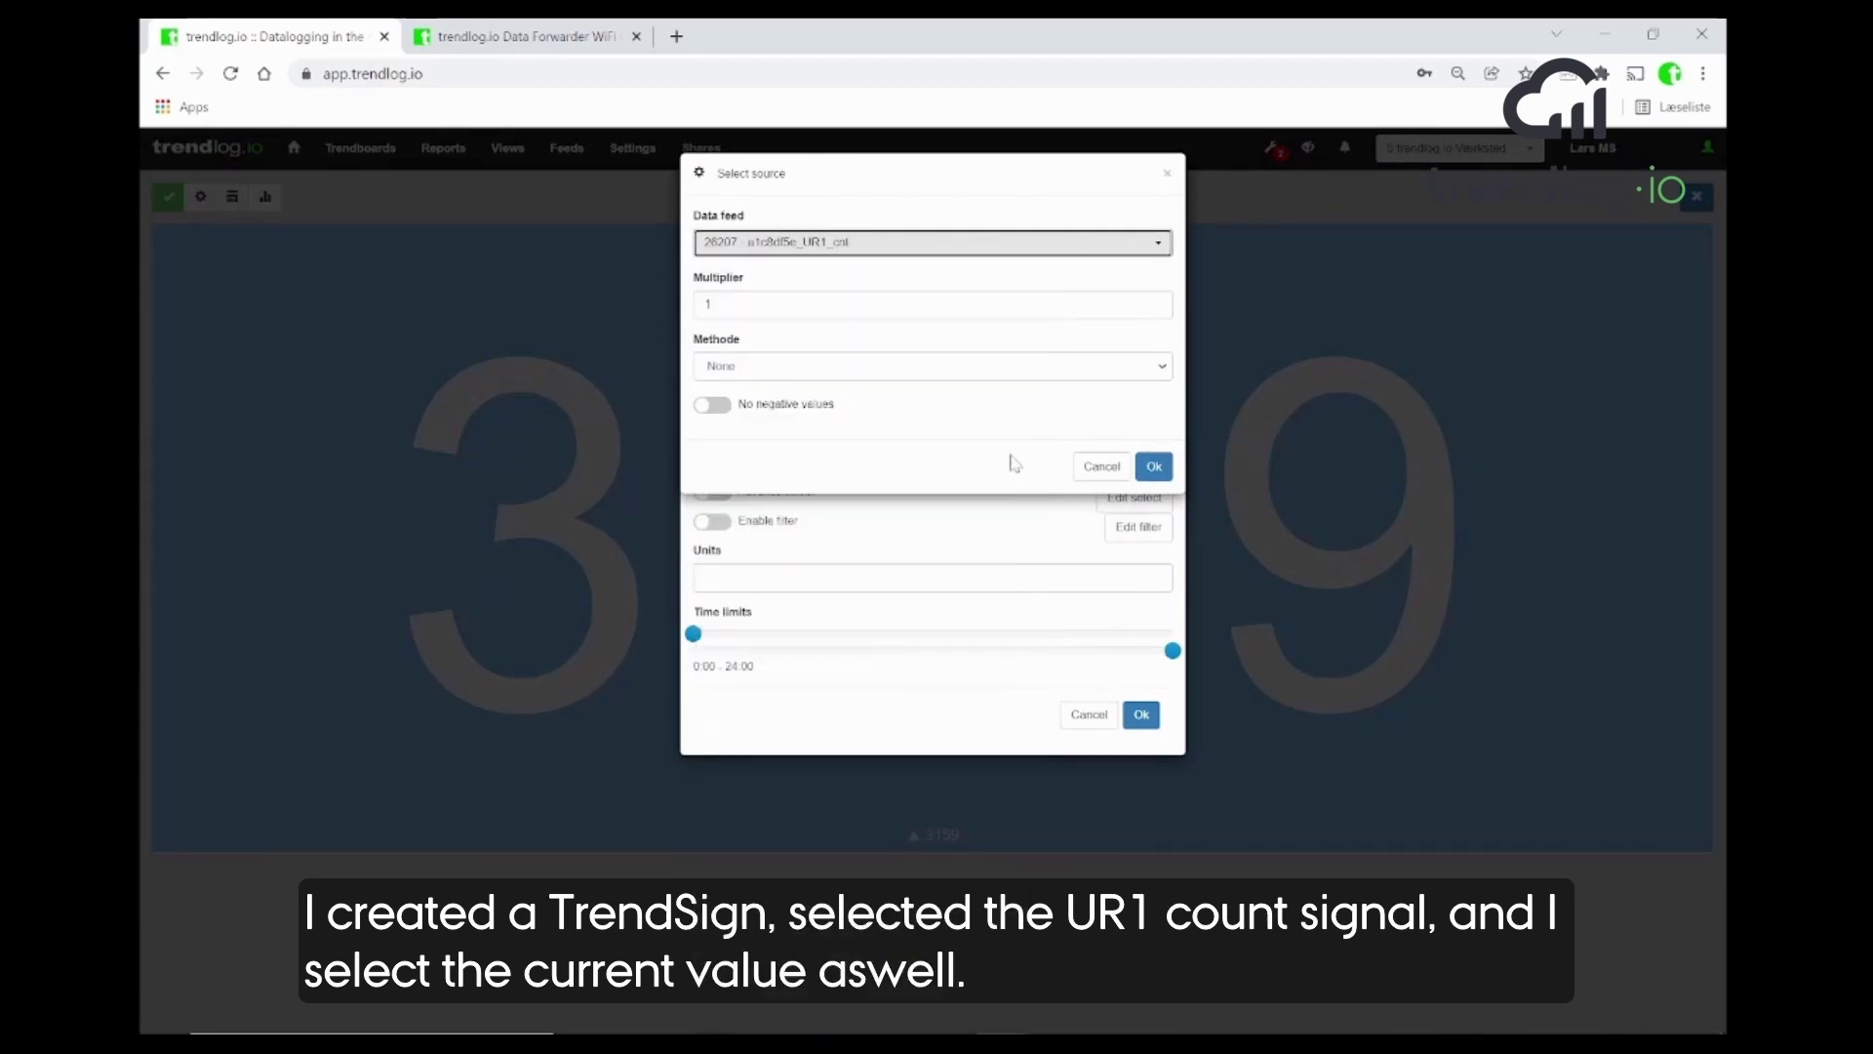
left_click(1154, 467)
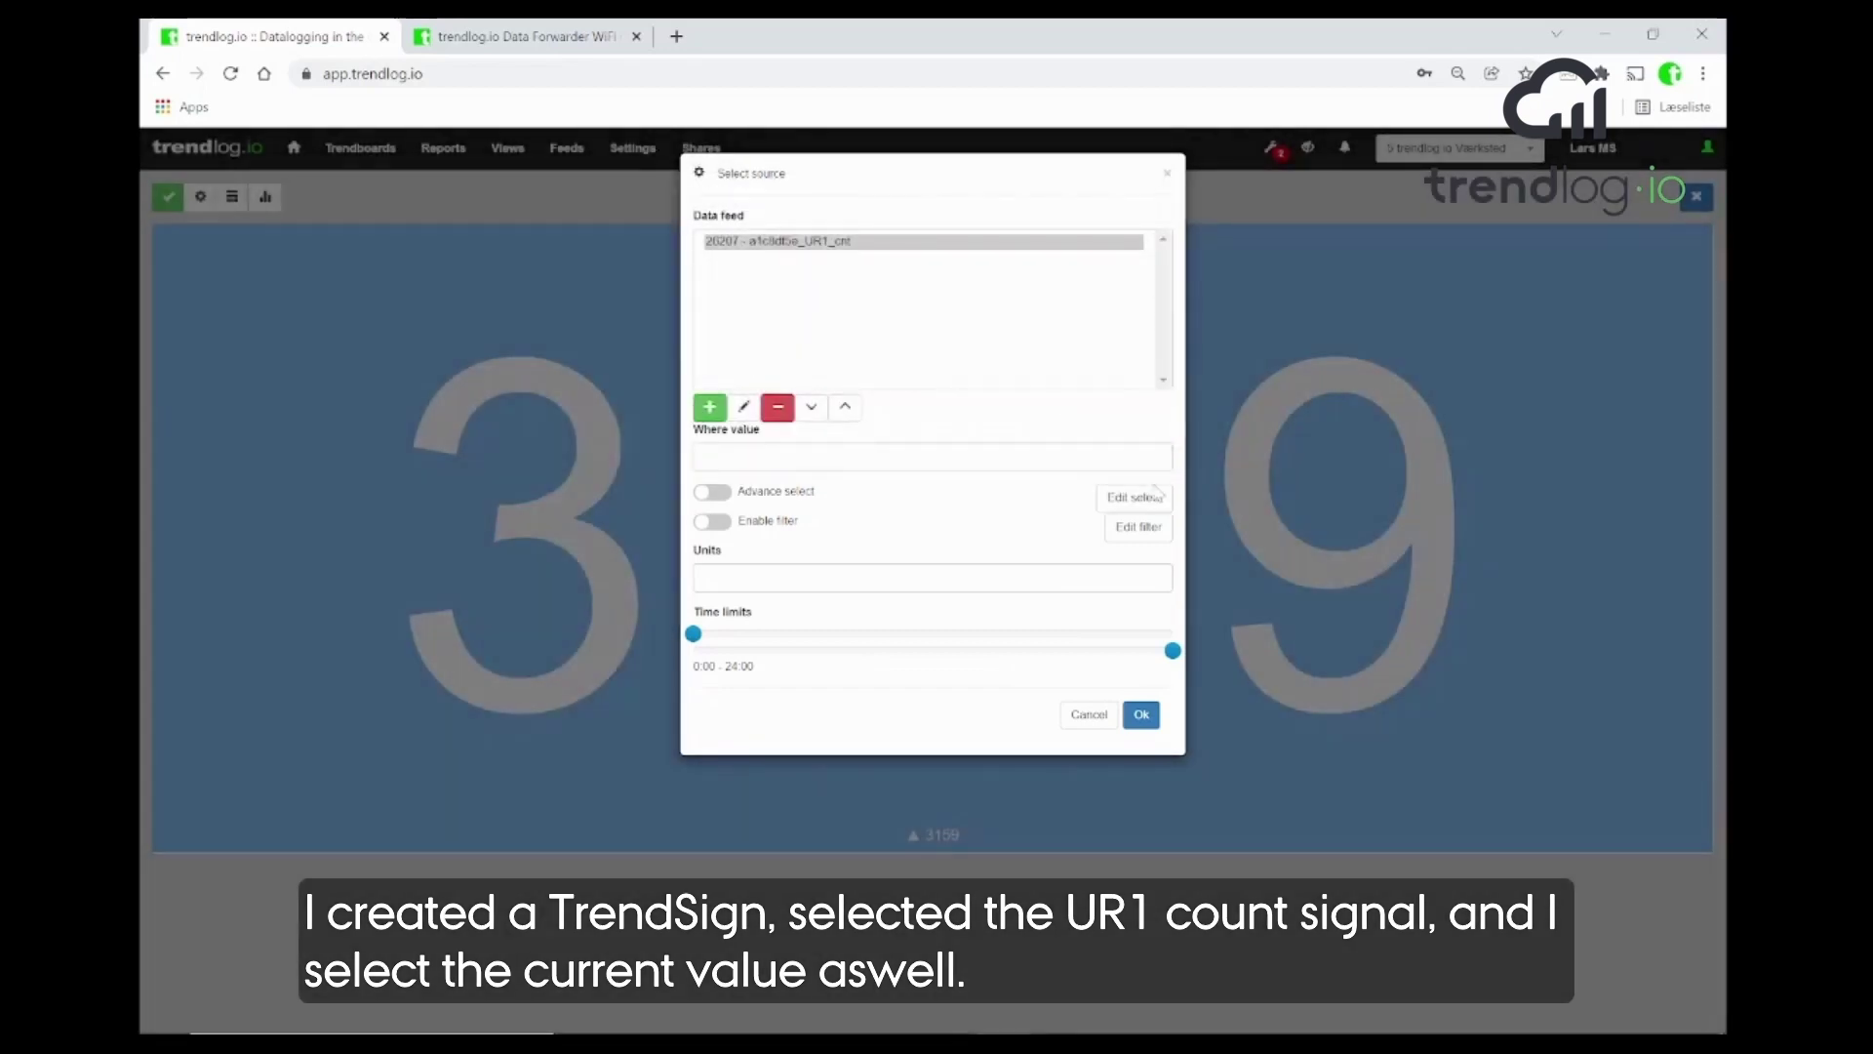
left_click(1140, 716)
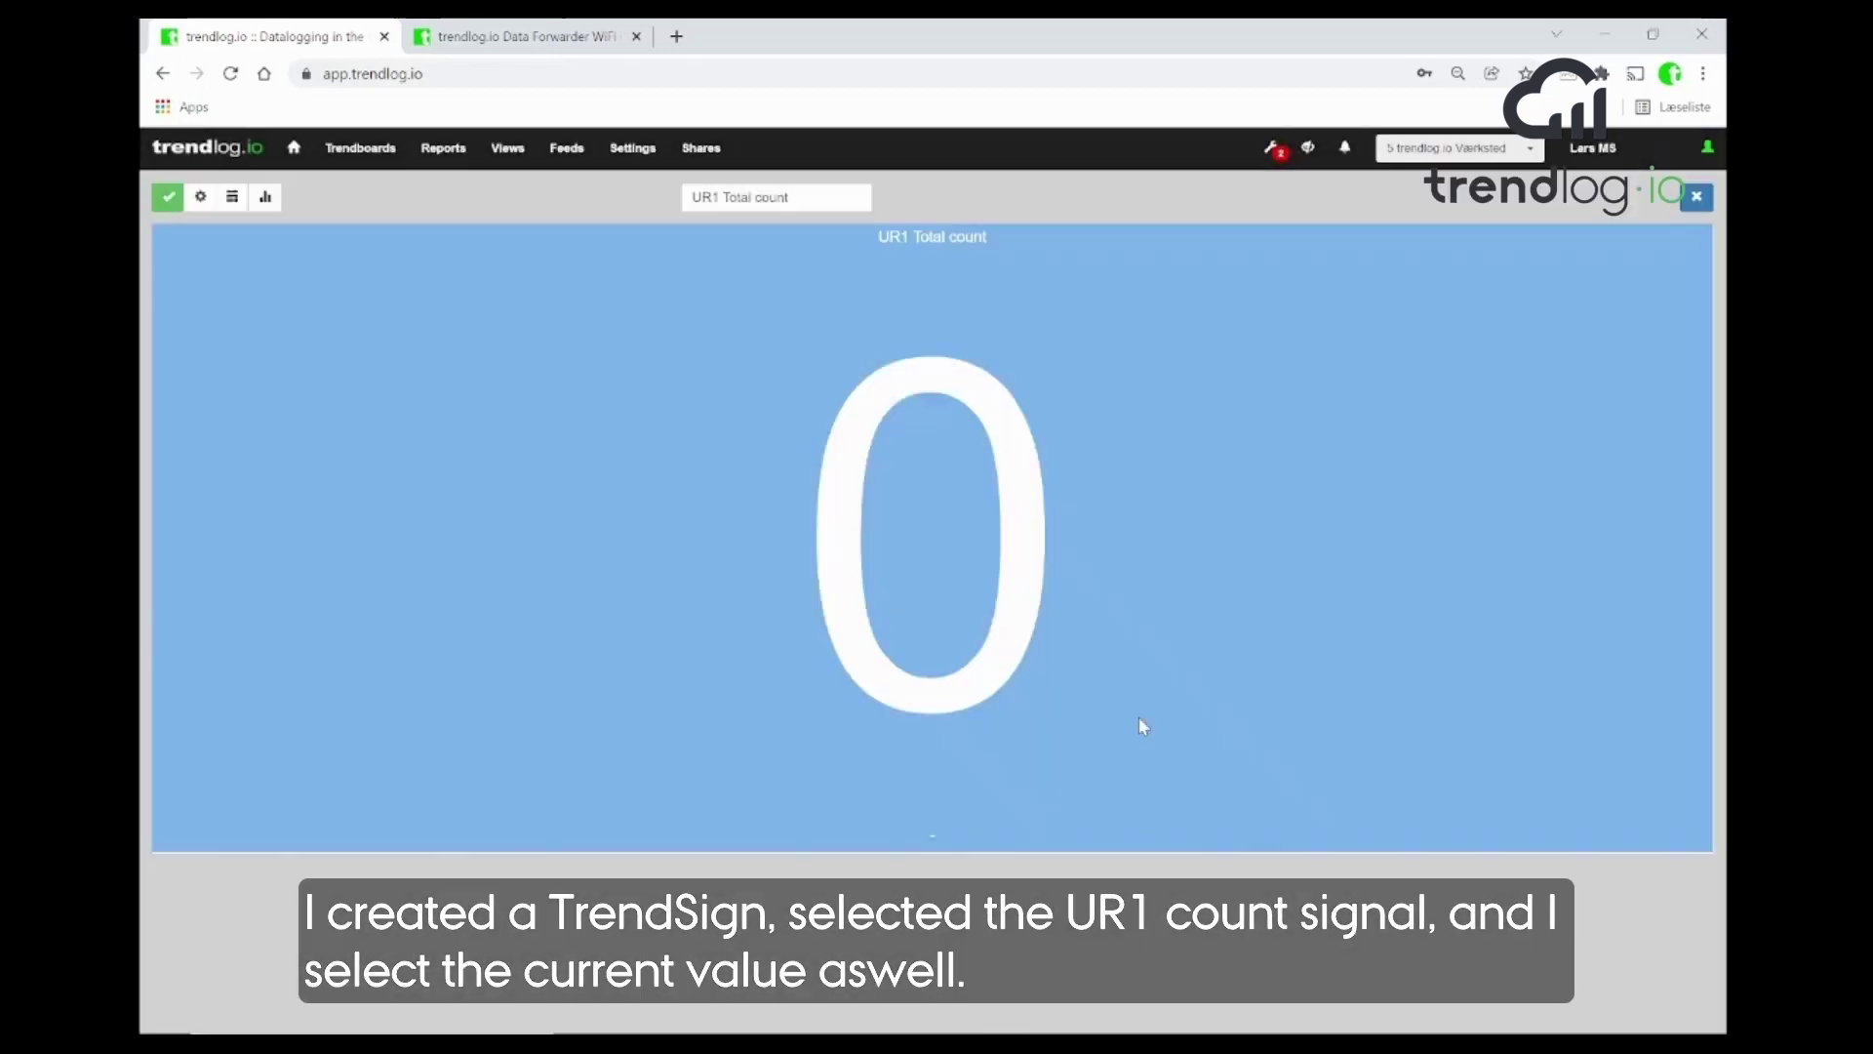
- Set the UR1 Total count view's date selection to Current and save the view
left_click(232, 197)
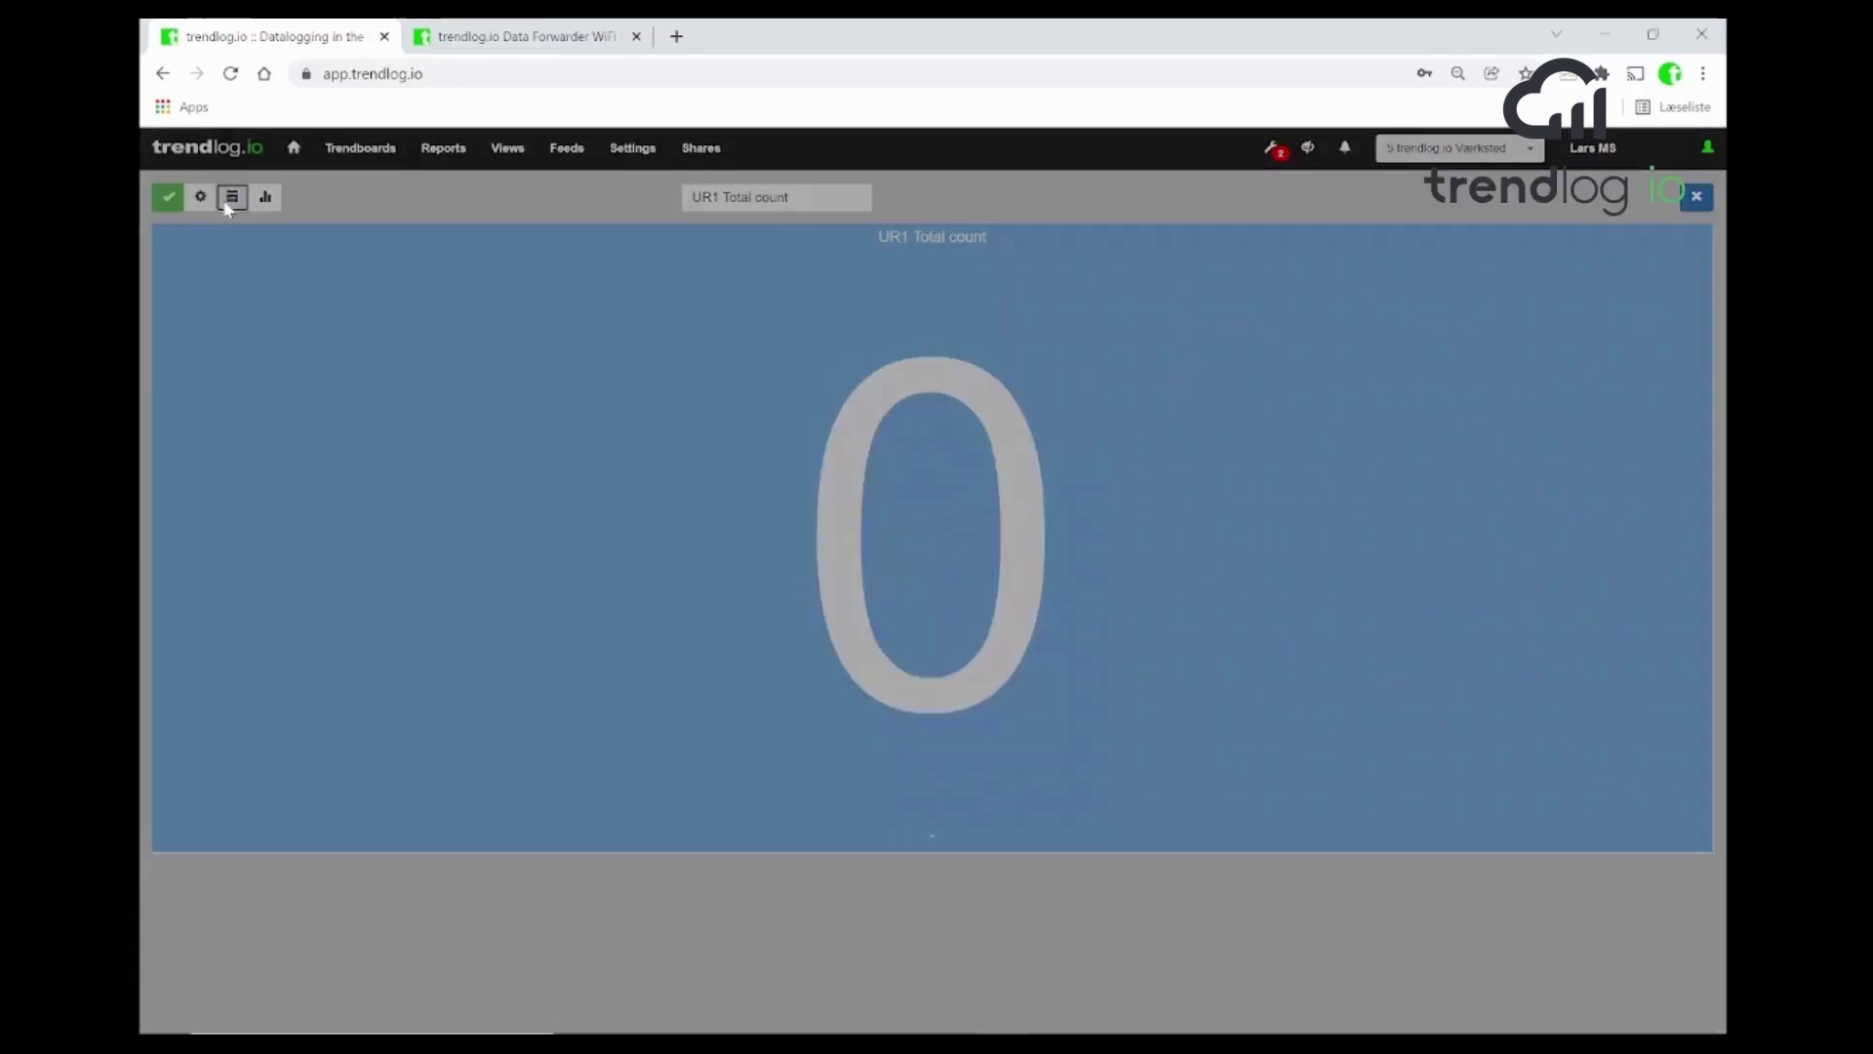
left_click(729, 243)
left_click(738, 245)
left_click(1153, 309)
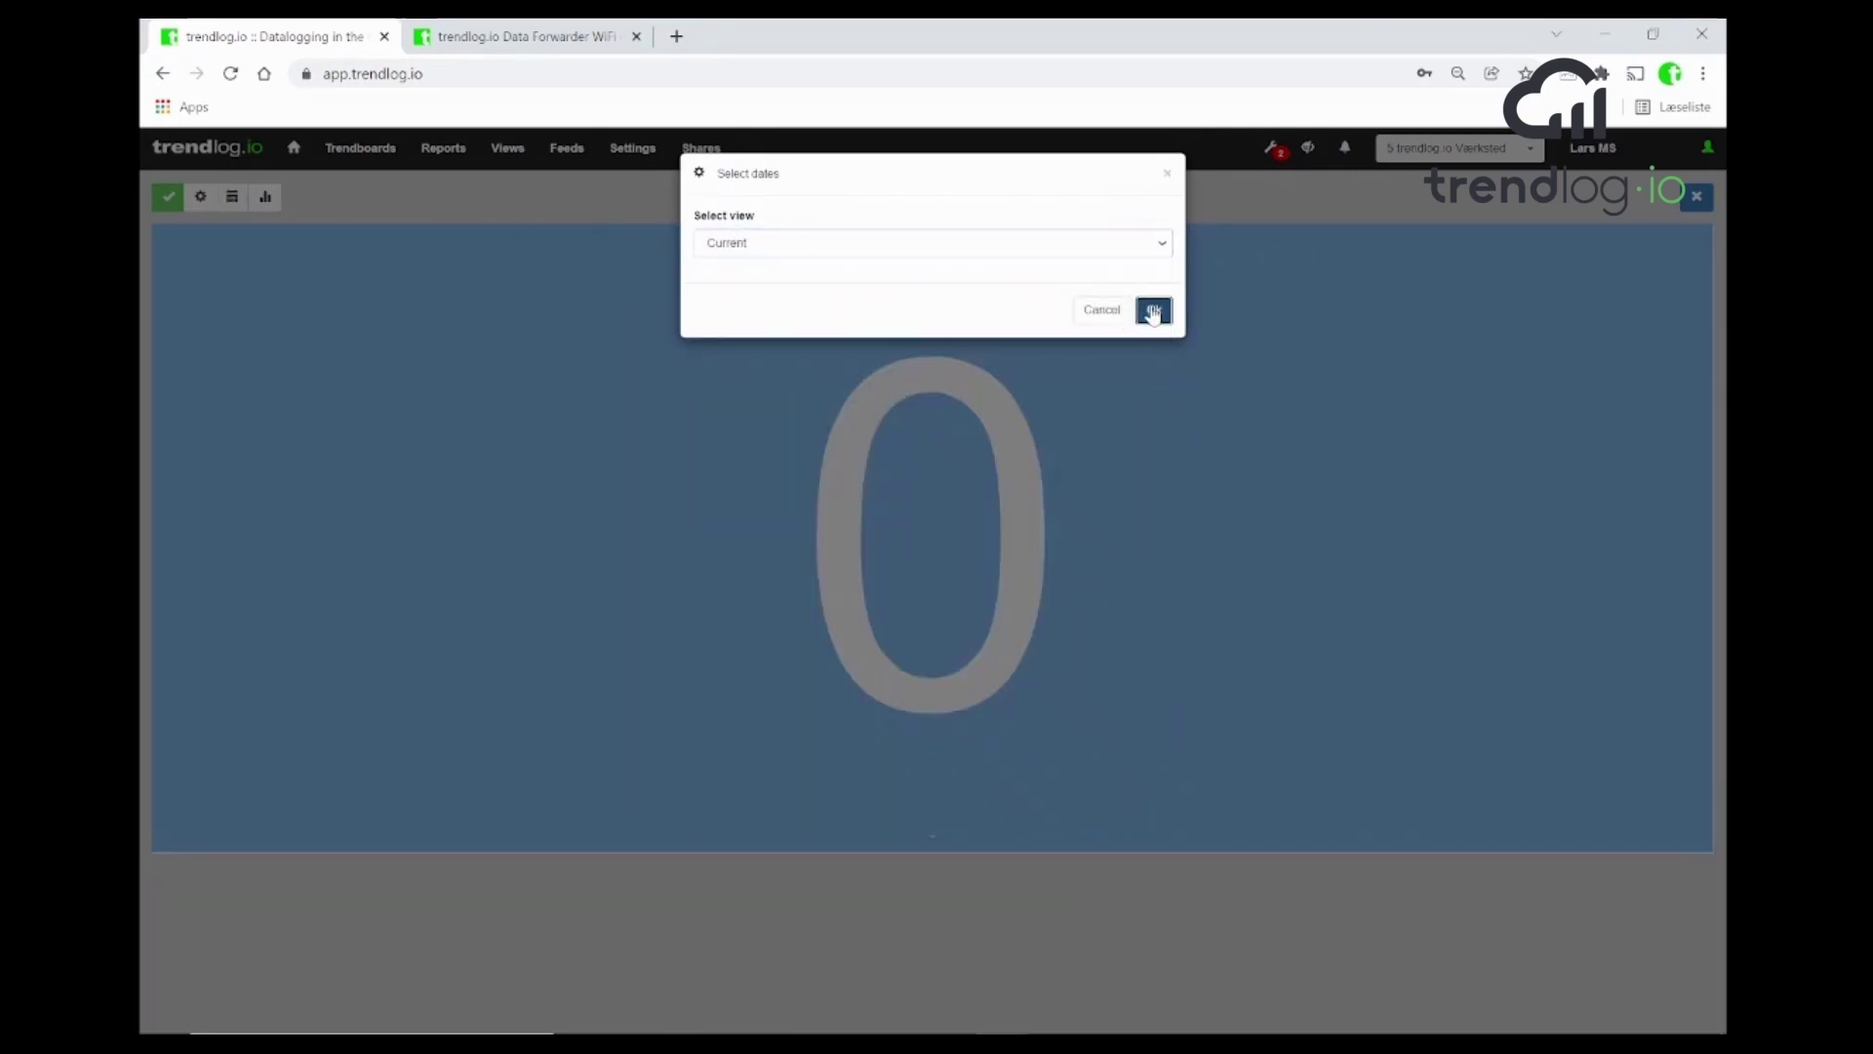
left_click(168, 197)
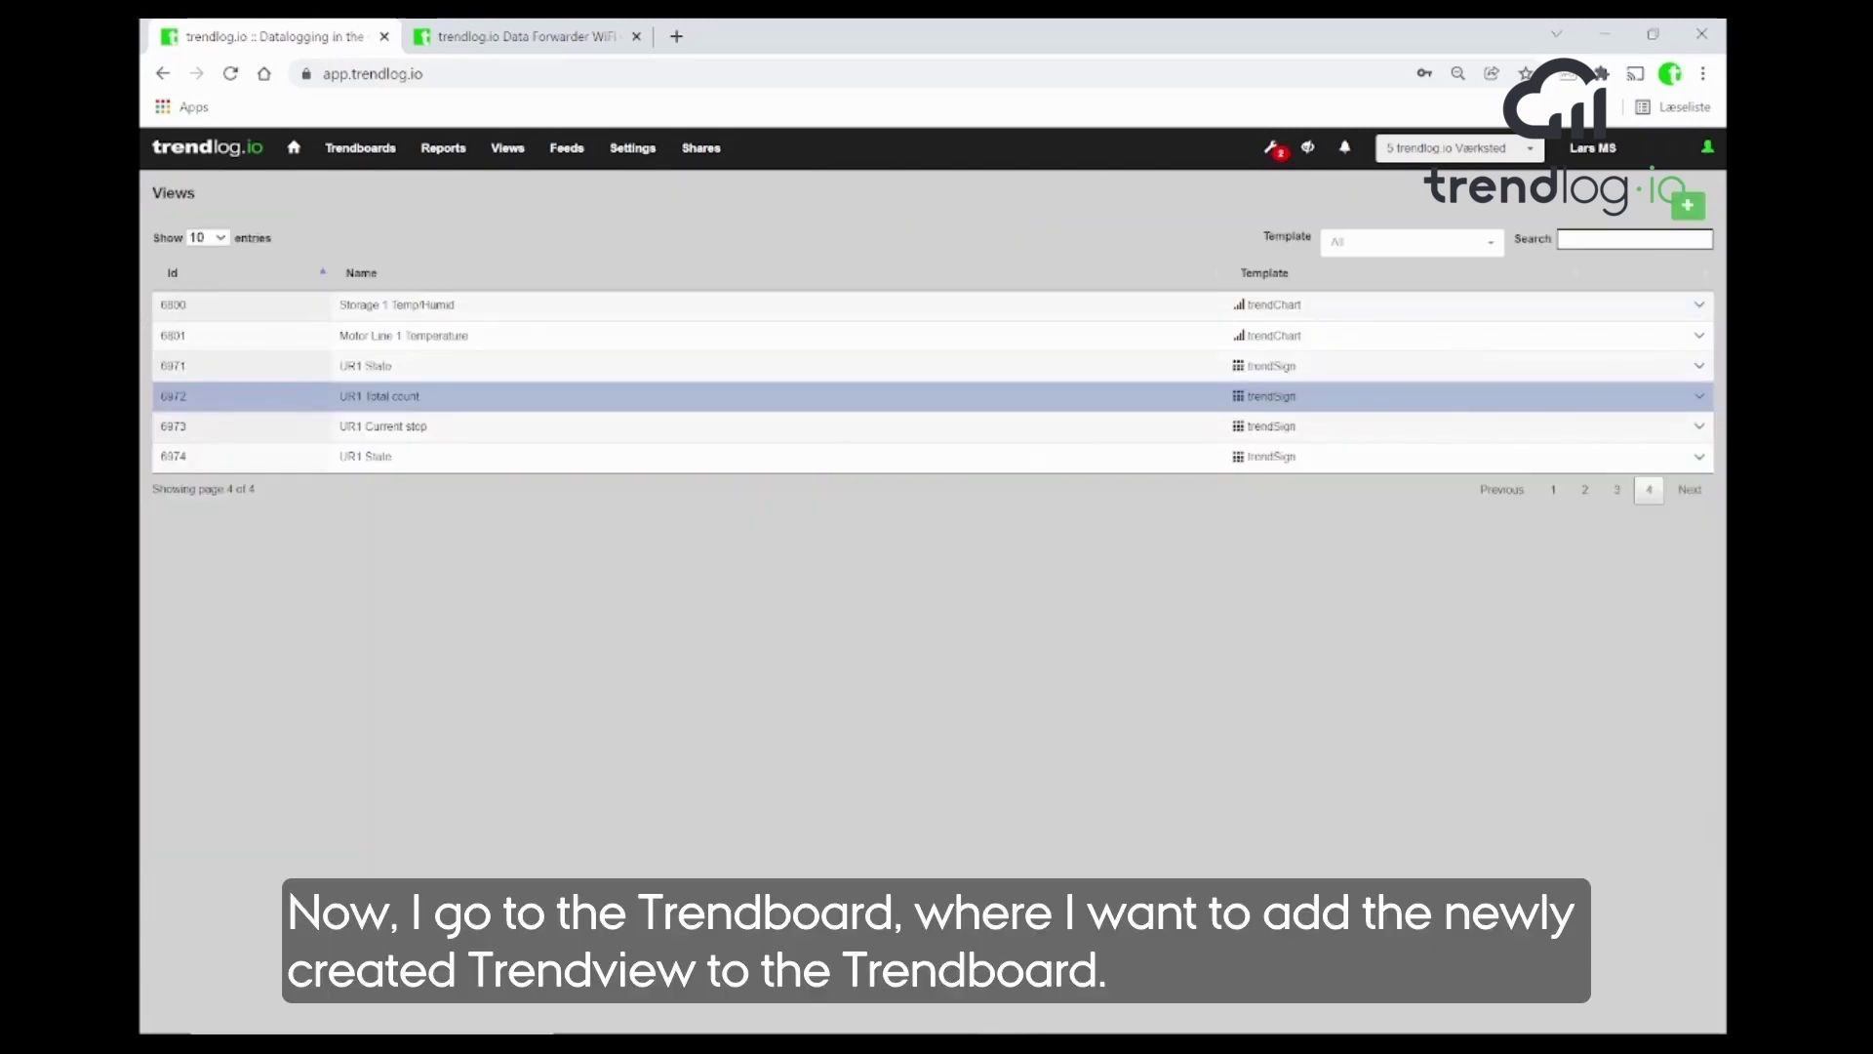
- Edit the UR1 trendboard and add a new tile showing the view 6972 - UR1 Total count
left_click(360, 147)
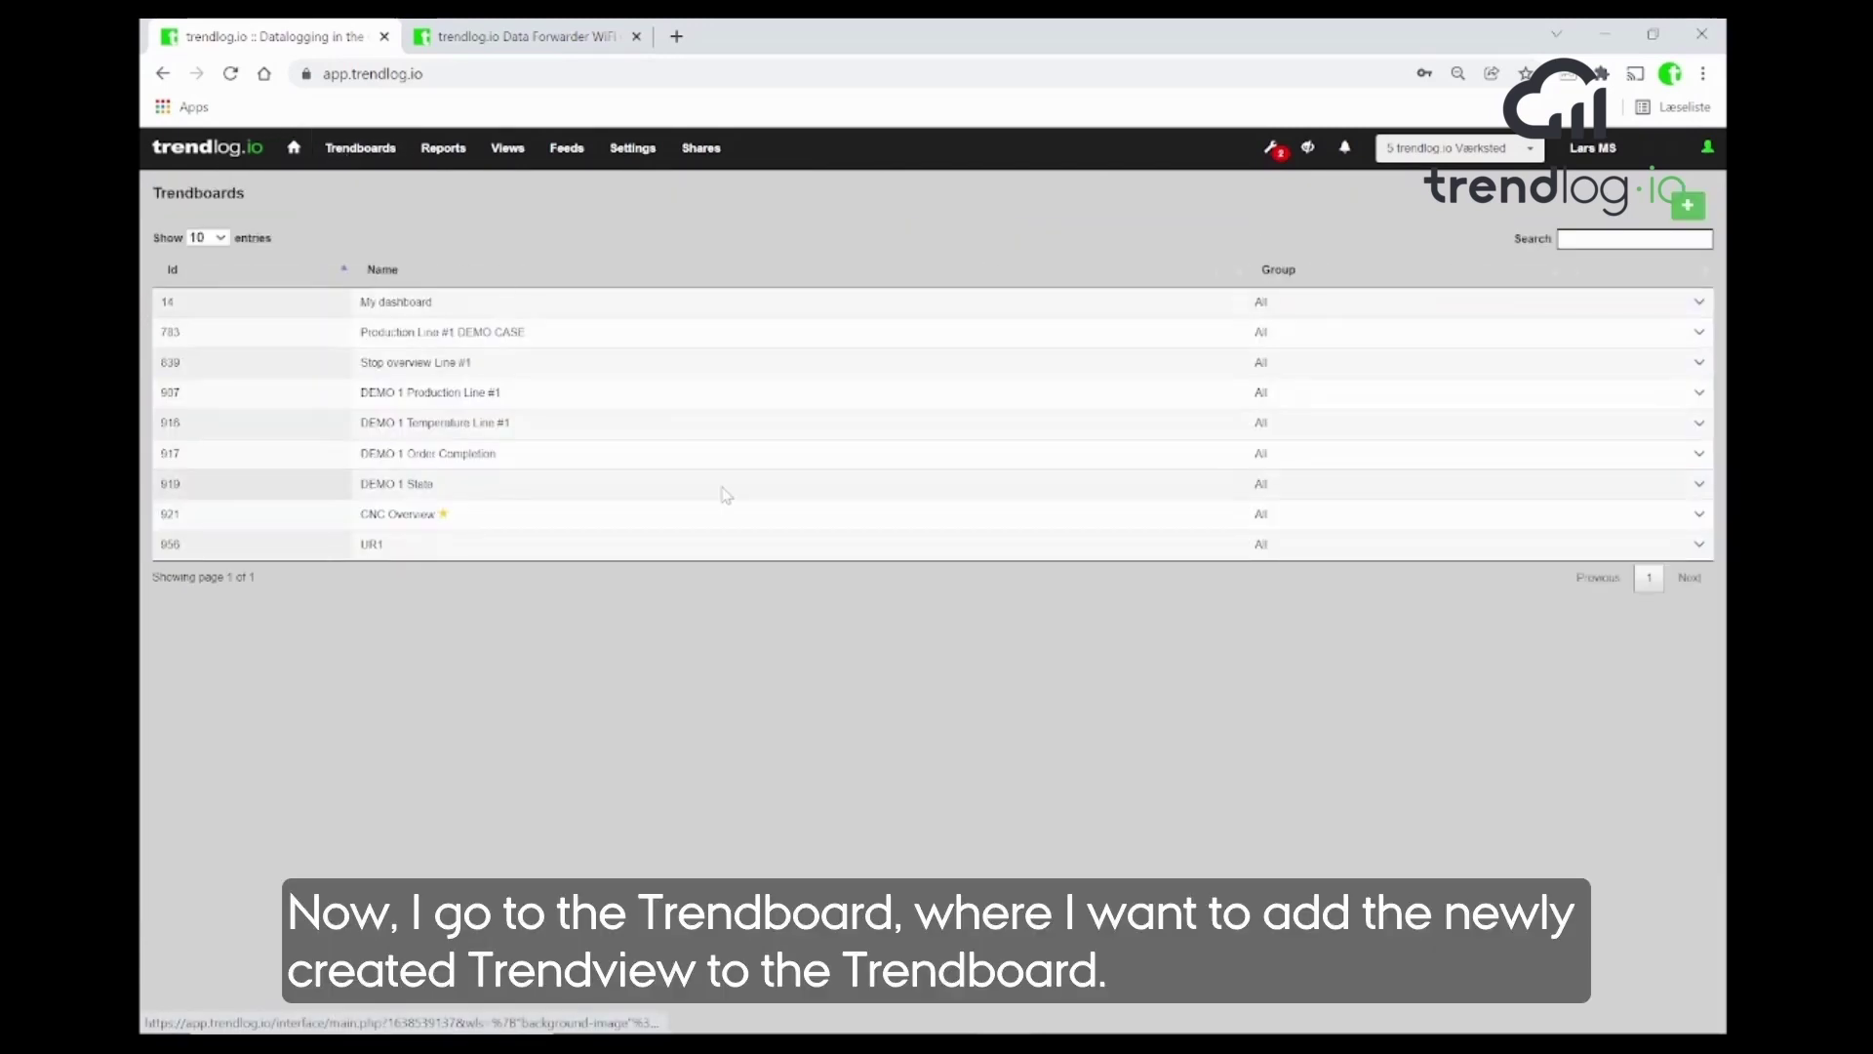
left_click(1699, 547)
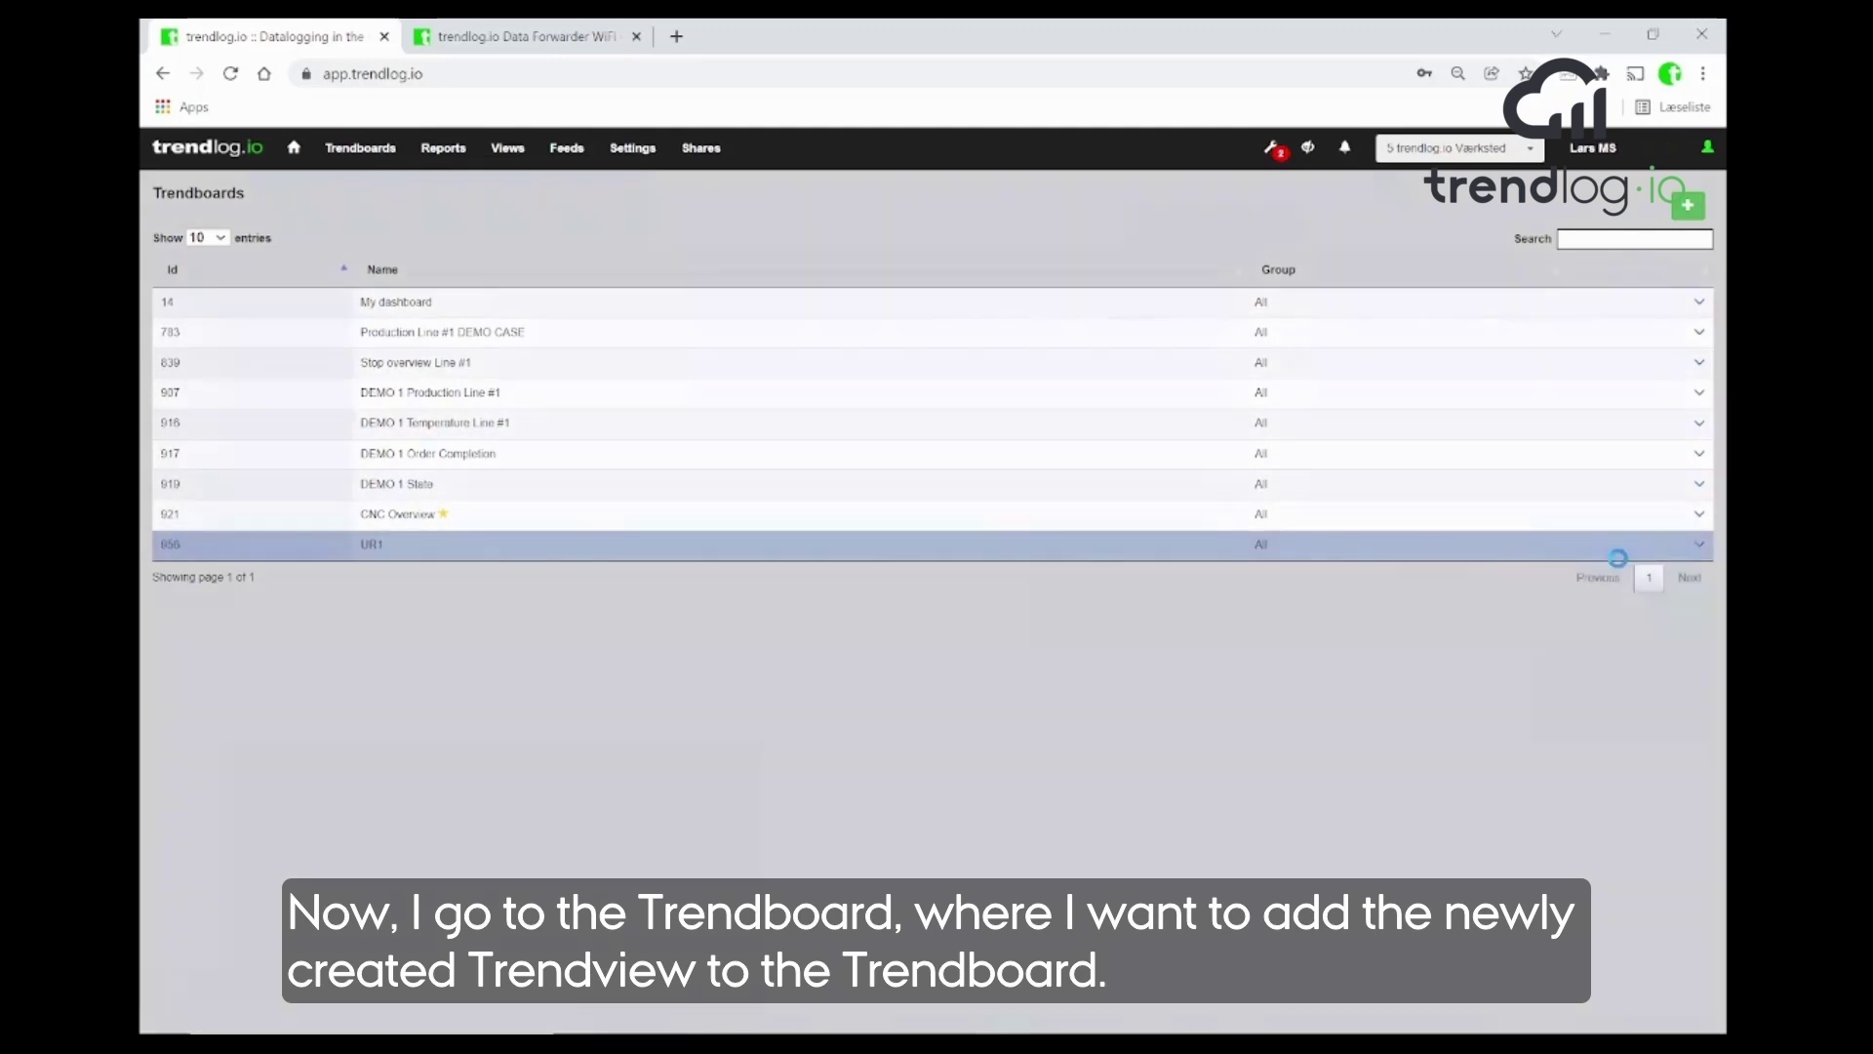
left_click(1619, 565)
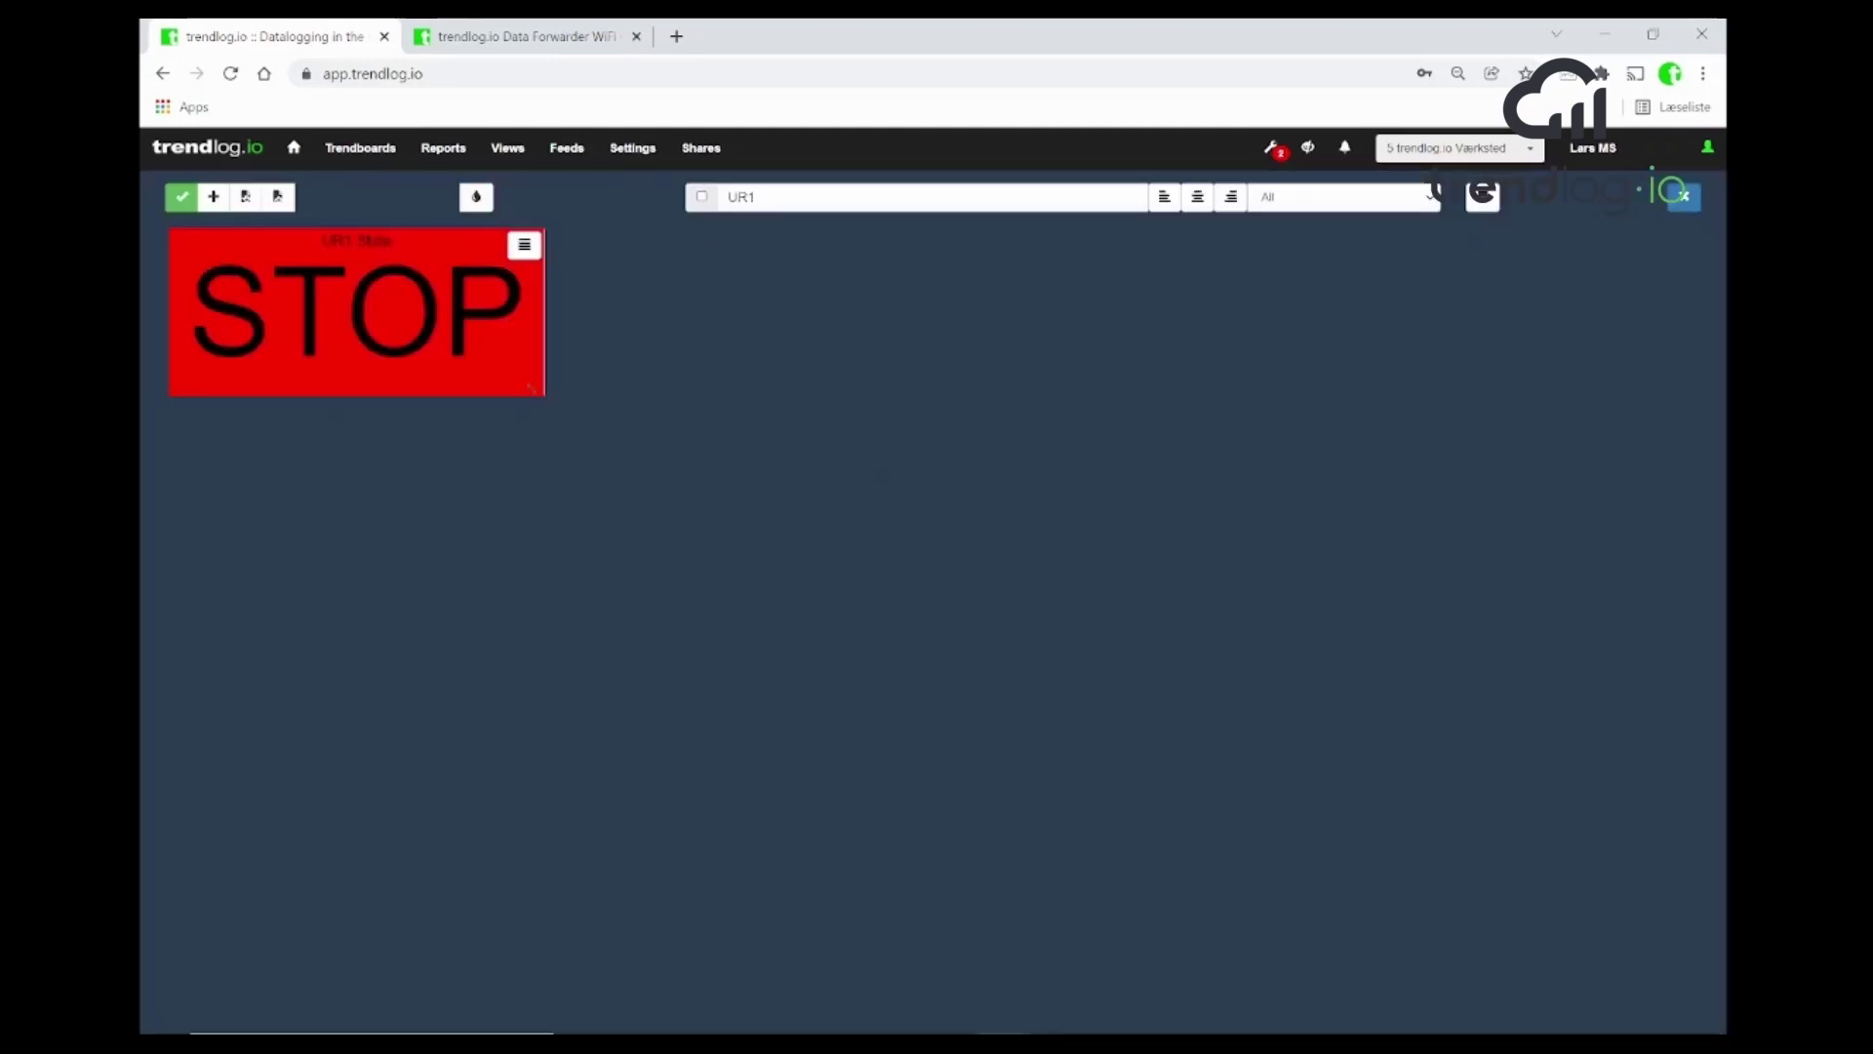
left_click(212, 197)
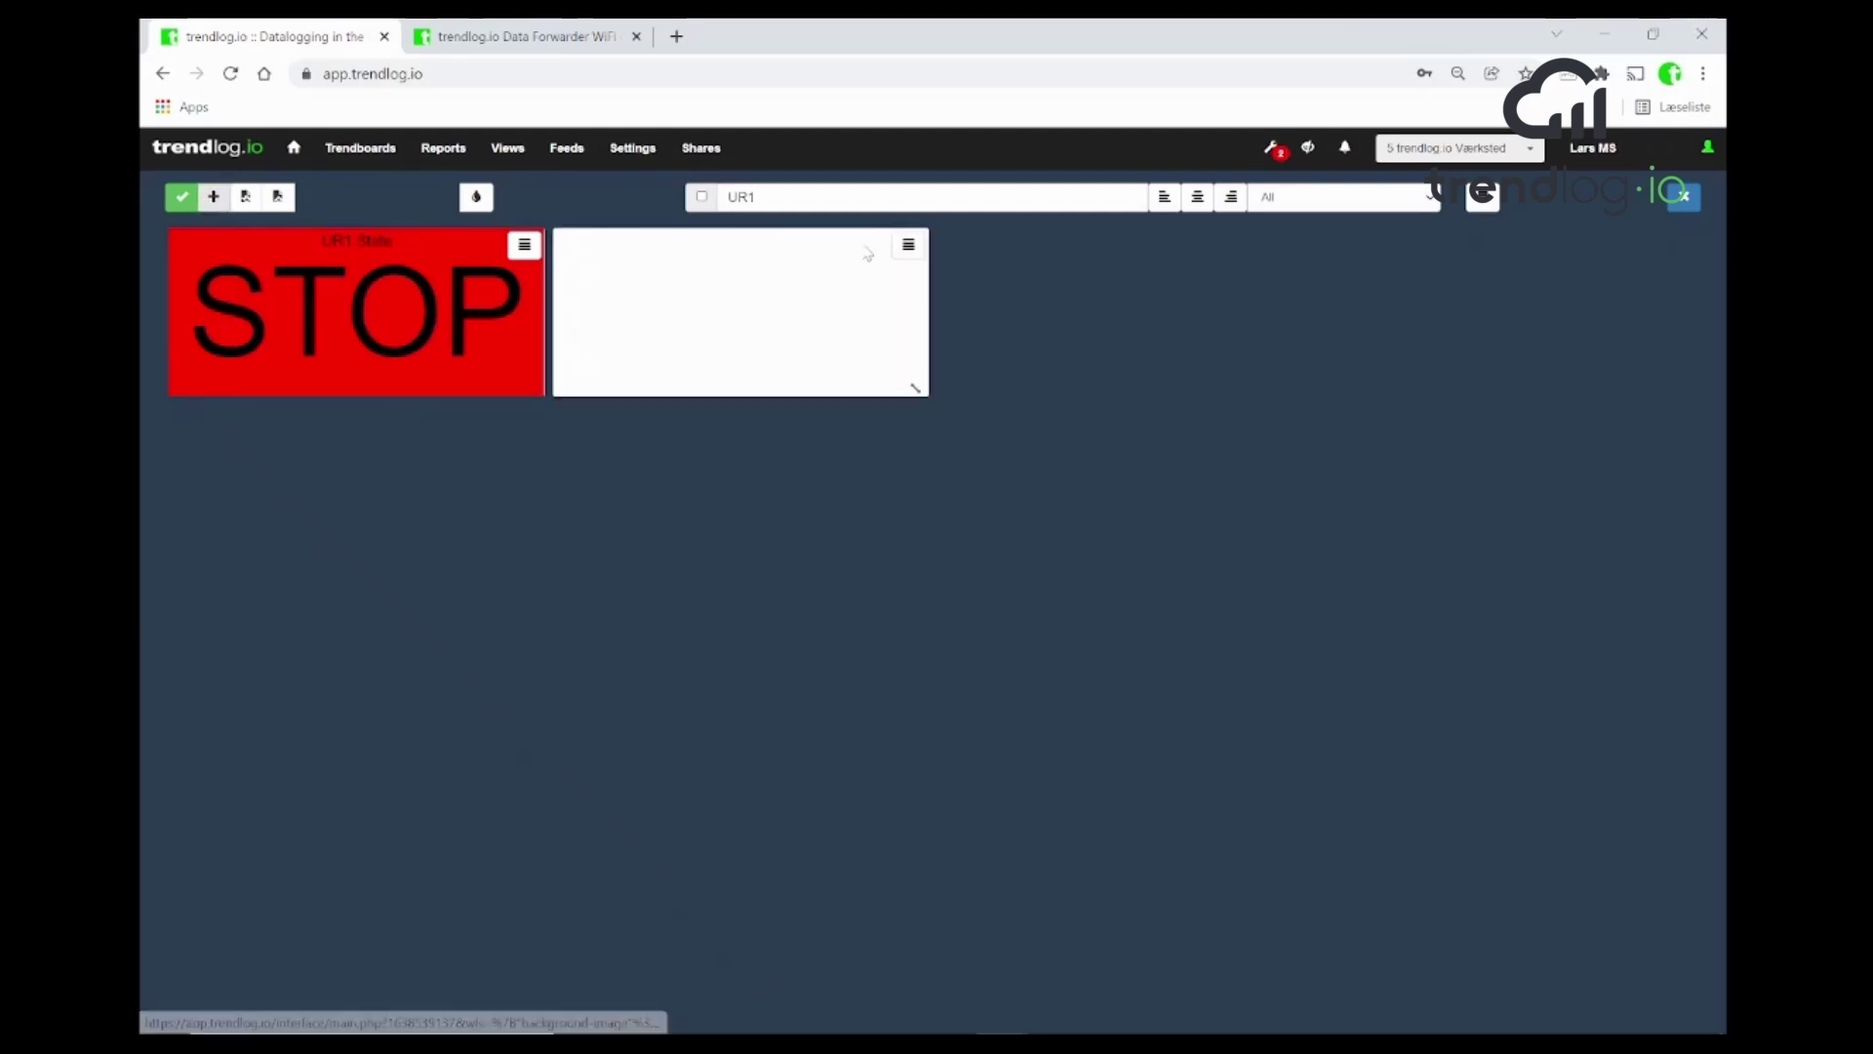
left_click(909, 245)
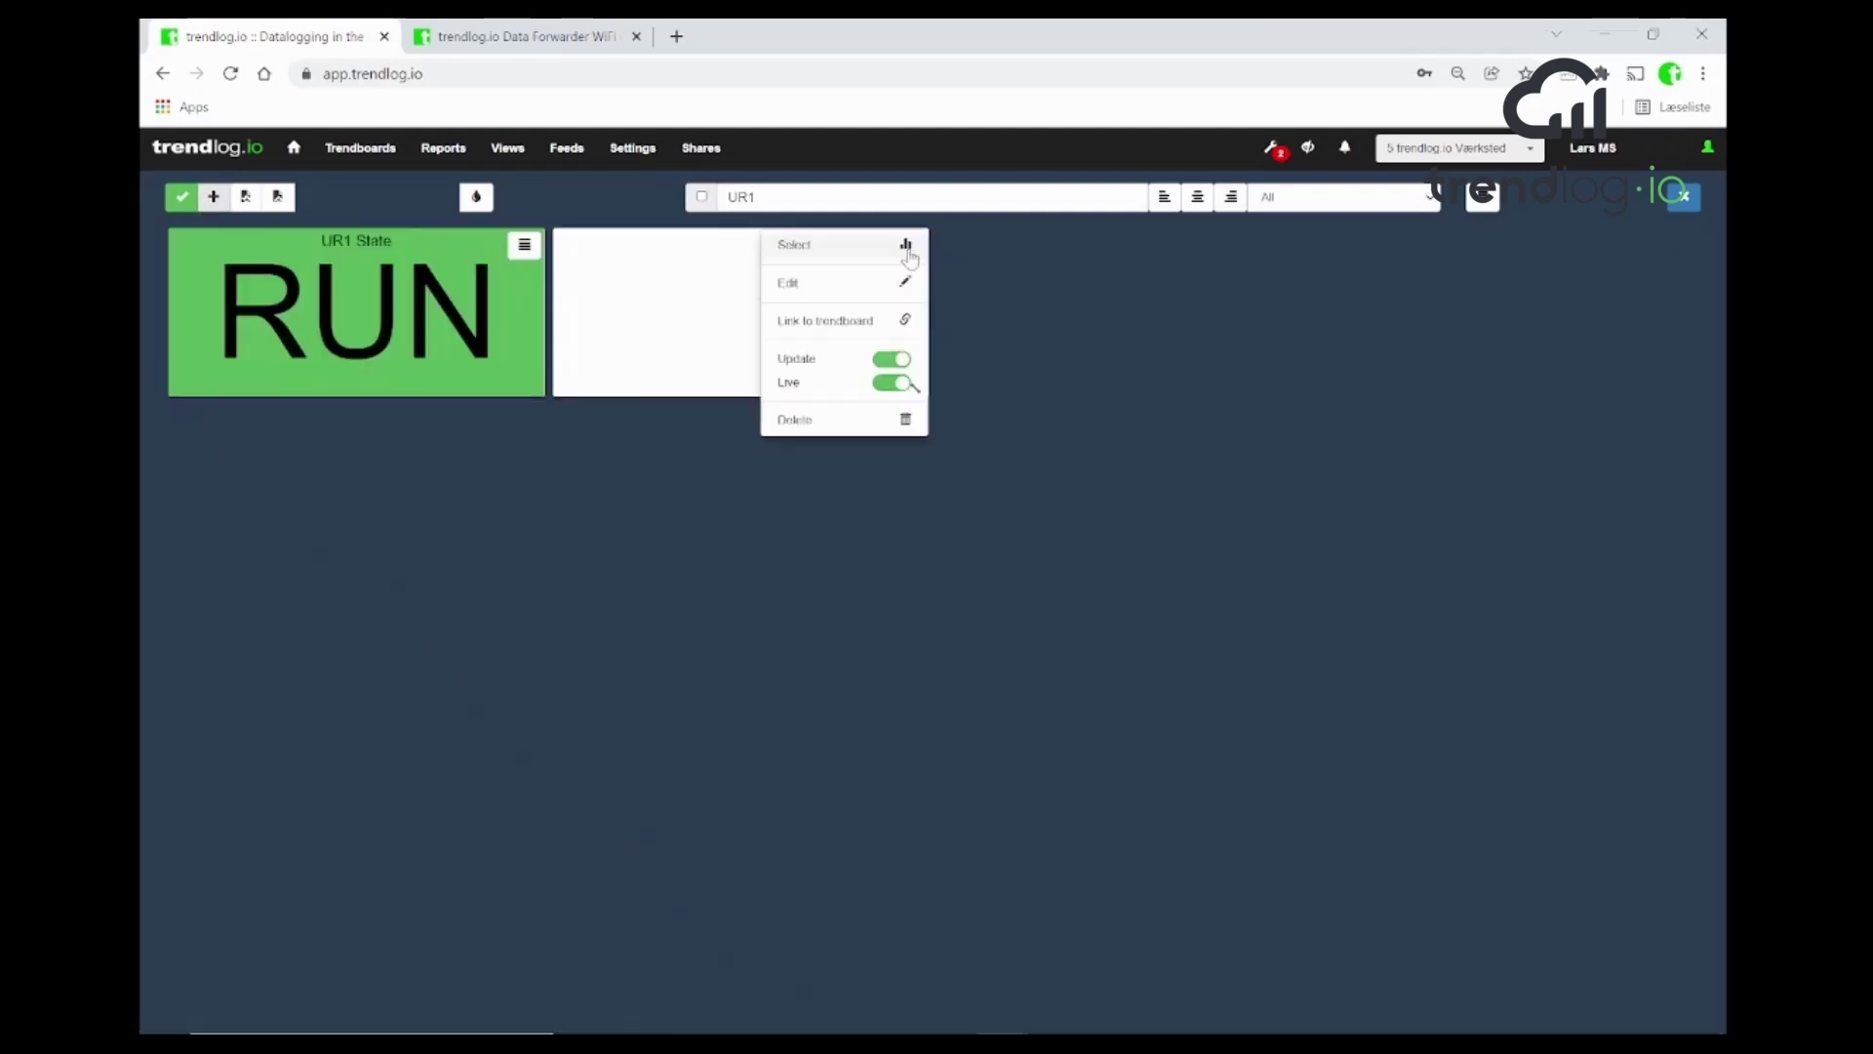
left_click(854, 260)
left_click(851, 251)
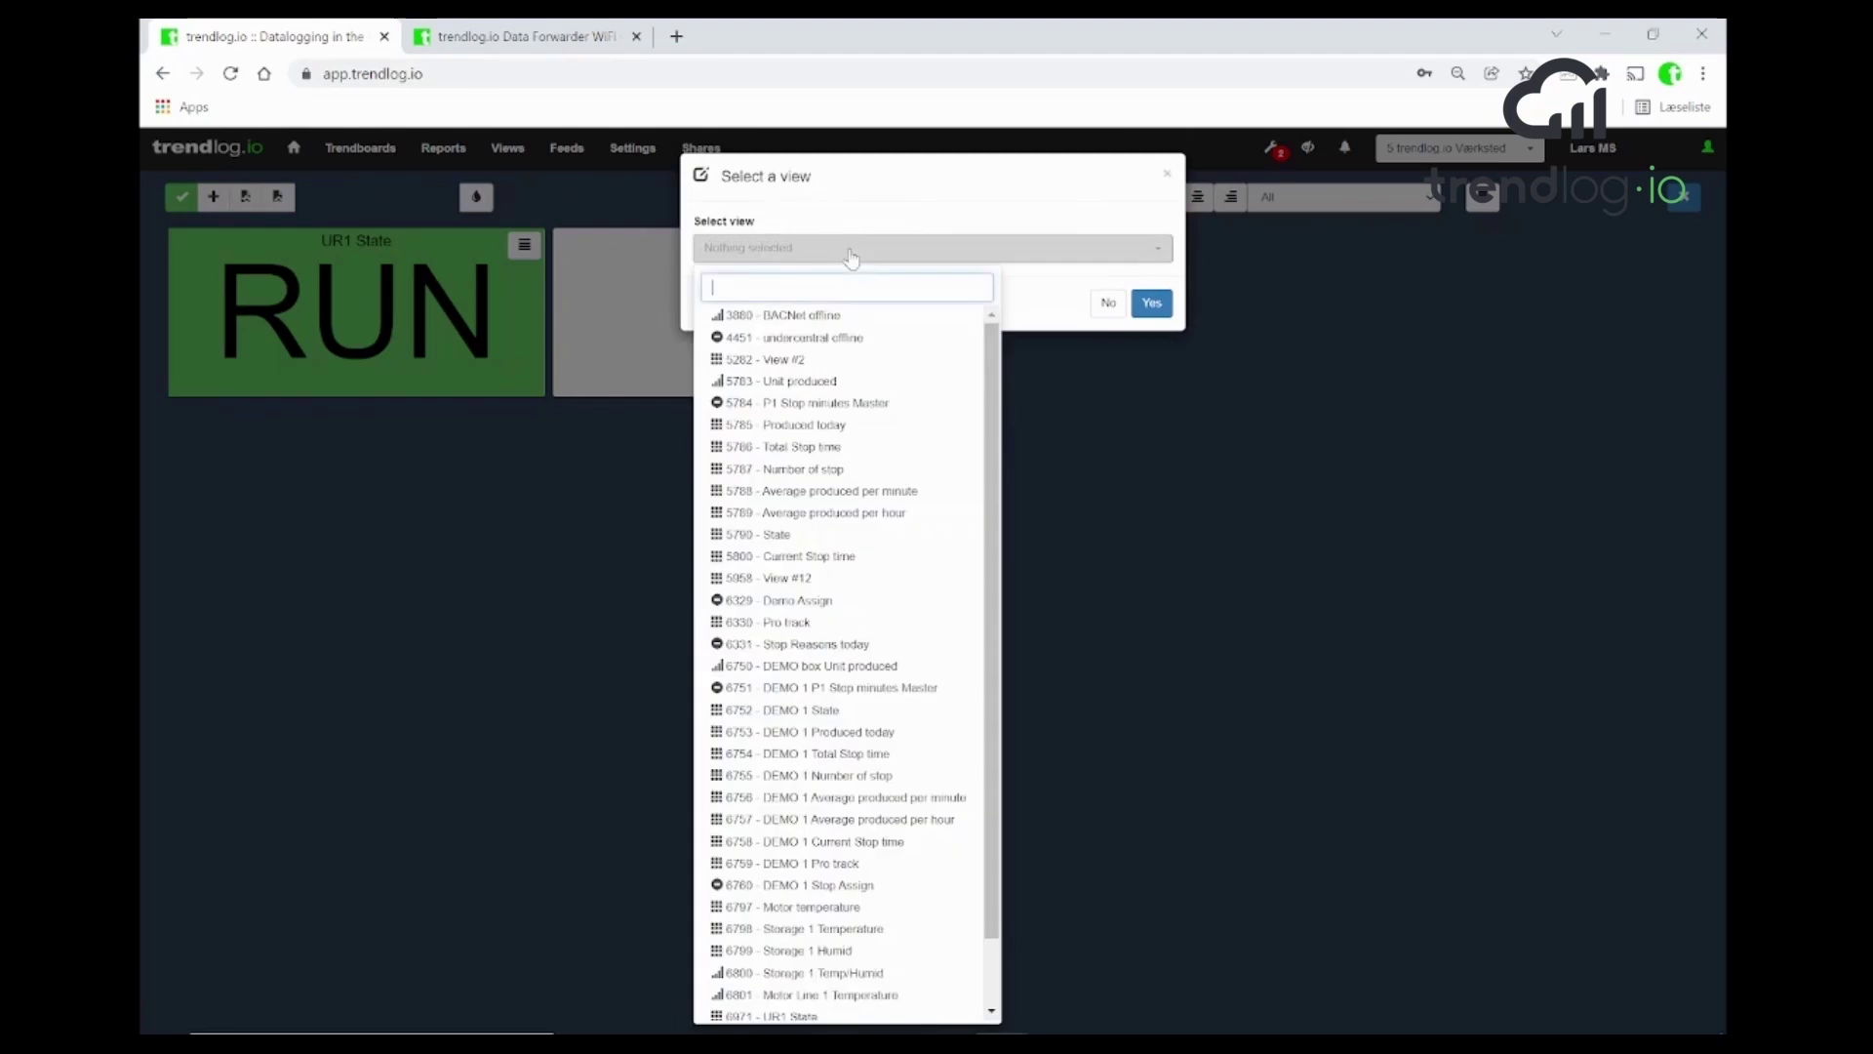
type("ur1")
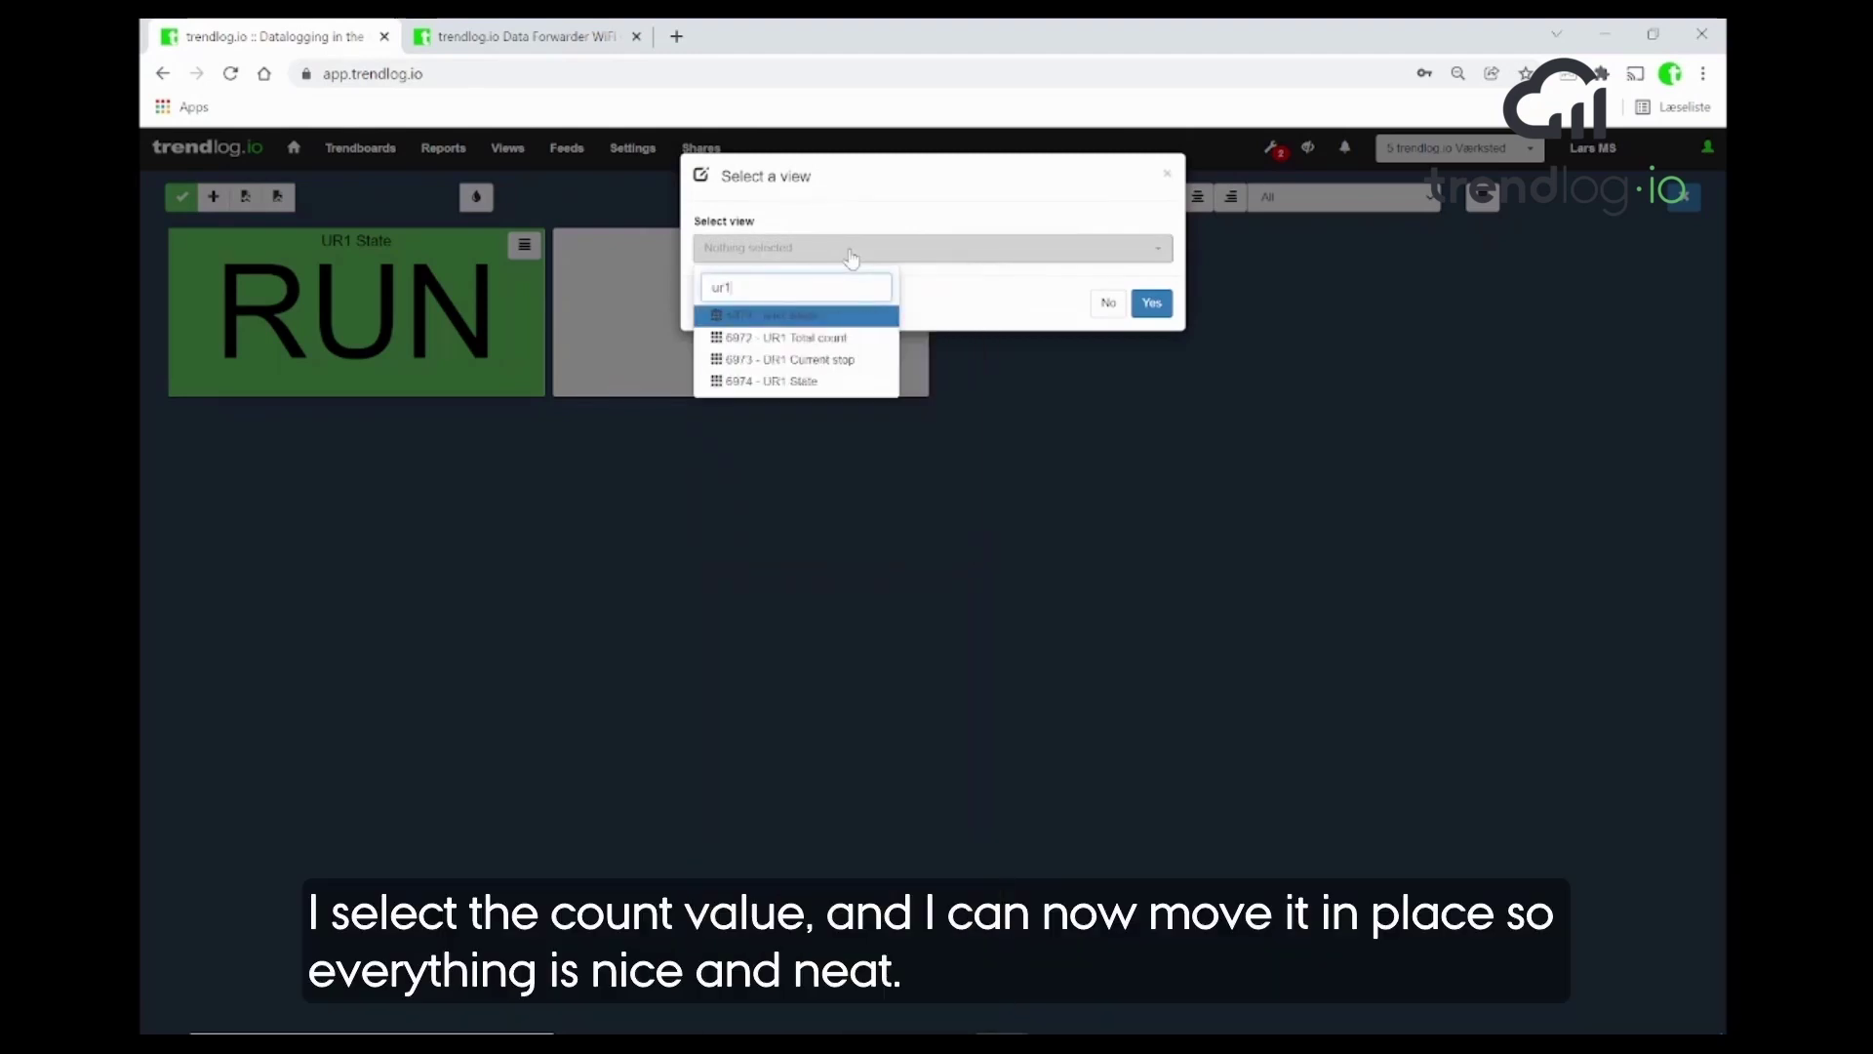
left_click(807, 338)
left_click(1152, 305)
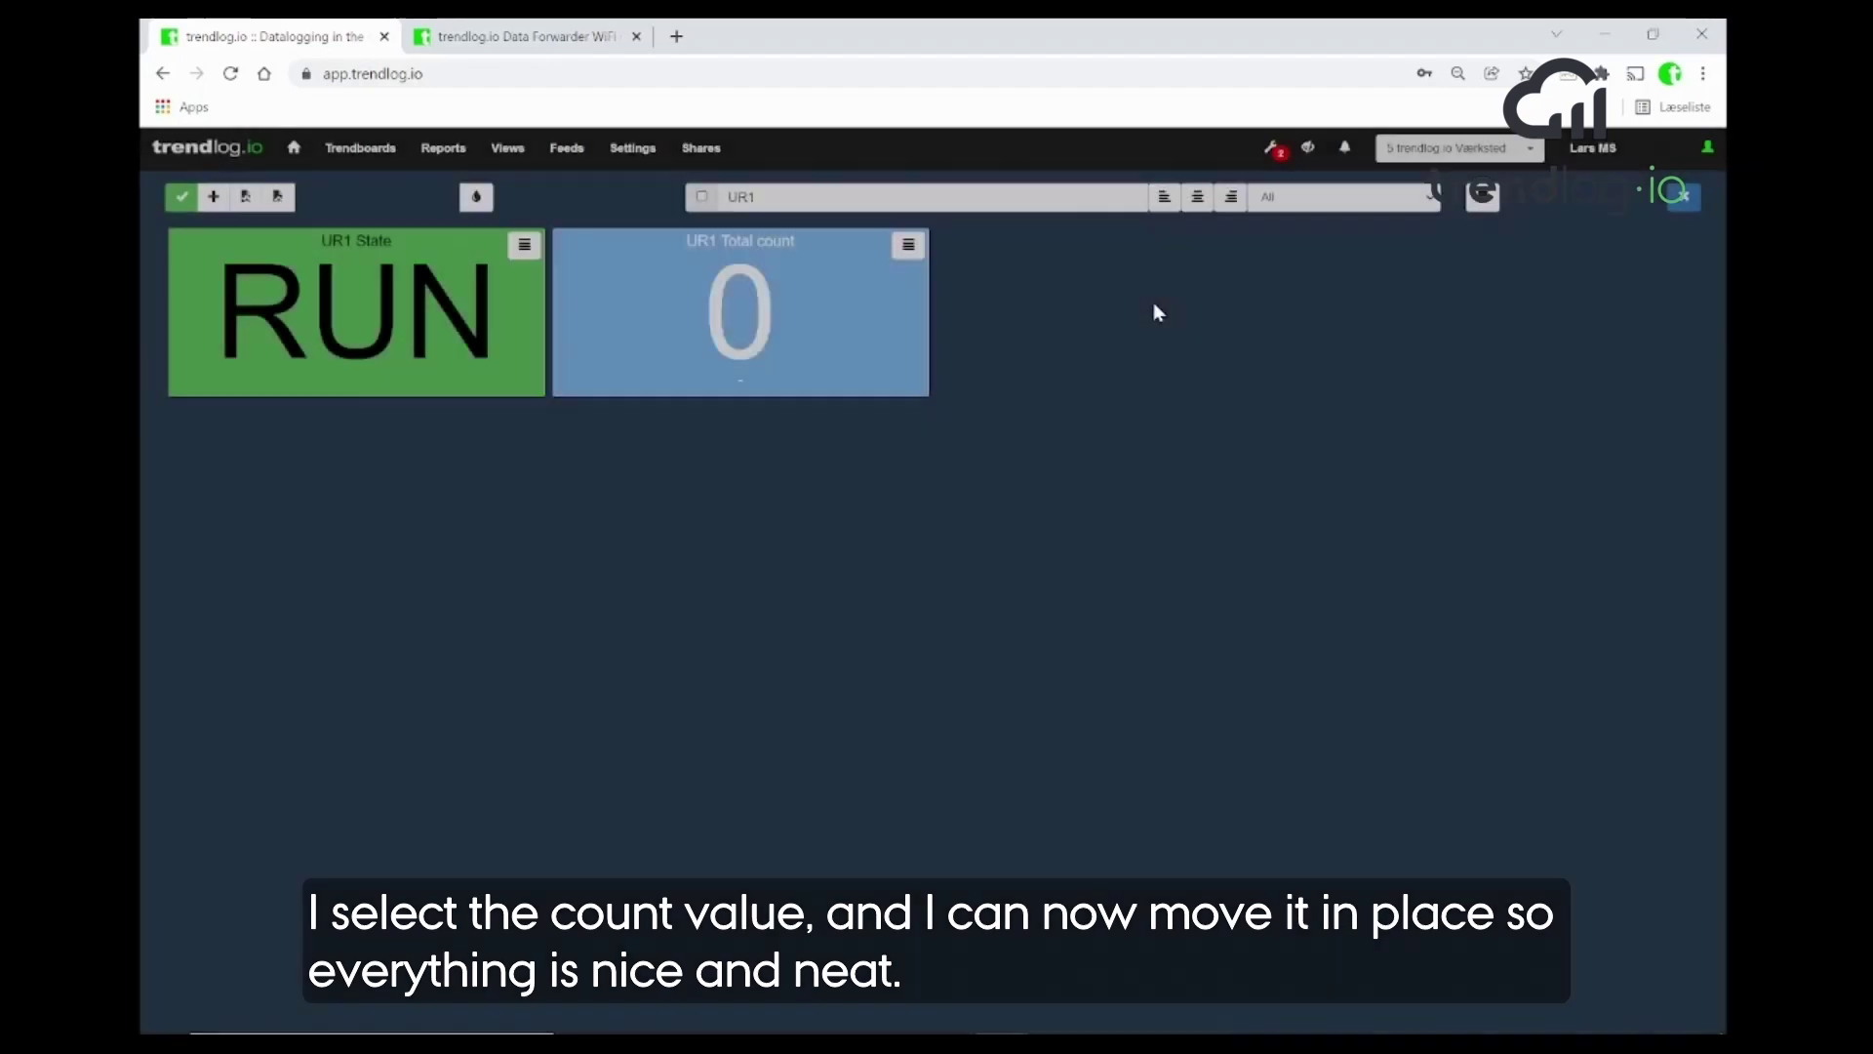
- Place the UR1 Total count tile directly below UR1 State, save the trendboard and open UR1 for viewing
left_click_drag(819, 259, 439, 417)
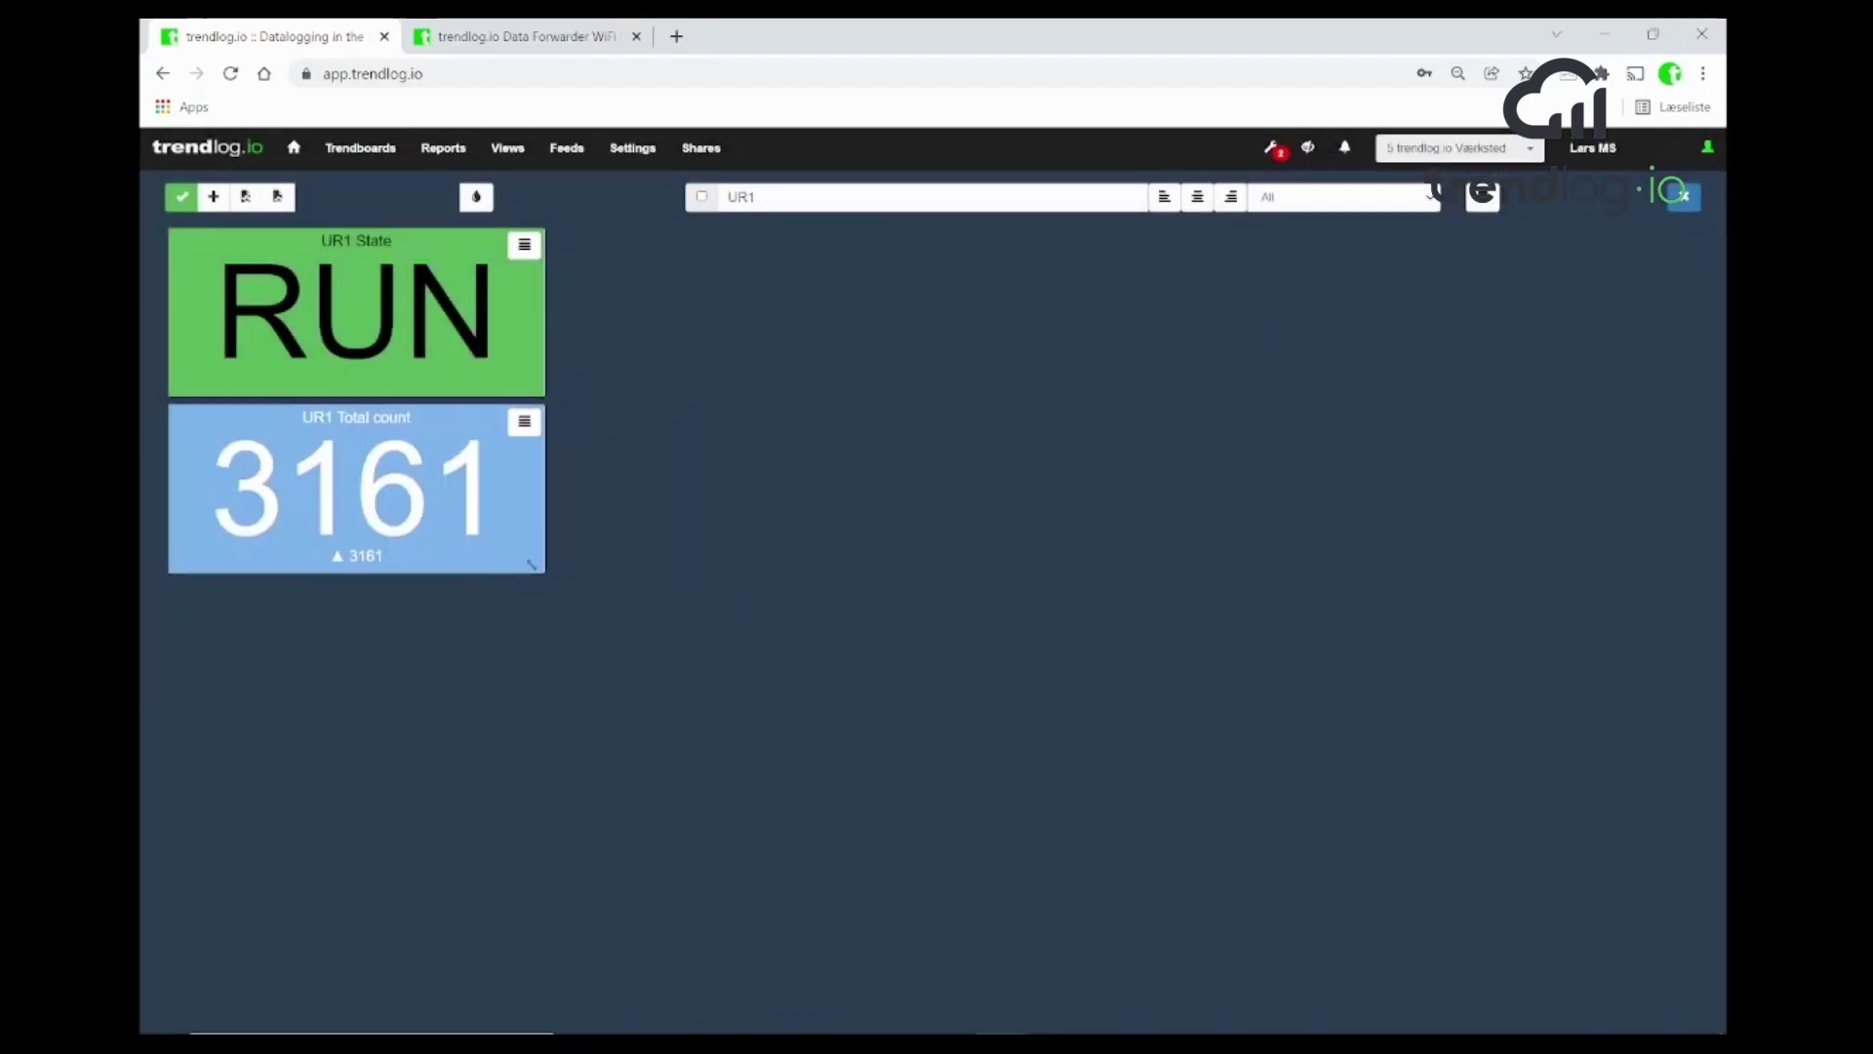
left_click(181, 198)
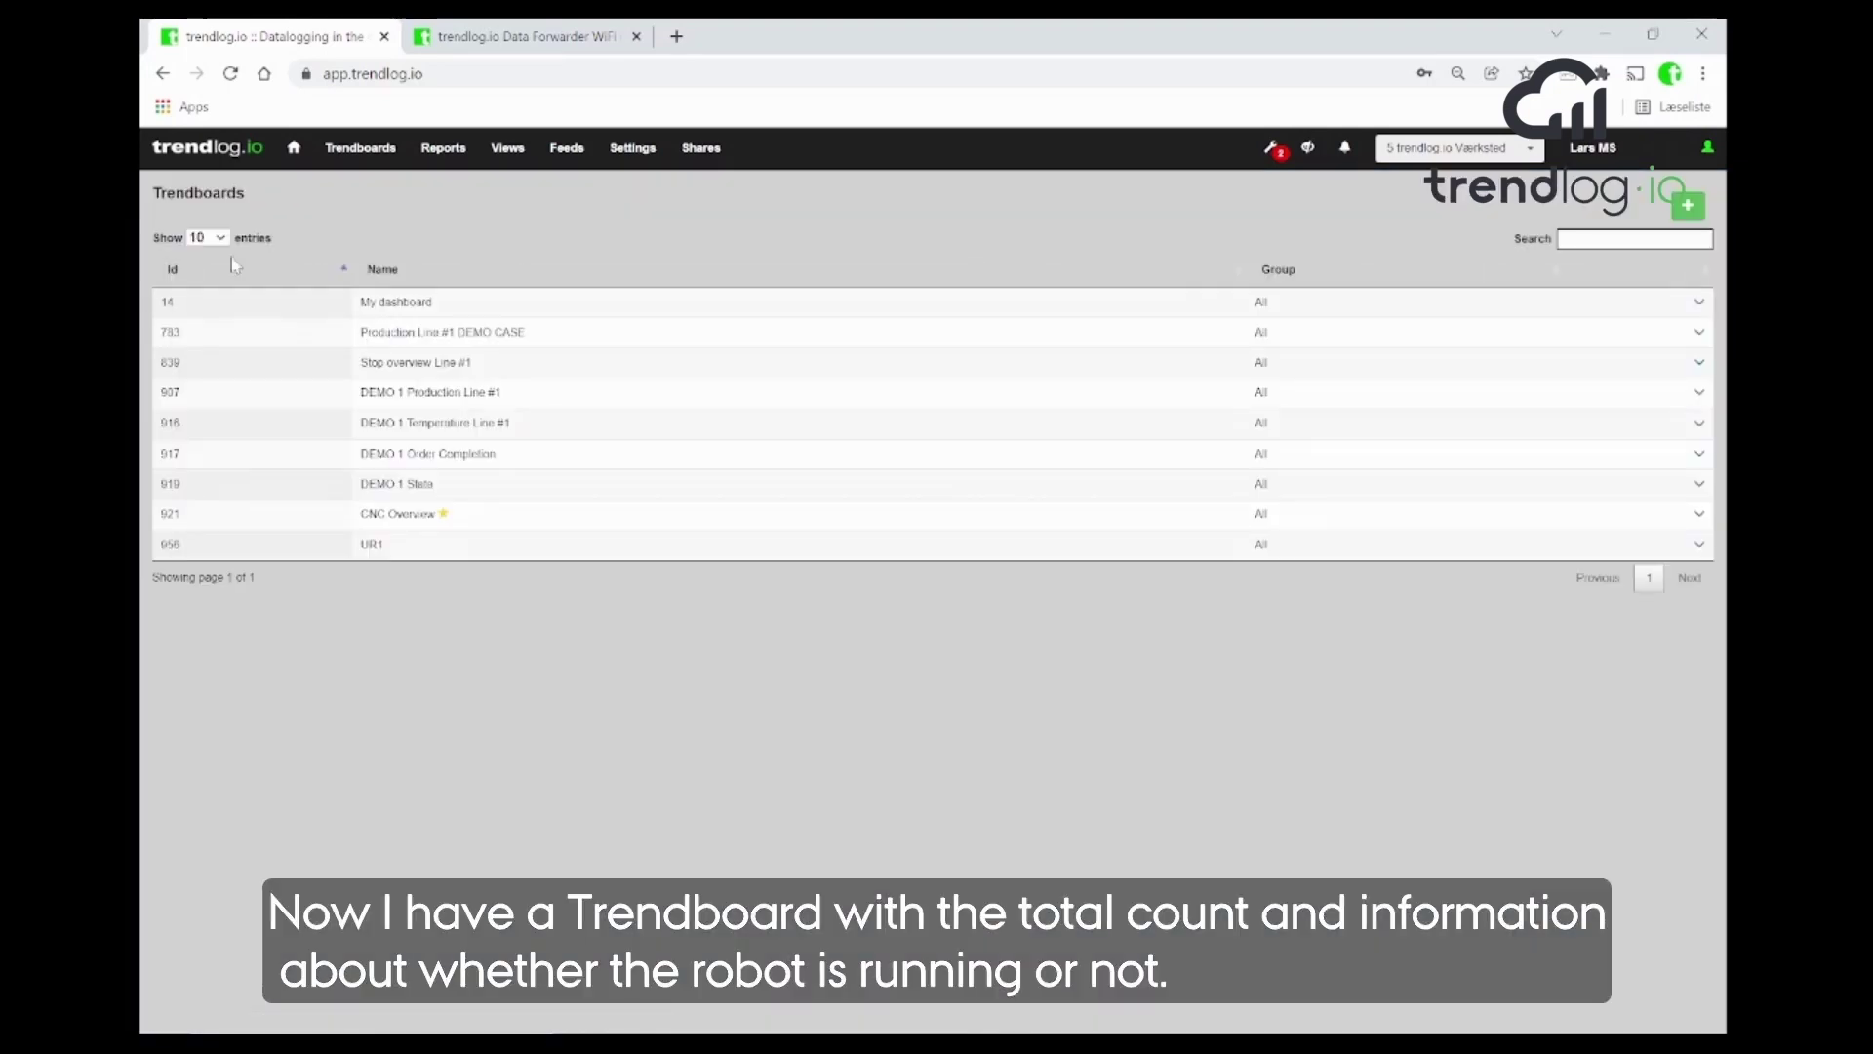
left_click(452, 553)
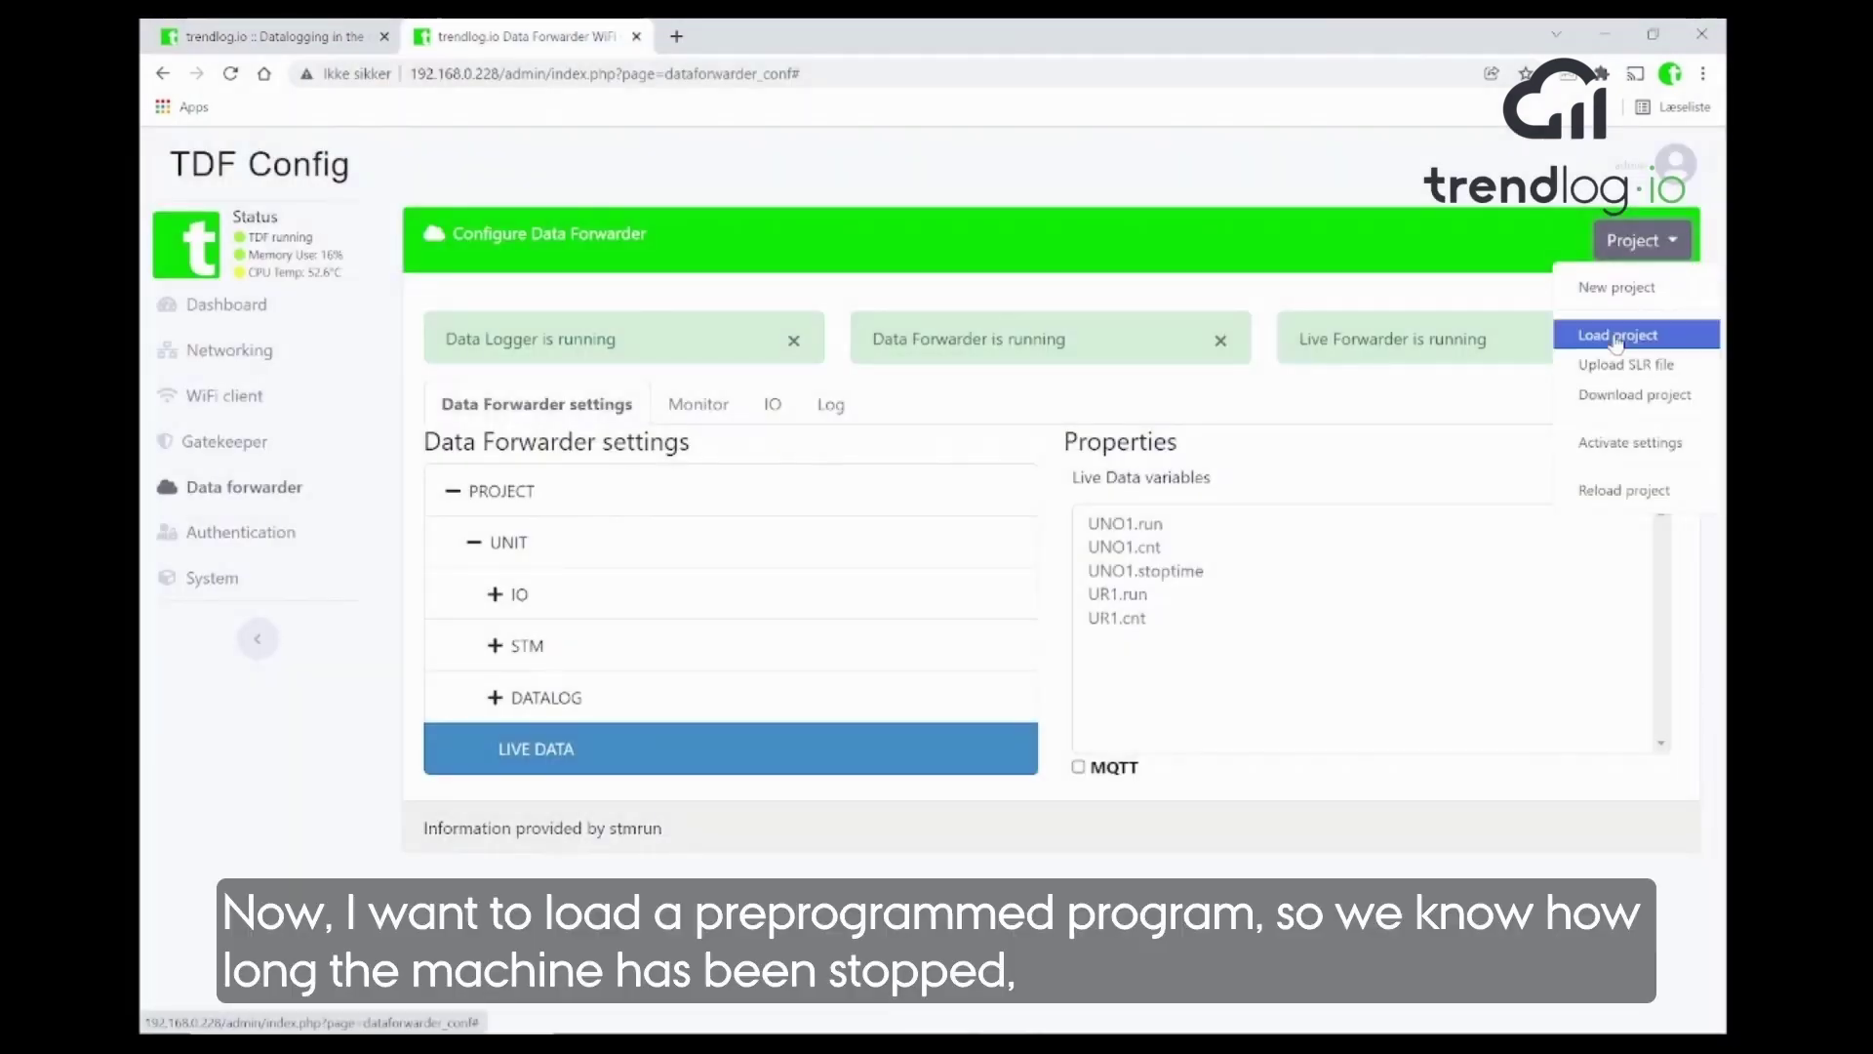
- Load the preprogrammed project file PL_UNO1 (1).json into the TDF Config data forwarder
left_click(1609, 335)
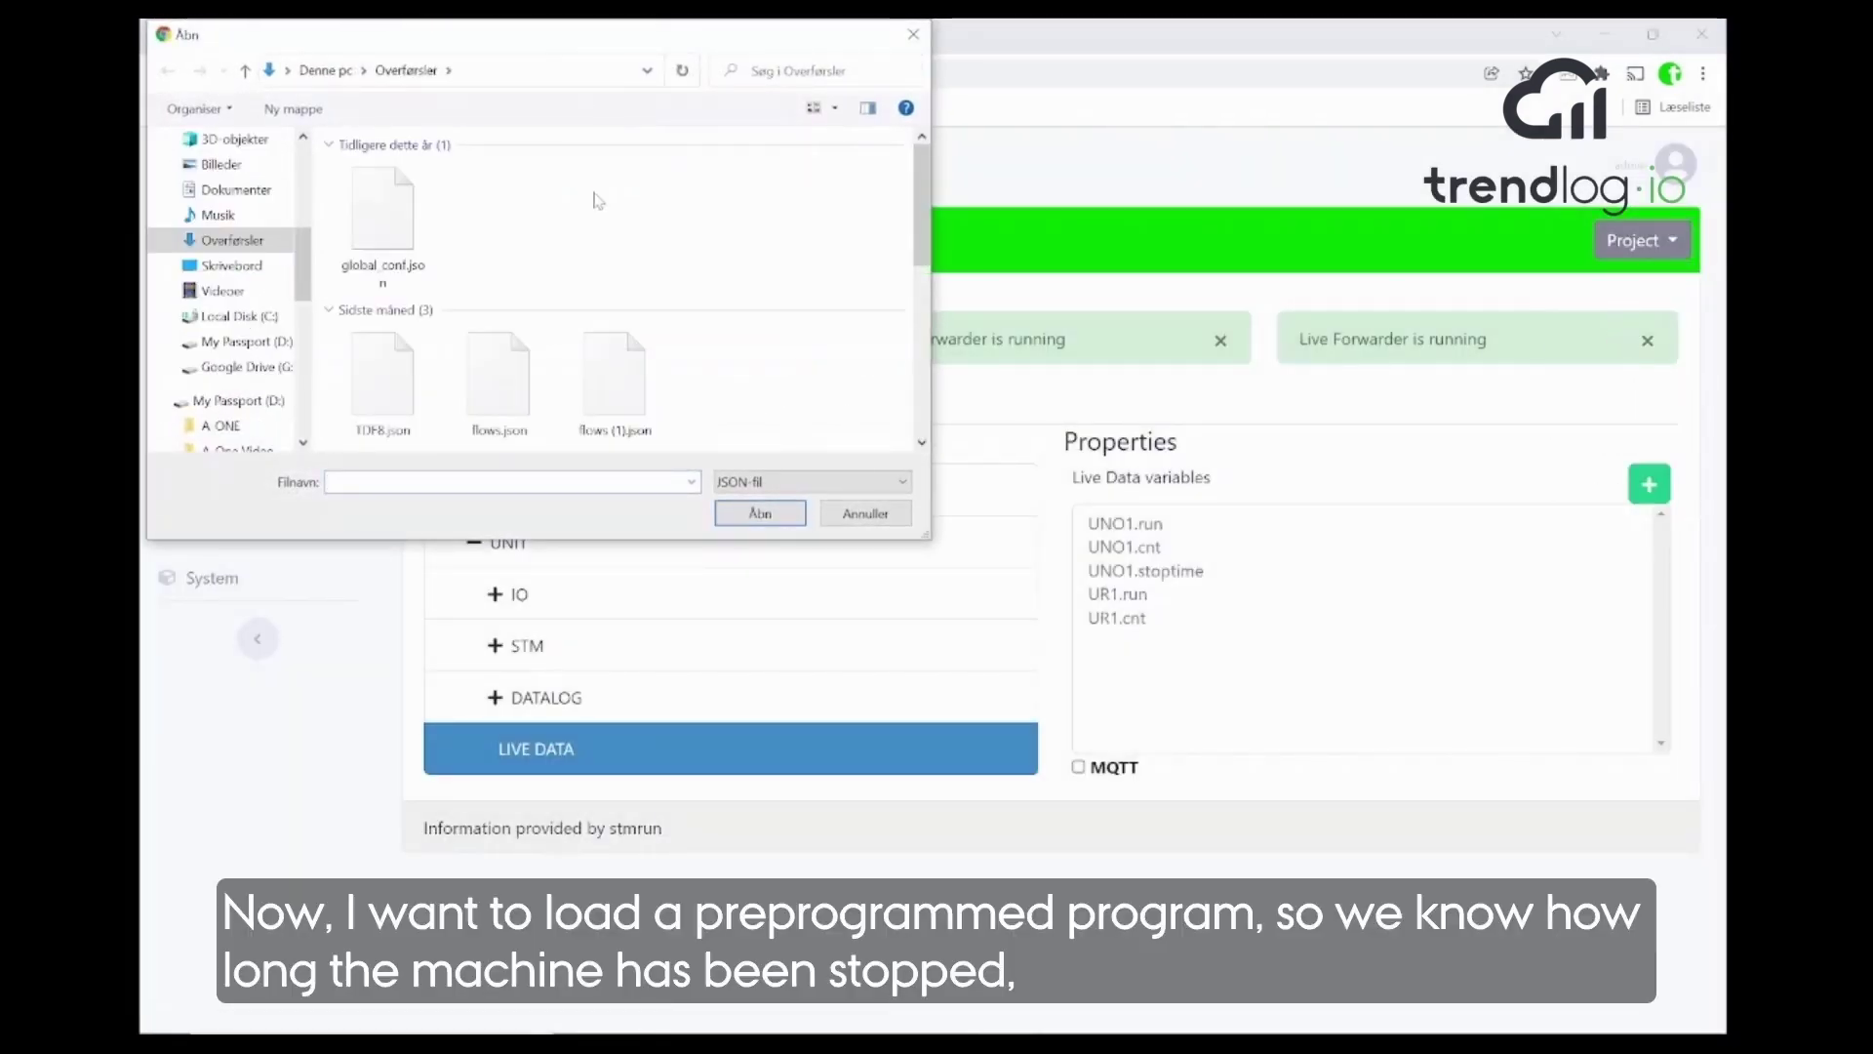
left_click(502, 371)
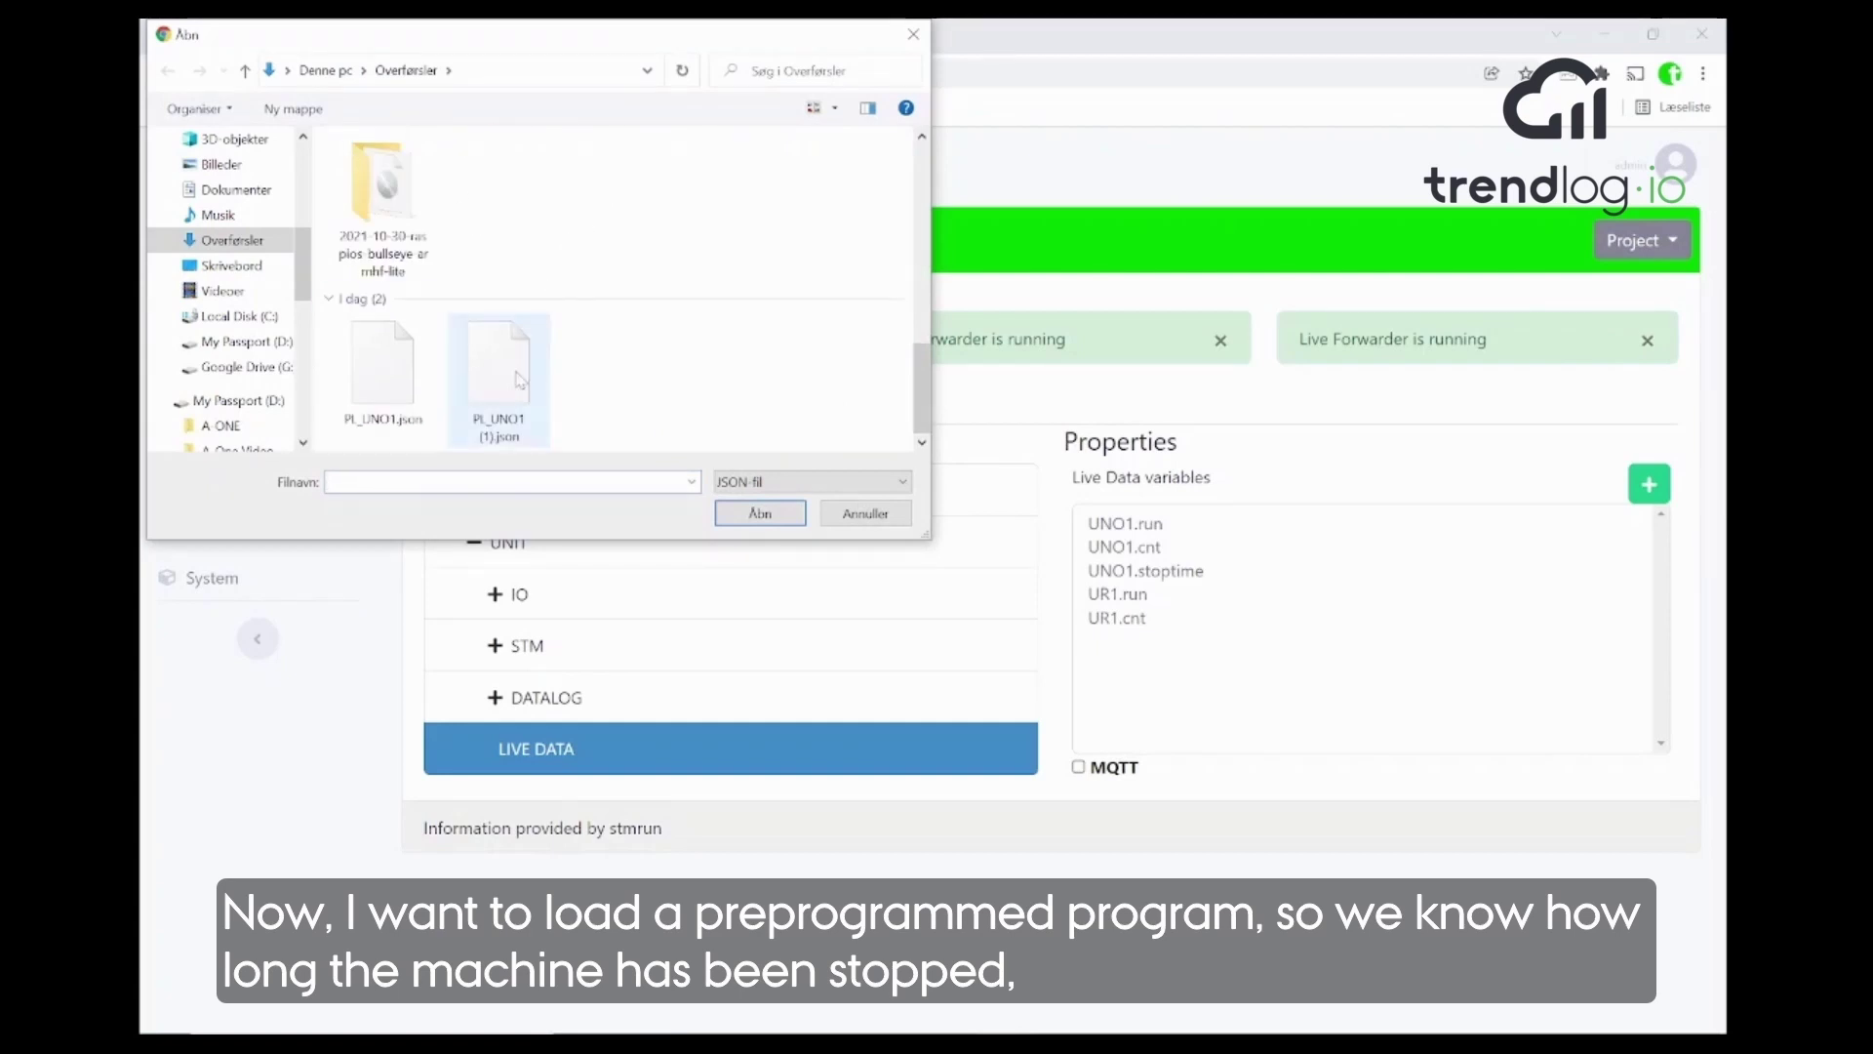
left_click(753, 514)
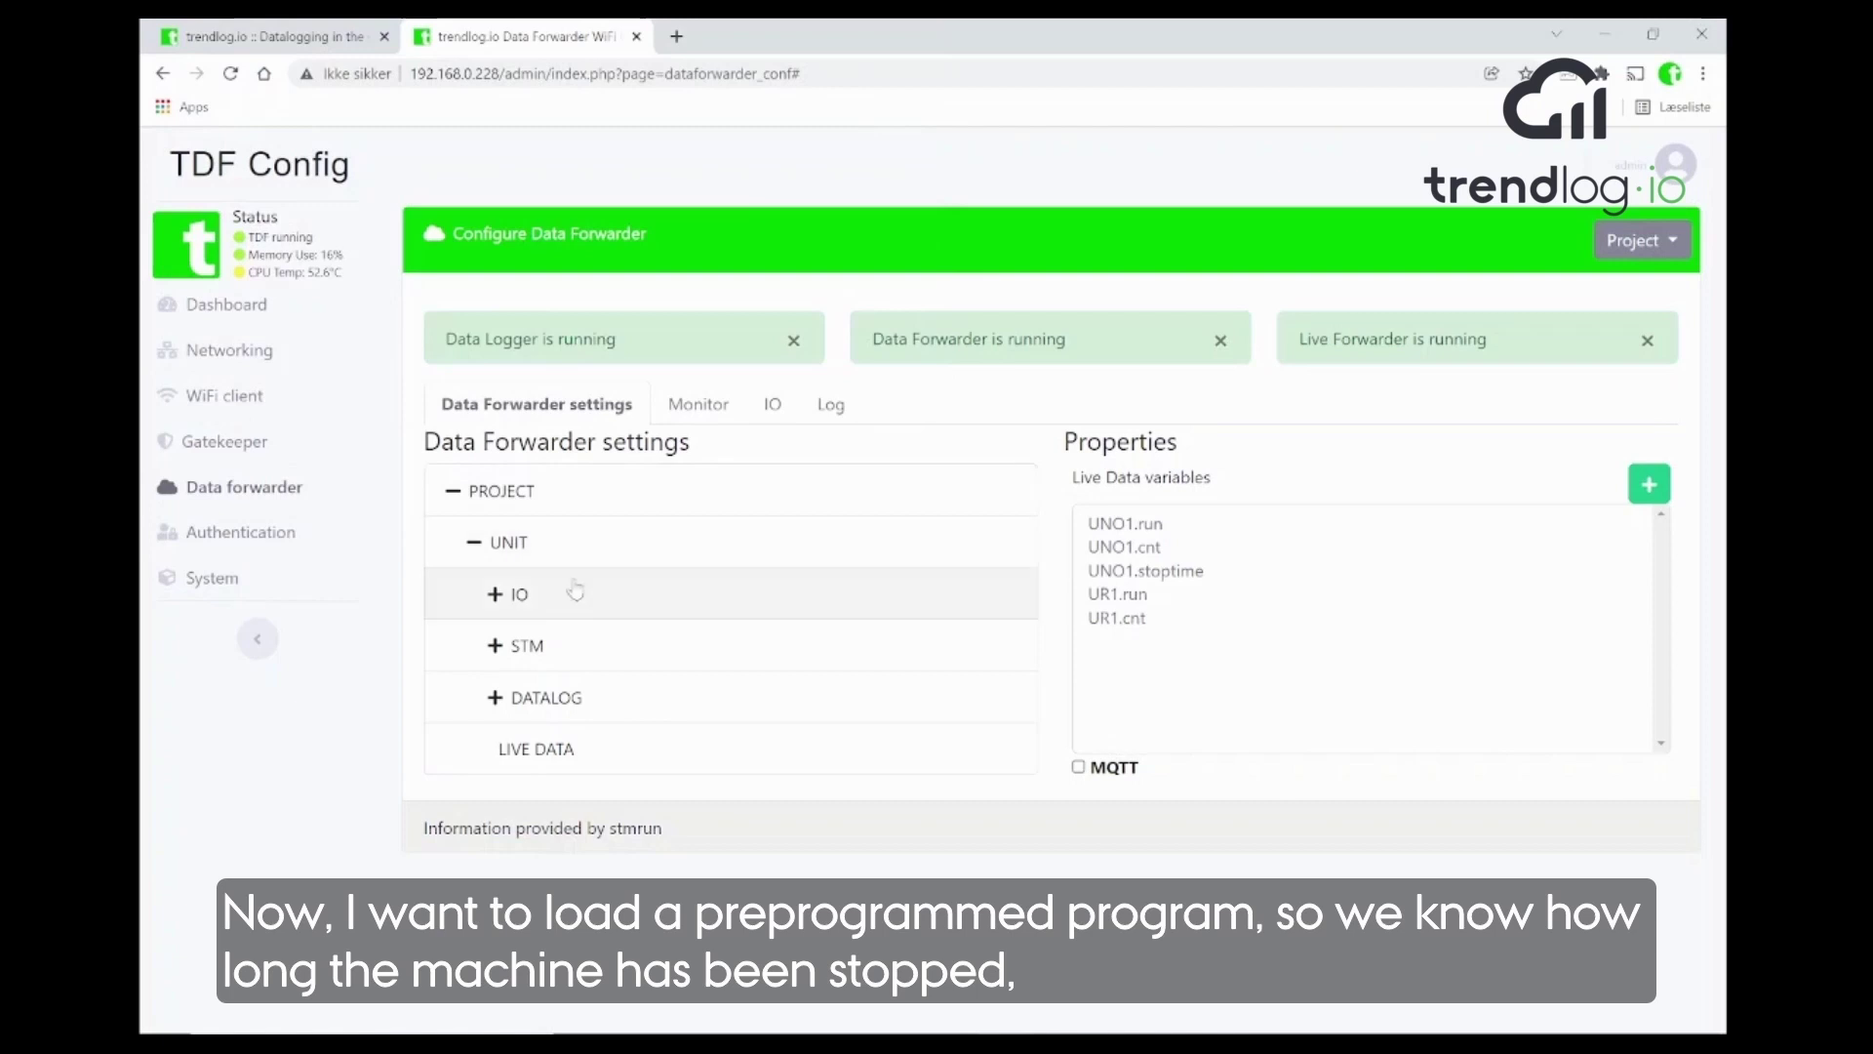
- Review the loaded project's UR1 state machine, Live Data variables and Datalog properties
left_click(529, 647)
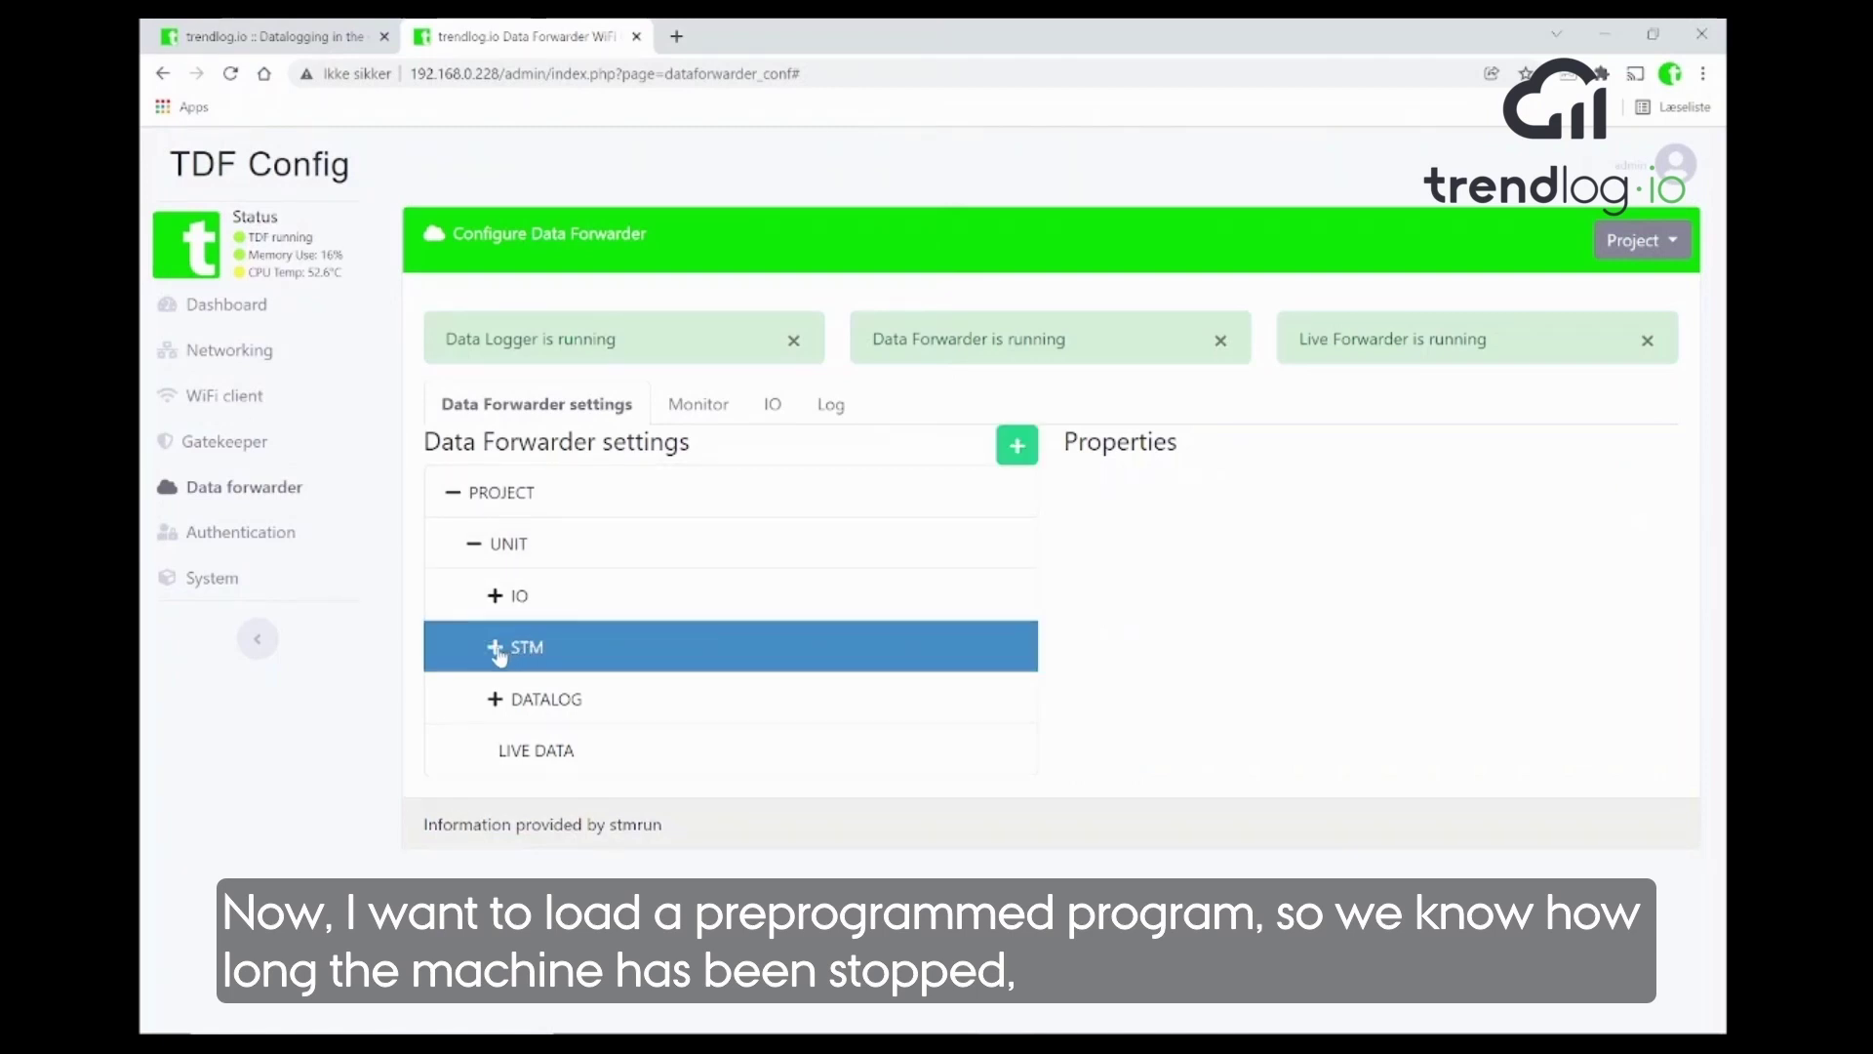
left_click(496, 648)
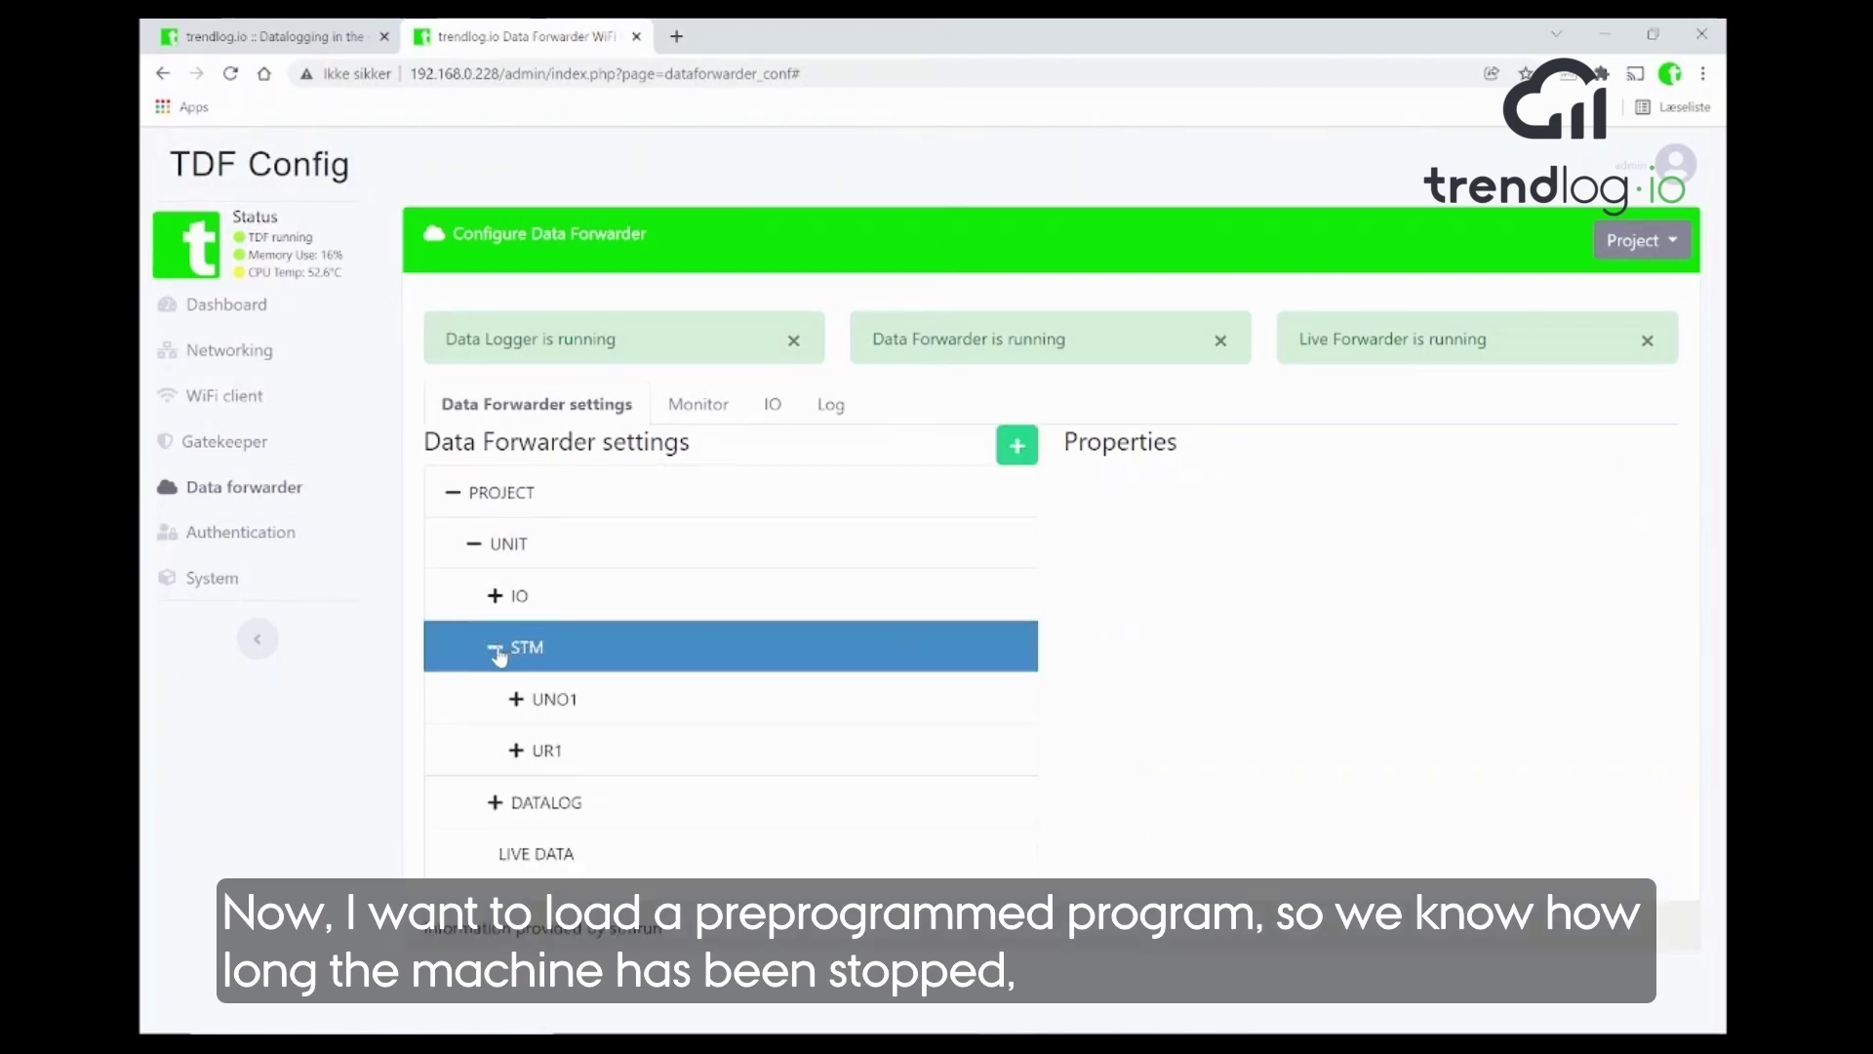
left_click(548, 751)
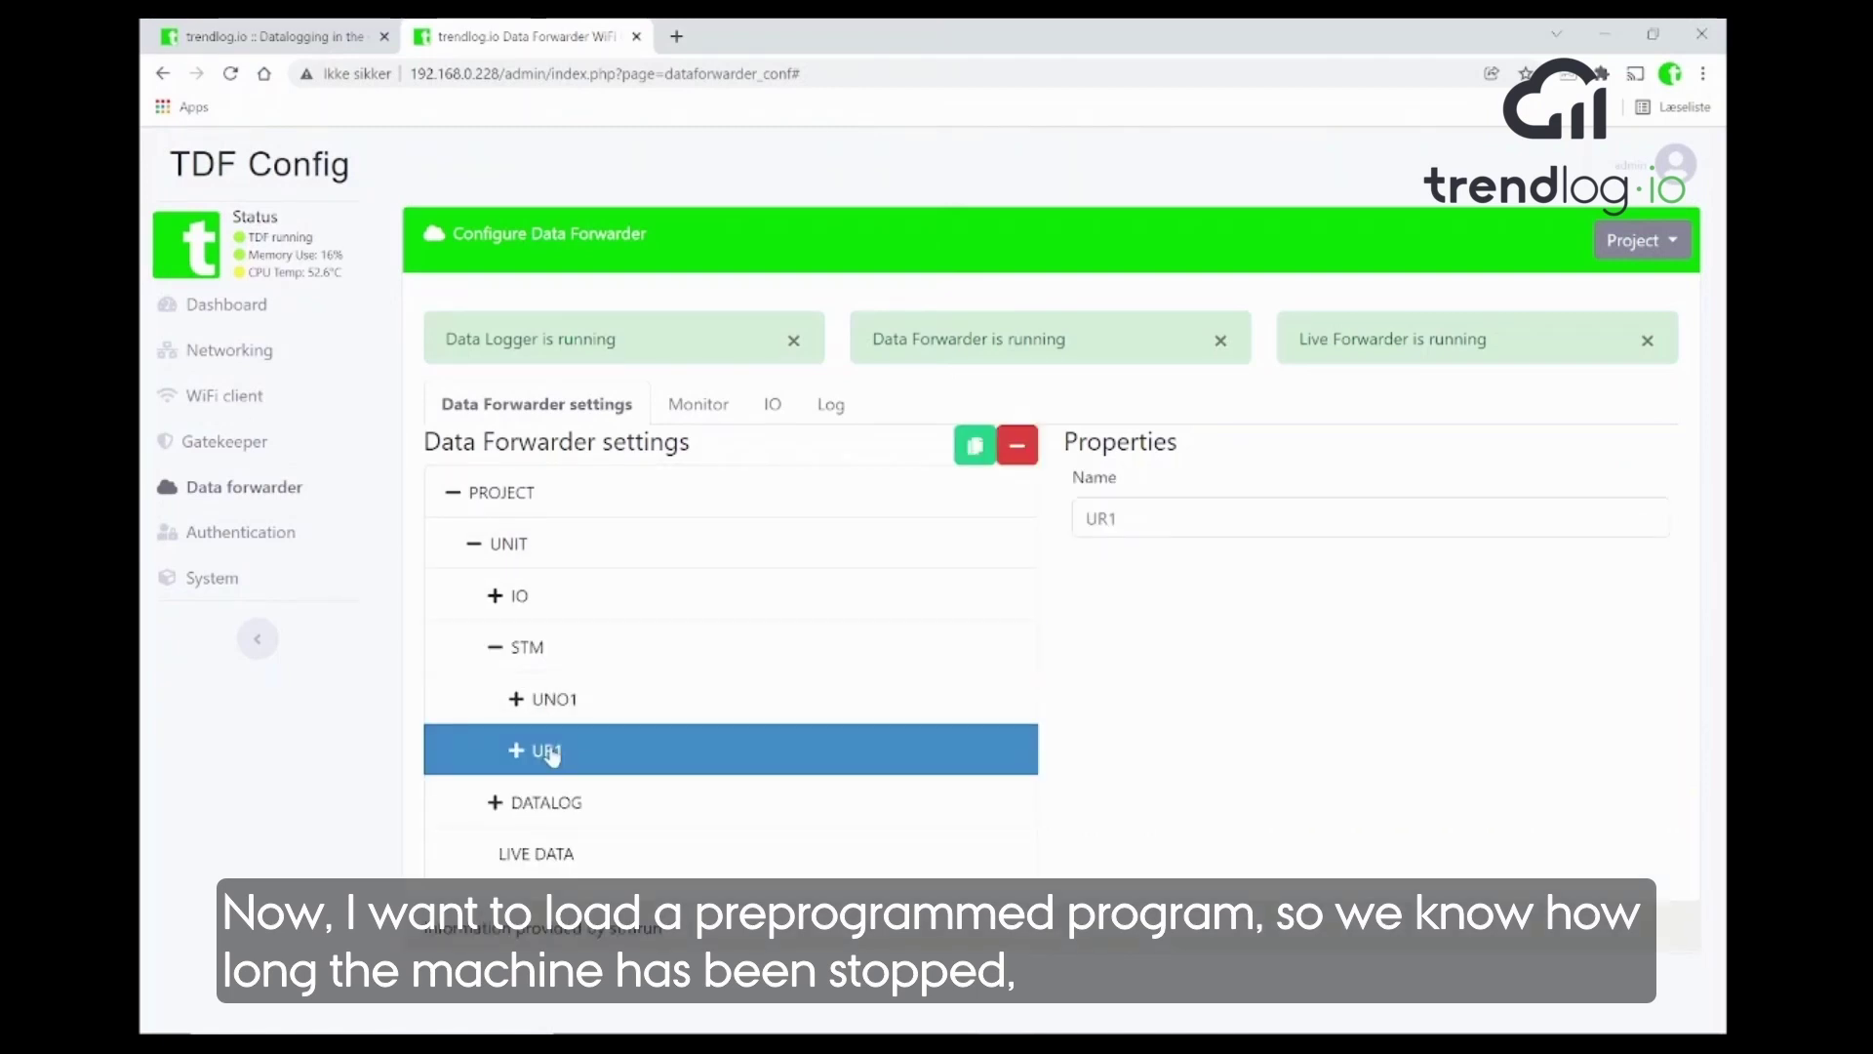
left_click(542, 854)
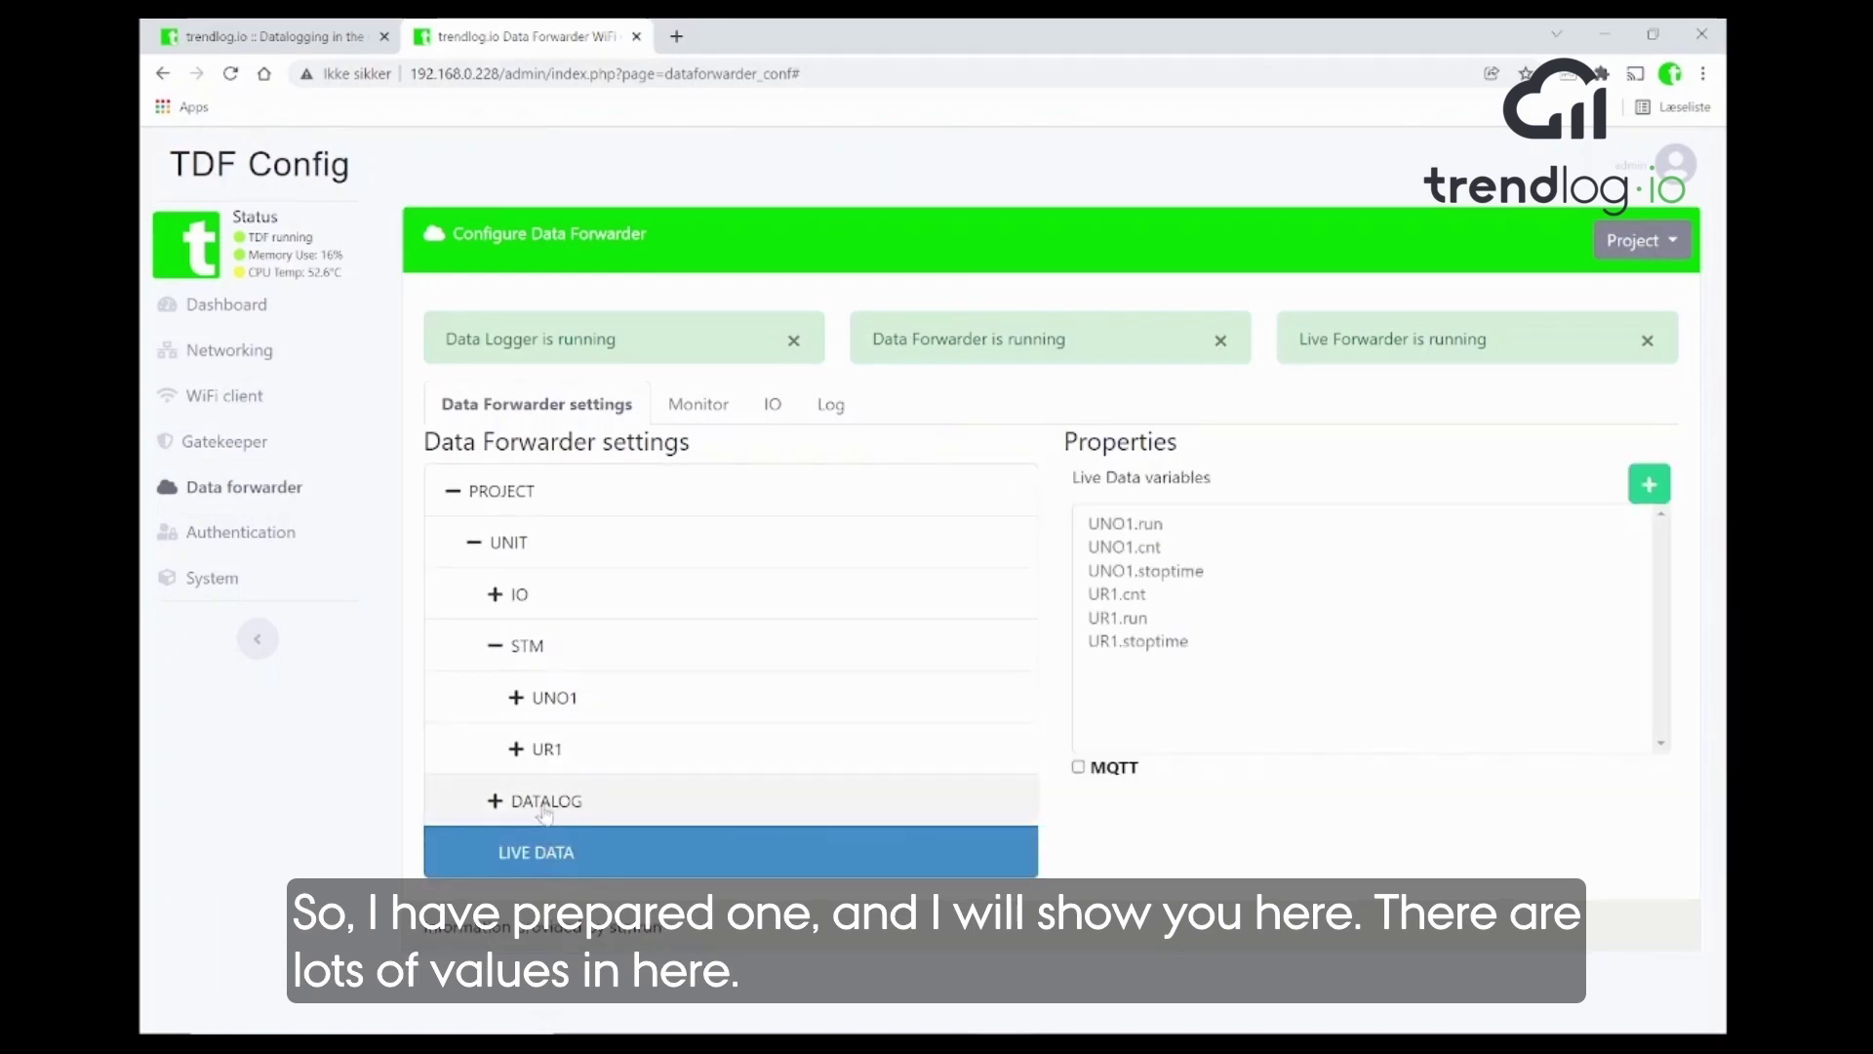
left_click(547, 810)
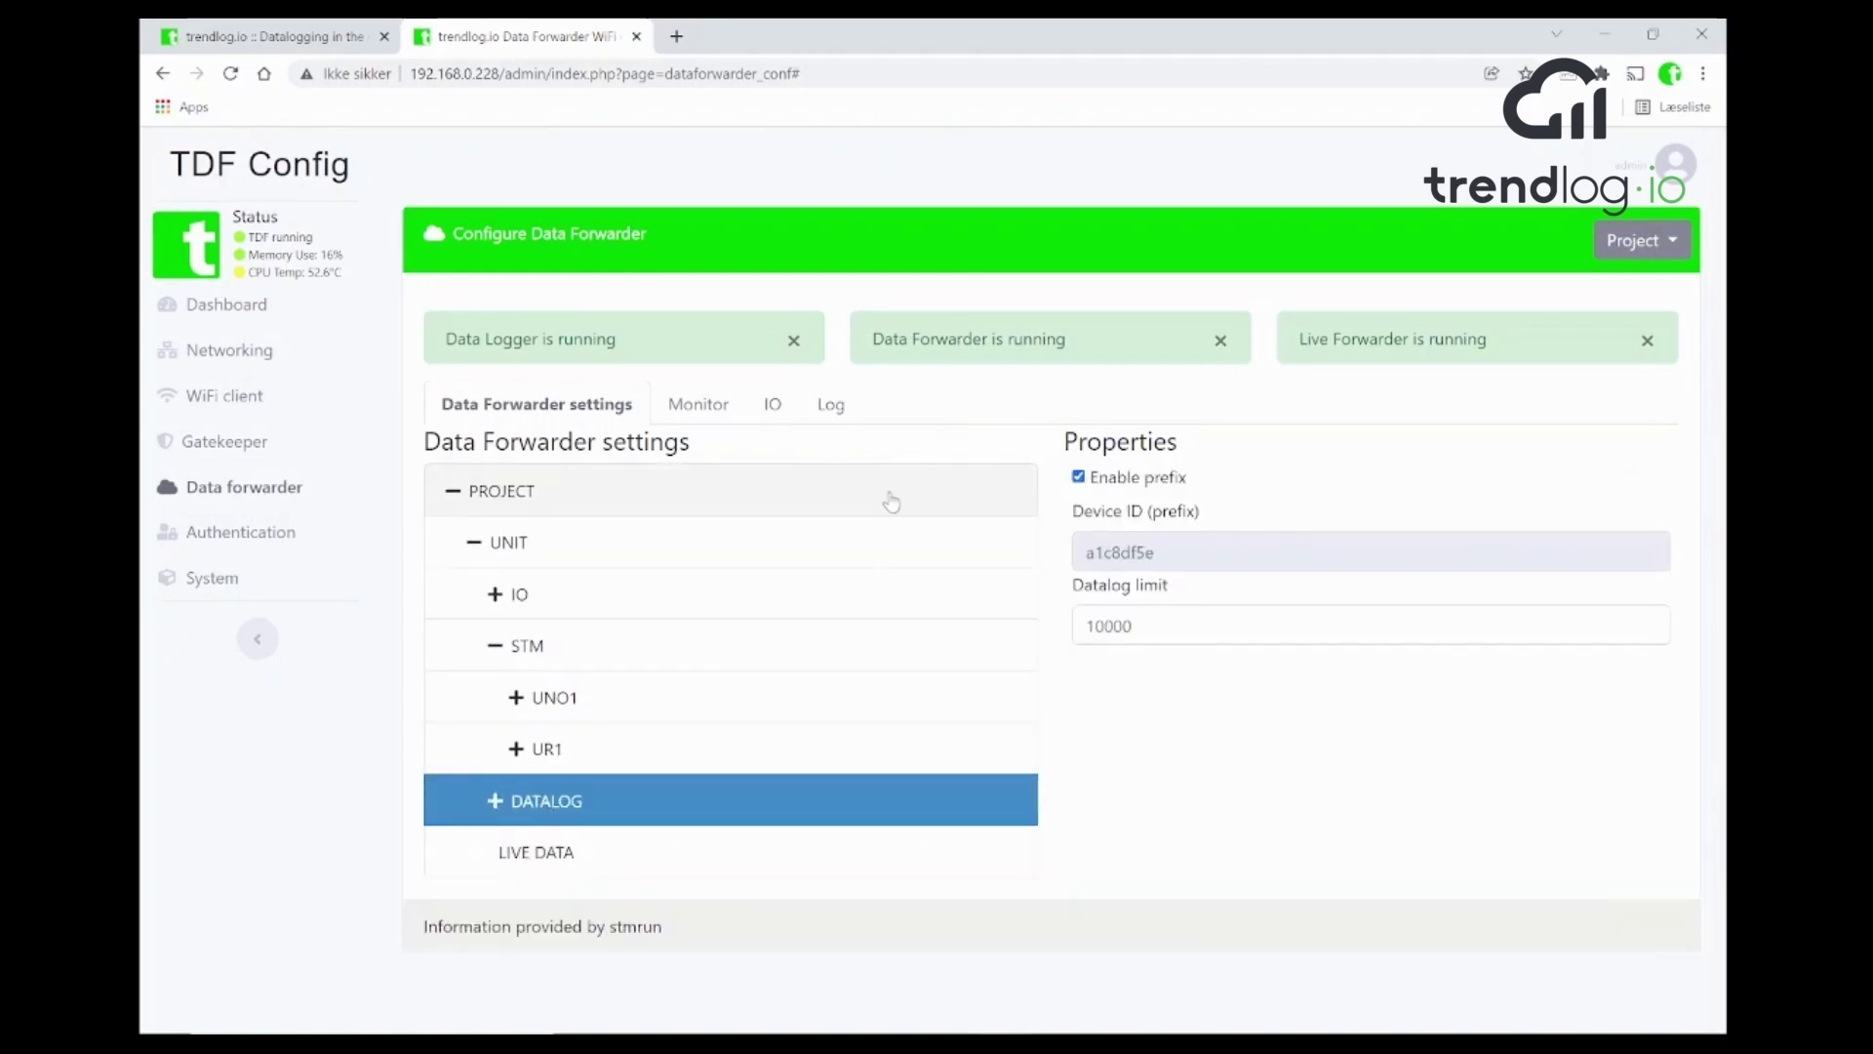
left_click(1648, 241)
left_click(1471, 232)
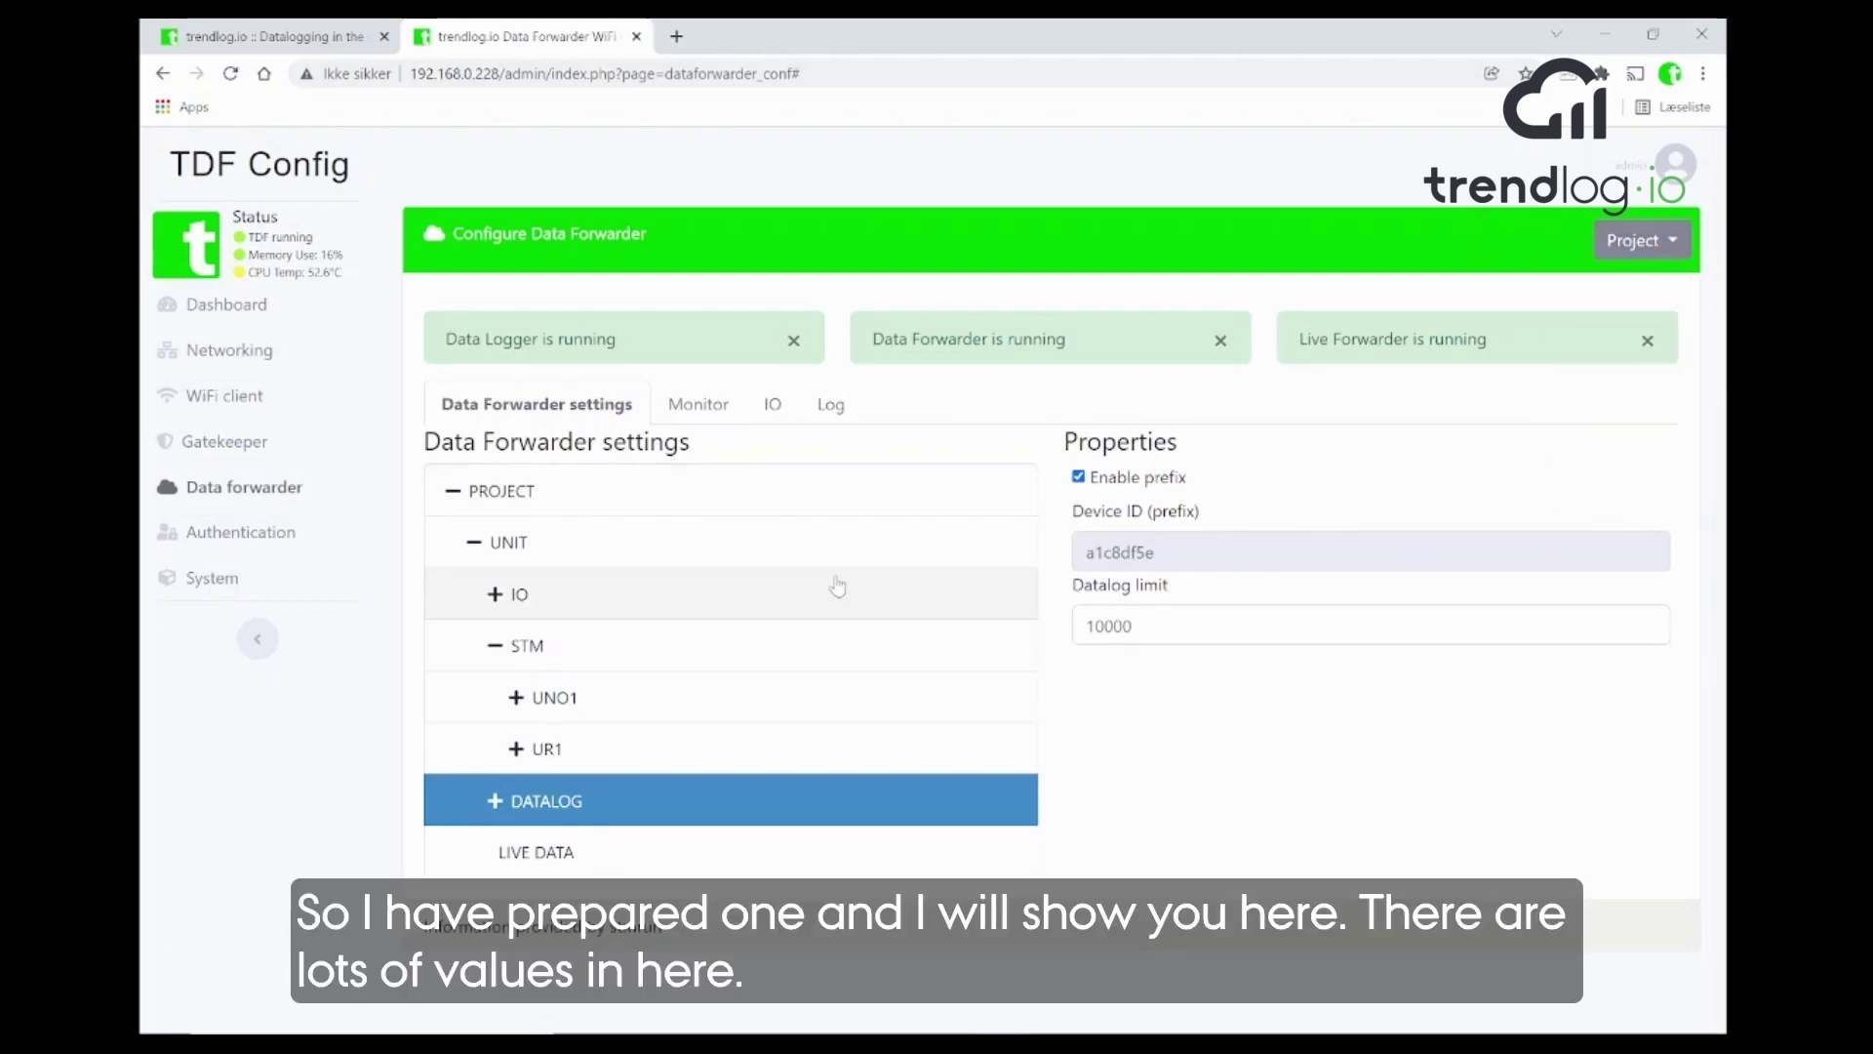
- Examine UR1's variables and its STM code, leaving the code editor without making changes
left_click(521, 750)
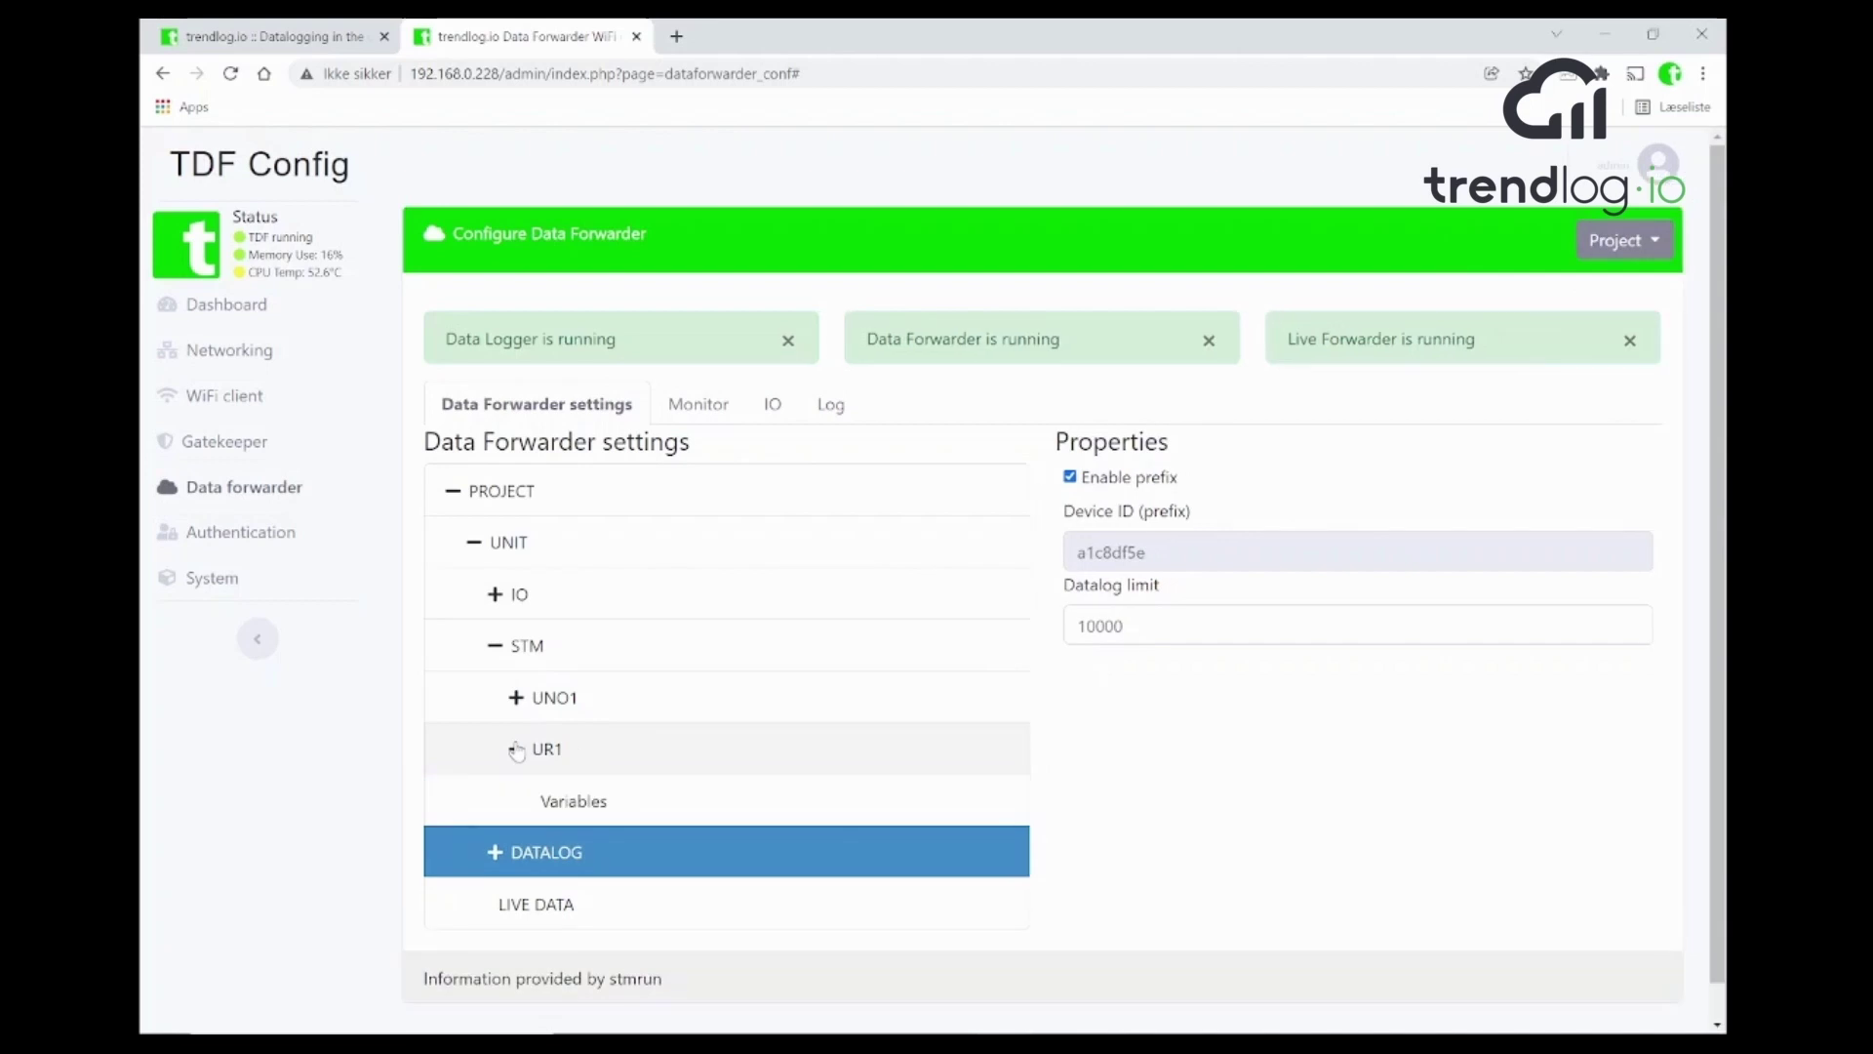
left_click(571, 800)
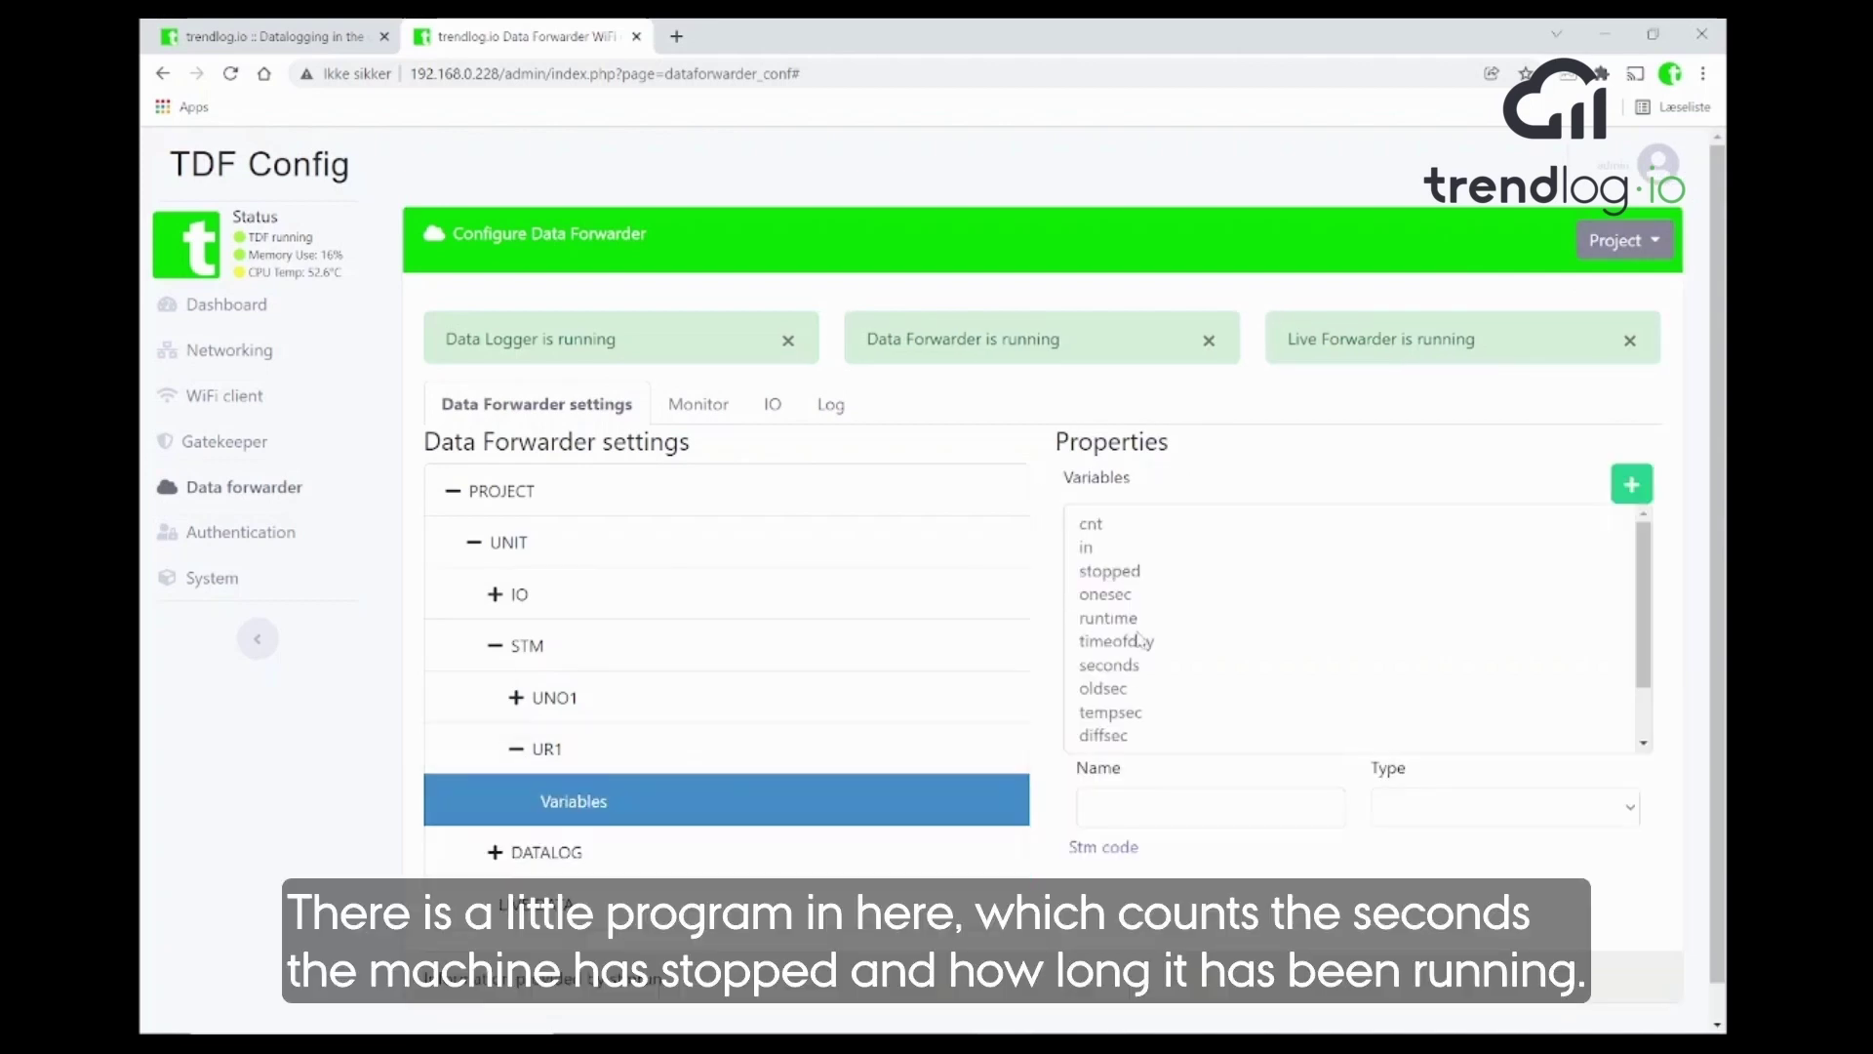
left_click(1107, 845)
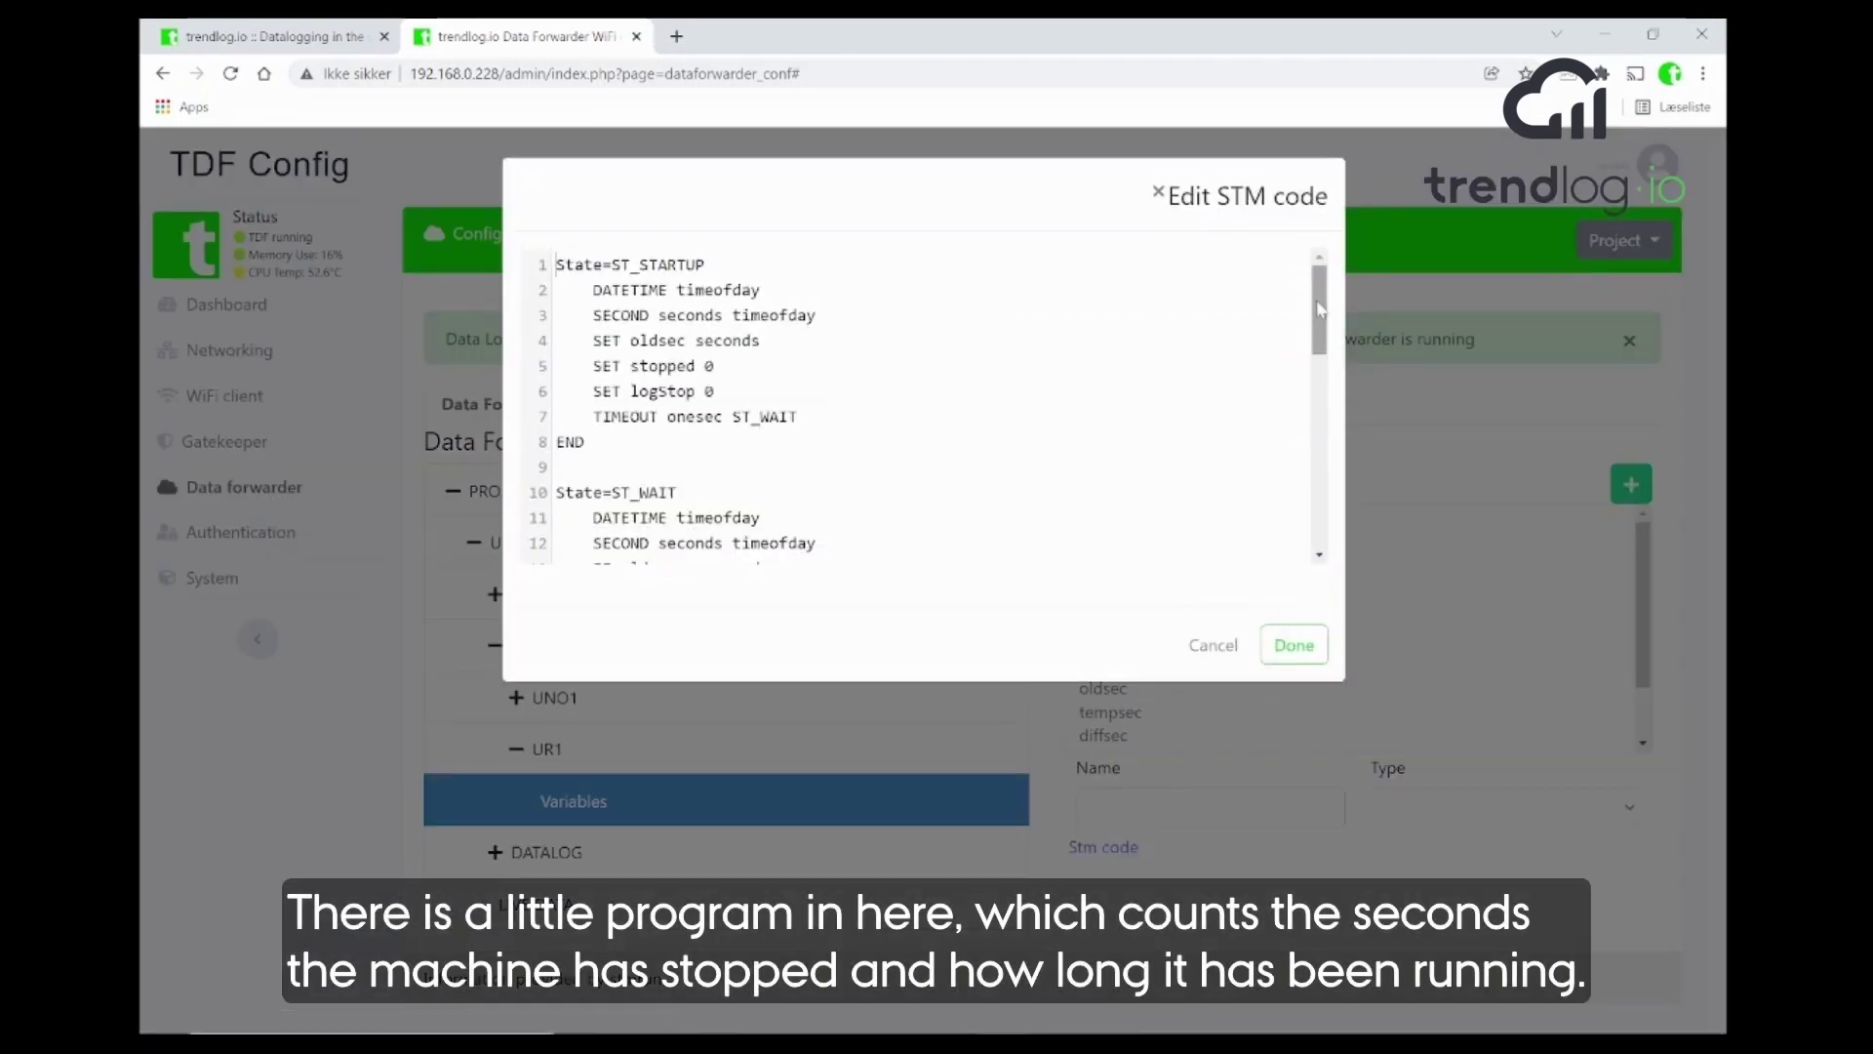
mouse_move(1321, 307)
left_mouse_down()
mouse_move(1322, 530)
mouse_move(1321, 302)
left_mouse_up()
left_click(1213, 646)
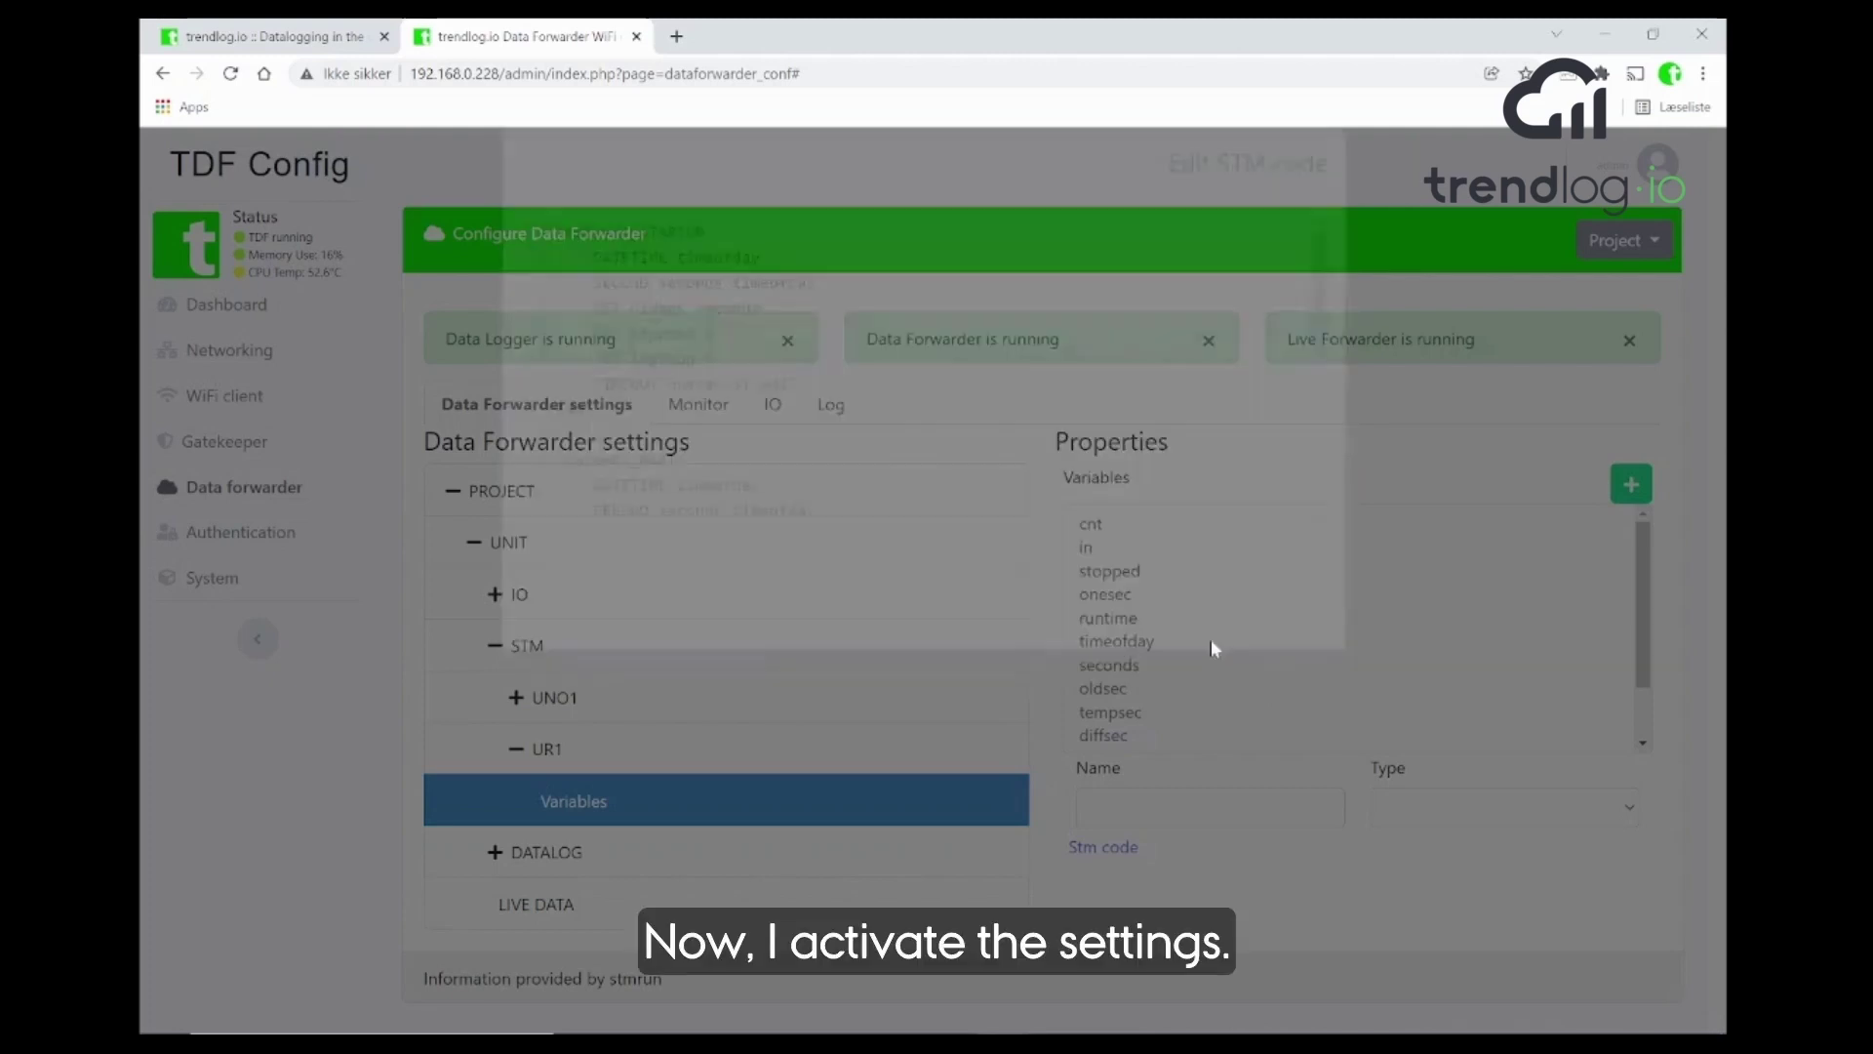
- Activate the loaded project's settings and restart to apply the changes
left_click(1598, 254)
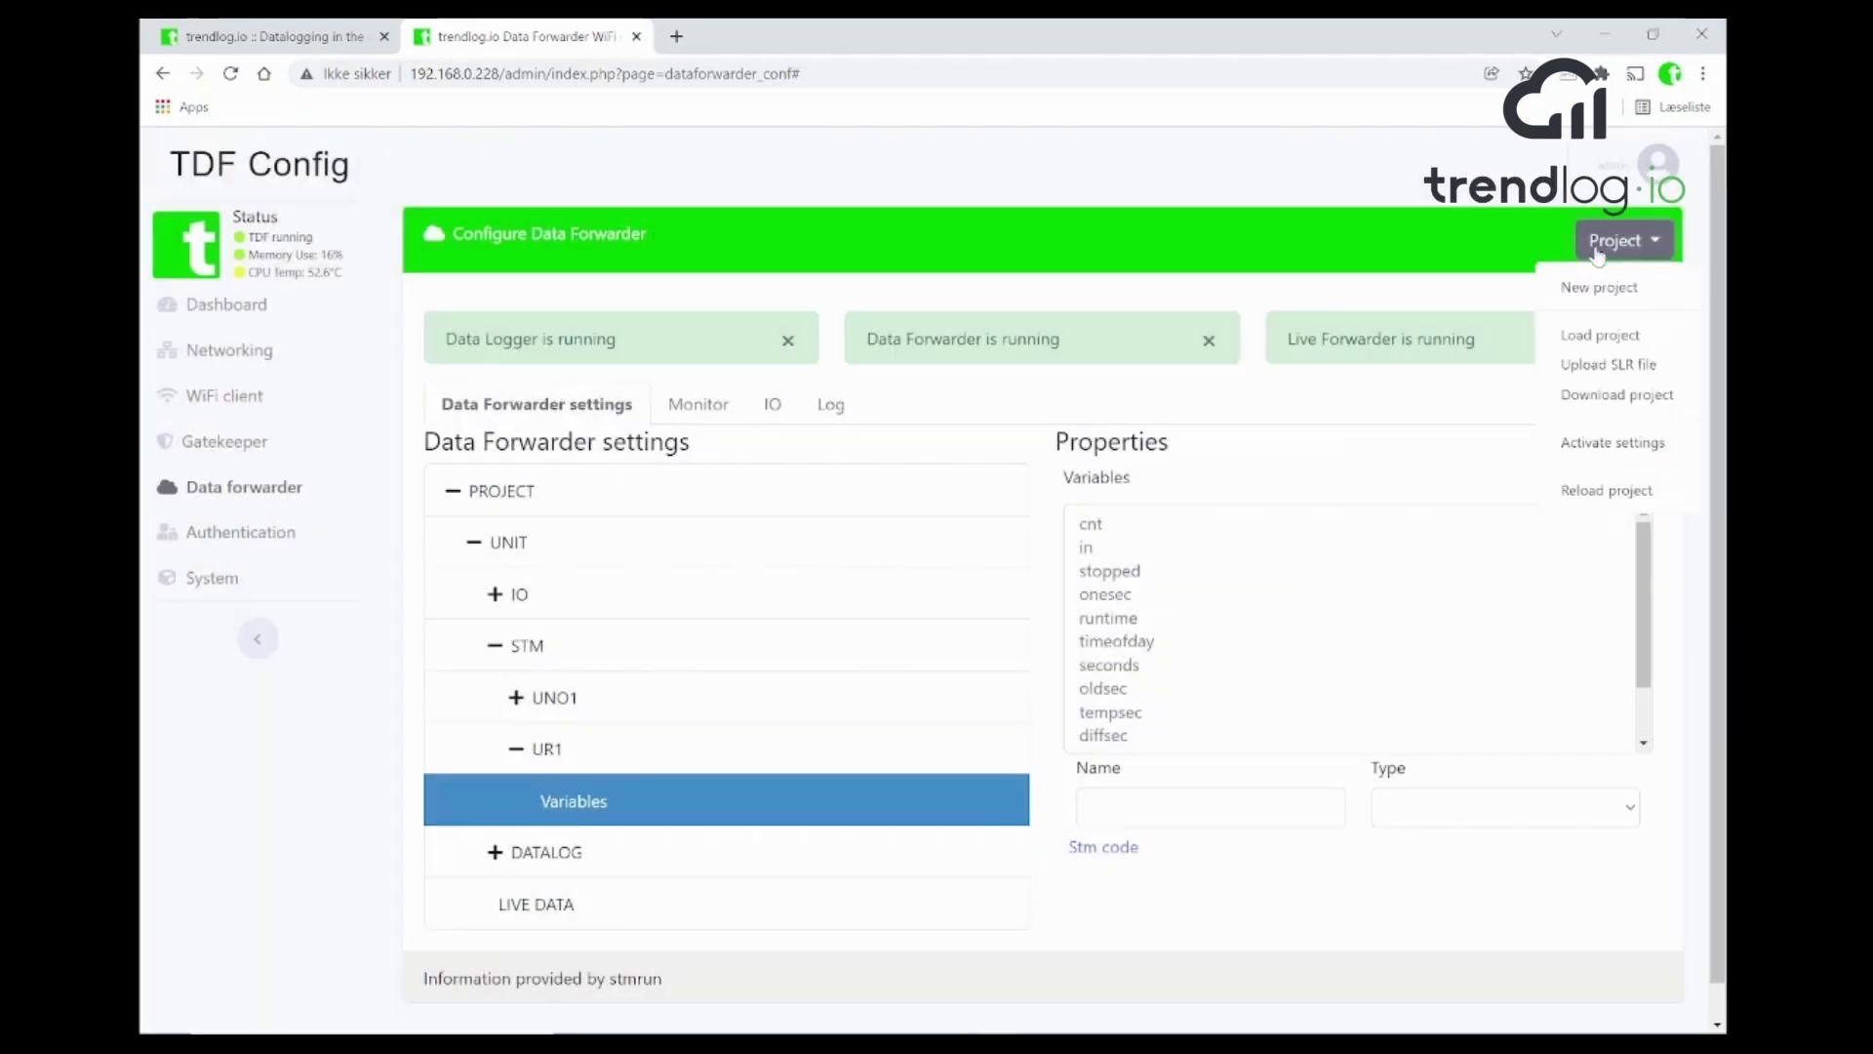
left_click(1604, 447)
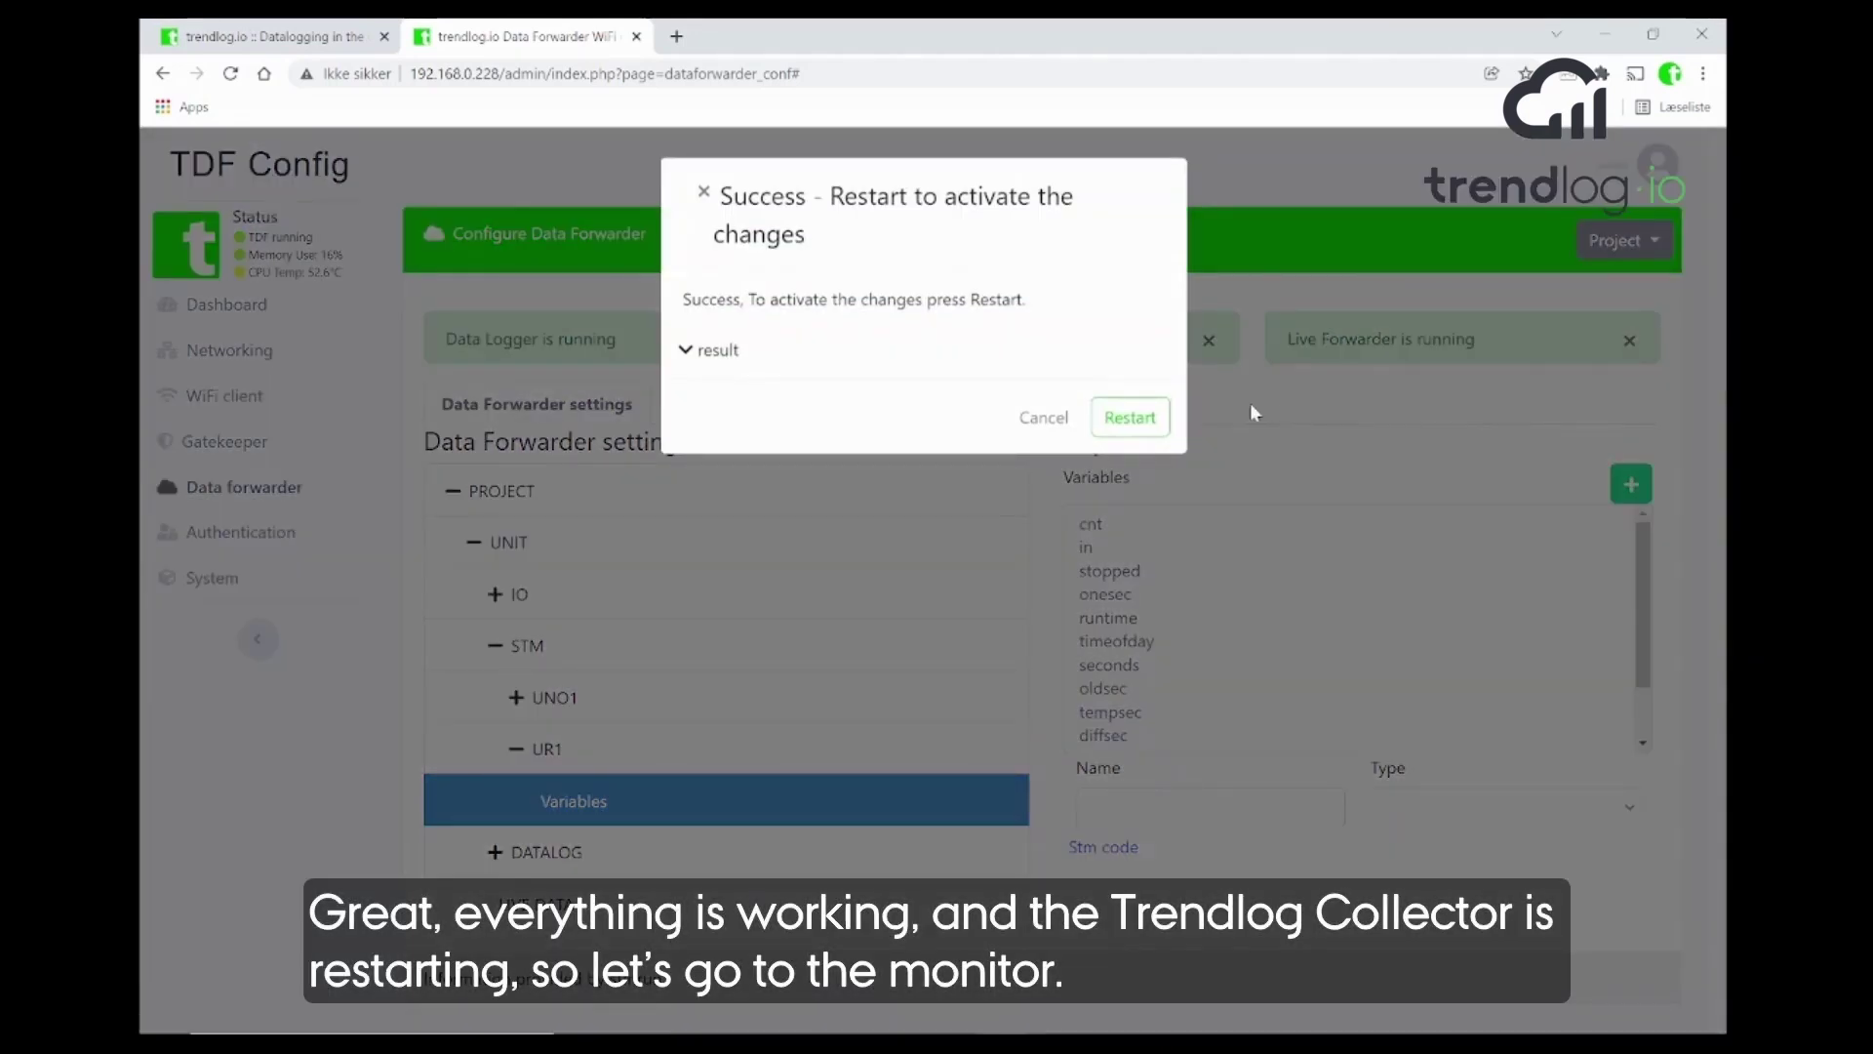
left_click(1136, 419)
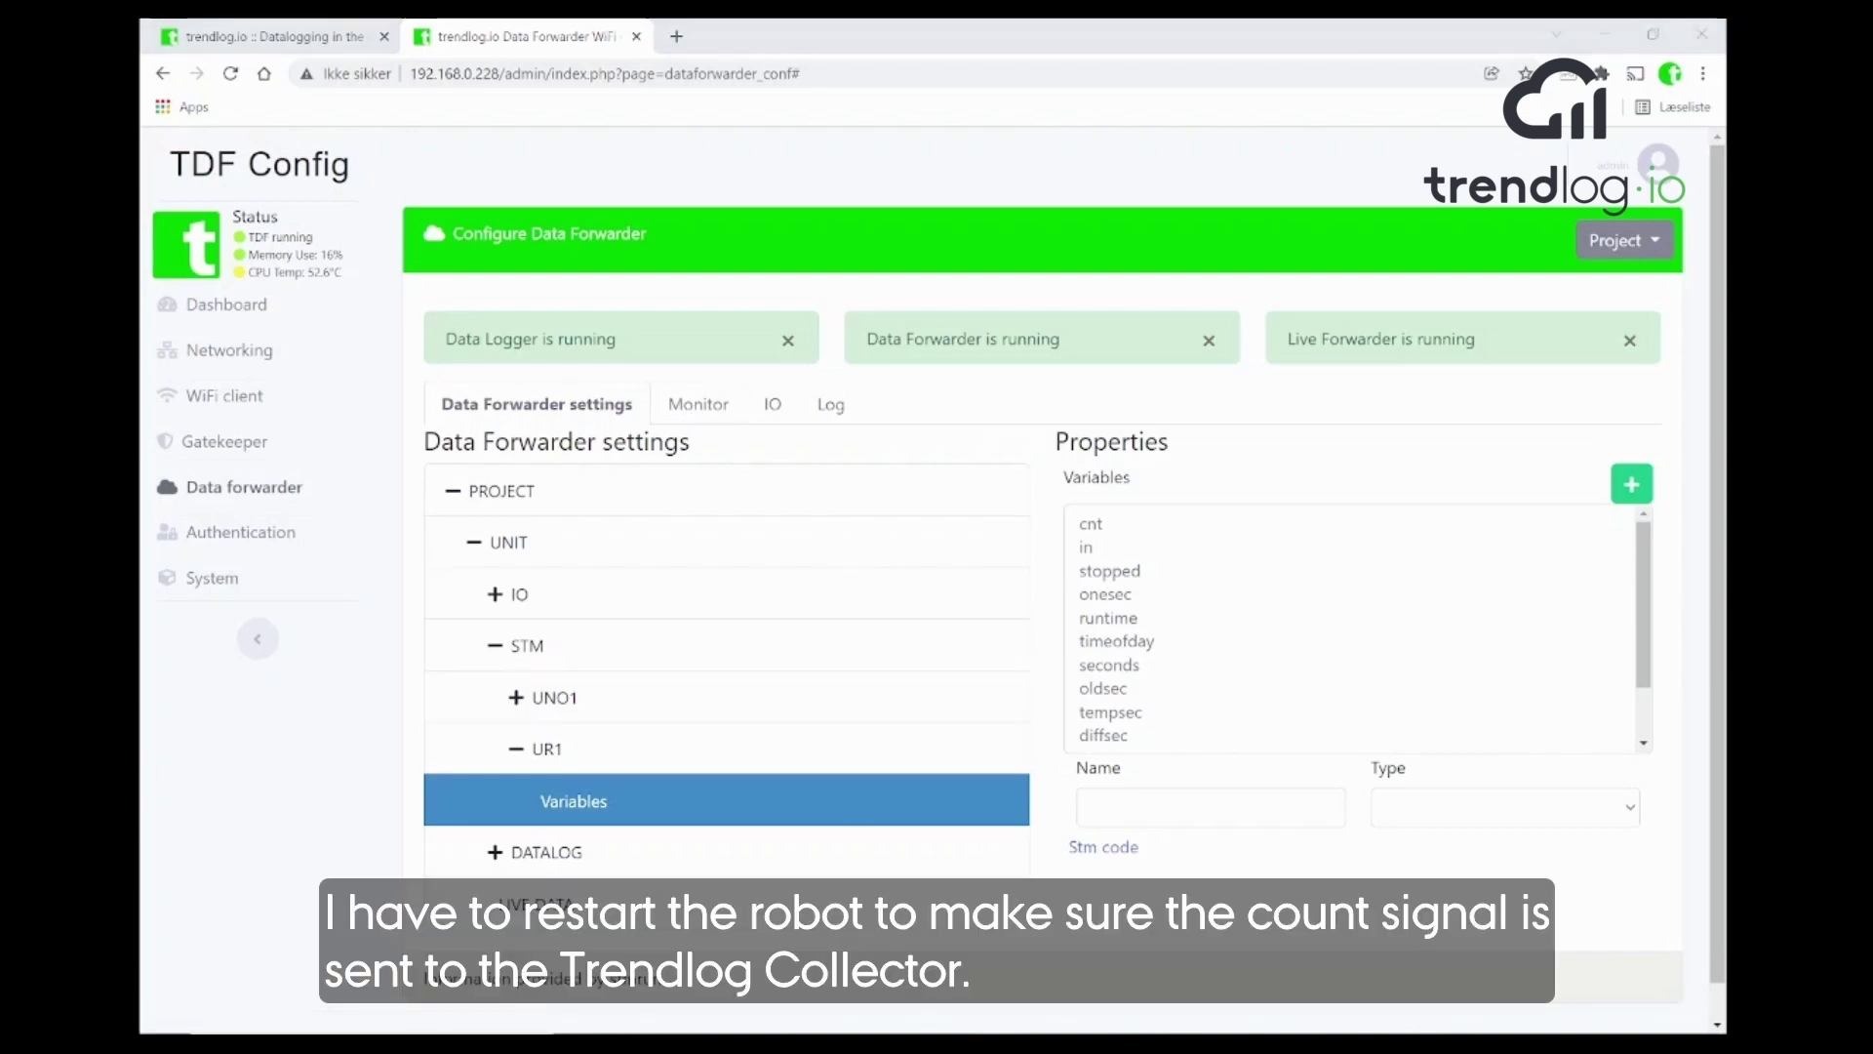
- Switch to the virtual machine, stop the robot program, move the robot to Waypoint_4 and play the program from the beginning
key("alt+Tab")
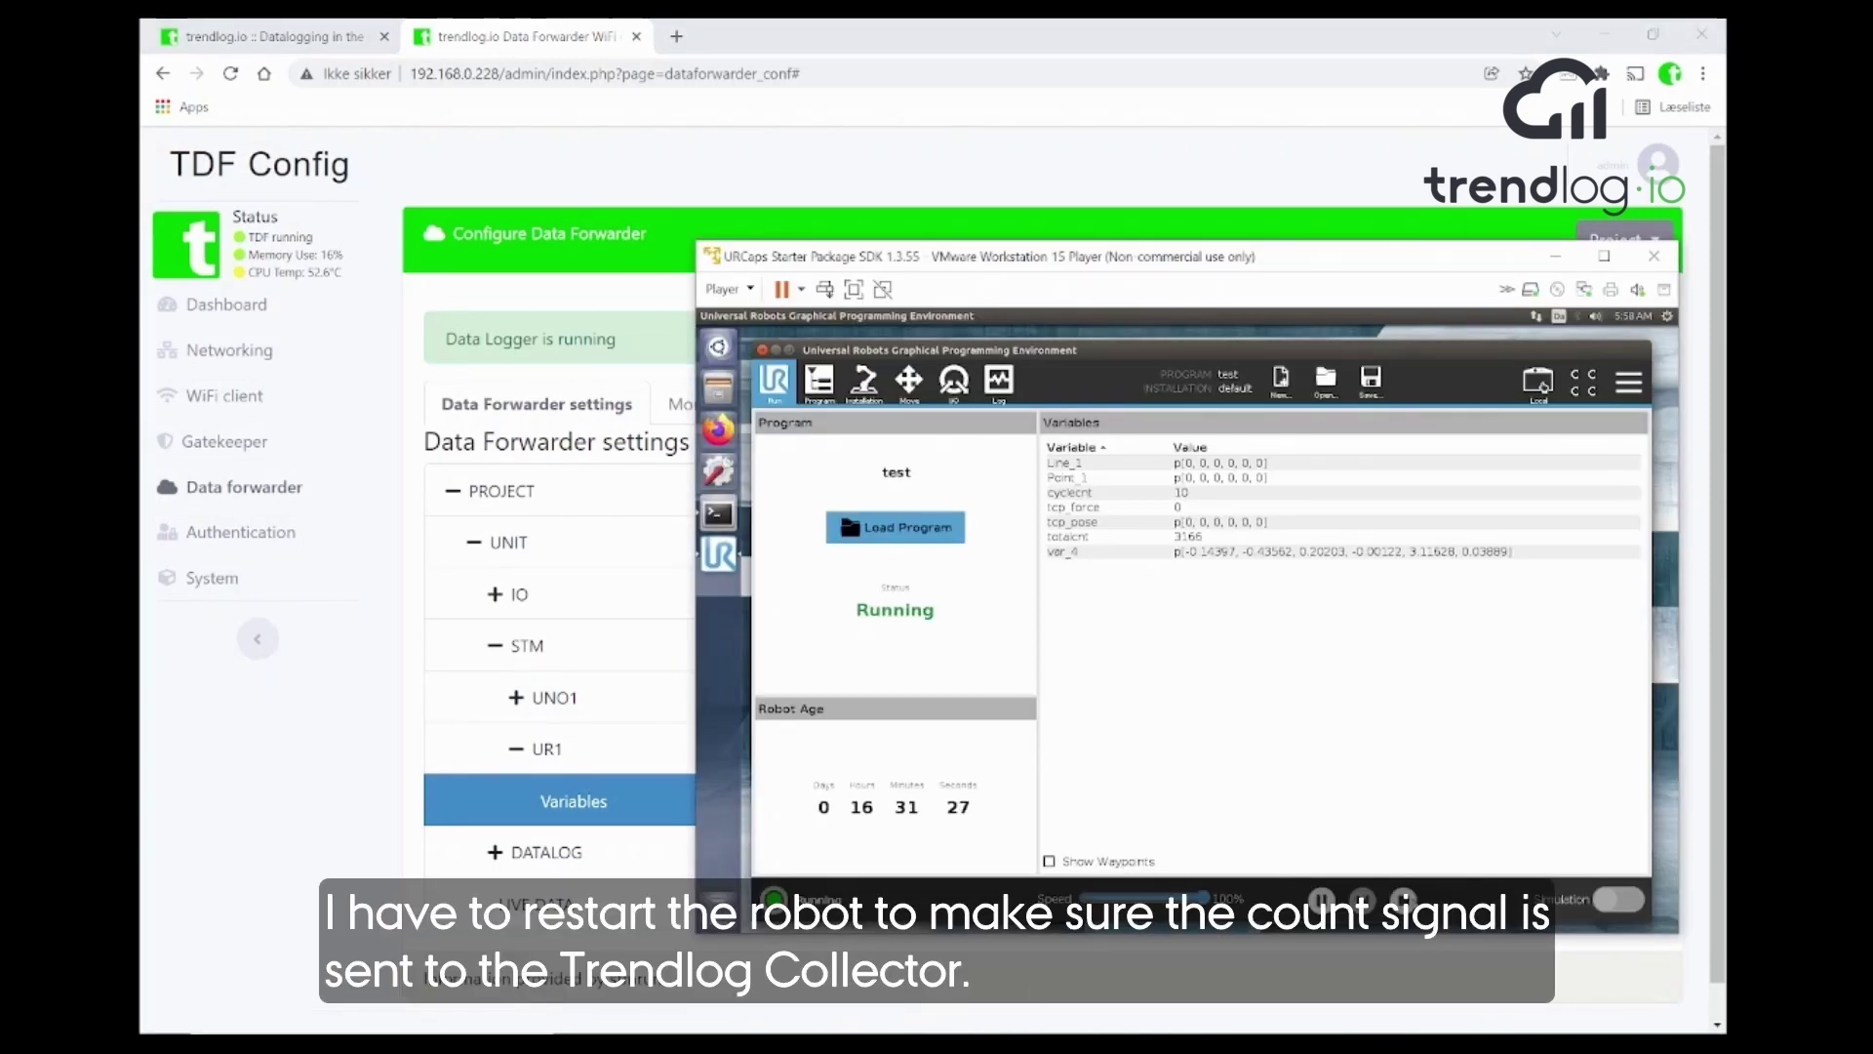
left_click(1404, 897)
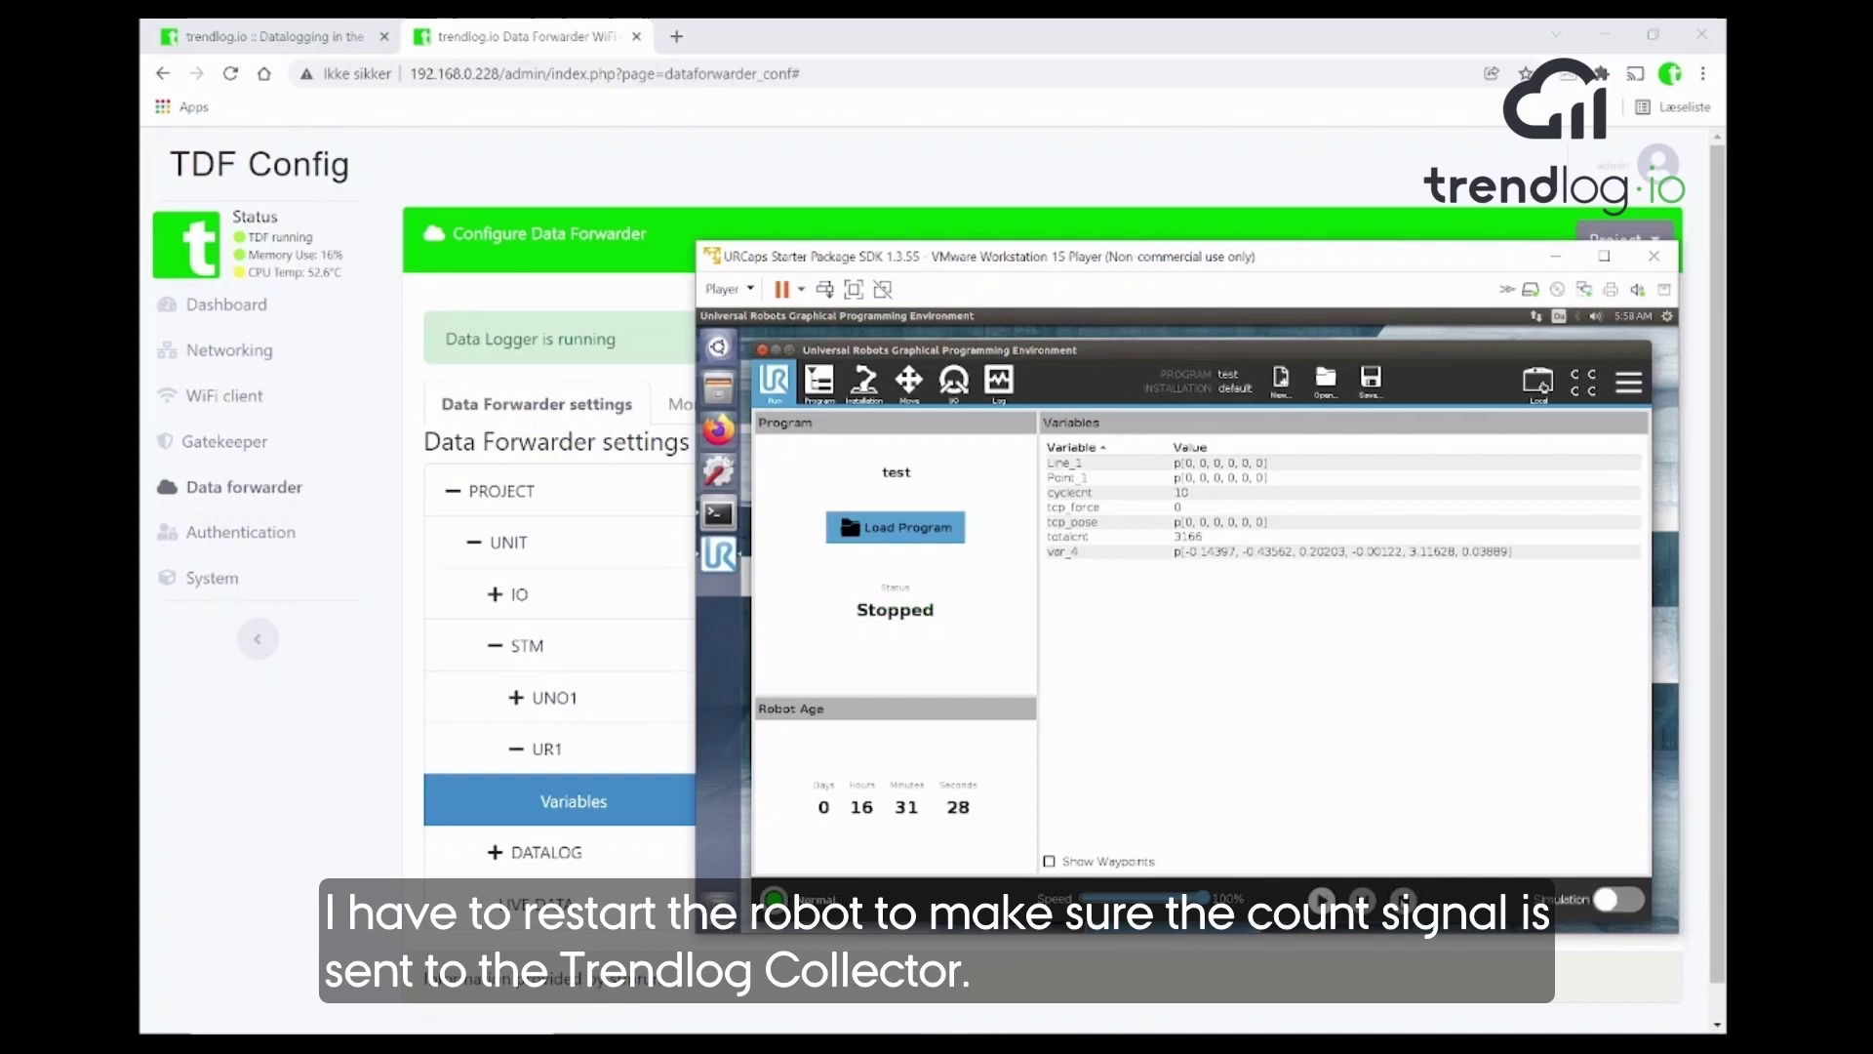
left_click(1322, 897)
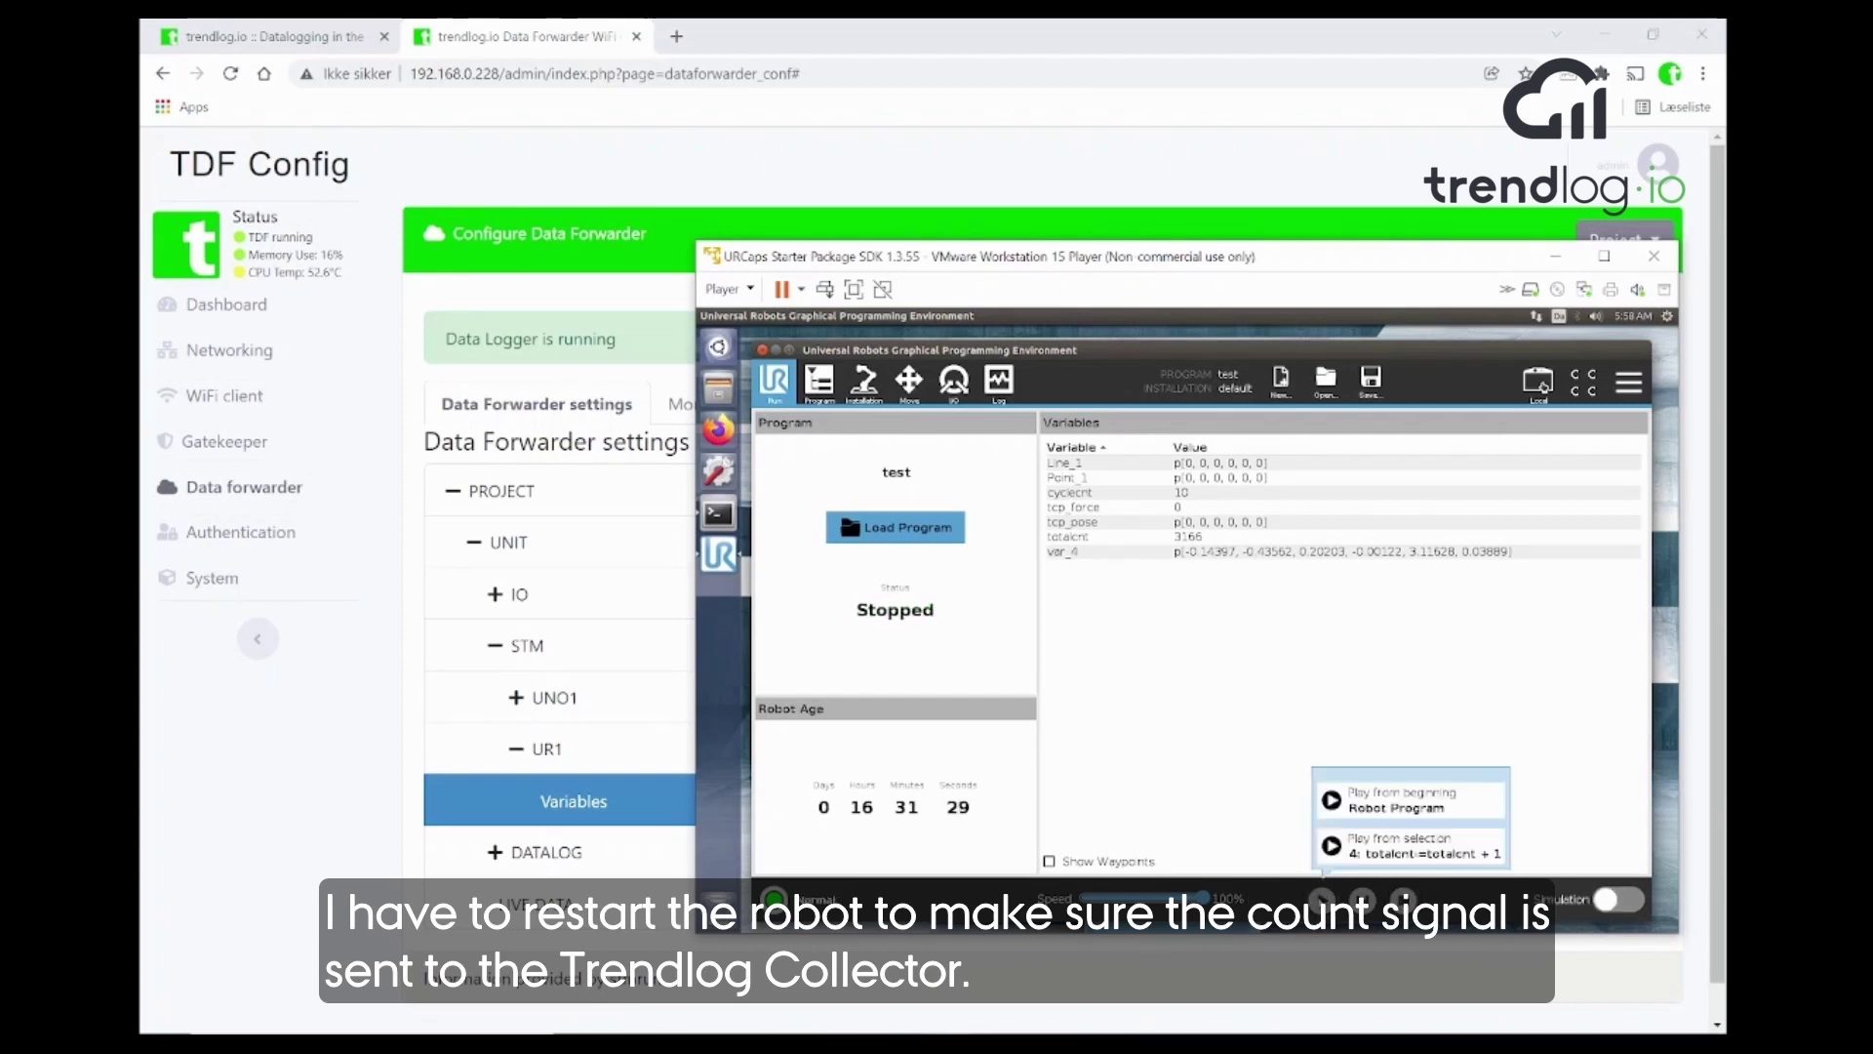
left_click(1355, 813)
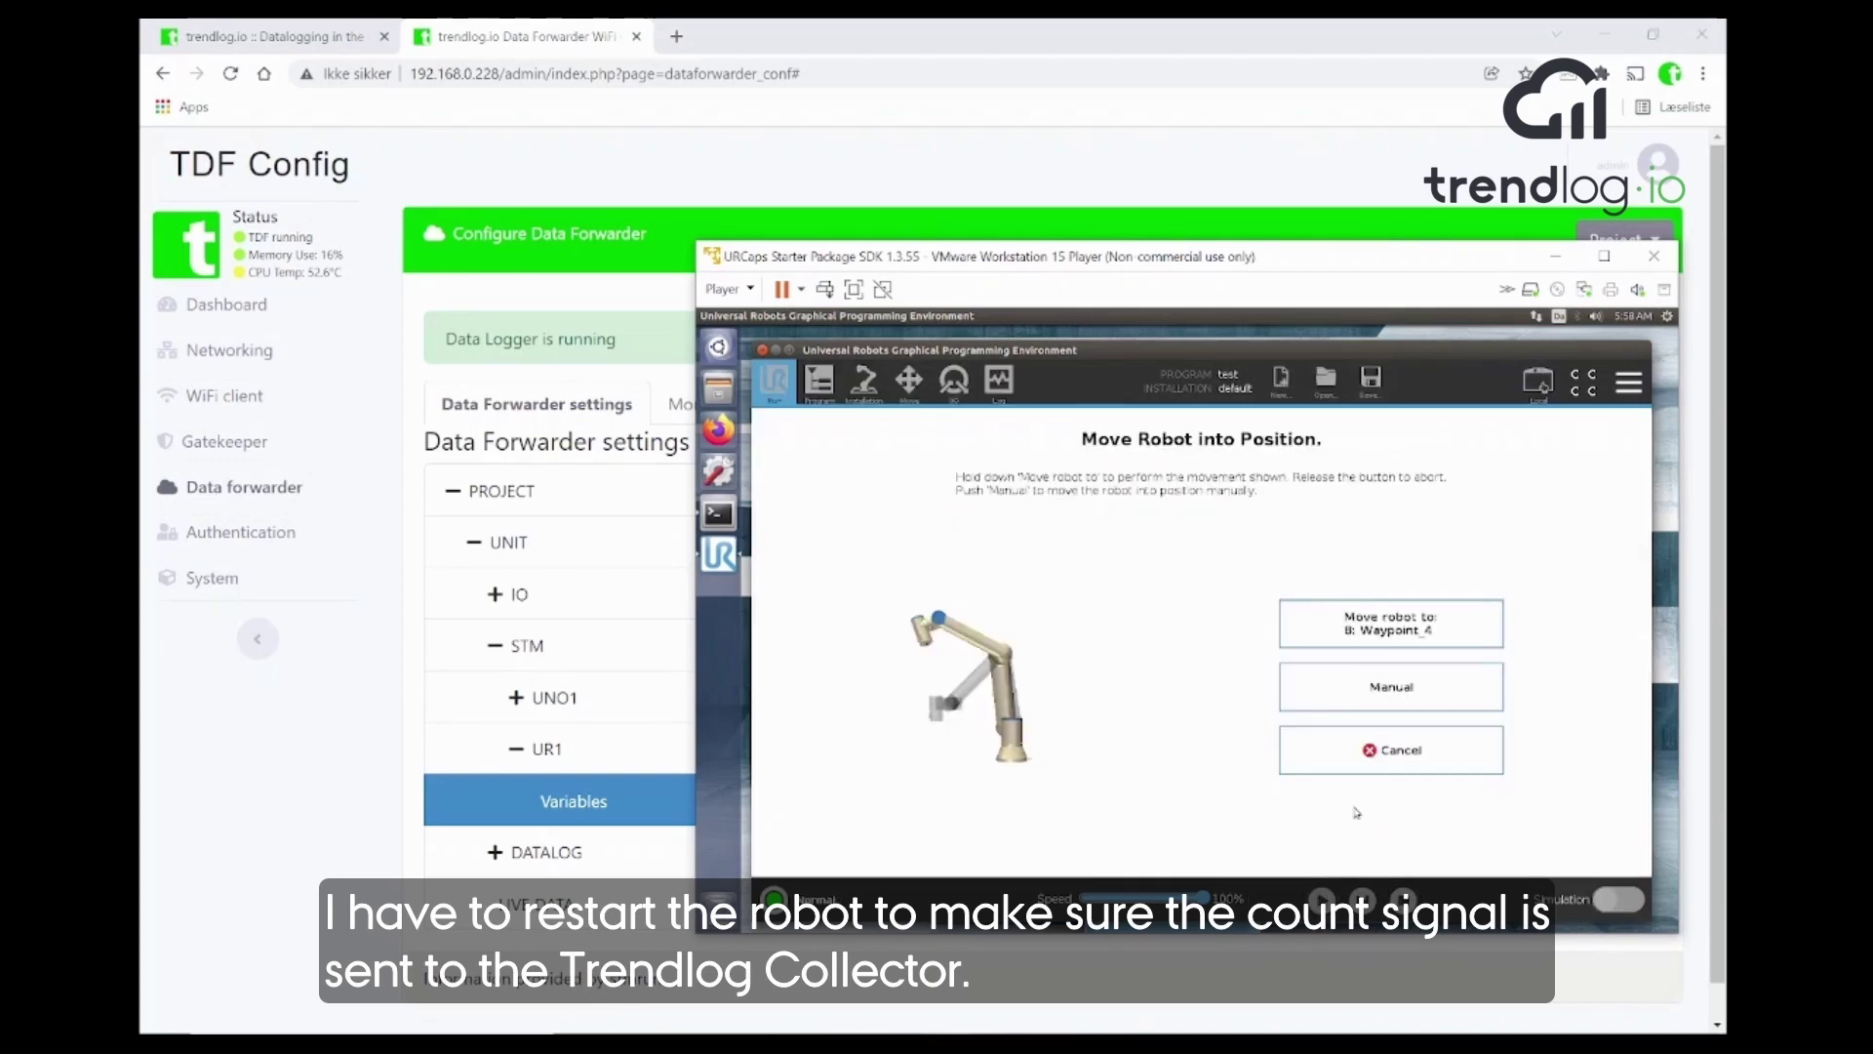
left_click(1347, 624)
left_click_drag(1347, 624, 1346, 622)
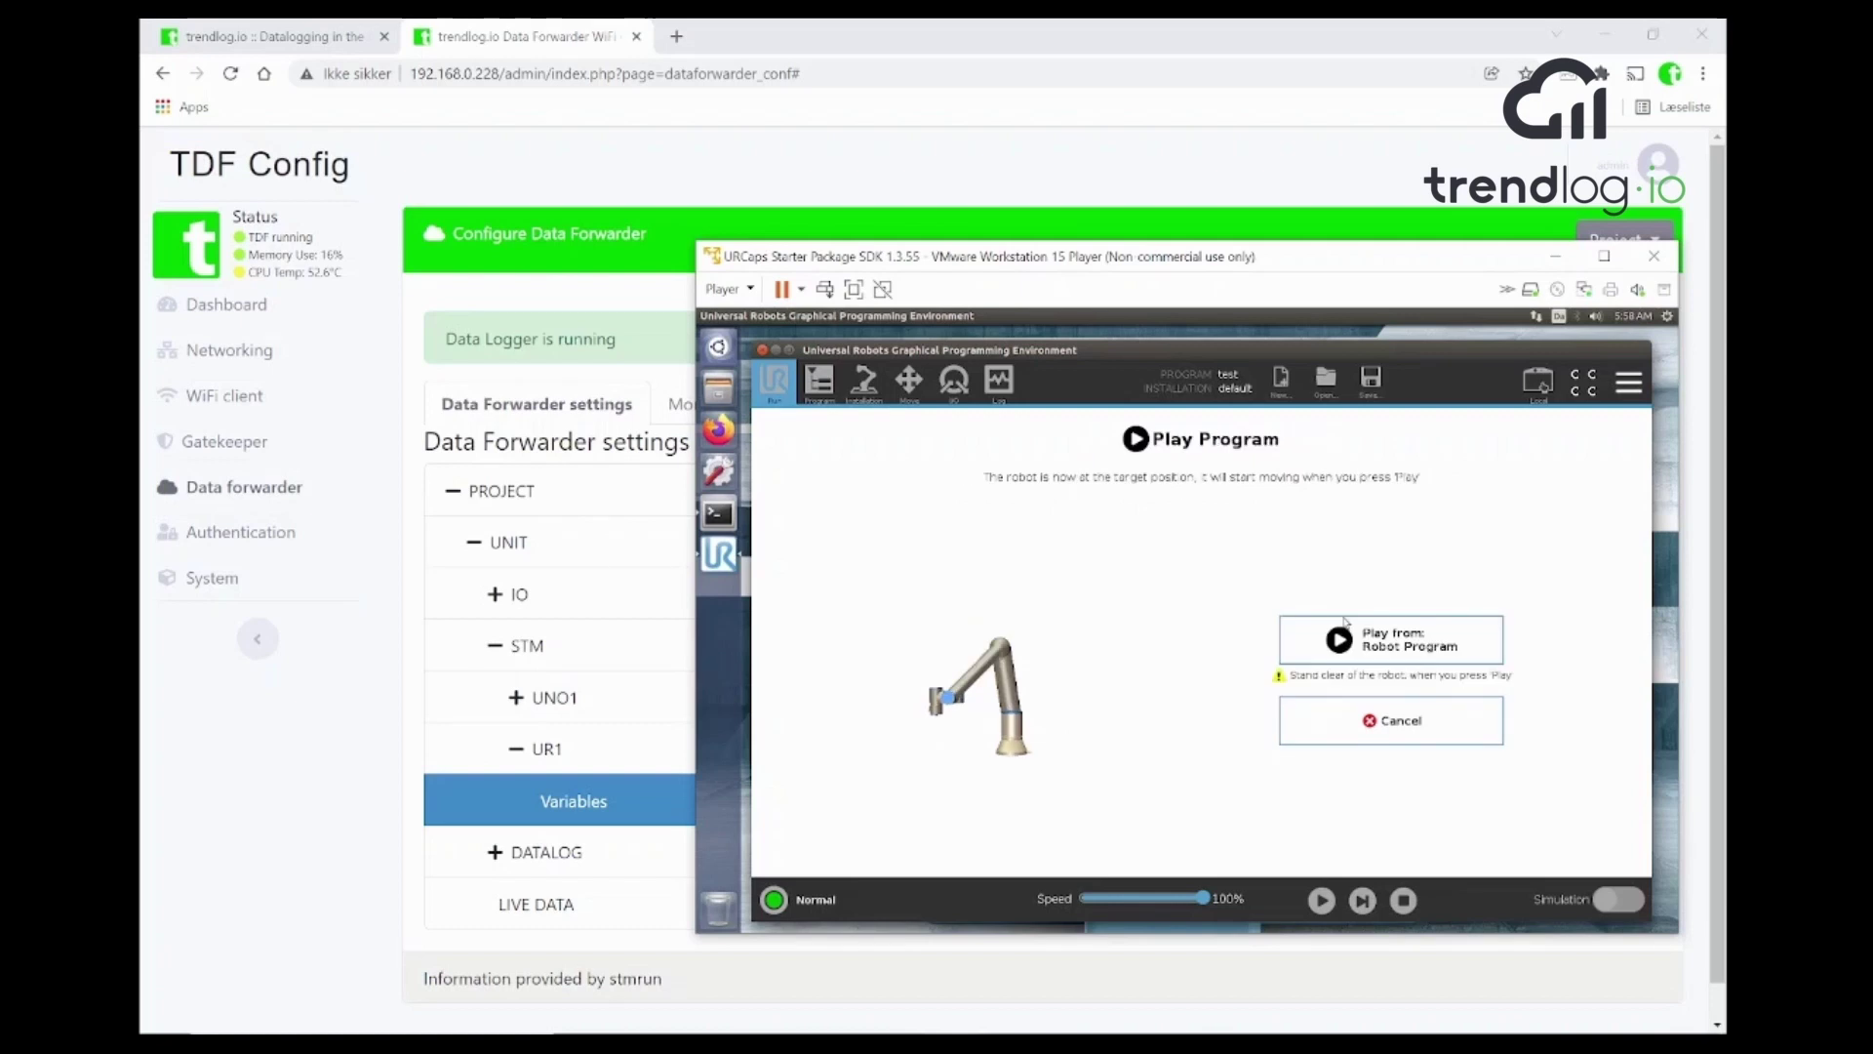
left_click(1346, 625)
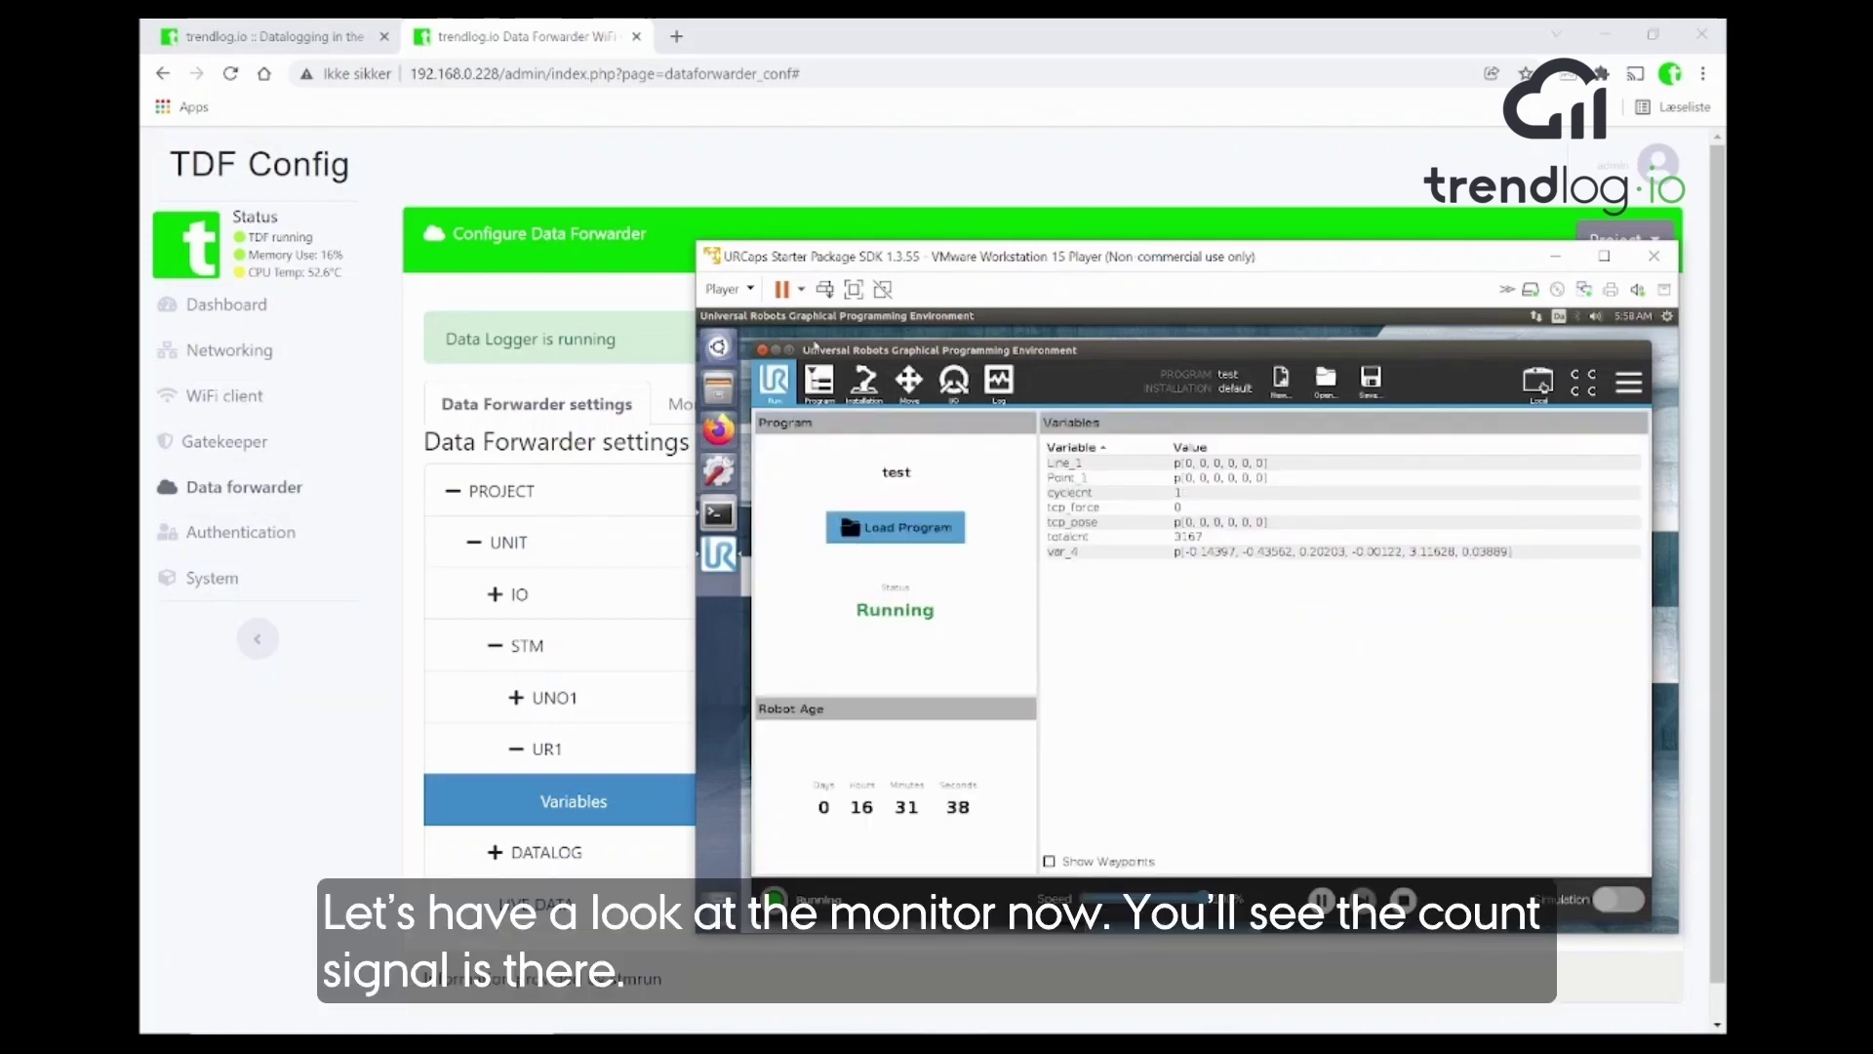
- Return to TDF Config and check UR1's cnt, run and runtime values in the monitor
left_click(639, 273)
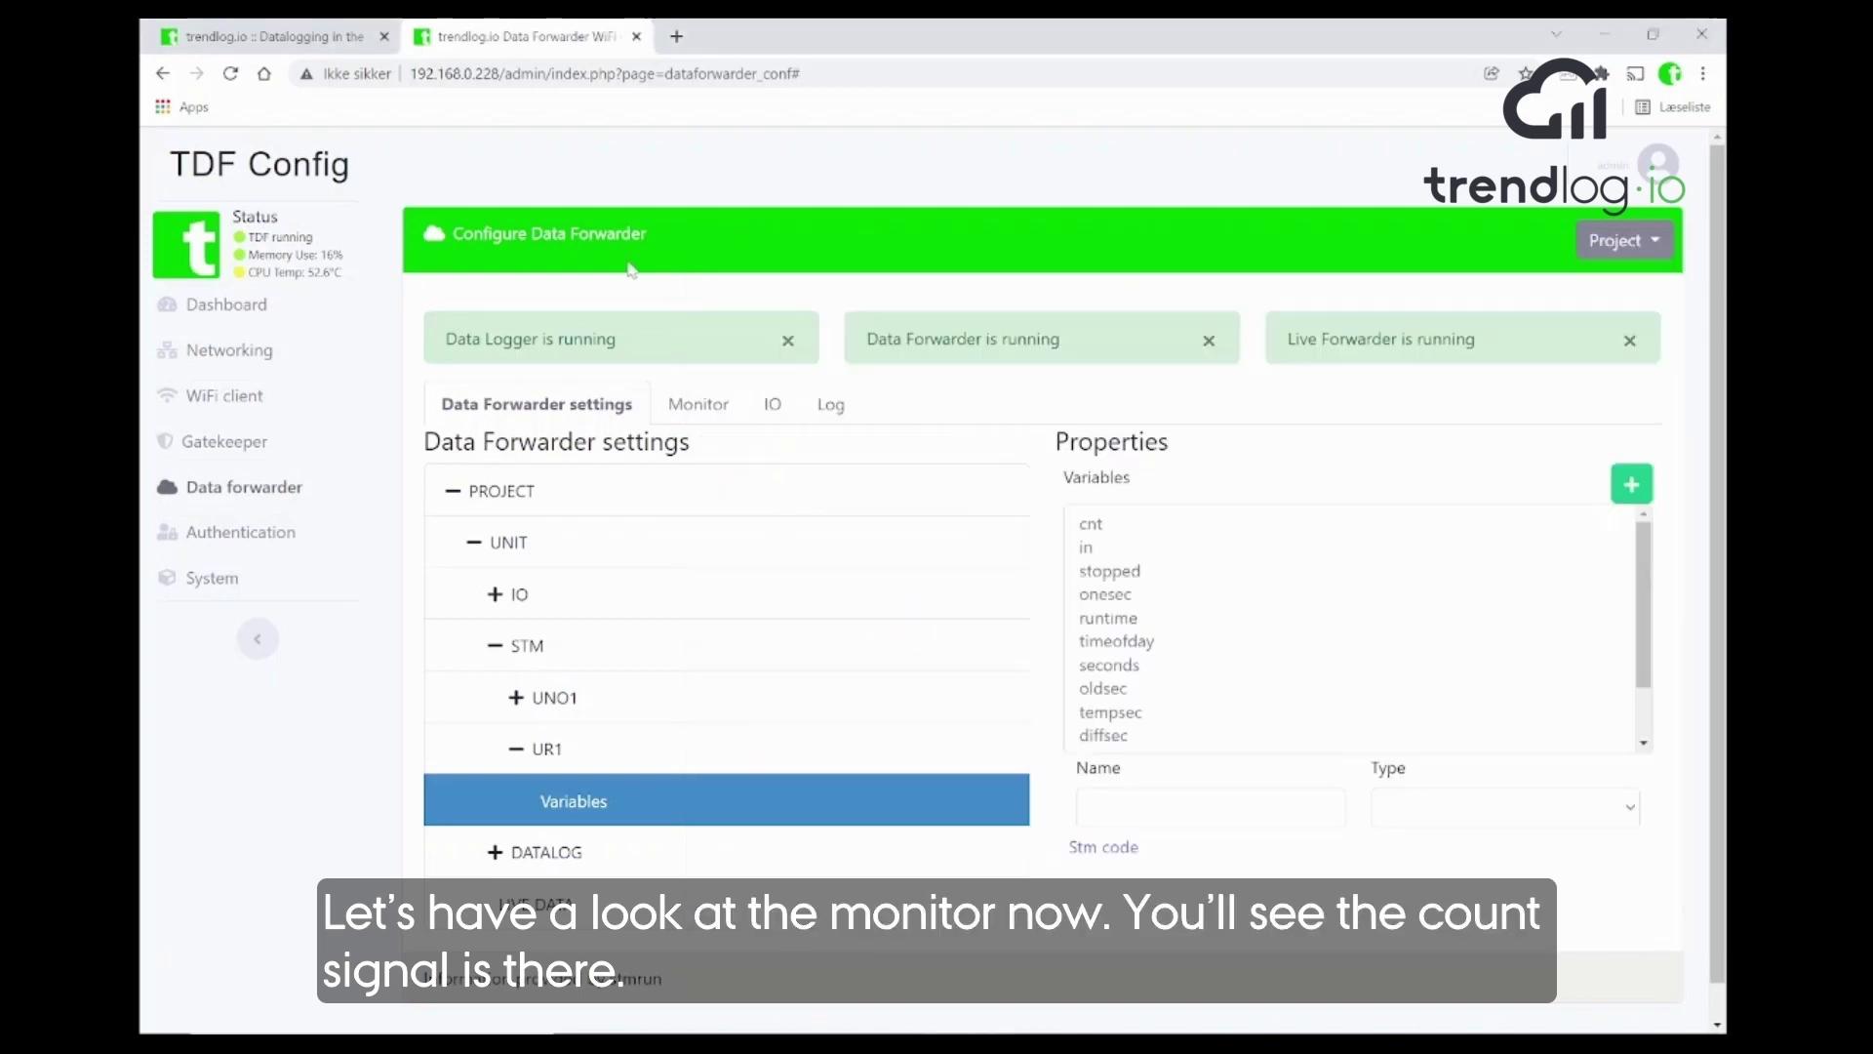
left_click(712, 409)
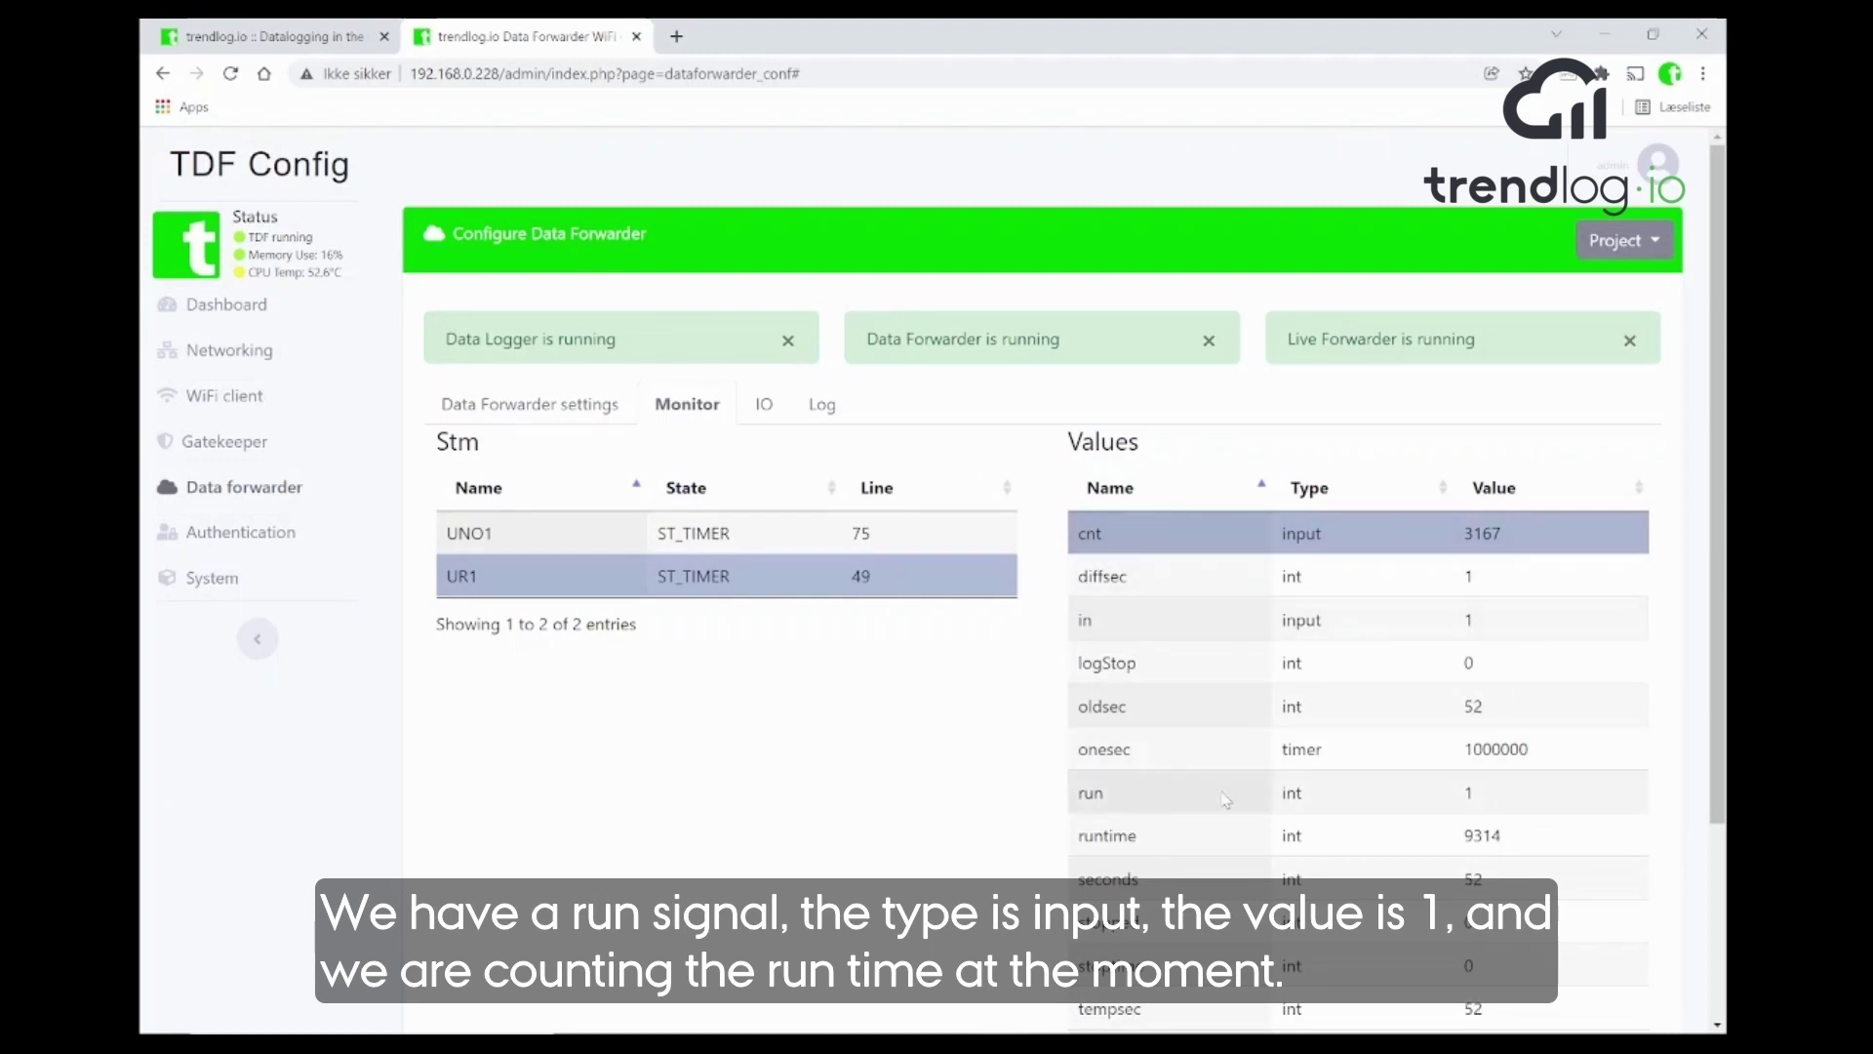
- Check UR1's run, runtime and stoptime values in the monitor
left_click(1186, 792)
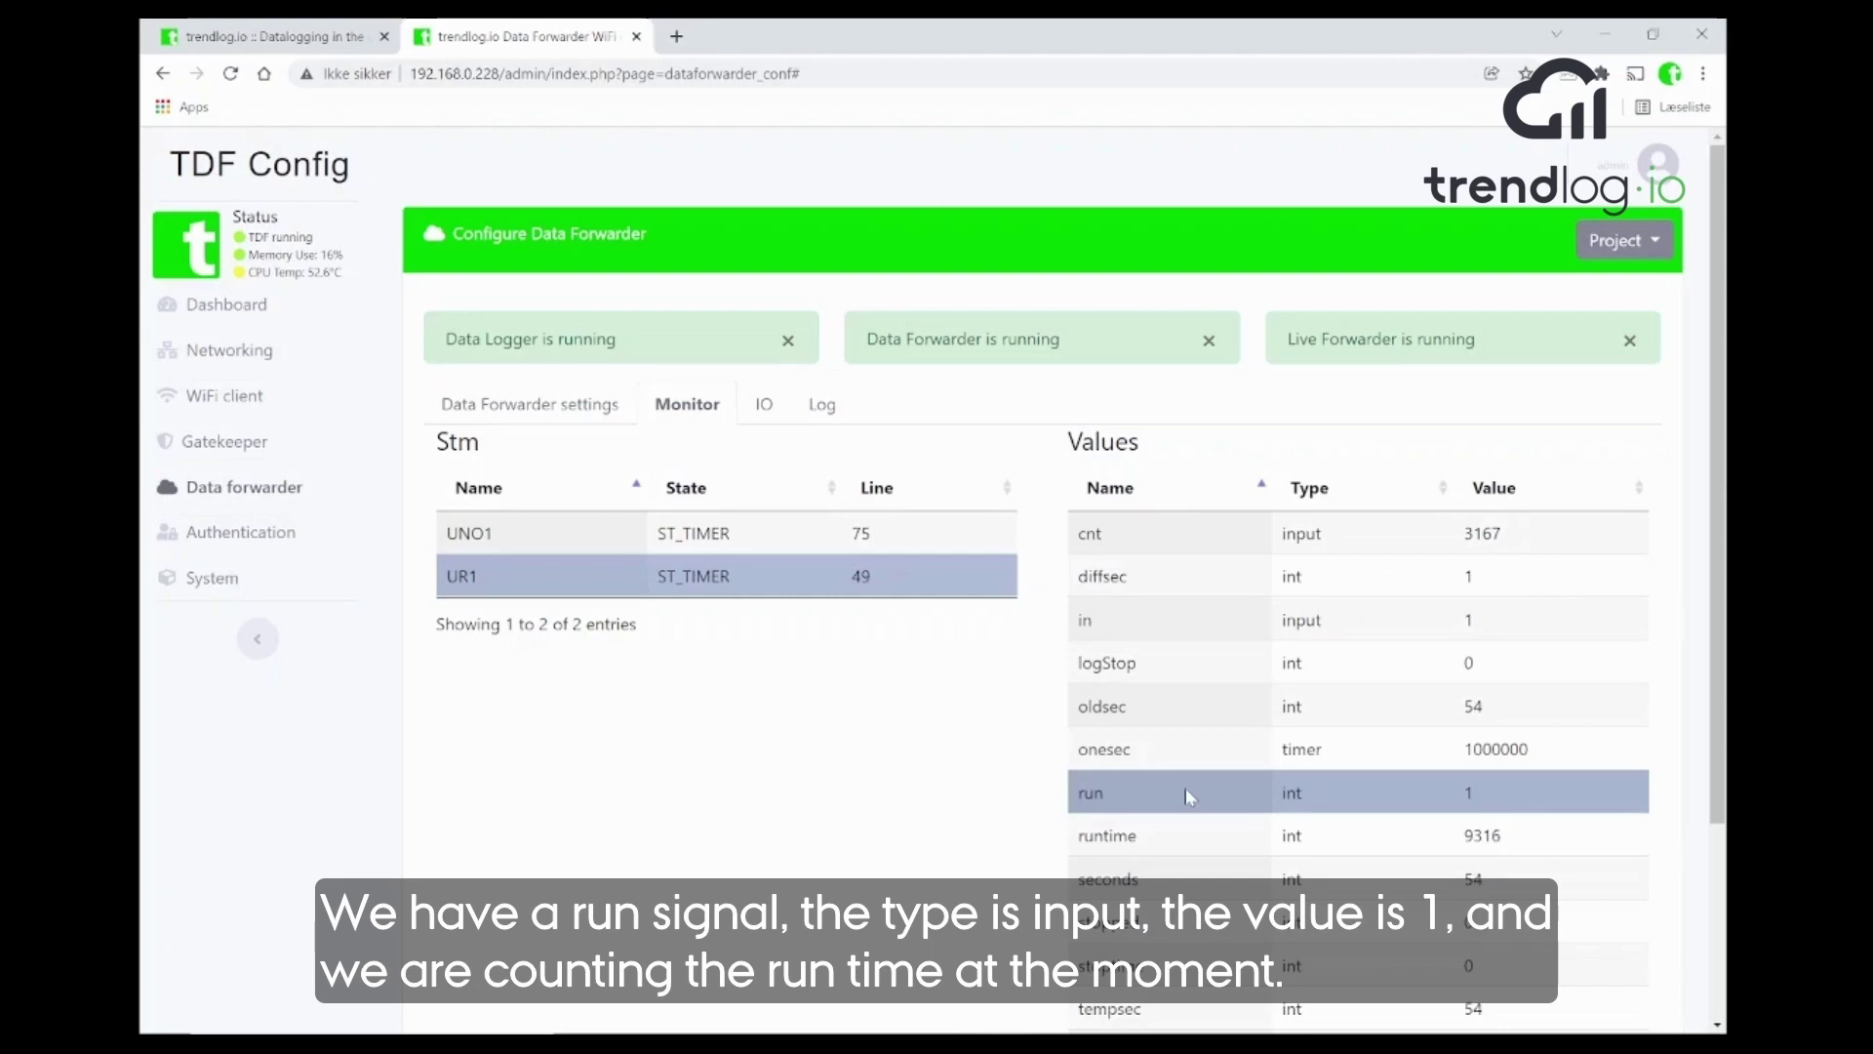
scroll(1189, 858, "down", 1)
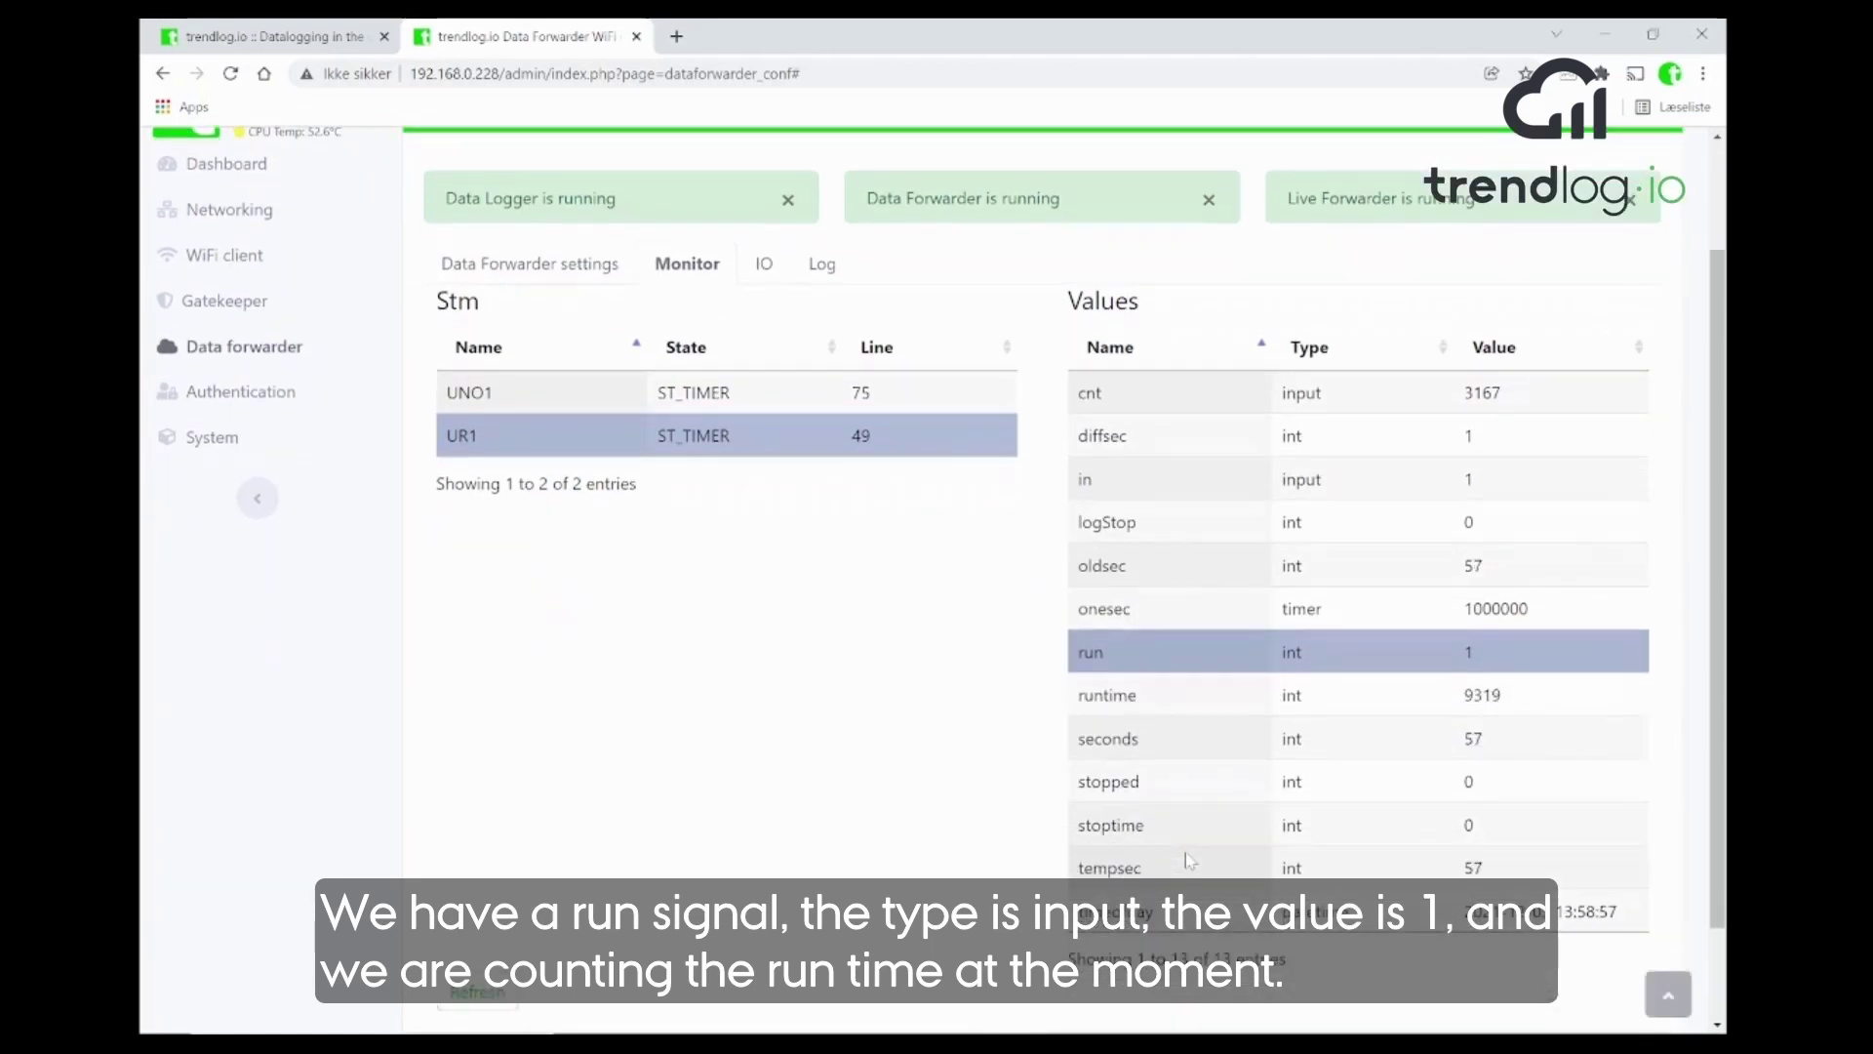
left_click(1206, 692)
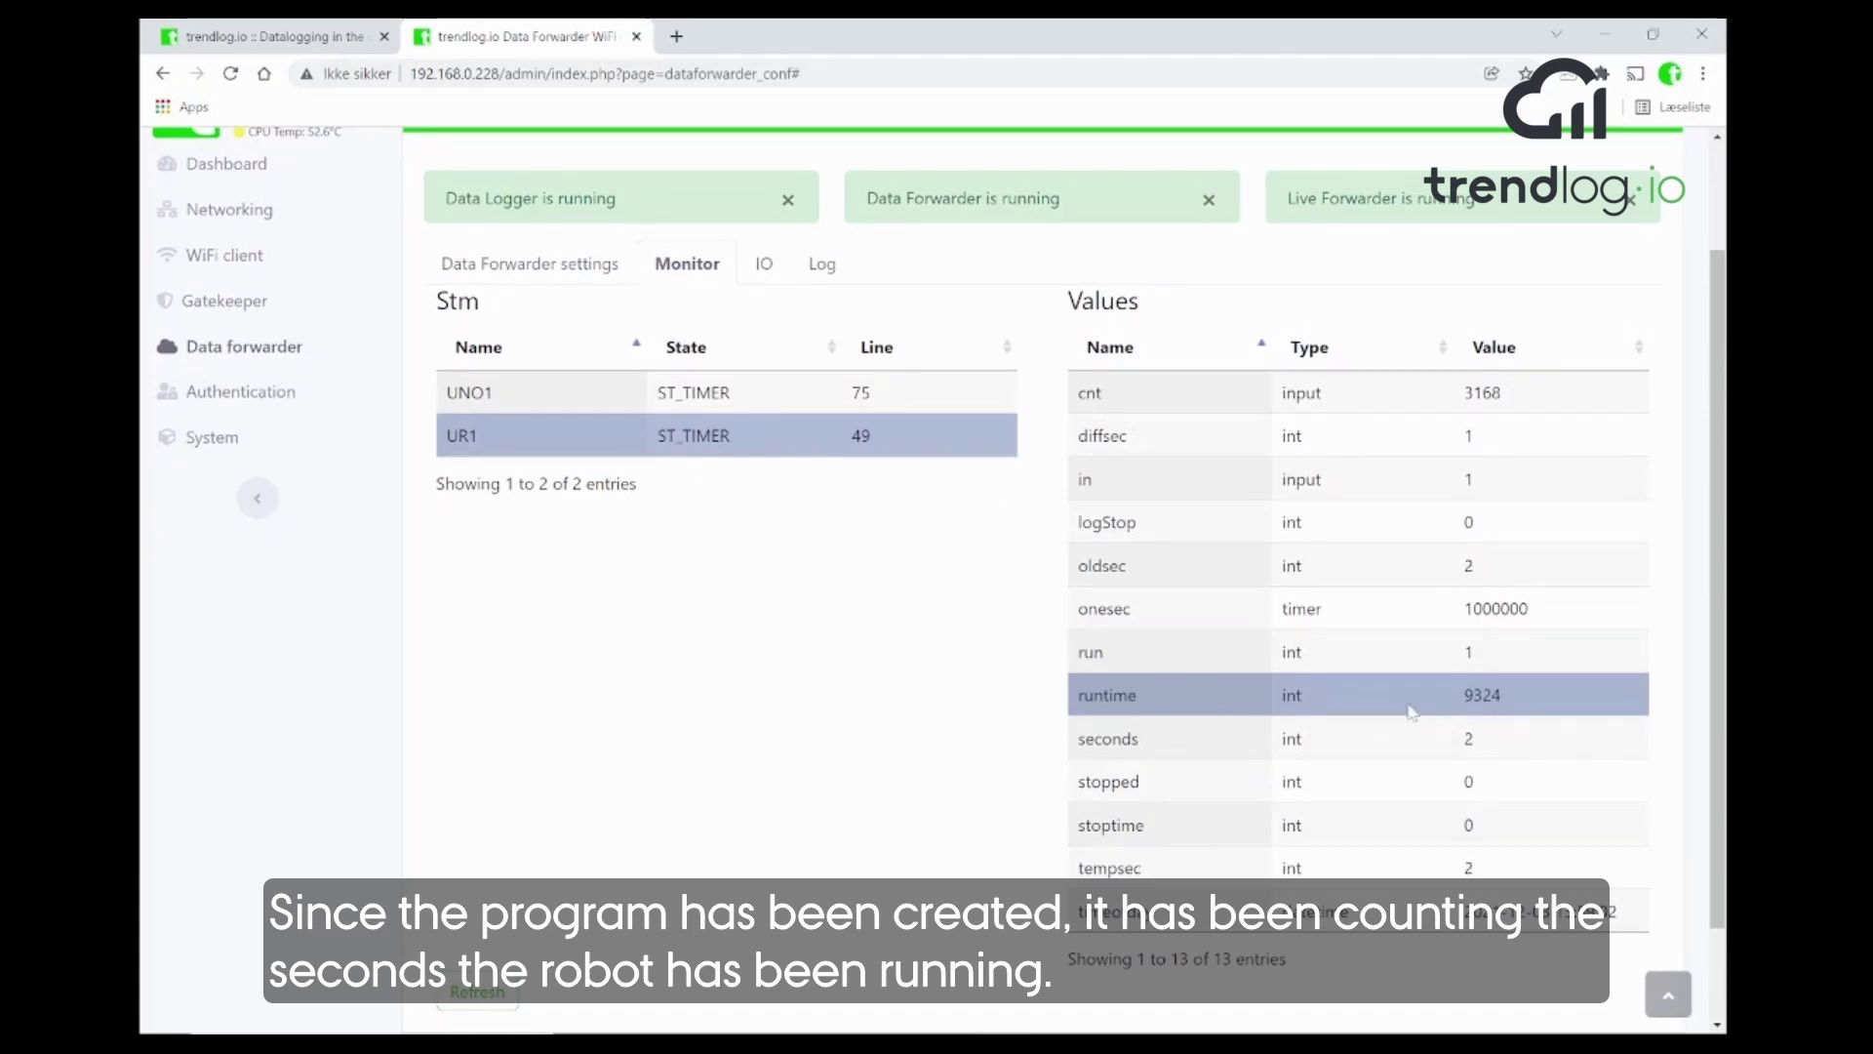
left_click(1192, 842)
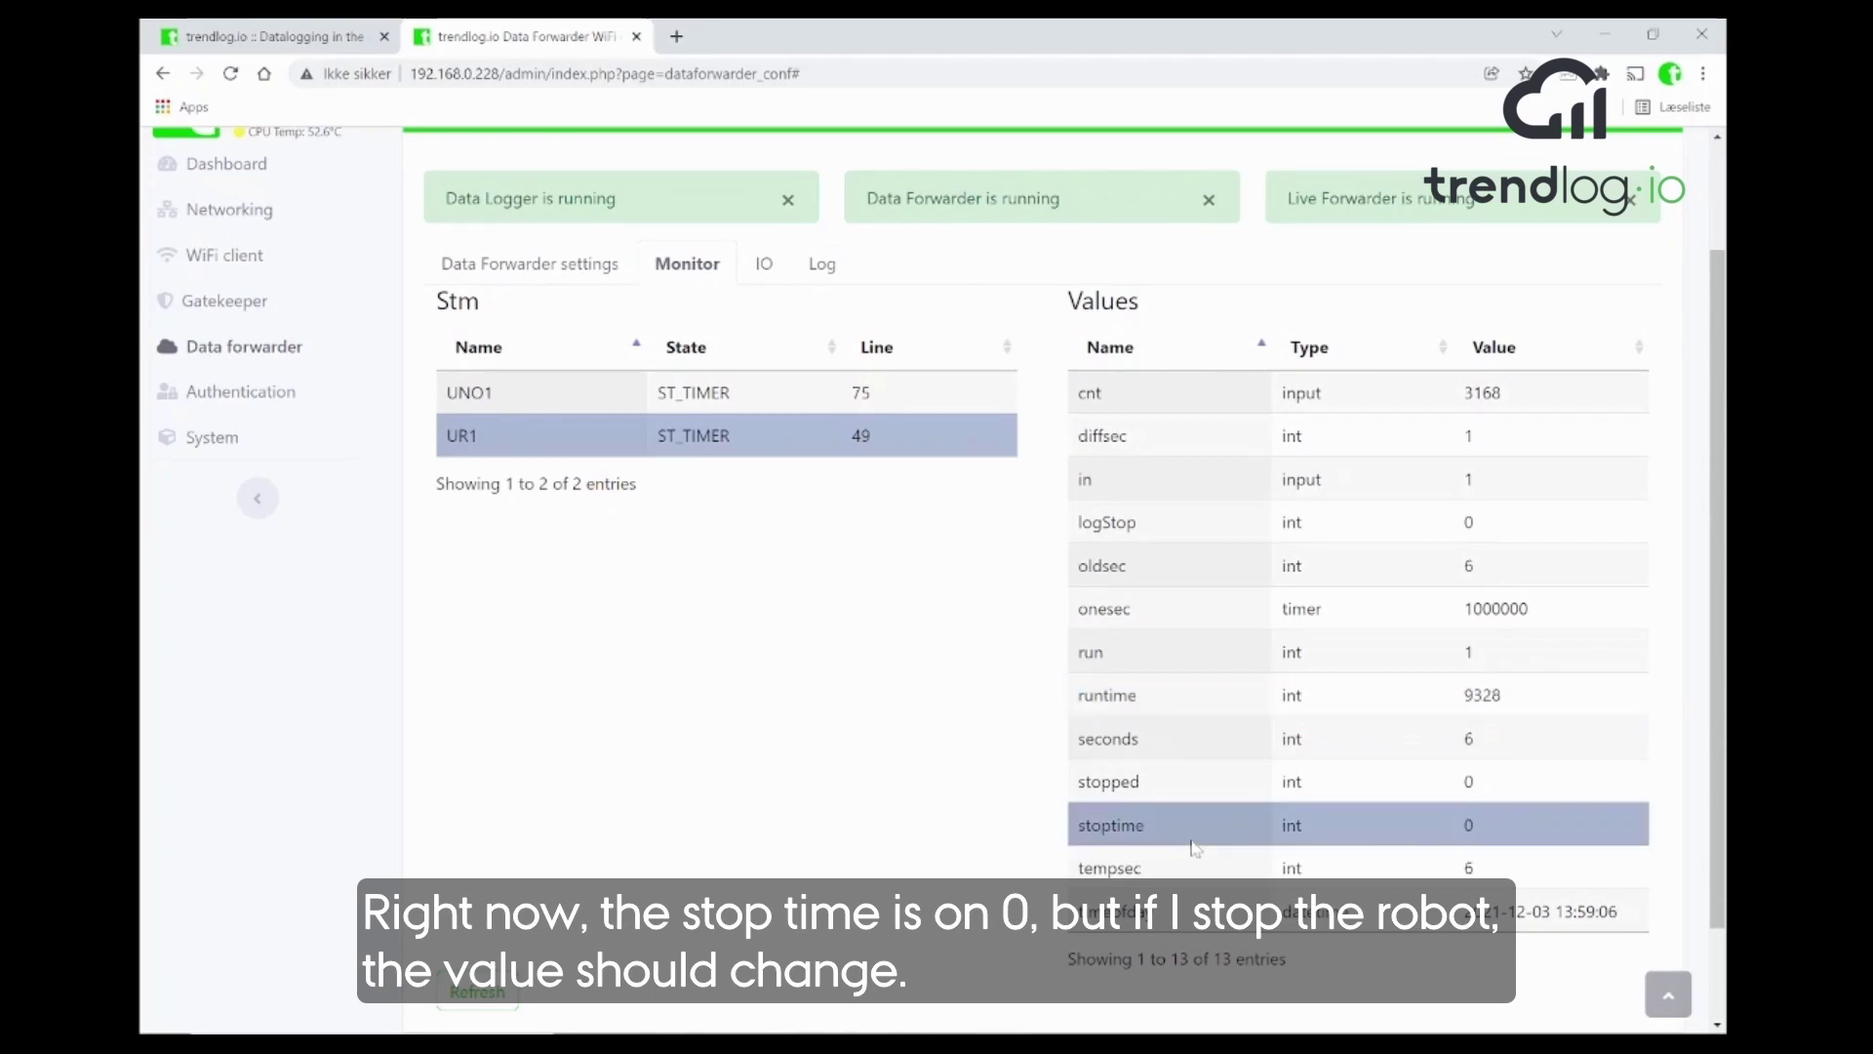
- Pause the robot program in the virtual machine and check UR1's run and stoptime values in the TDF Config monitor
key("alt+Tab")
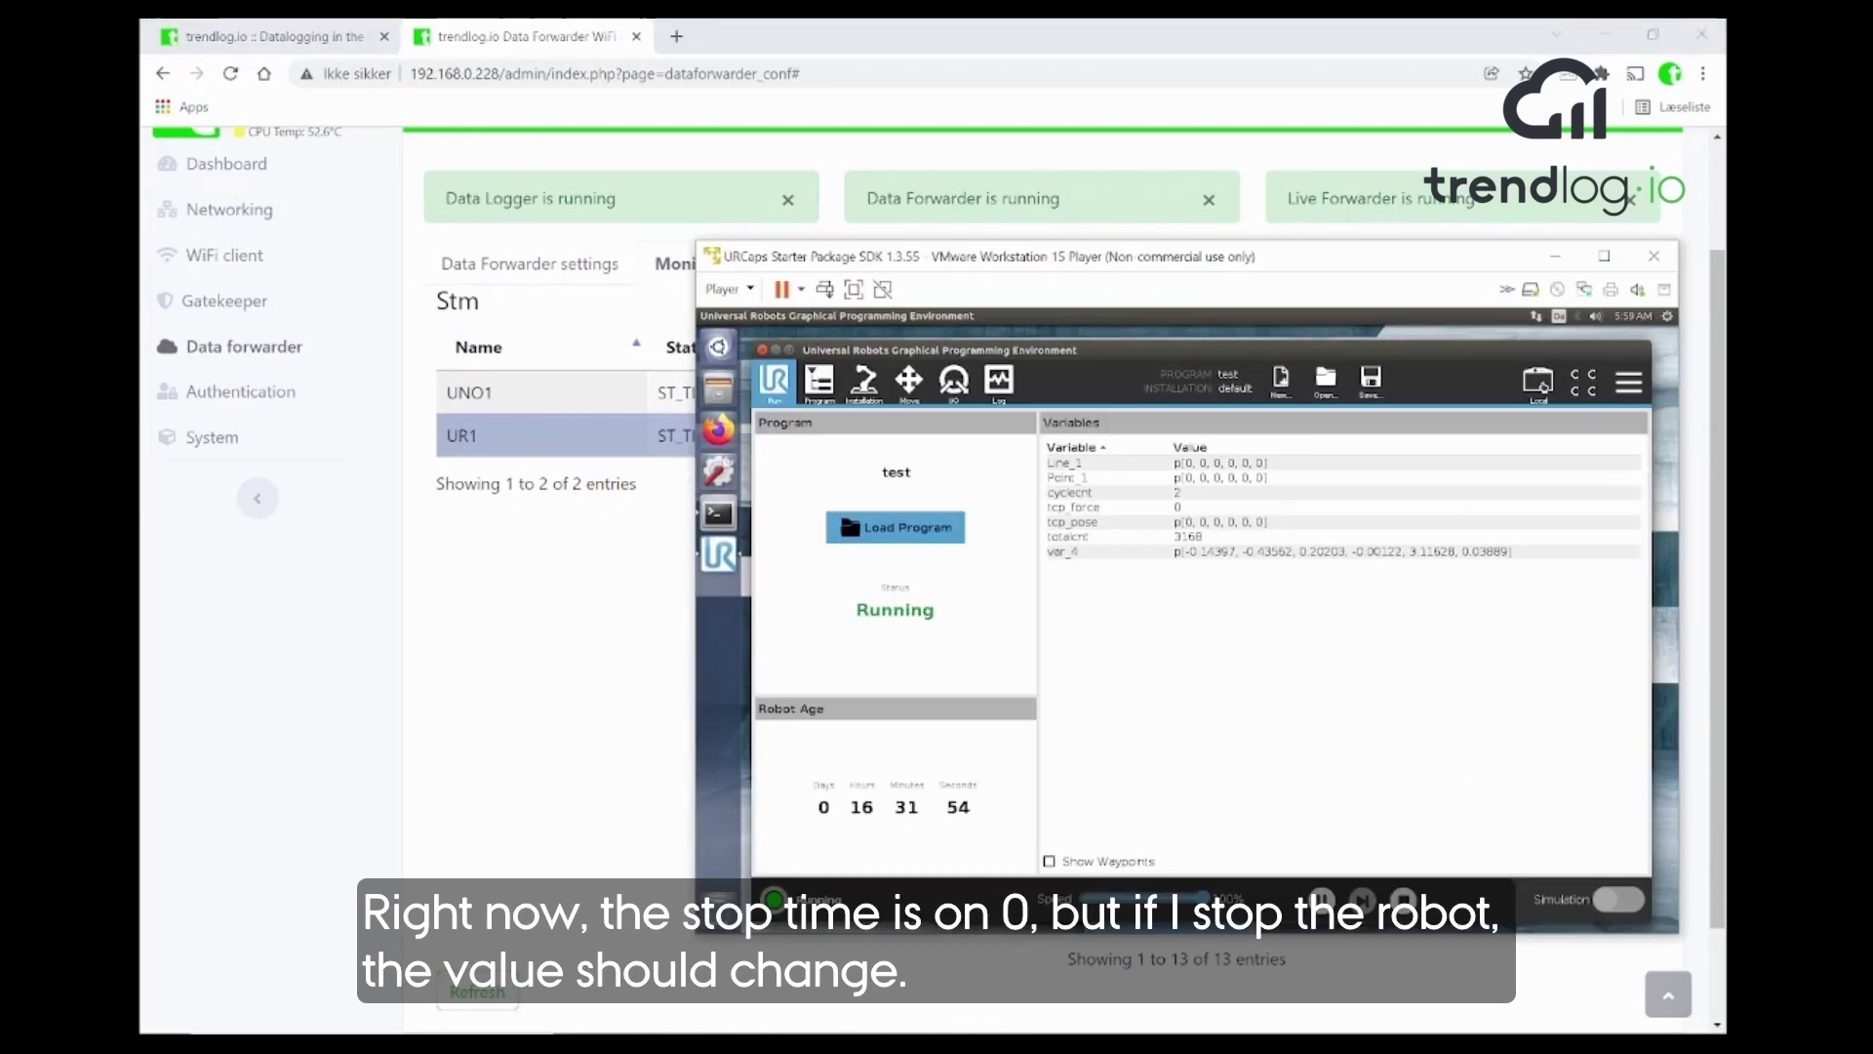
left_click(1323, 899)
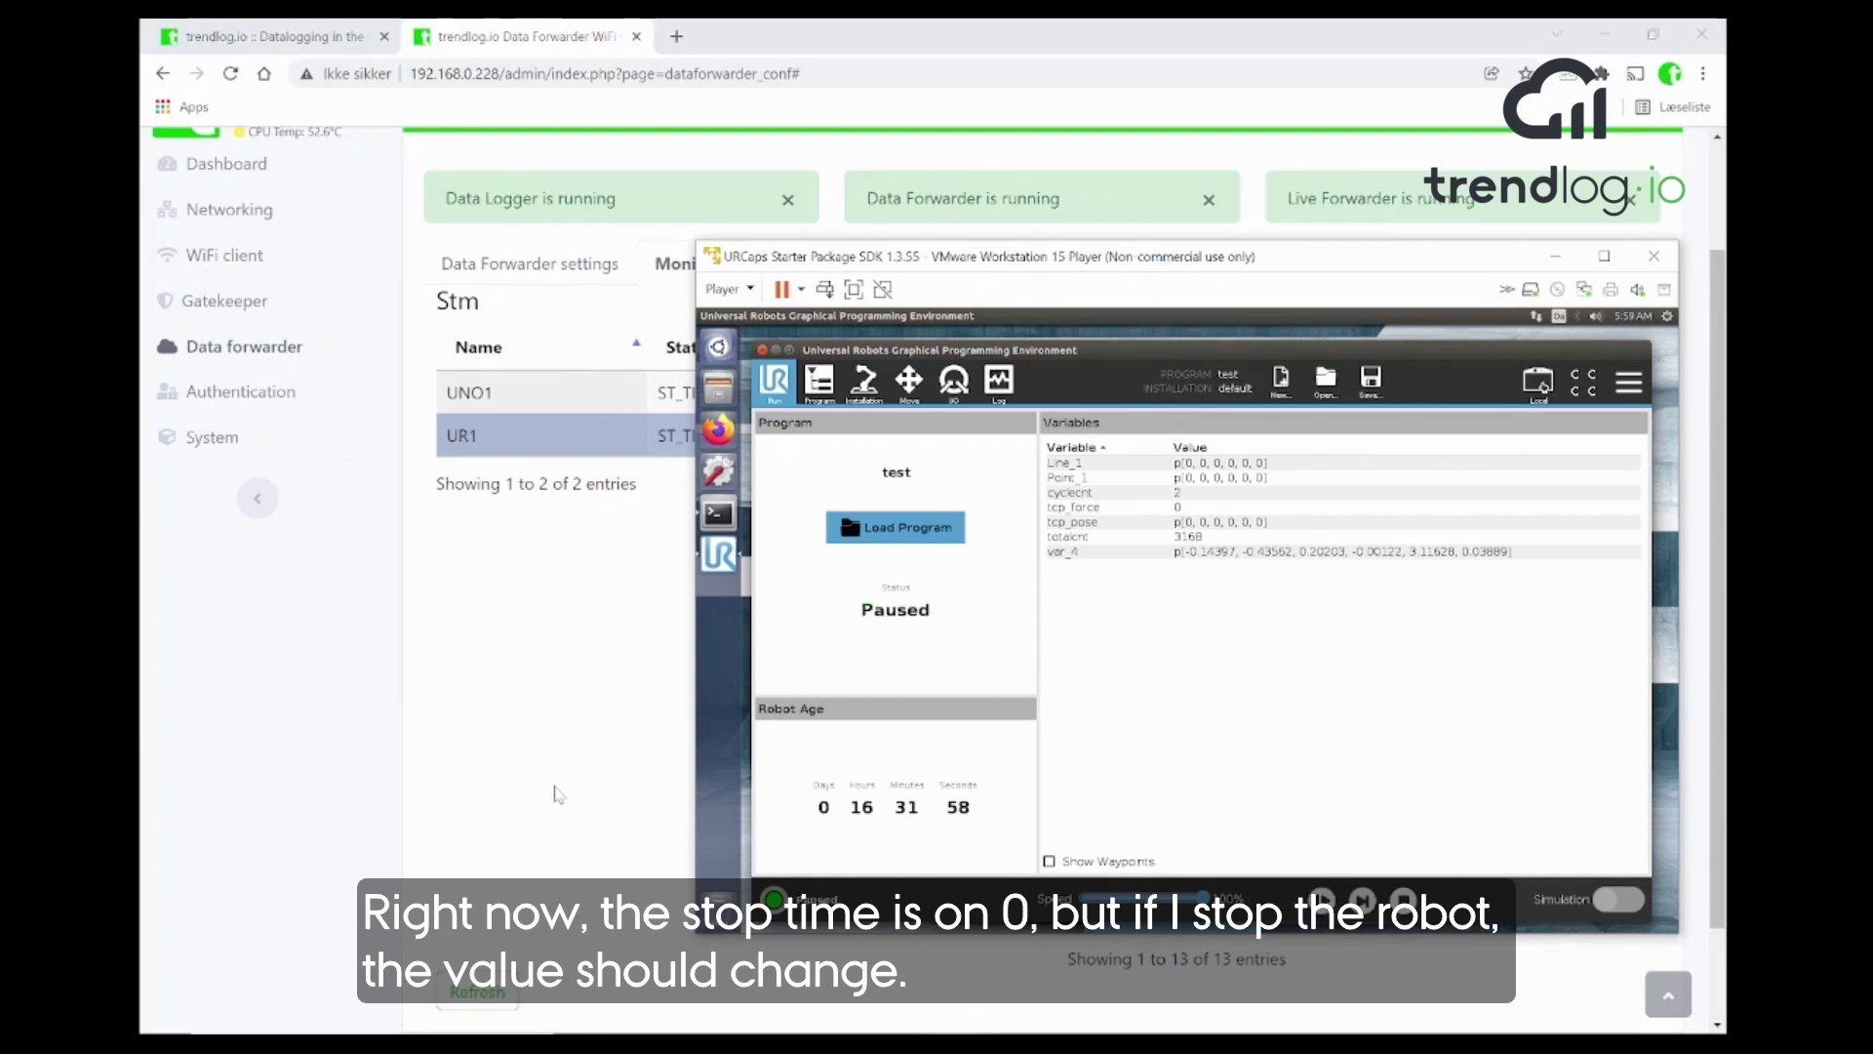
left_click_drag(1110, 258, 477, 224)
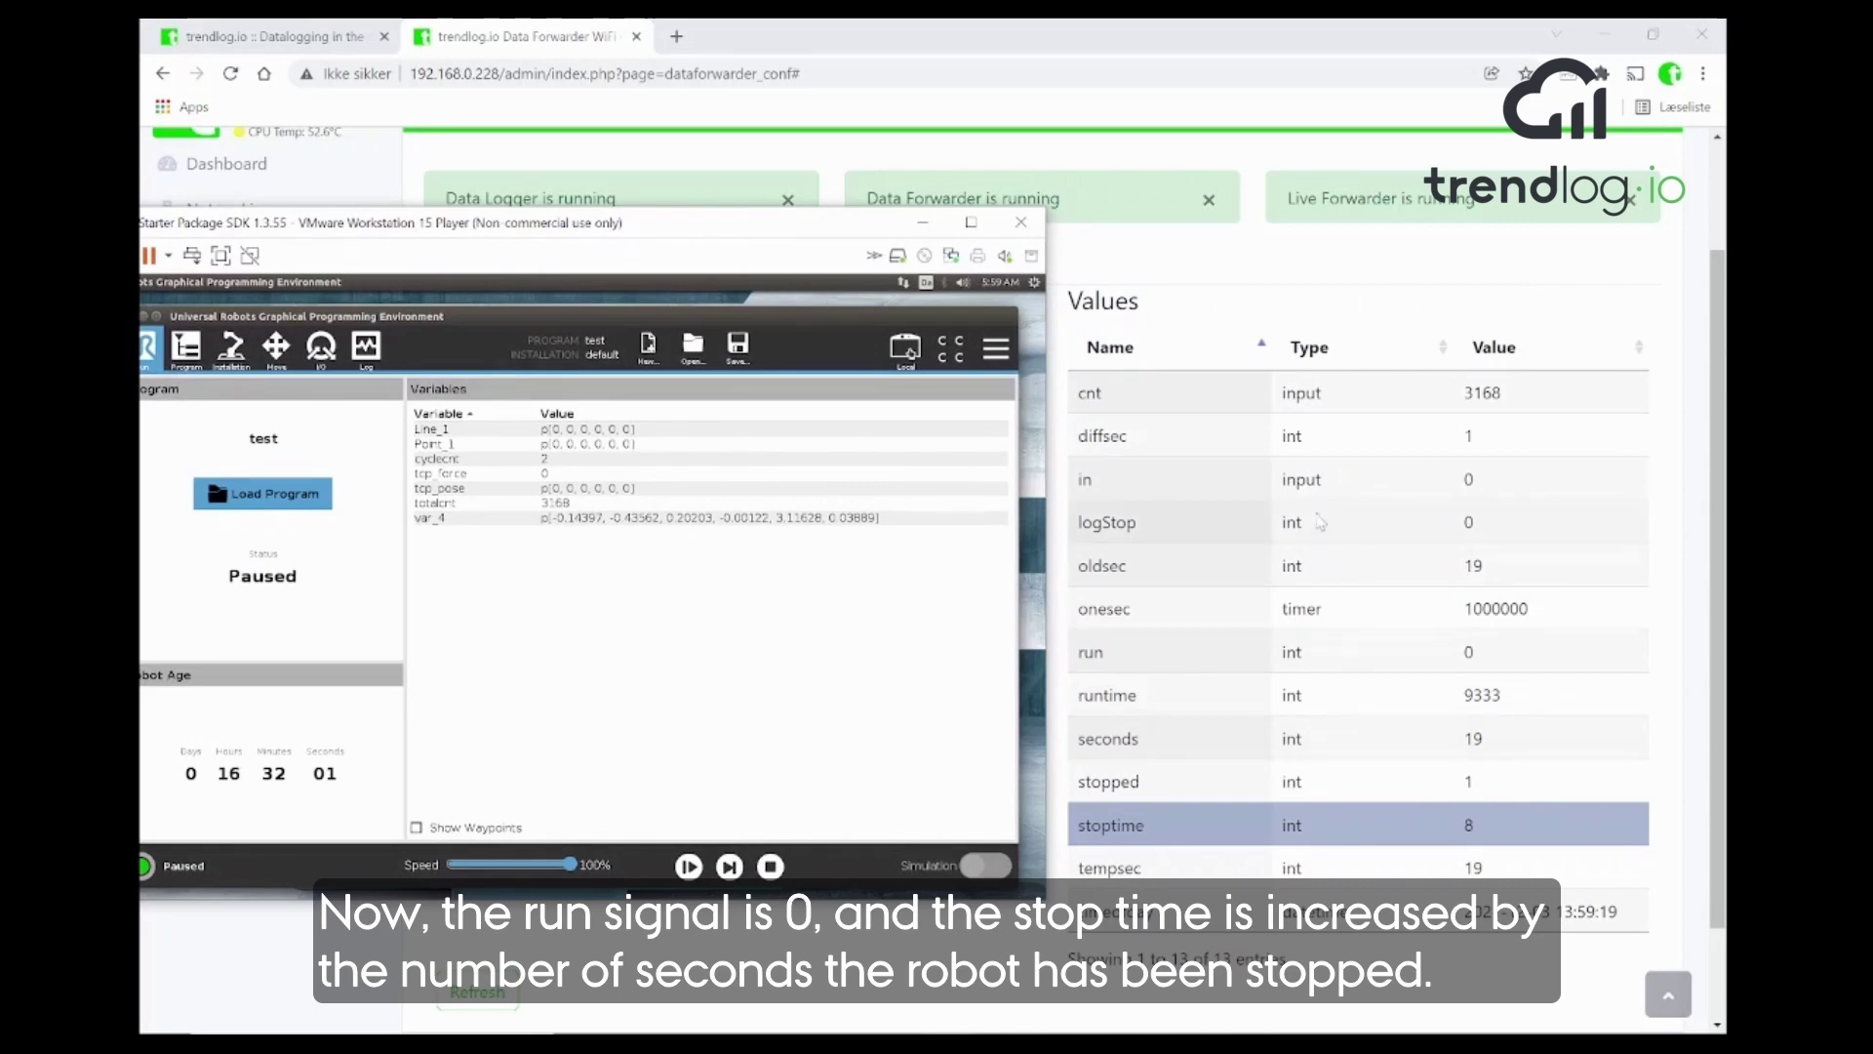
left_click(1160, 652)
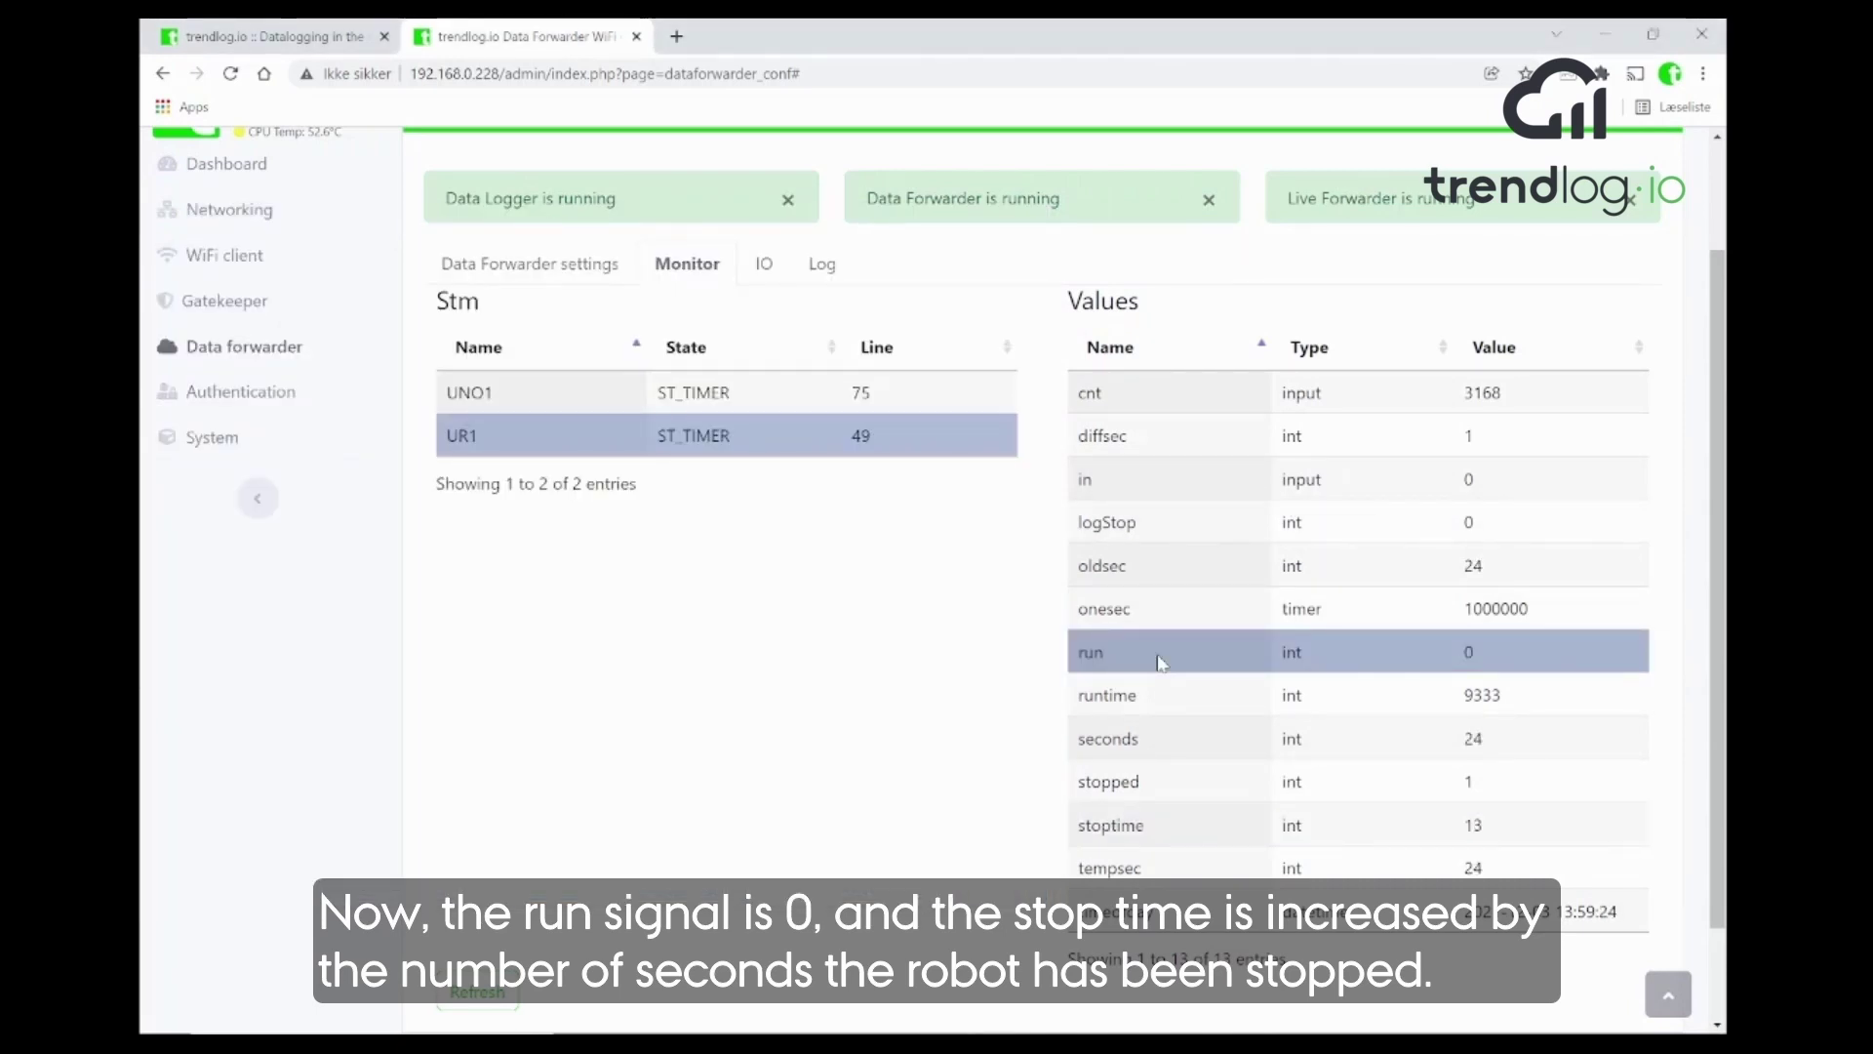
left_click(1196, 832)
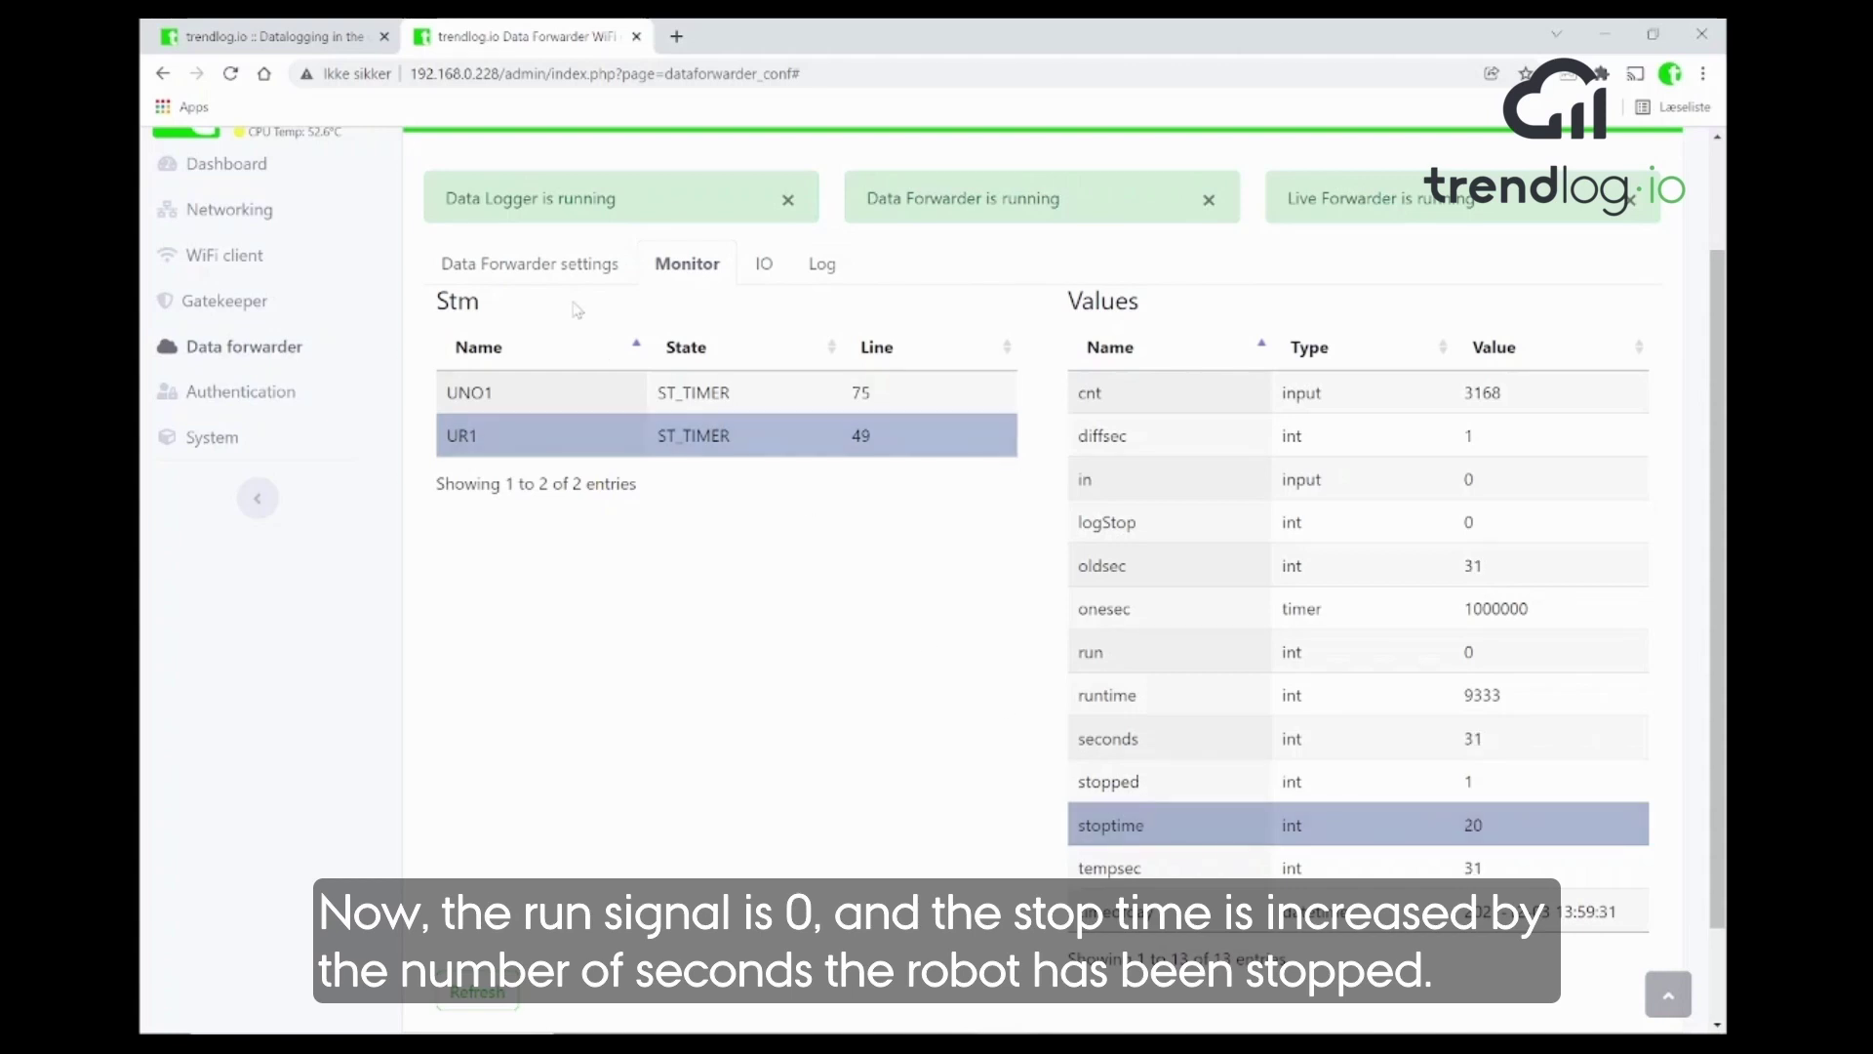
- Review UR1.cnt, UR1.run and UR1.stoptime among the Live Data variables in the Data Forwarder settings
left_click(551, 268)
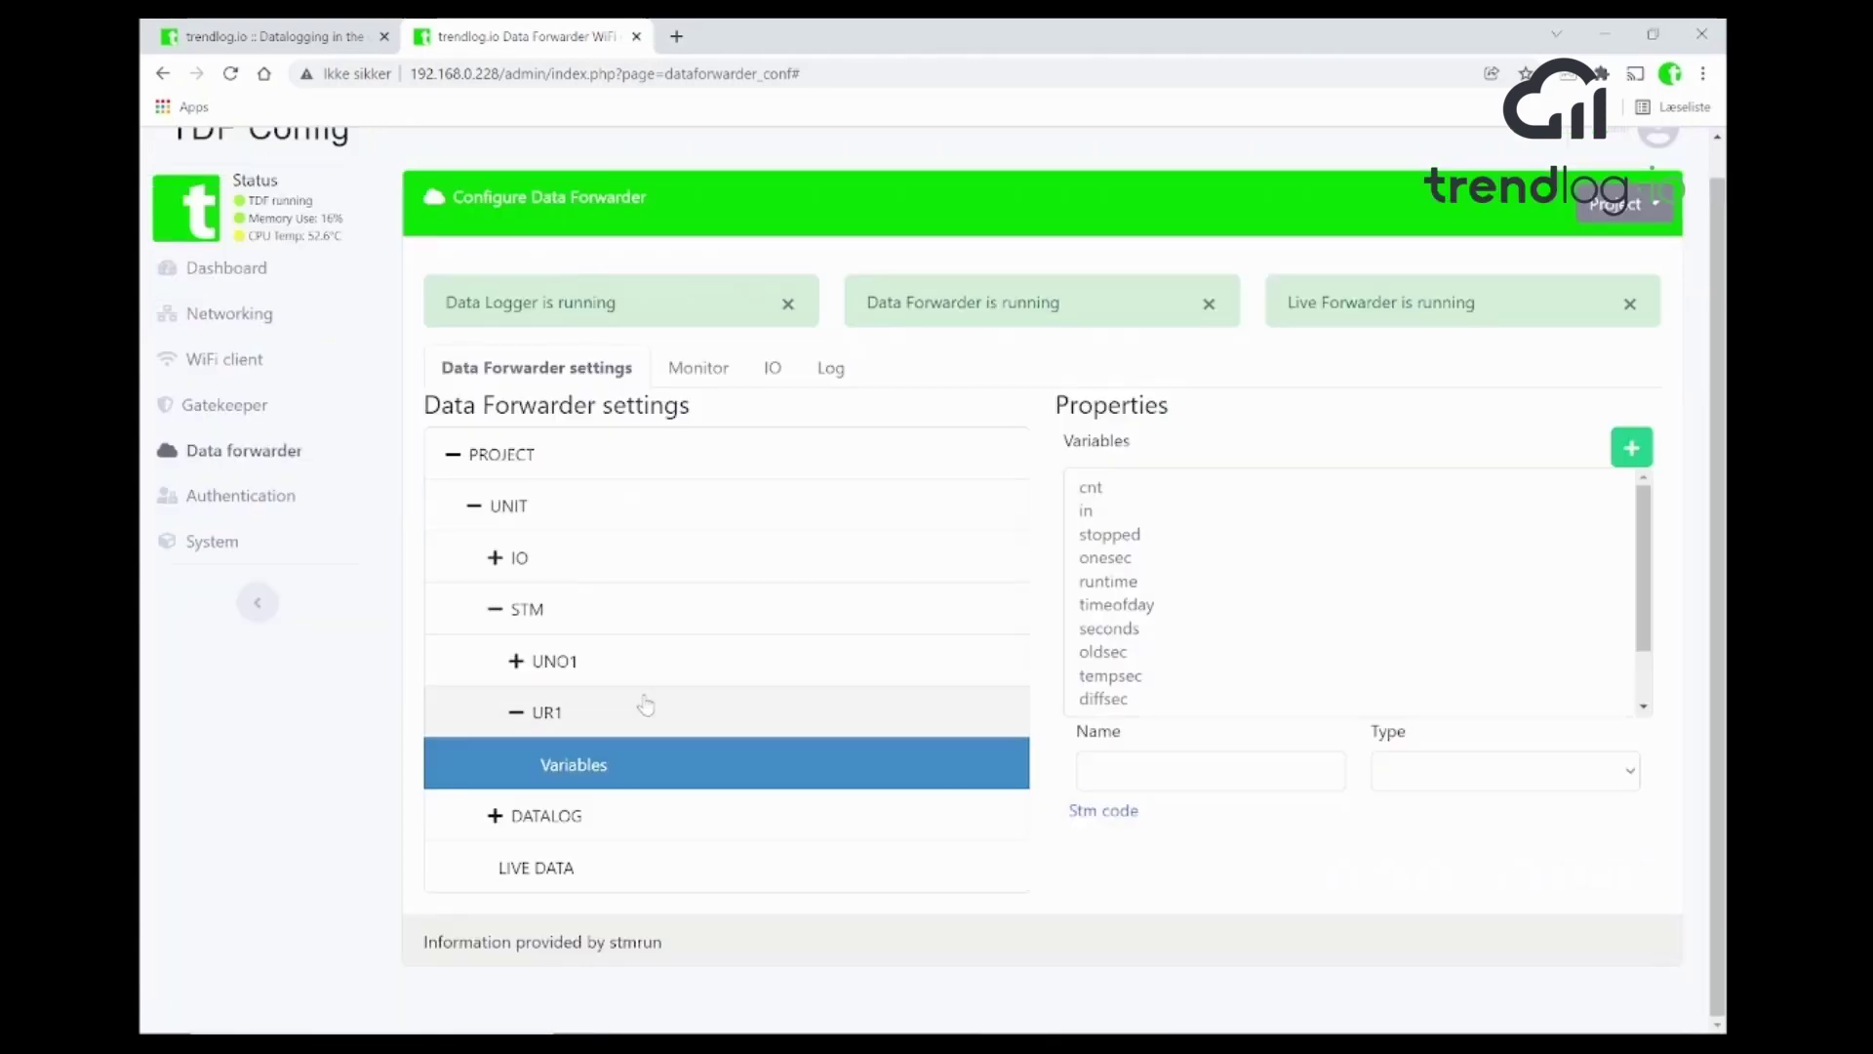
left_click(577, 864)
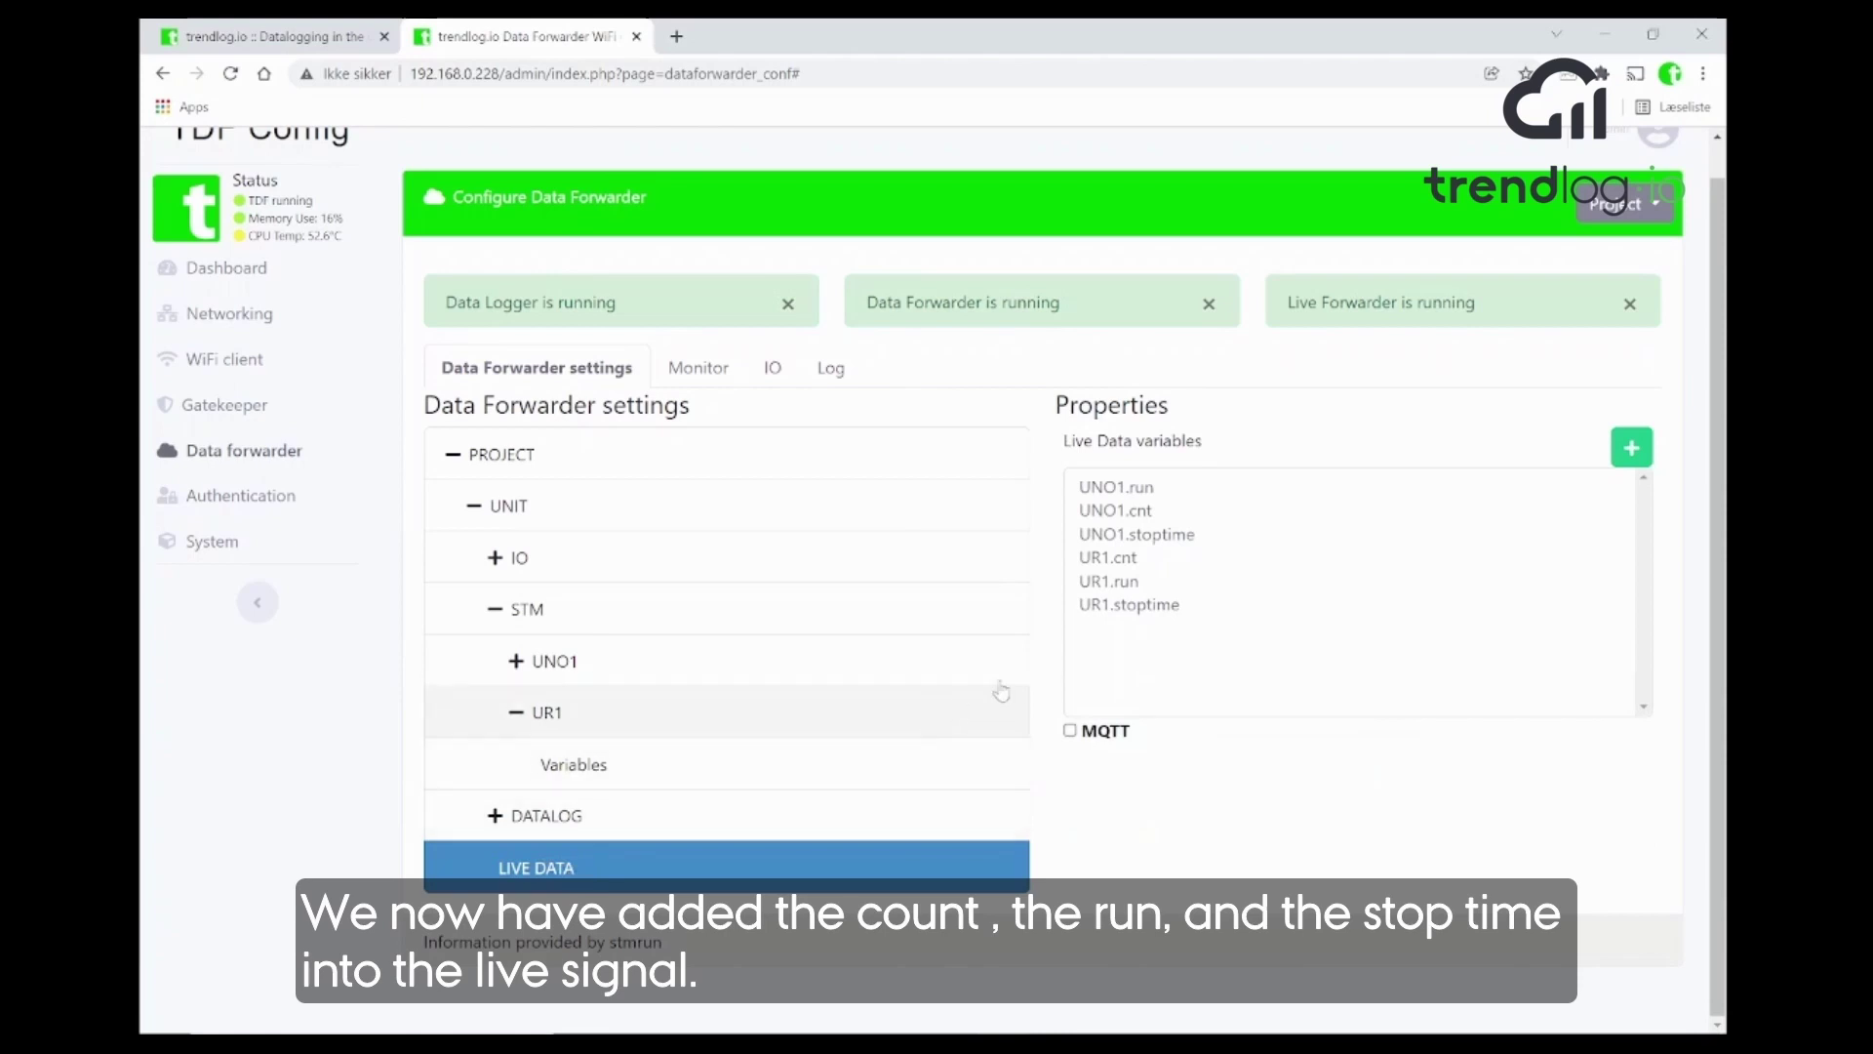
left_click(1110, 560)
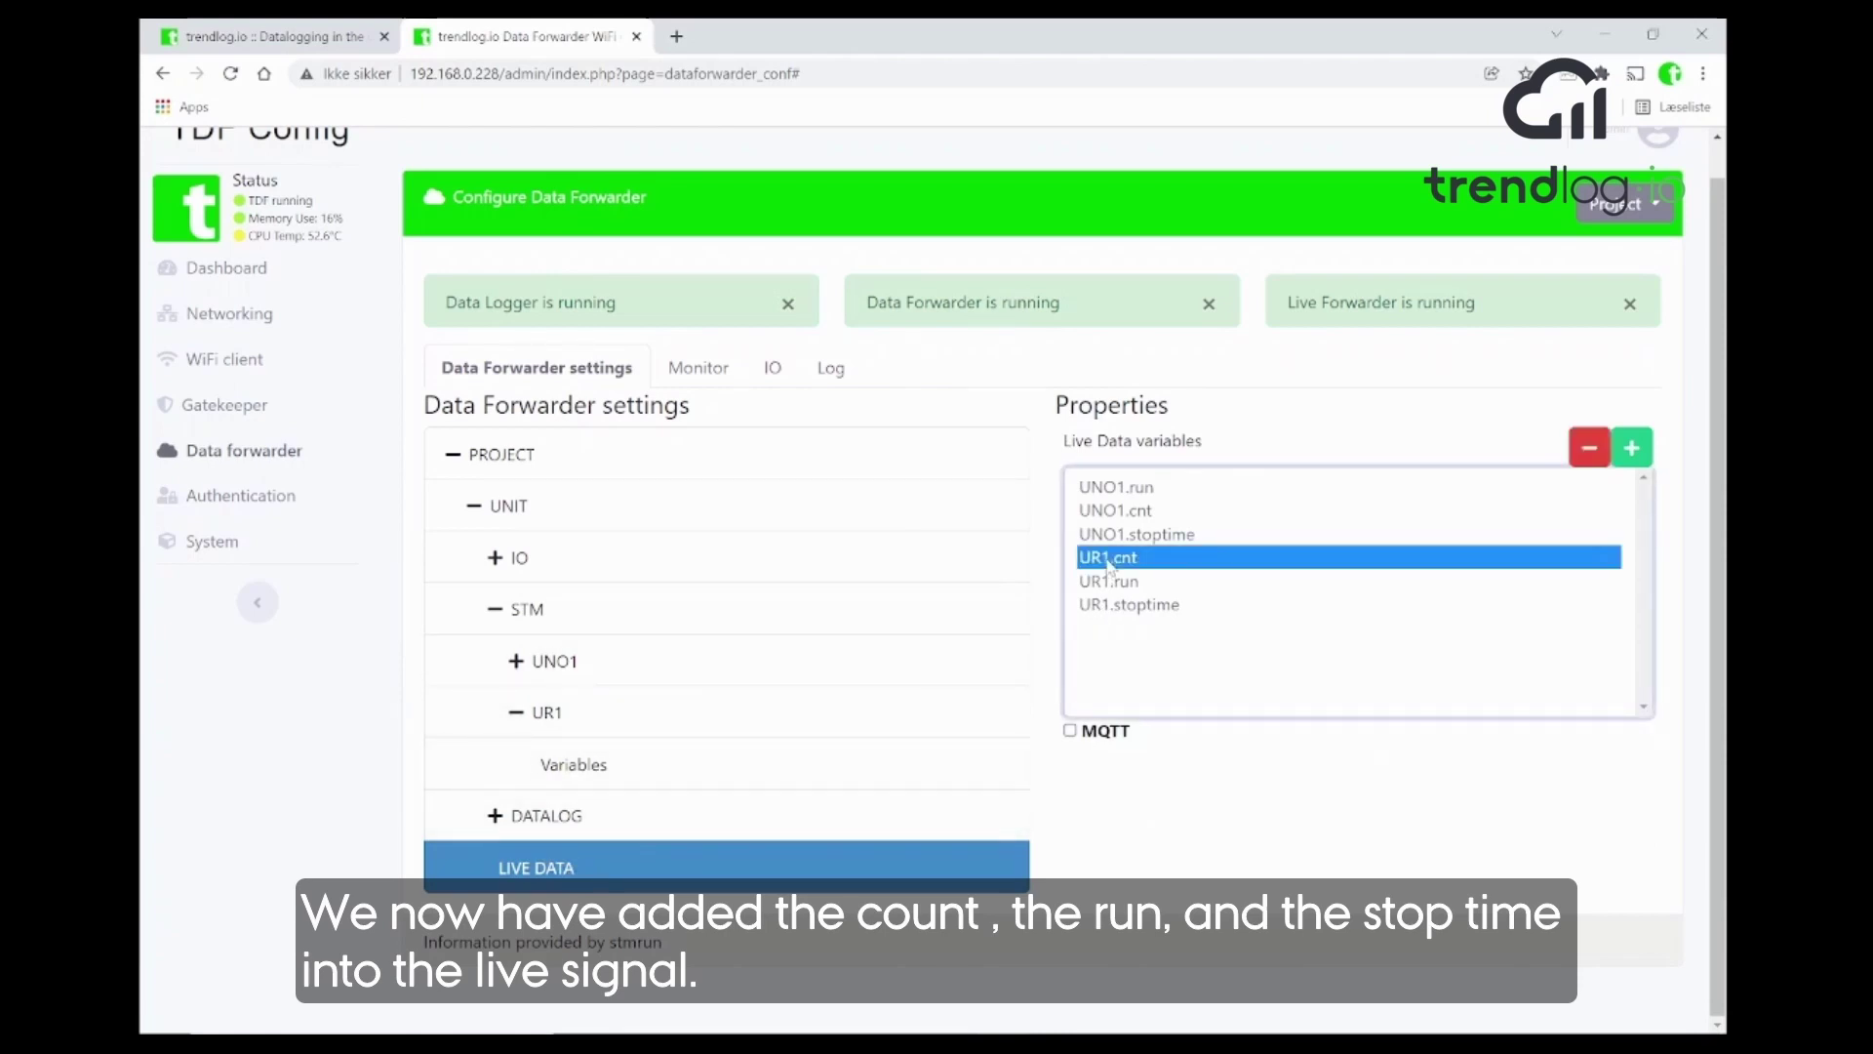
left_click(1114, 581)
left_click(1123, 606)
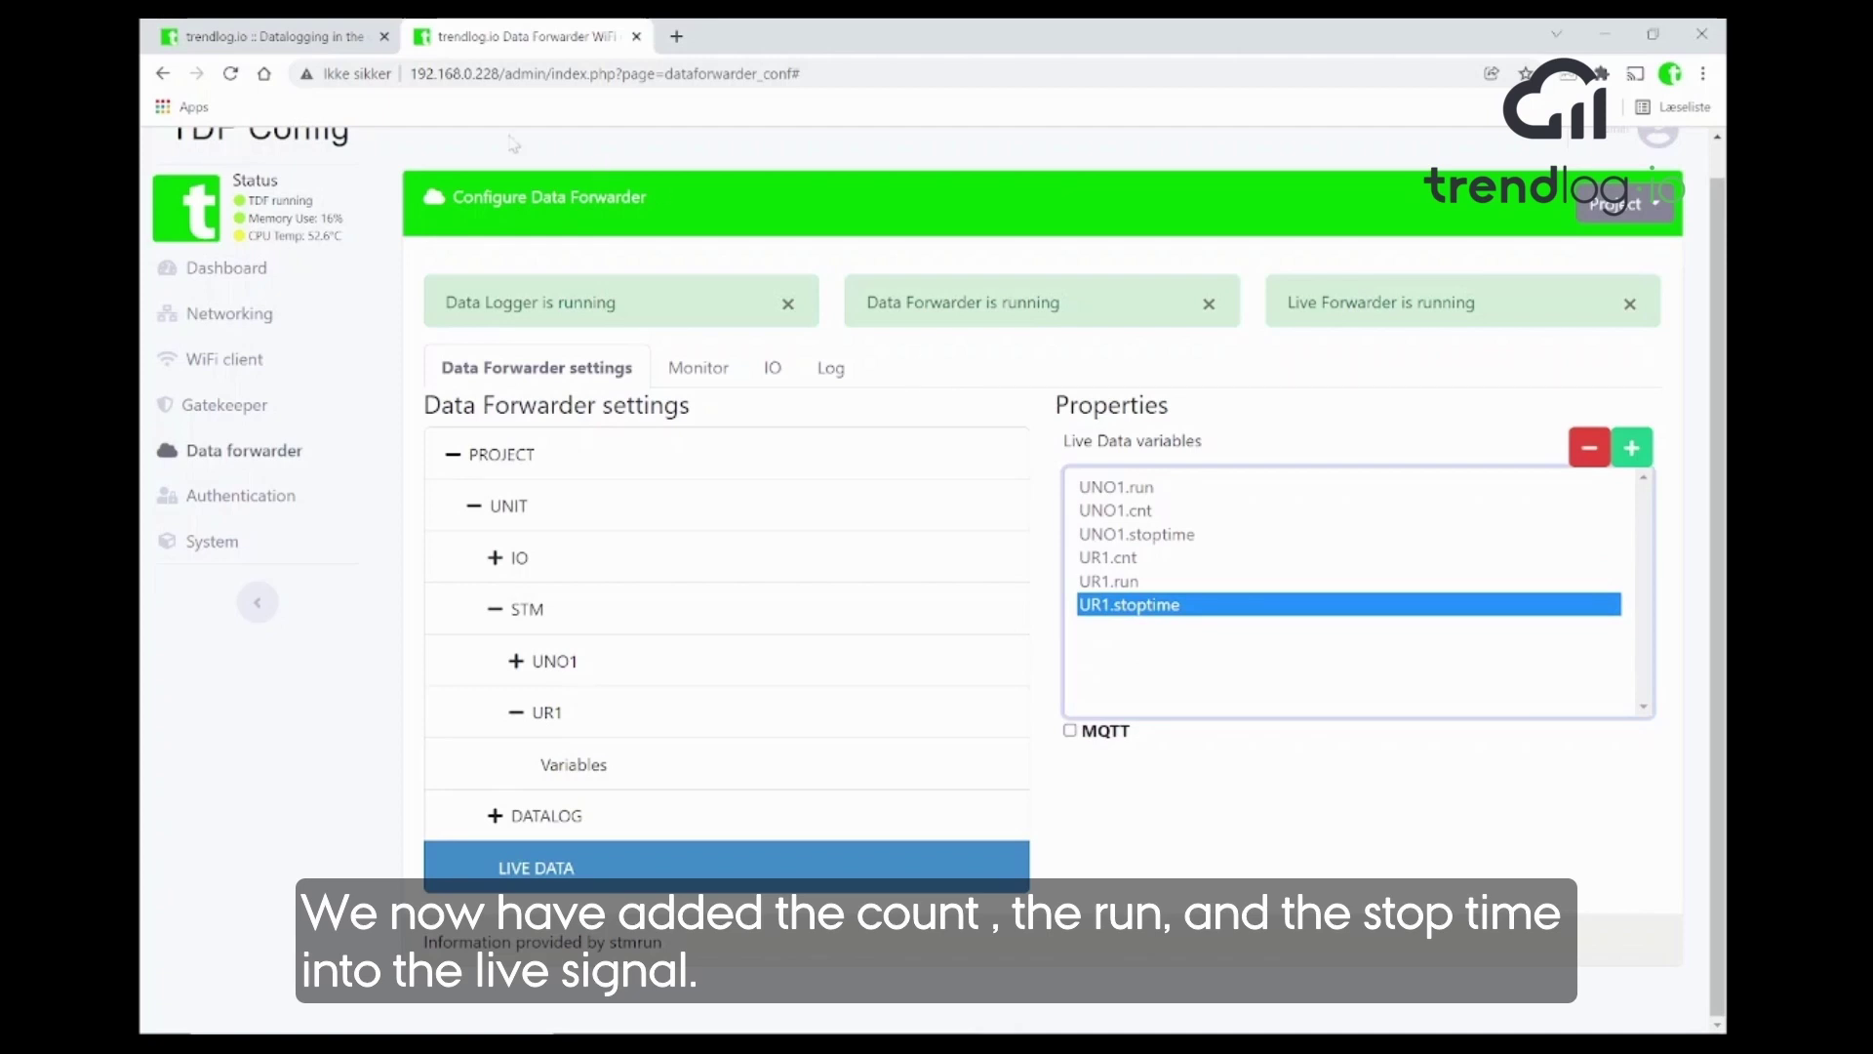
- Switch to Trendlog and copy the name of the existing UR1 run feed from the last page of feeds
left_click(324, 42)
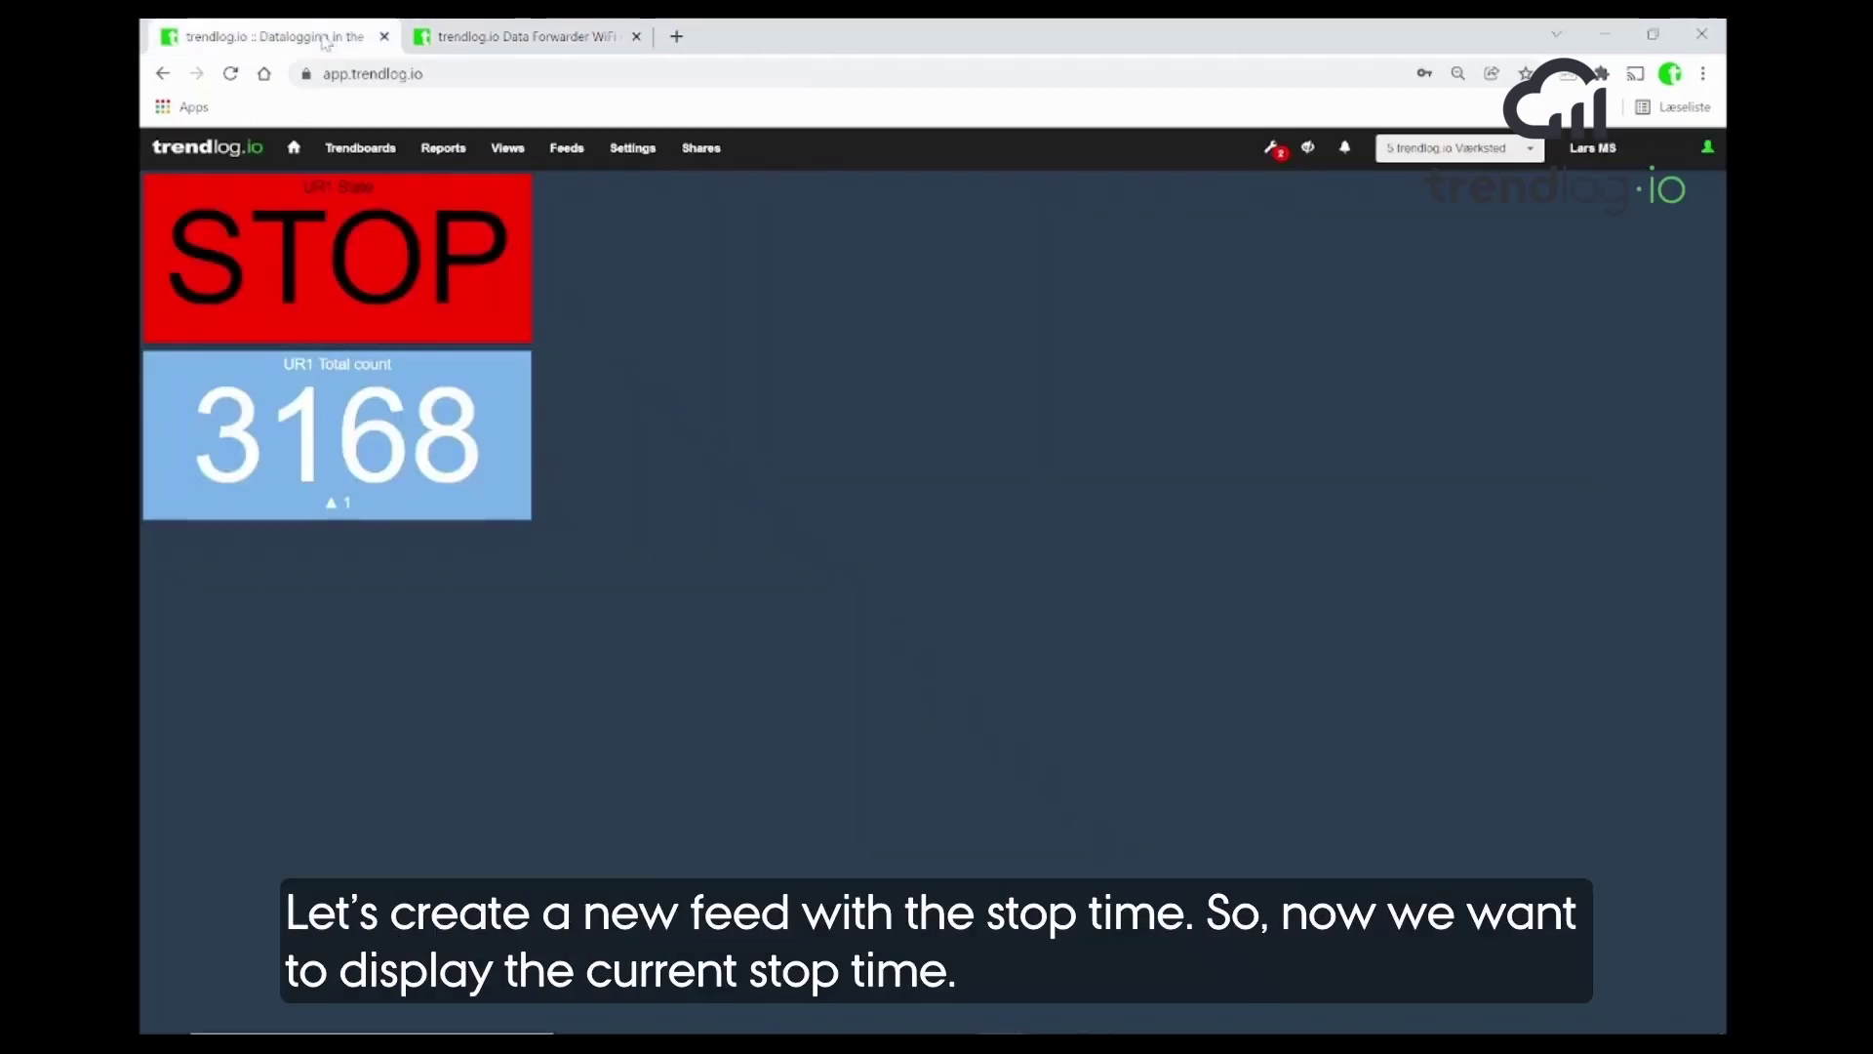
left_click(566, 149)
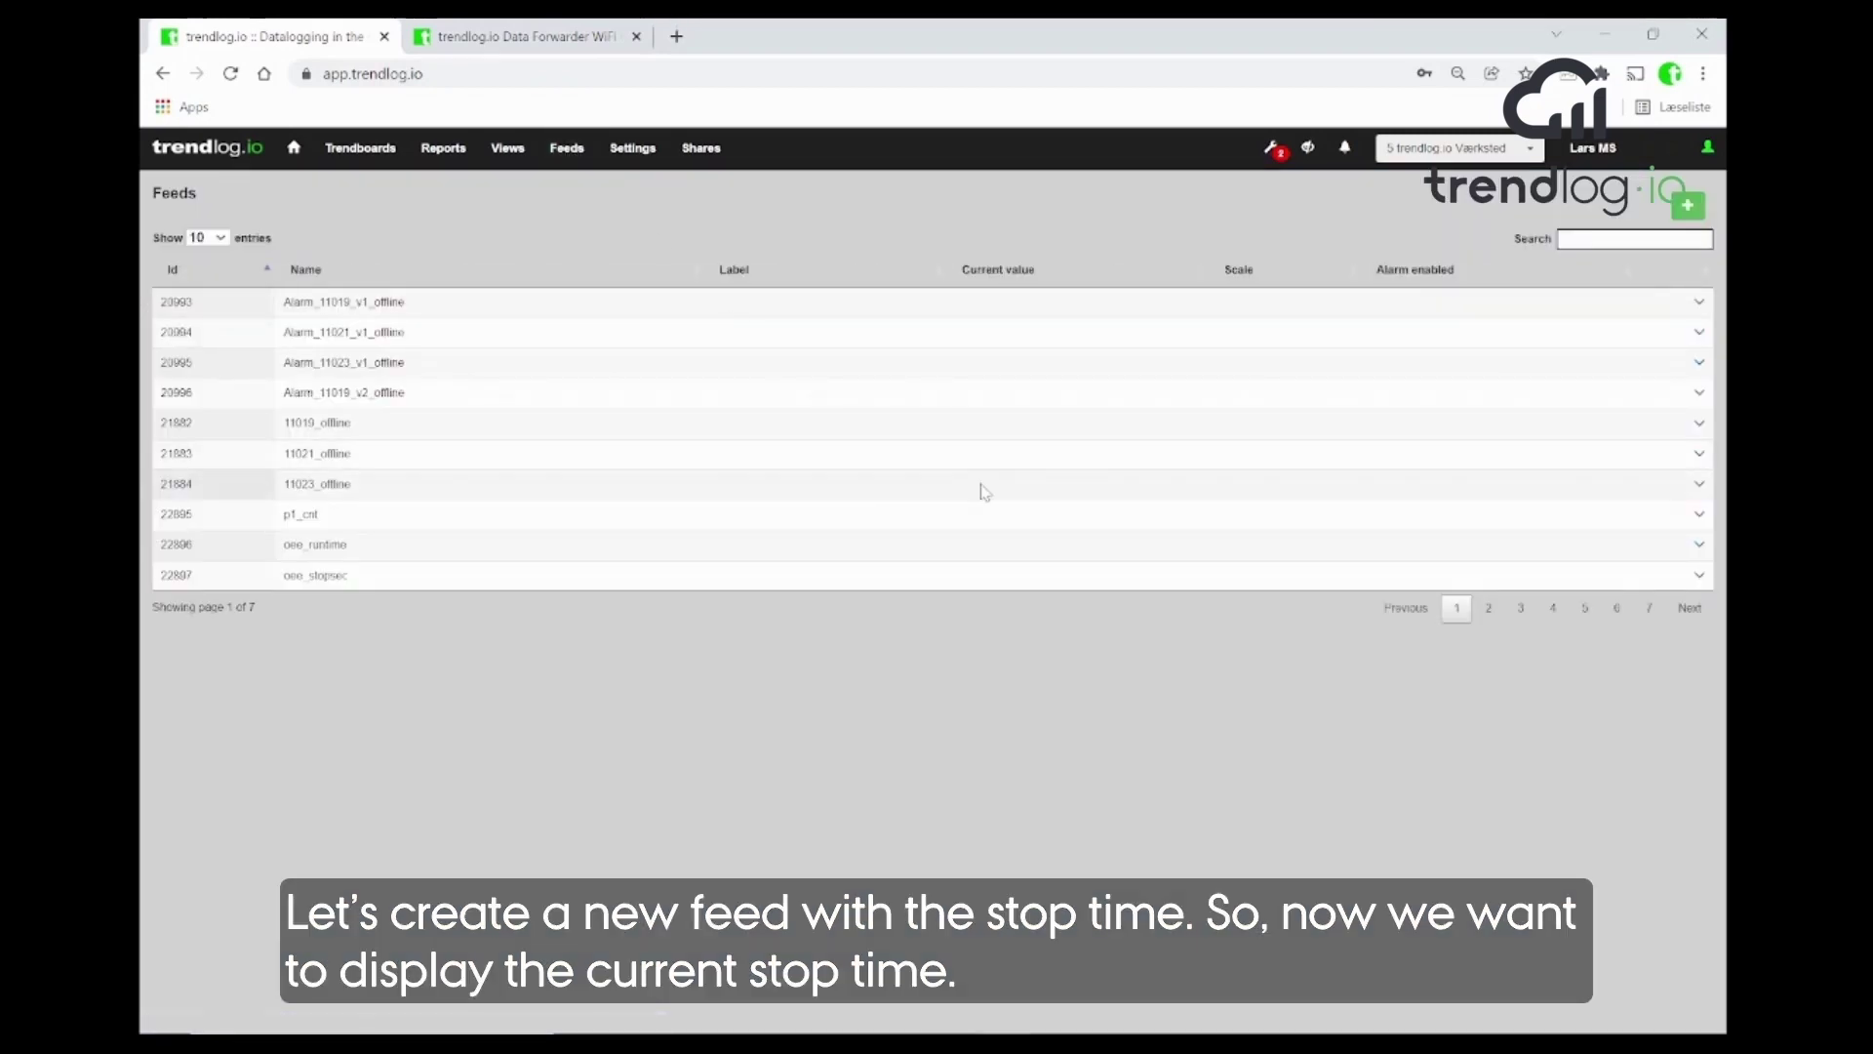
left_click(1648, 608)
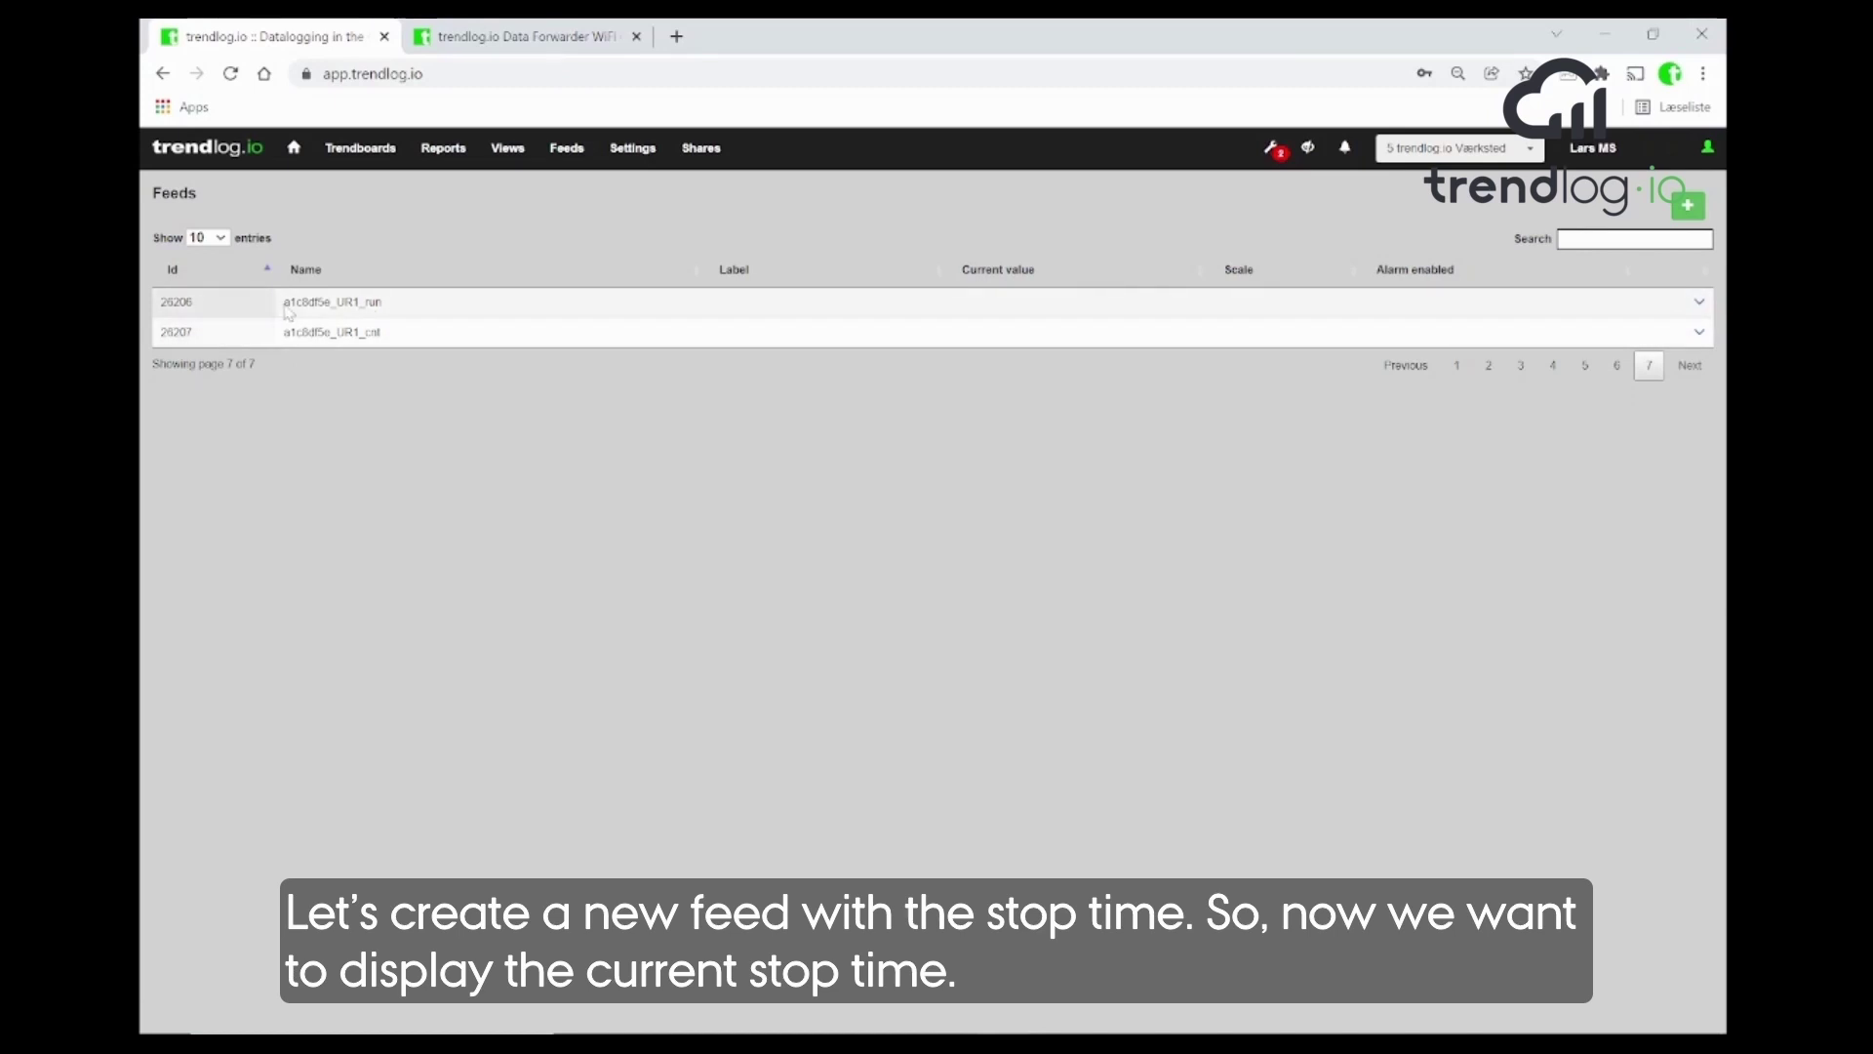
left_click_drag(282, 302, 395, 309)
key("ctrl+c")
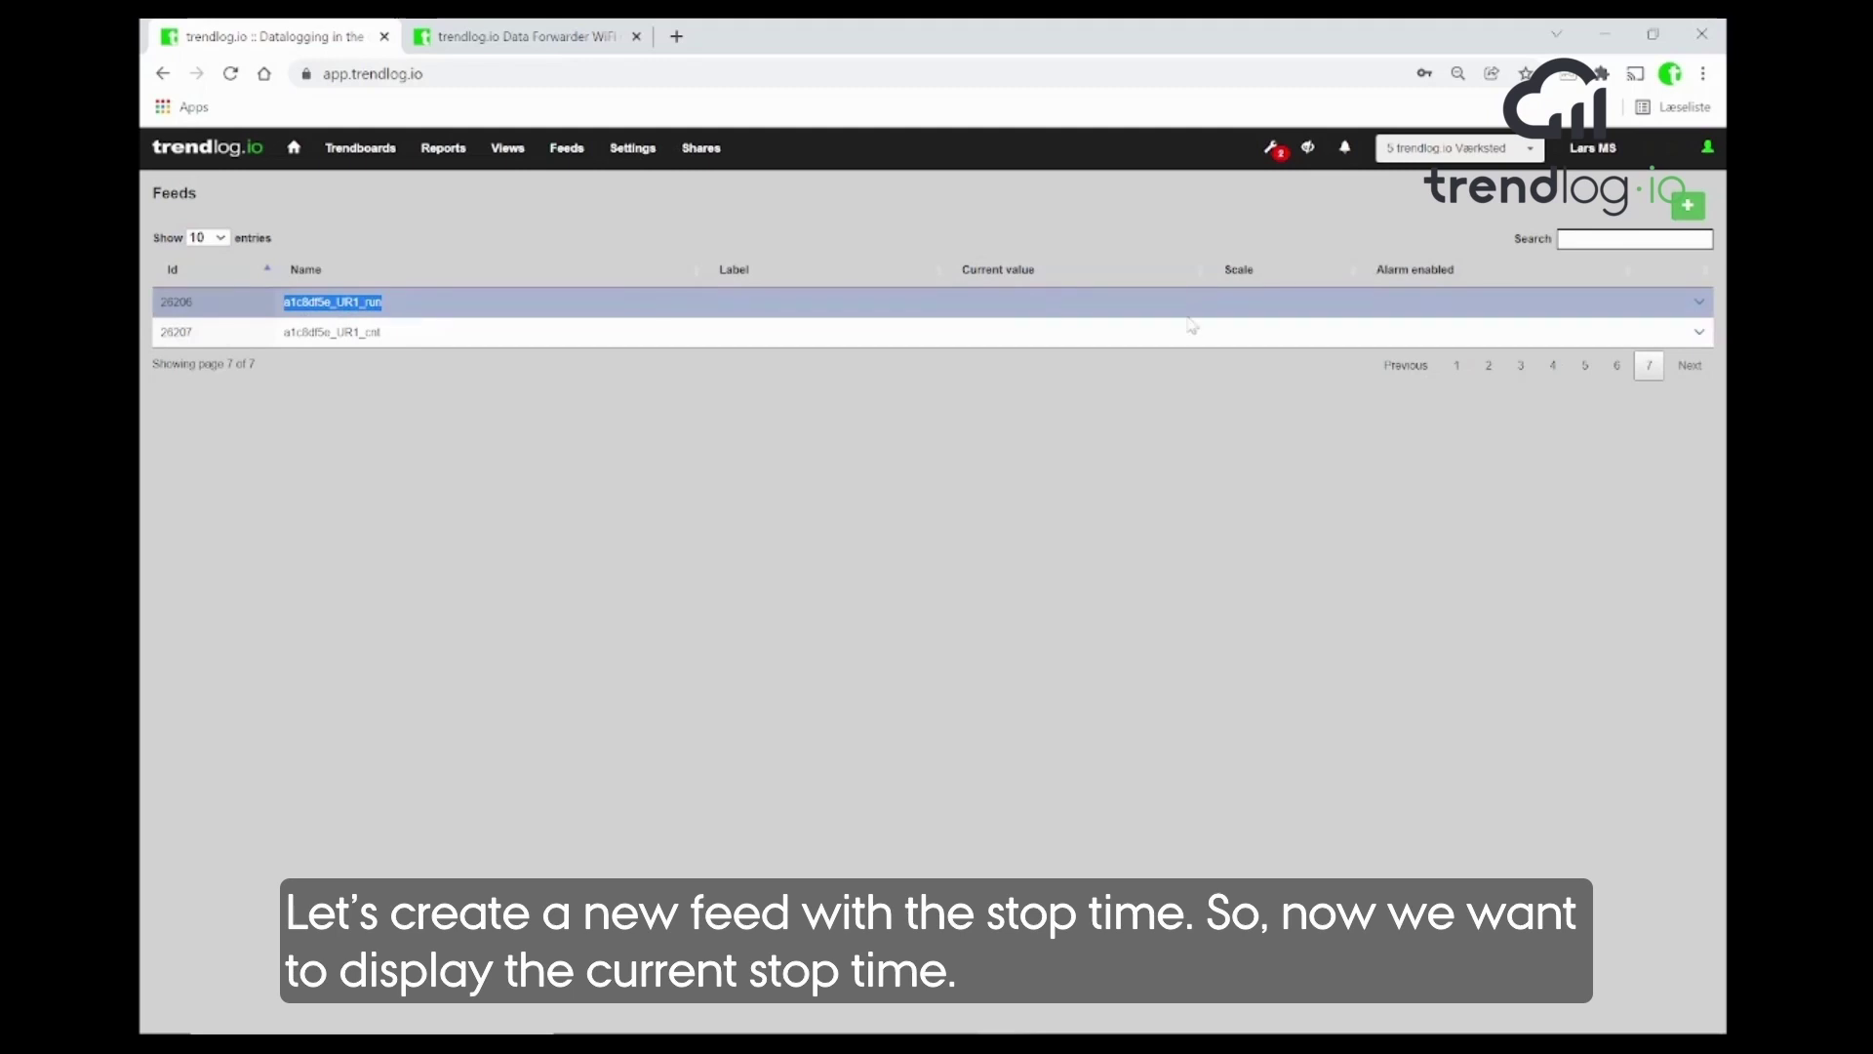
- Create a new feed named a1c8df5e_UR1_stoptime, reusing the copied name's prefix and leaving the label empty
left_click(1689, 203)
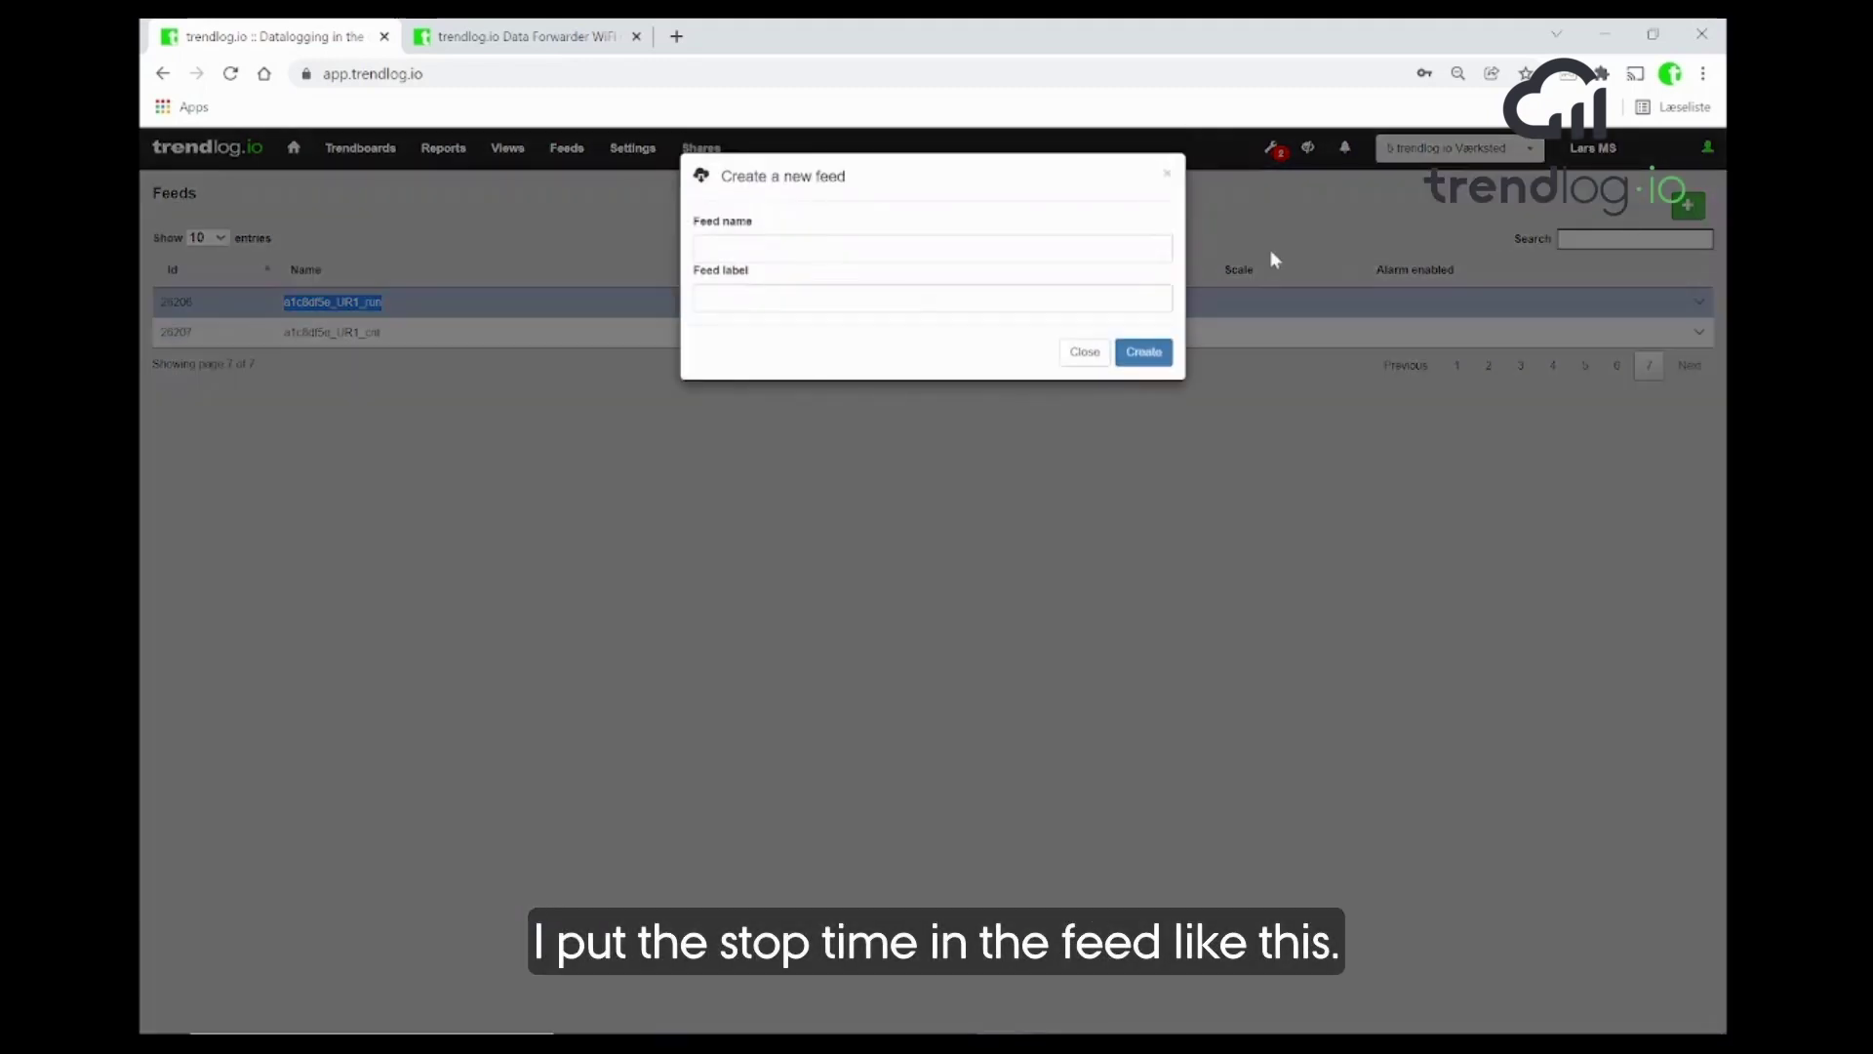
left_click(931, 248)
key("ctrl+v")
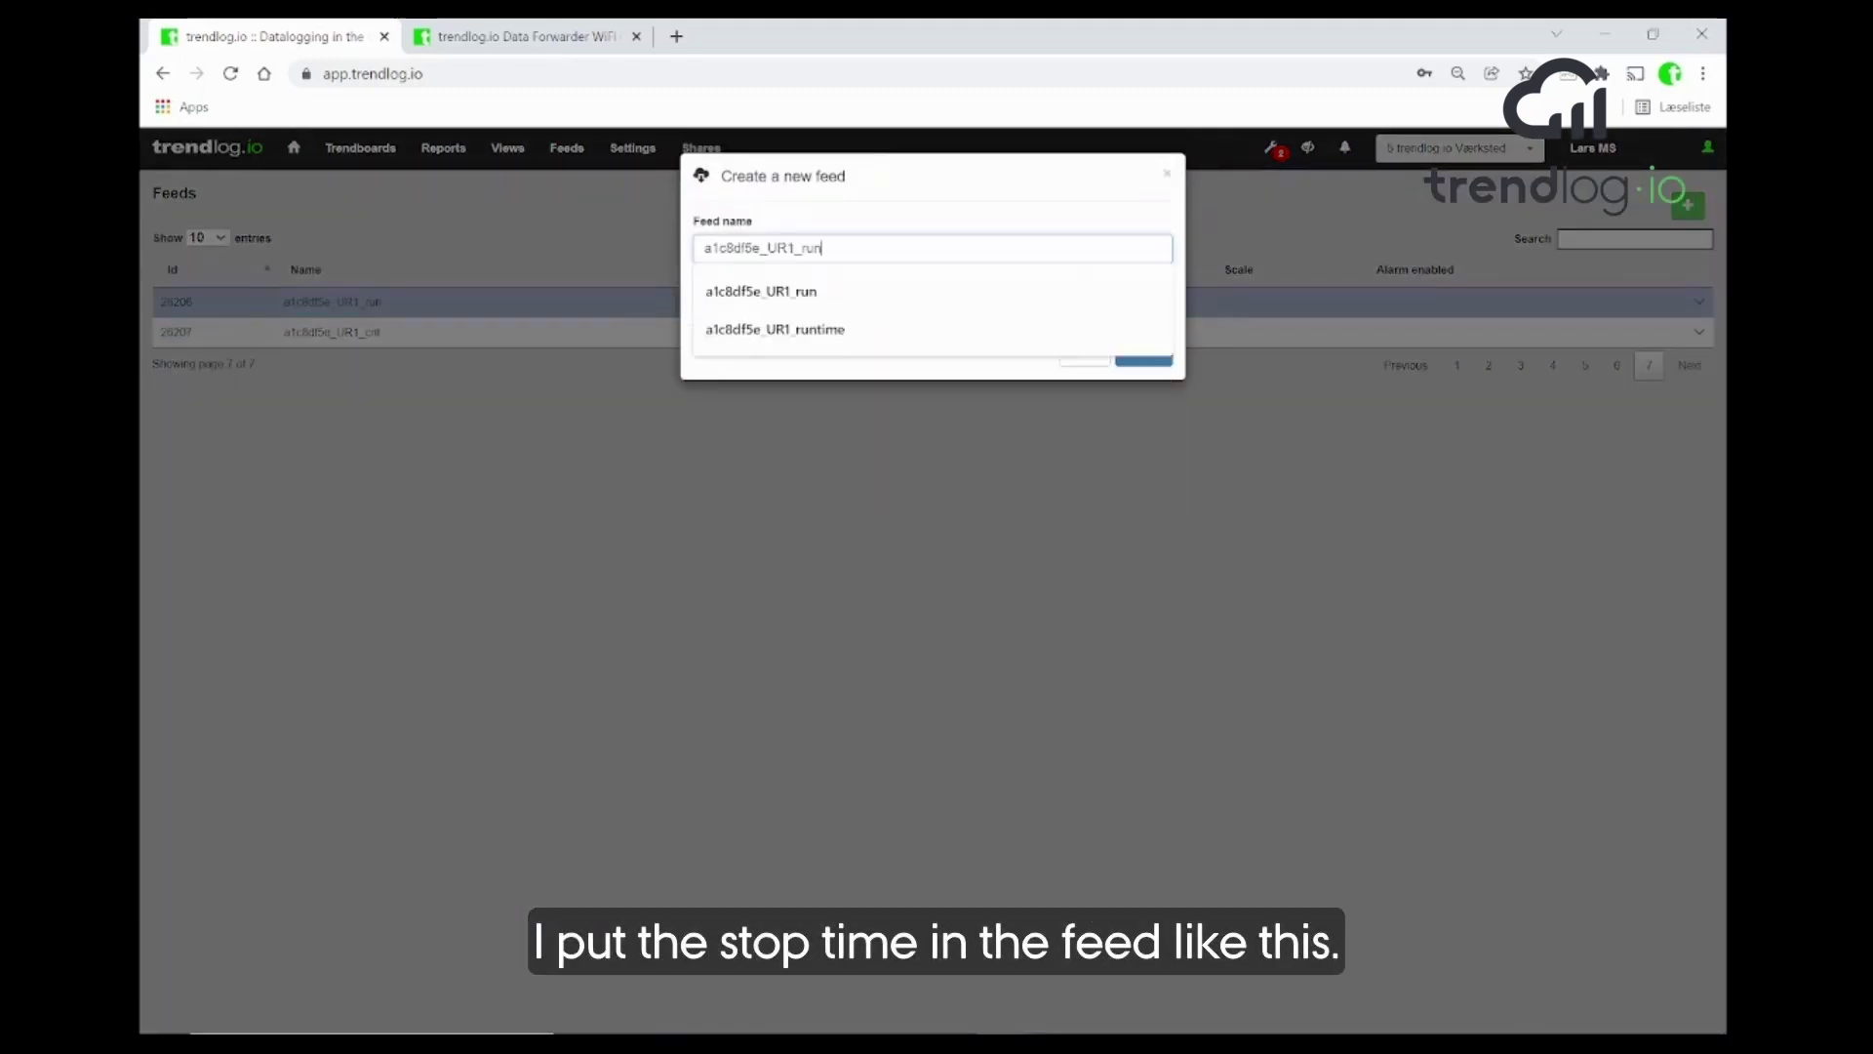
key("BackSpace")
type("s")
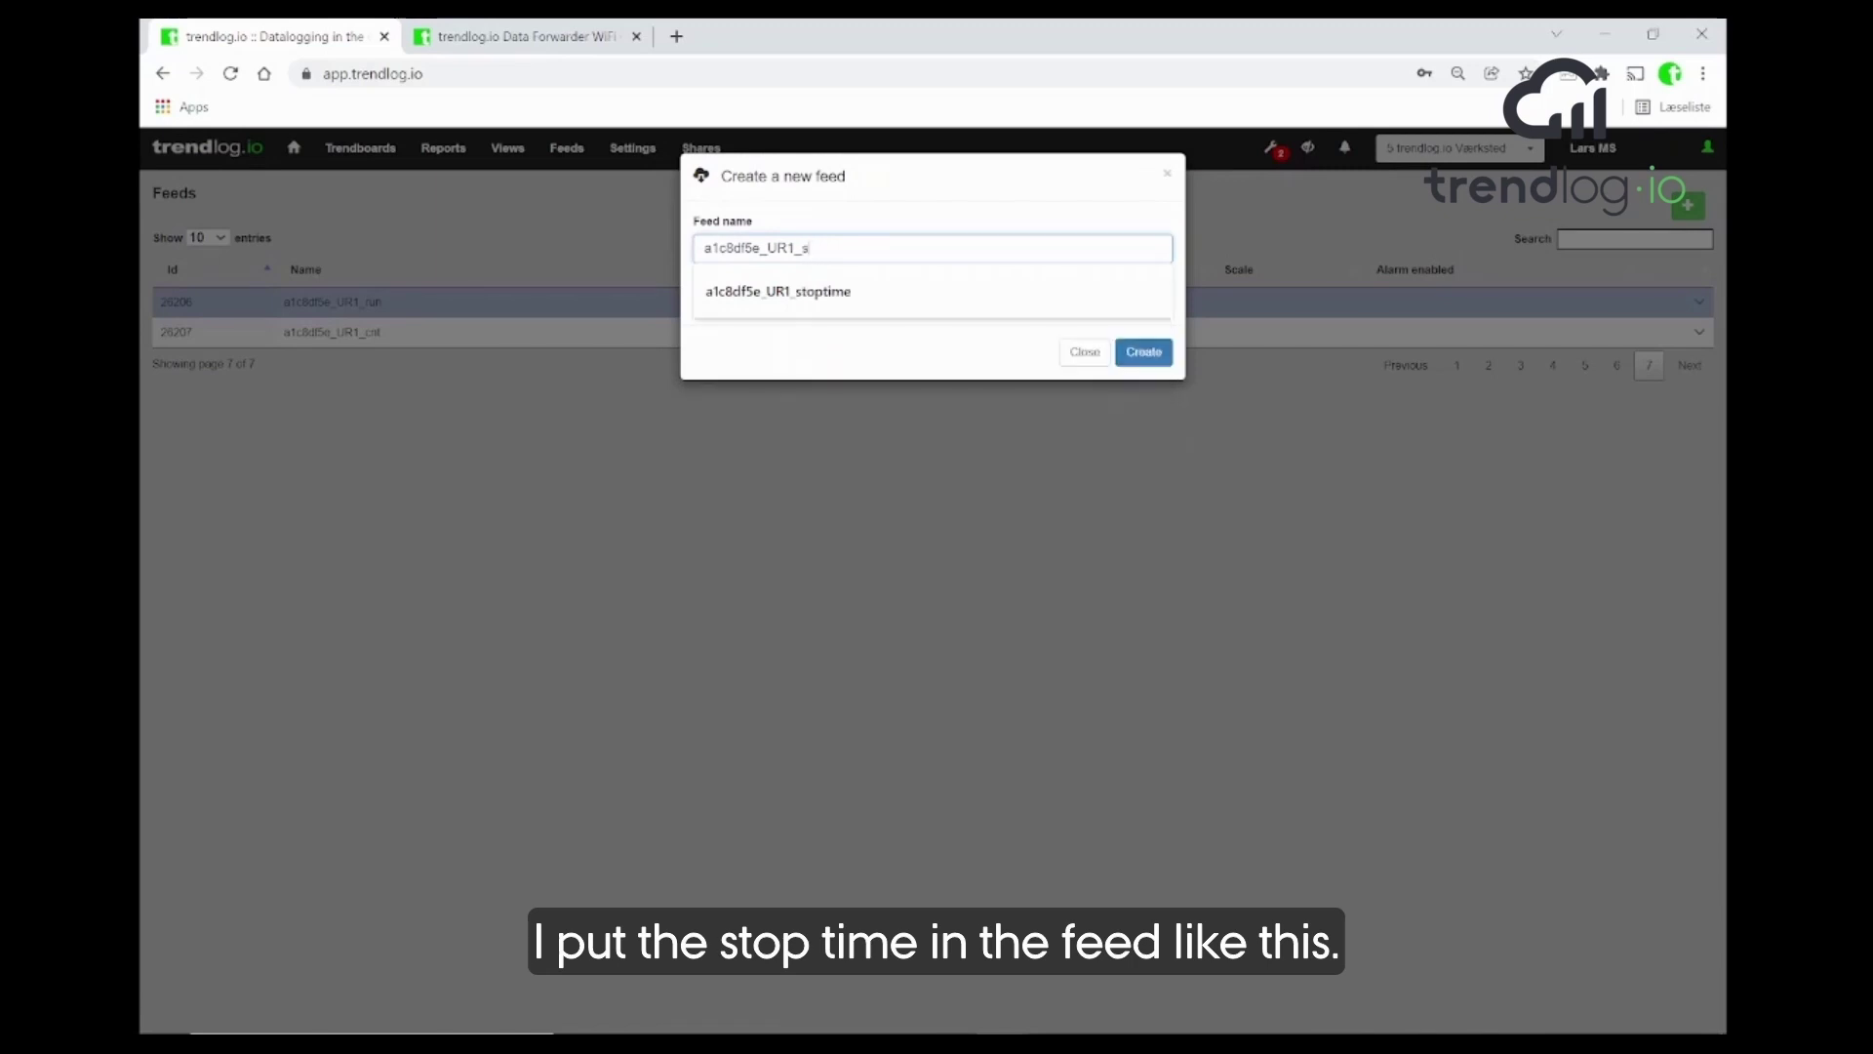
type("toptime")
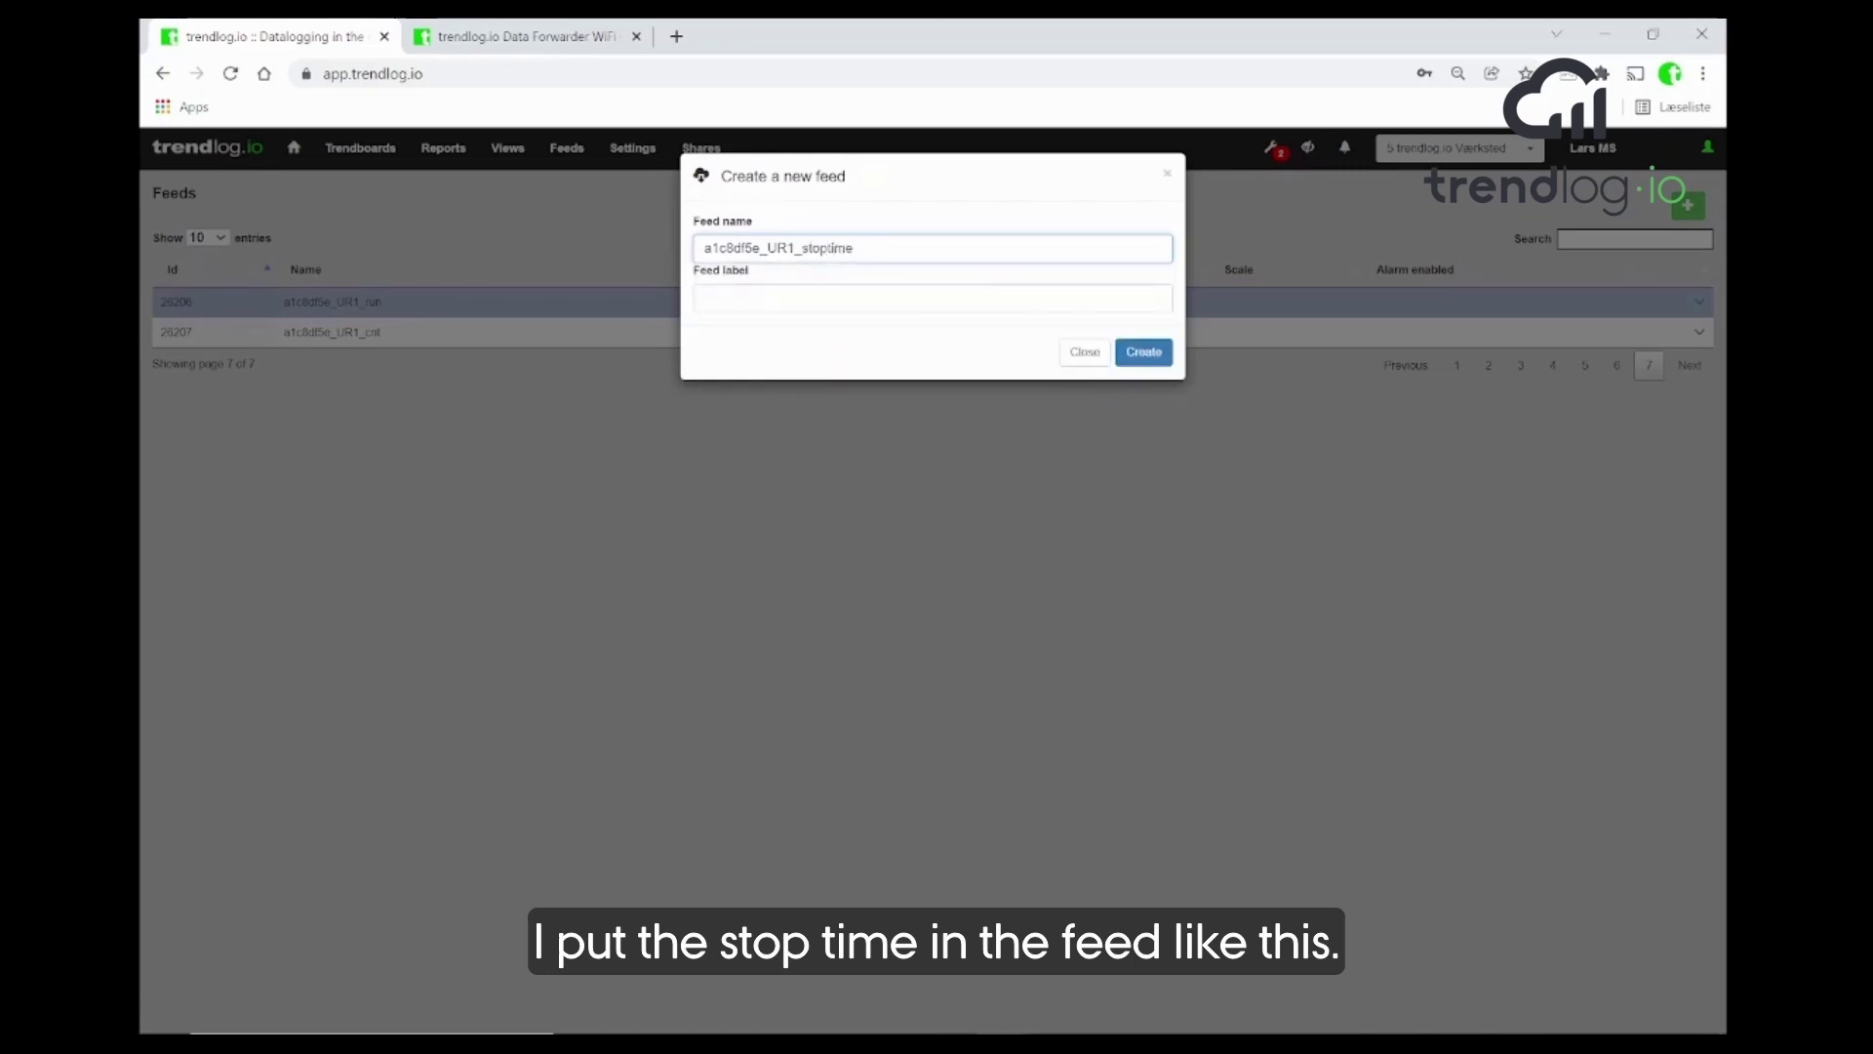
left_click(1143, 351)
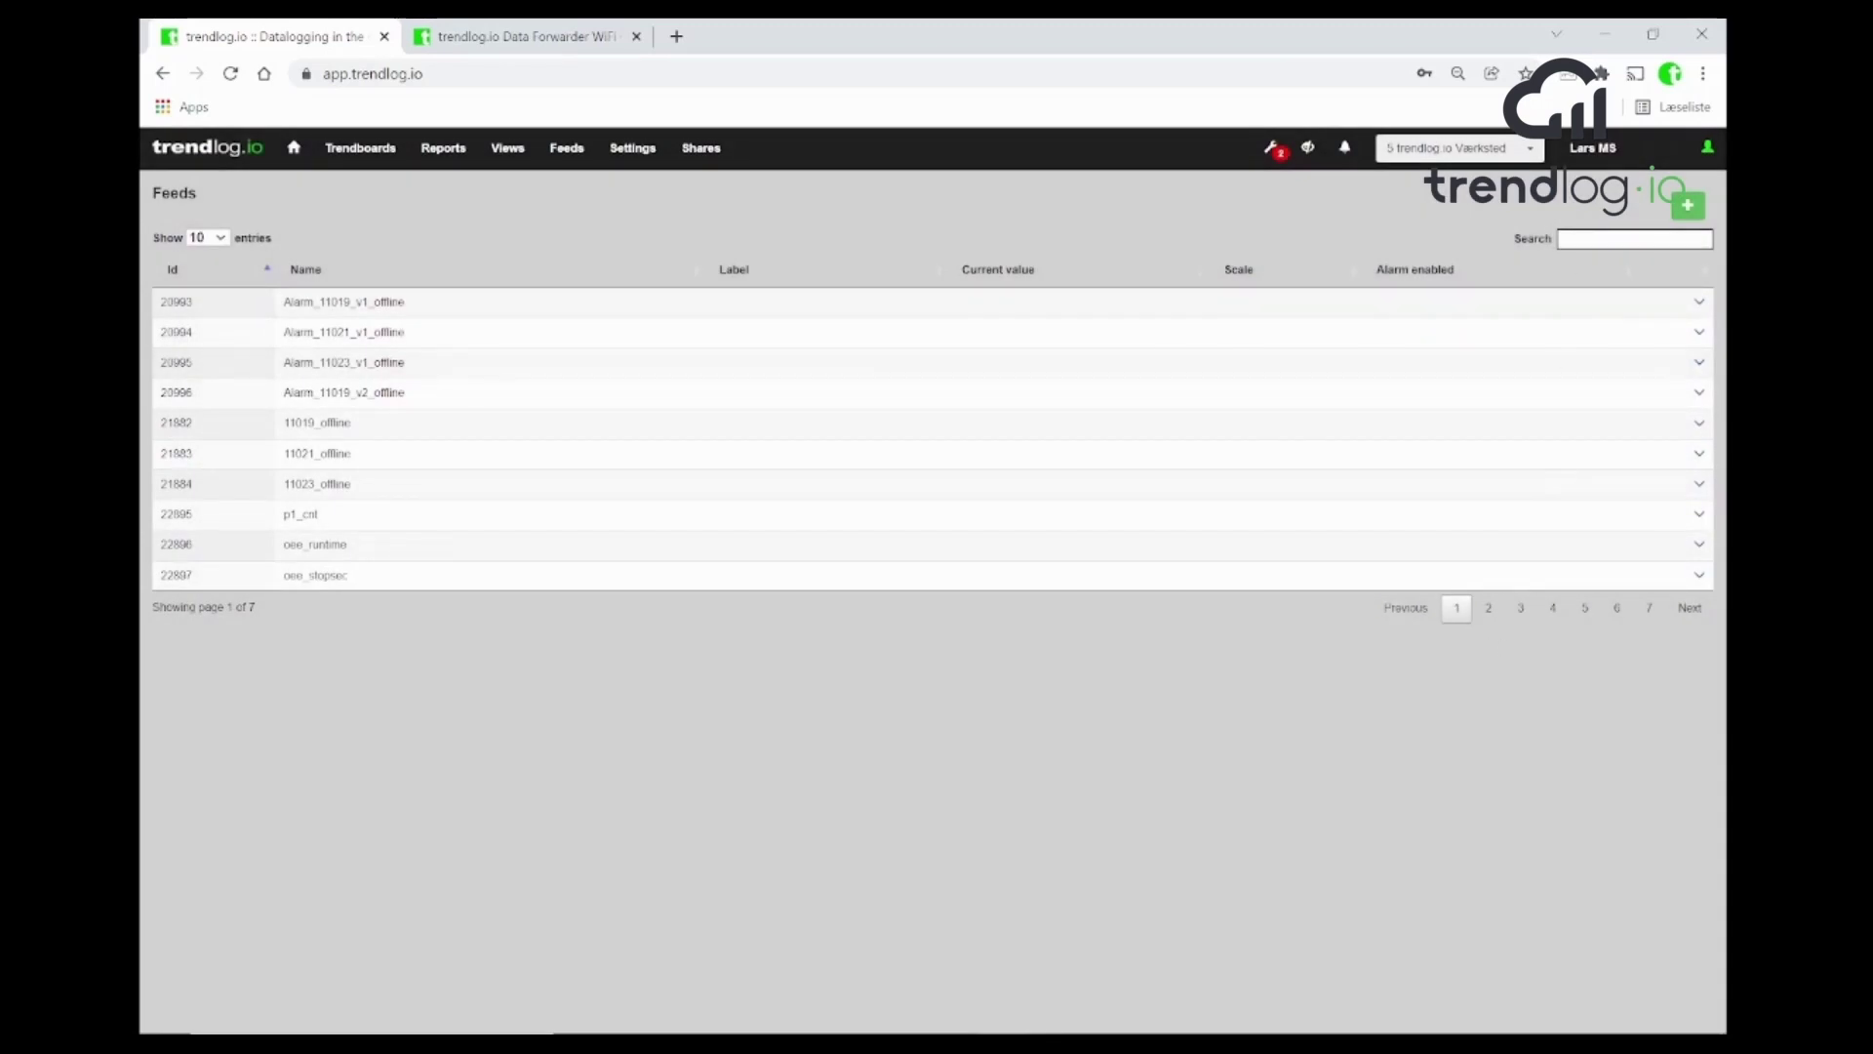
- Search the feeds for UR1 and check the stoptime feed's current value
left_click(1634, 239)
type("UR1")
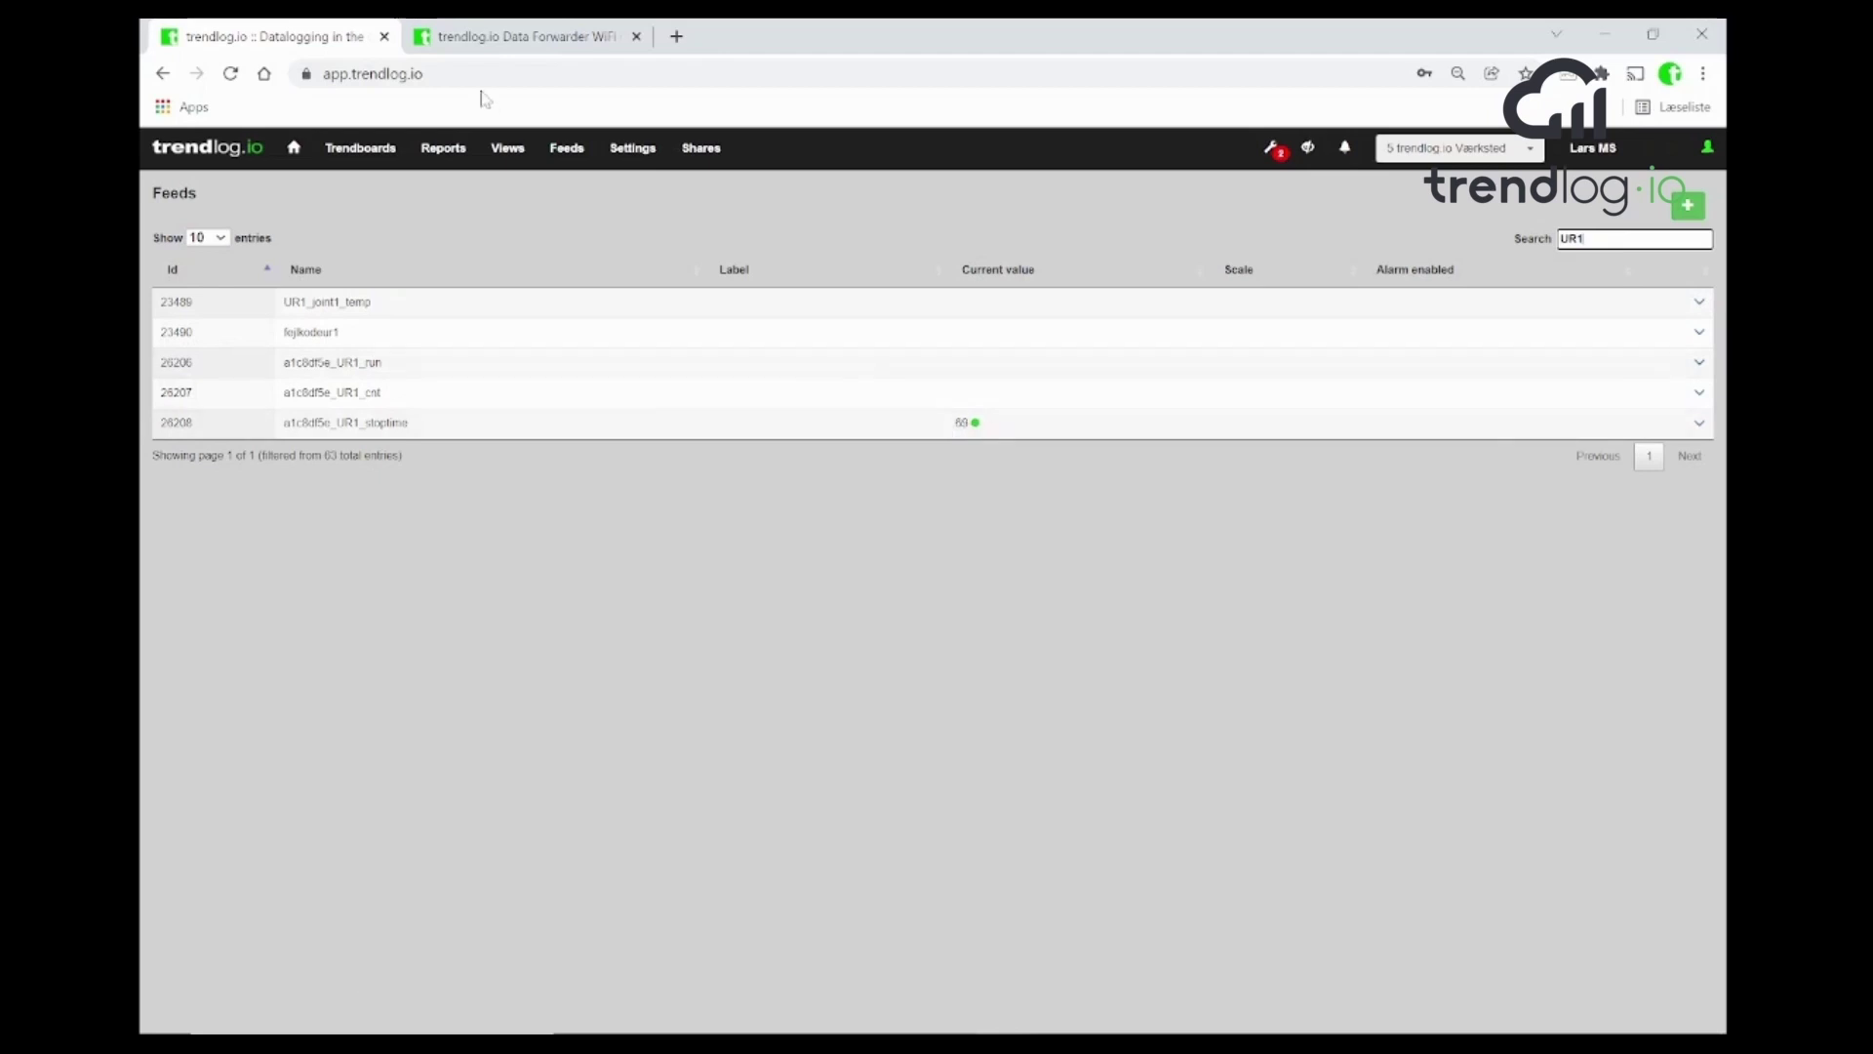
left_click(486, 39)
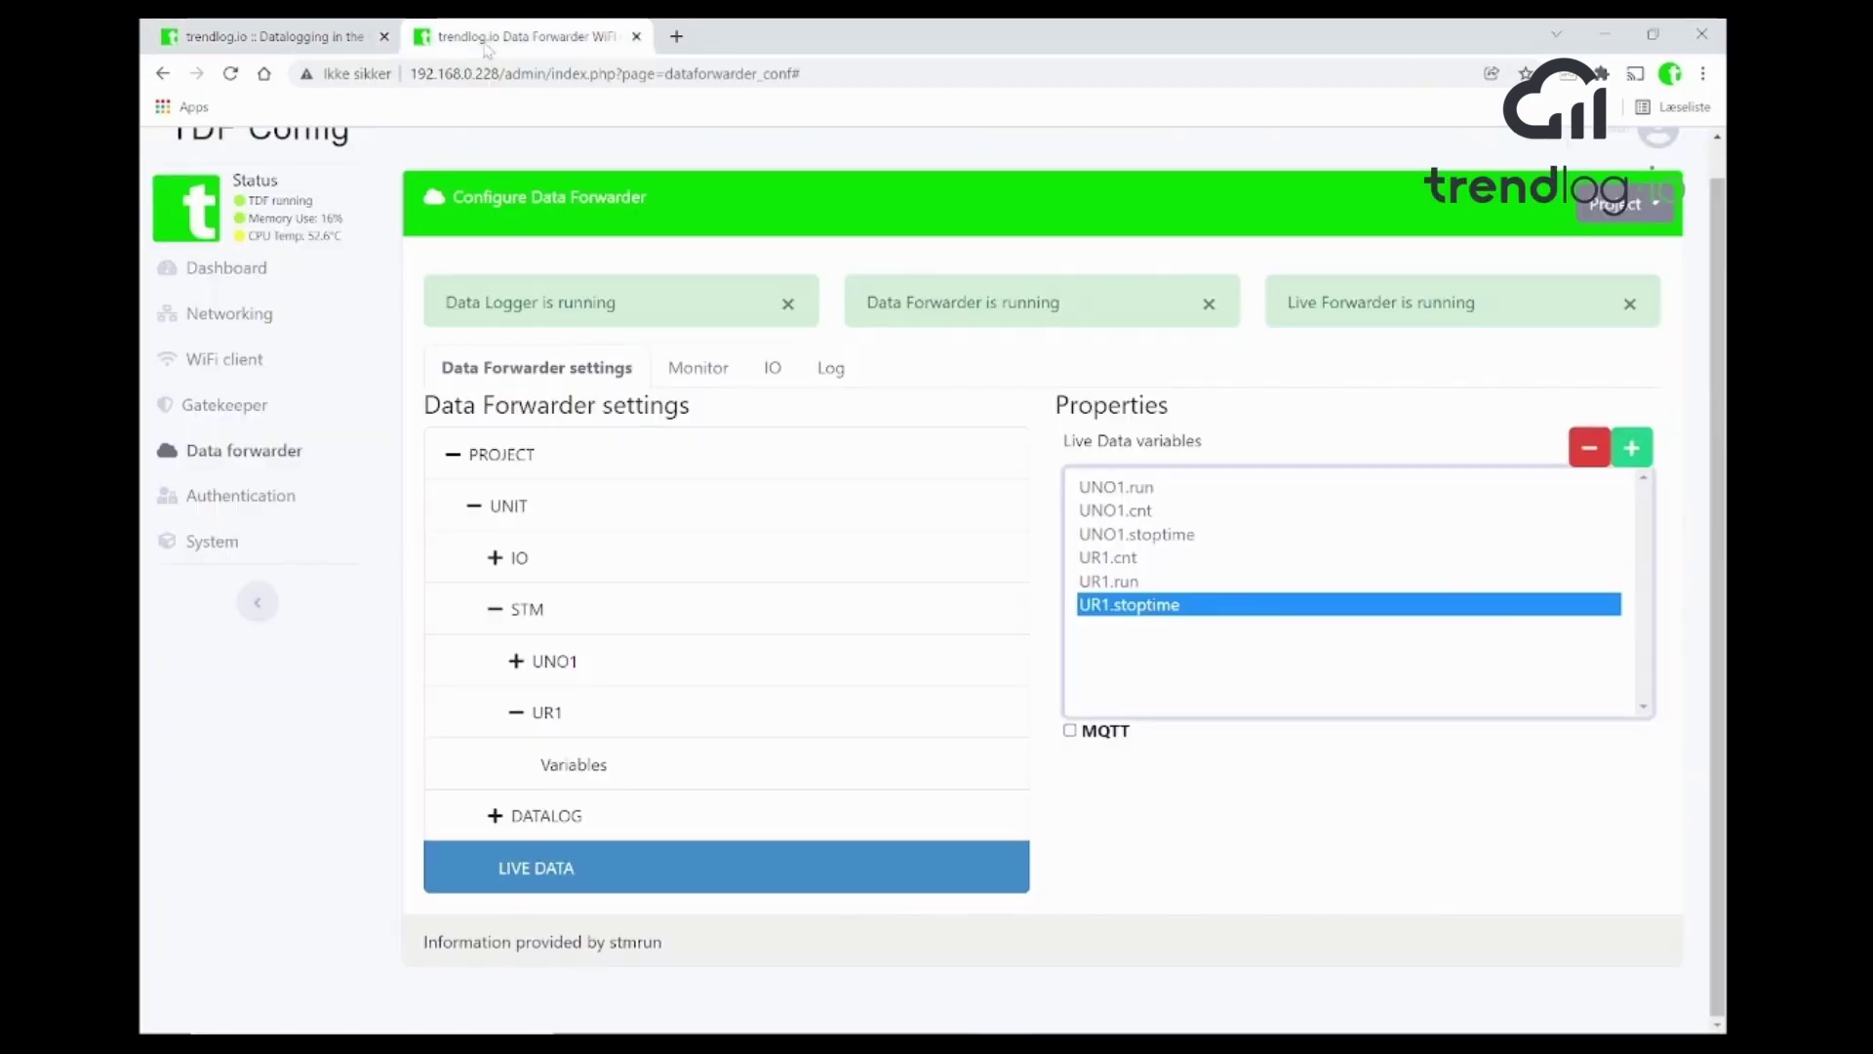
left_click(293, 38)
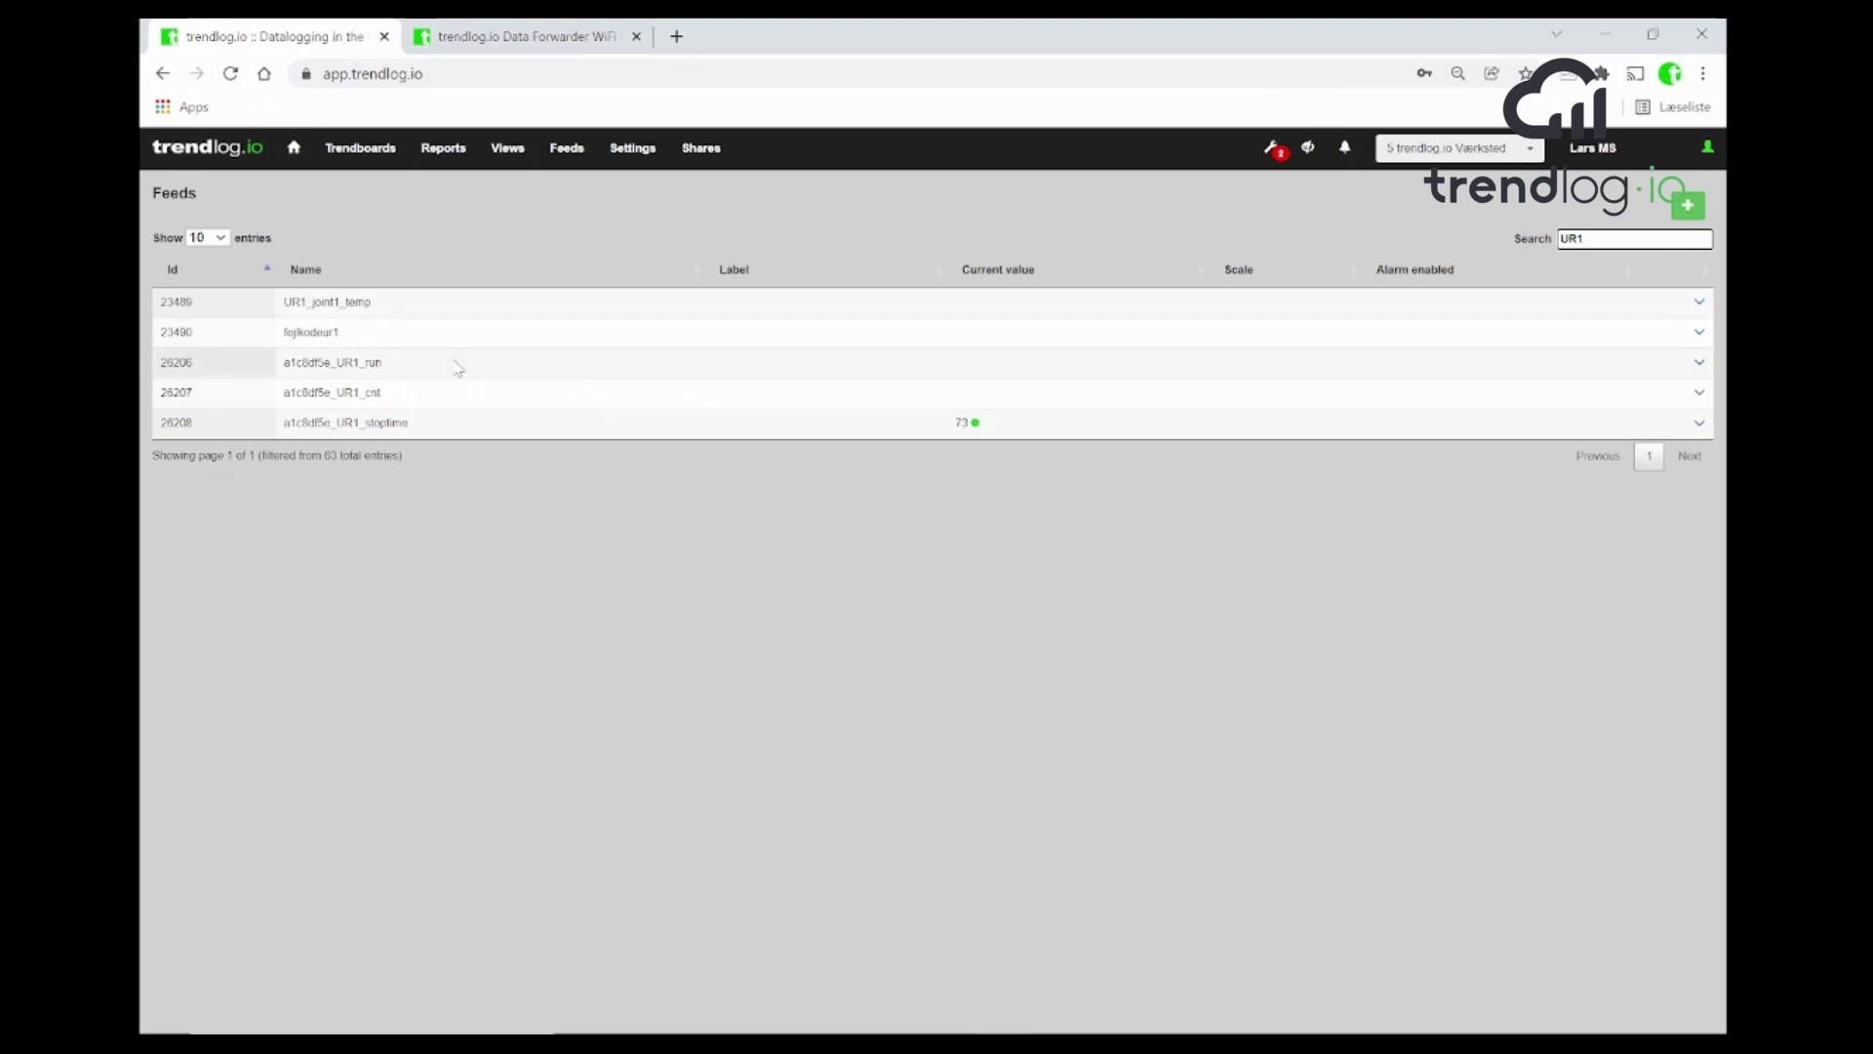
- Resume the robot program in the virtual machine while watching the UR1 feeds' current values, and pause it again
key("alt+Tab")
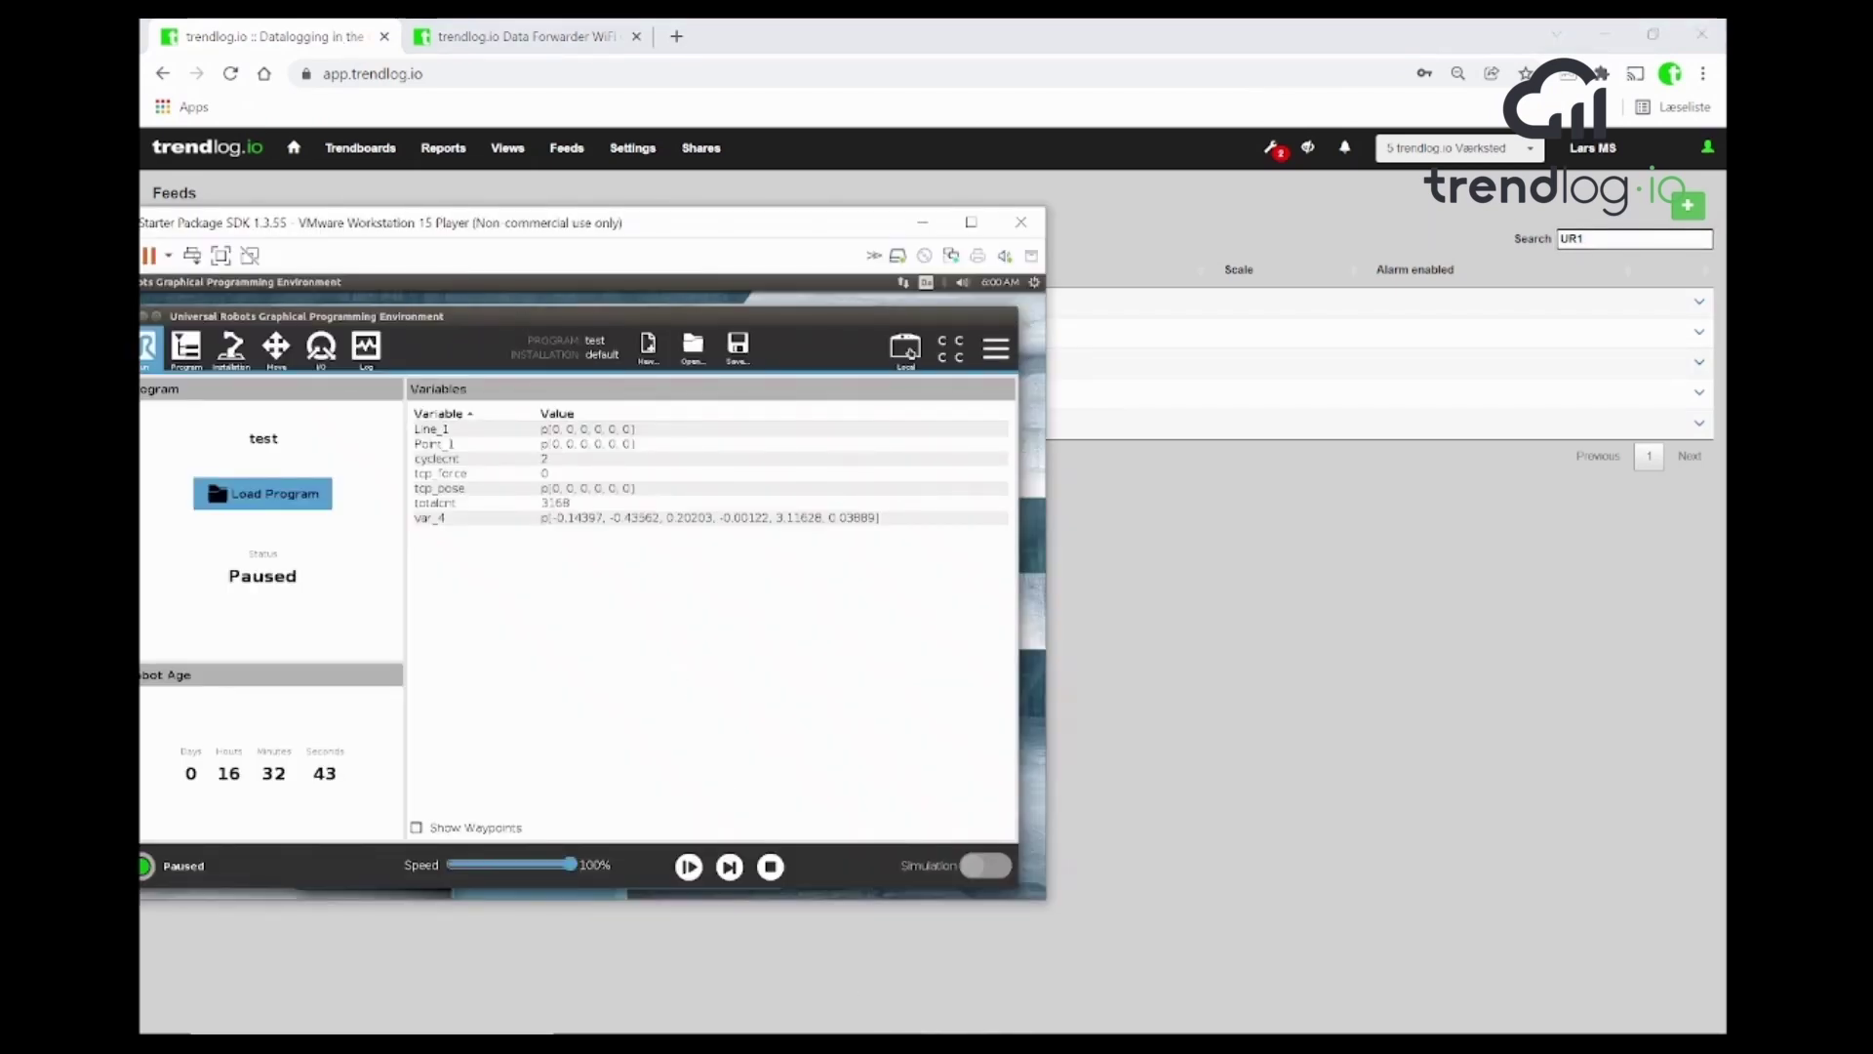
left_click_drag(481, 229, 356, 223)
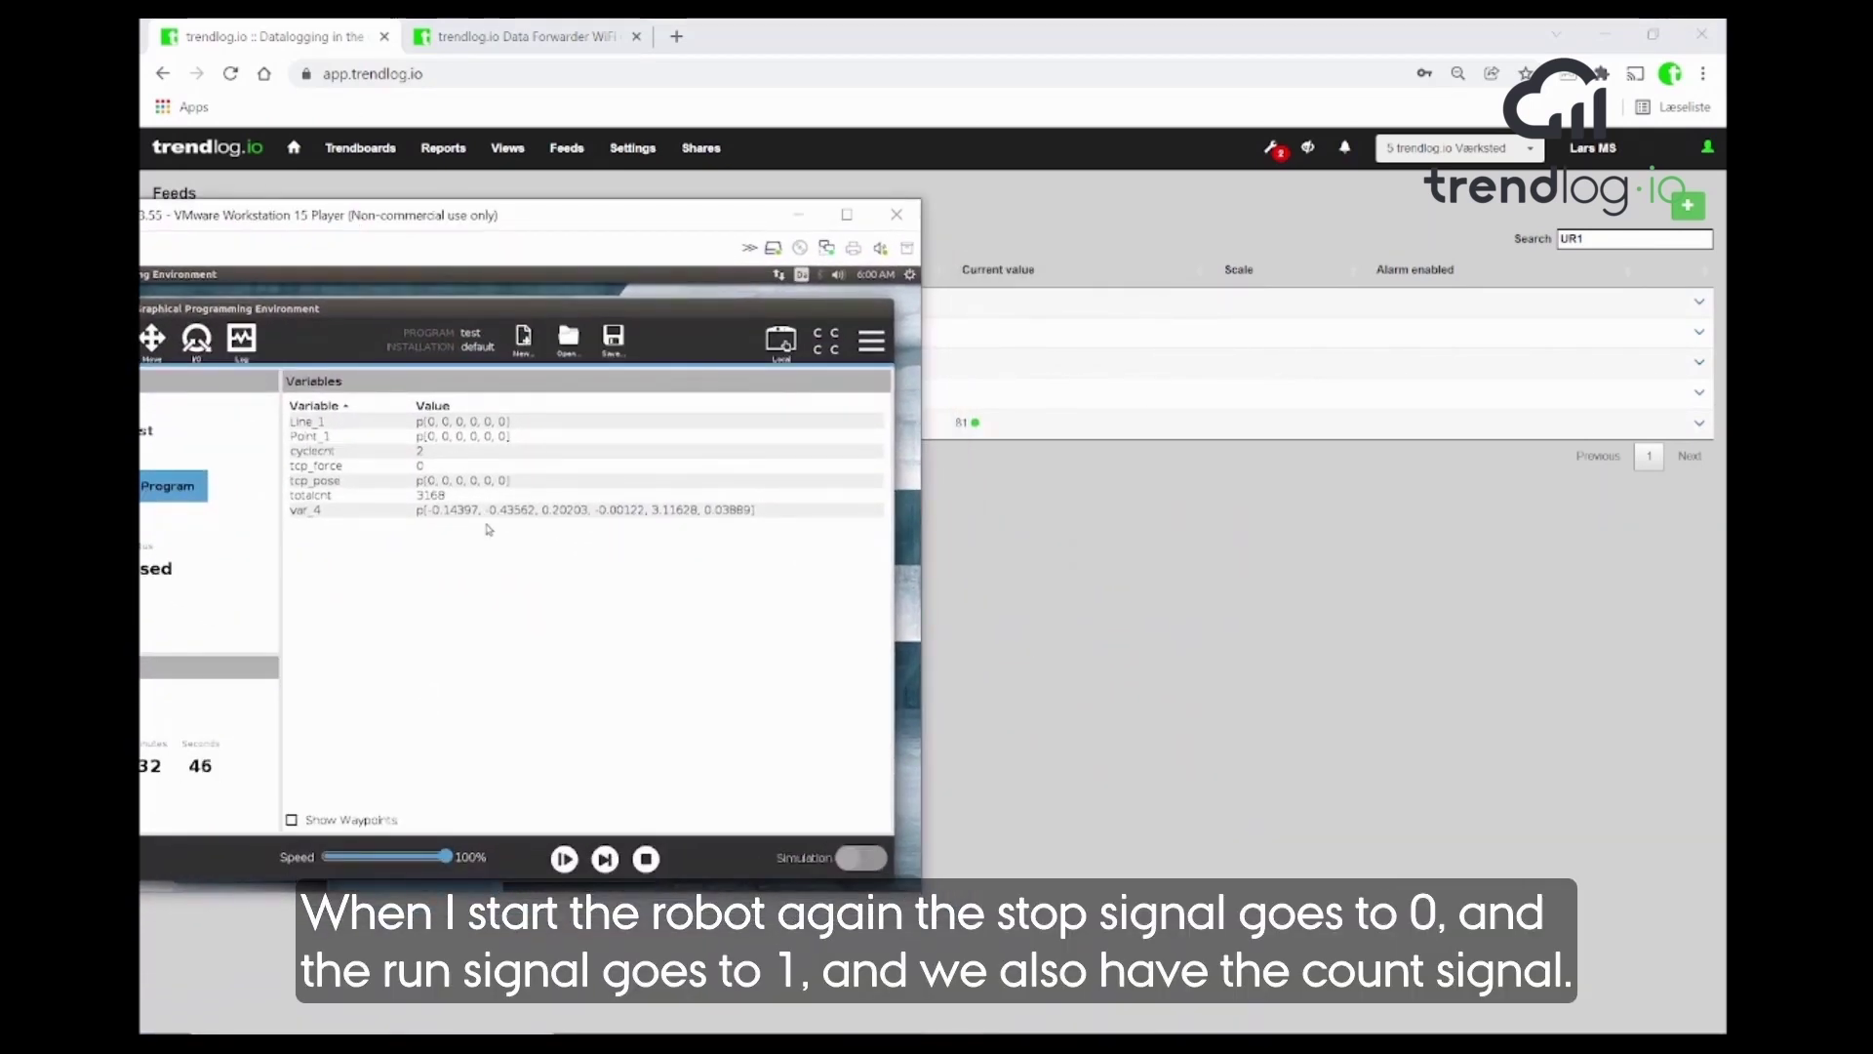
left_click(564, 860)
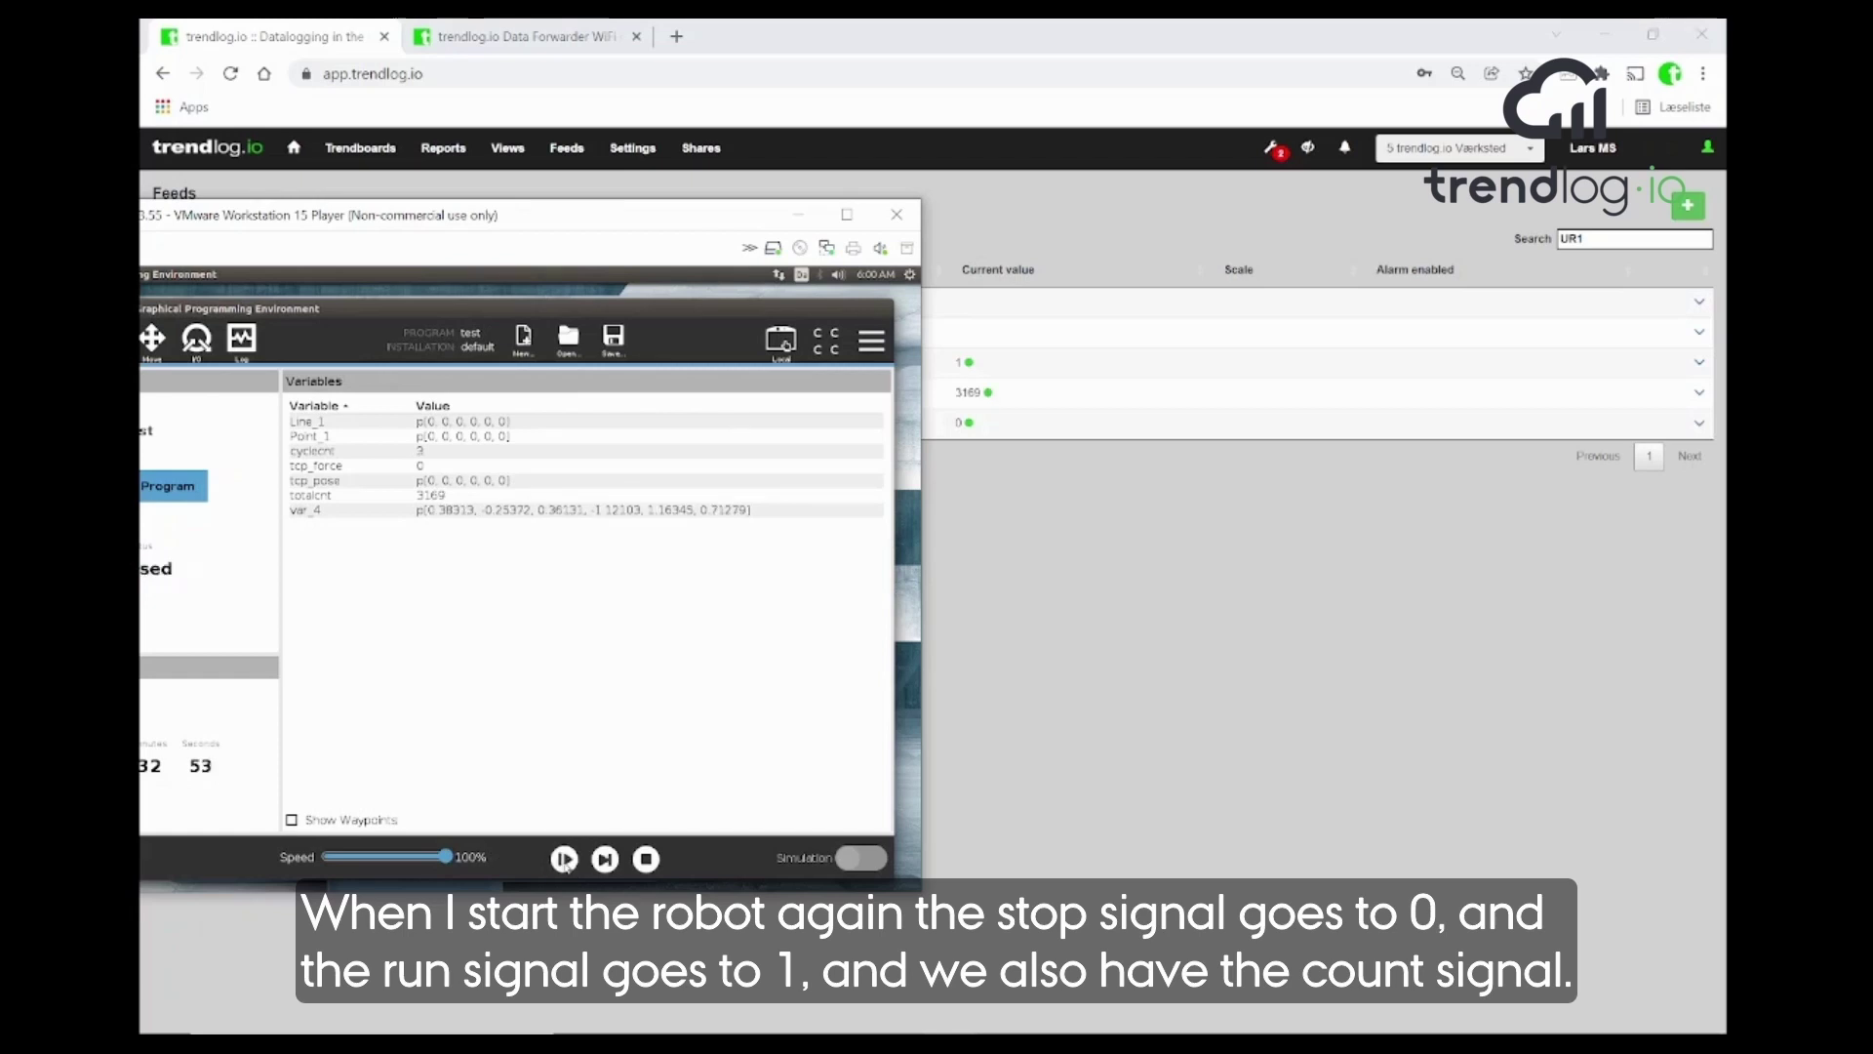
left_click(564, 858)
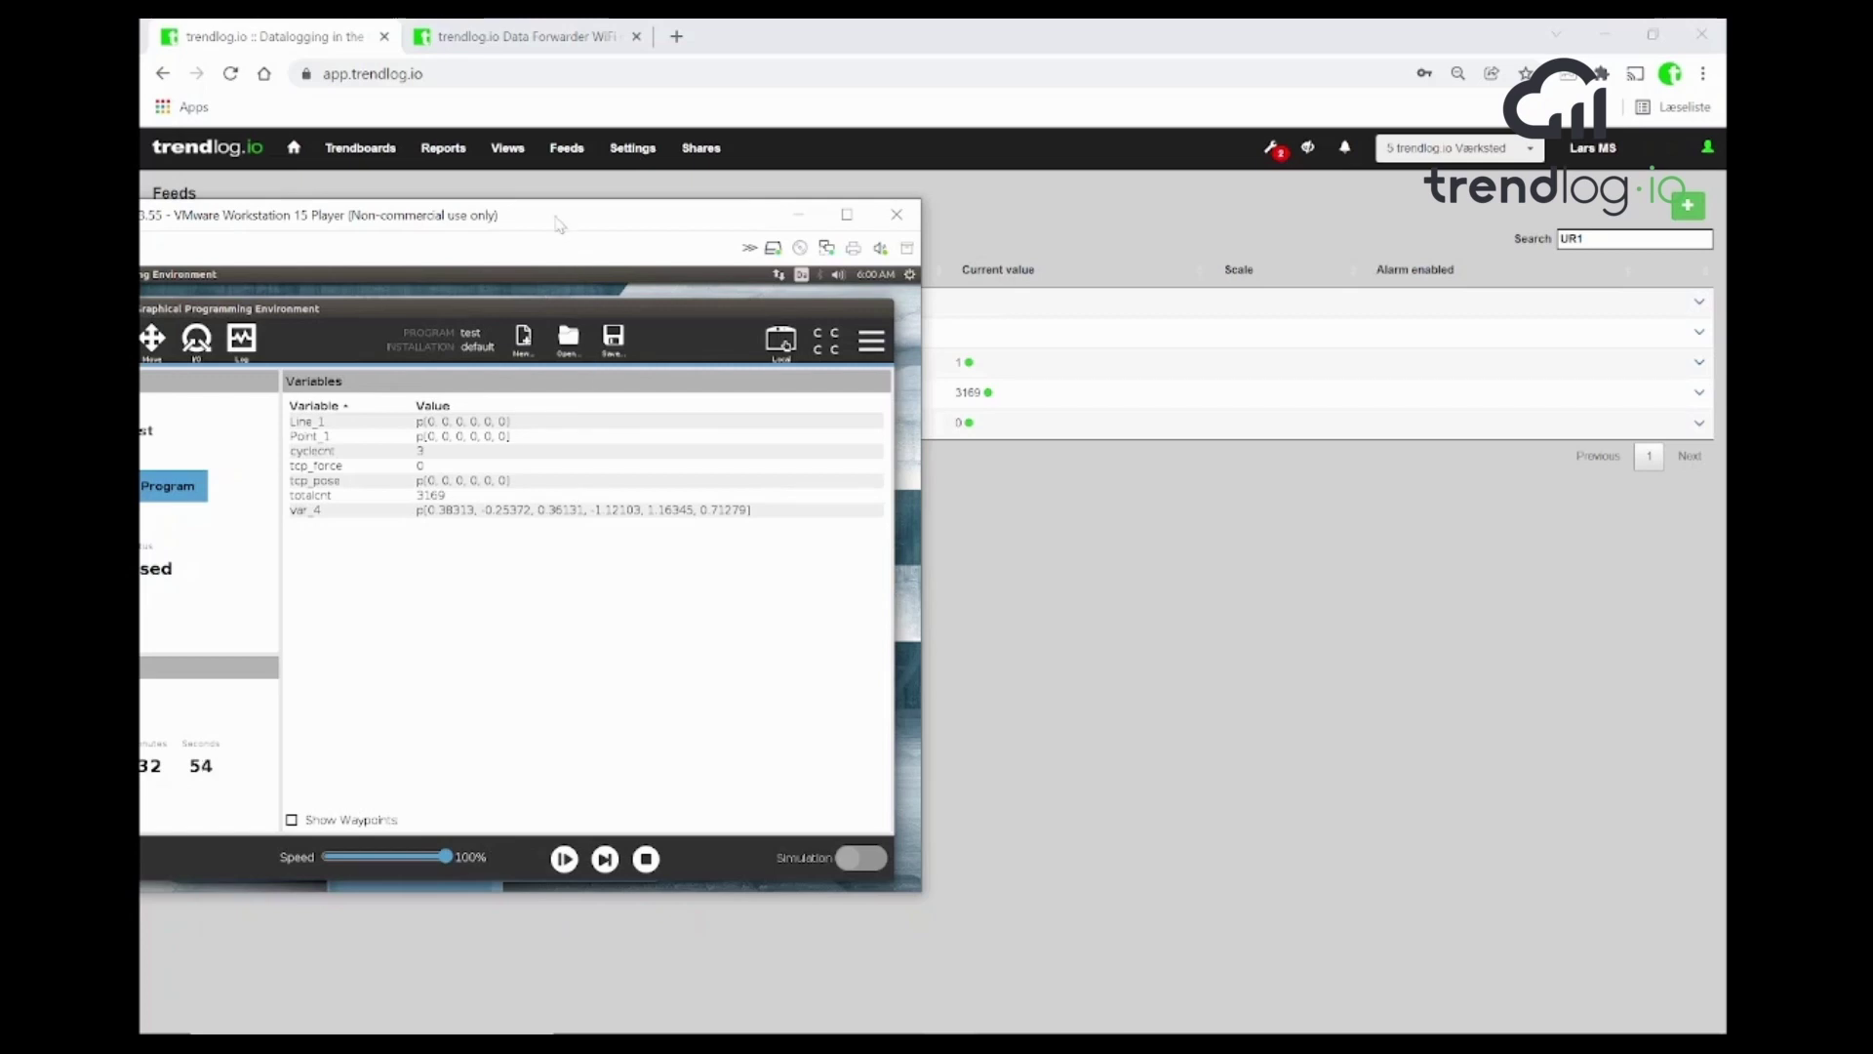
left_click_drag(563, 225, 1163, 284)
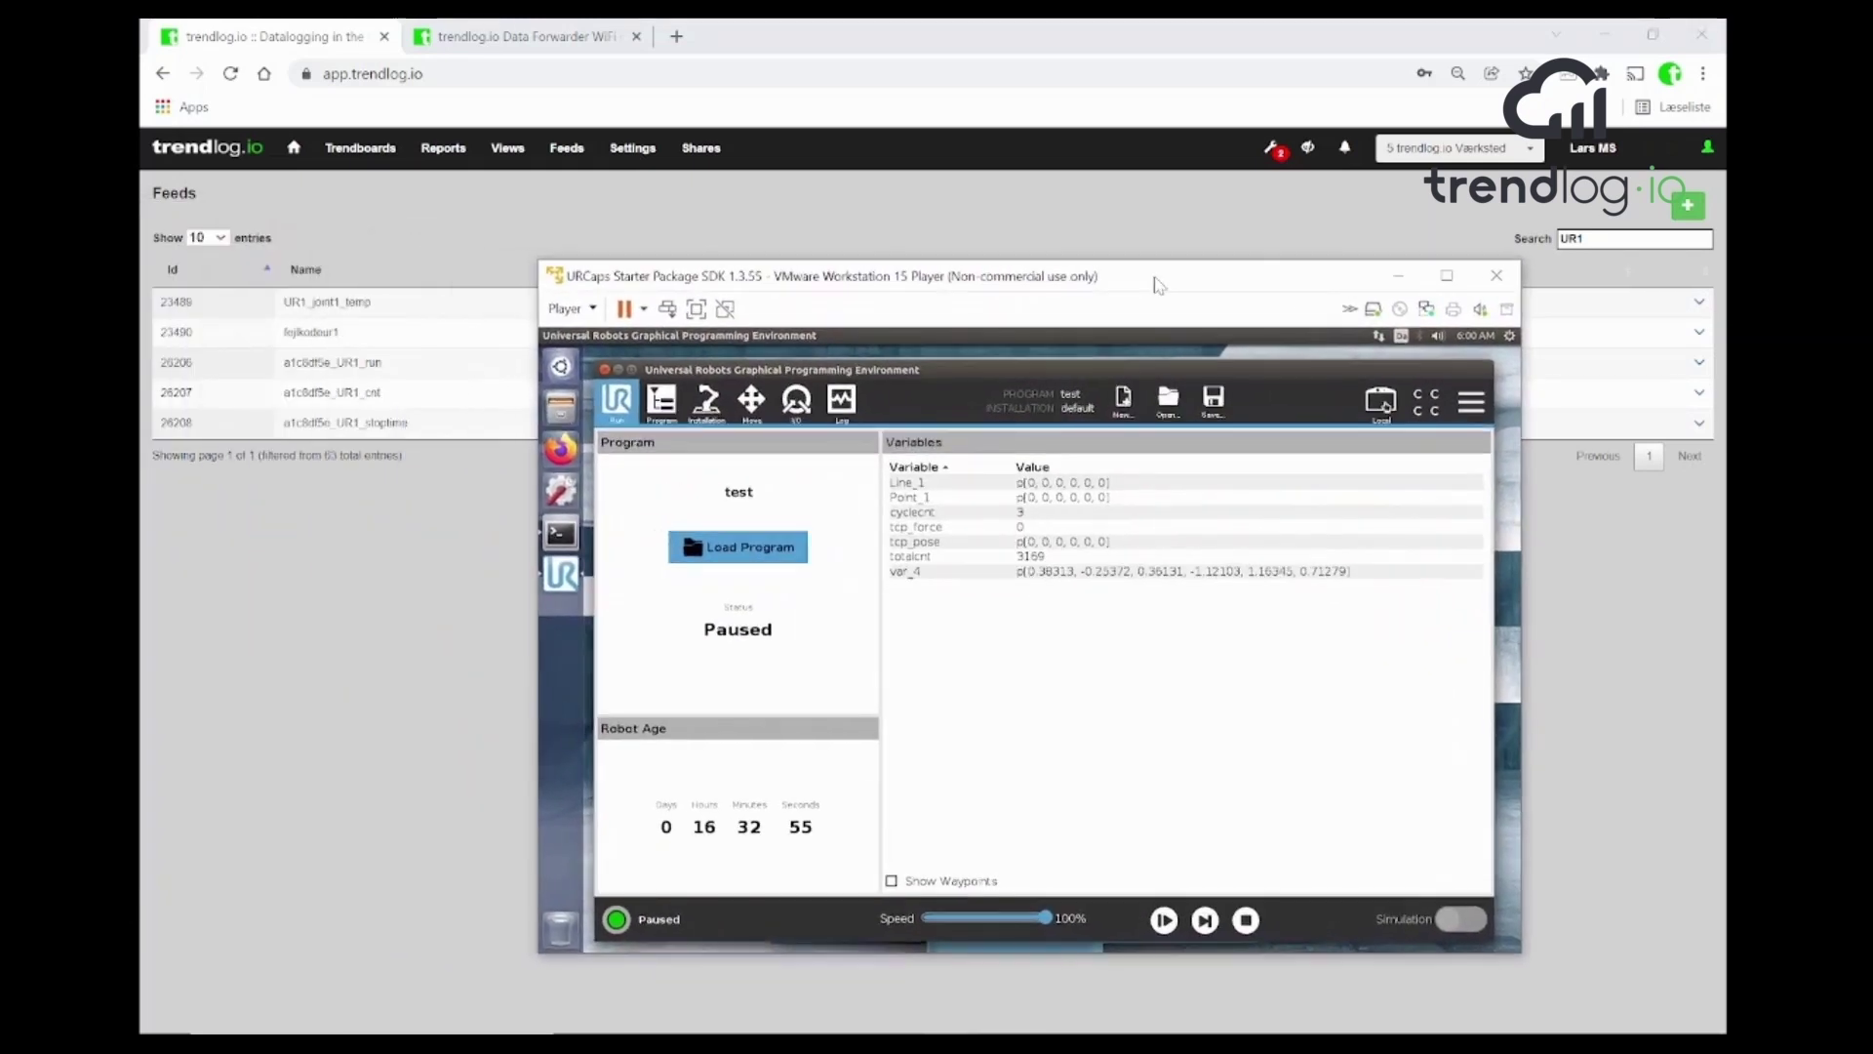
- Search the views for UR1 and open the UR1 Current stop TrendSign for editing
left_click(506, 151)
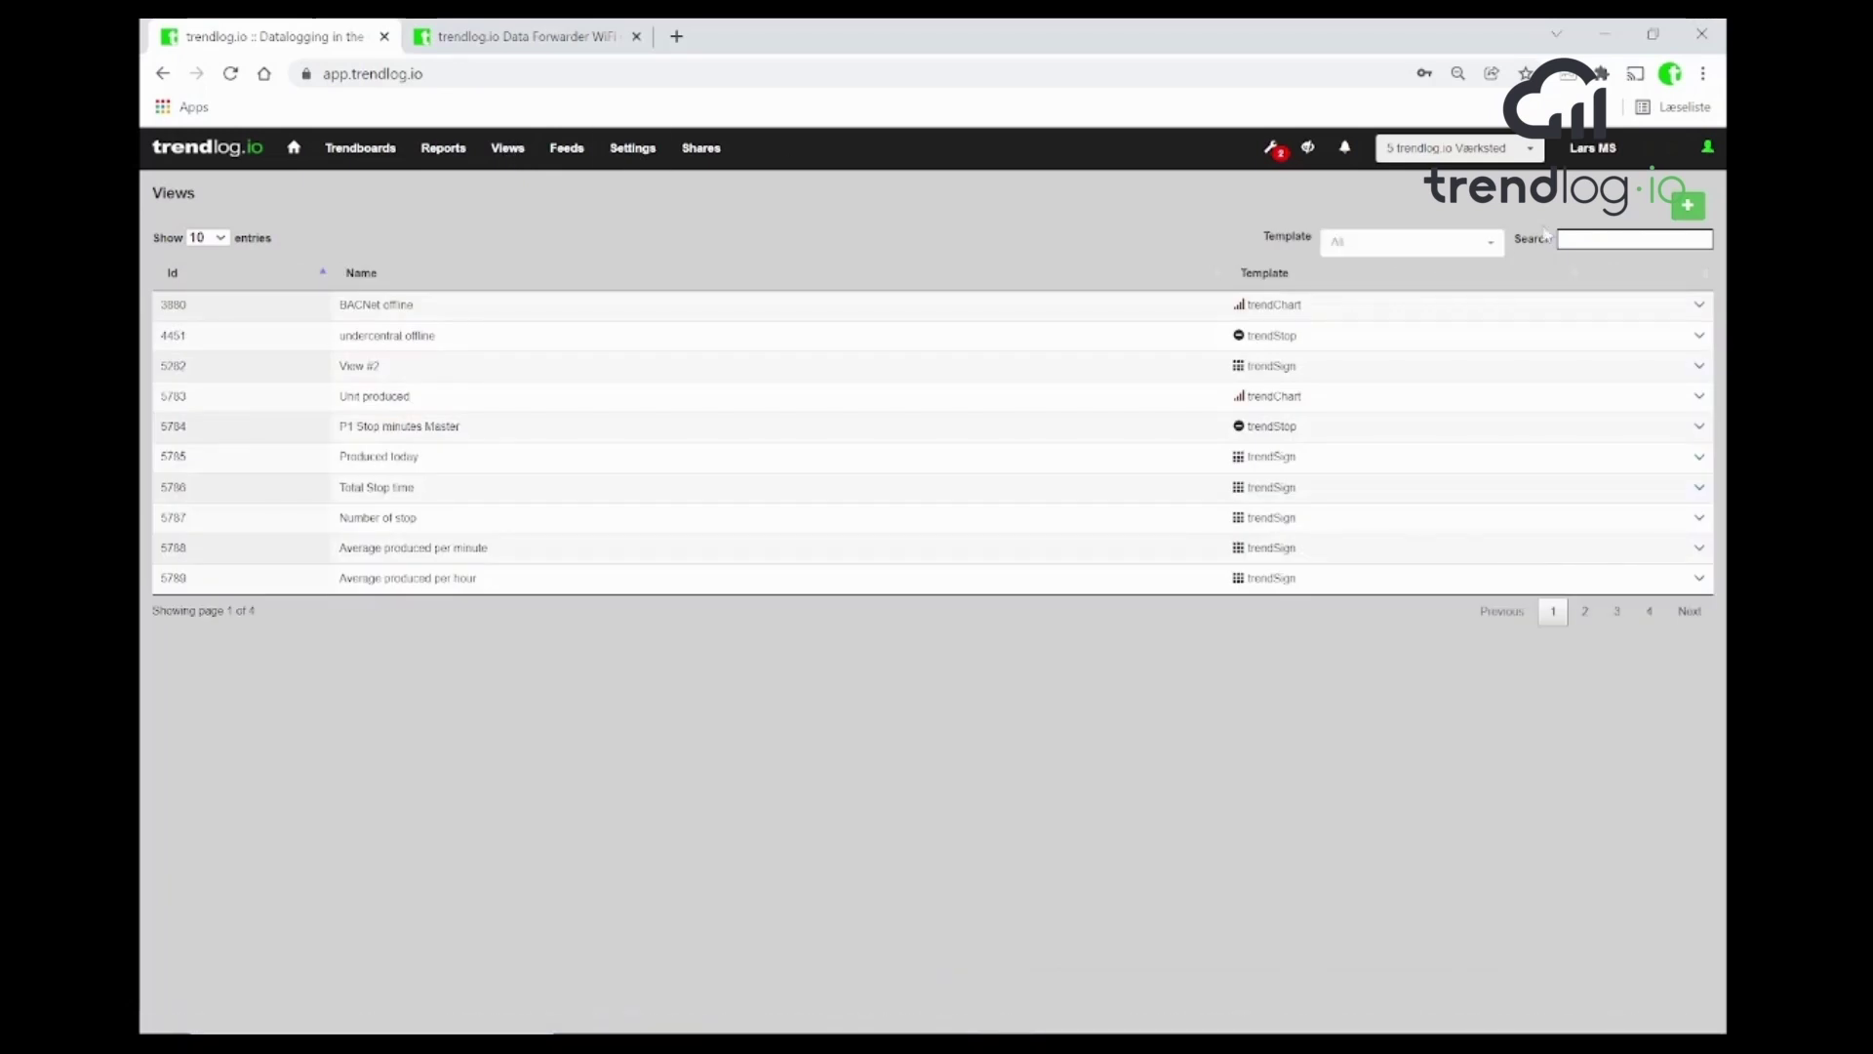
left_click(1634, 239)
type("UR")
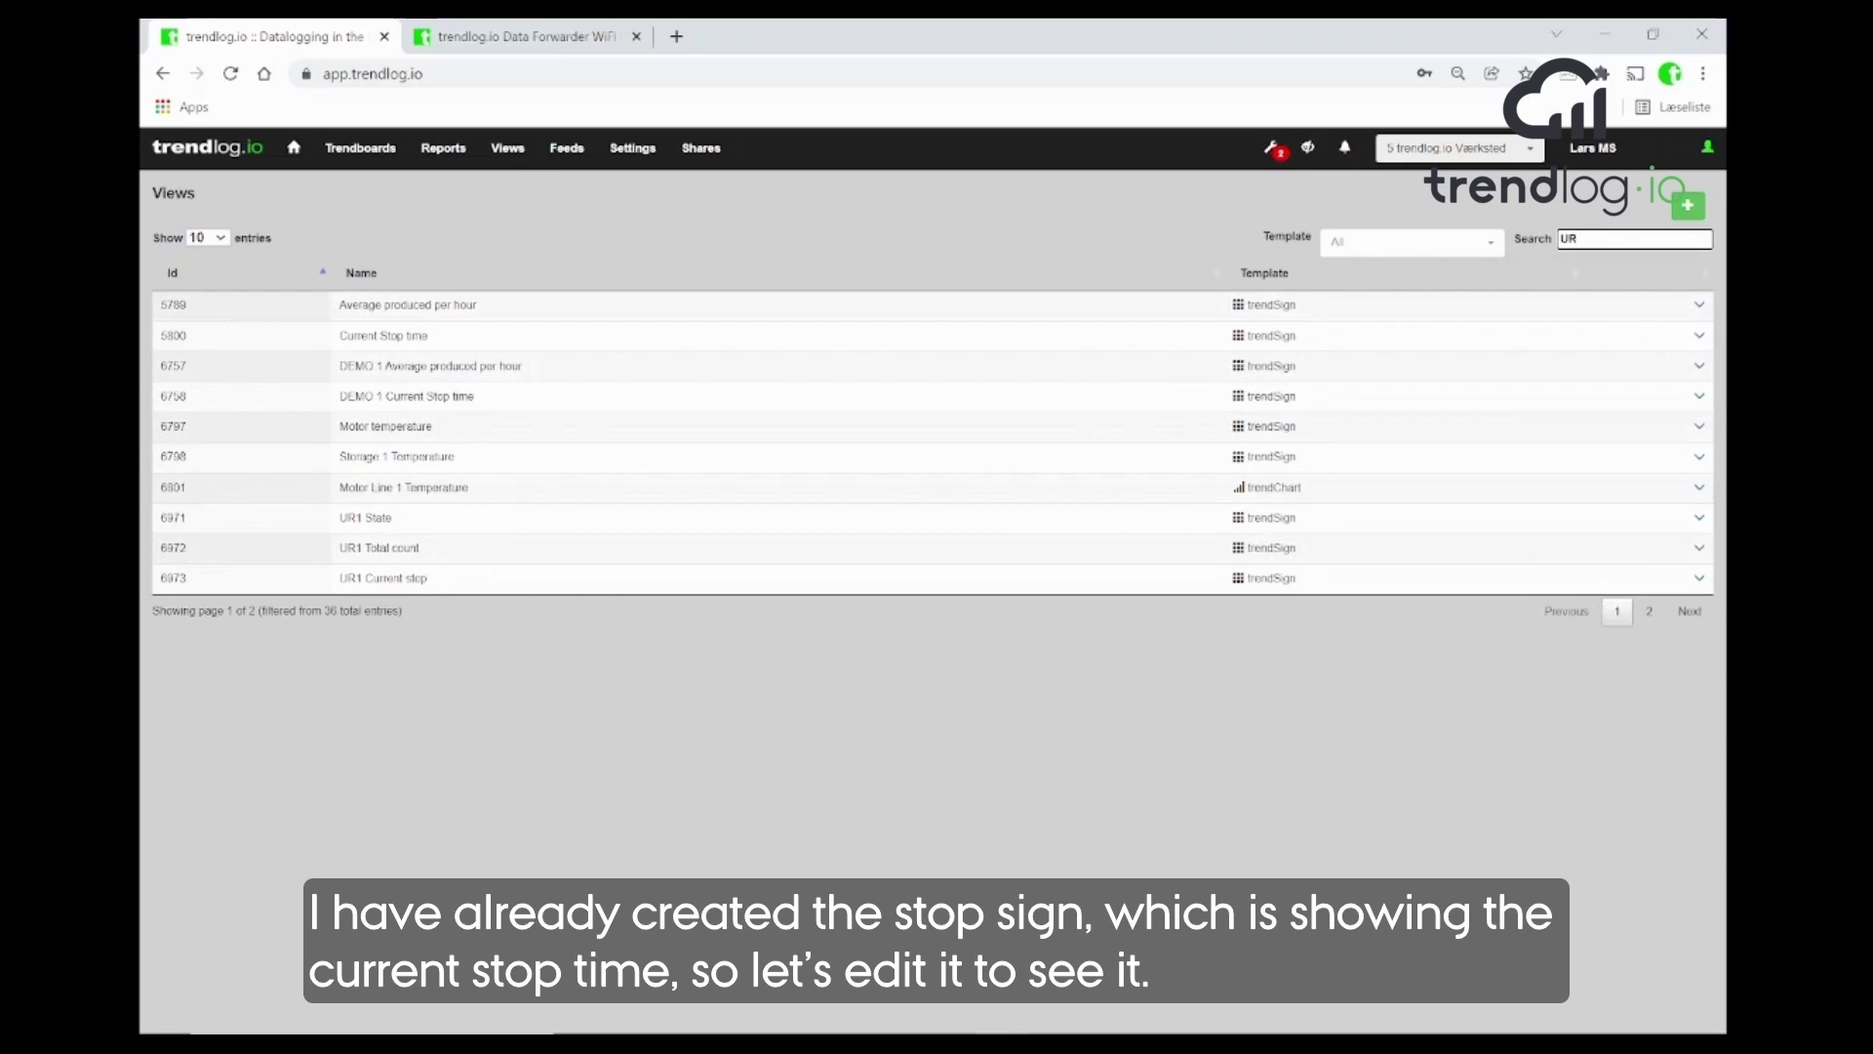
type("1")
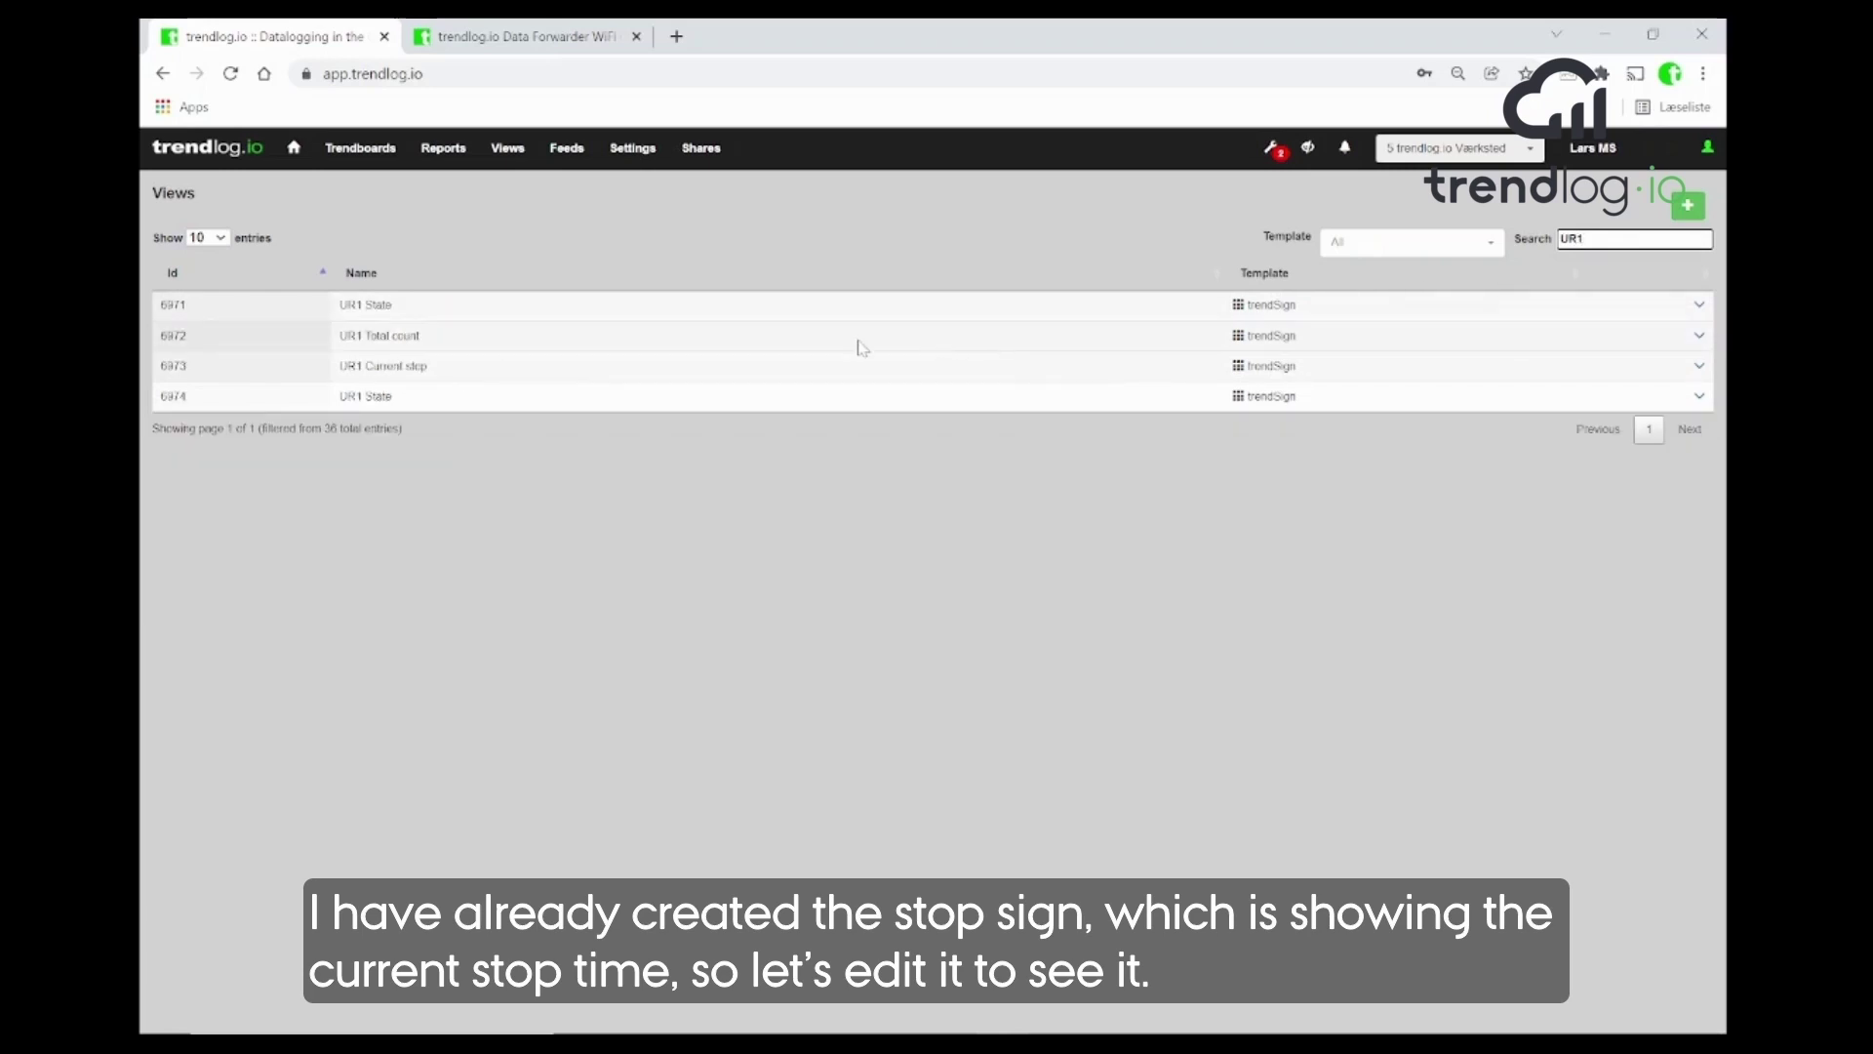
left_click(607, 373)
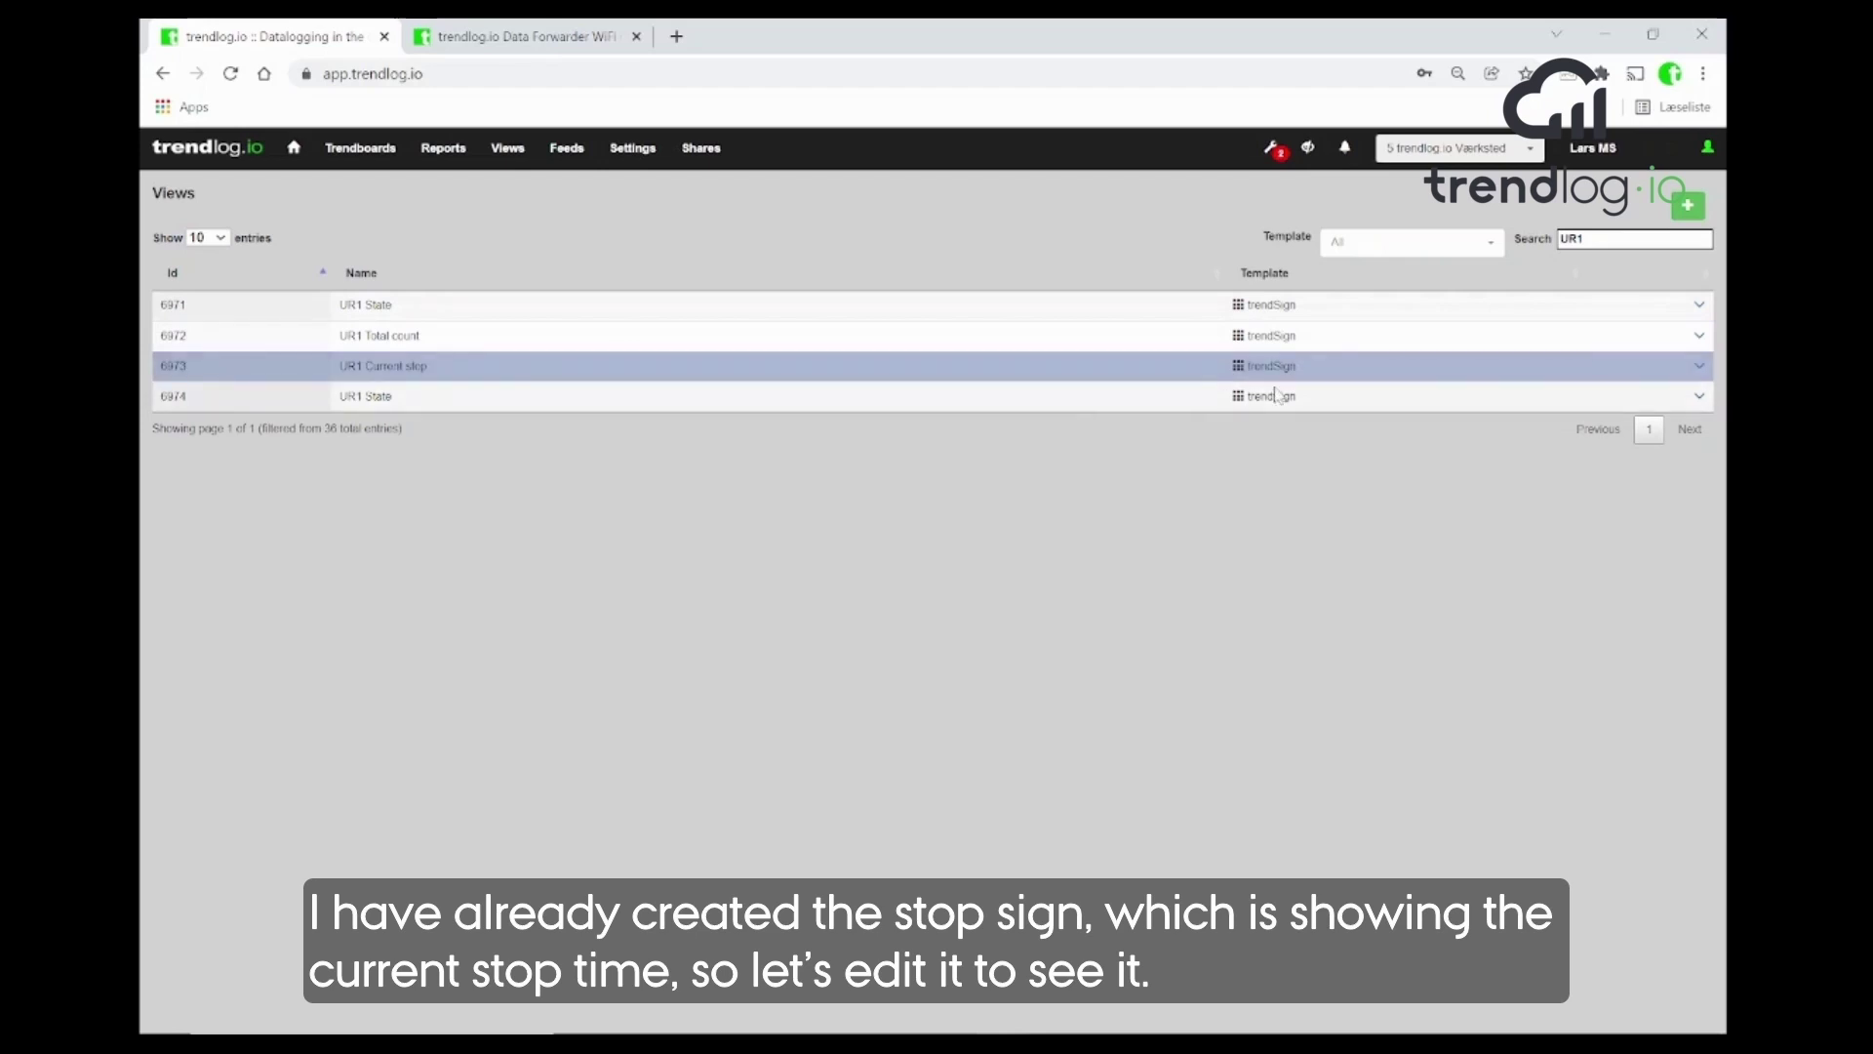
left_click(1699, 368)
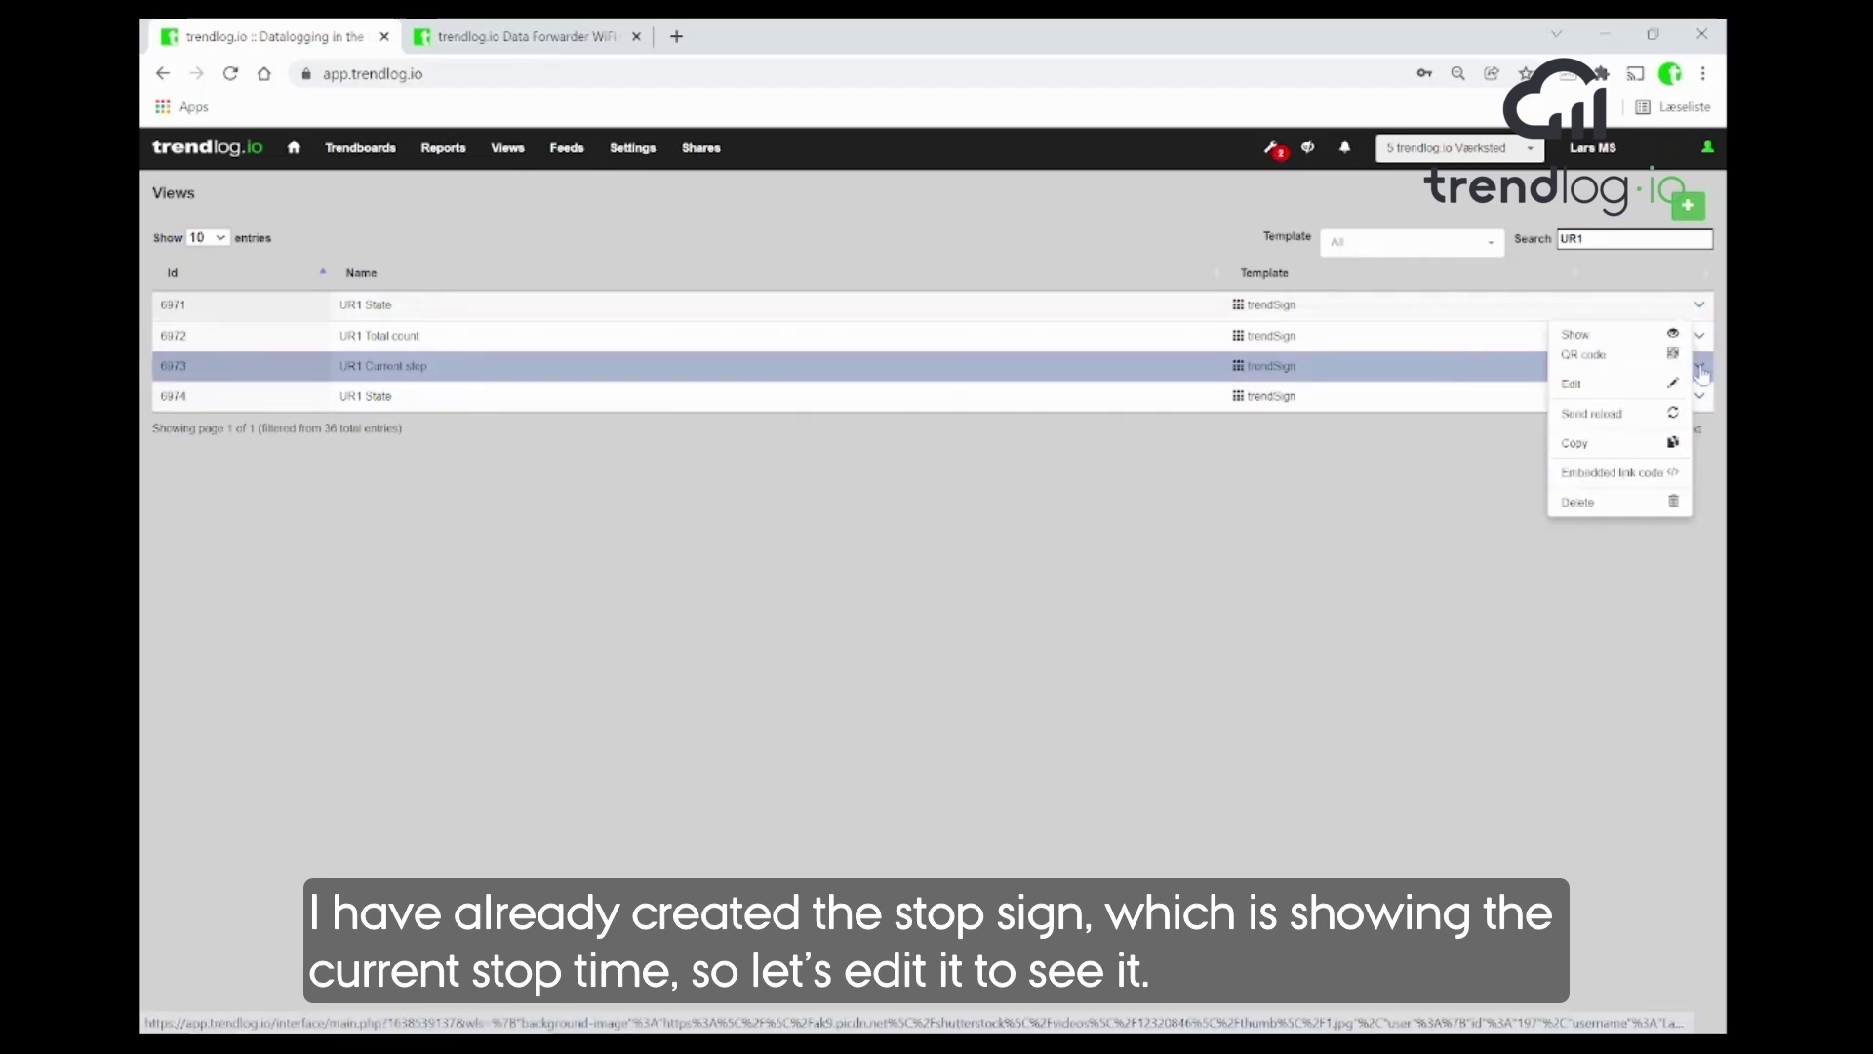
left_click(1597, 390)
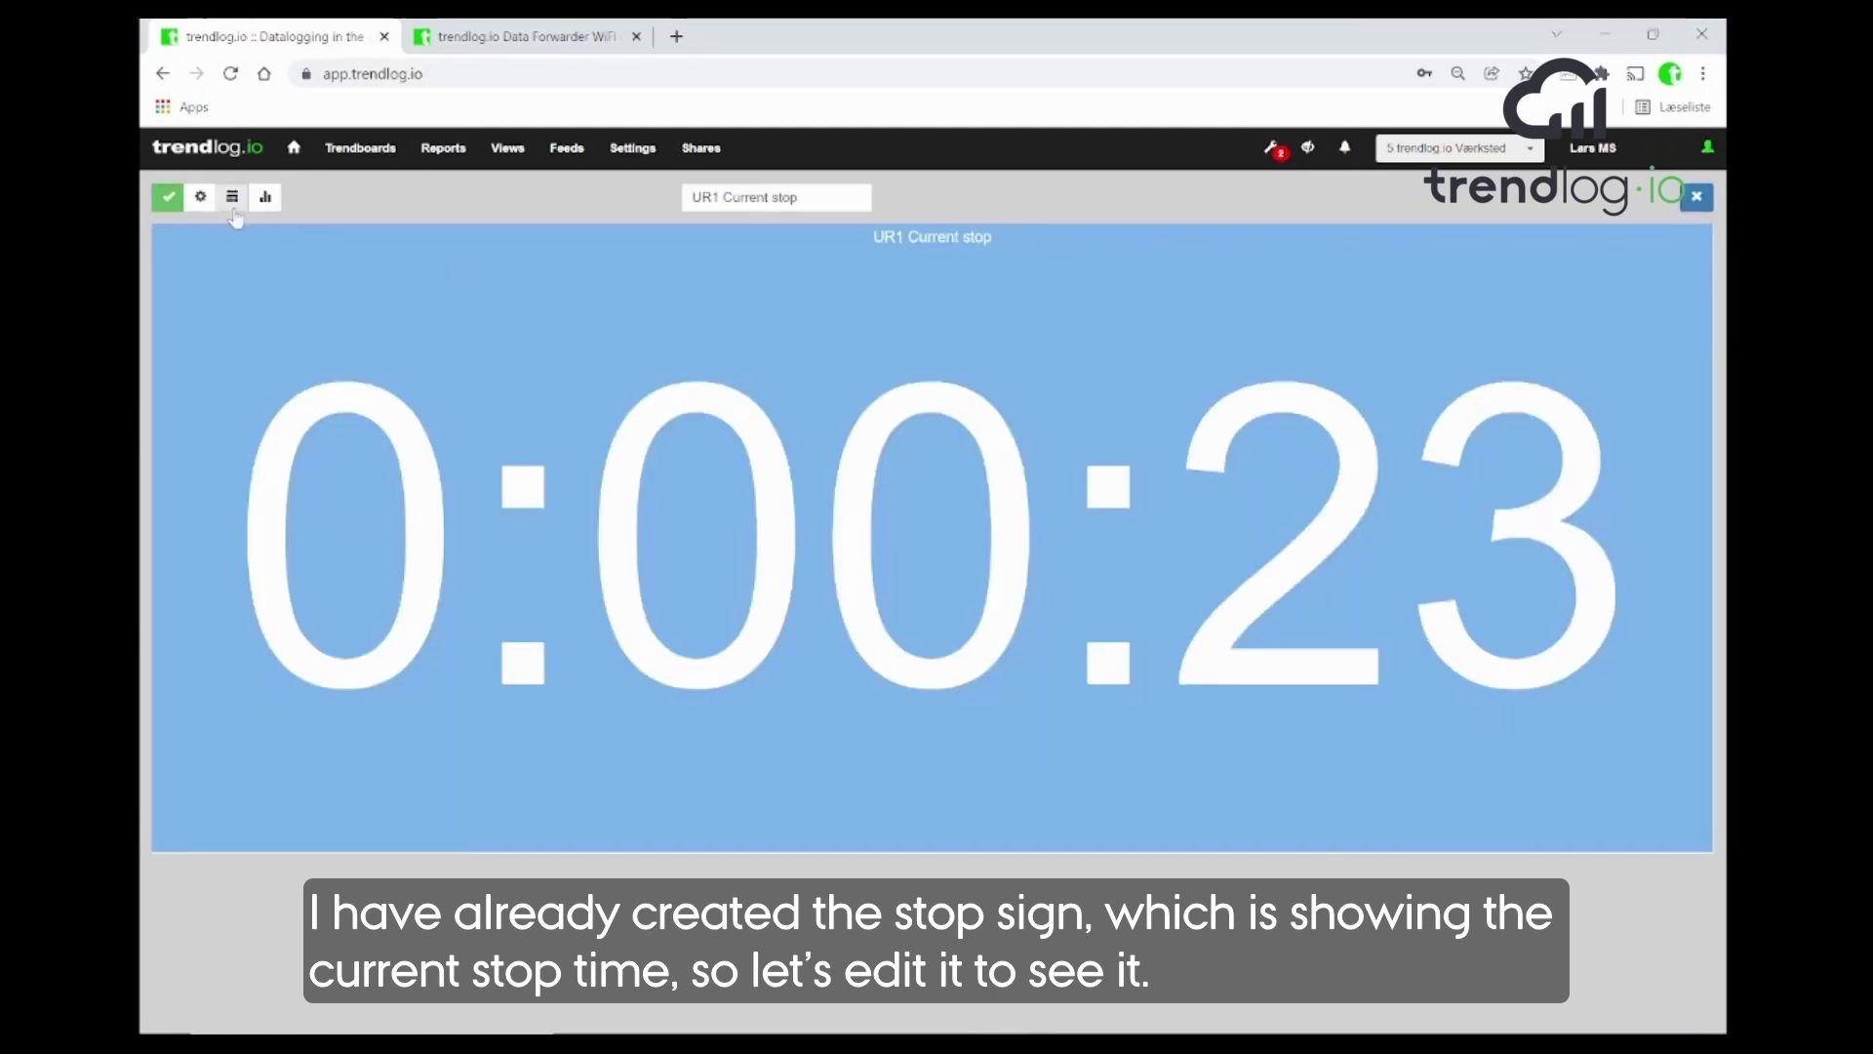
- Check the UR1 Current stop sign's data feed and its selected date view, leaving both settings without changes
left_click(201, 198)
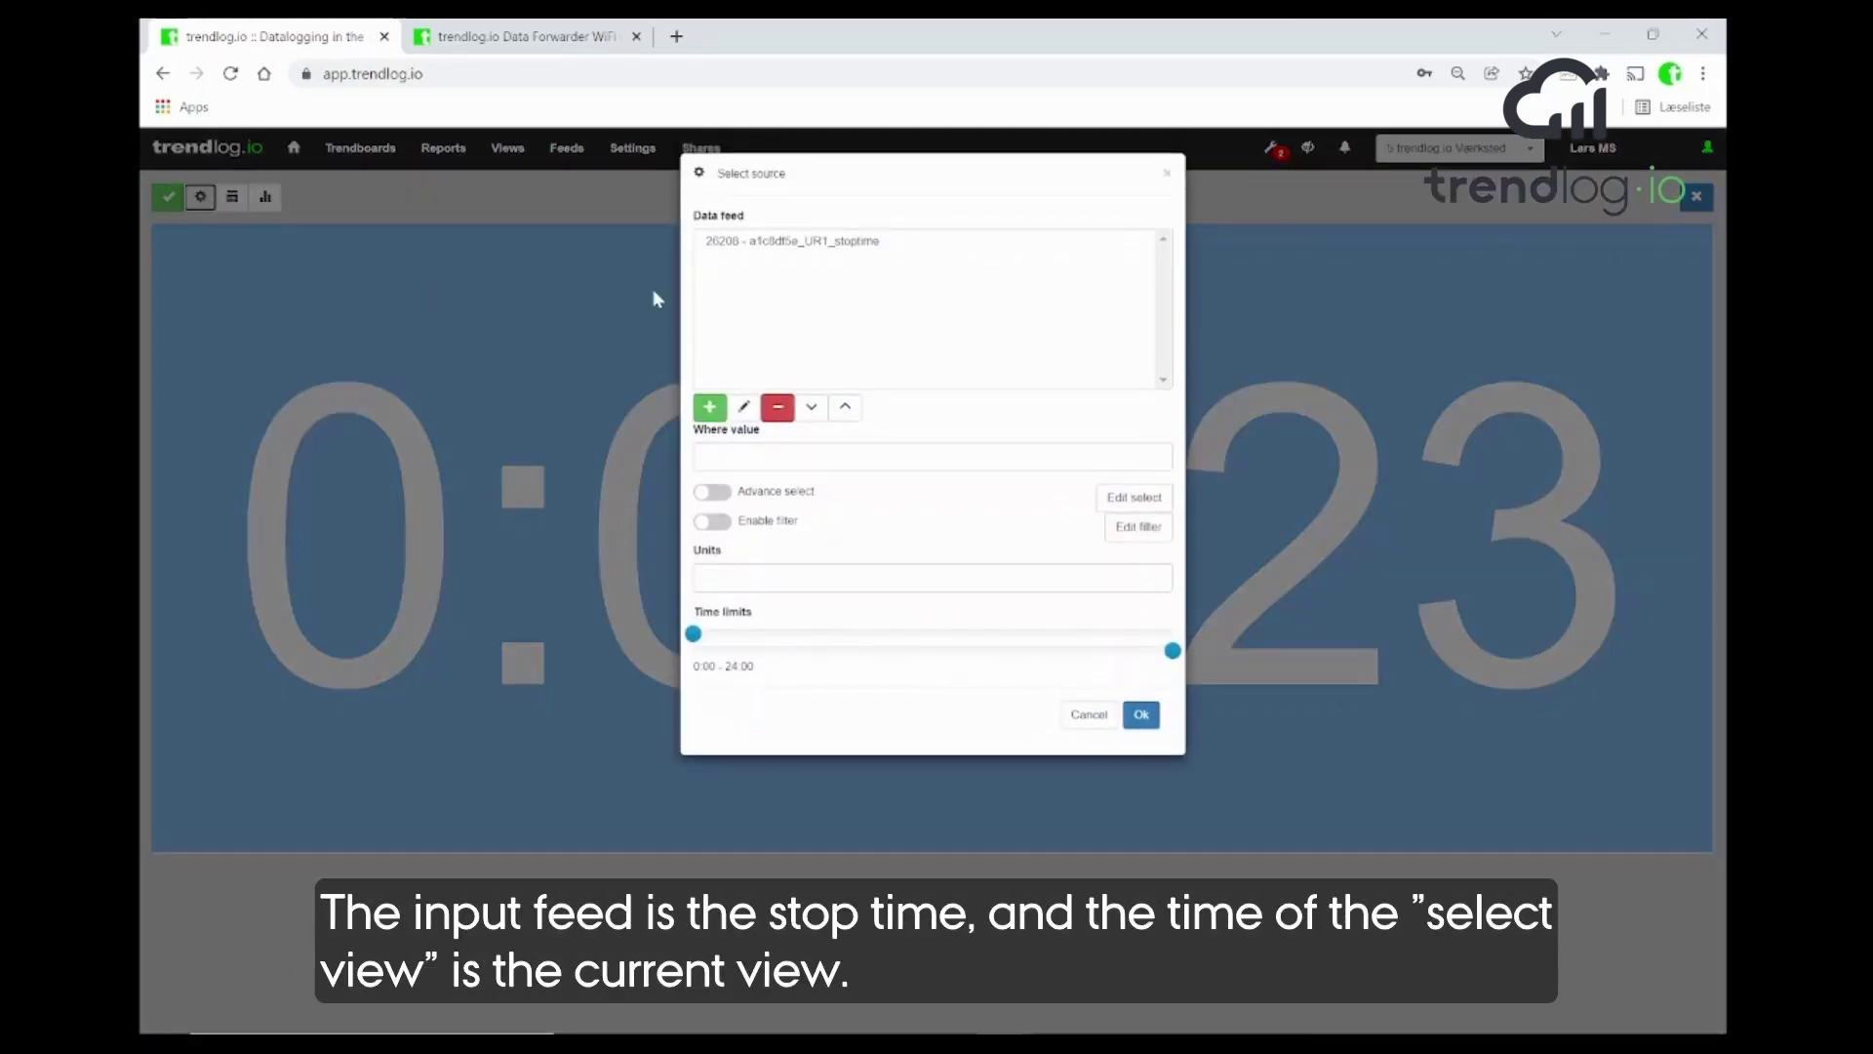
left_click(772, 252)
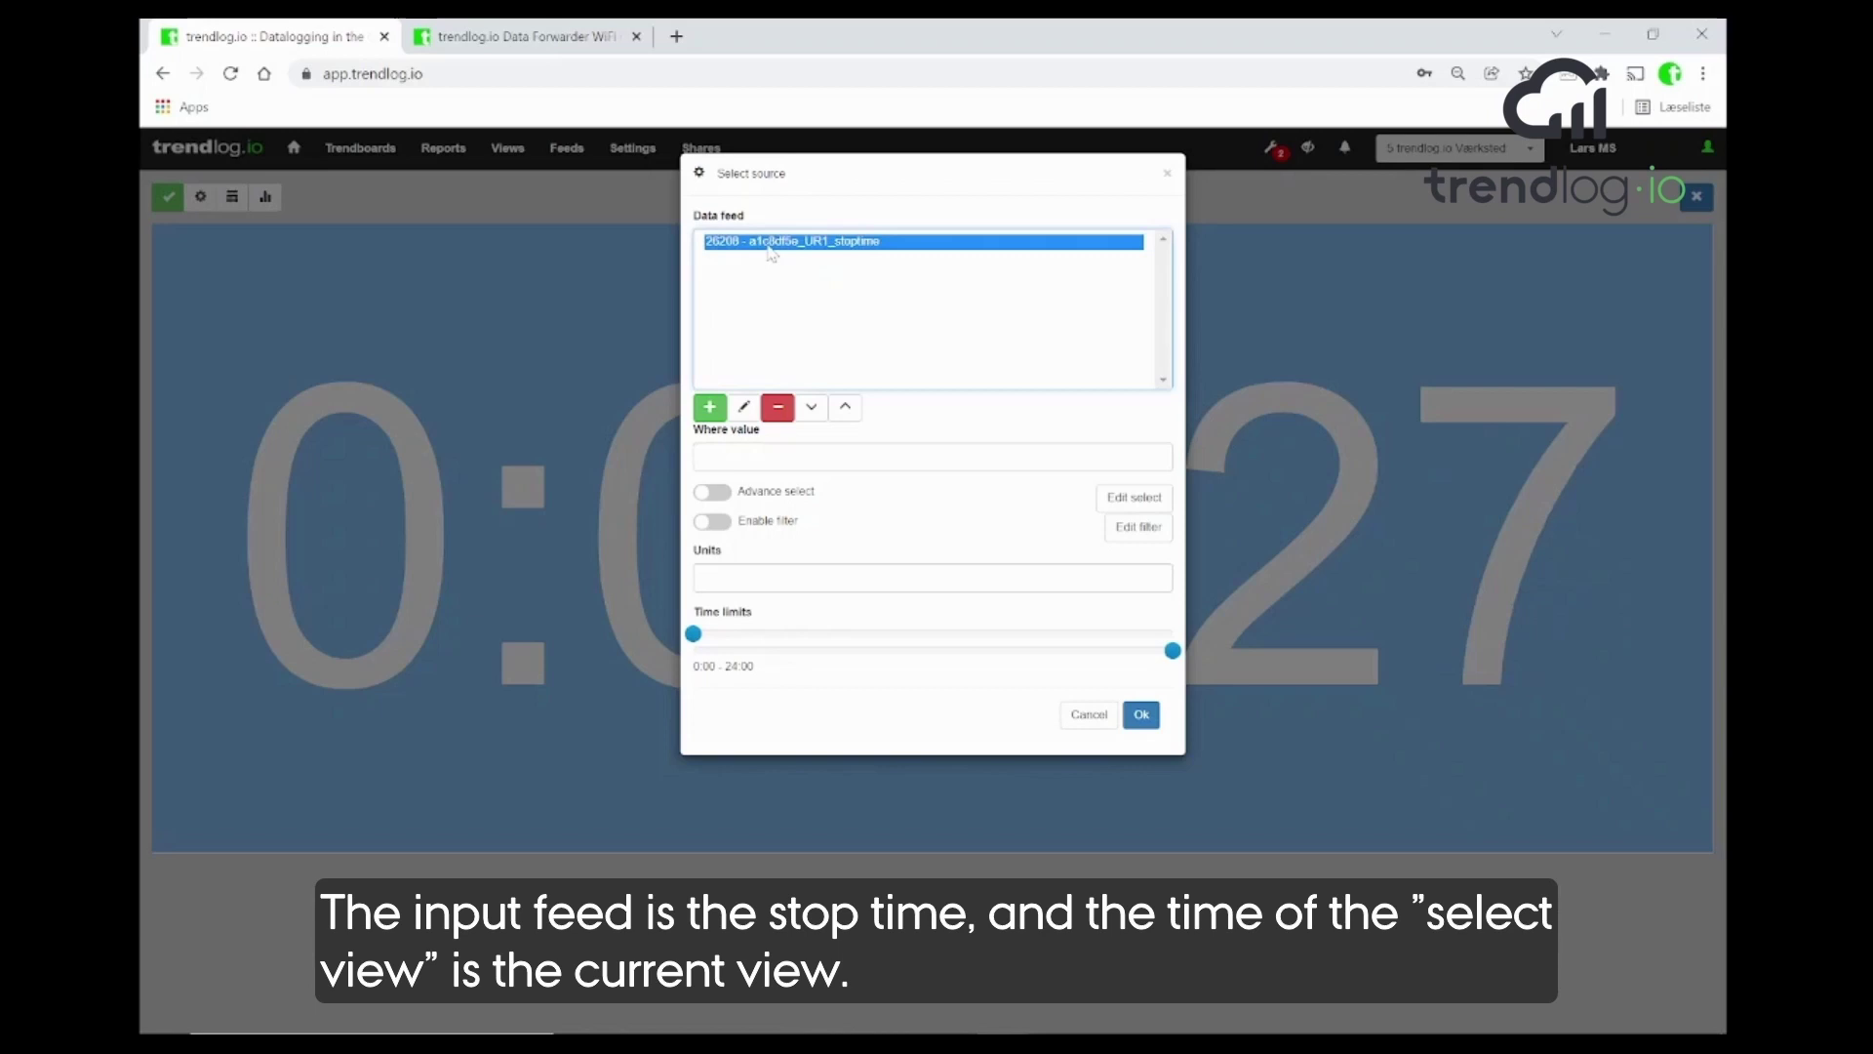
left_click(1080, 722)
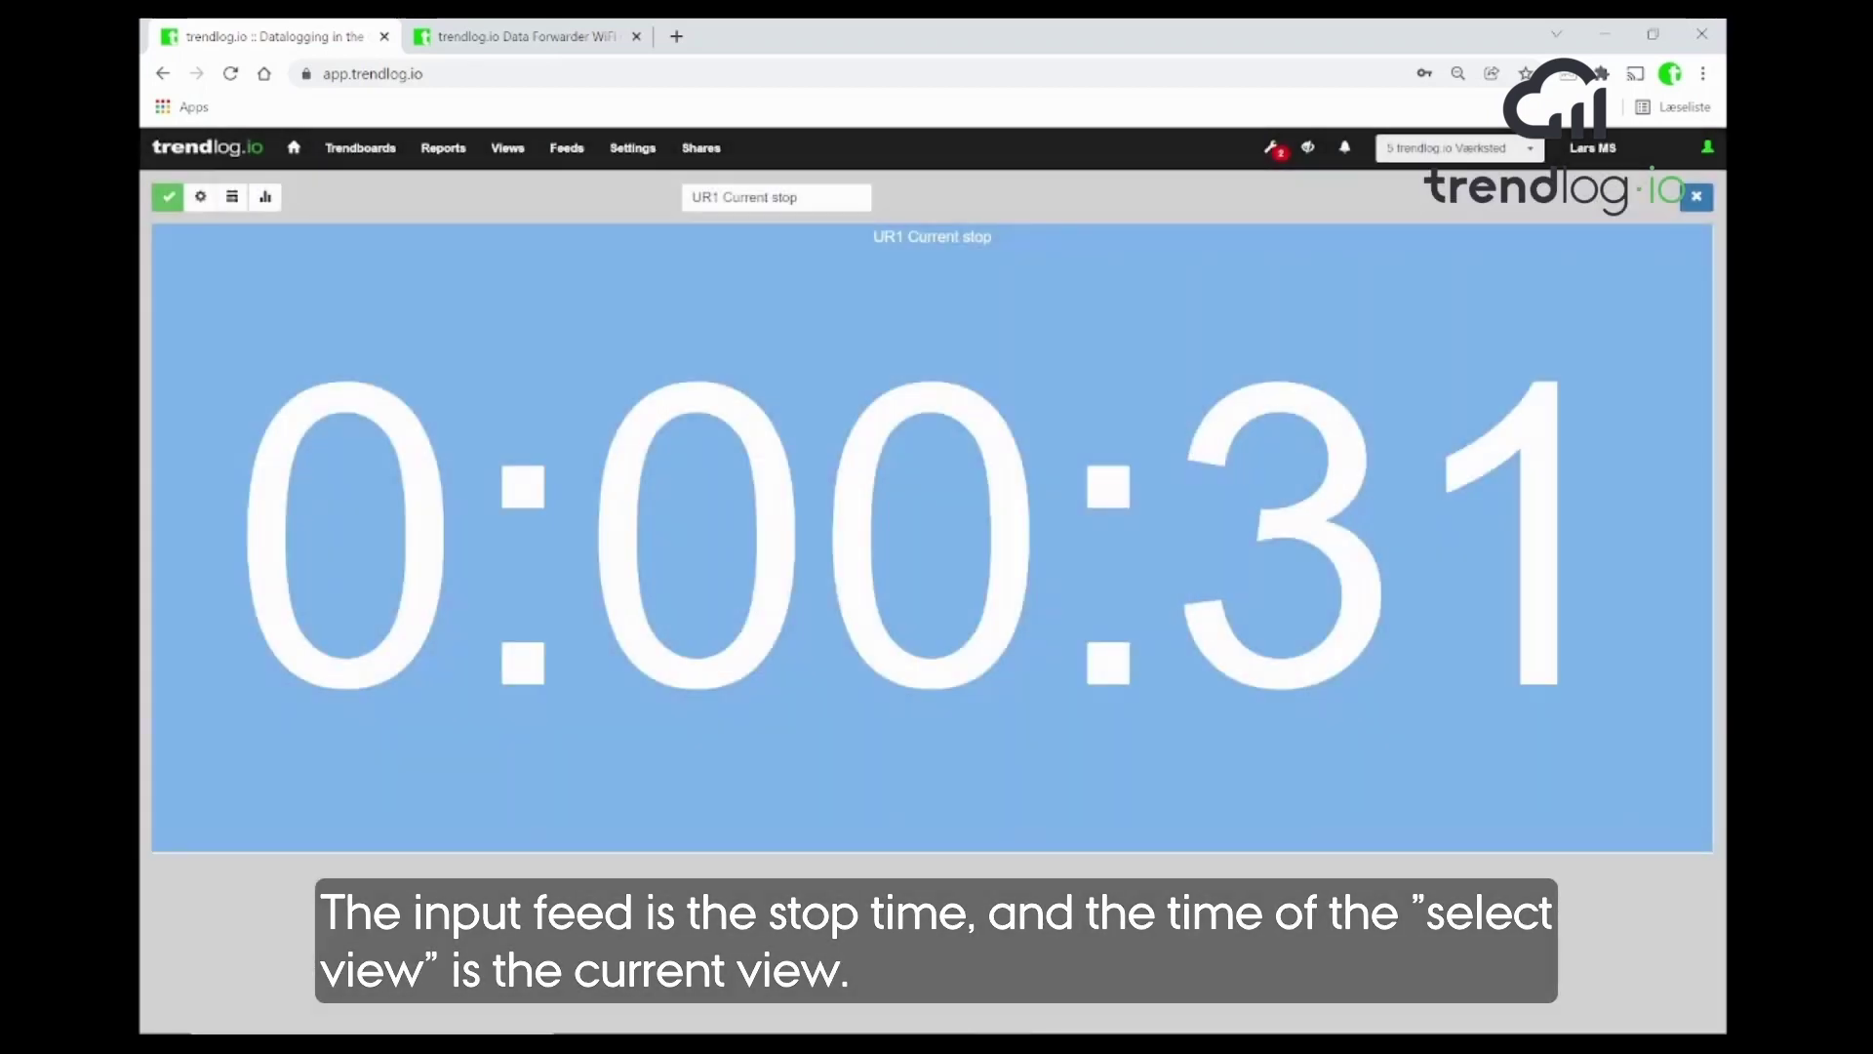
left_click(232, 198)
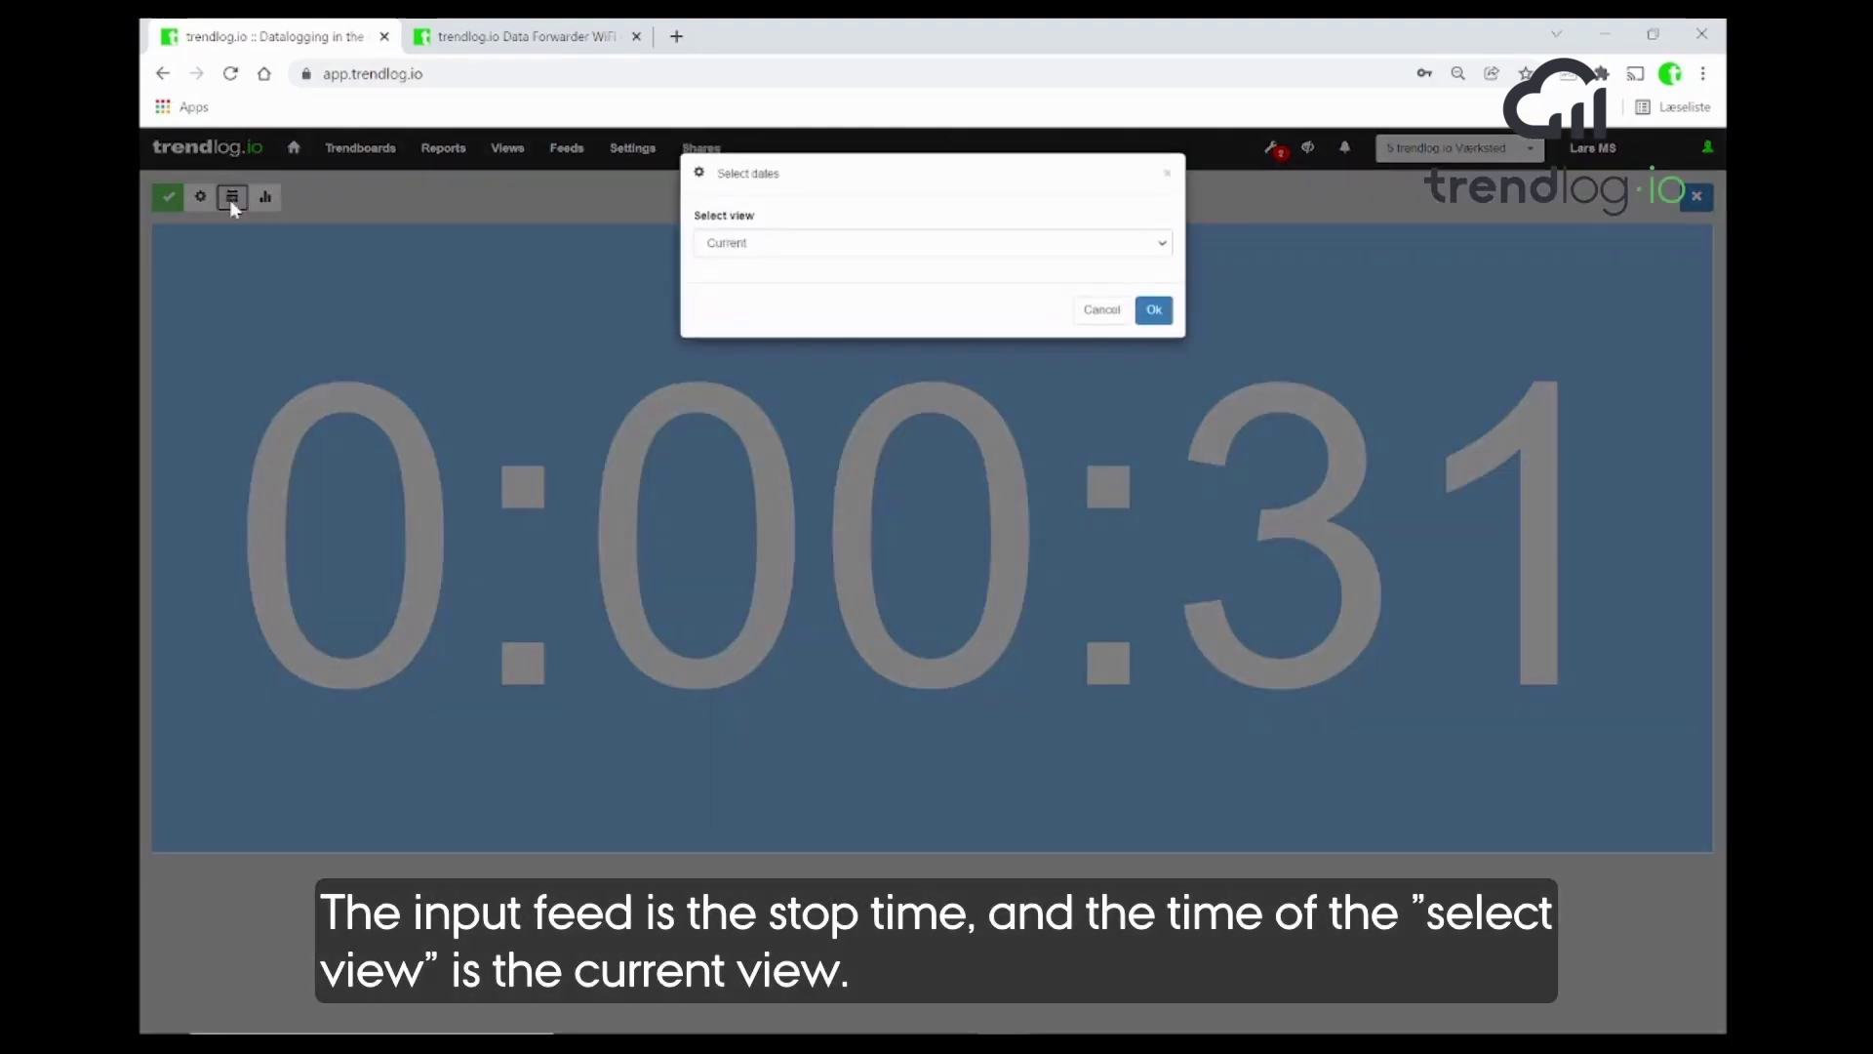
left_click(743, 245)
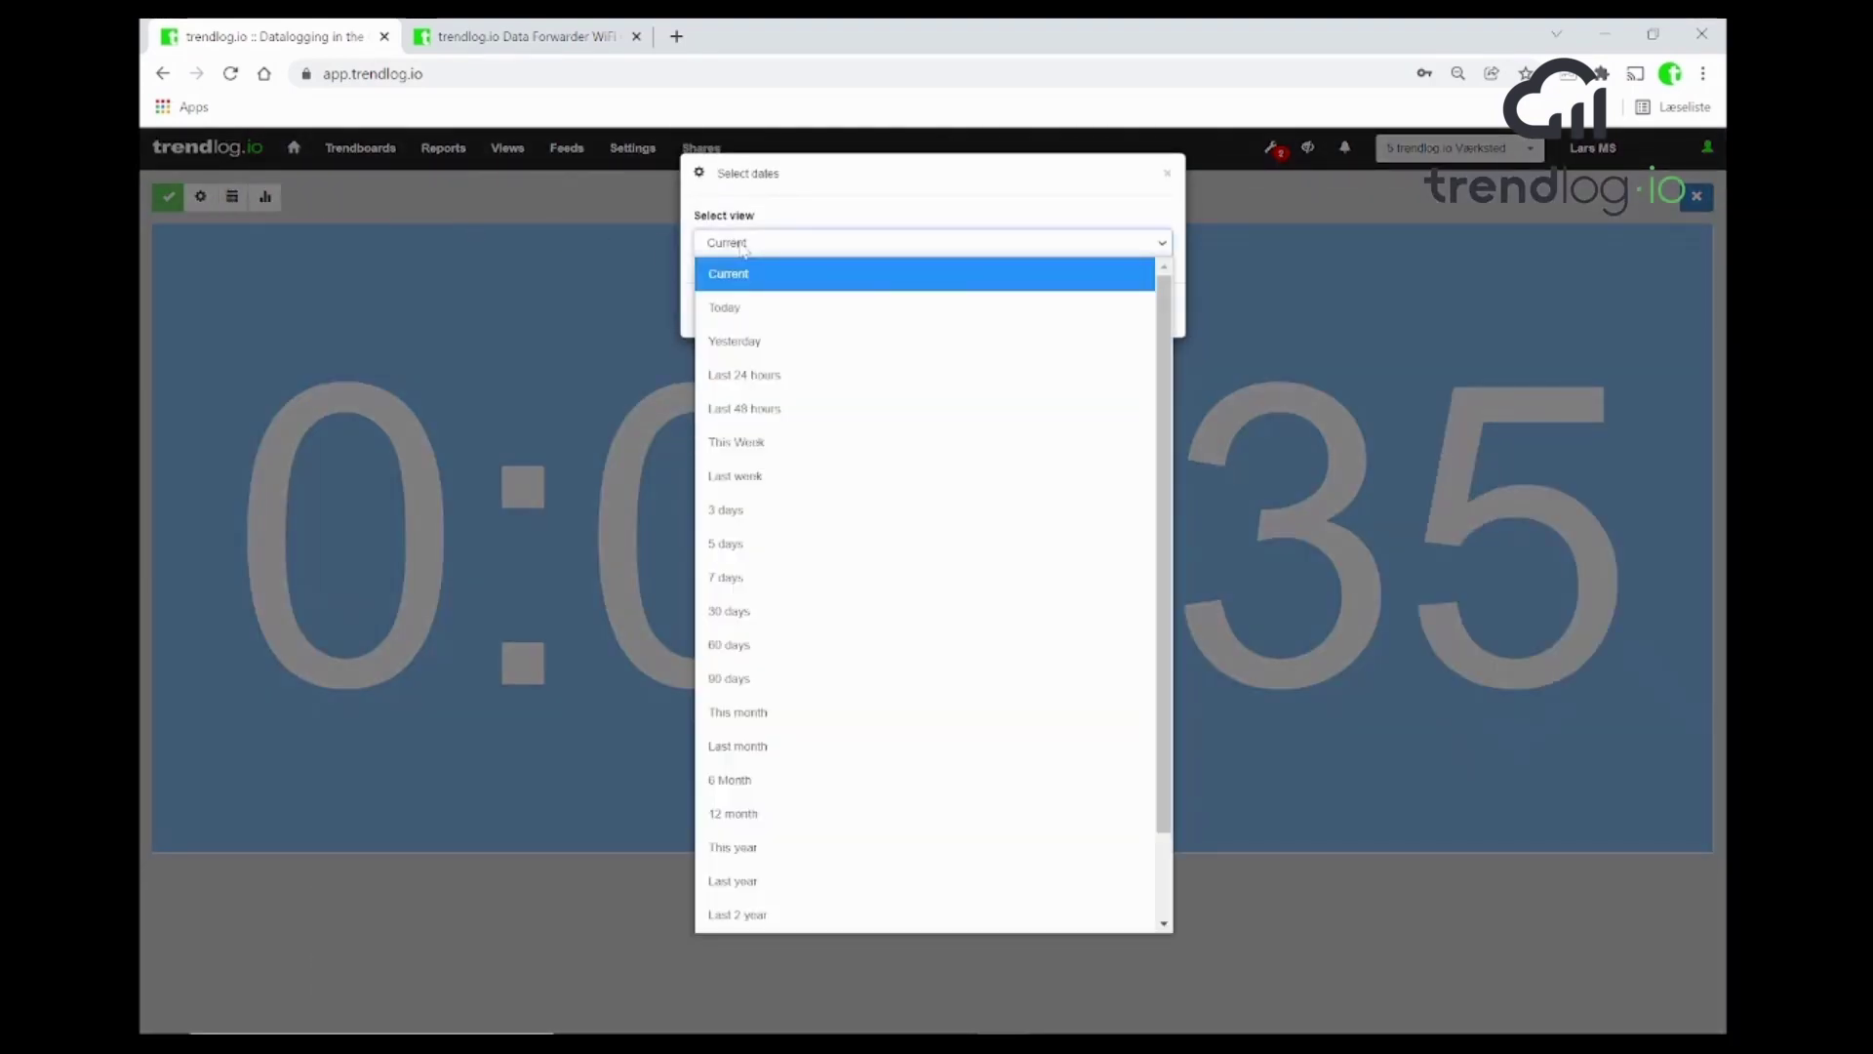
left_click(743, 245)
left_click(1100, 312)
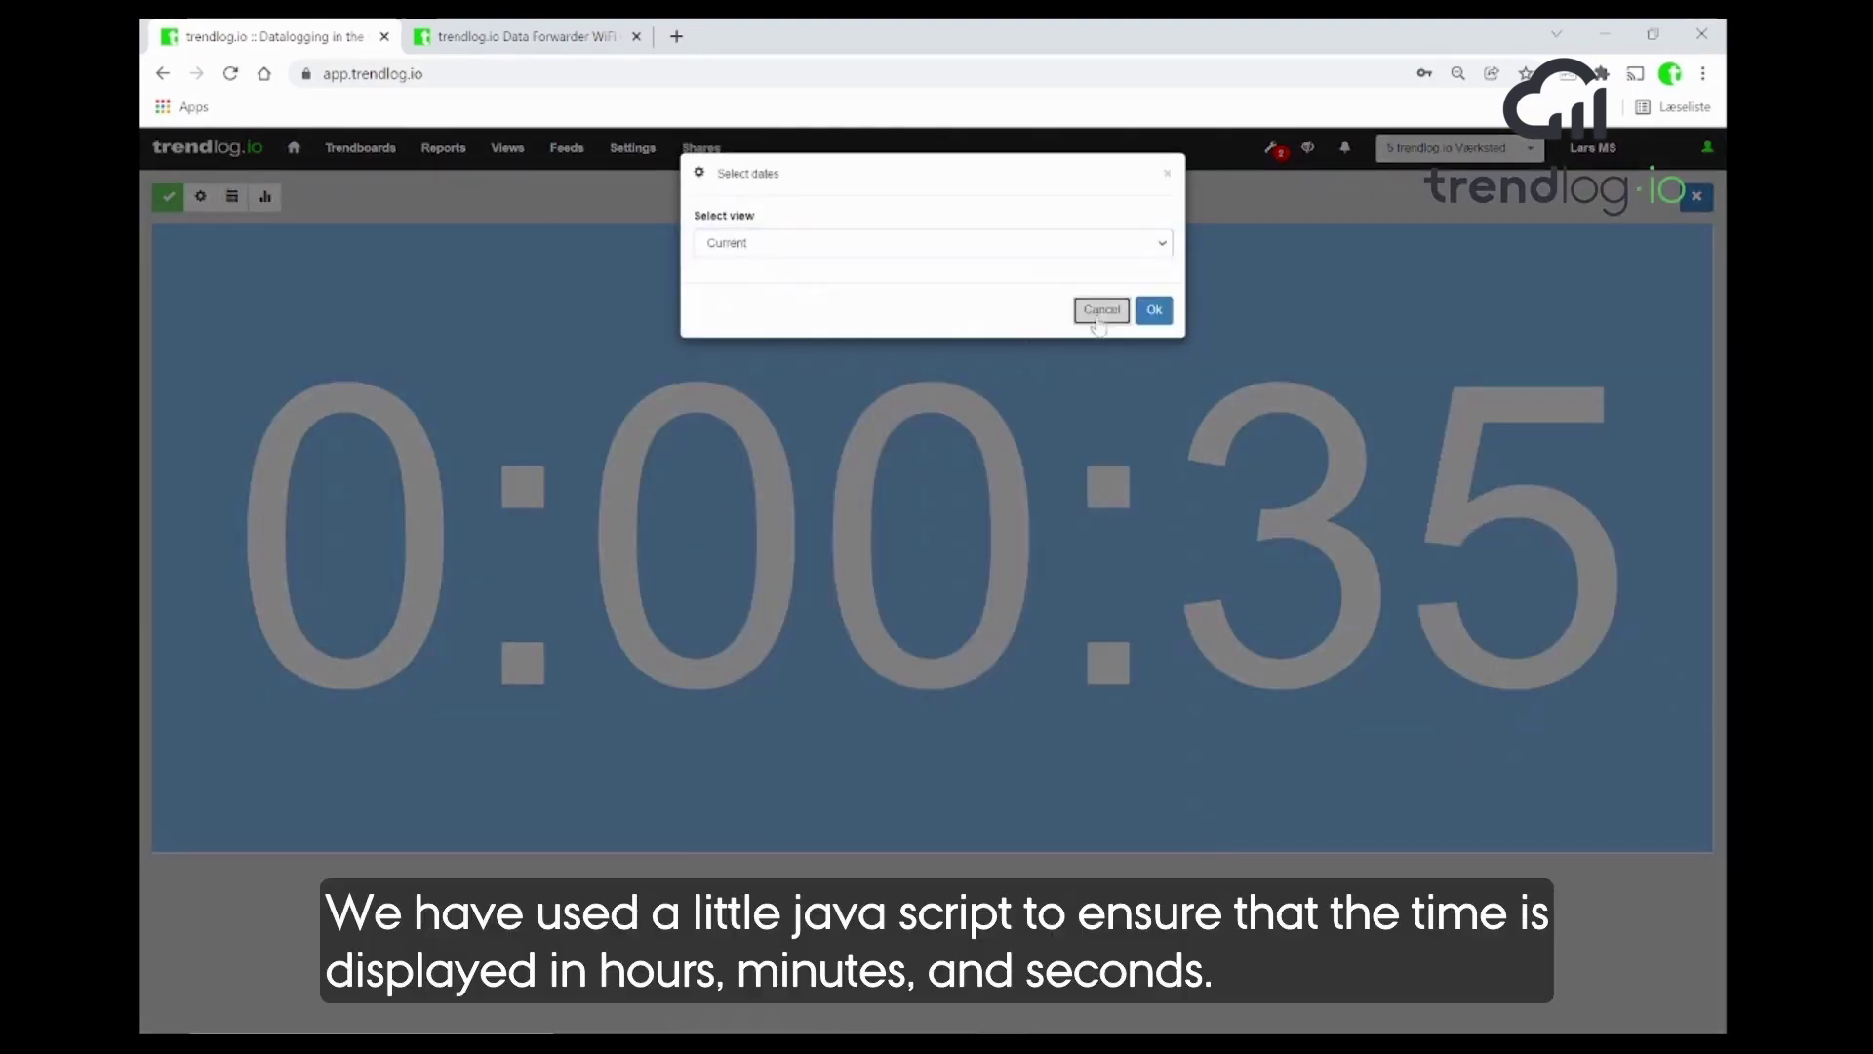
- Review the value format script in the UR1 Current stop sign's chart settings, accept the settings and save the view
left_click(265, 198)
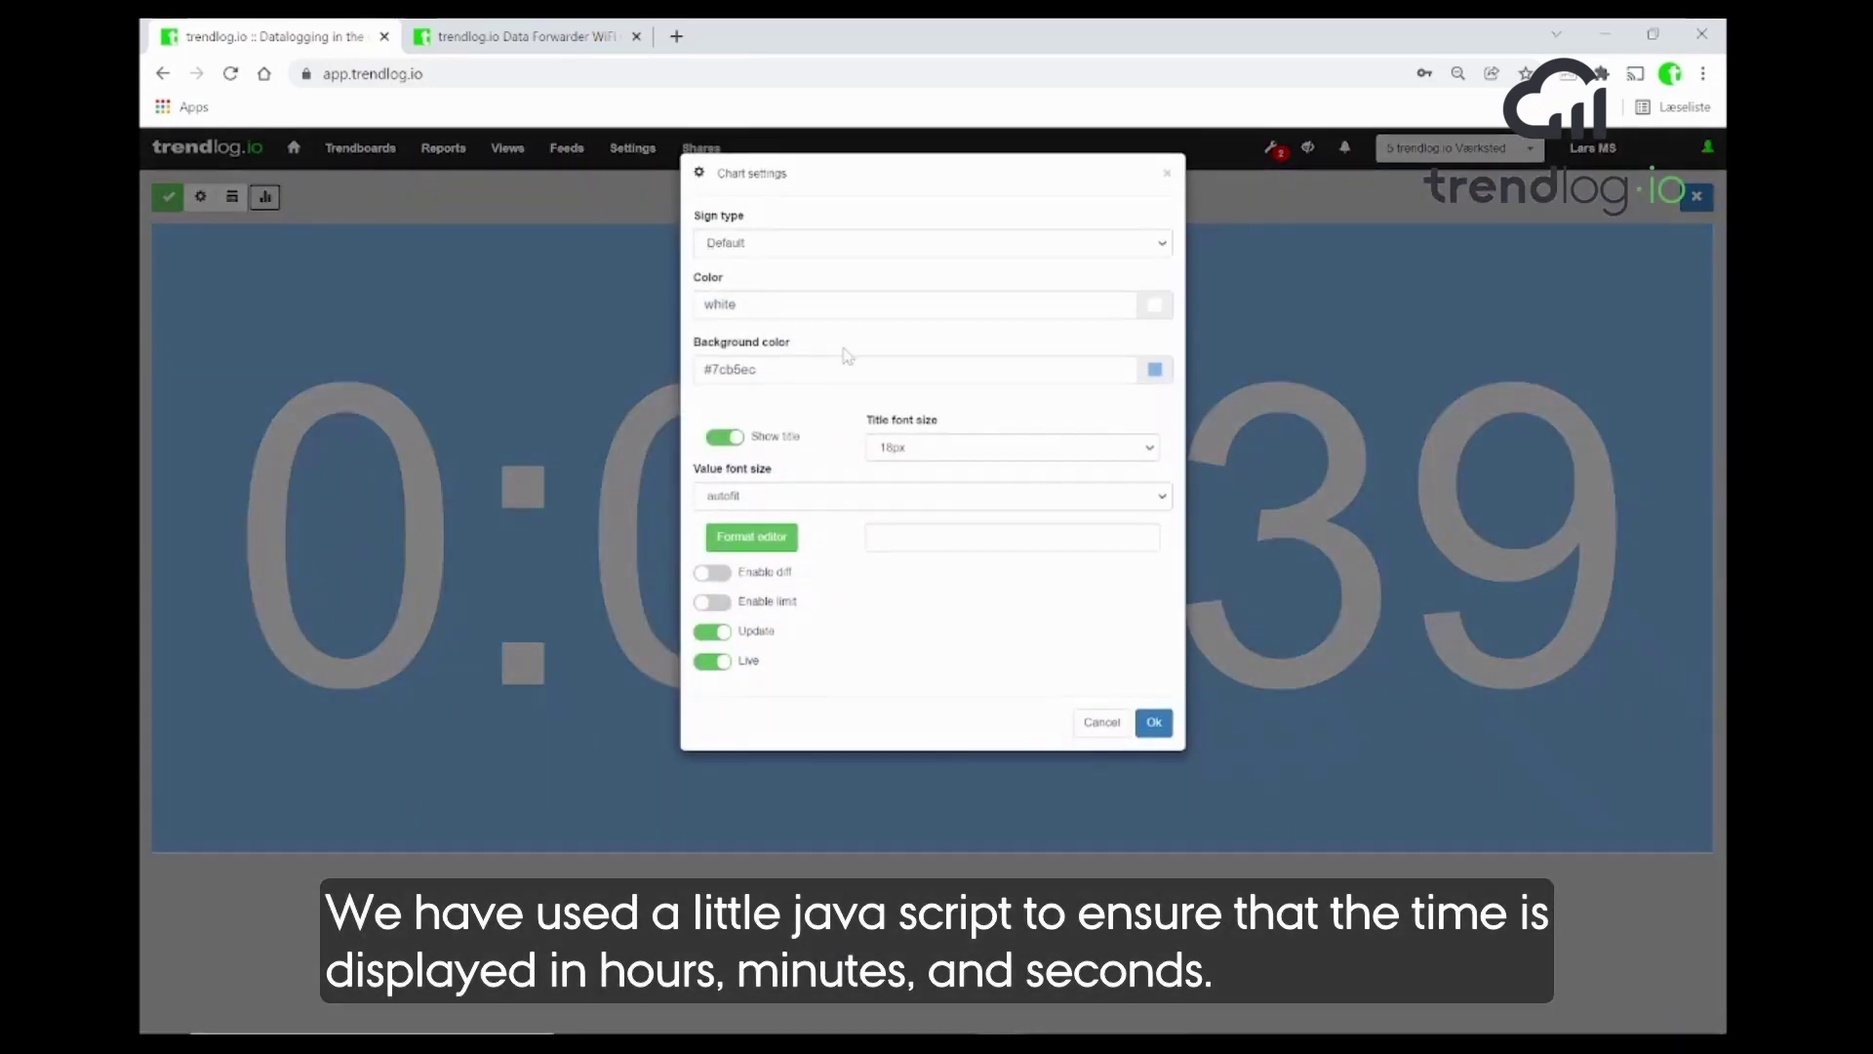
left_click(751, 537)
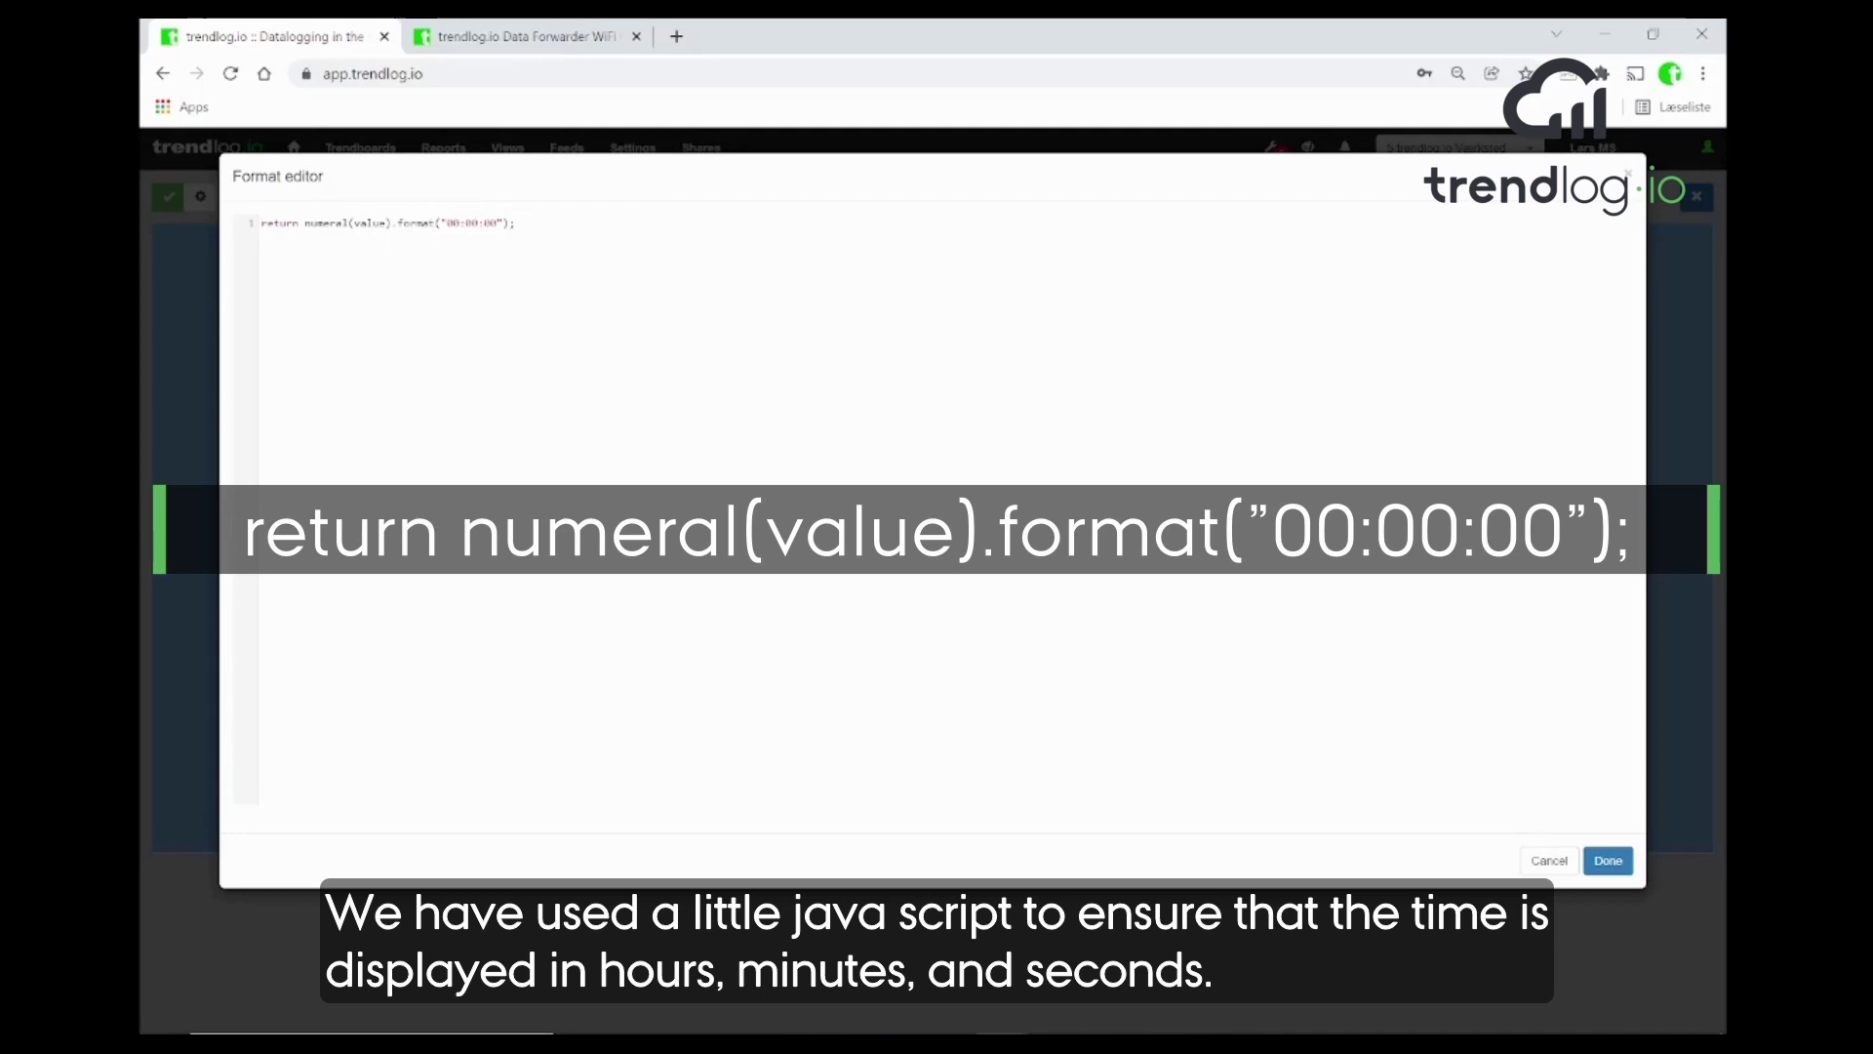
left_click(1608, 860)
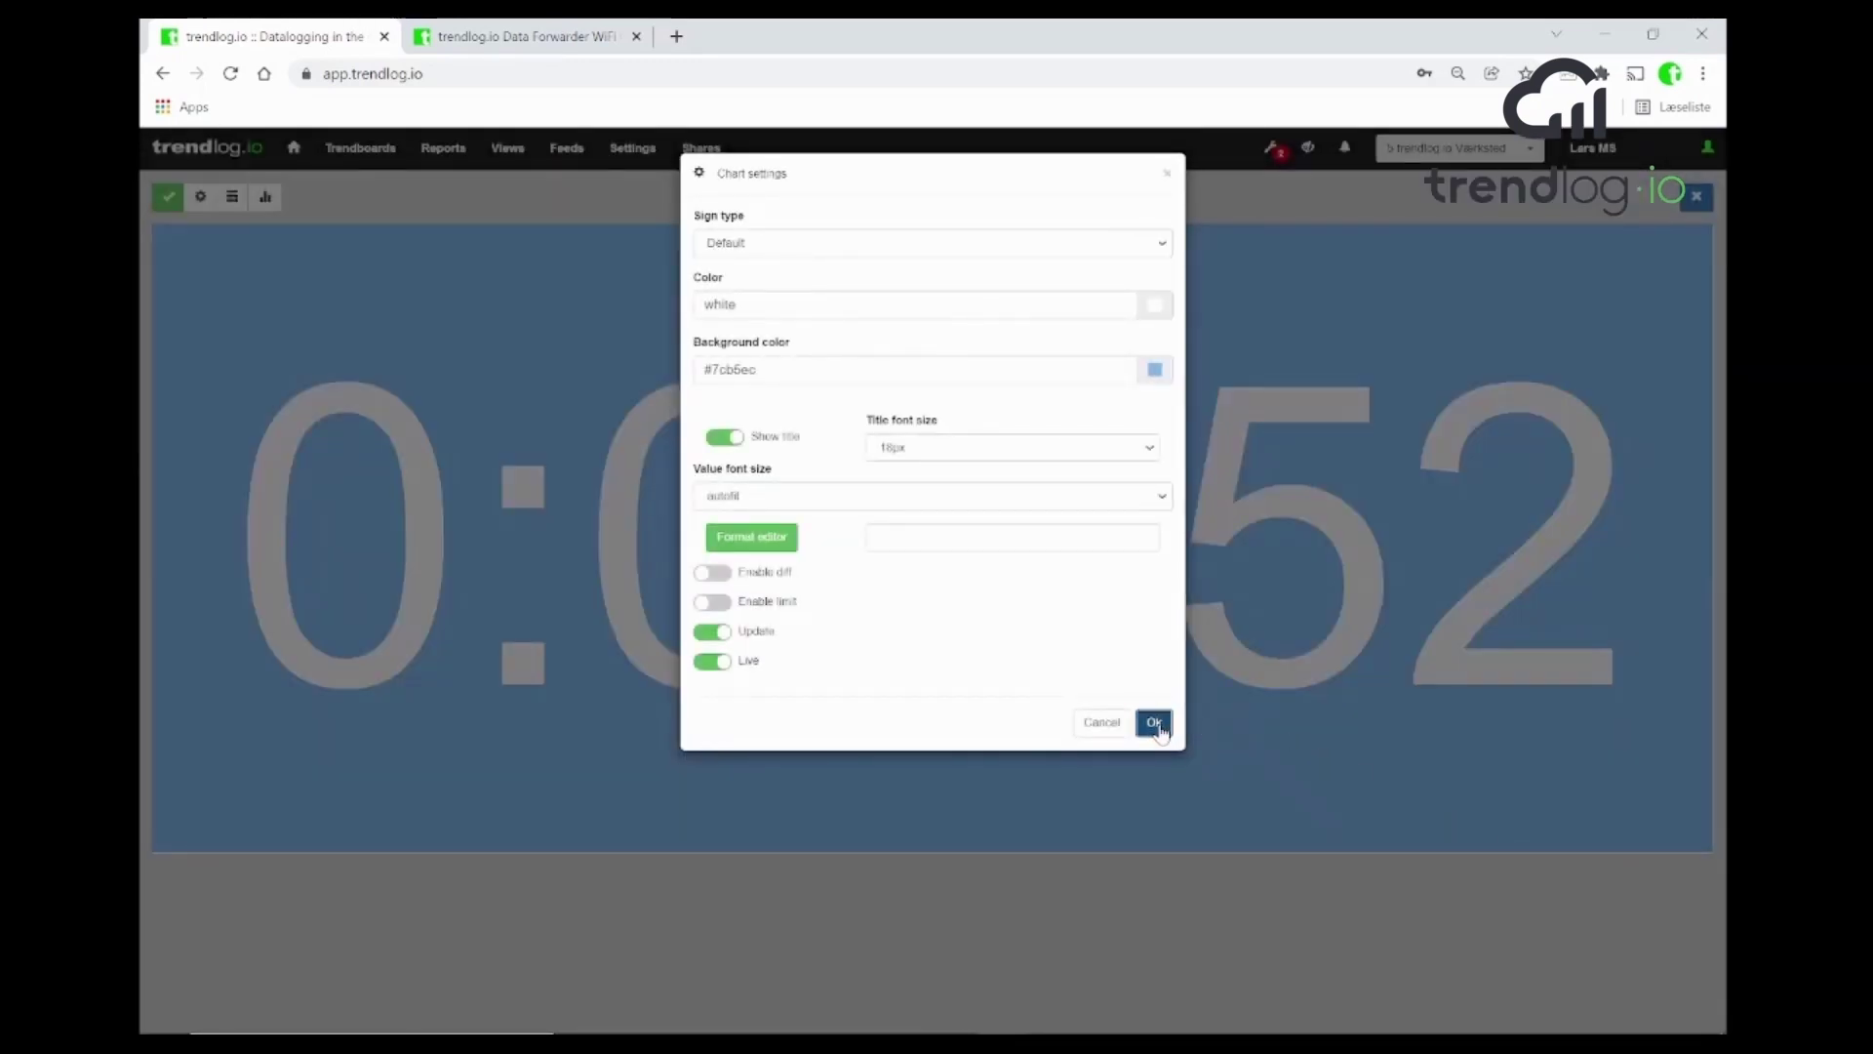
left_click(1154, 722)
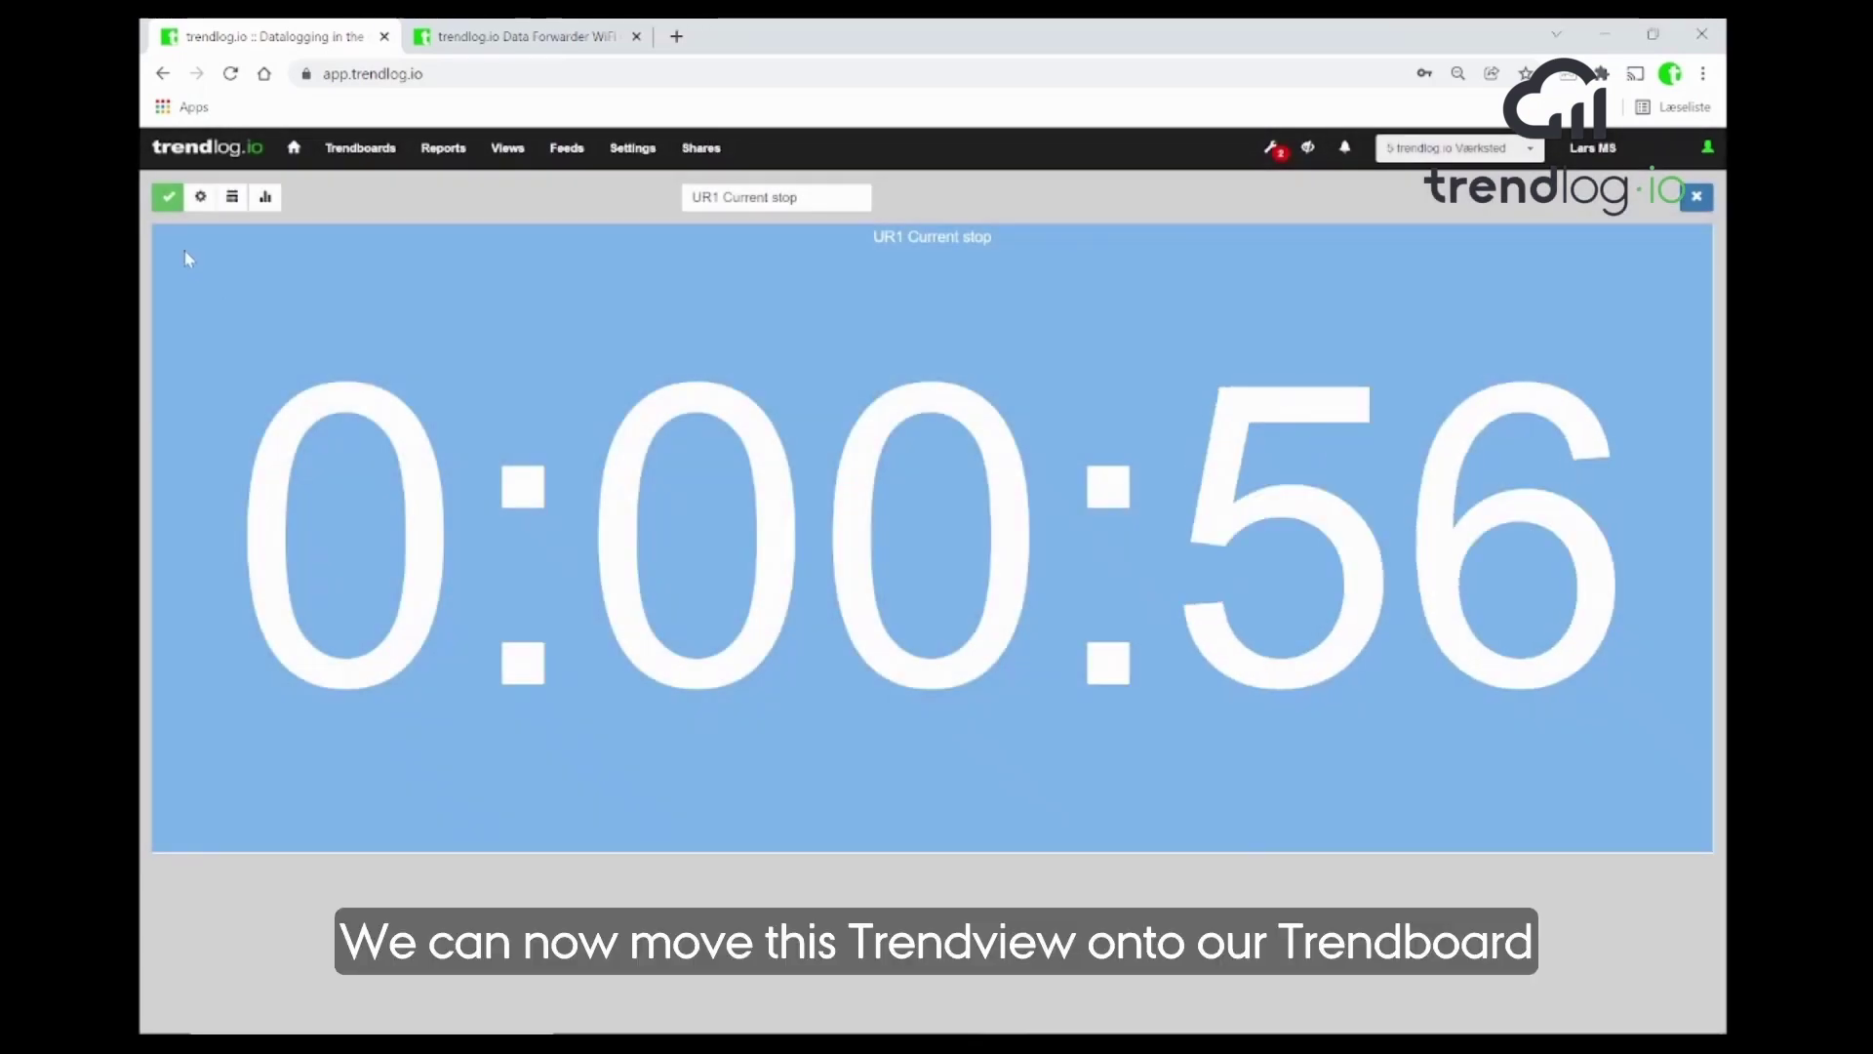
left_click(166, 198)
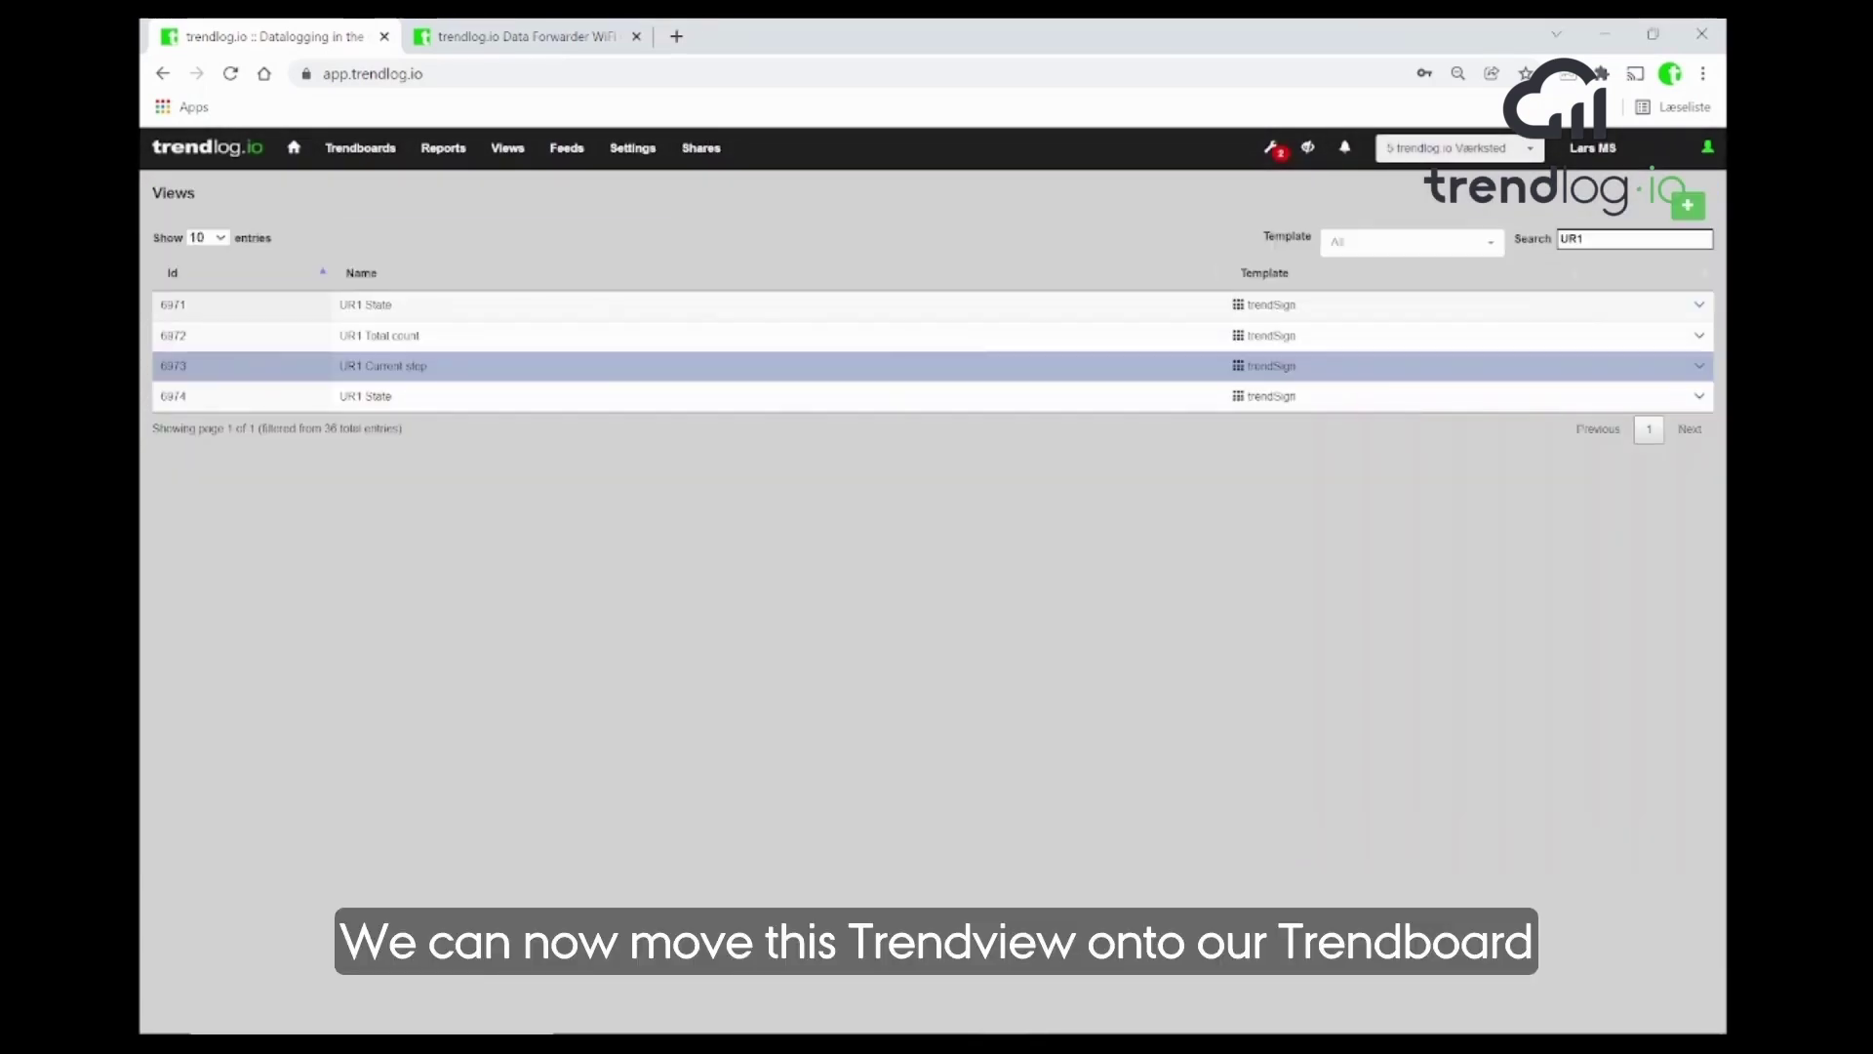
- Open the UR1 Trendboard for editing and add a new tile showing the UR1 Current stop view
left_click(360, 147)
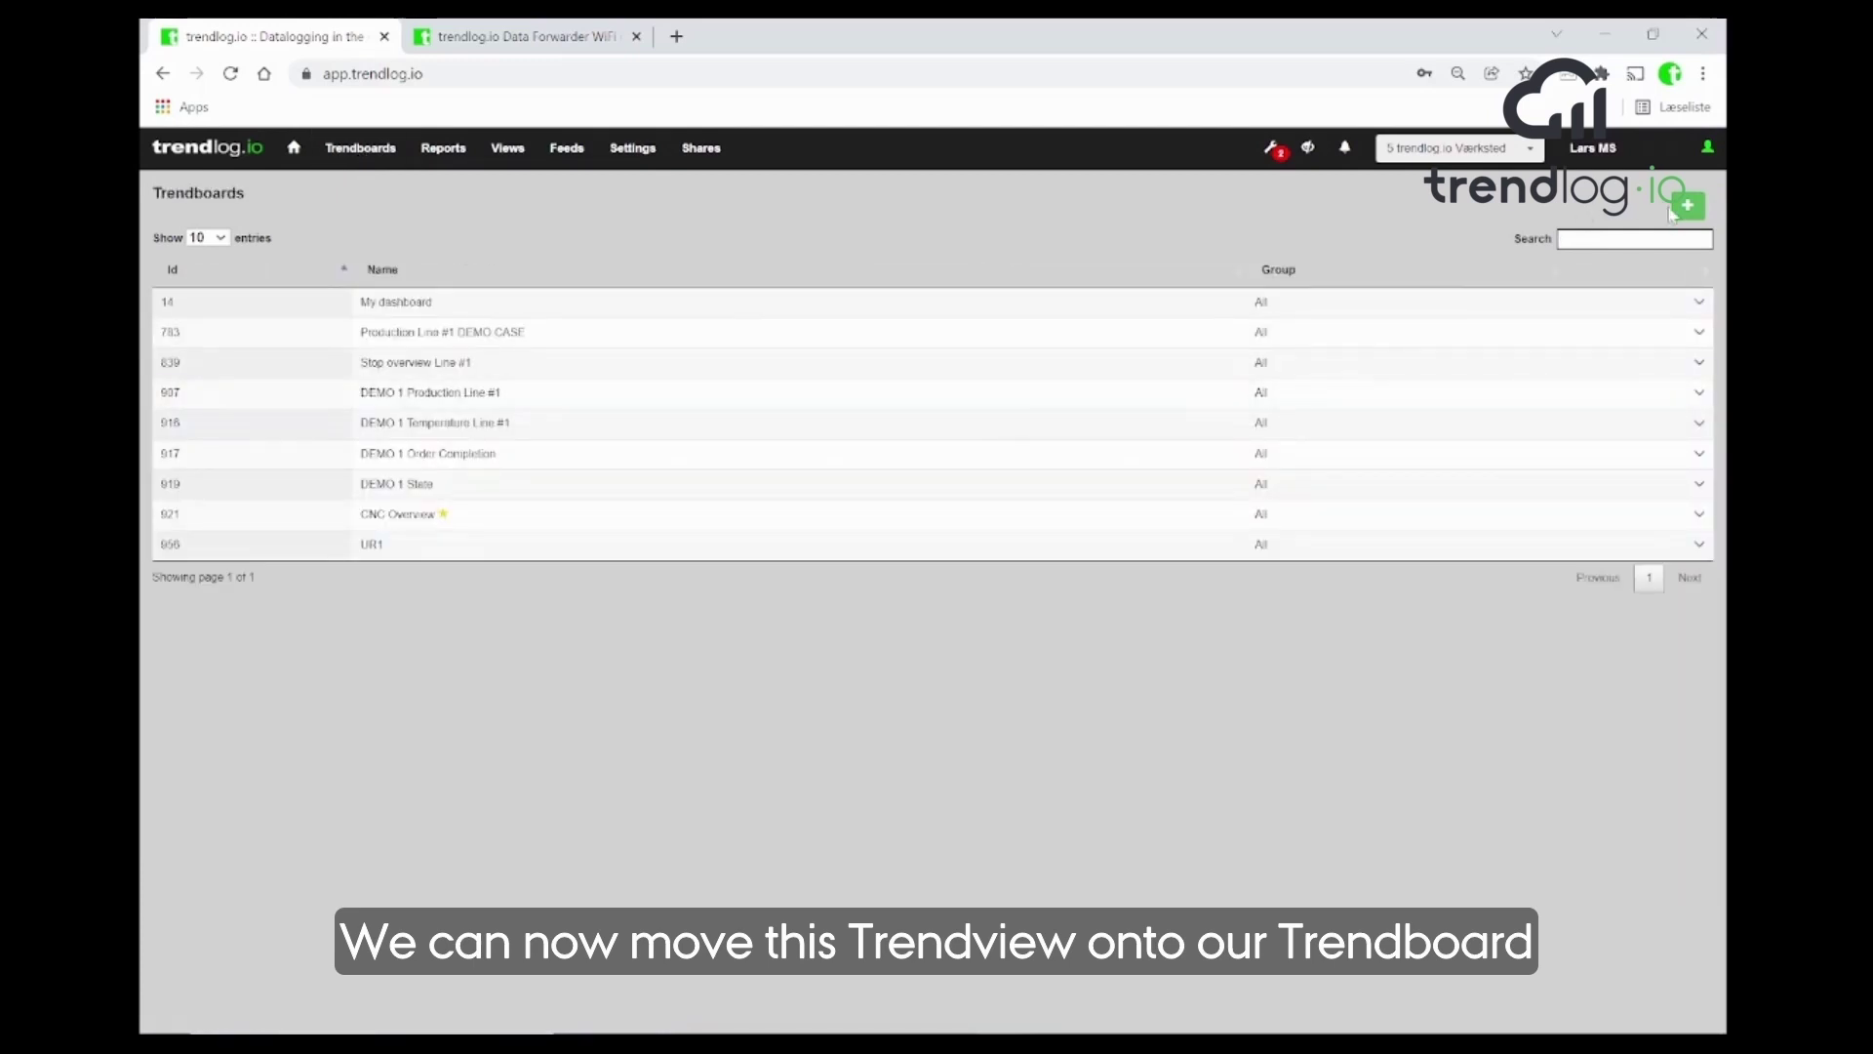
left_click(1699, 543)
left_click(1615, 565)
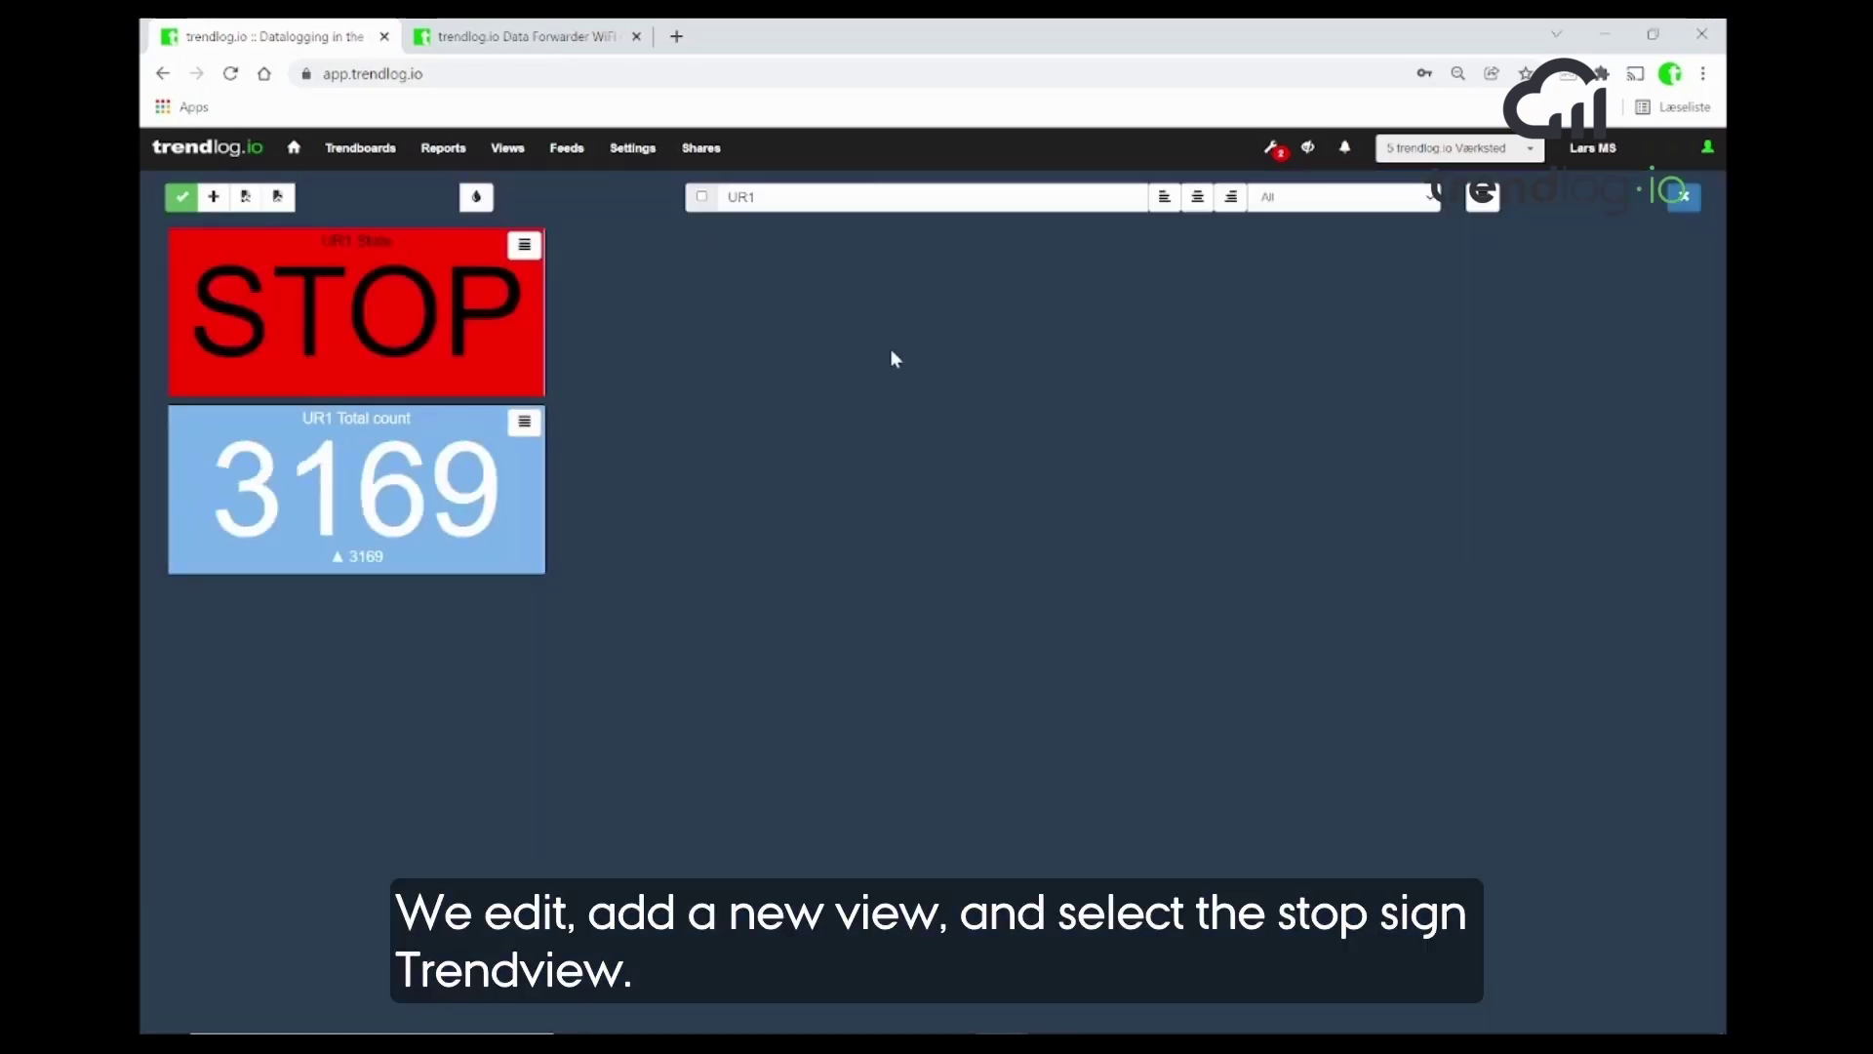
left_click(213, 197)
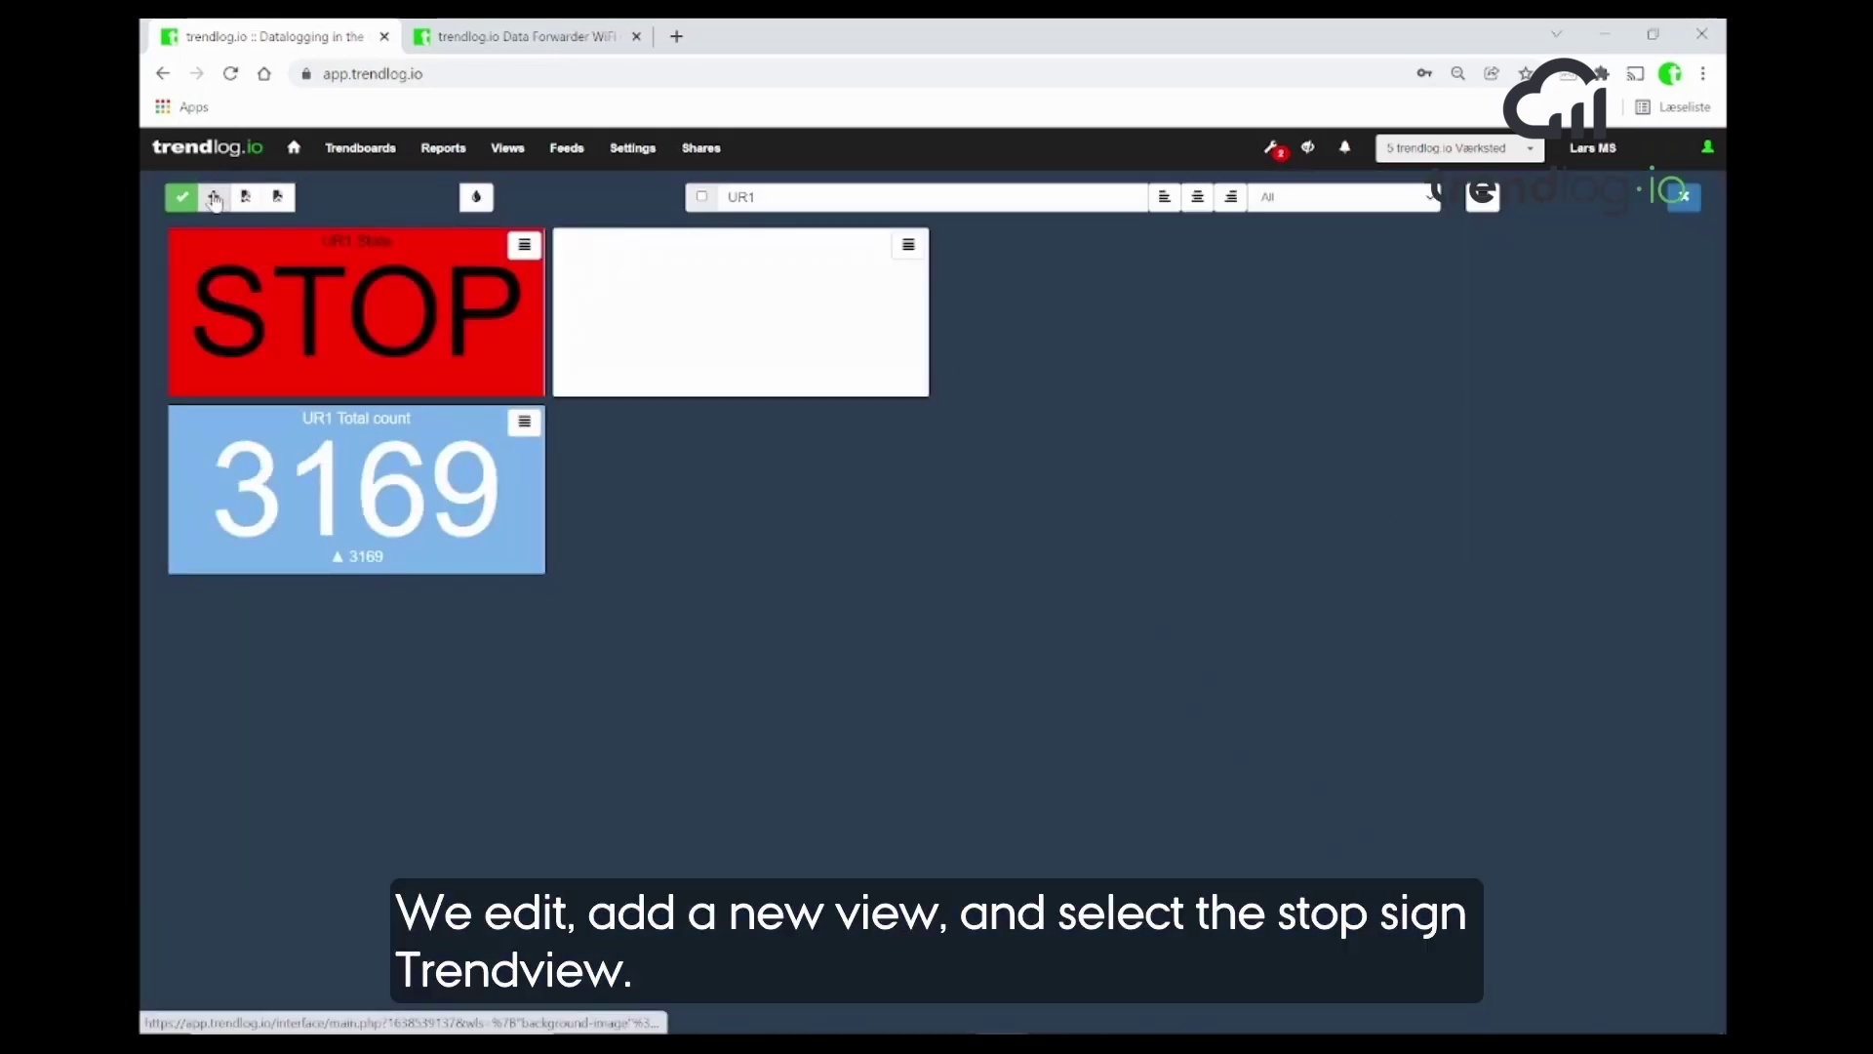
left_click(908, 245)
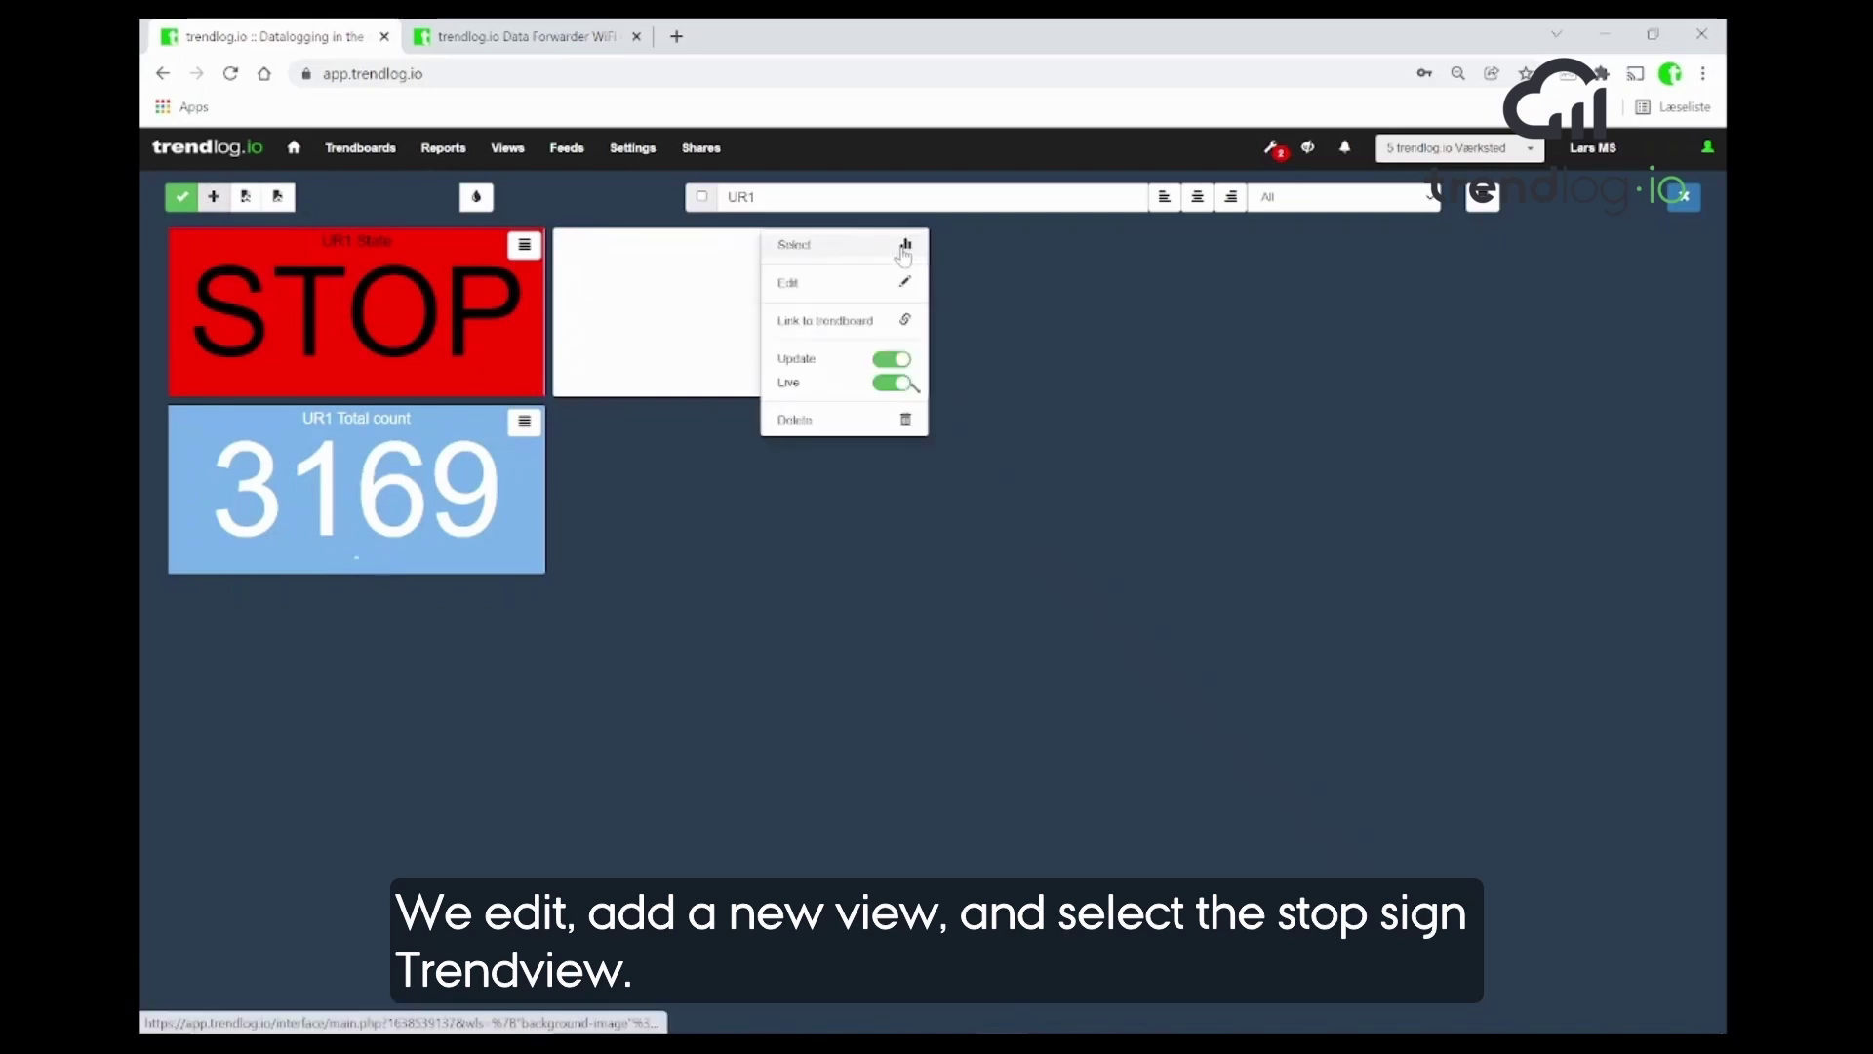
left_click(831, 259)
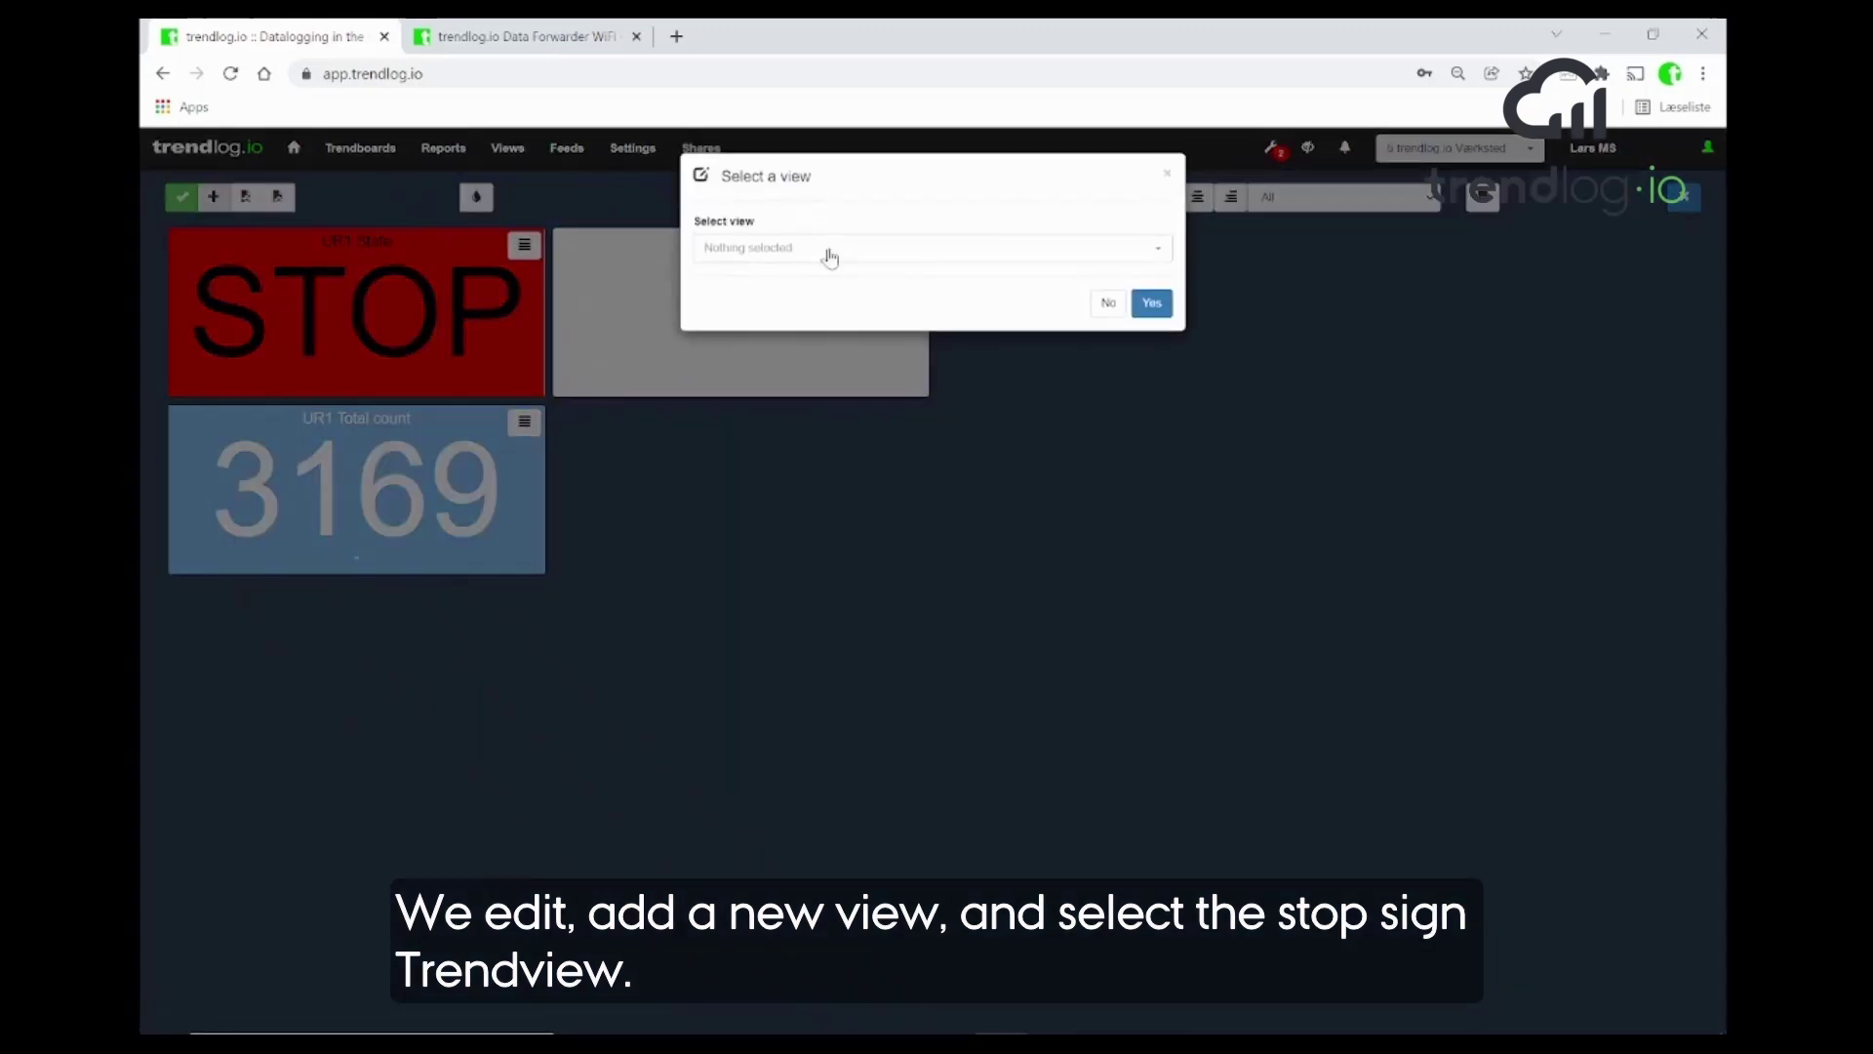
left_click(828, 252)
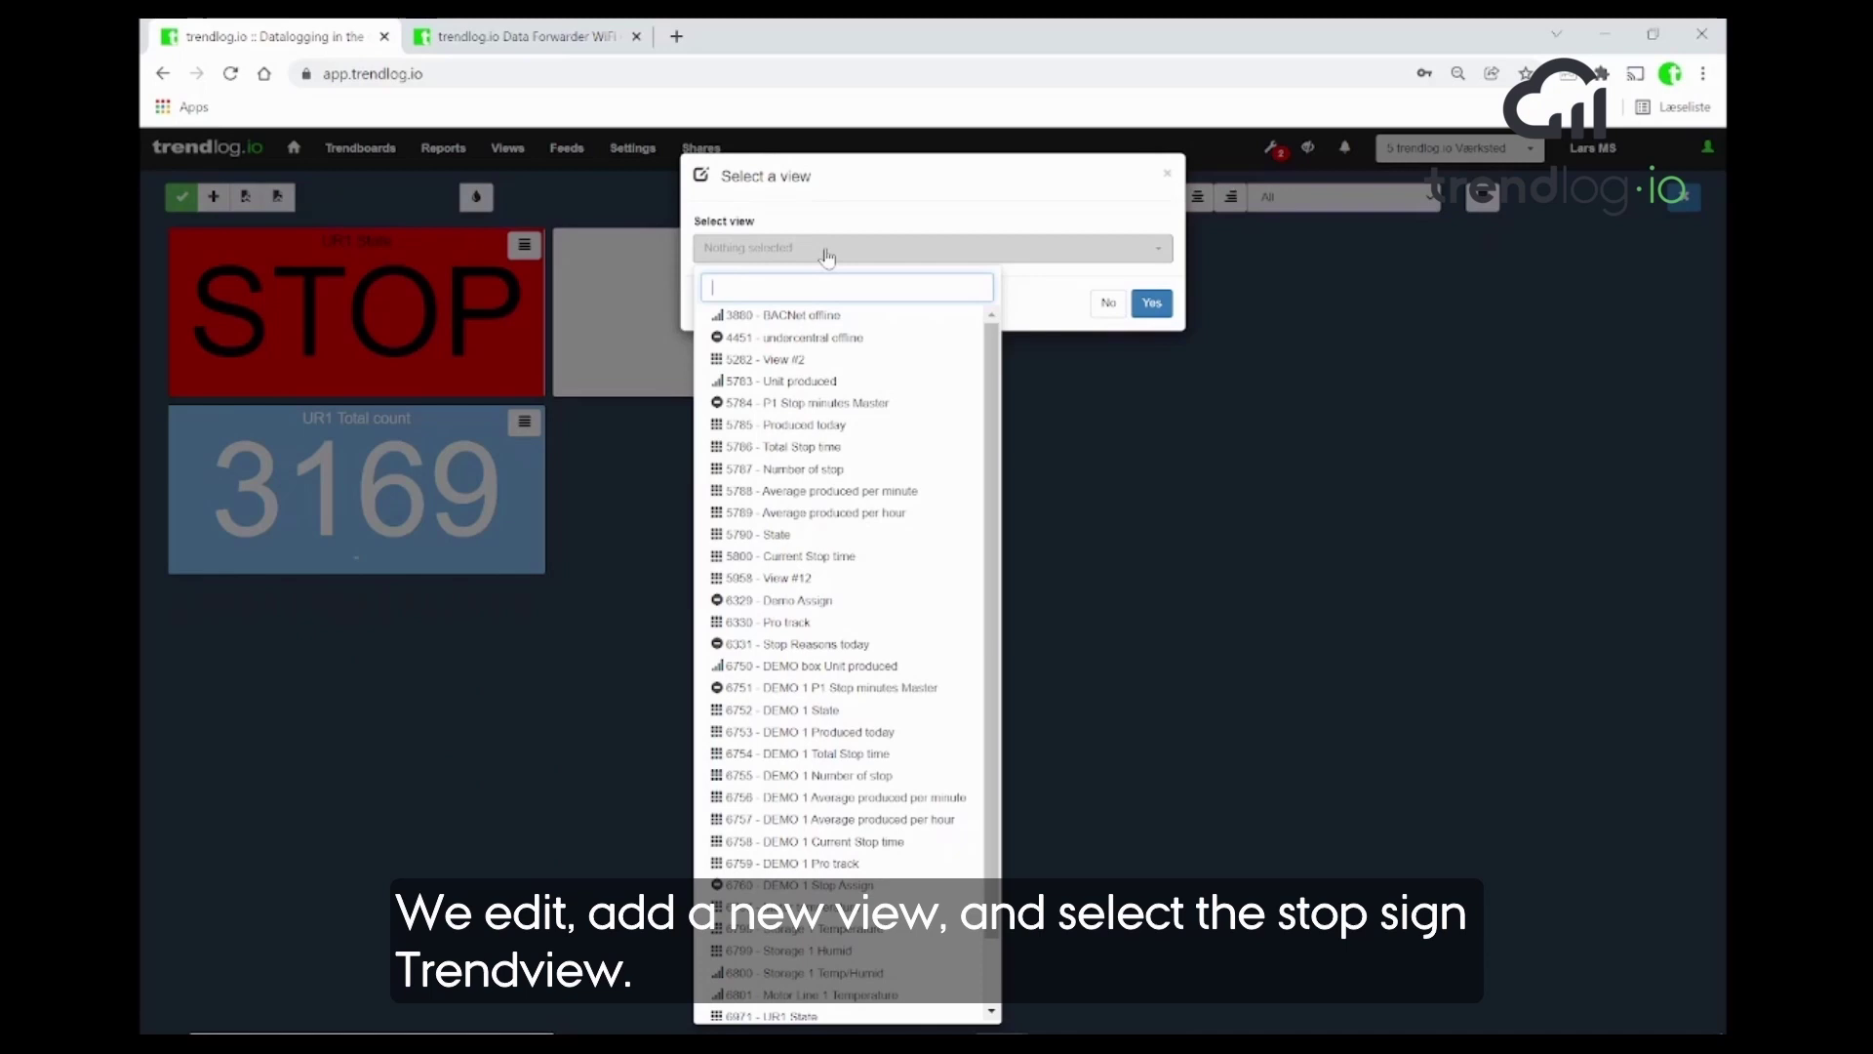
type("ur1")
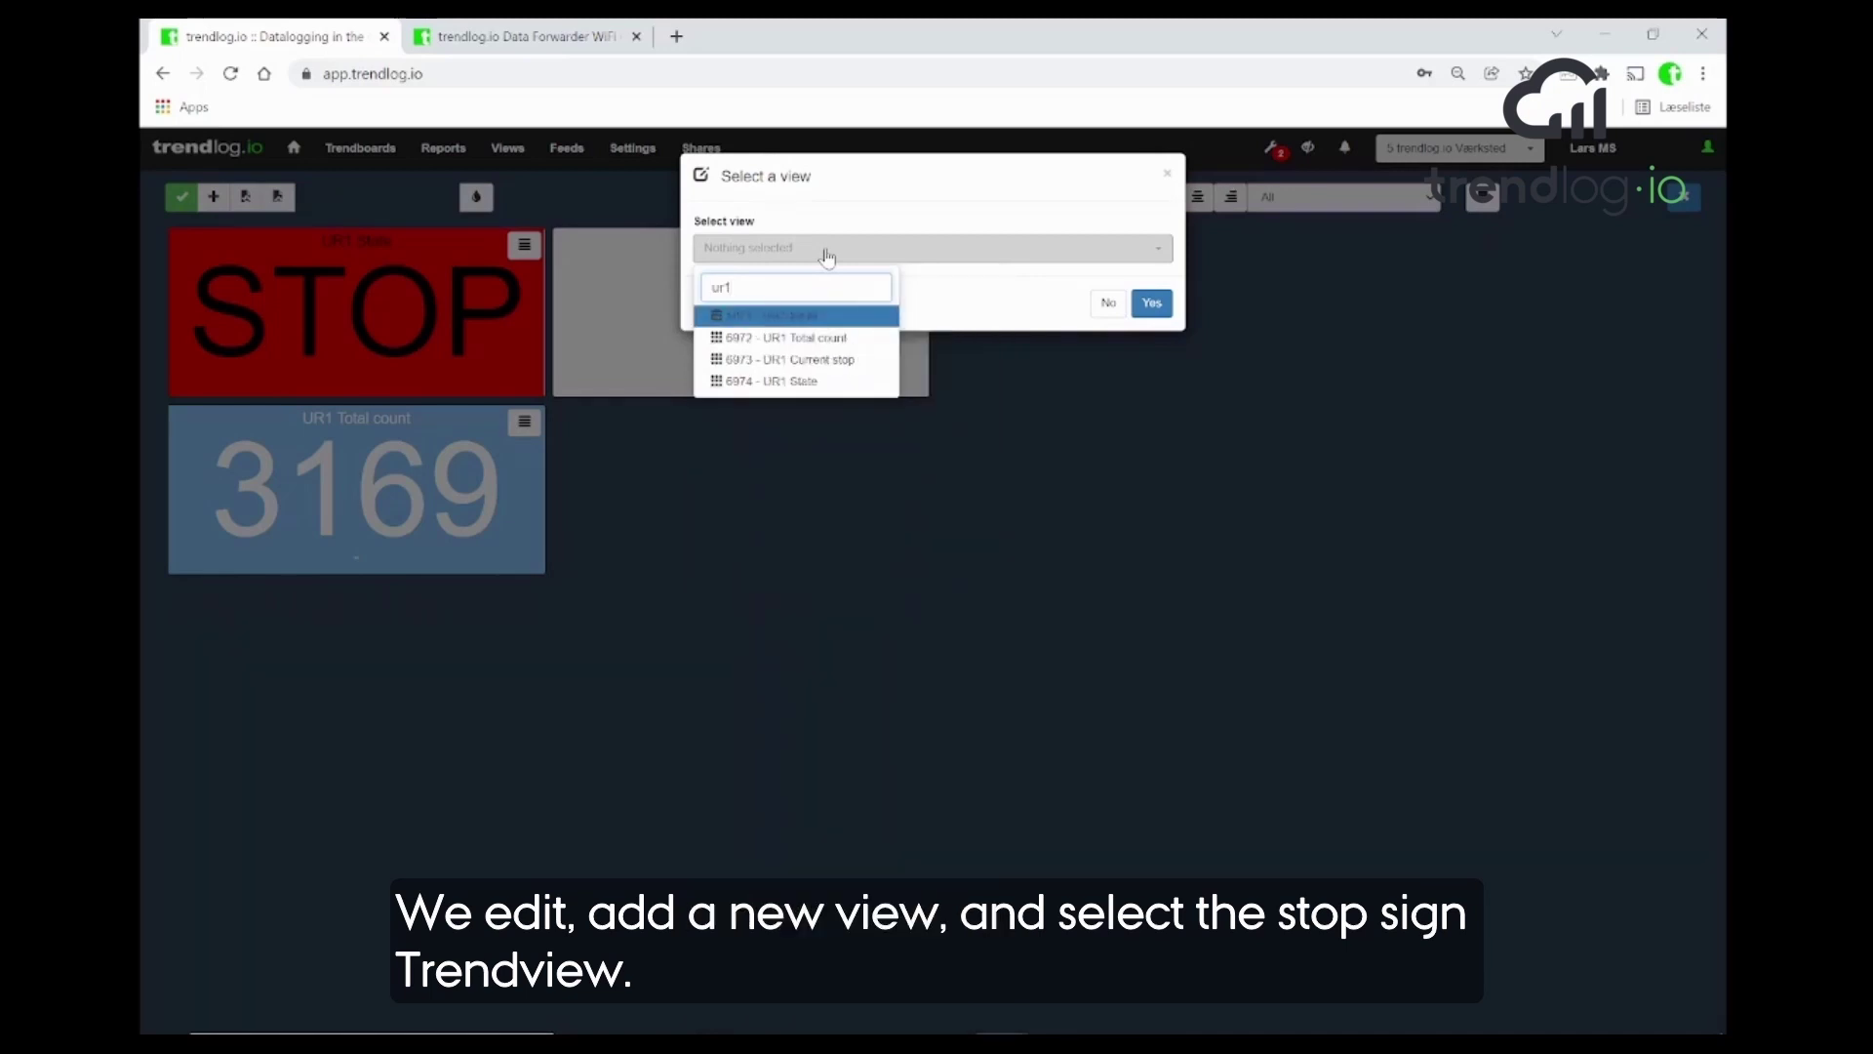
left_click(780, 360)
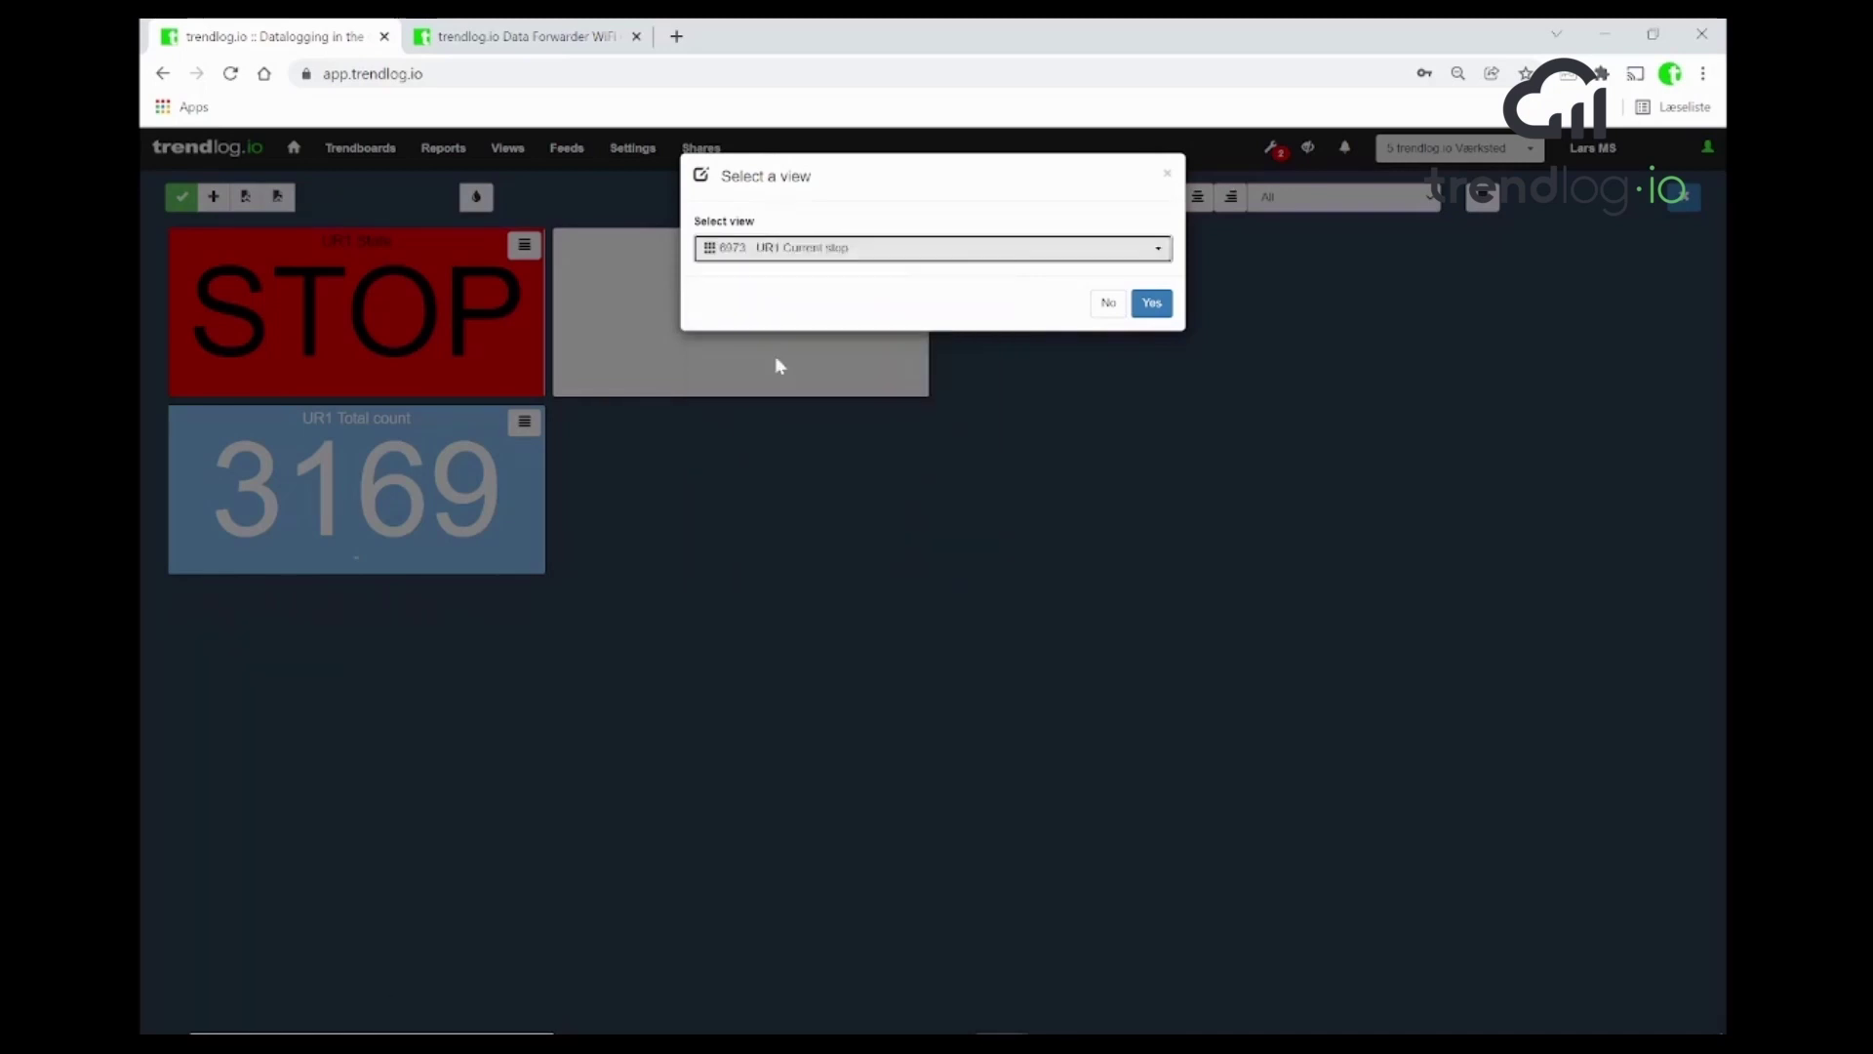
left_click(1151, 303)
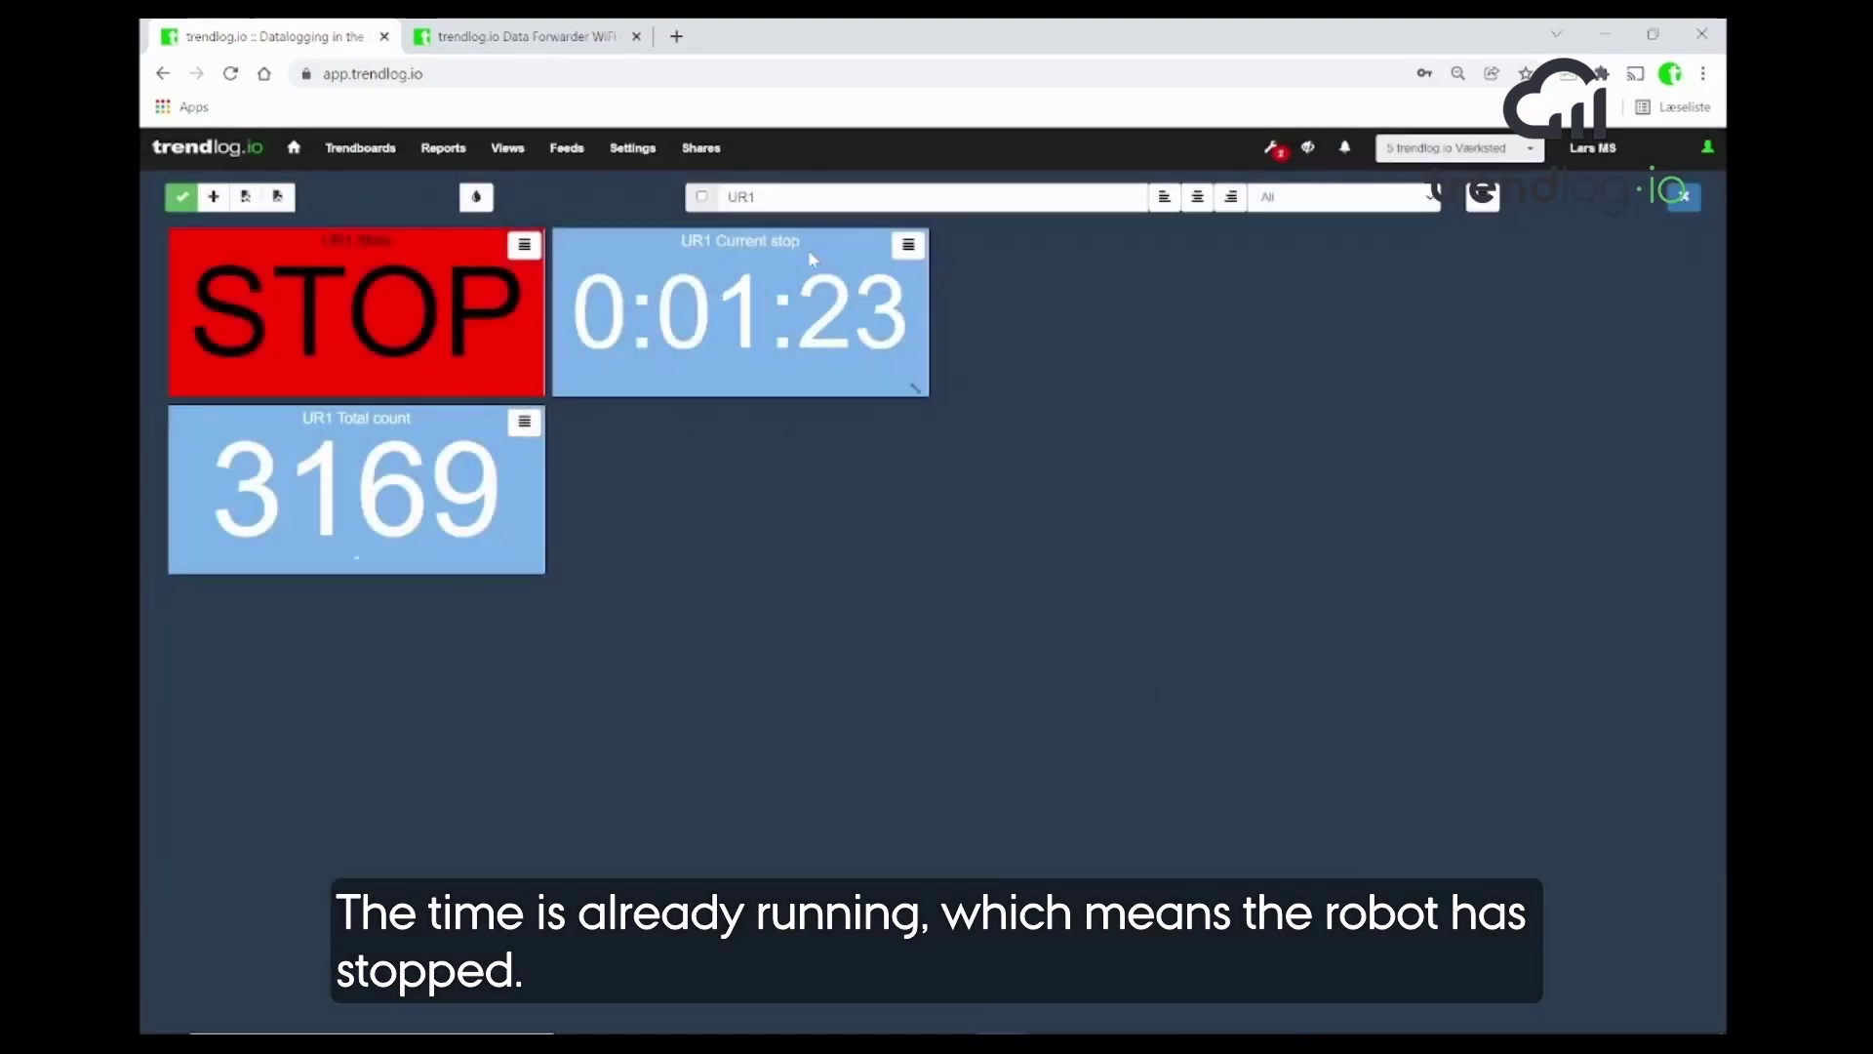
- Move the UR1 Current stop tile directly below UR1 Total count, then save and display the UR1 Trendboard
left_click_drag(808, 249, 436, 599)
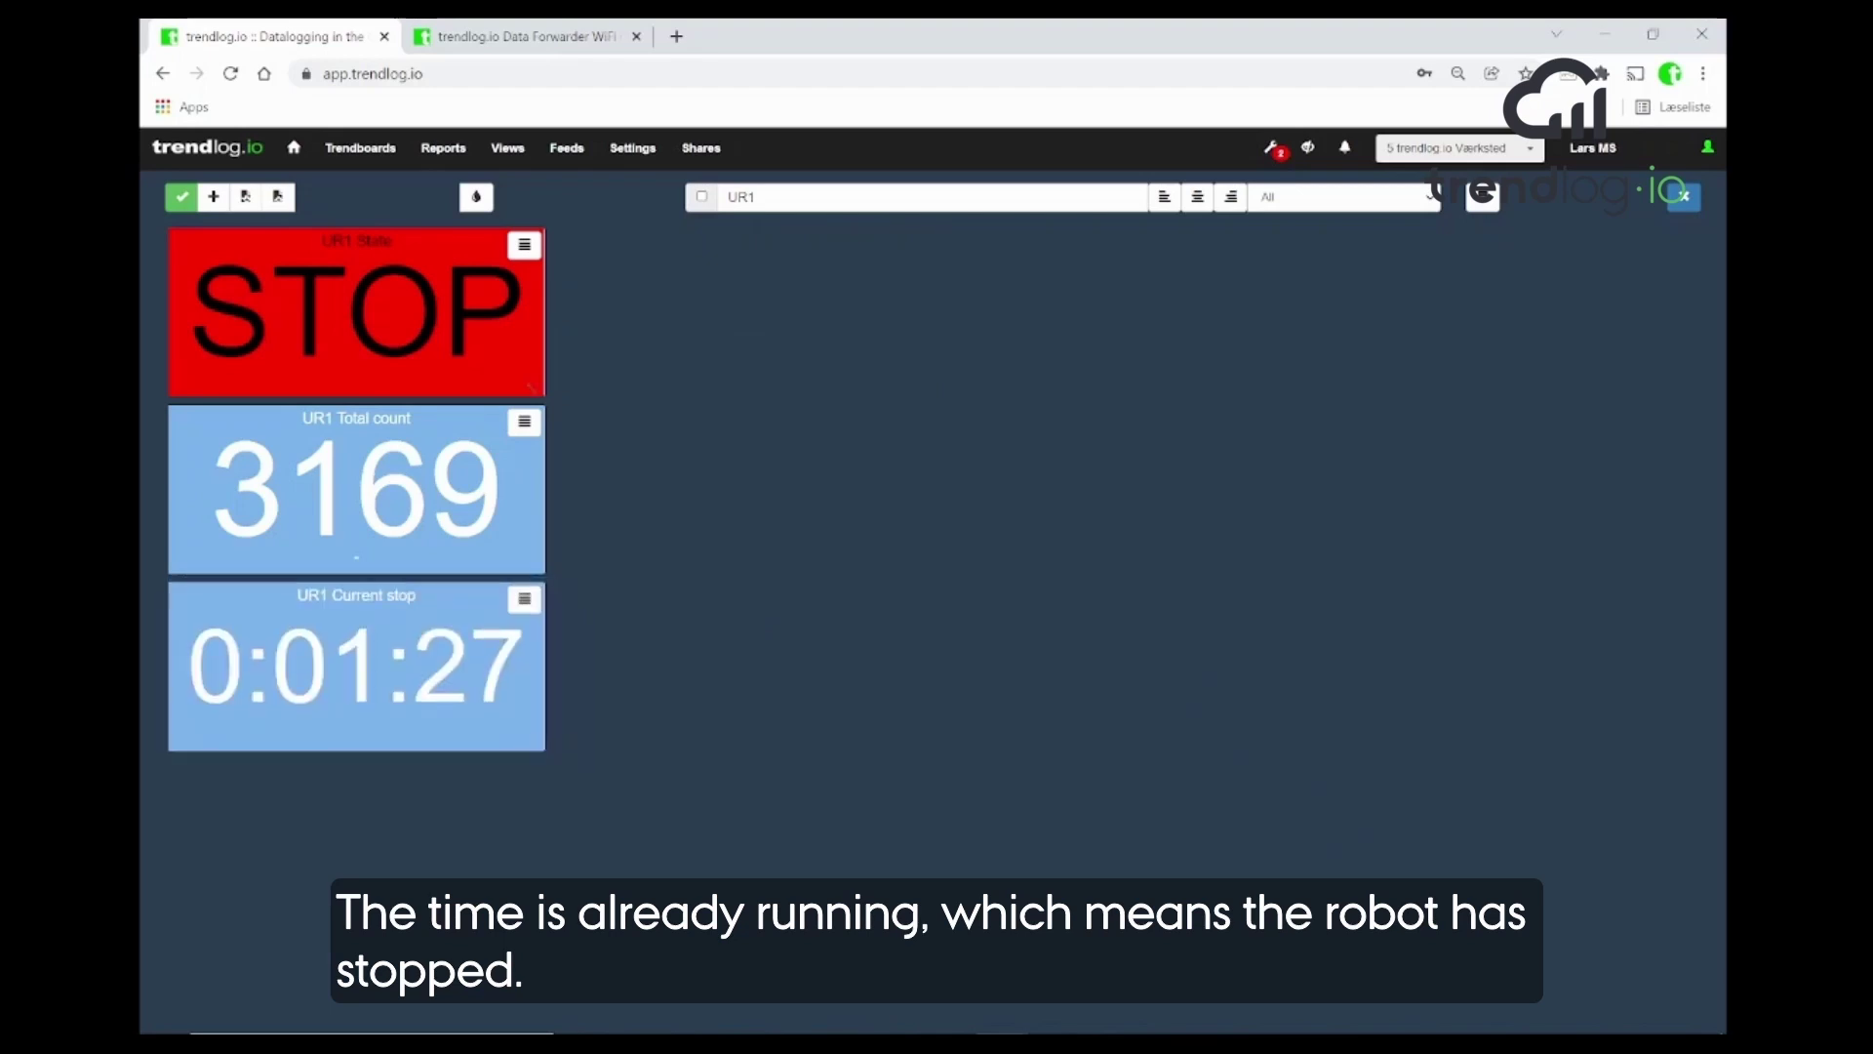
left_click(181, 199)
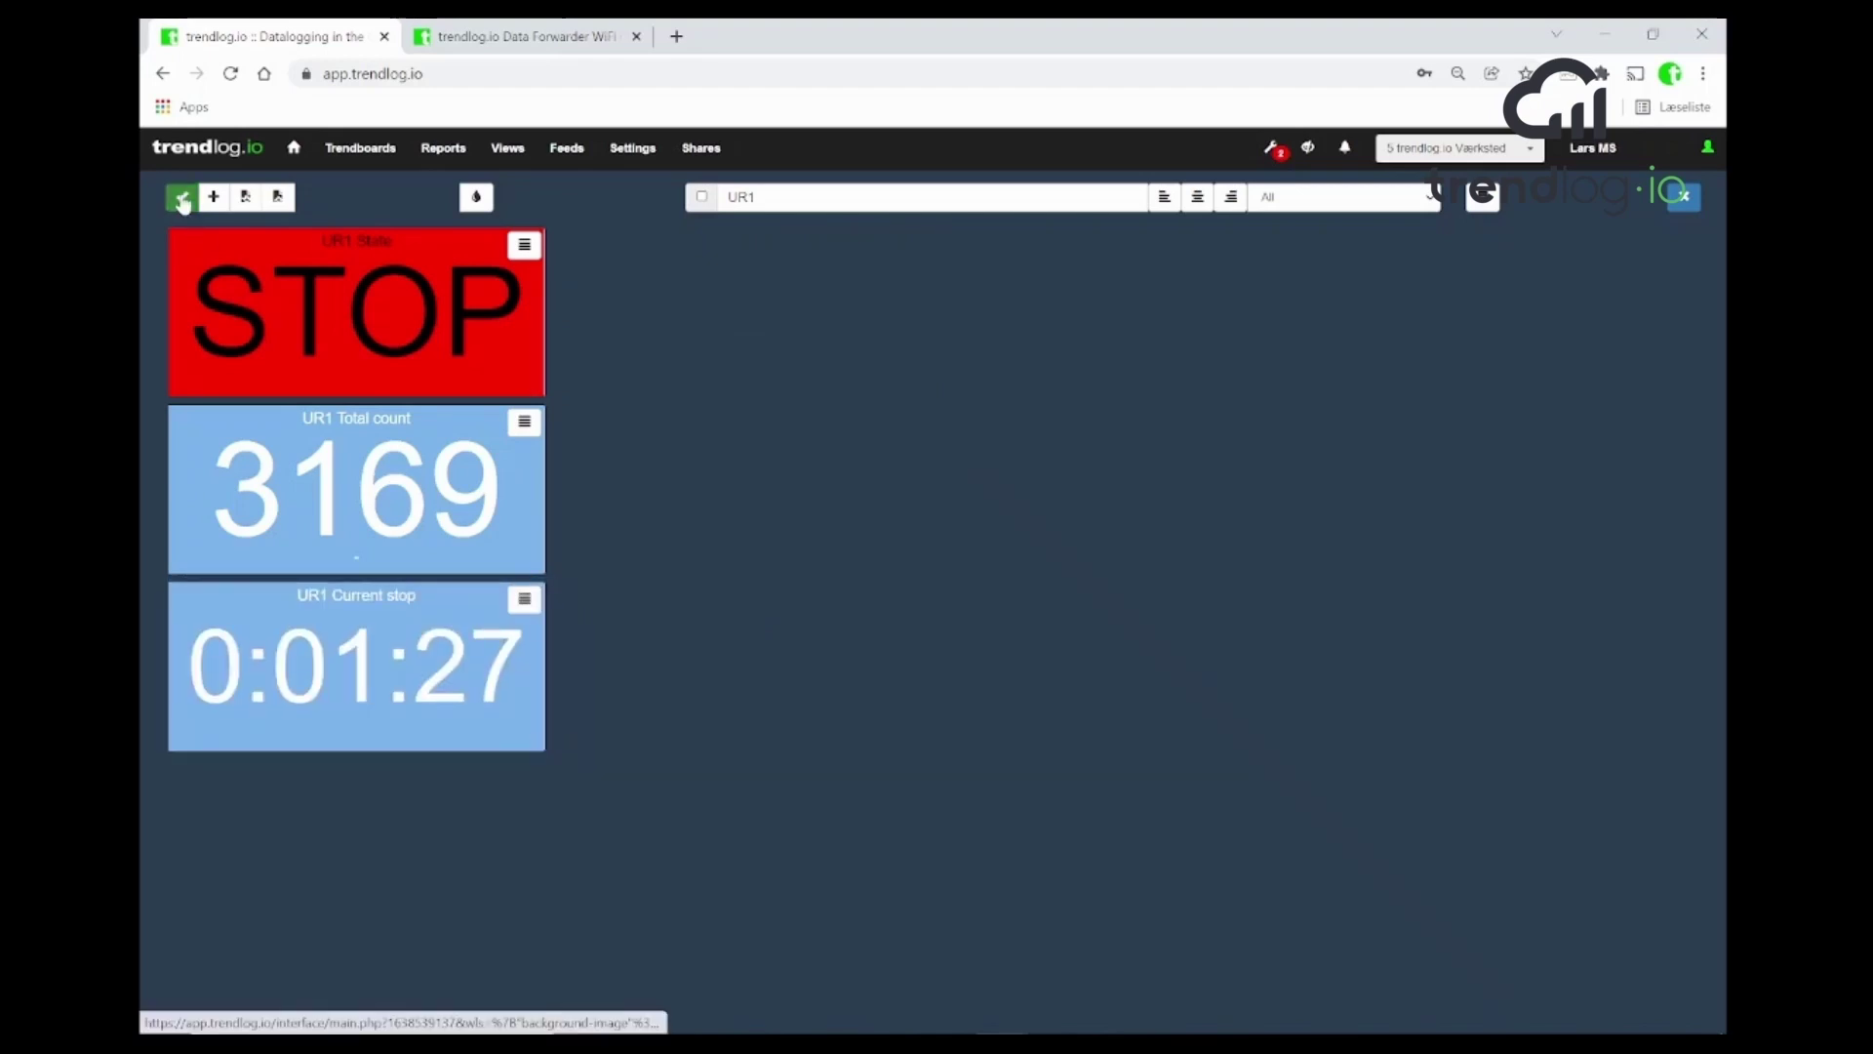
left_click(474, 544)
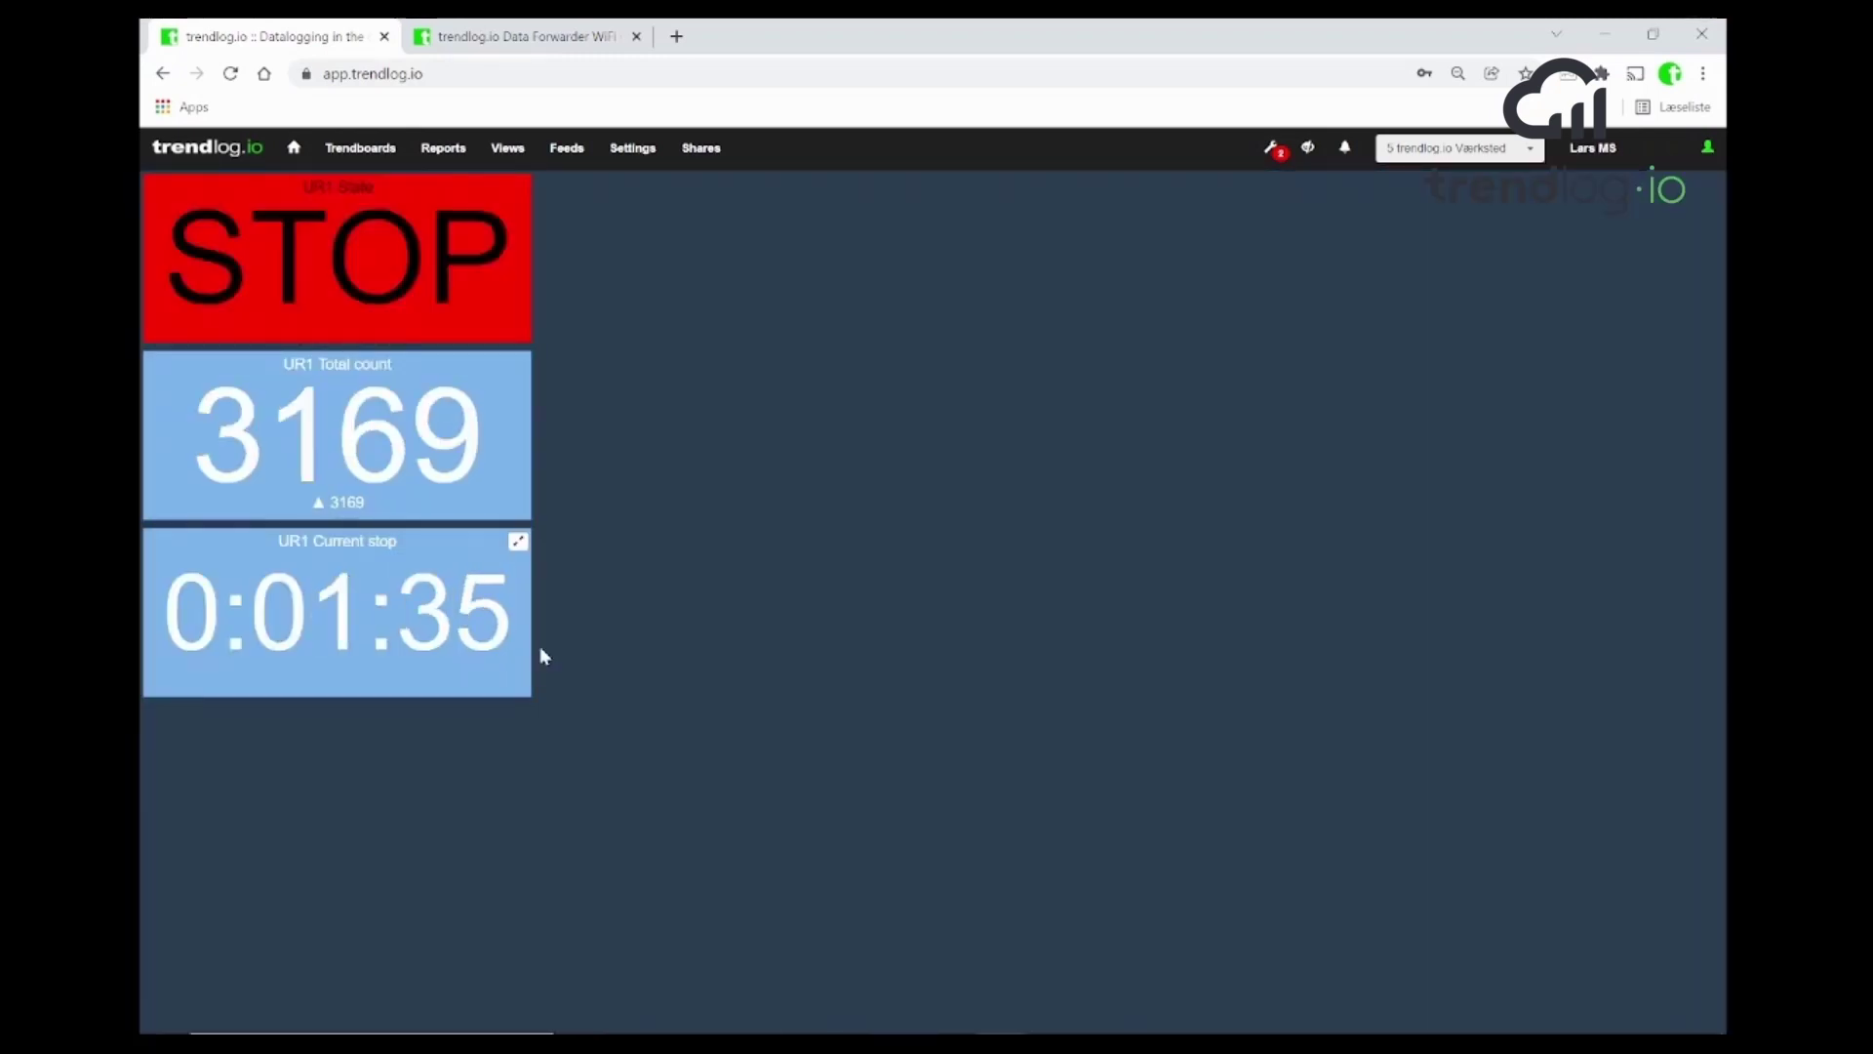
- Switch to the virtual machine, position it beside the Trendboard signs, and resume the robot program to watch them update before pausing it
key("alt+Tab")
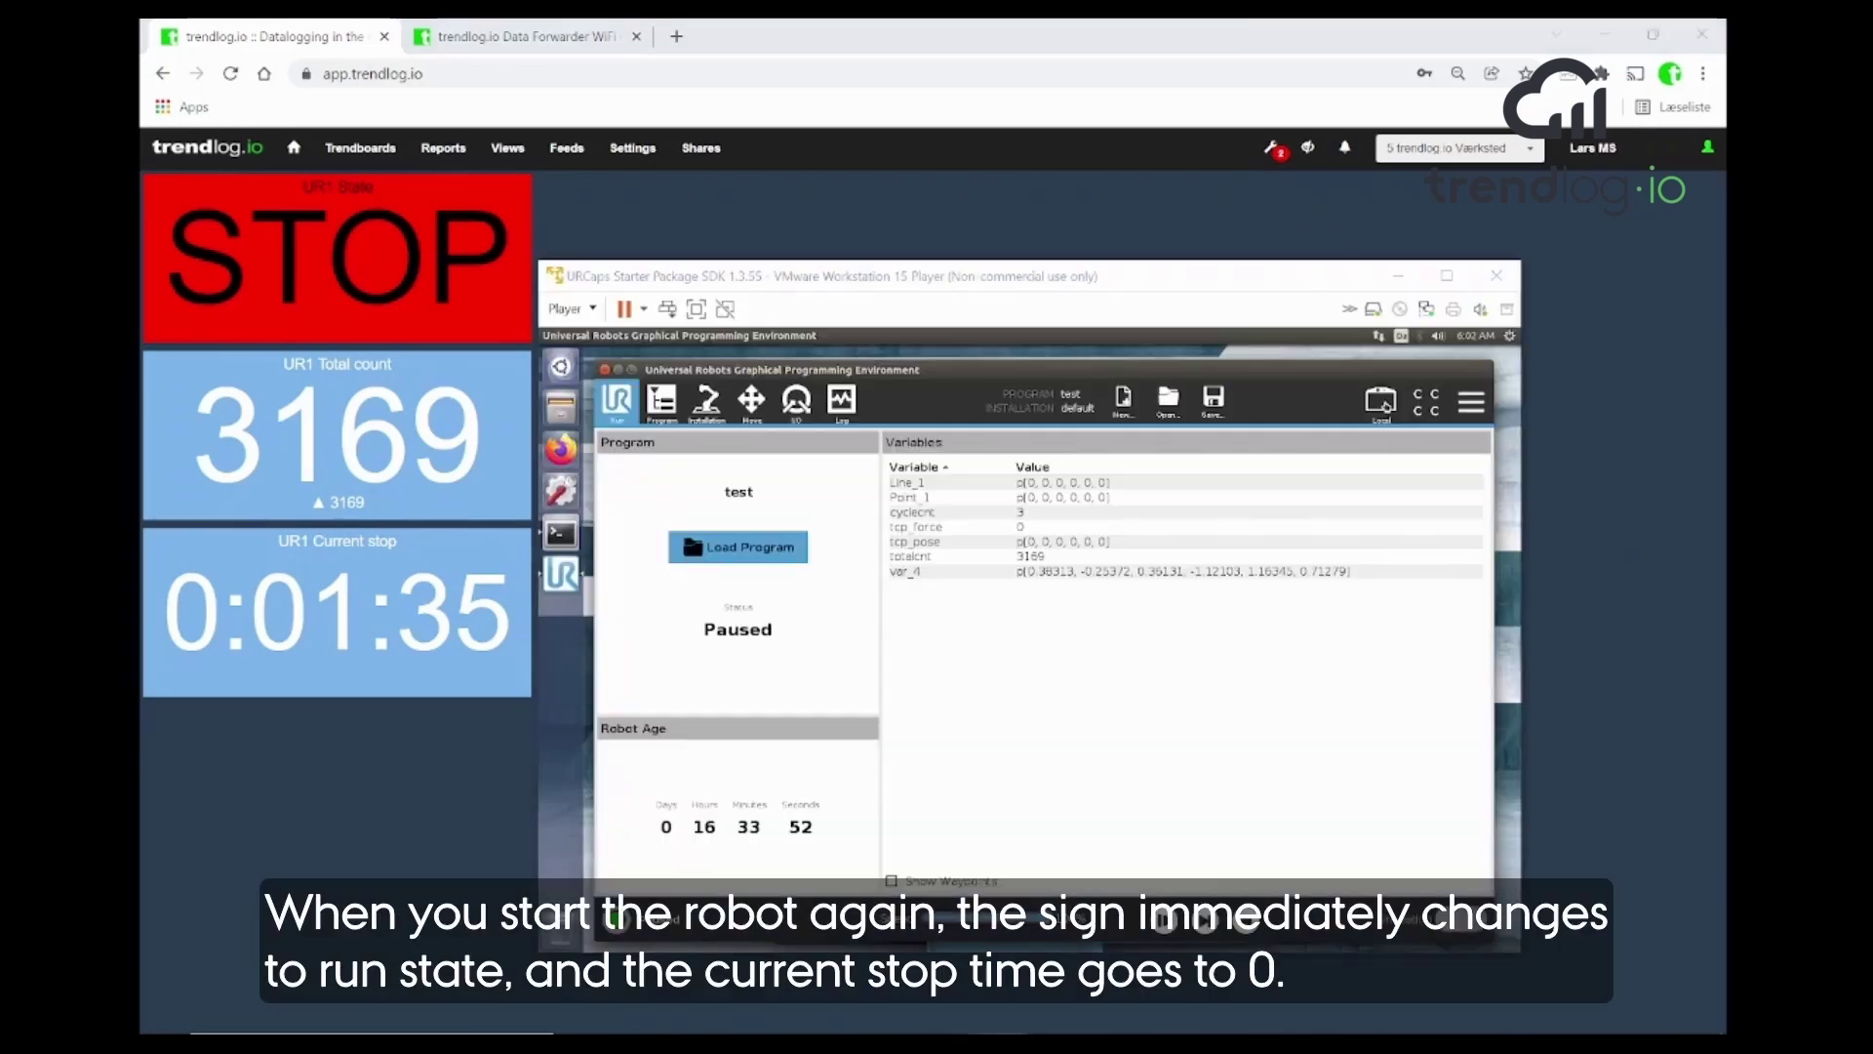
left_click_drag(927, 283, 1045, 228)
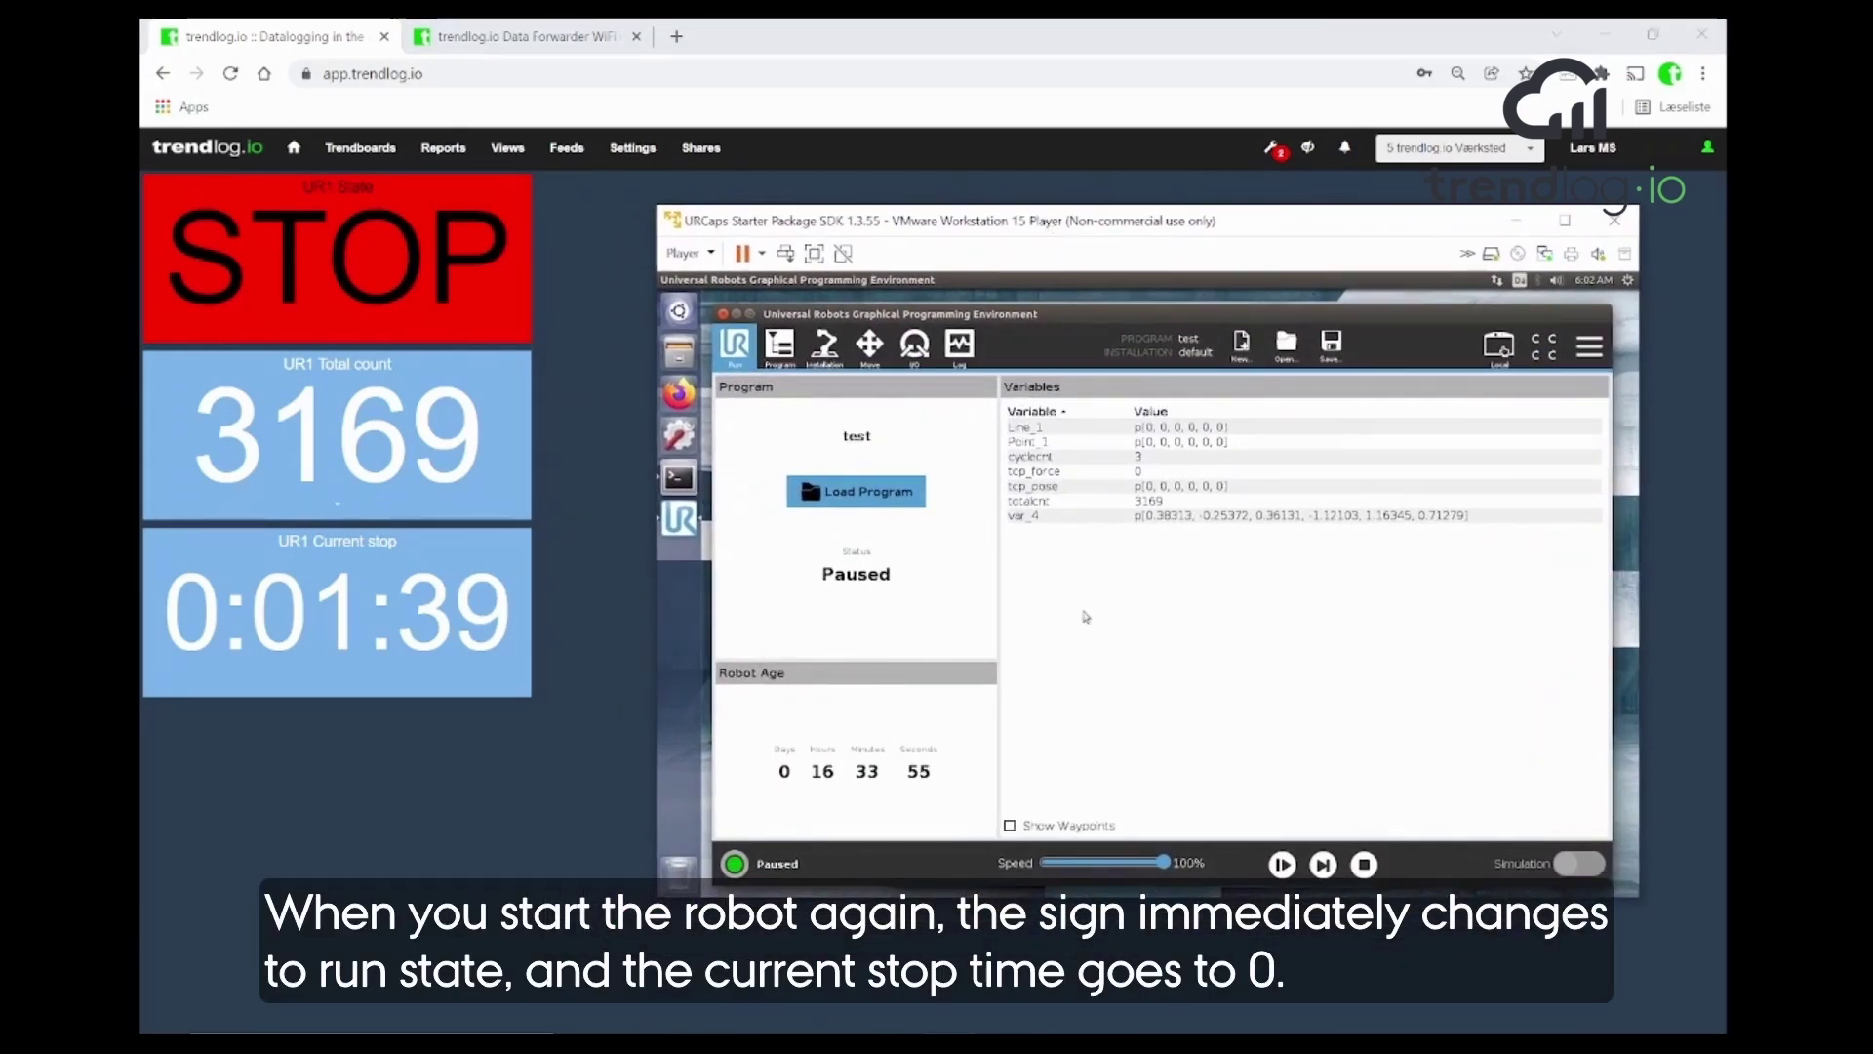
left_click(1282, 865)
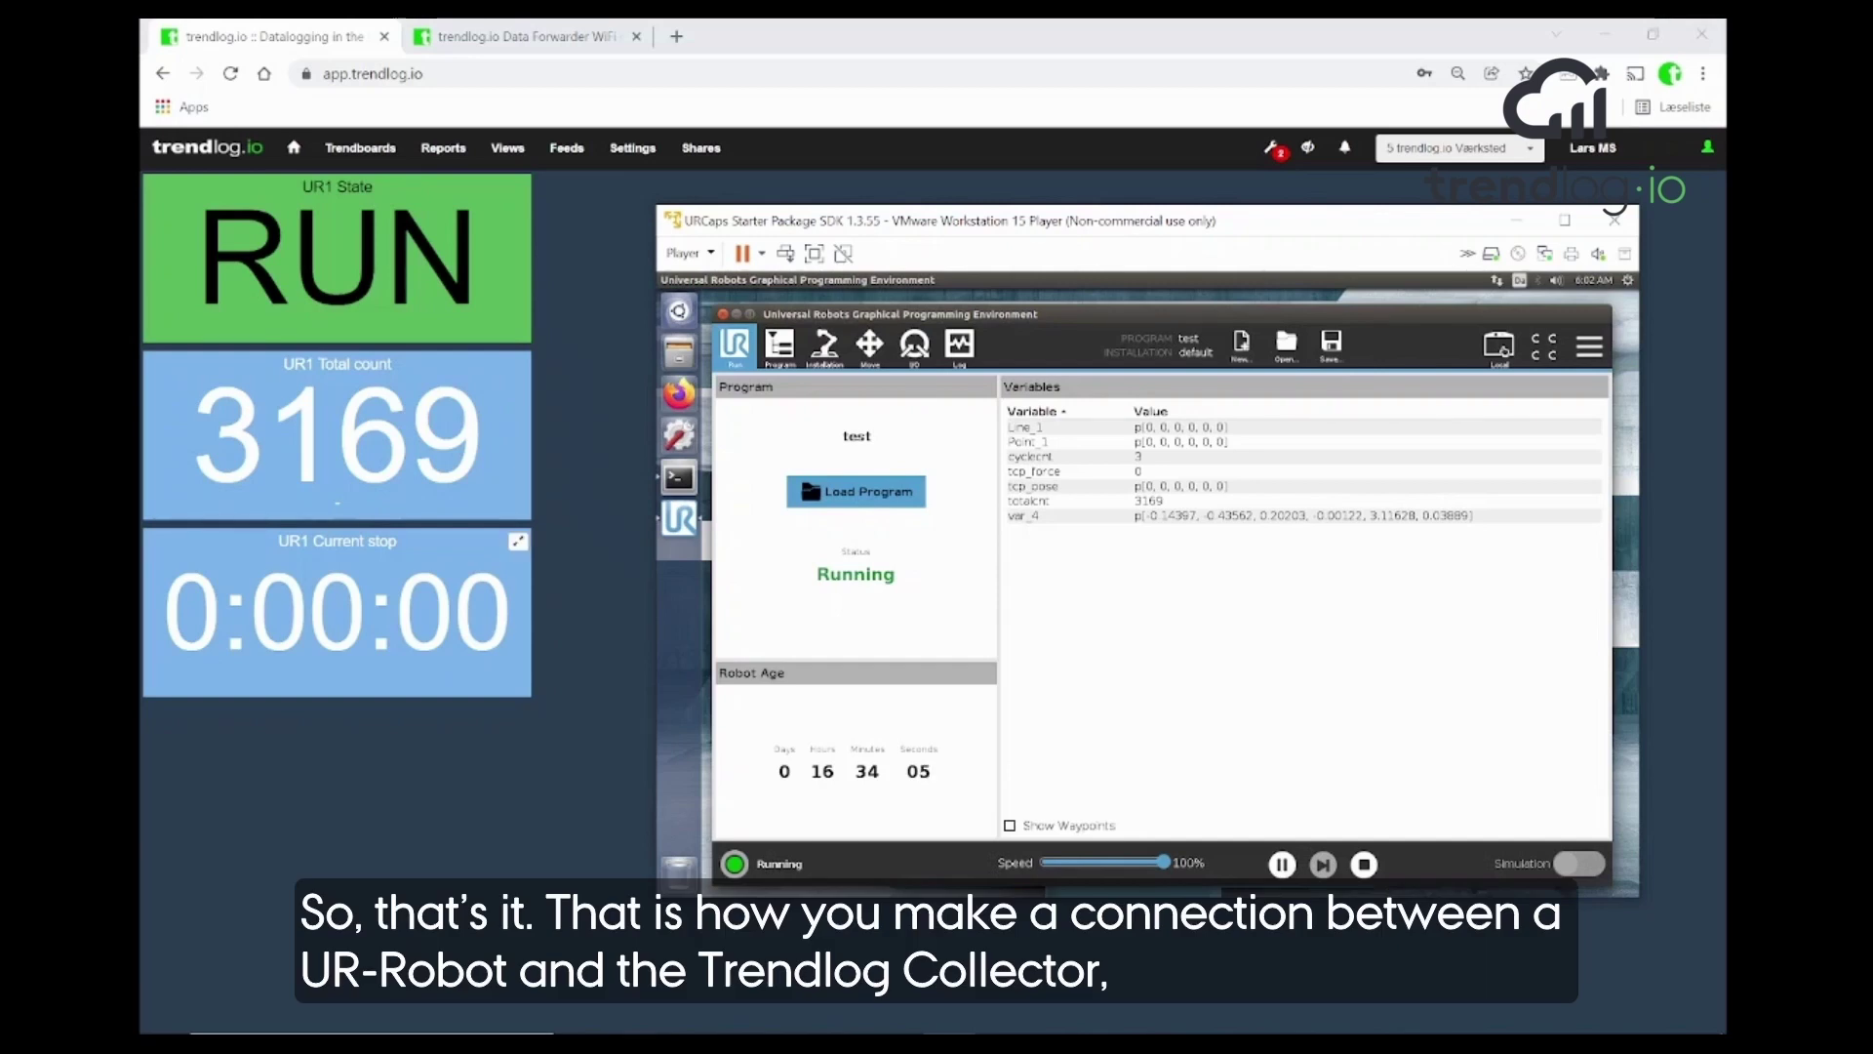
mouse_move(192, 605)
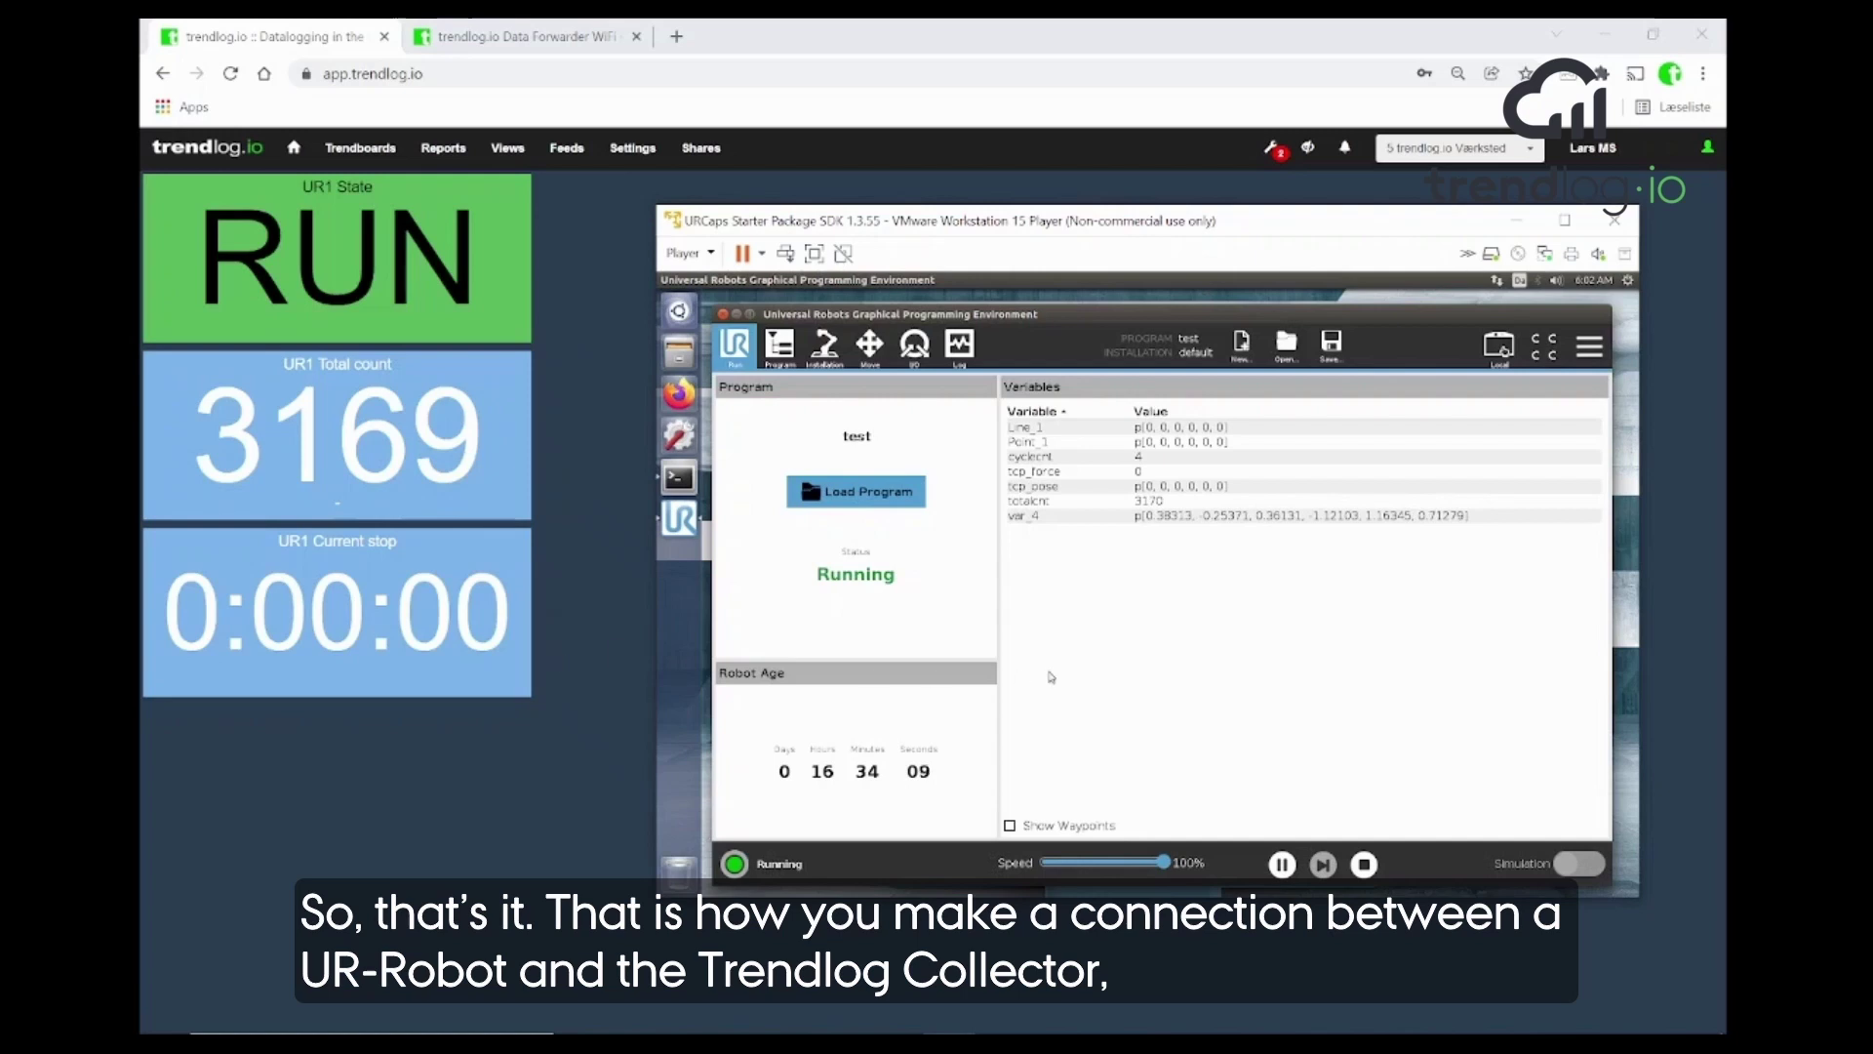
left_click(1282, 864)
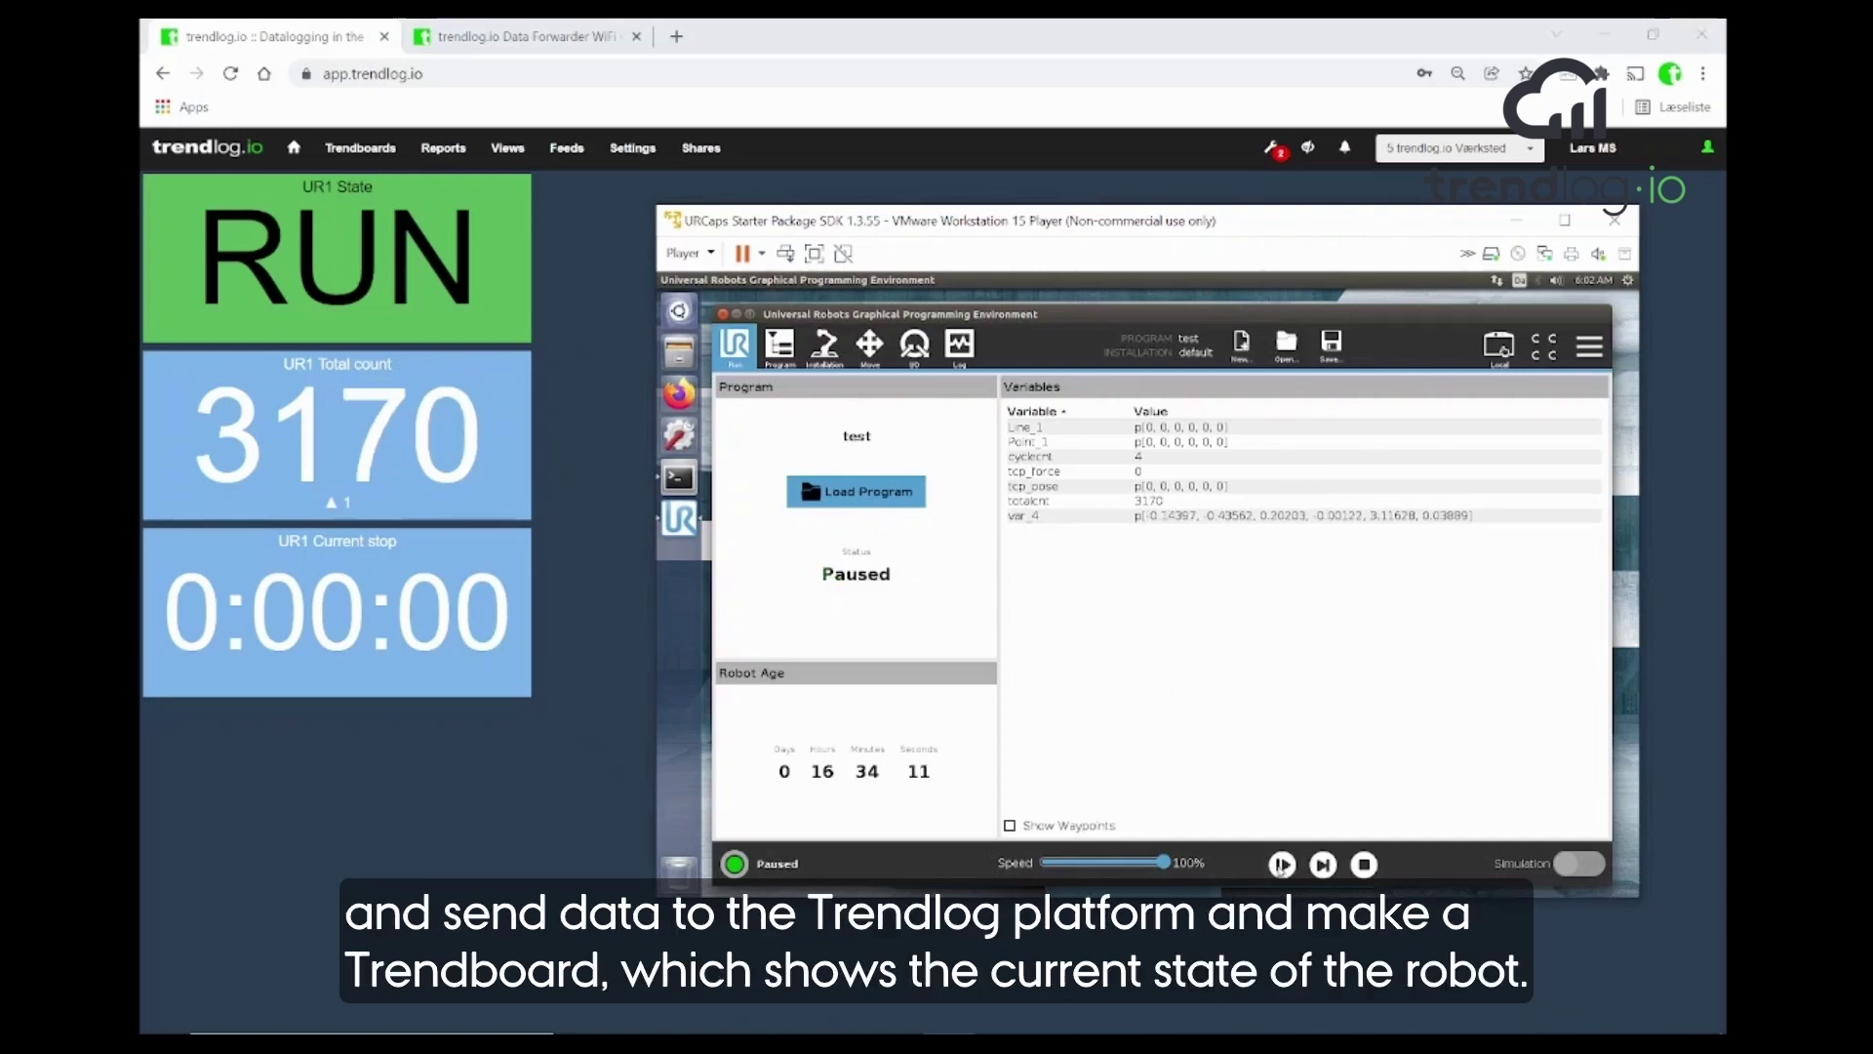